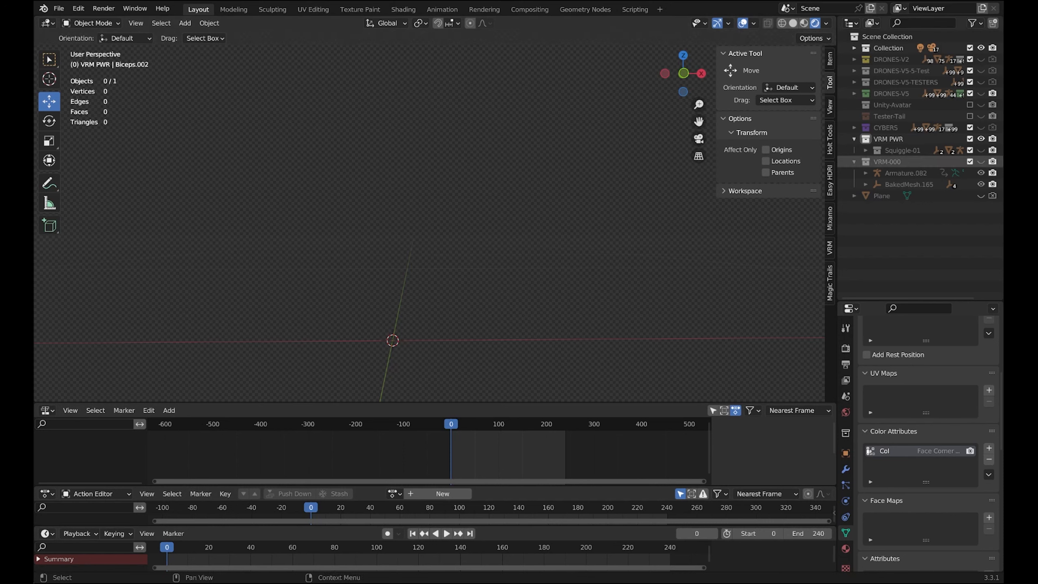
- Show the Squiggle-01 collection and examine its glowing rigged figure from several angles
click(980, 150)
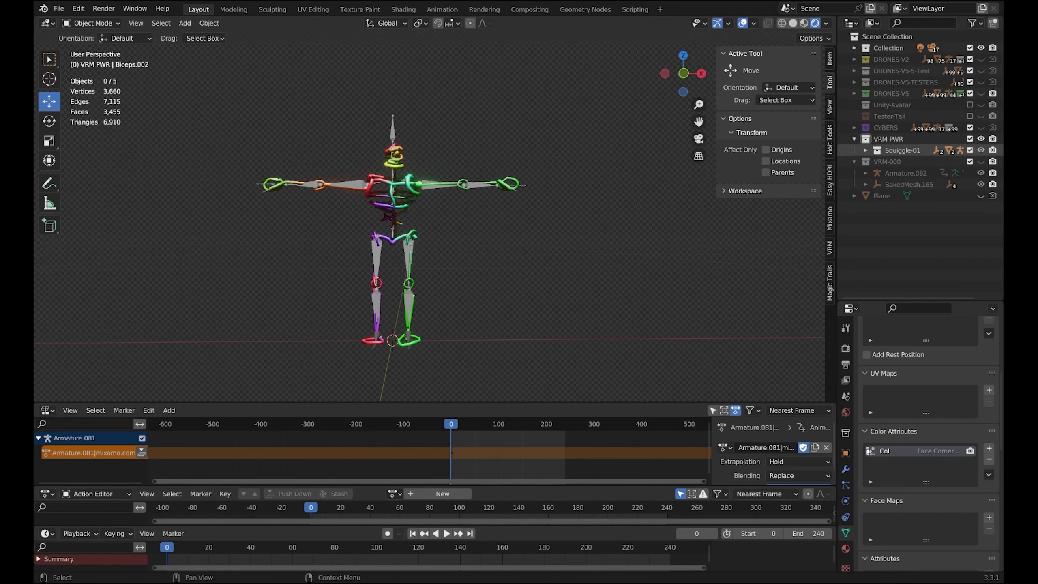
mouse_move(531, 225)
middle_down()
mouse_move(462, 227)
mouse_move(637, 225)
mouse_move(524, 227)
middle_up()
scroll(429, 225, up, 5)
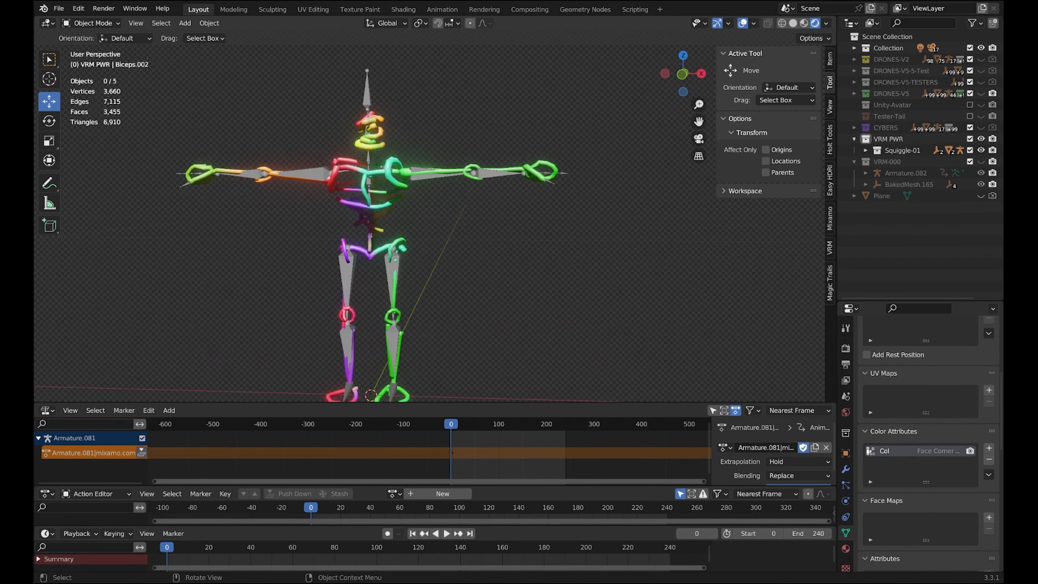
mouse_move(429, 225)
middle_down()
mouse_move(311, 228)
mouse_move(449, 227)
middle_up()
scroll(404, 221, down, 2)
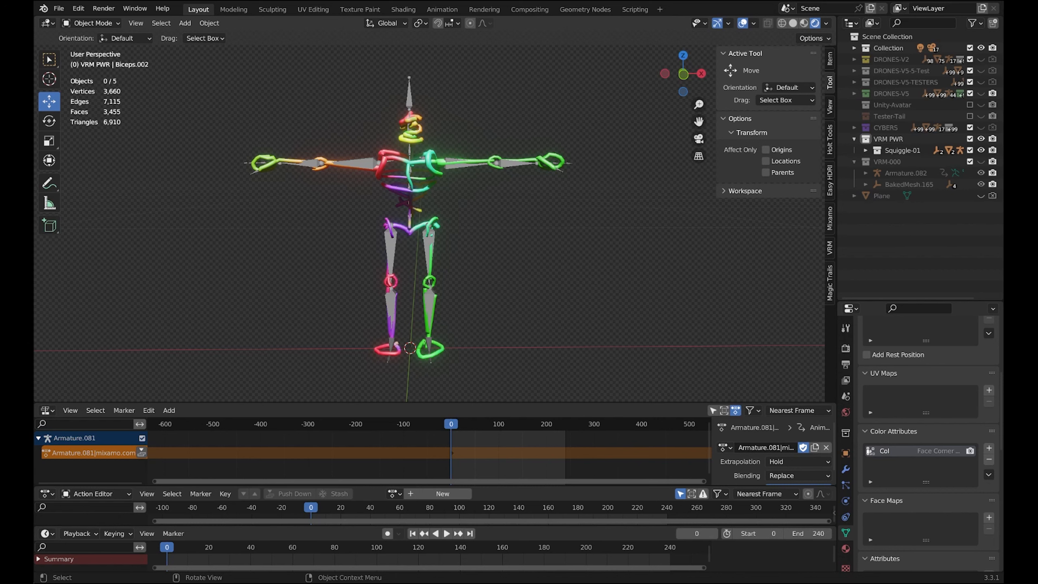
mouse_move(425, 253)
middle_down()
mouse_move(486, 262)
mouse_move(425, 255)
middle_up()
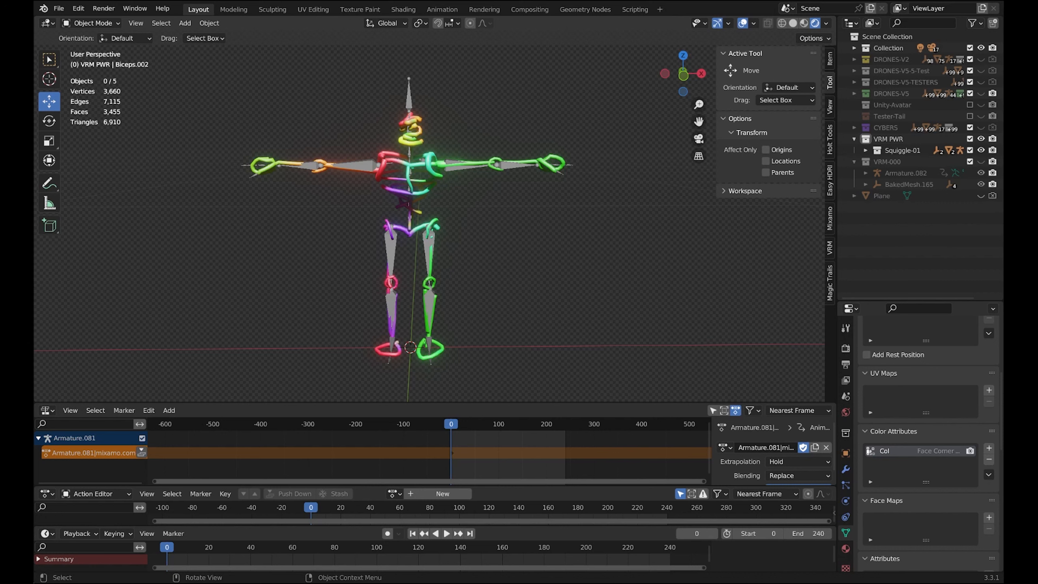
mouse_move(429, 229)
middle_down()
mouse_move(457, 229)
mouse_move(441, 229)
middle_up()
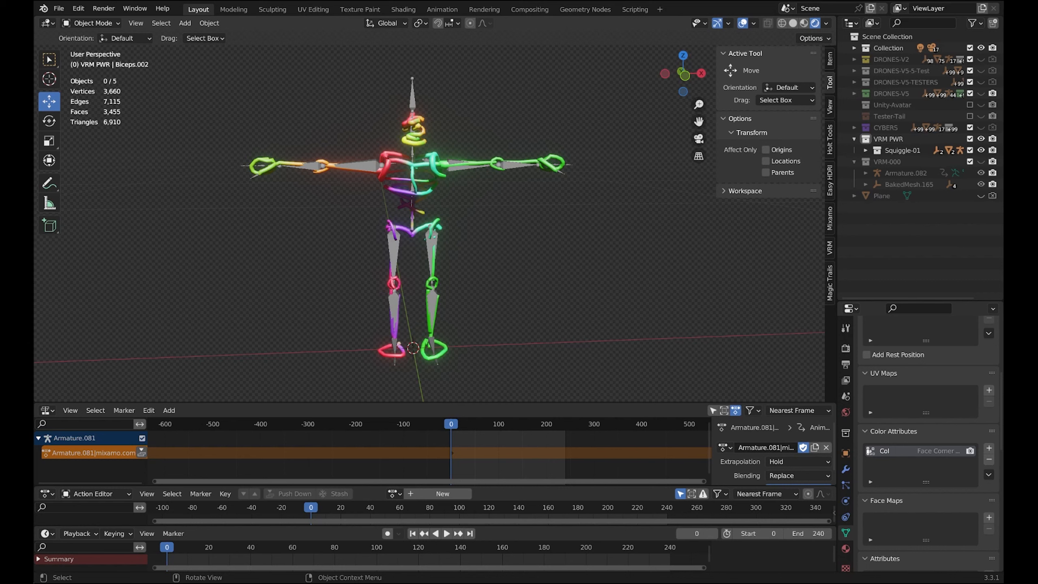
mouse_move(449, 229)
middle_down()
mouse_move(413, 235)
mouse_move(433, 229)
middle_up()
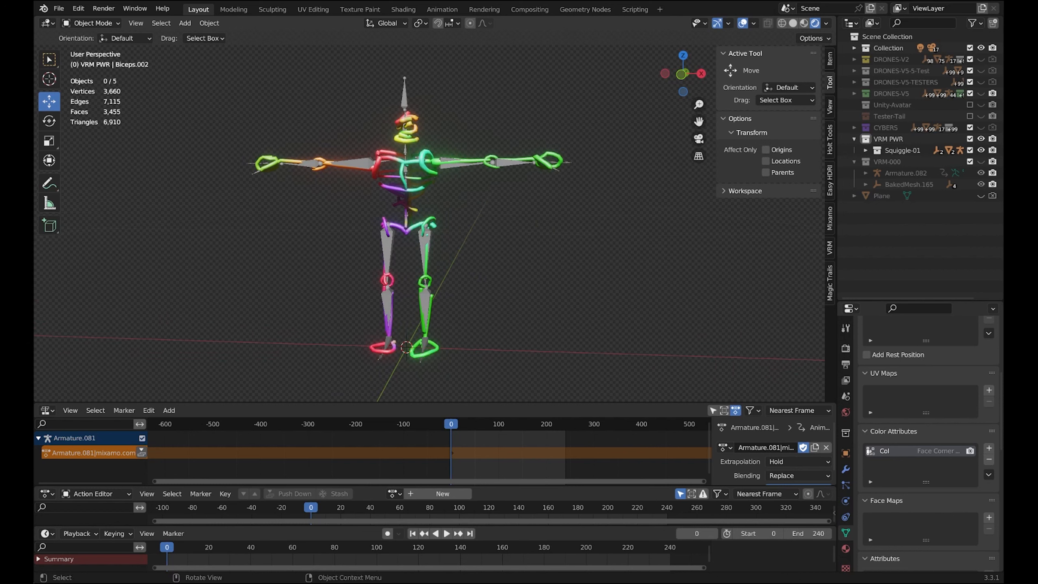
click(425, 160)
key(alt+a)
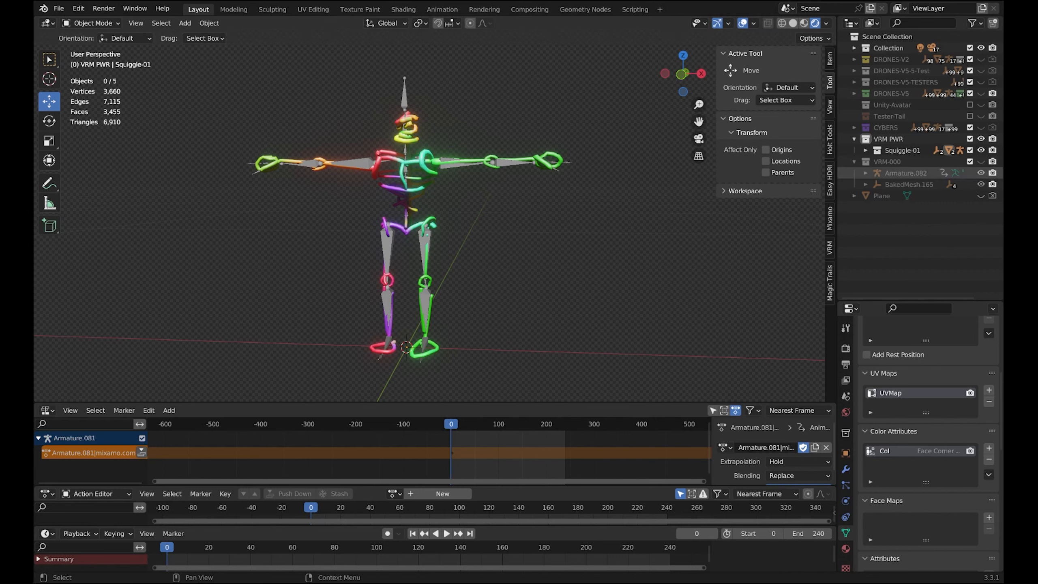
- Hide the Squiggle-01 collection, show VRM-000 instead and display the viewport in solid shading
click(980, 150)
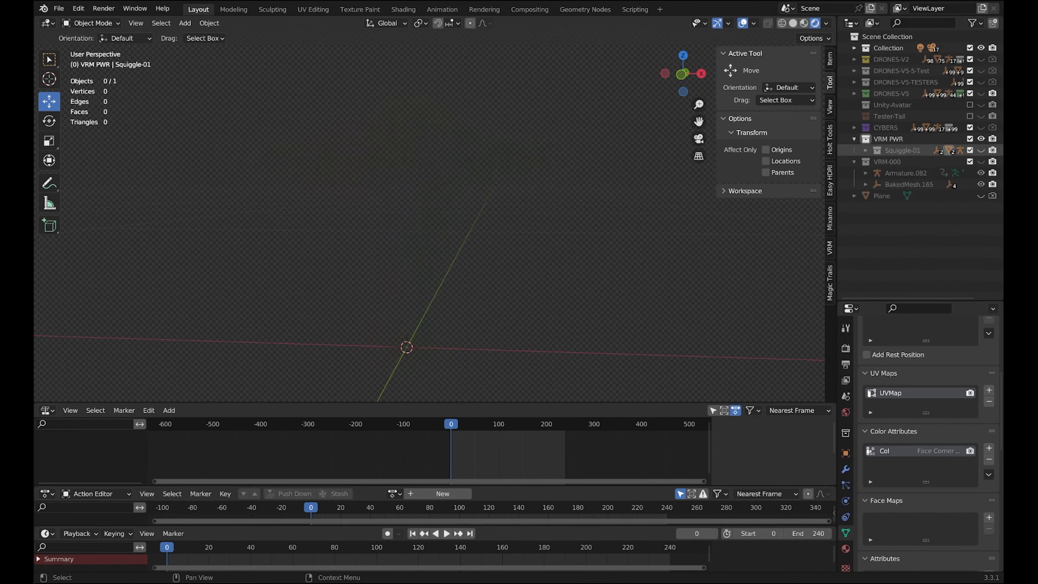
click(980, 162)
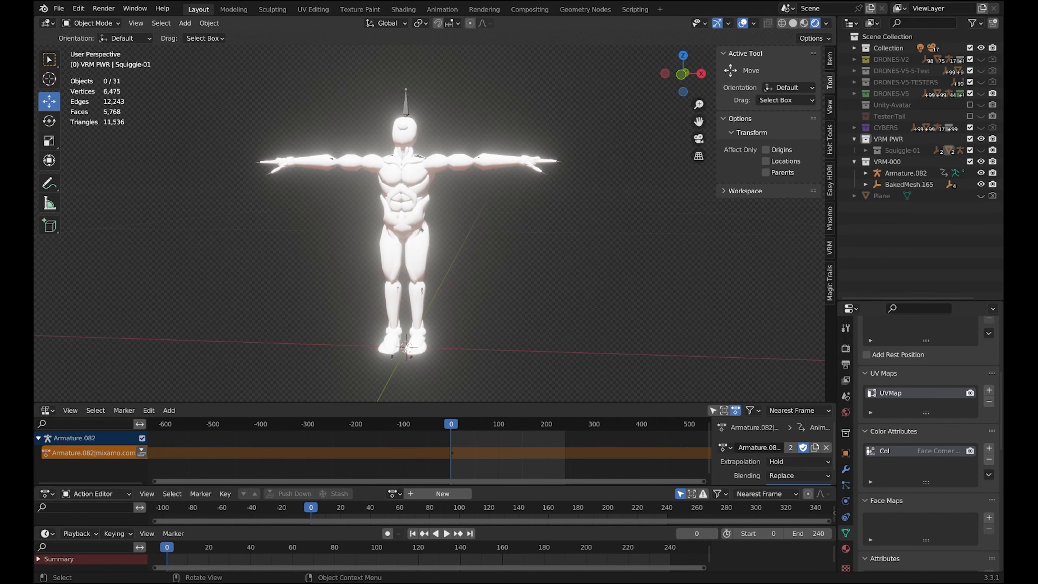
click(793, 23)
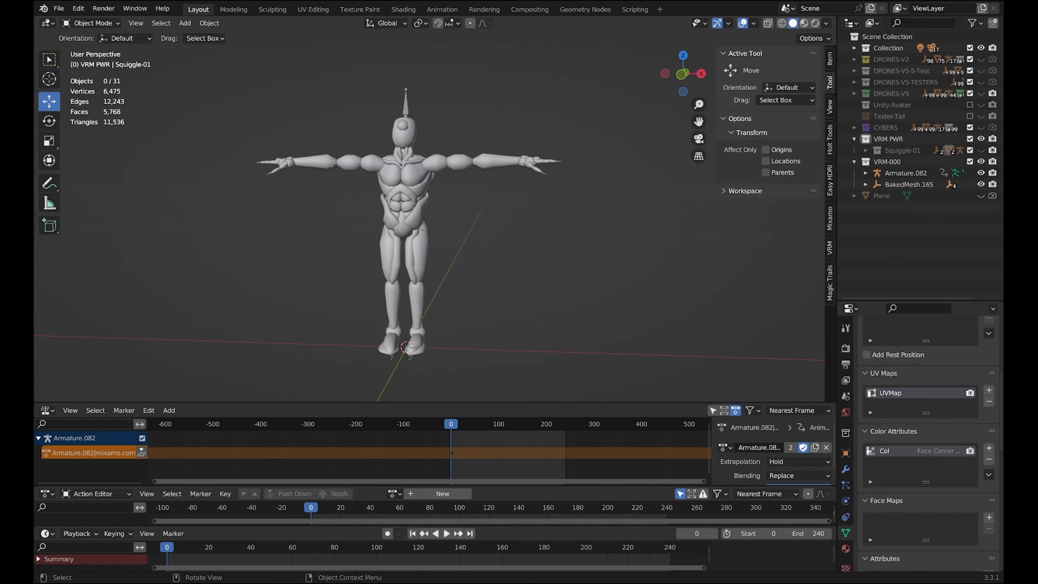
- Examine the VRM-000 humanoid body in solid shading from several angles and distances
middle_drag(409, 245, 683, 248)
scroll(422, 243, up, 1)
mouse_move(469, 245)
middle_down()
mouse_move(431, 246)
mouse_move(458, 245)
middle_up()
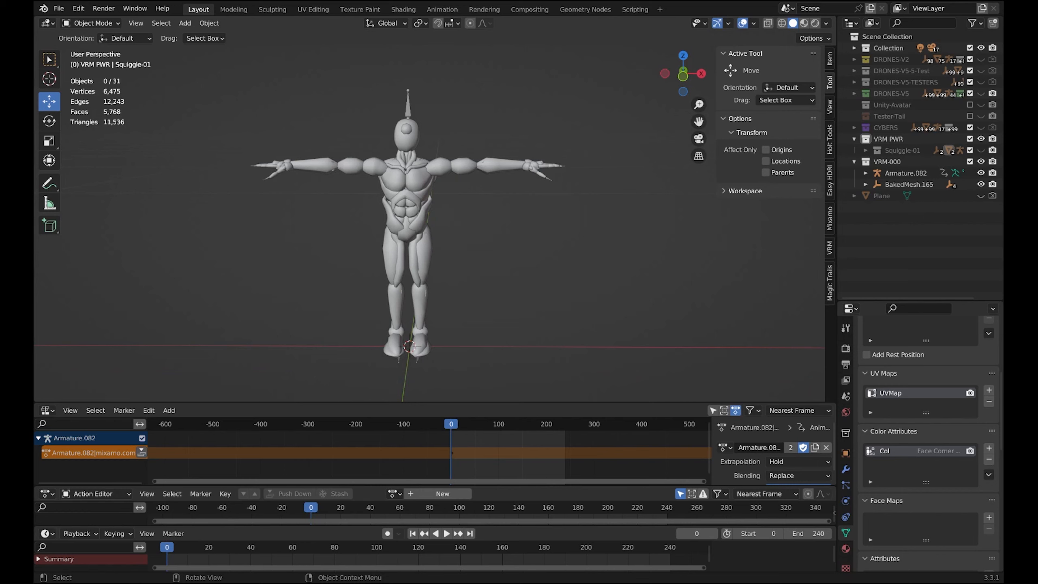
middle_drag(457, 245, 461, 247)
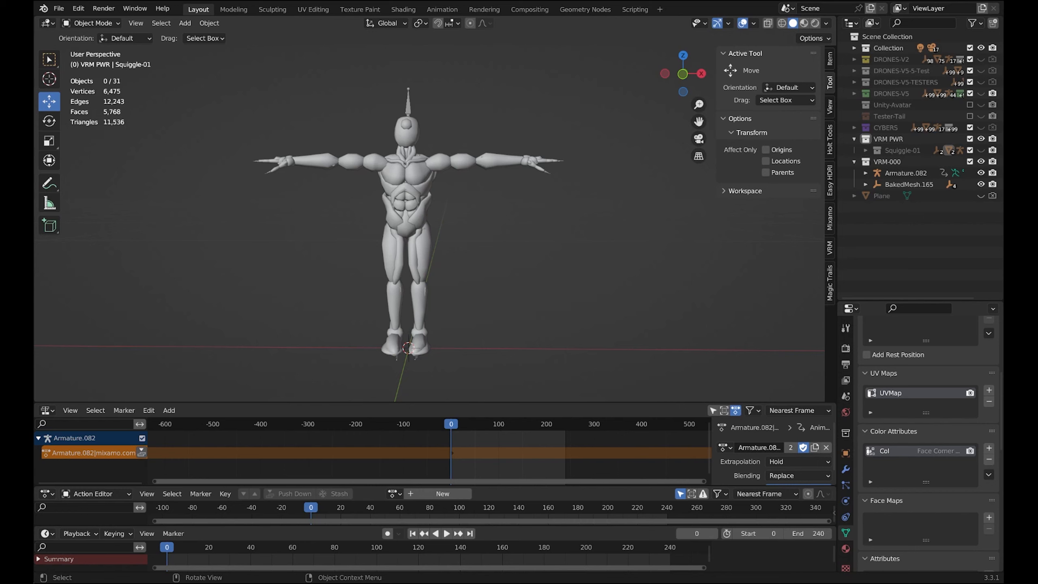
middle_drag(409, 229, 443, 238)
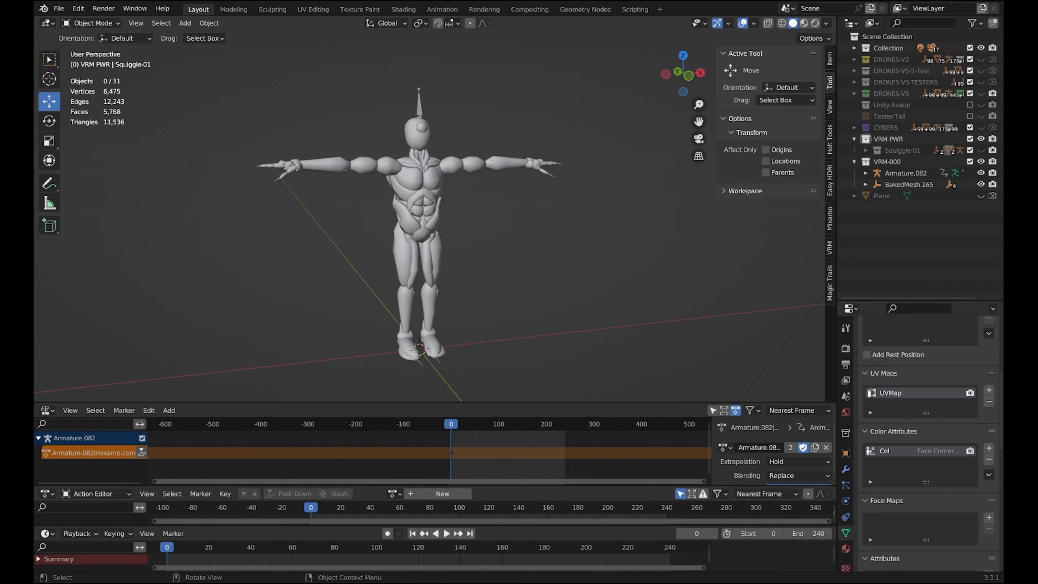
middle_drag(443, 237, 418, 233)
scroll(418, 233, up, 1)
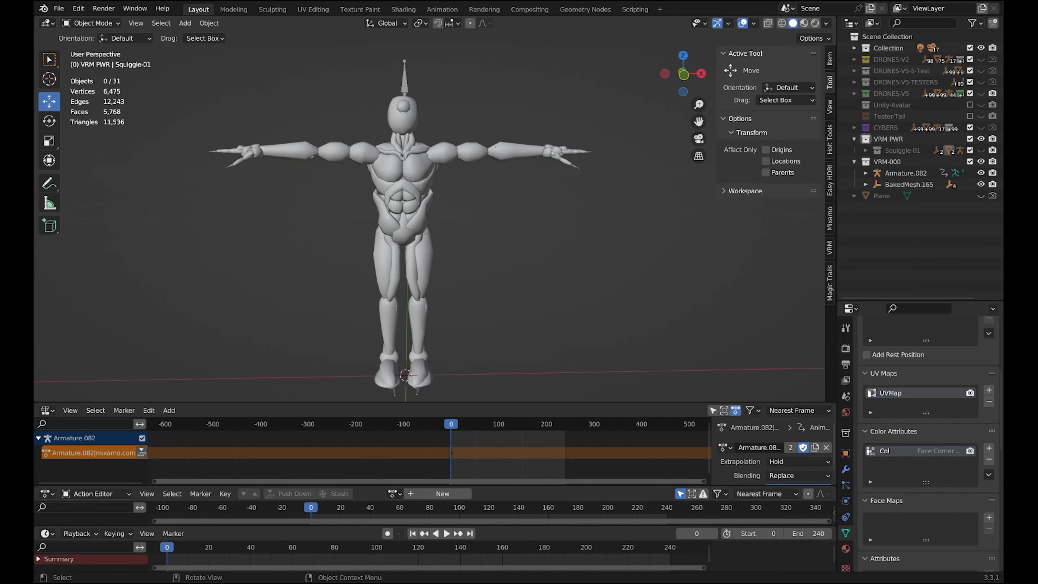
scroll(409, 229, down, 1)
middle_drag(408, 229, 422, 234)
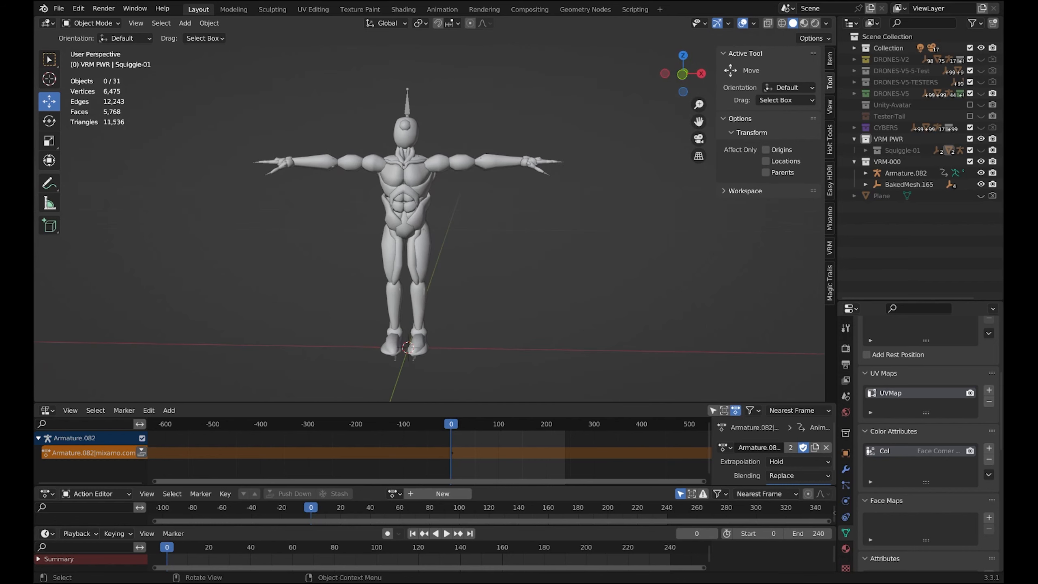
middle_drag(423, 234, 415, 233)
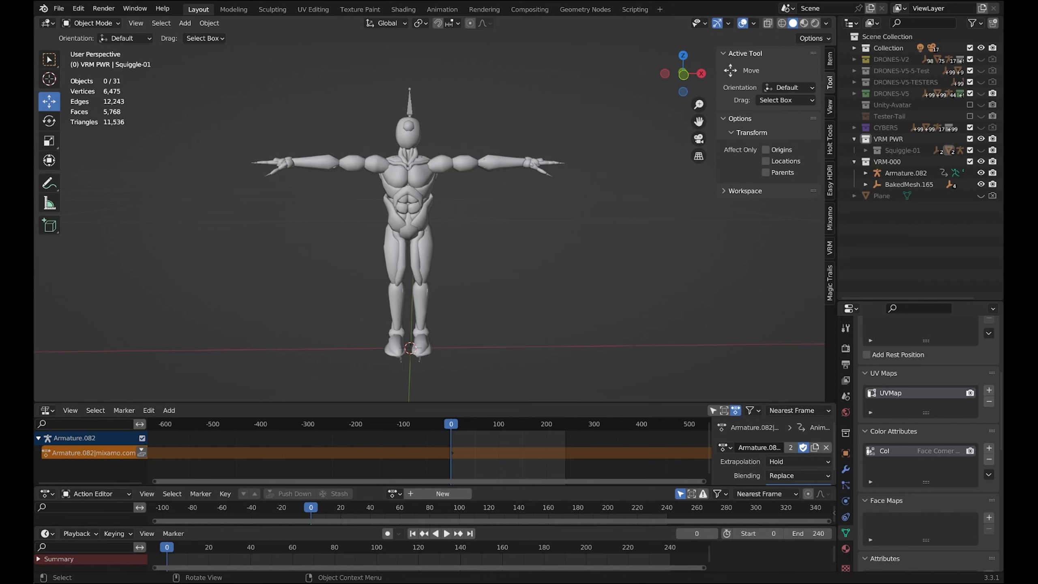
- Inspect the VRM-000 body's mesh structure in wireframe, then return to solid shading
key(shift+z)
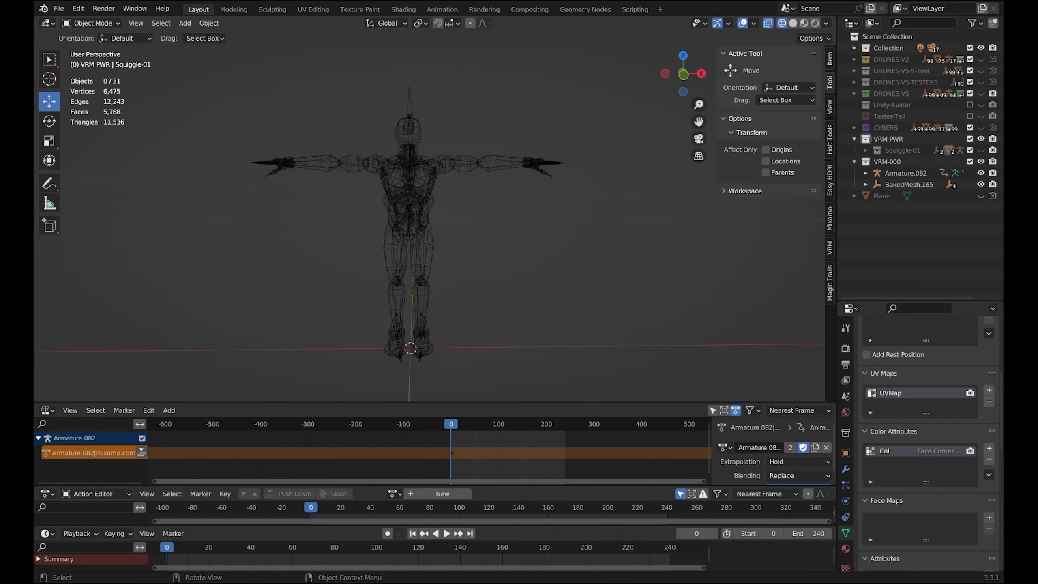
middle_drag(408, 204, 433, 229)
scroll(421, 237, up, 5)
middle_drag(359, 225, 430, 192)
scroll(429, 213, down, 1)
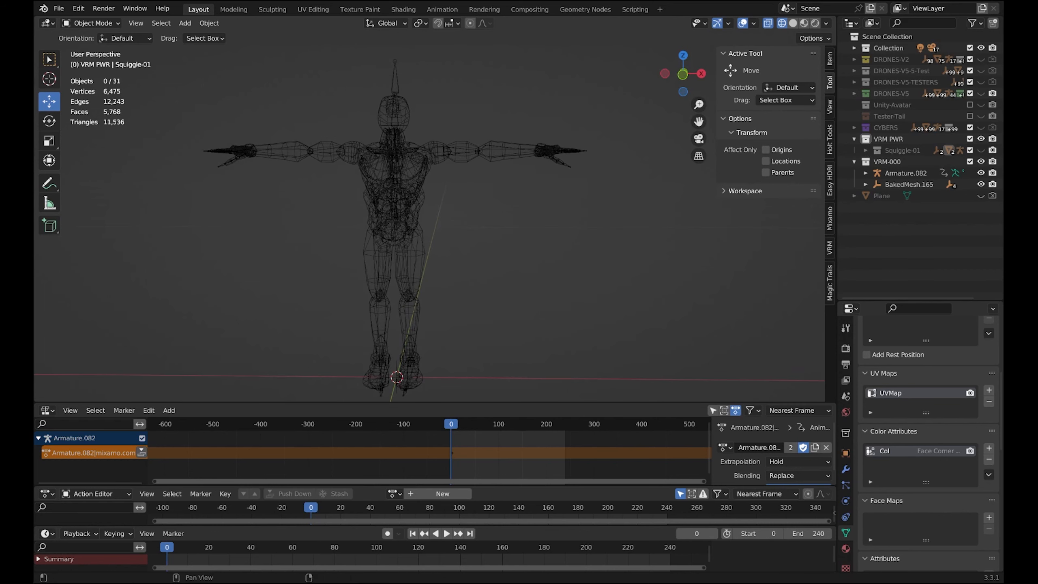
key(shift+z)
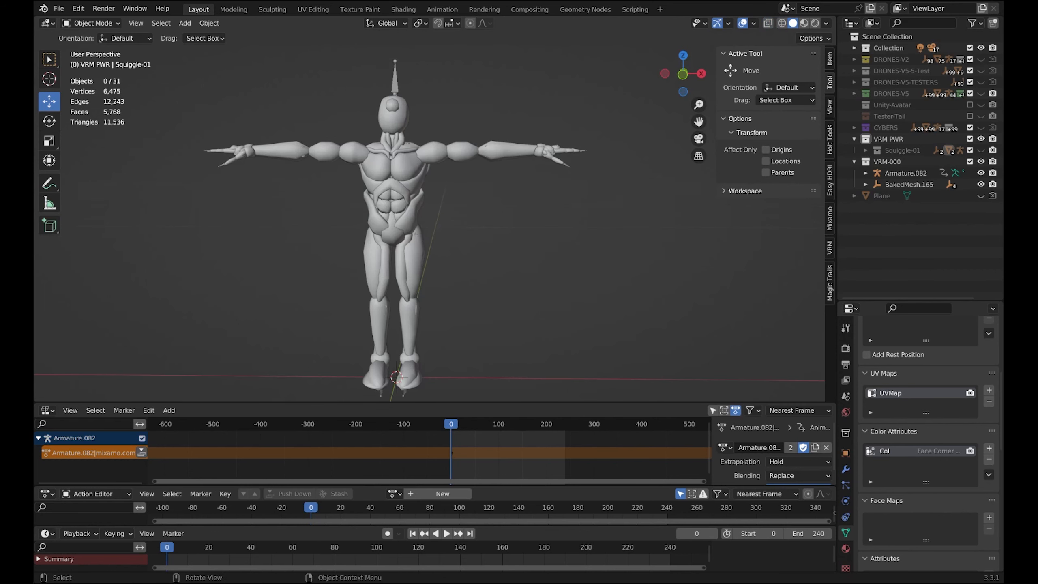
middle_drag(430, 196, 437, 197)
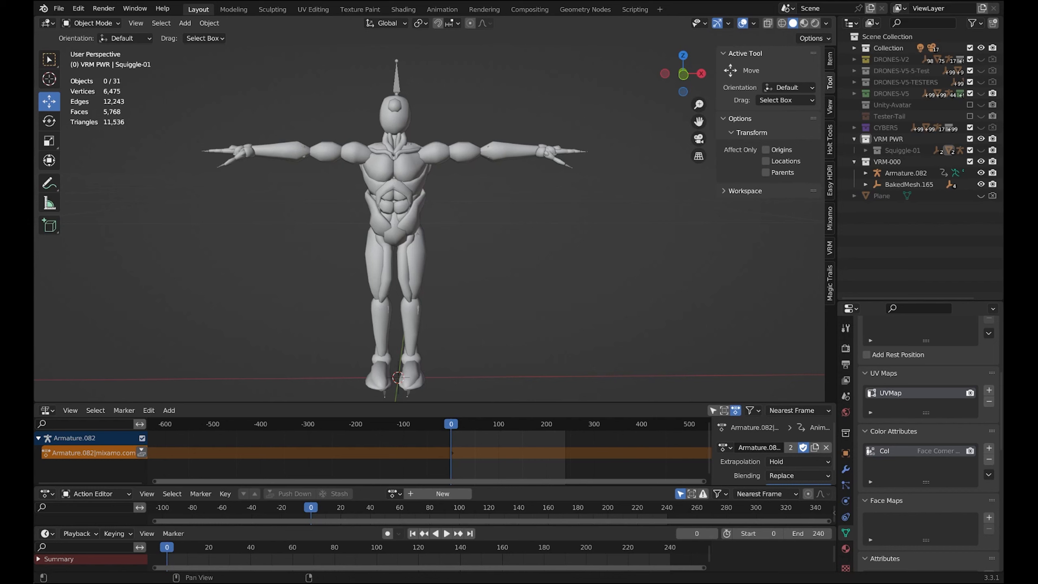
- Expand Armature.082 and widen the outliner to read through the list of its body-part meshes
click(865, 172)
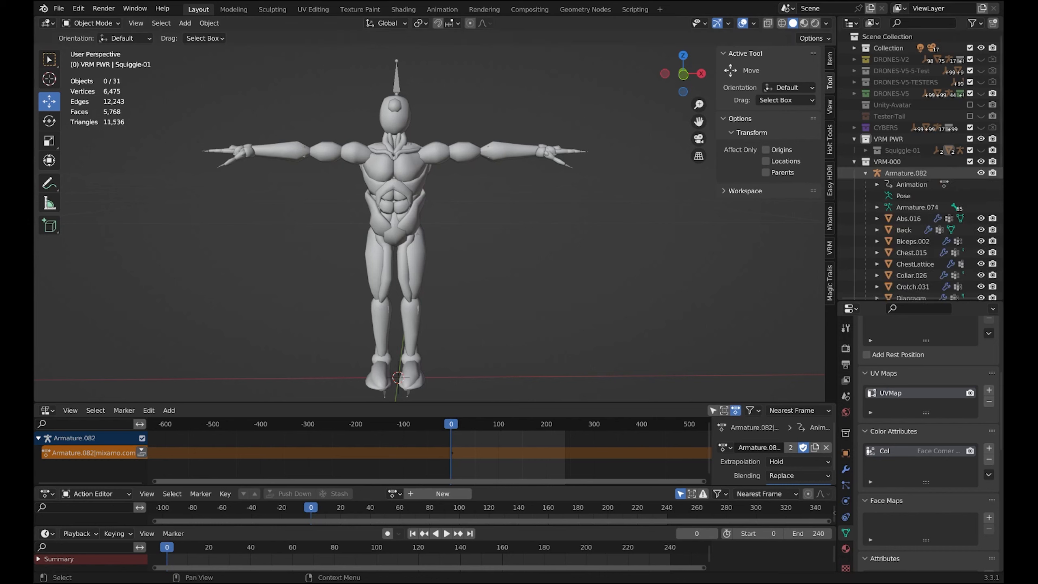
scroll(899, 199, down, 2)
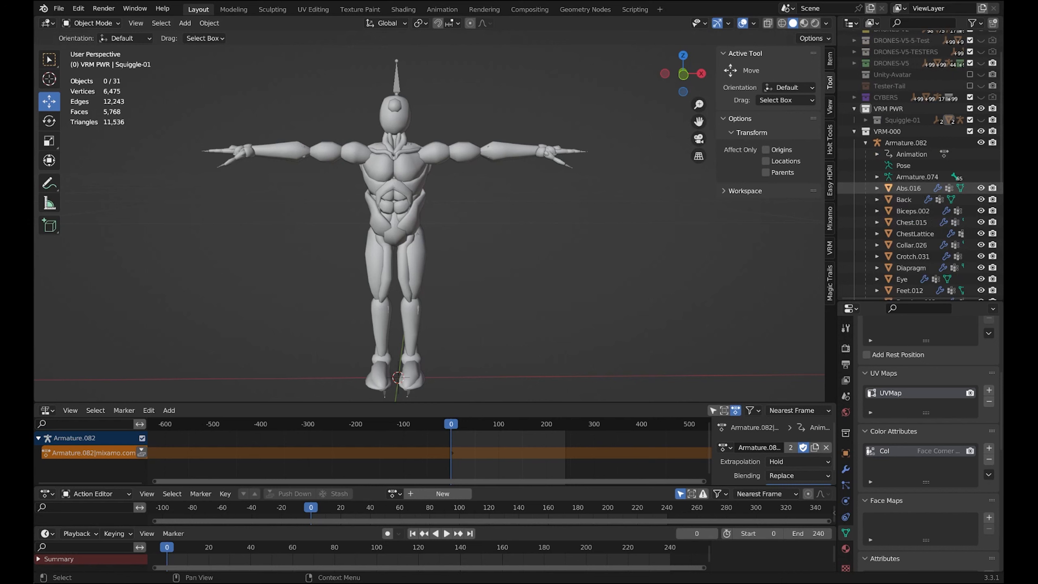
scroll(919, 188, down, 3)
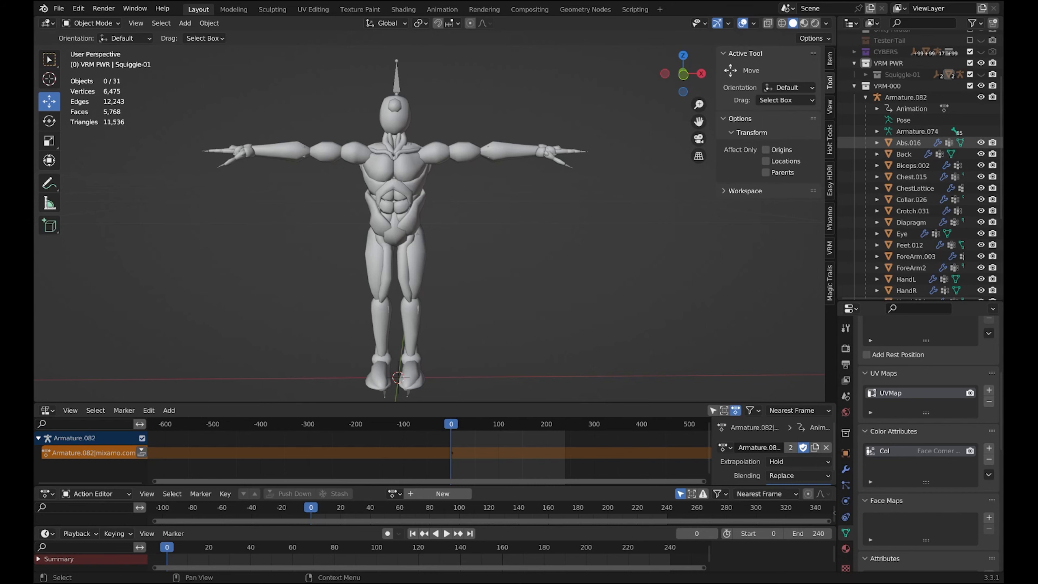
scroll(919, 140, down, 1)
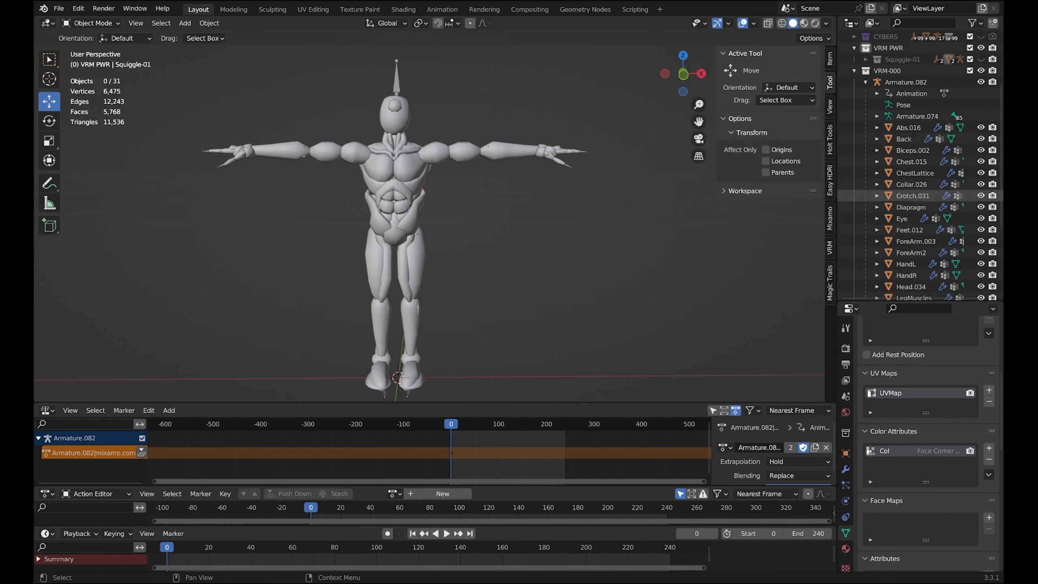
drag(836, 206, 726, 196)
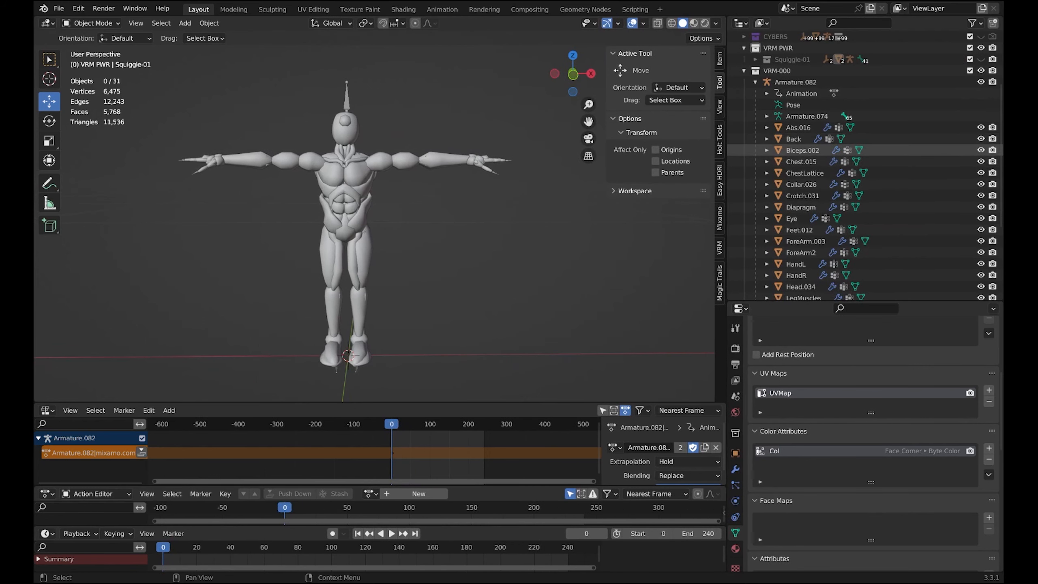
scroll(865, 164, down, 1)
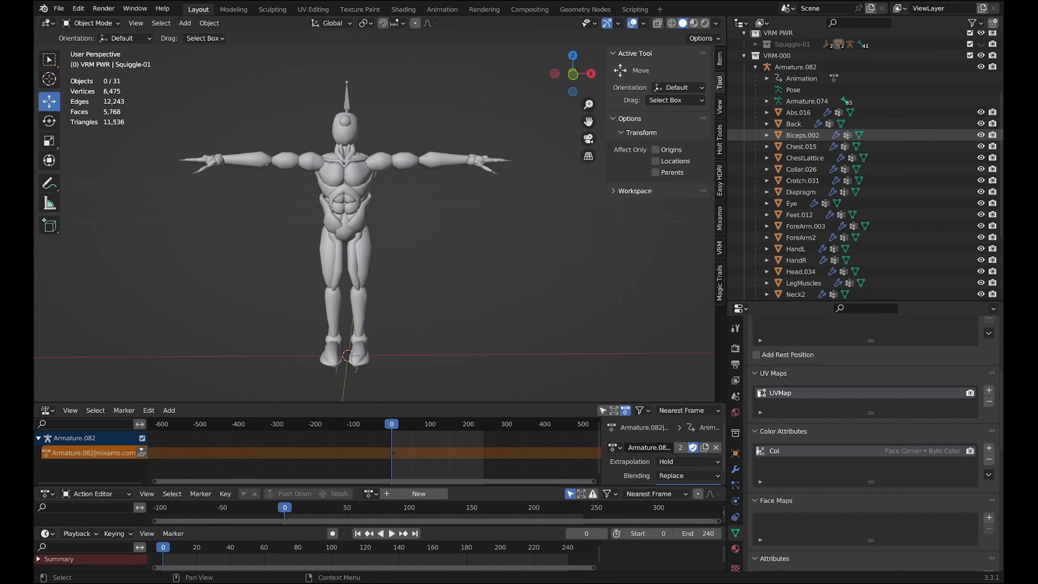
scroll(858, 151, down, 1)
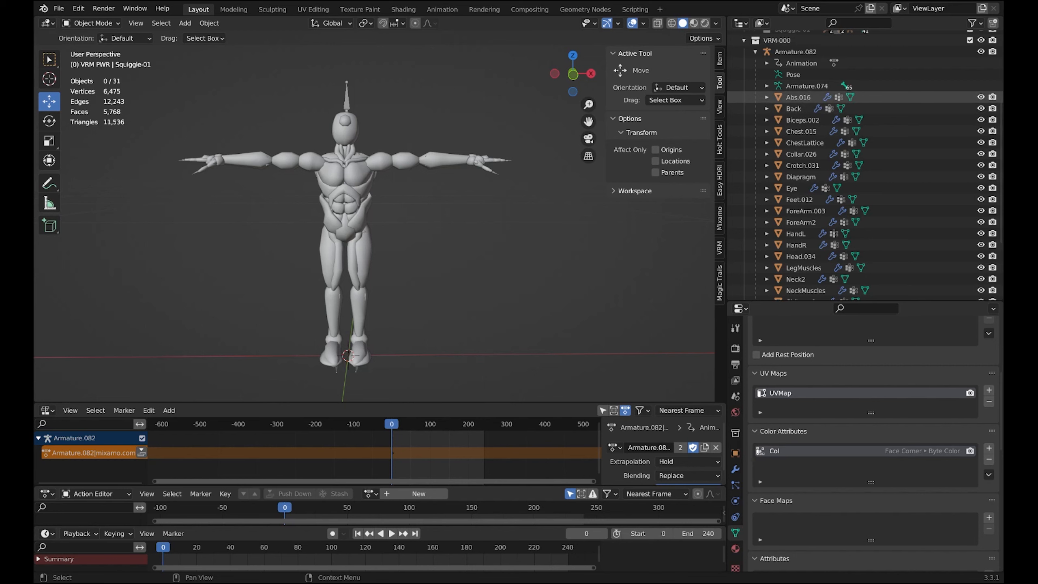
scroll(858, 96, down, 1)
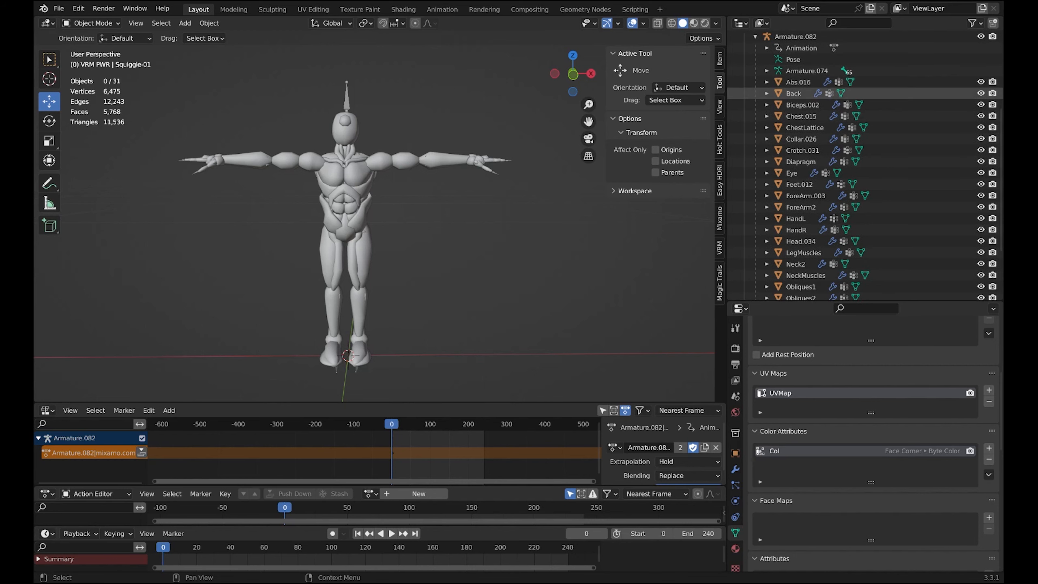
scroll(858, 98, down, 1)
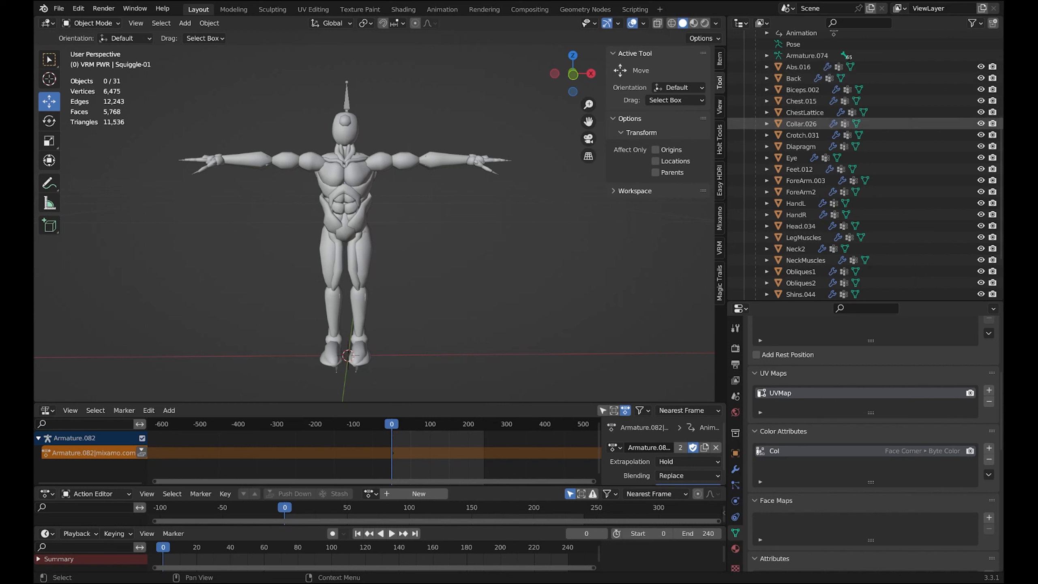
- Select the abs, chest, head, eye, thighs and biceps meshes one after another to identify the separate body parts
click(797, 66)
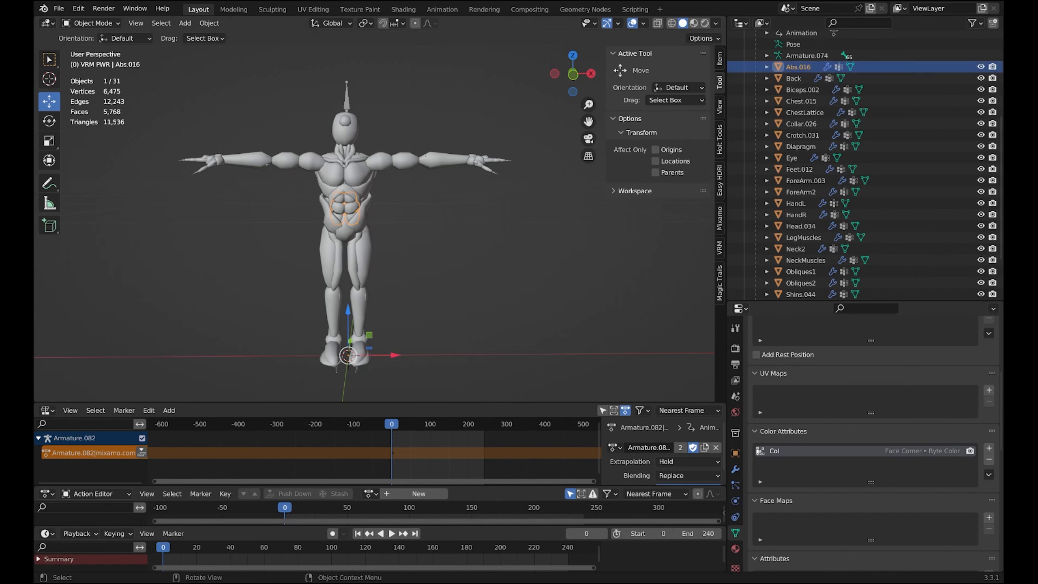
click(355, 172)
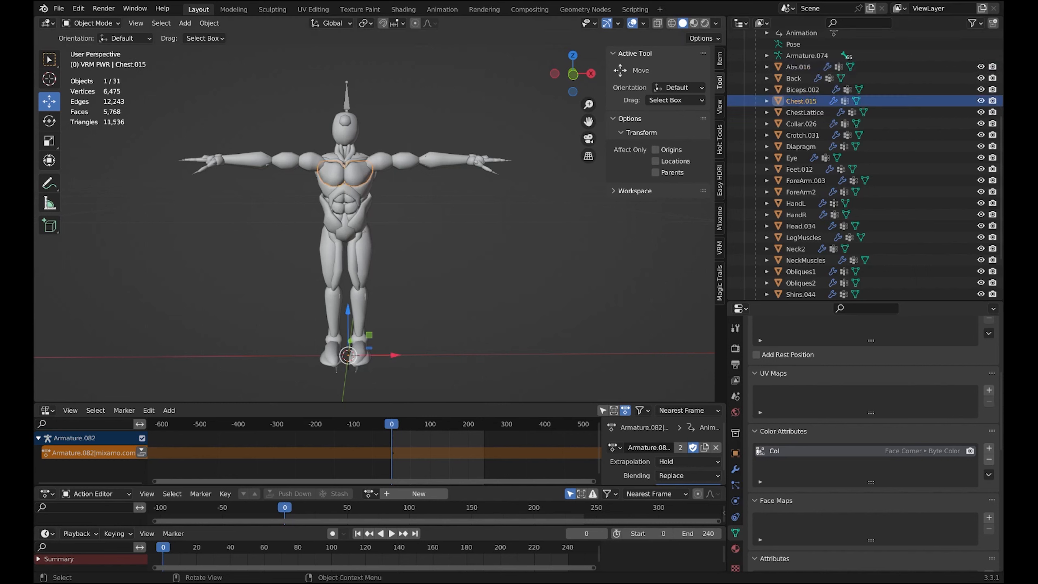
click(345, 134)
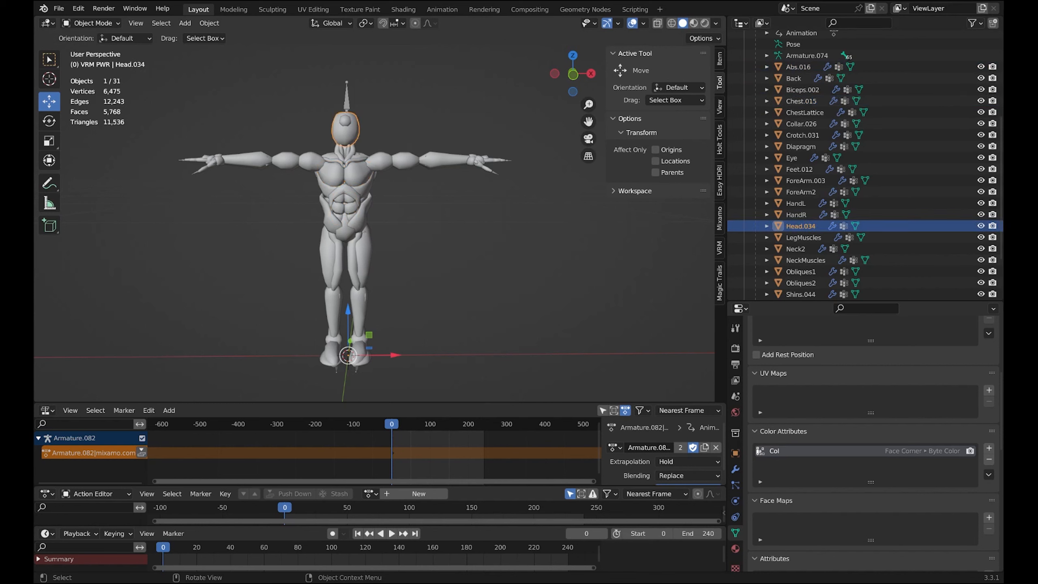
click(346, 121)
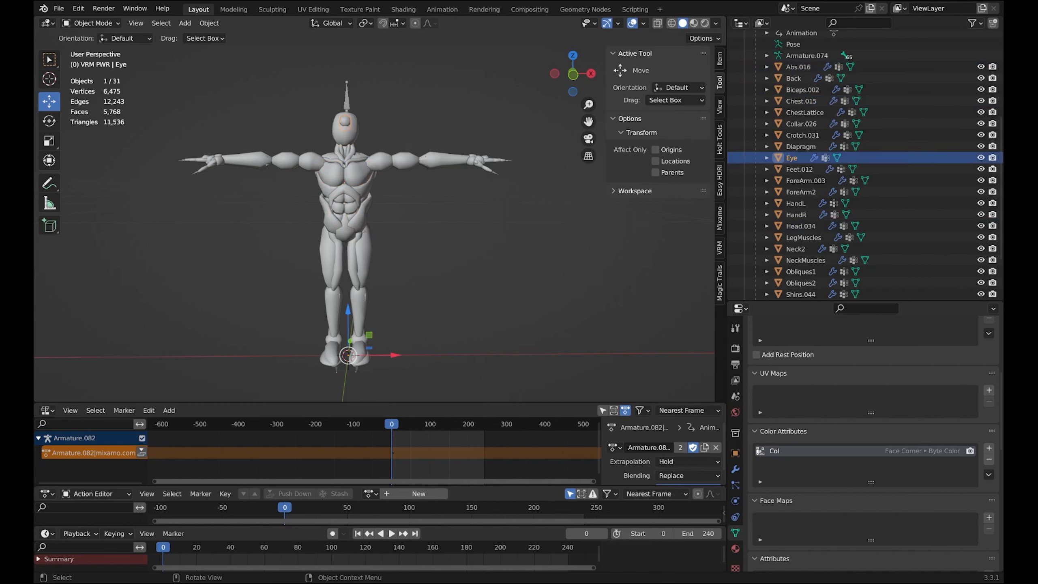
middle_drag(345, 121, 376, 110)
click(368, 258)
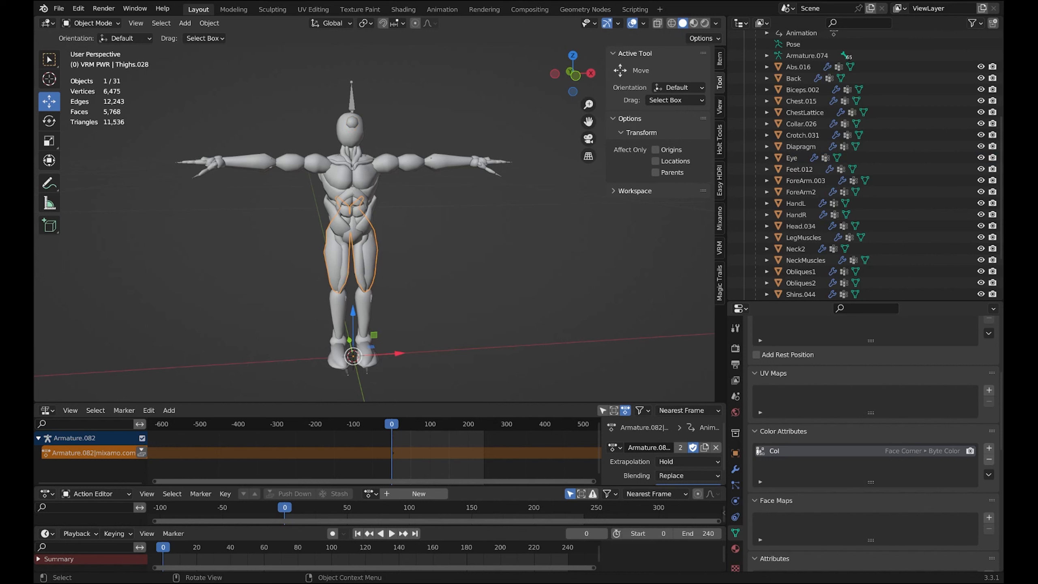
click(410, 162)
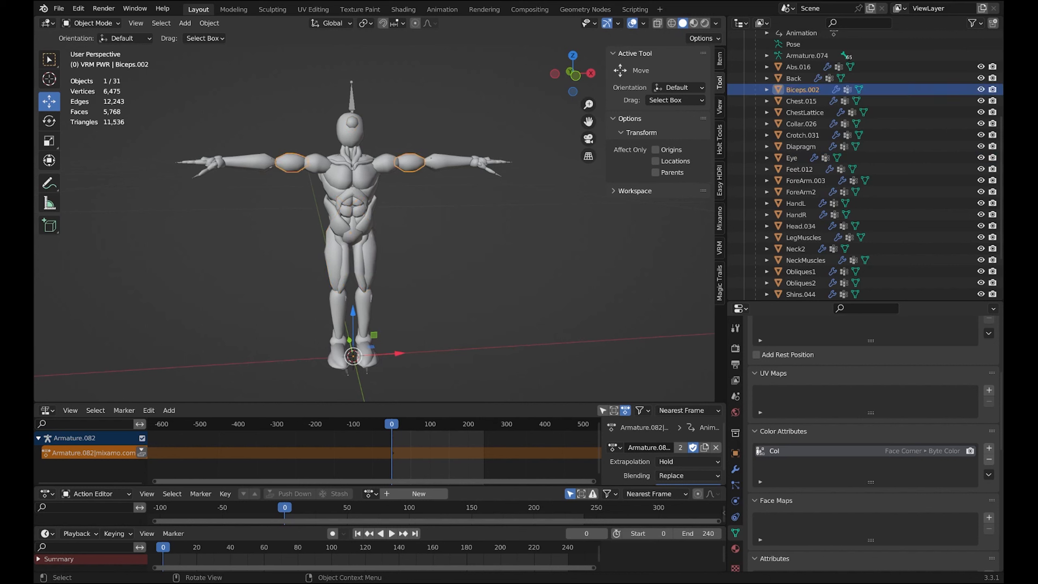
- Select the two forearm meshes and the two hand meshes in turn to identify the arm parts
click(254, 162)
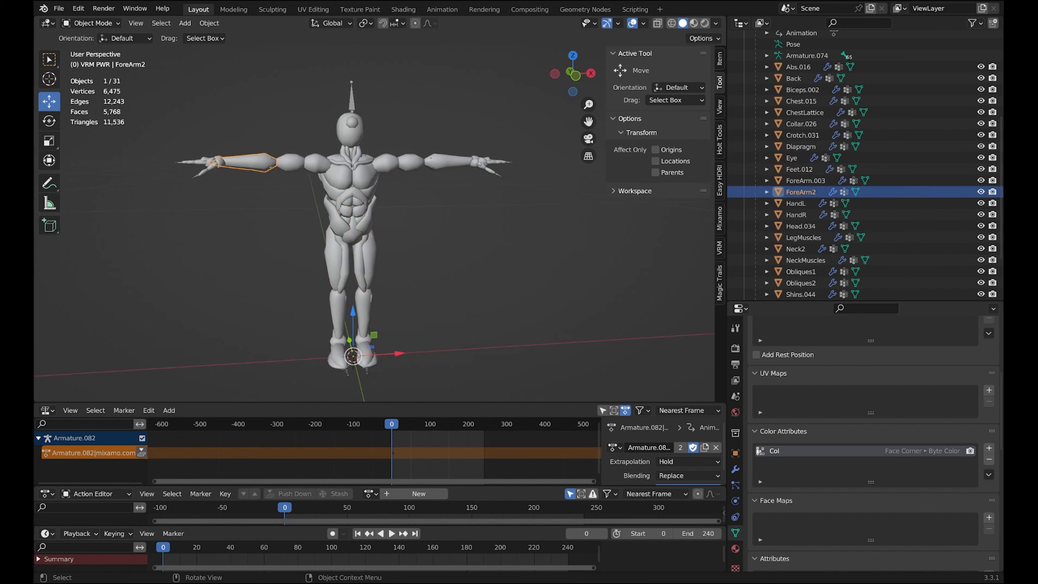
click(448, 162)
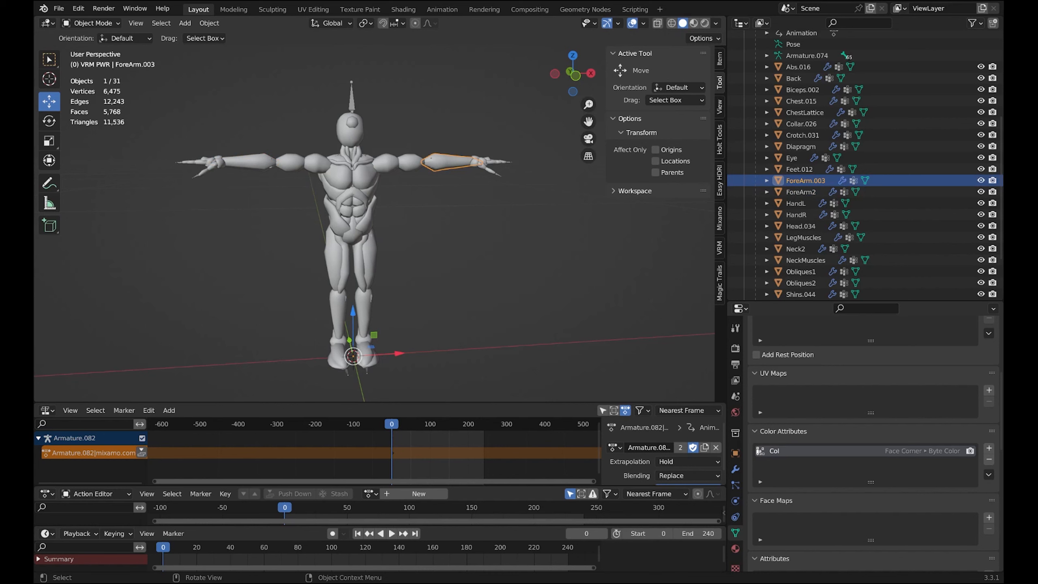
click(481, 163)
click(214, 162)
mouse_move(229, 188)
middle_down()
mouse_move(206, 180)
mouse_move(215, 176)
middle_up()
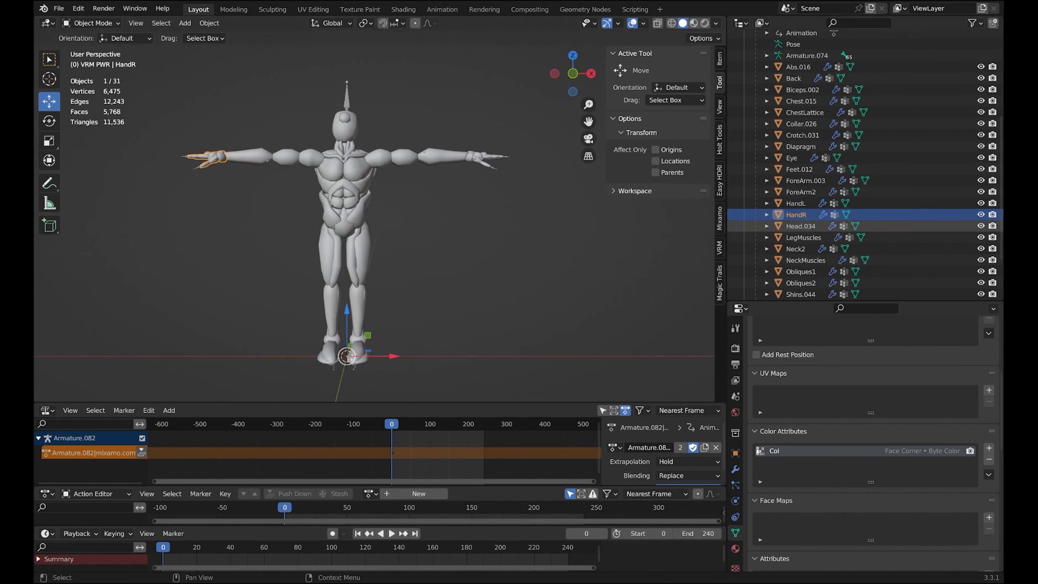
- Select the head, leg muscles, neck, thighs, spine, shoulders and Obliques2 meshes one by one to locate them on the body
click(800, 226)
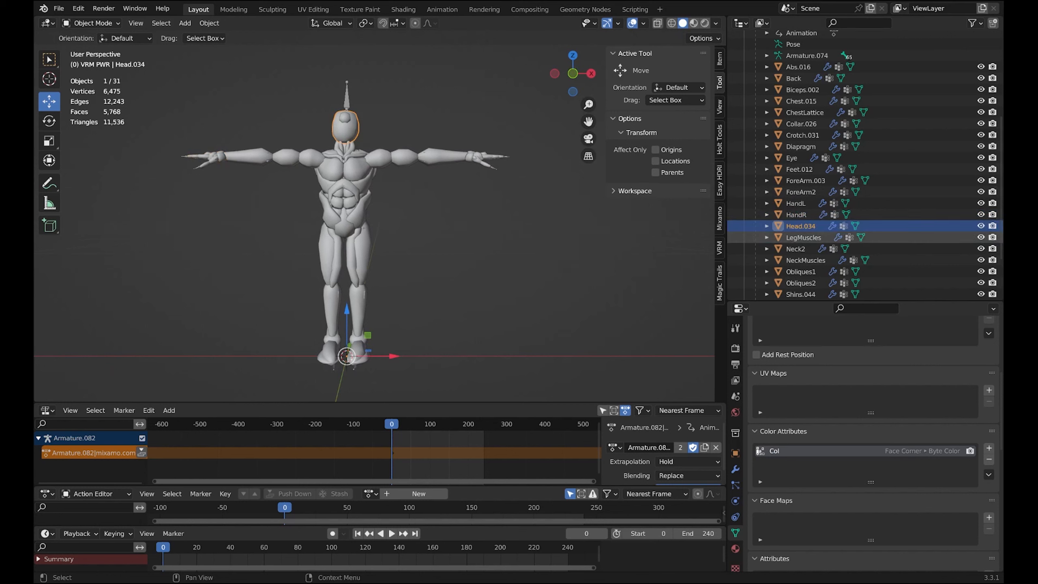
click(802, 237)
click(800, 249)
scroll(800, 250, down, 3)
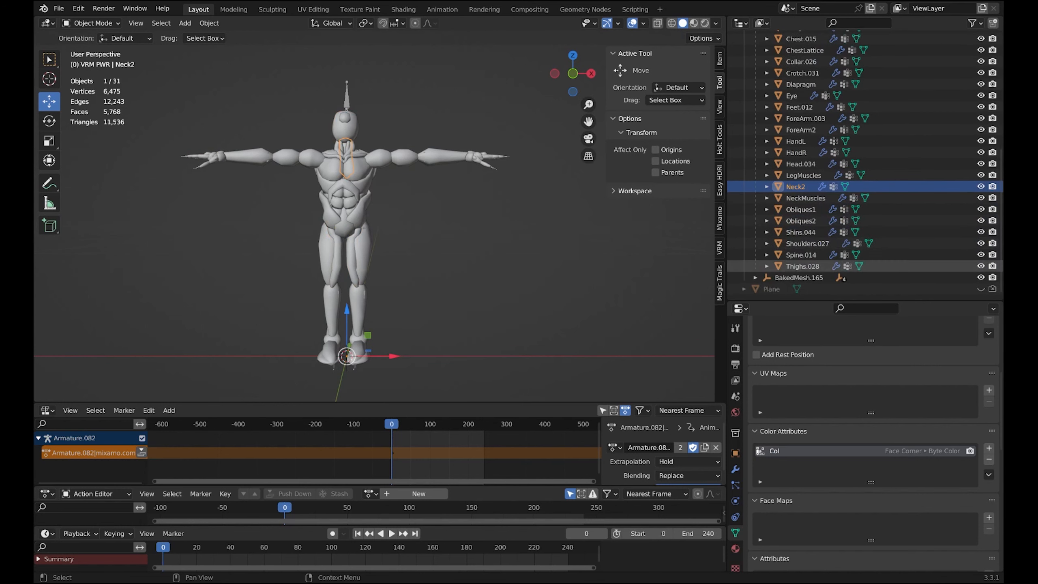
click(801, 266)
click(801, 255)
click(801, 243)
click(801, 221)
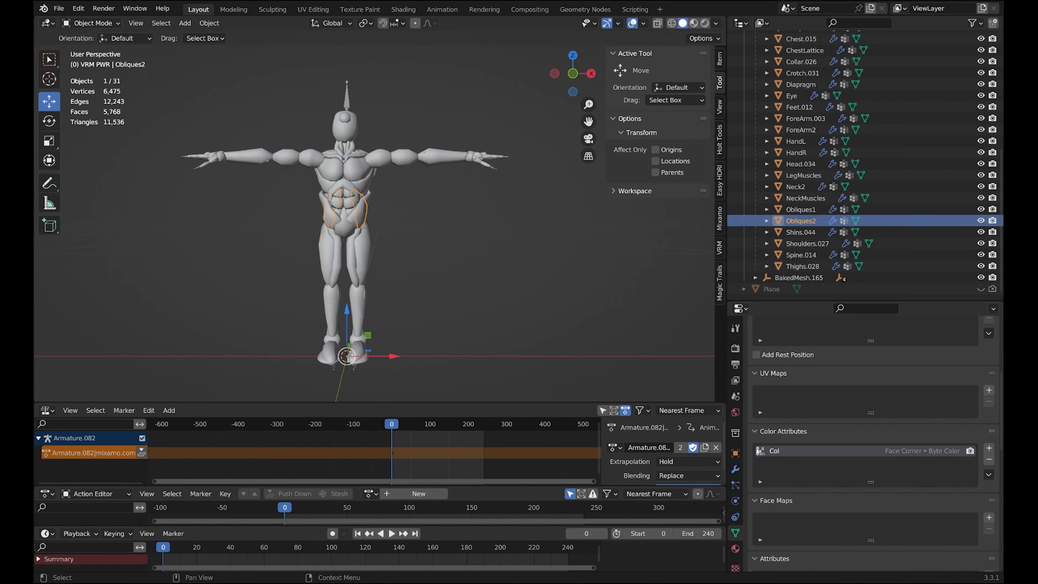
- Step through the neck muscles, neck, head, right hand, ForeArm2, feet, diaphragm and crotch meshes, ending with nothing selected
click(801, 198)
click(800, 187)
click(800, 164)
click(801, 153)
click(800, 130)
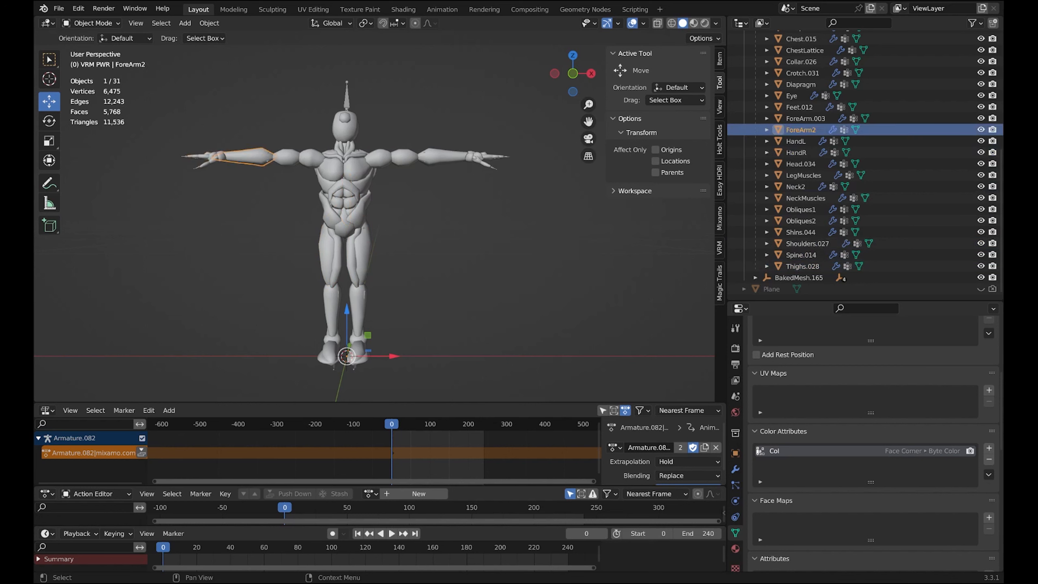
click(801, 107)
click(801, 85)
click(802, 74)
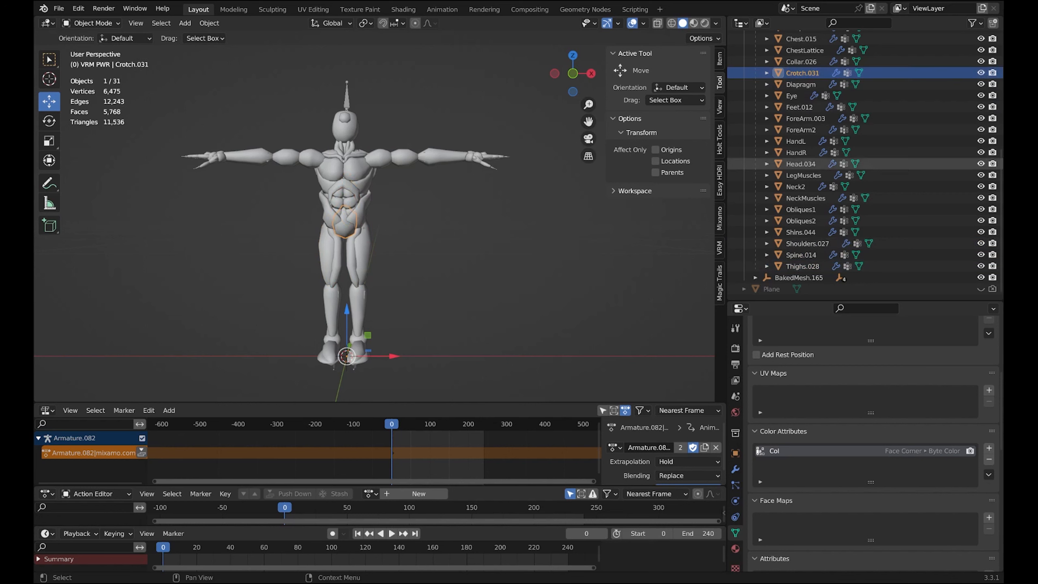
key(alt+a)
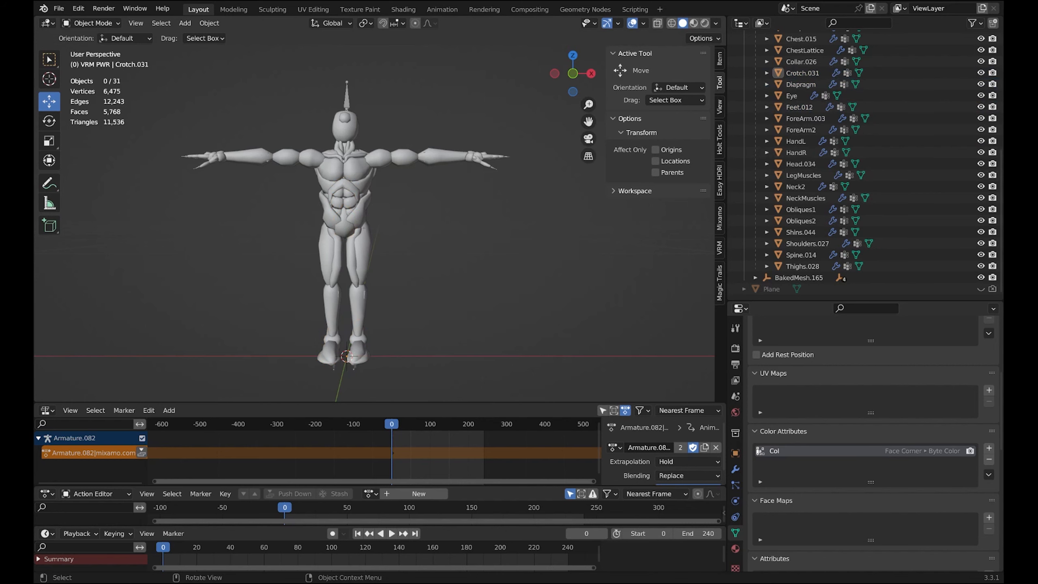
- Narrow the outliner to enlarge the 3D view and look around the whole body
drag(727, 348, 815, 347)
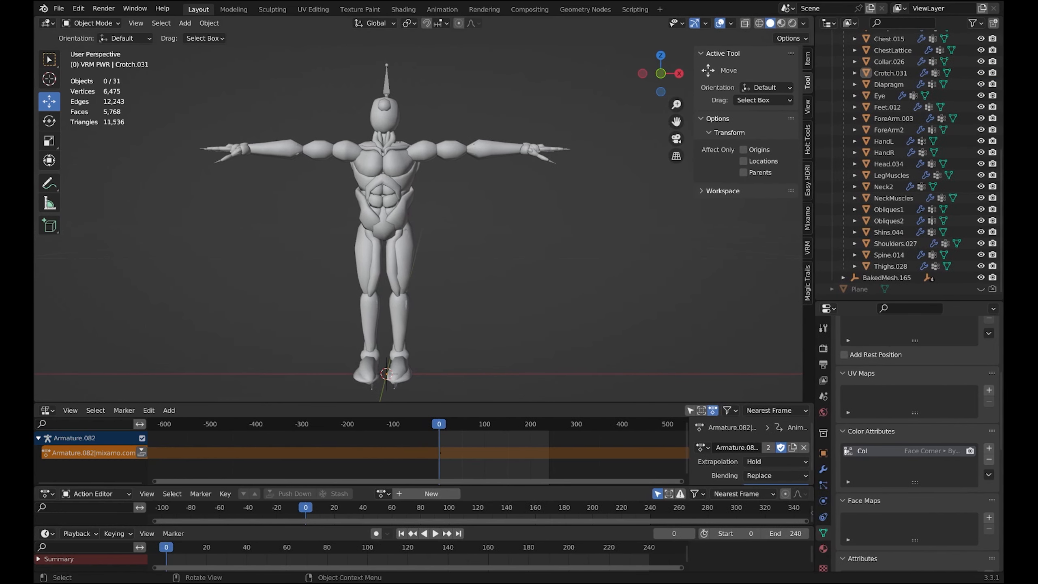
middle_drag(510, 233, 80, 264)
middle_drag(351, 253, 202, 259)
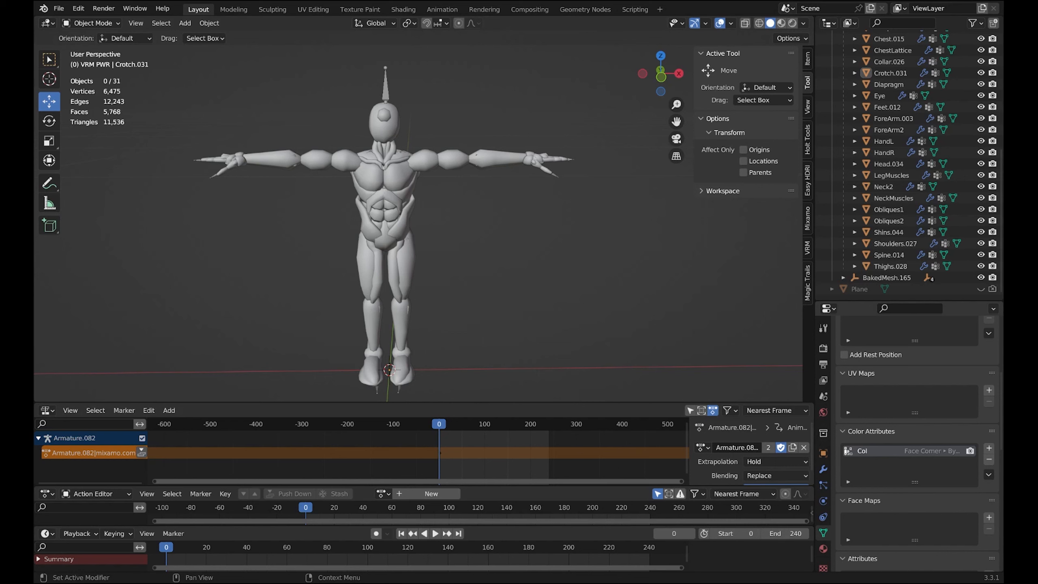
scroll(915, 443, down, 2)
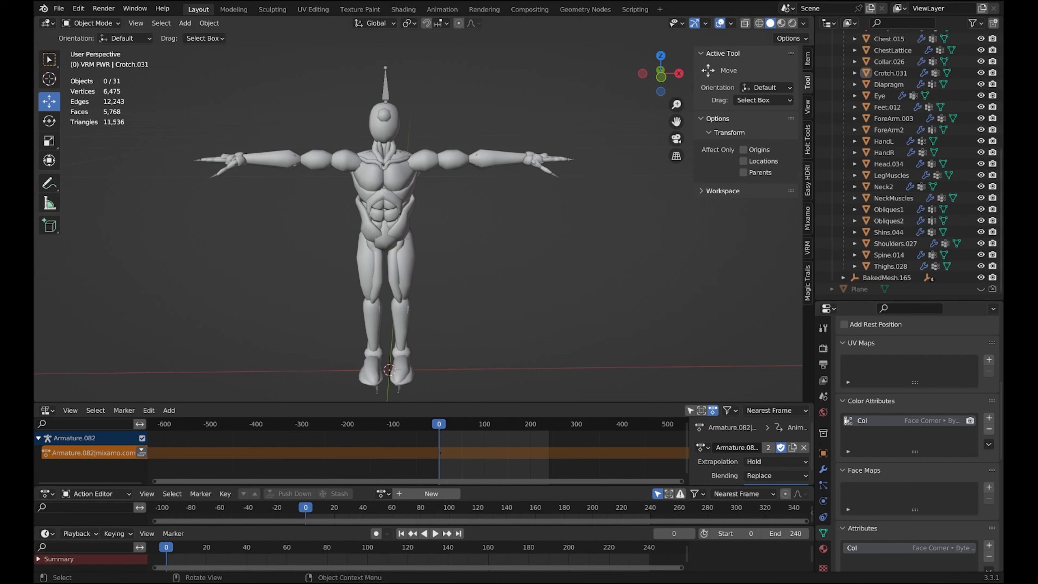
middle_drag(417, 245, 418, 241)
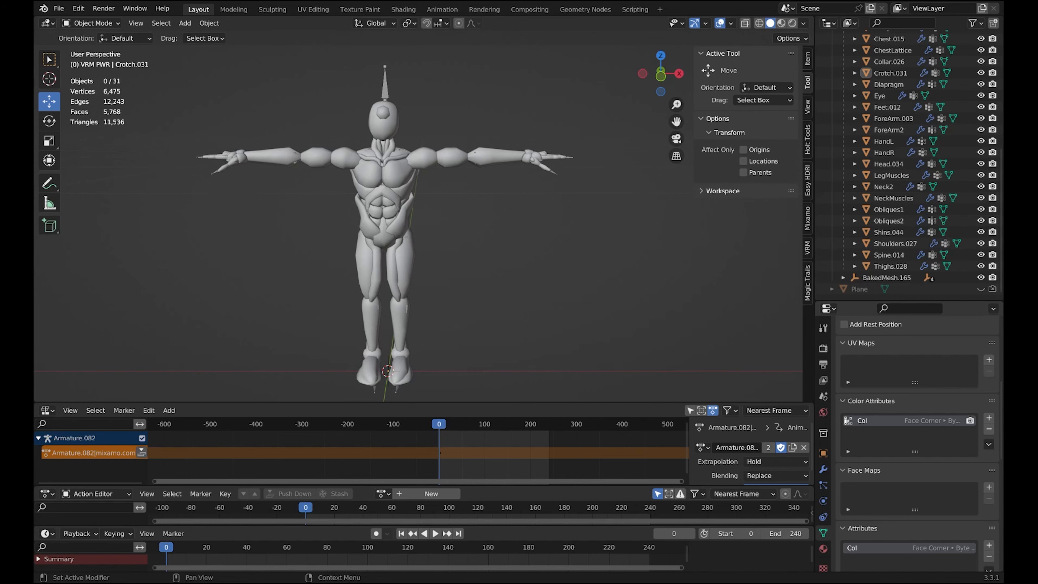
scroll(915, 445, down, 4)
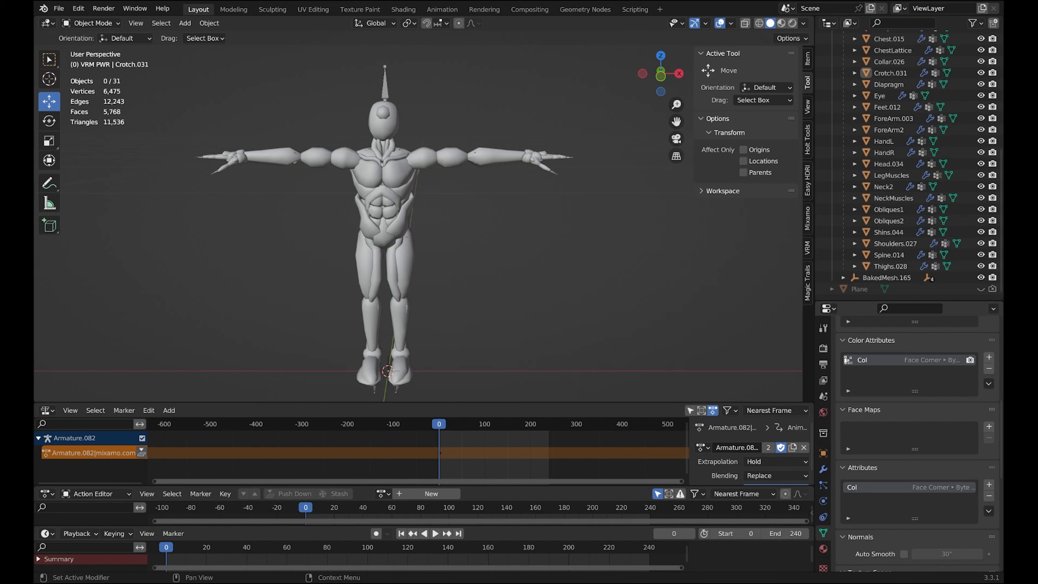
scroll(916, 442, down, 2)
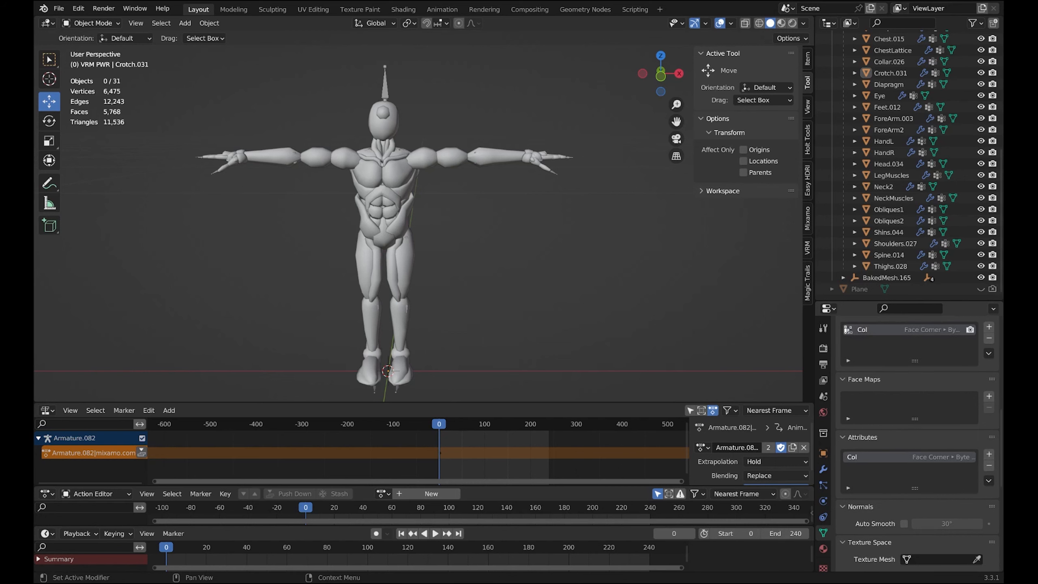
scroll(915, 446, up, 4)
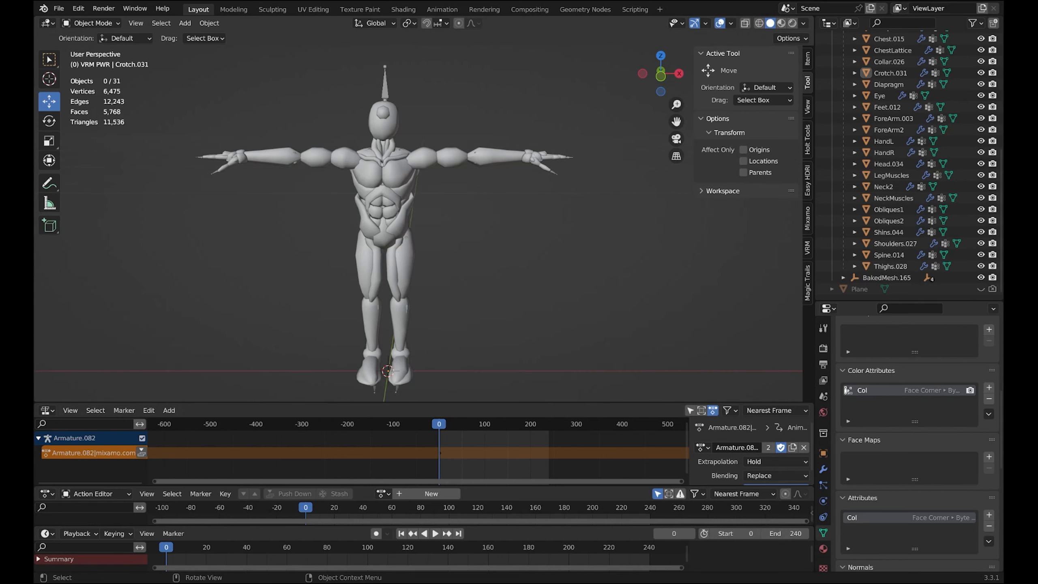
mouse_move(429, 245)
middle_down()
mouse_move(382, 260)
mouse_move(386, 245)
mouse_move(433, 247)
middle_up()
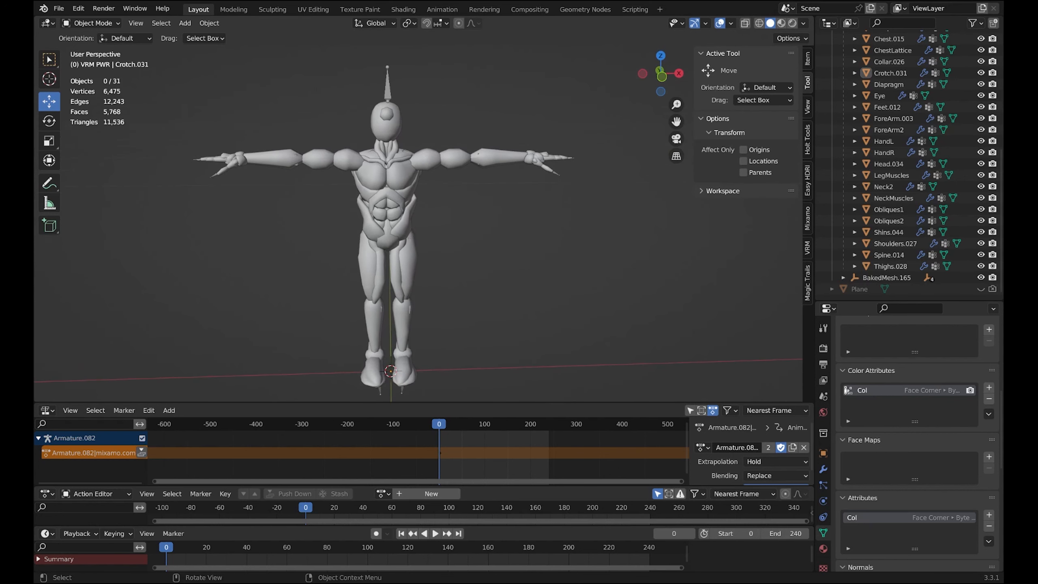
click(398, 174)
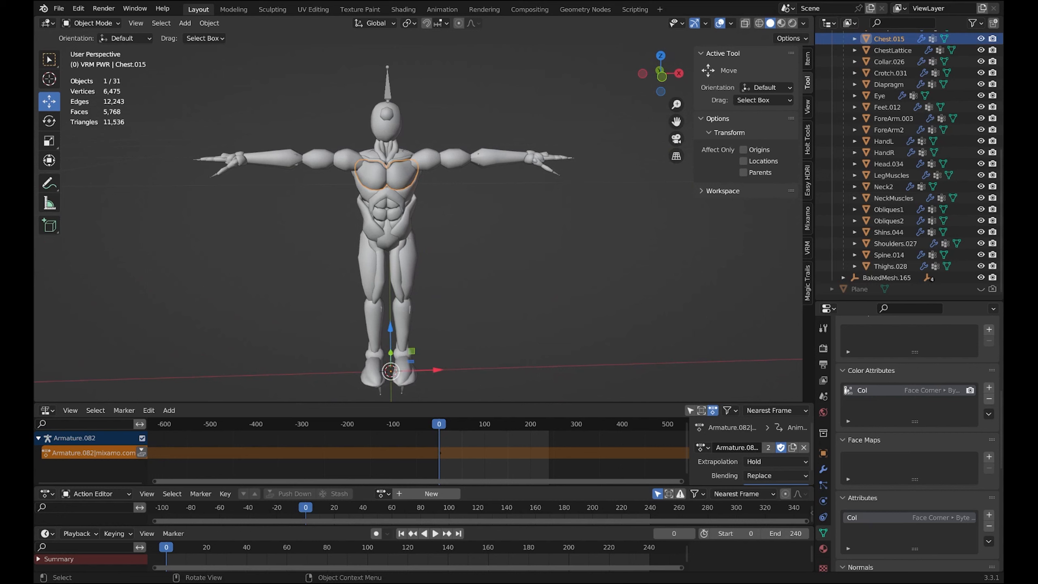
key(alt+a)
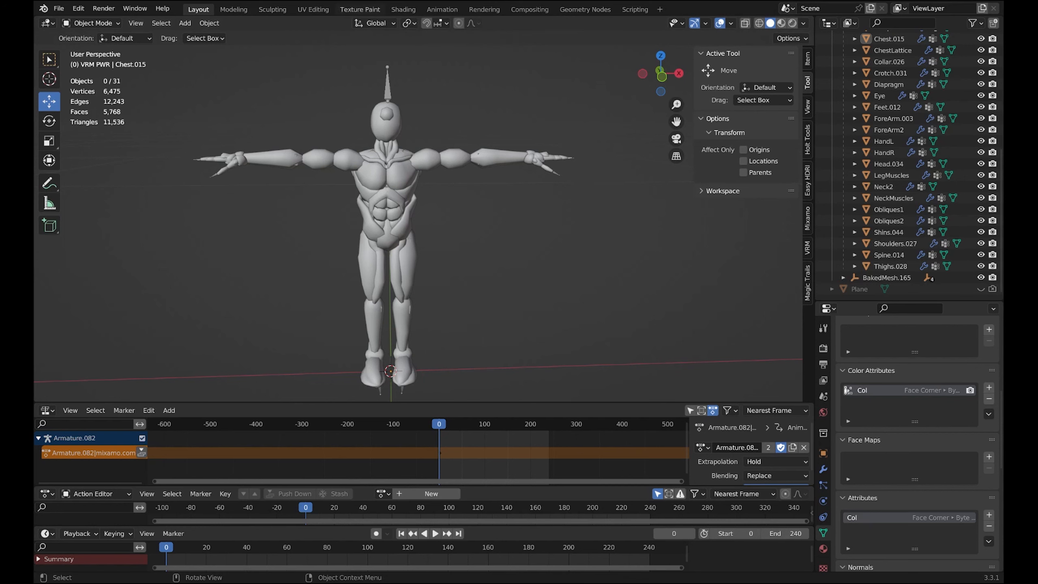
- Switch to the Shading workspace, display the body in solid shading and widen the 3D view around it
click(402, 9)
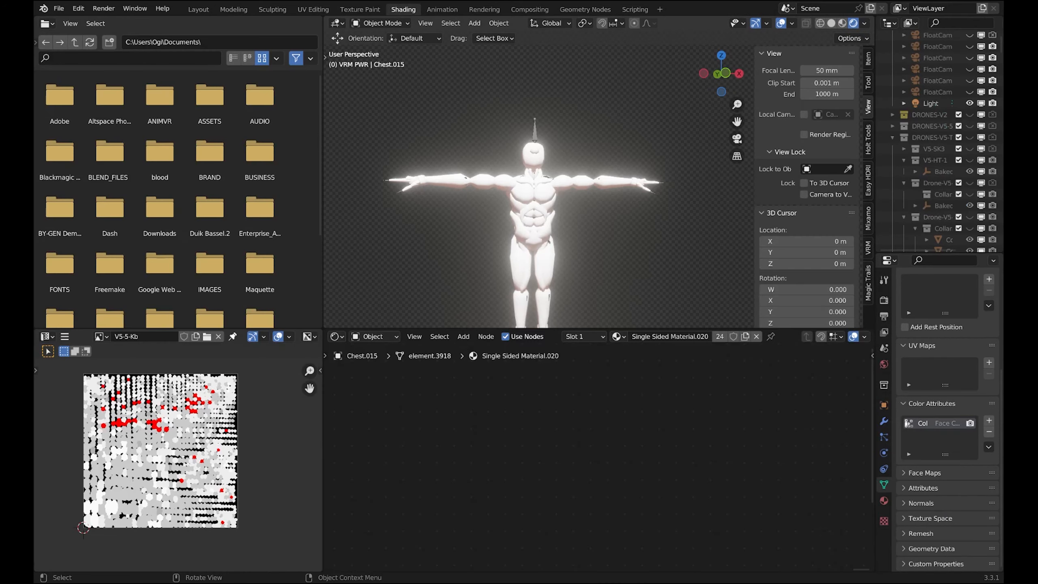
middle_drag(535, 205, 530, 206)
shift+middle_drag(534, 229, 531, 181)
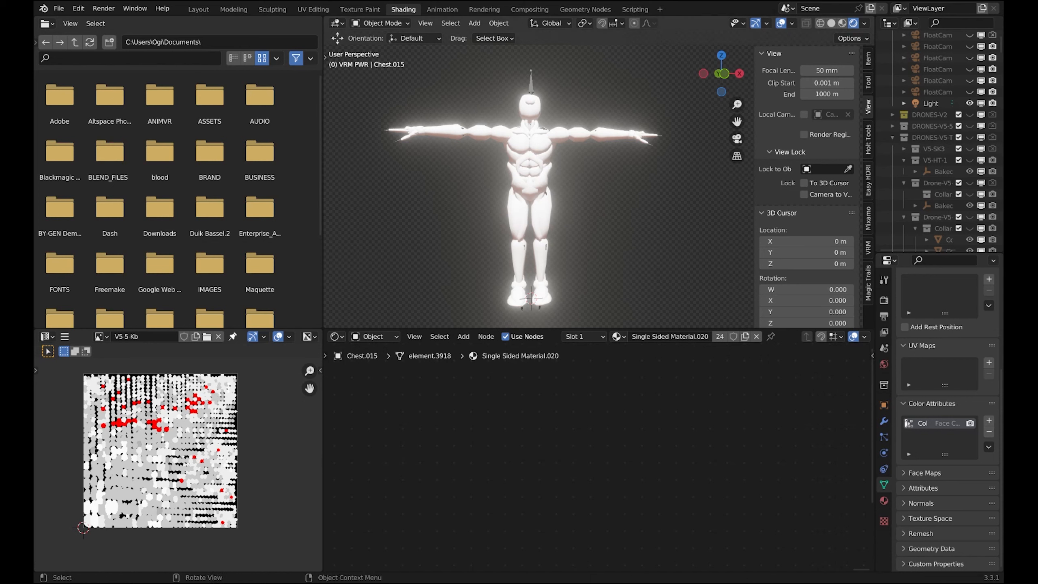
click(830, 23)
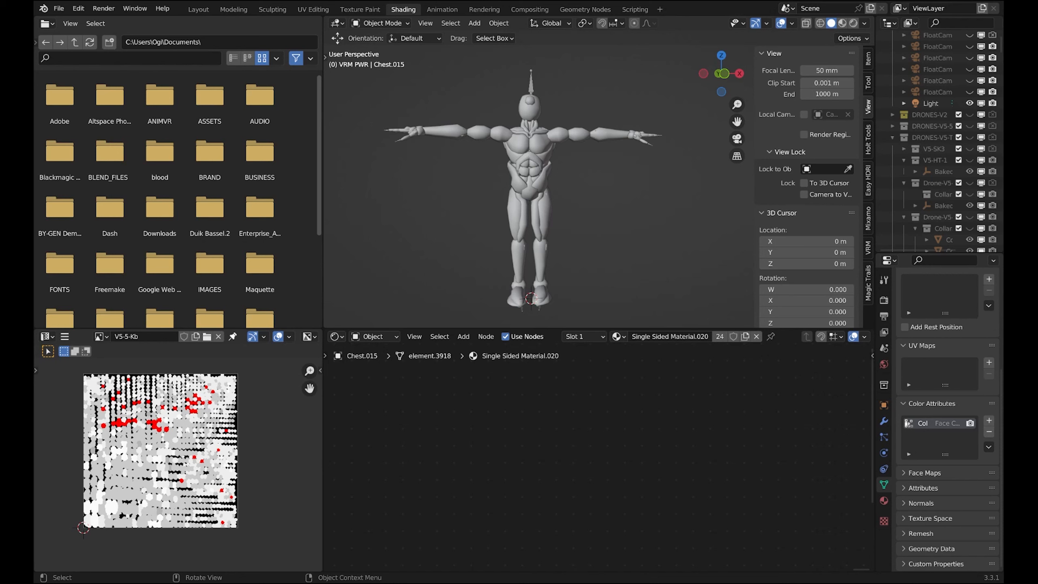
drag(323, 204, 261, 204)
shift+middle_drag(531, 197, 566, 179)
- Select the head mesh and bring the node tree of its Single Sided Material.020 into view
click(526, 86)
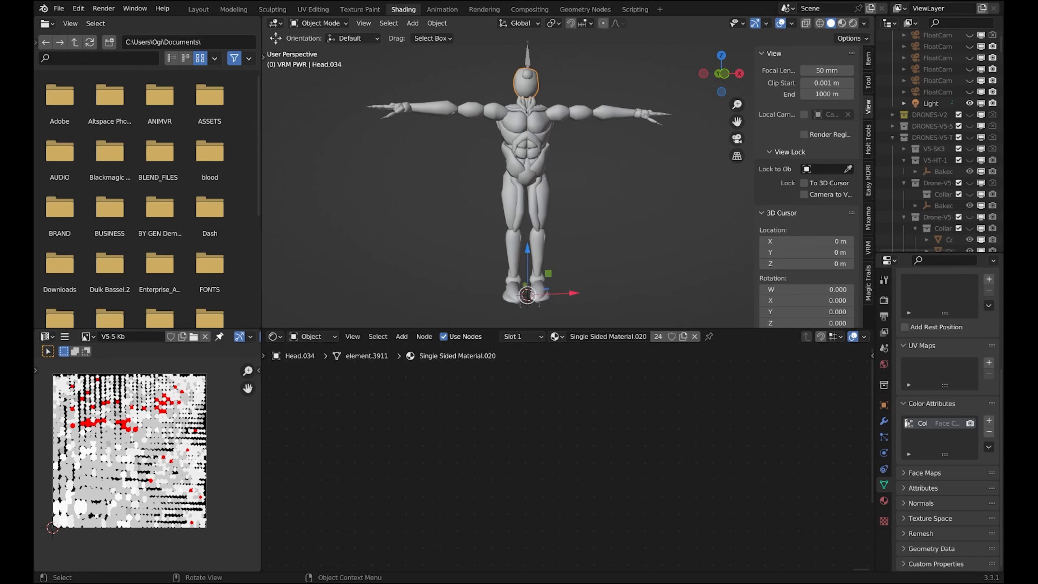
scroll(569, 455, down, 12)
middle_drag(570, 455, 649, 444)
scroll(568, 458, up, 11)
middle_drag(567, 458, 693, 420)
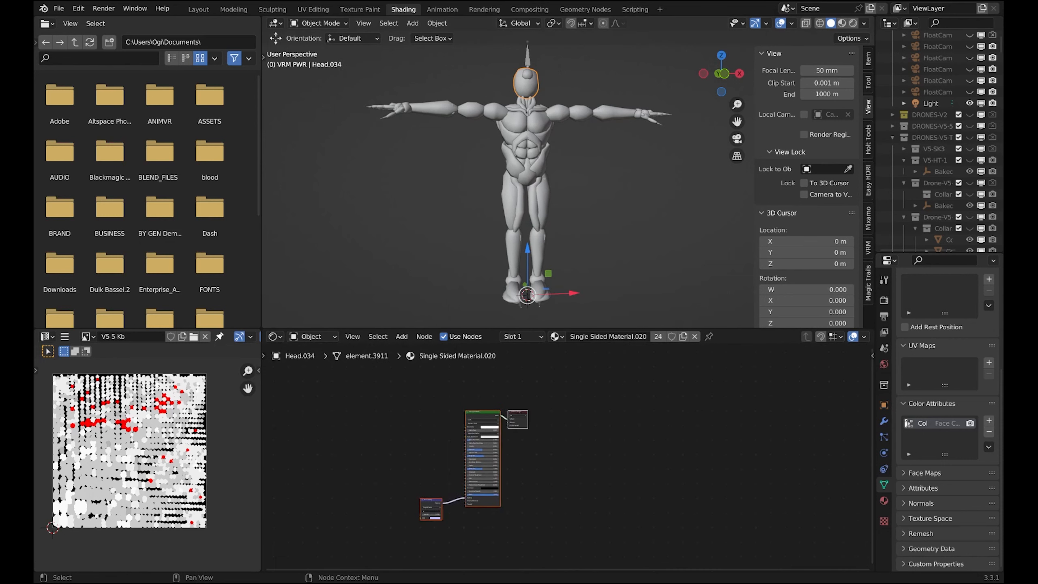
scroll(564, 455, up, 2)
middle_drag(563, 455, 599, 455)
click(596, 455)
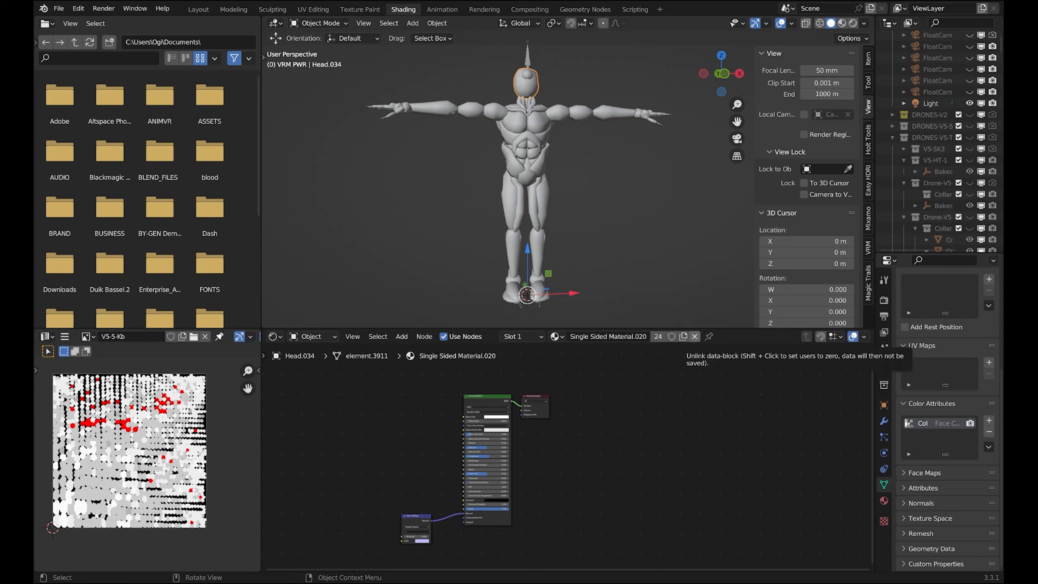
- Unlink Single Sided Material.020 from the head and give the head a new material
click(695, 336)
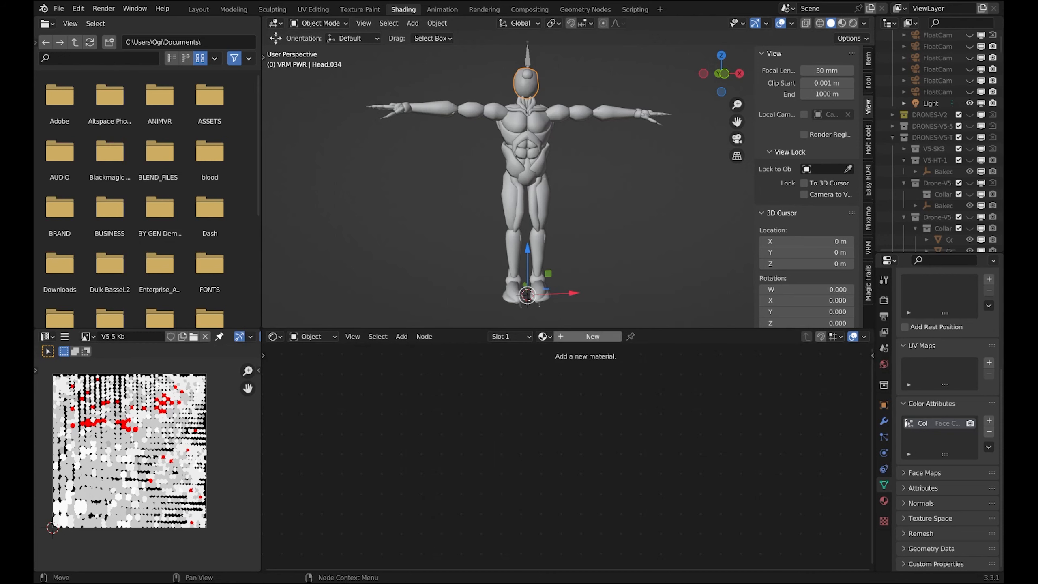
click(592, 336)
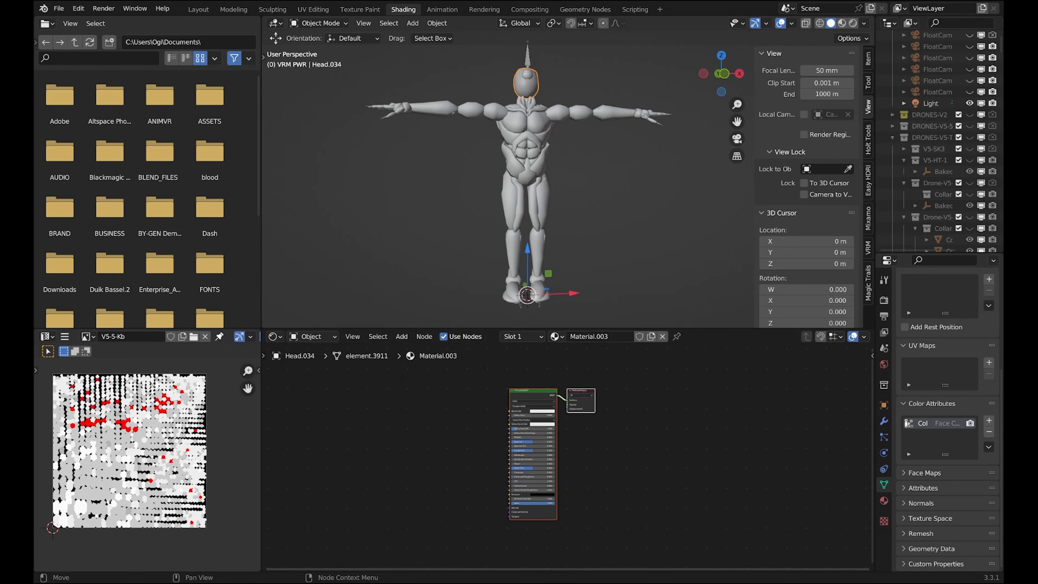
scroll(542, 418, up, 3)
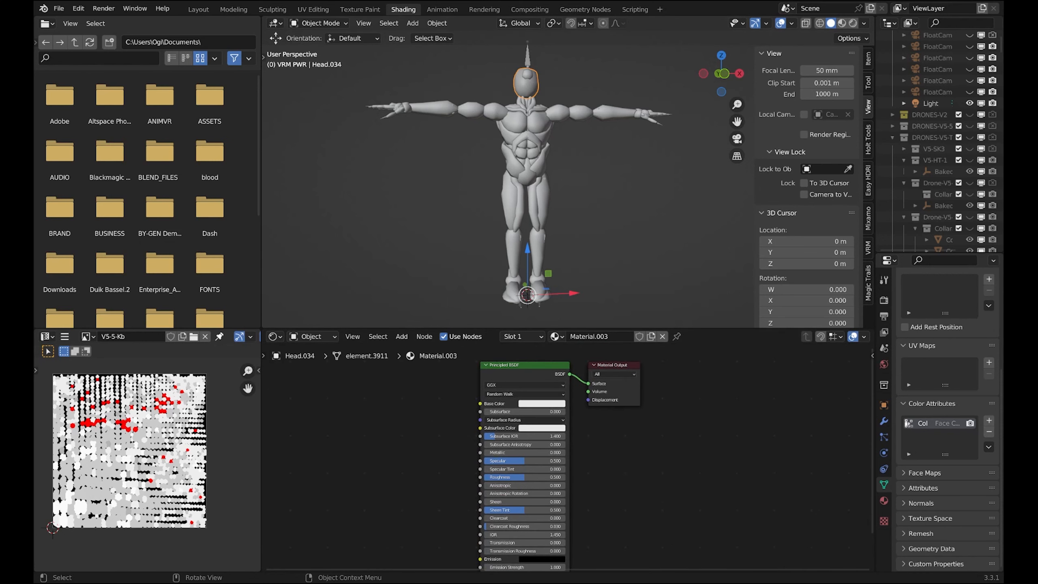
- Enlarge the node editor and frame the head and upper body in front view above it
drag(542, 328, 542, 207)
shift+middle_drag(535, 102, 530, 184)
key(KP_1)
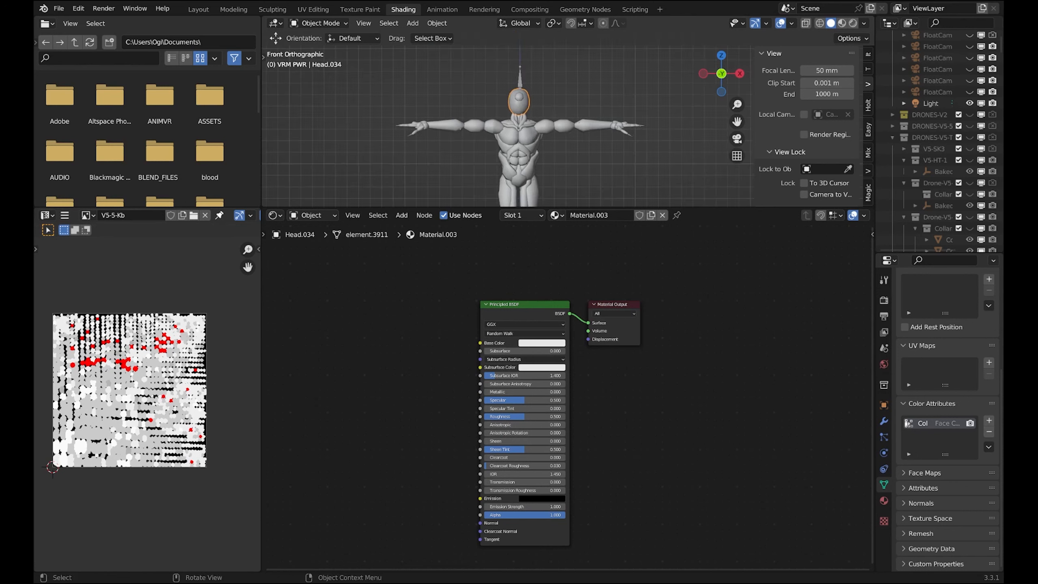
scroll(530, 163, up, 3)
shift+middle_drag(530, 164, 556, 170)
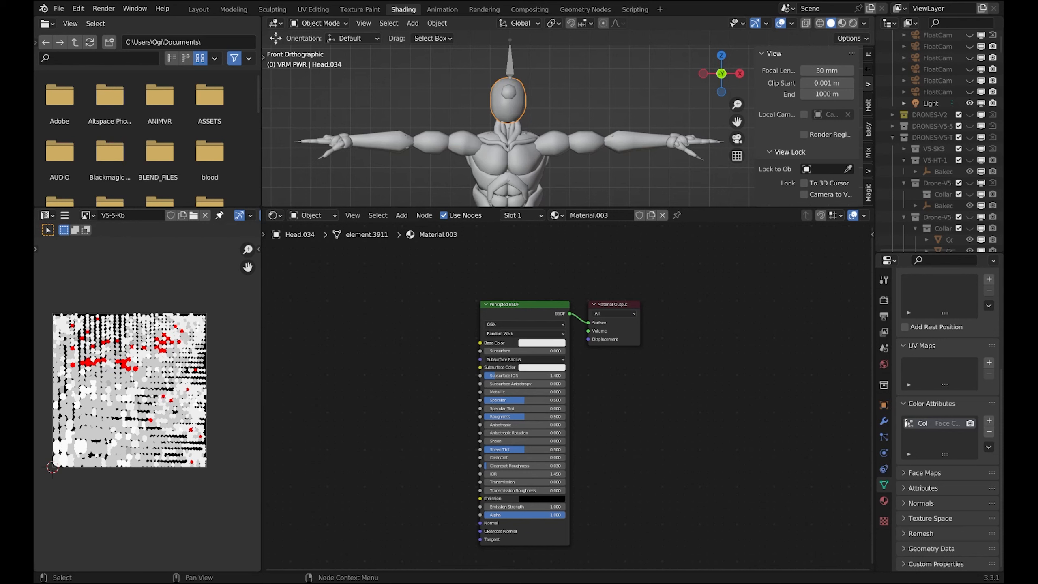
- Move the new material's Principled BSDF node slightly up and away from the Material Output node
click(524, 305)
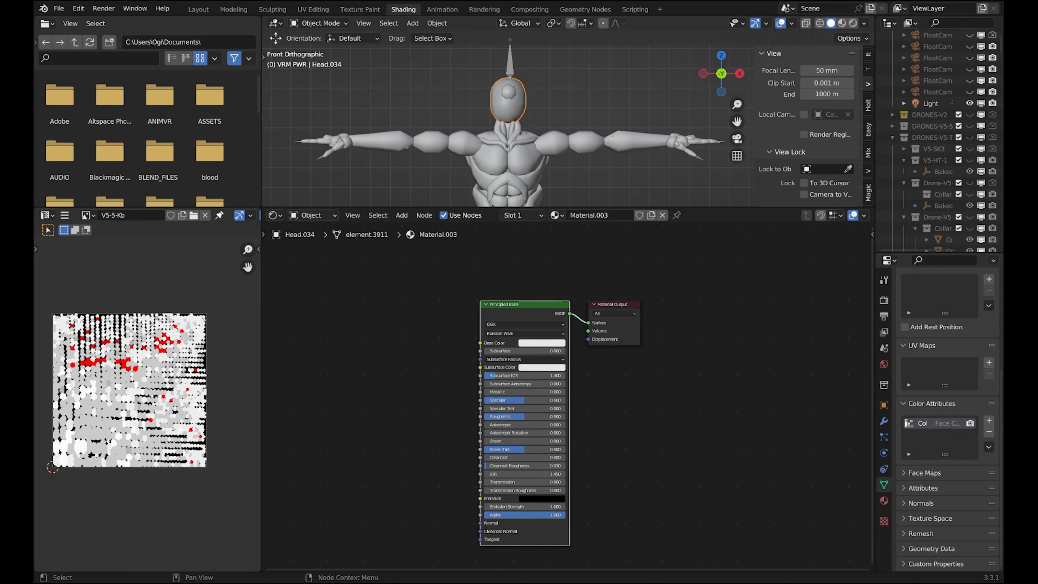
mouse_move(524, 305)
mouse_down()
mouse_move(534, 293)
mouse_move(520, 301)
mouse_move(529, 301)
mouse_move(493, 289)
mouse_move(527, 302)
mouse_up()
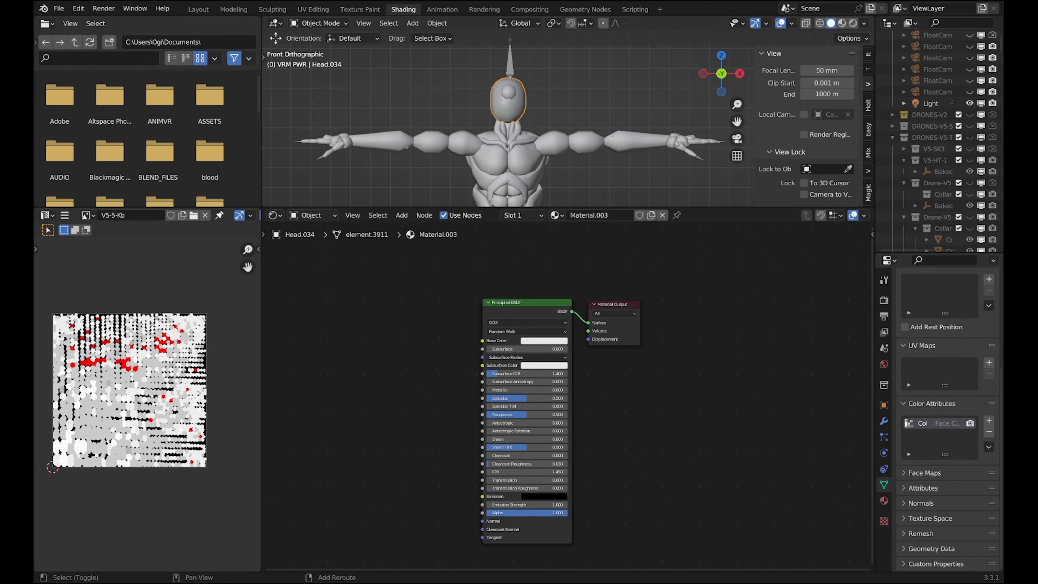
key(shift+a)
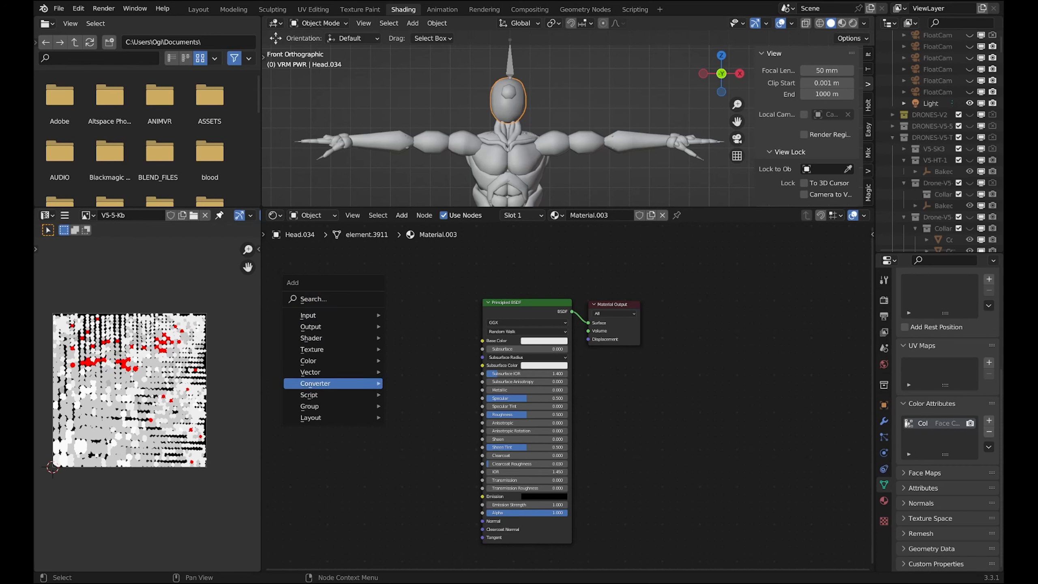
mouse_move(310, 338)
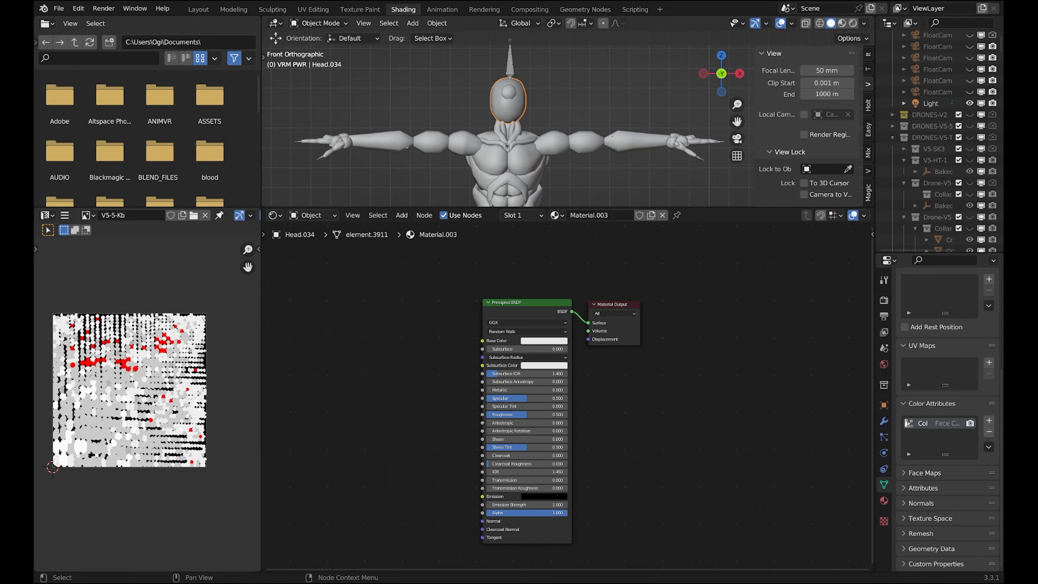
mouse_move(527, 303)
mouse_down()
mouse_move(507, 310)
mouse_move(520, 285)
mouse_move(532, 298)
mouse_move(519, 293)
mouse_up()
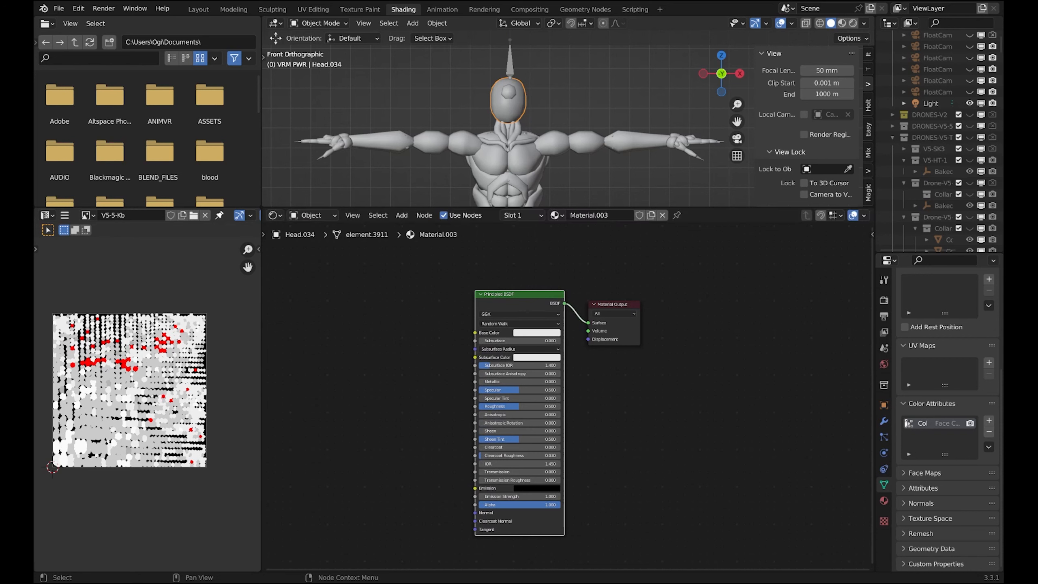
- Move the Principled BSDF node closer to the Material Output node and nudge the Material Output slightly up
drag(519, 294, 518, 299)
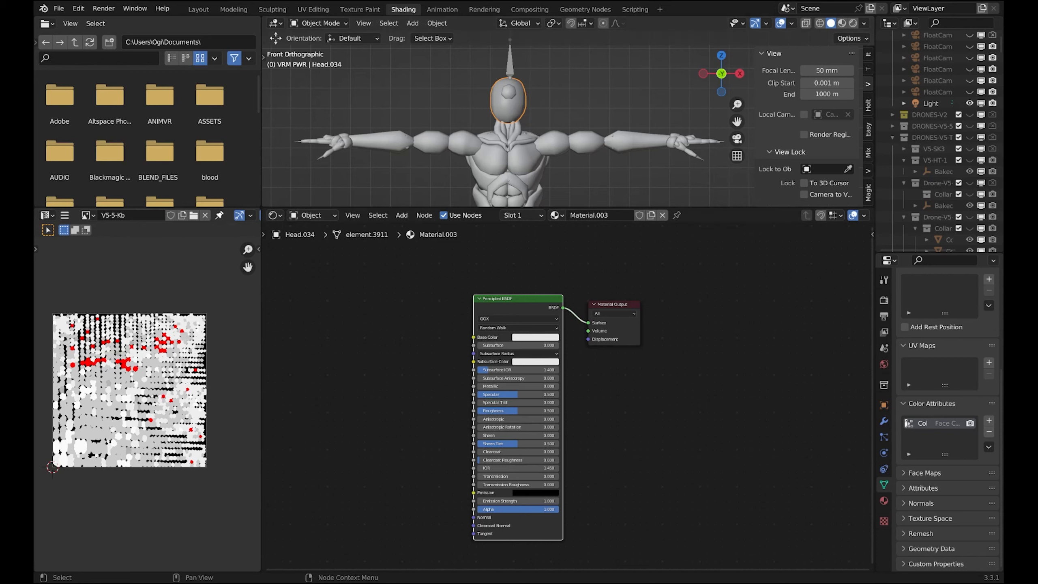
key(g)
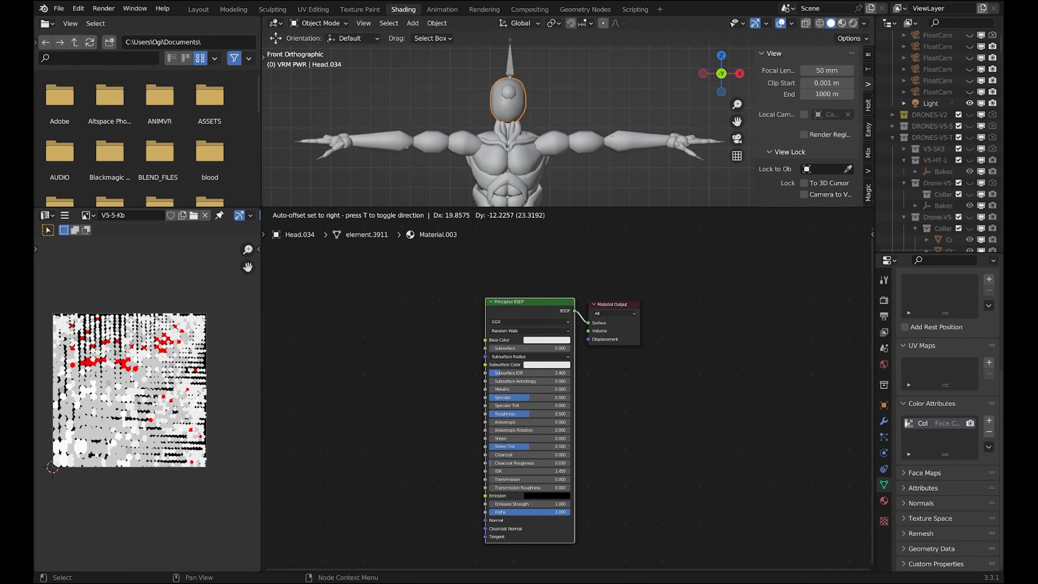
key(Return)
drag(612, 304, 614, 302)
click(530, 301)
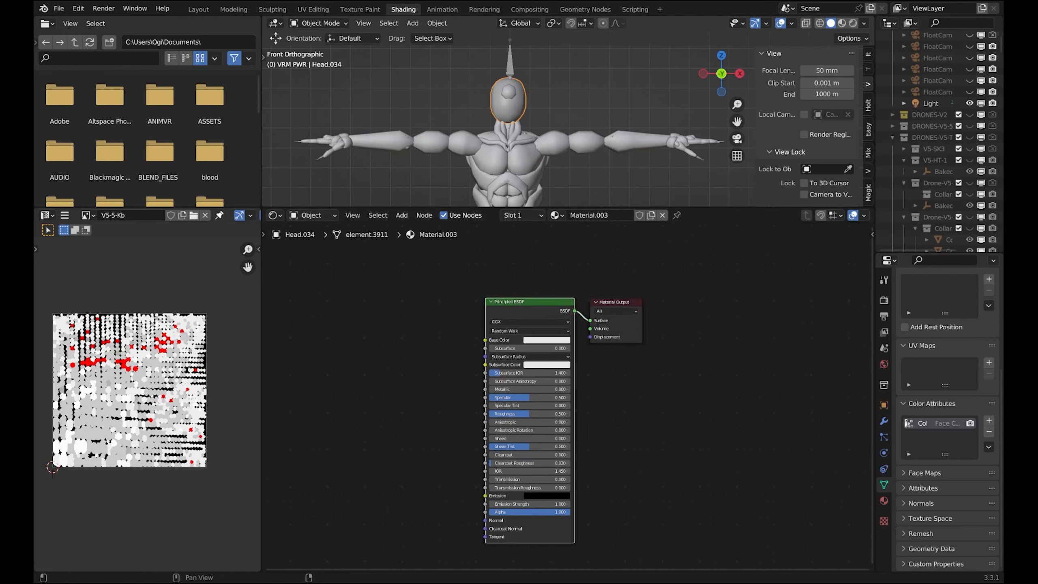
- Check the avatar in Material Preview and Rendered shading, then return the viewport to Solid shading
click(841, 23)
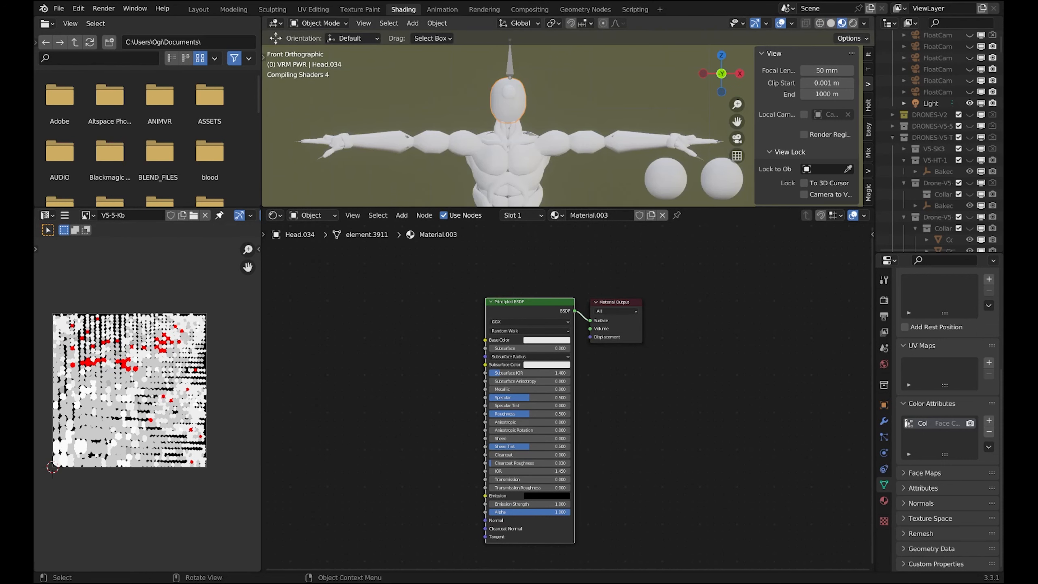
click(852, 22)
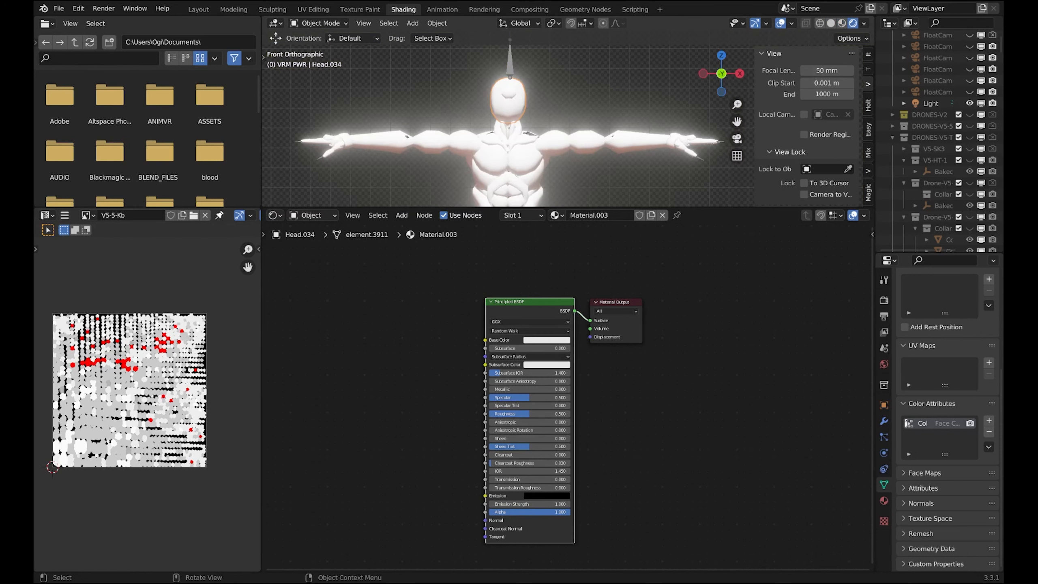
click(830, 23)
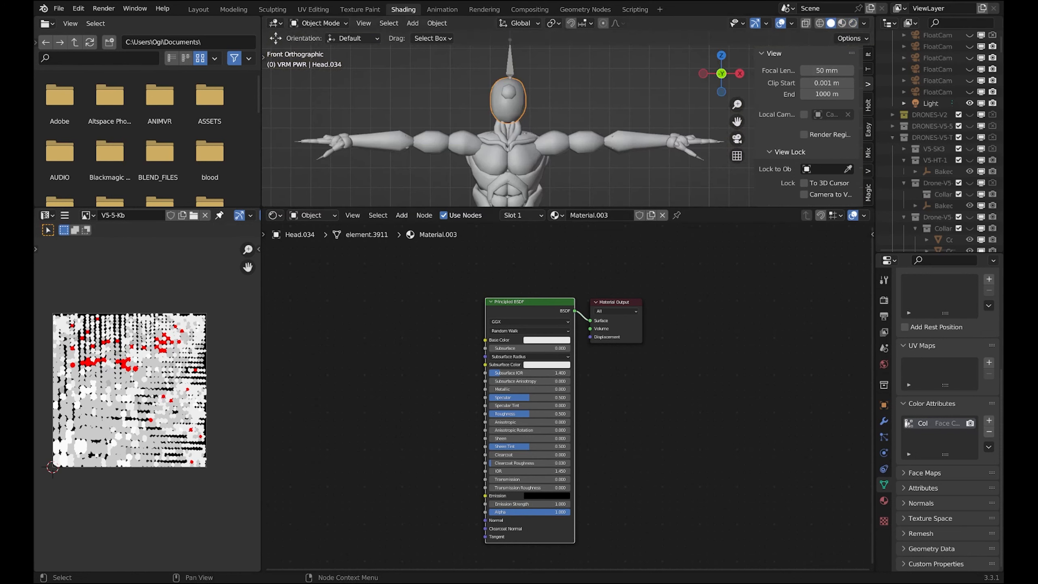
- Add an Attribute node beside the Principled BSDF's inputs in the head material
click(394, 326)
key(shift+a)
click(395, 326)
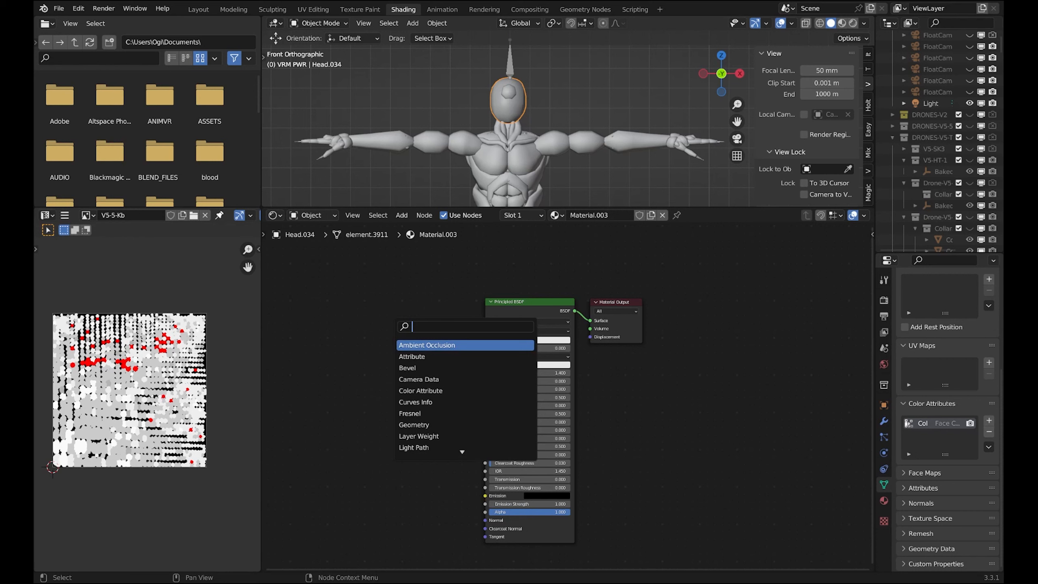
text(att)
key(Return)
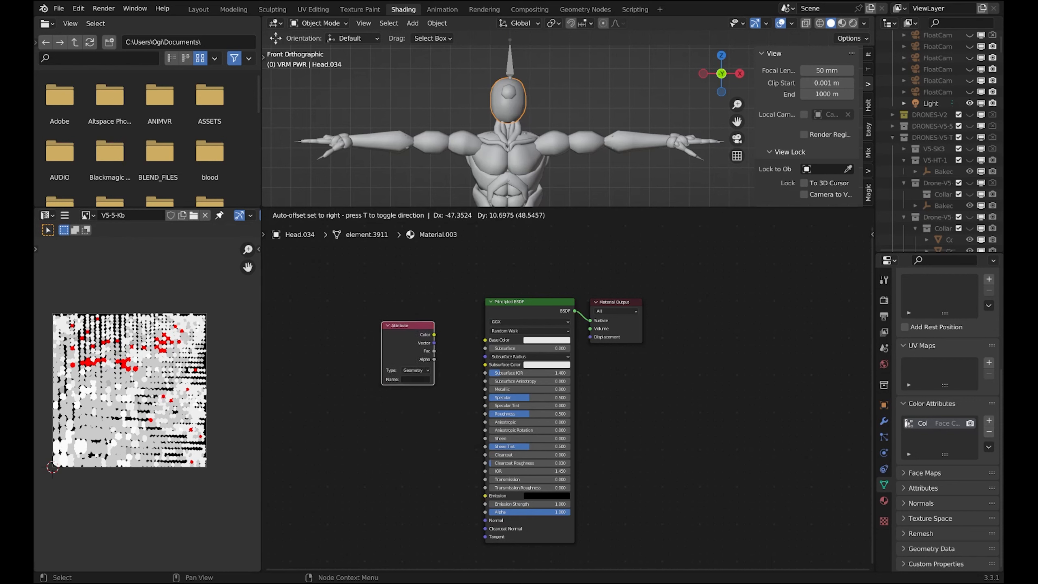
click(390, 343)
- Set the Attribute node's name to Col and connect its Color output to the Principled BSDF's Base Color
click(398, 369)
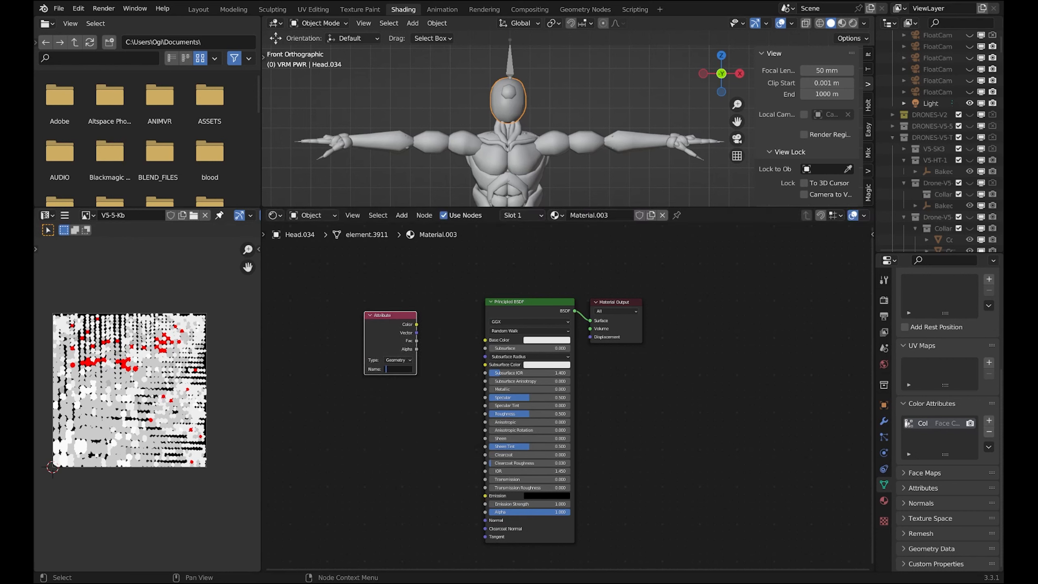
text(Col)
key(Return)
drag(416, 324, 484, 340)
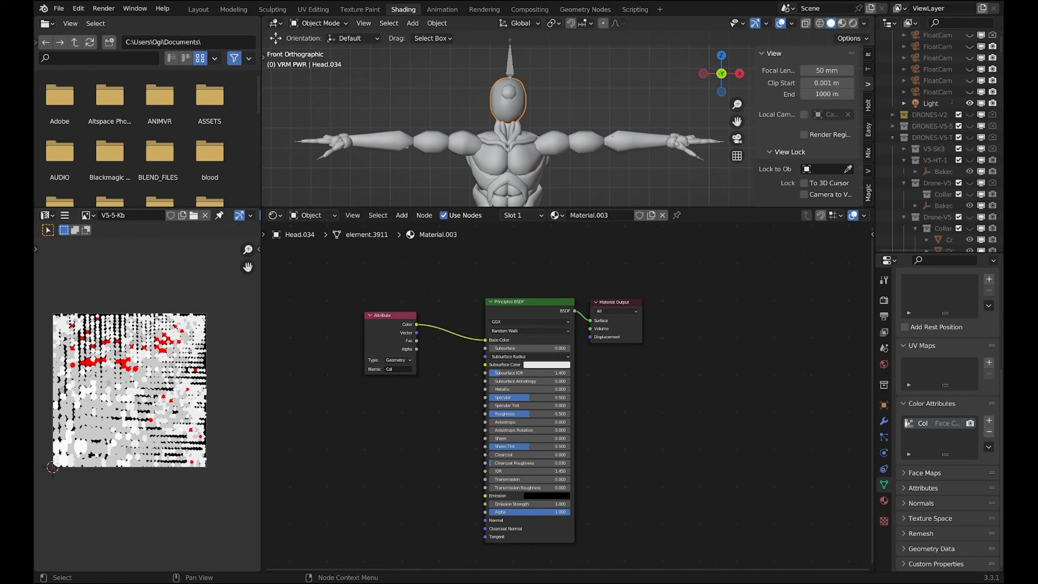
- Show the avatar in Rendered shading and disable Bloom in the render settings
click(852, 22)
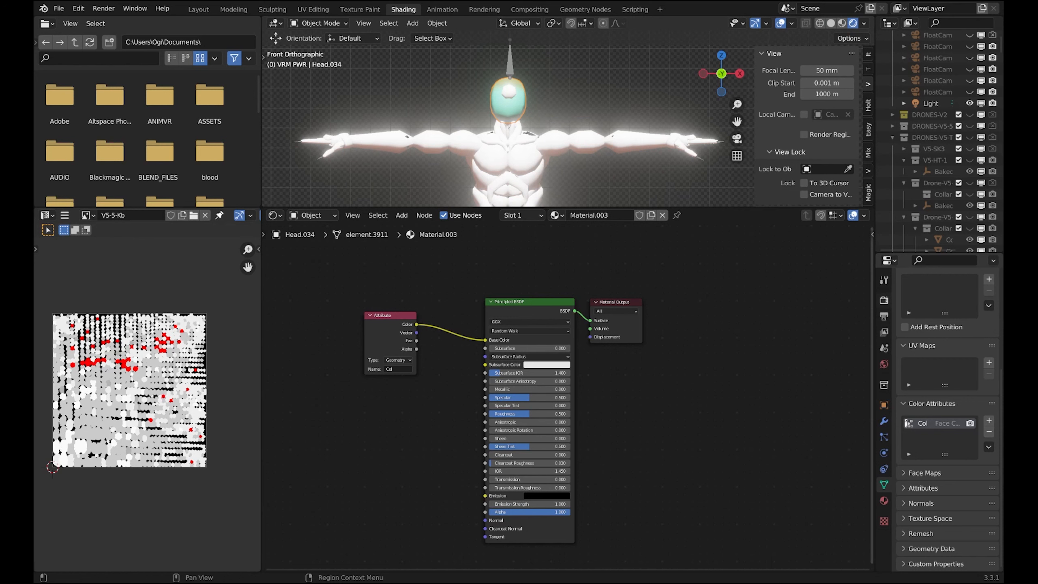
click(884, 315)
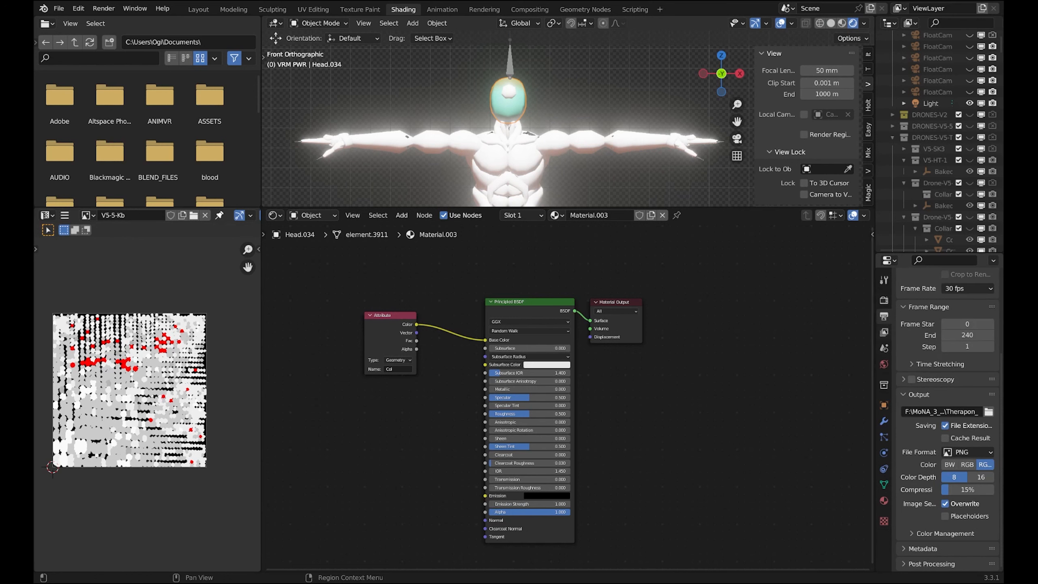
click(883, 299)
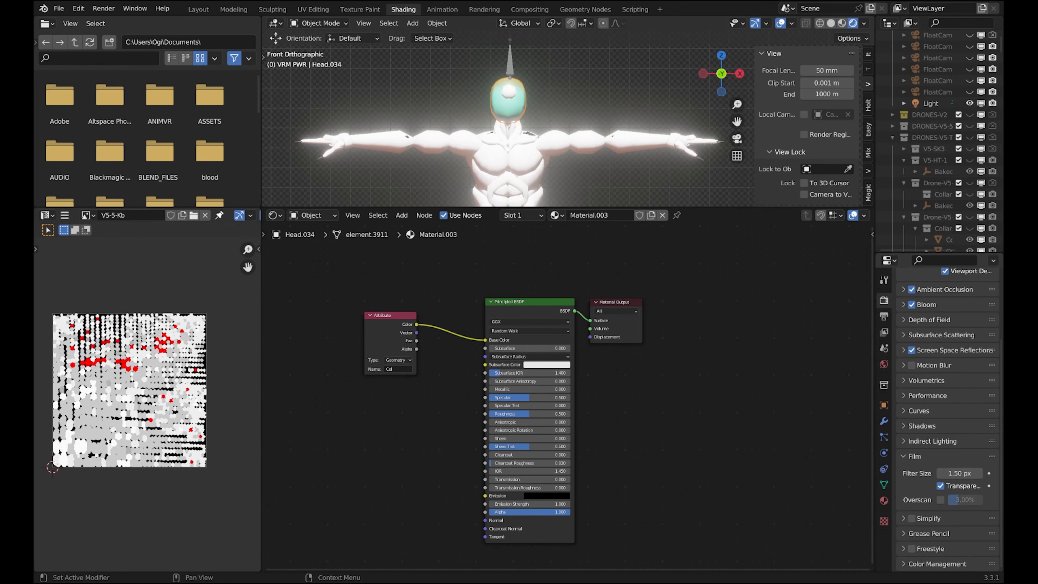
click(911, 304)
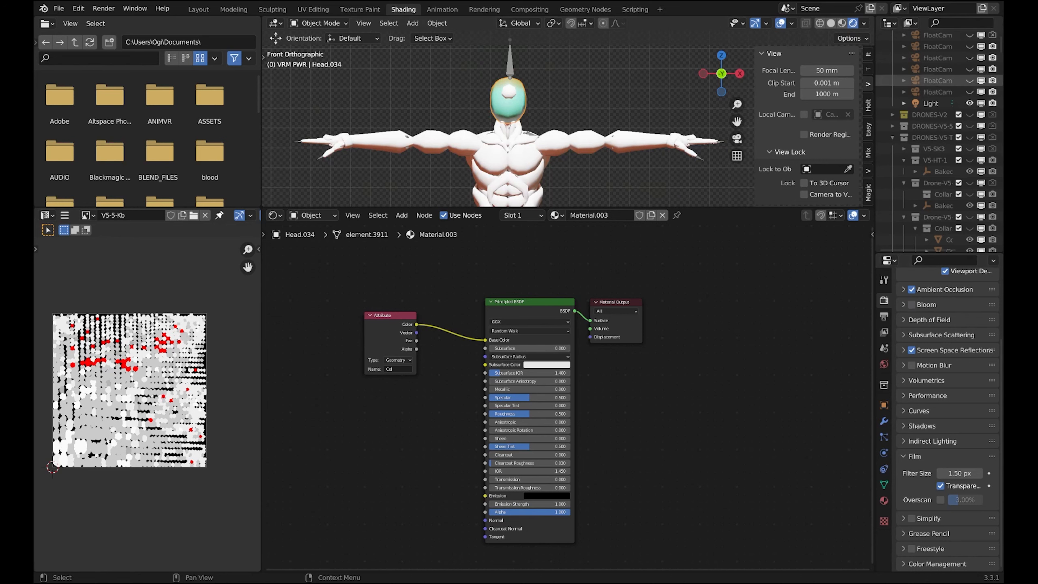
- Set the strength of the sun lamp Light to 5, after trying 12 and 9
click(931, 103)
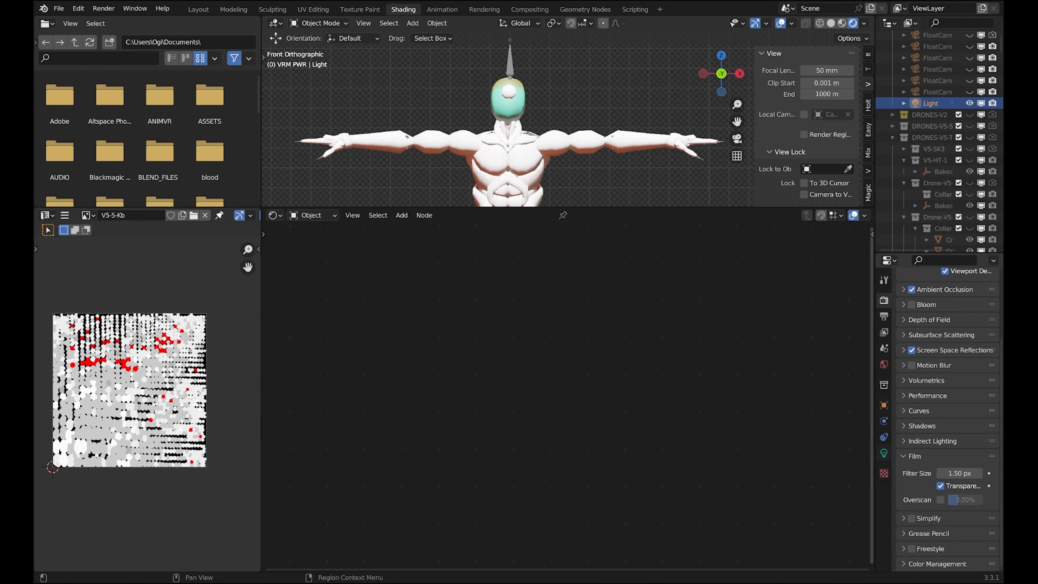
click(958, 375)
text(12)
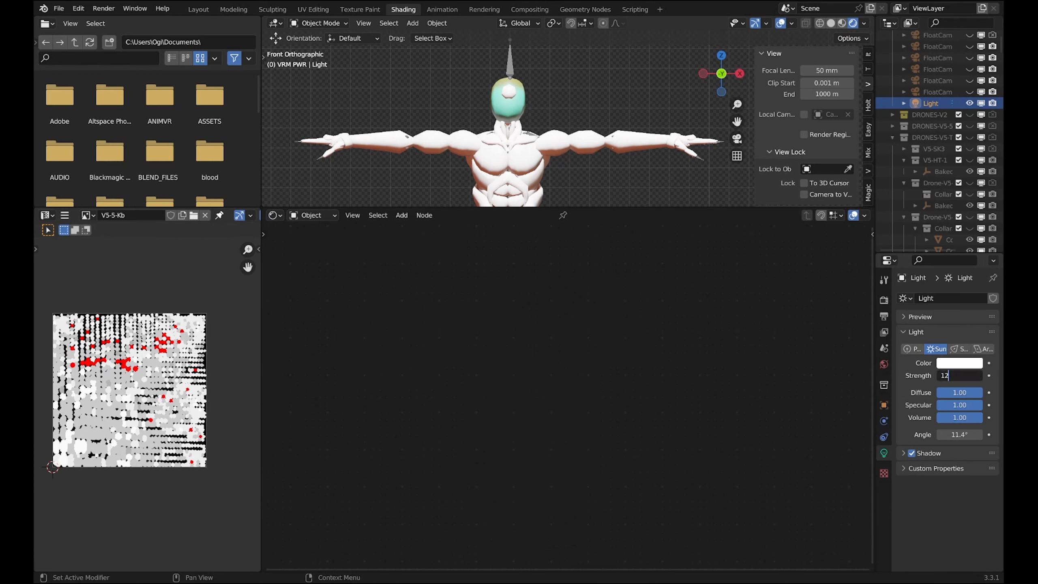
key(Return)
click(958, 376)
text(9)
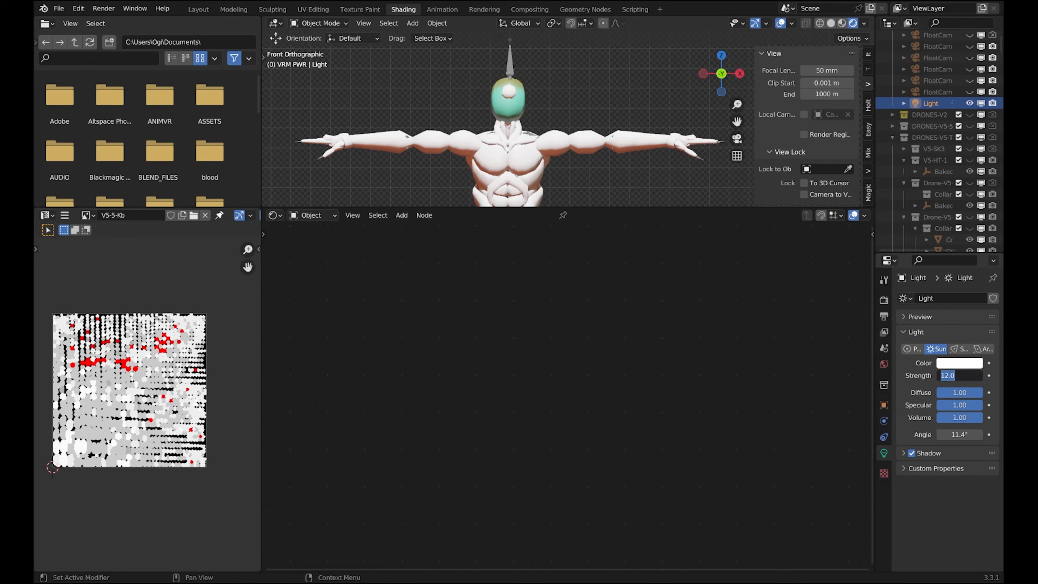
key(Return)
click(958, 376)
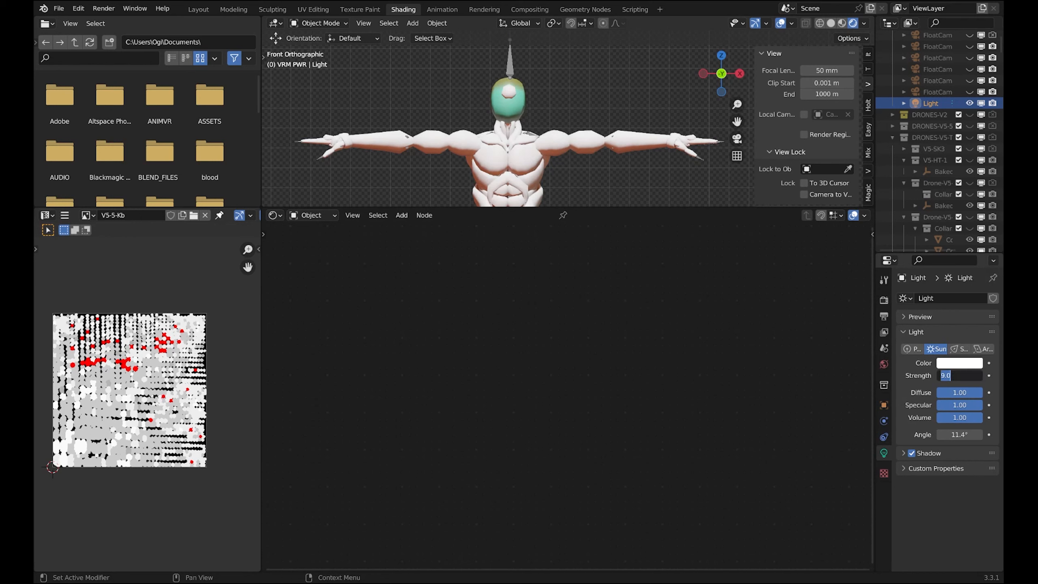
text(5)
key(Return)
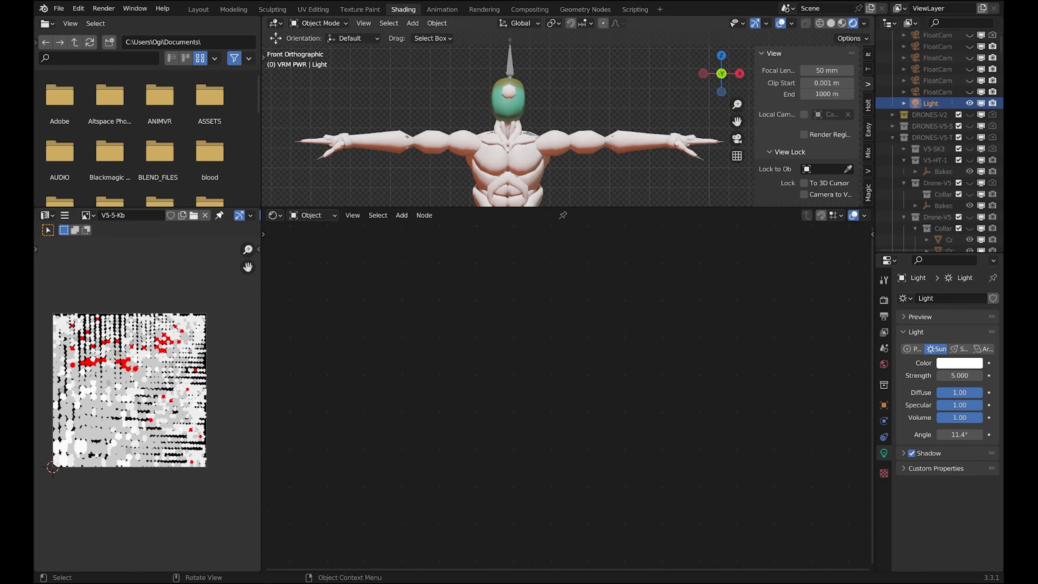
- Reselect the head mesh and nudge the Attribute node of its material slightly up
click(507, 107)
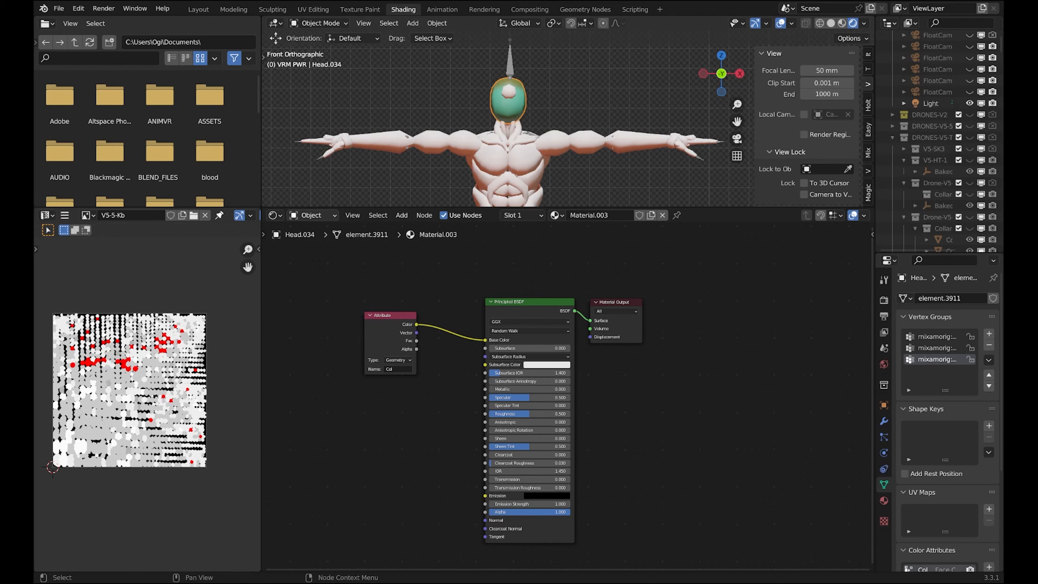
drag(386, 315, 390, 306)
- Enlarge the 3D viewport downward and frame the whole avatar in front view
scroll(509, 123, down, 2)
scroll(509, 123, down, 5)
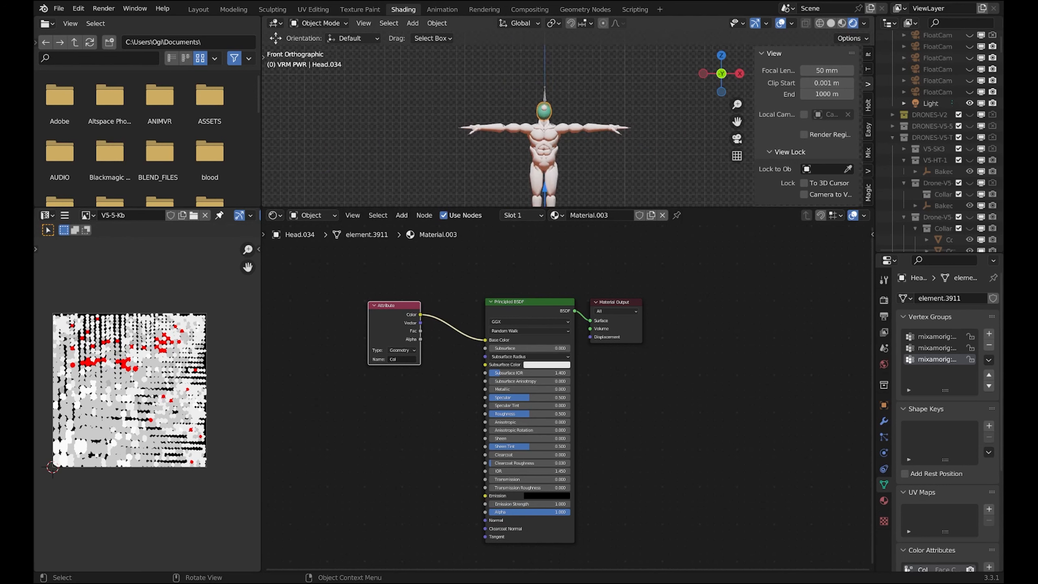
scroll(567, 119, up, 3)
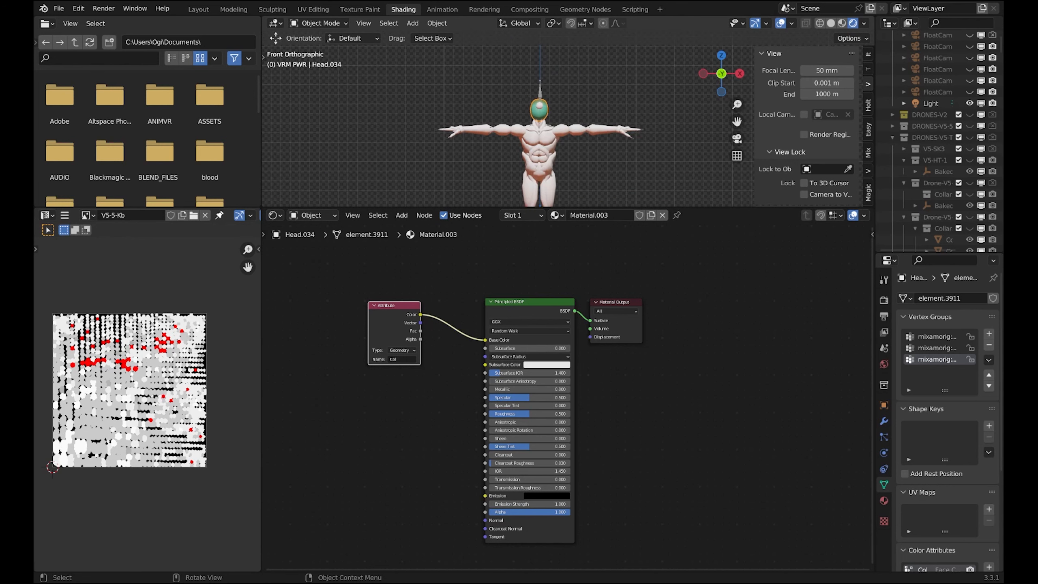
drag(531, 207, 531, 304)
shift+middle_drag(548, 229, 513, 200)
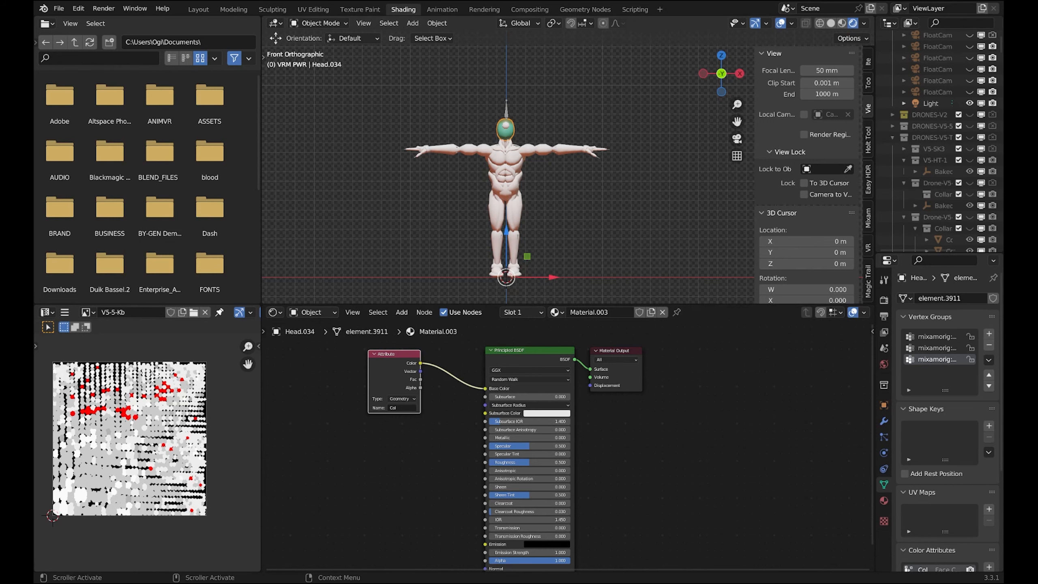
- Widen the outliner and collapse the DRONES-V5-TESTERS, DRONES-V5 and CYBERS collections
click(948, 240)
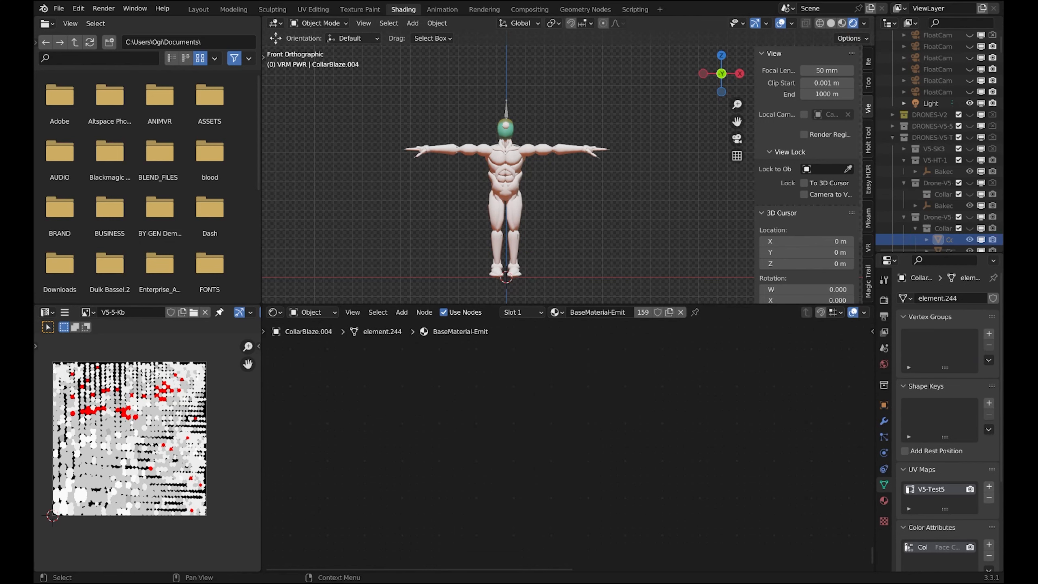
drag(875, 240, 817, 240)
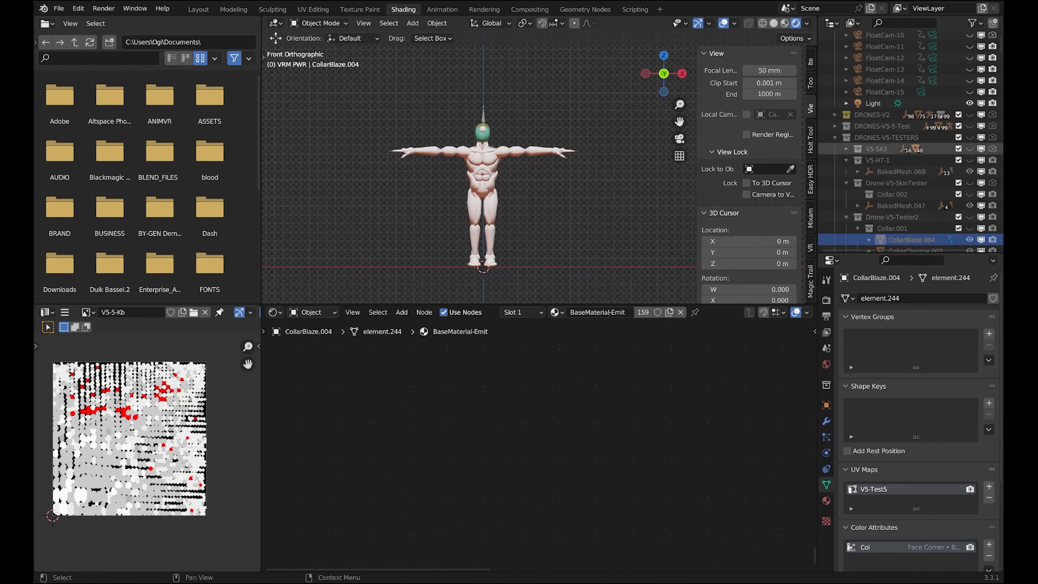
scroll(898, 197, down, 4)
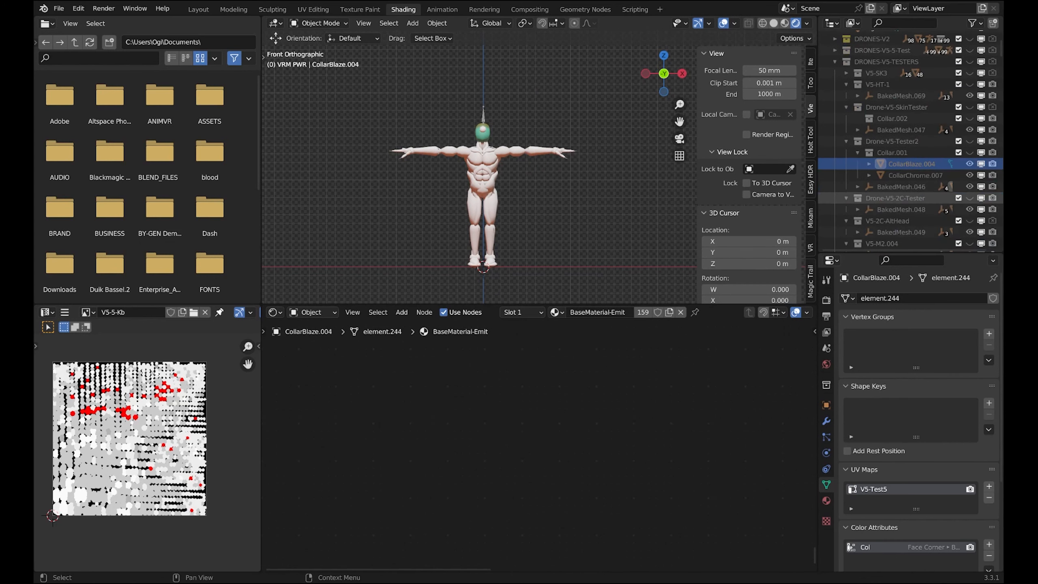
scroll(850, 192, up, 4)
click(834, 123)
click(835, 134)
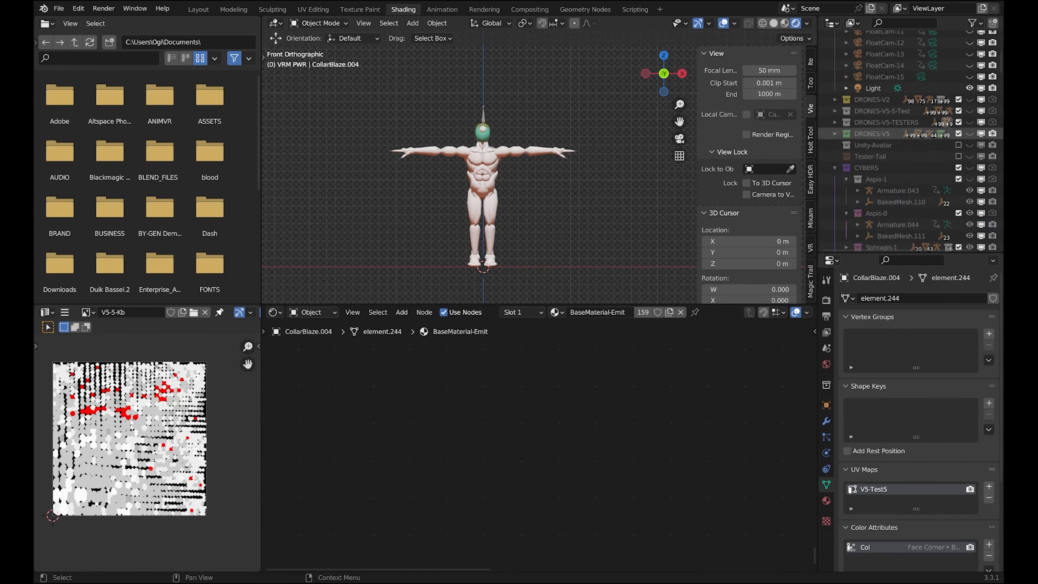
click(835, 167)
- Expand Armature.082 in the VRM-000 collection and select all its body meshes from Abs.016 to Thighs.028
scroll(879, 172, down, 1)
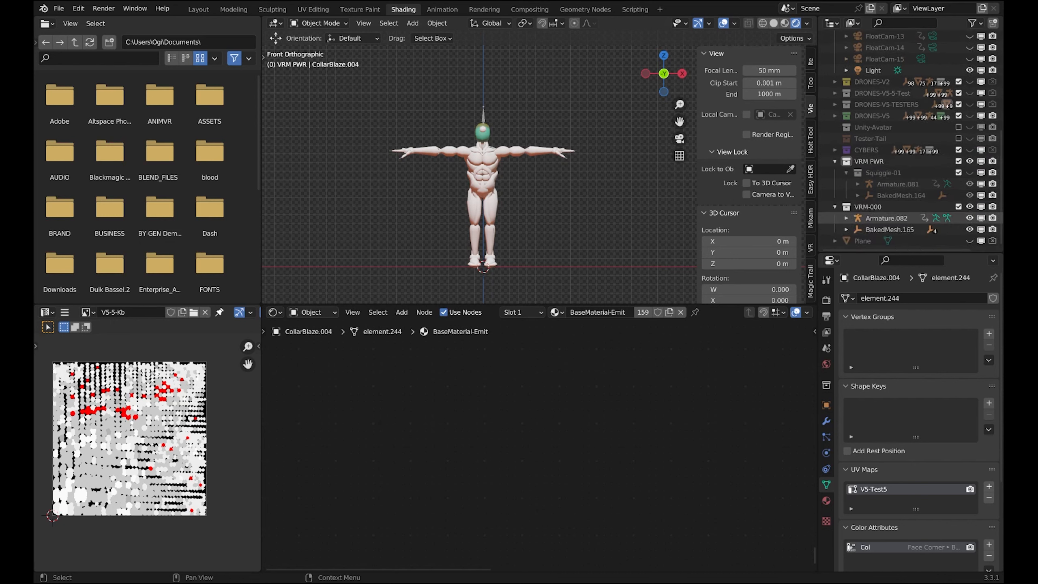
click(846, 218)
scroll(846, 217, down, 14)
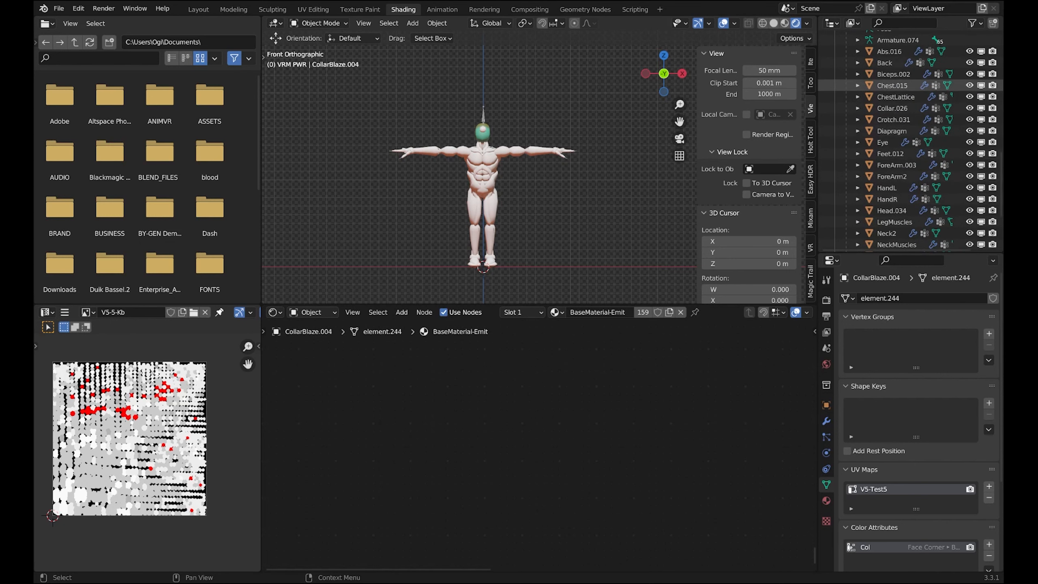
click(889, 51)
scroll(890, 123, down, 5)
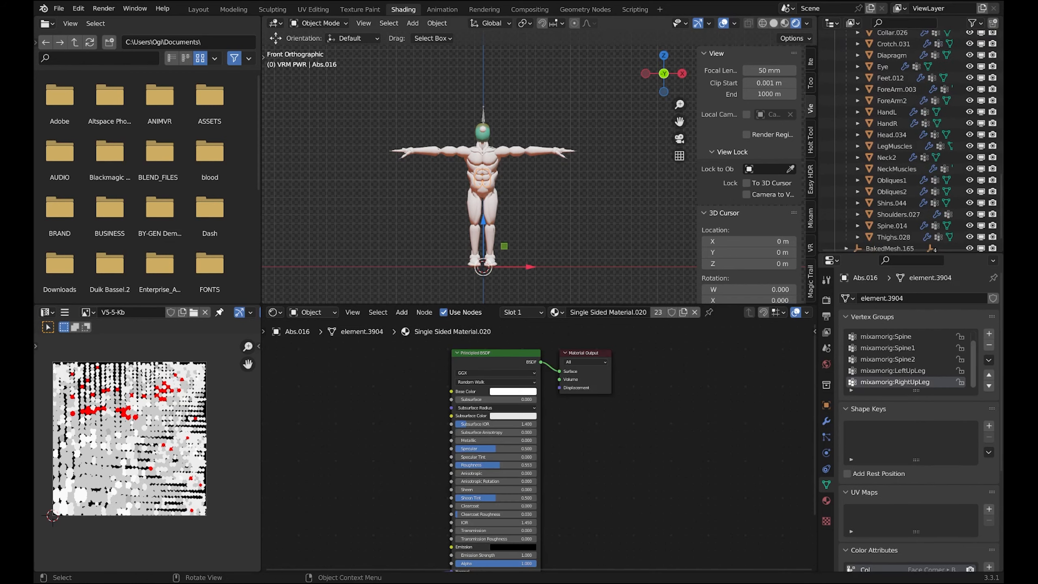
scroll(899, 94, down, 1)
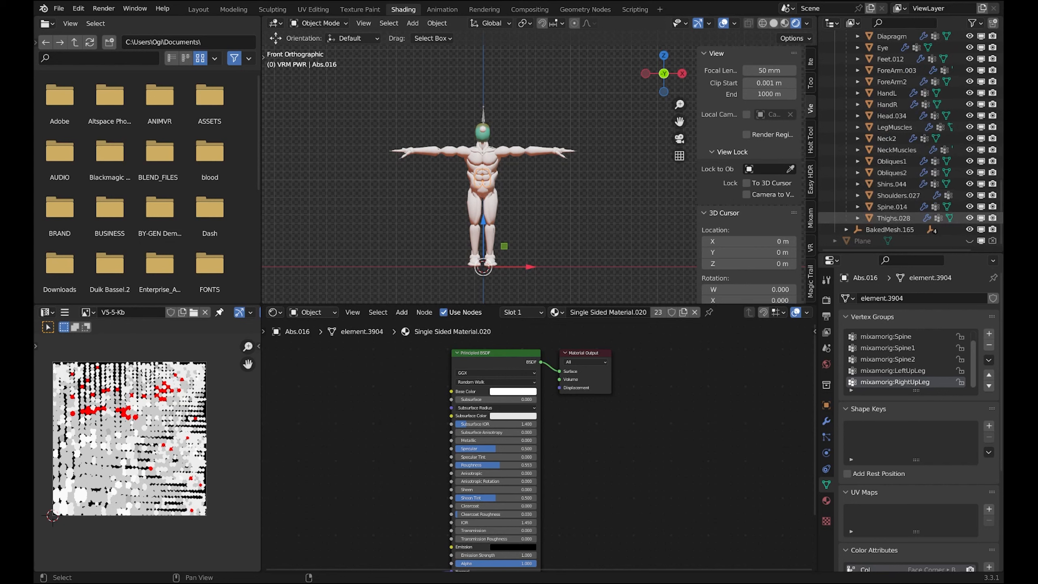
shift+click(893, 217)
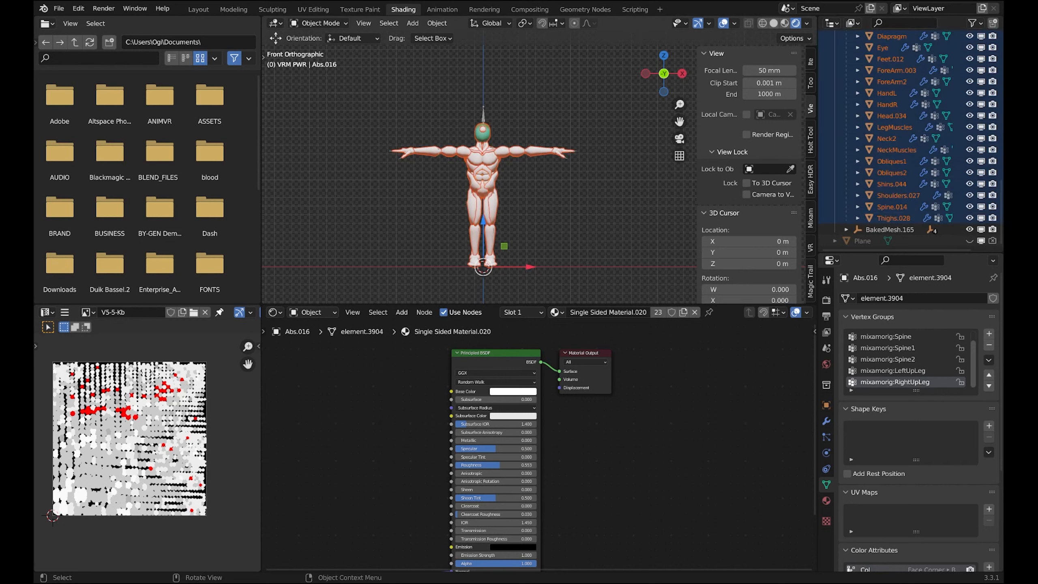
- Make the head mesh the active object and link its material to all the selected body meshes
scroll(539, 167, up, 2)
scroll(539, 167, up, 1)
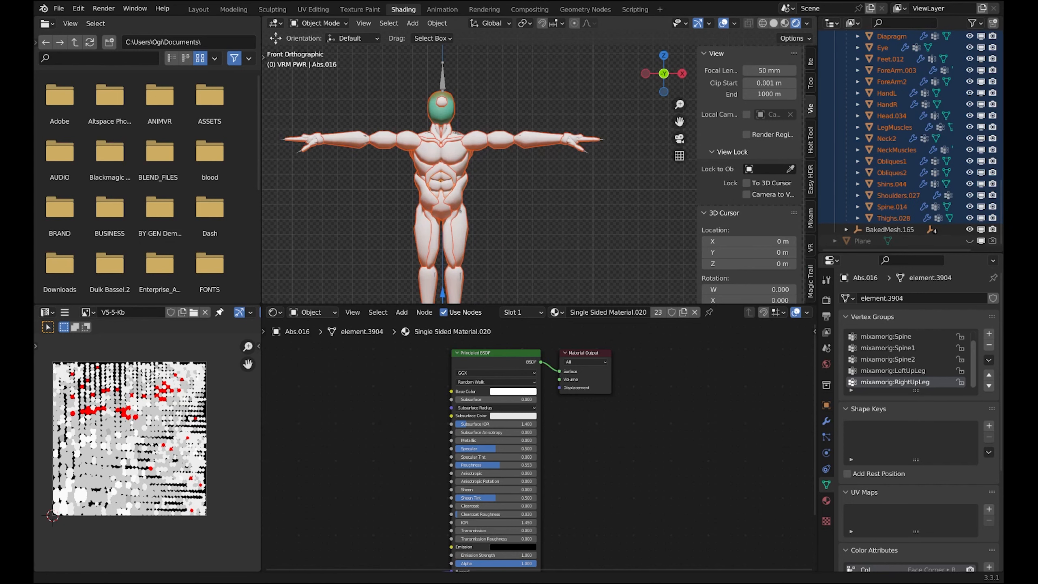
shift+middle_drag(517, 161, 561, 173)
shift+click(485, 127)
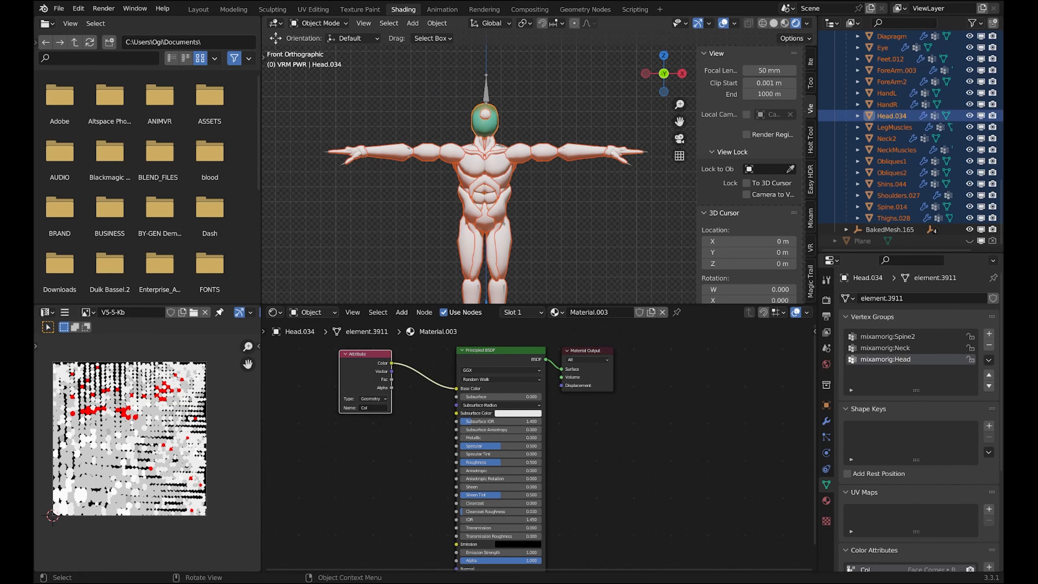
key(ctrl+l)
mouse_move(449, 128)
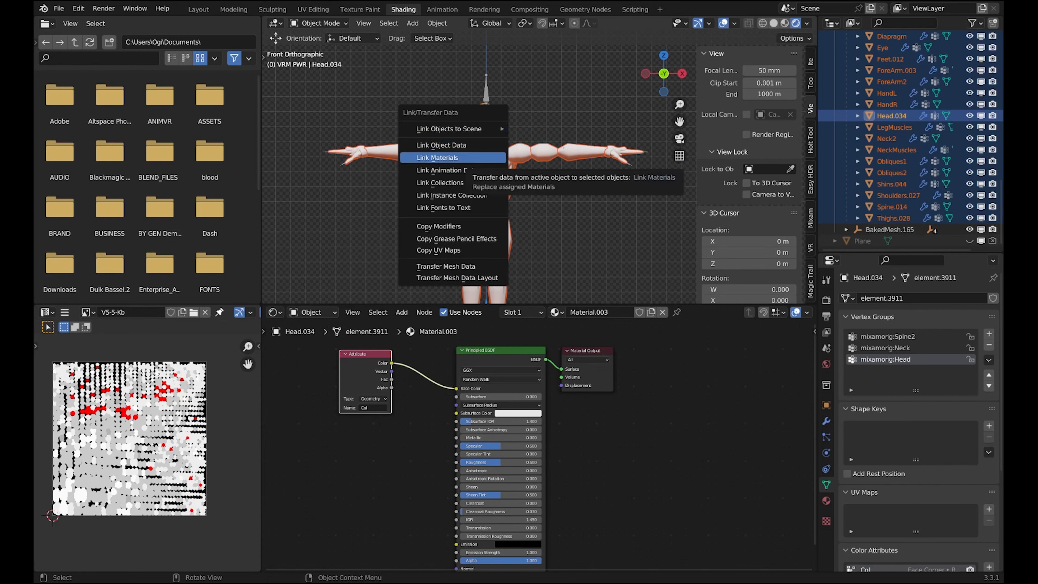
click(449, 157)
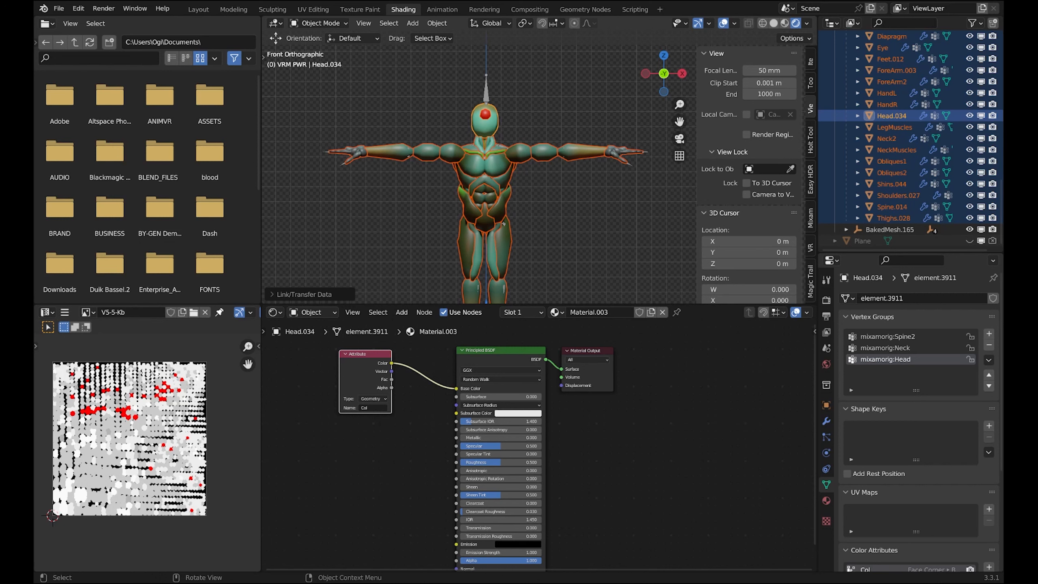
- Deselect everything and examine the vertex colors on the whole avatar from several angles
shift+middle_drag(507, 212, 513, 163)
scroll(551, 165, down, 5)
click(572, 179)
middle_drag(571, 180, 574, 245)
scroll(573, 186, up, 5)
middle_drag(574, 246, 503, 230)
scroll(550, 243, down, 6)
scroll(537, 174, up, 2)
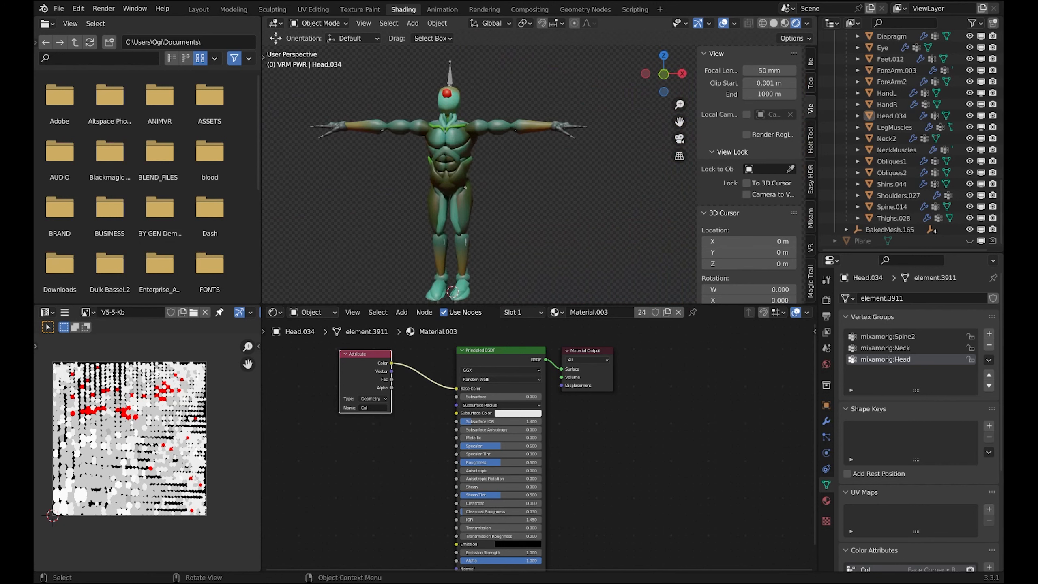
shift+middle_drag(537, 174, 573, 169)
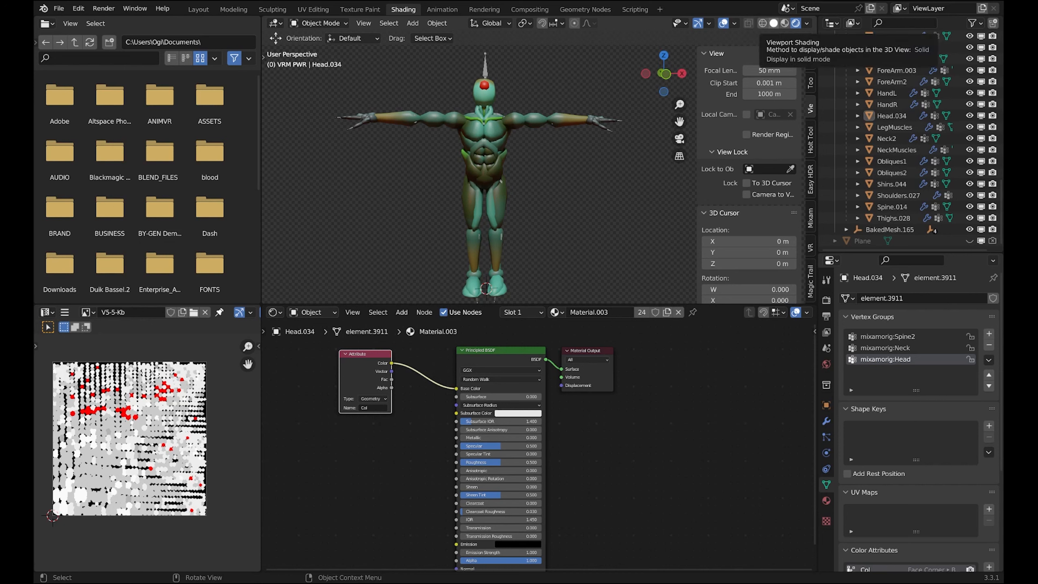
- Compare the avatar in solid and material preview shading, returning to rendered shading
click(773, 22)
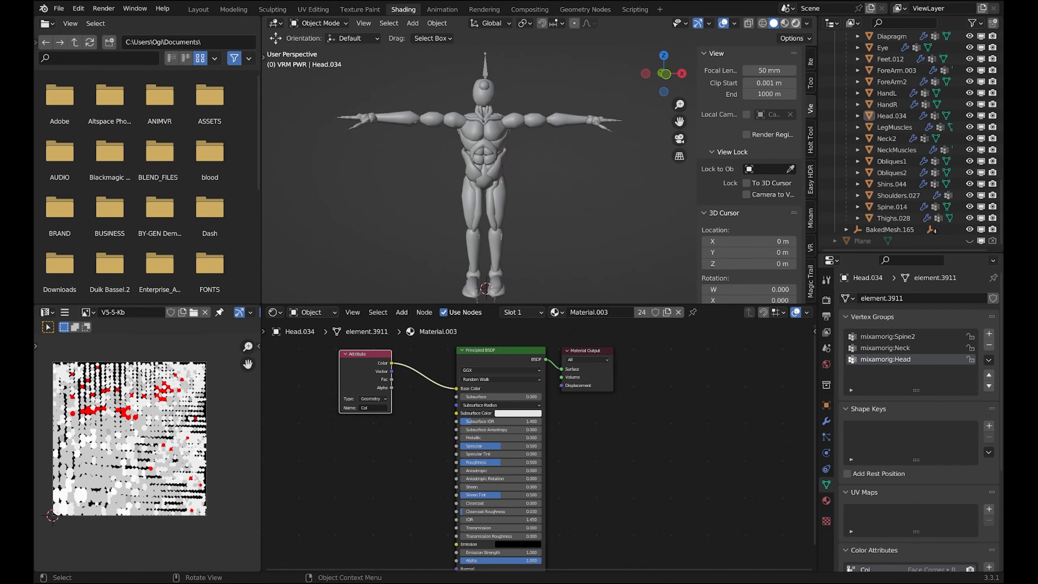
click(784, 23)
click(795, 22)
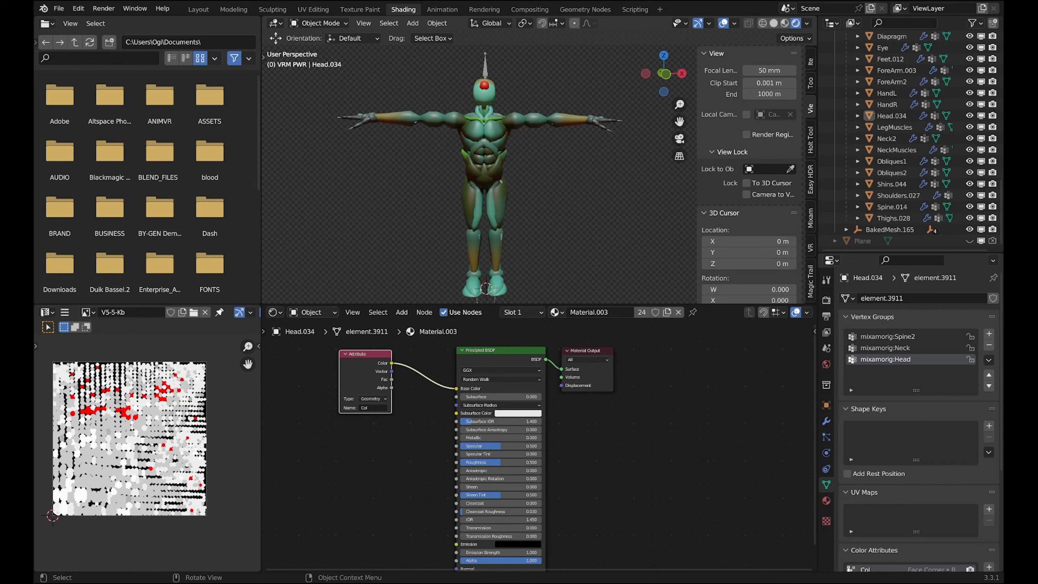
mouse_move(511, 172)
middle_down()
mouse_move(535, 182)
mouse_move(520, 166)
mouse_move(503, 168)
middle_up()
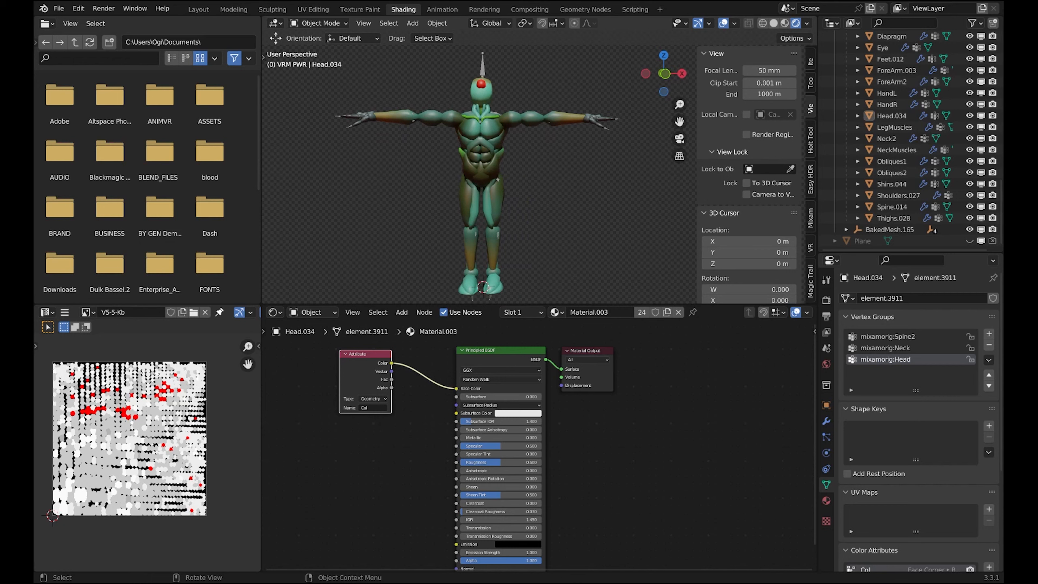
- Frame the ForeArm2 mesh and inspect its vertices in wireframe shading, returning to rendered shading
click(393, 117)
middle_drag(393, 117, 417, 140)
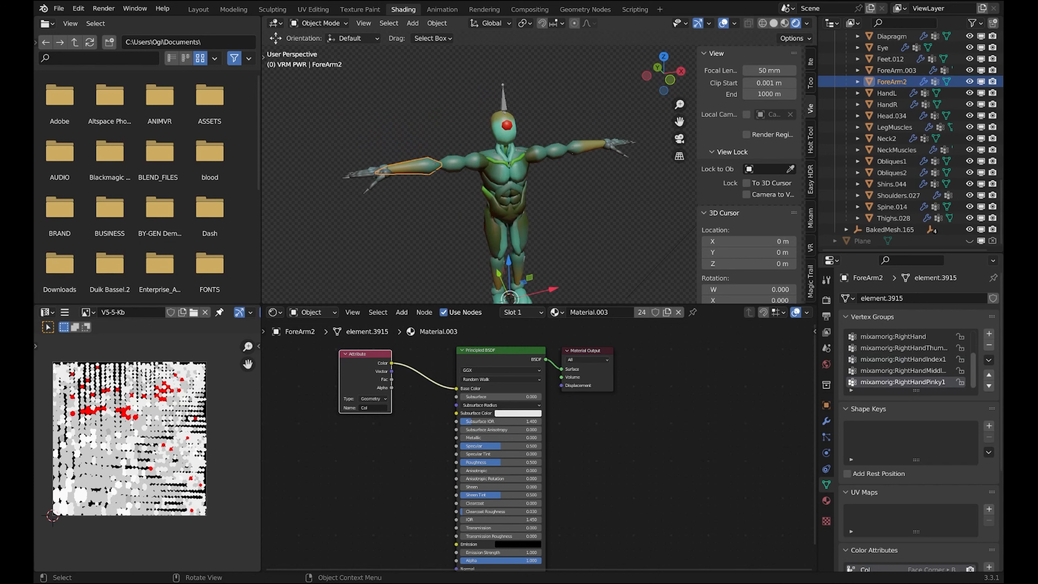
key(KP_Decimal)
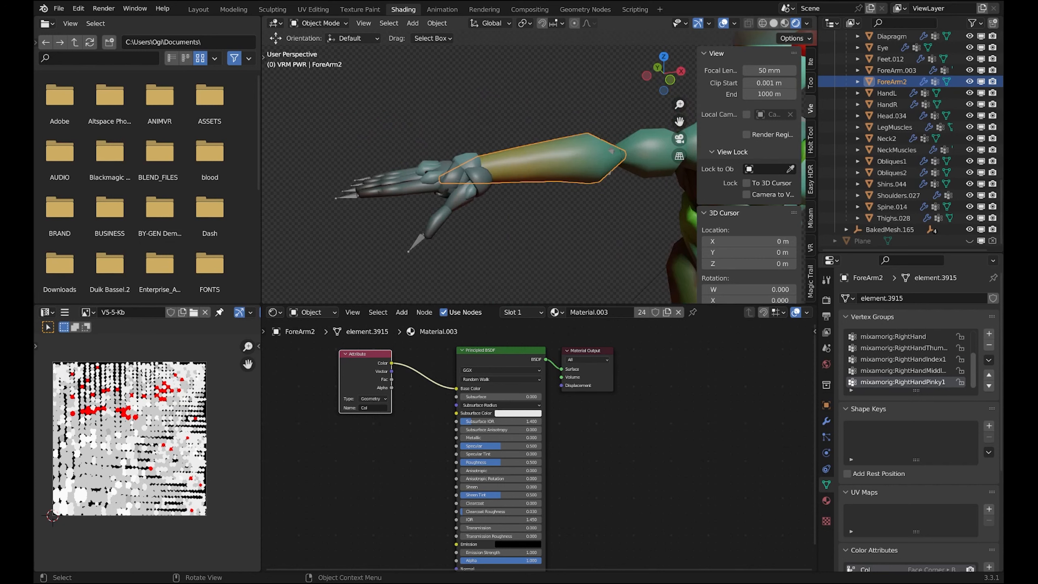
click(762, 22)
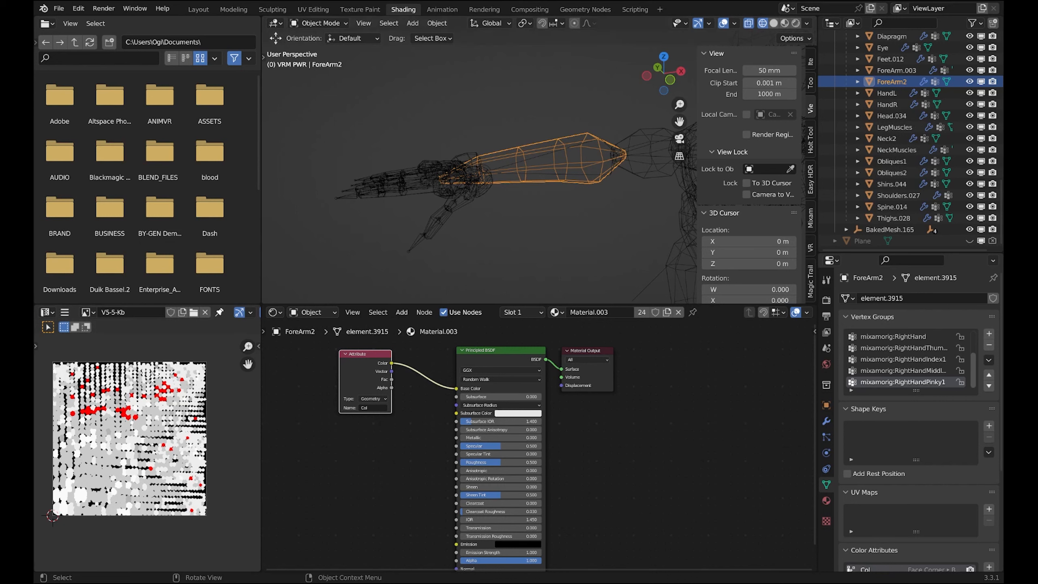
click(795, 23)
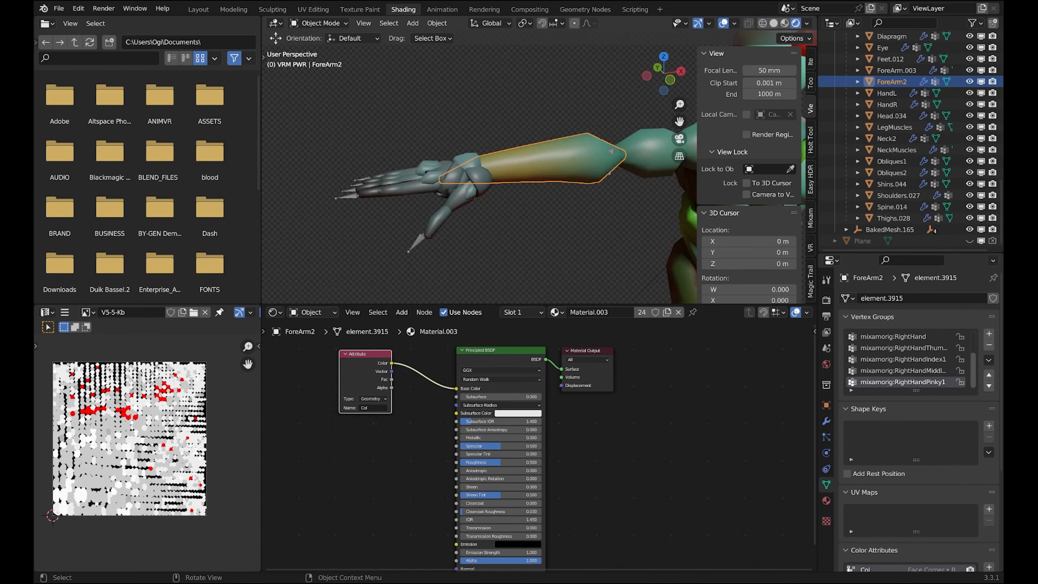
- Bring the whole avatar back into view and deselect the forearm
scroll(539, 167, down, 7)
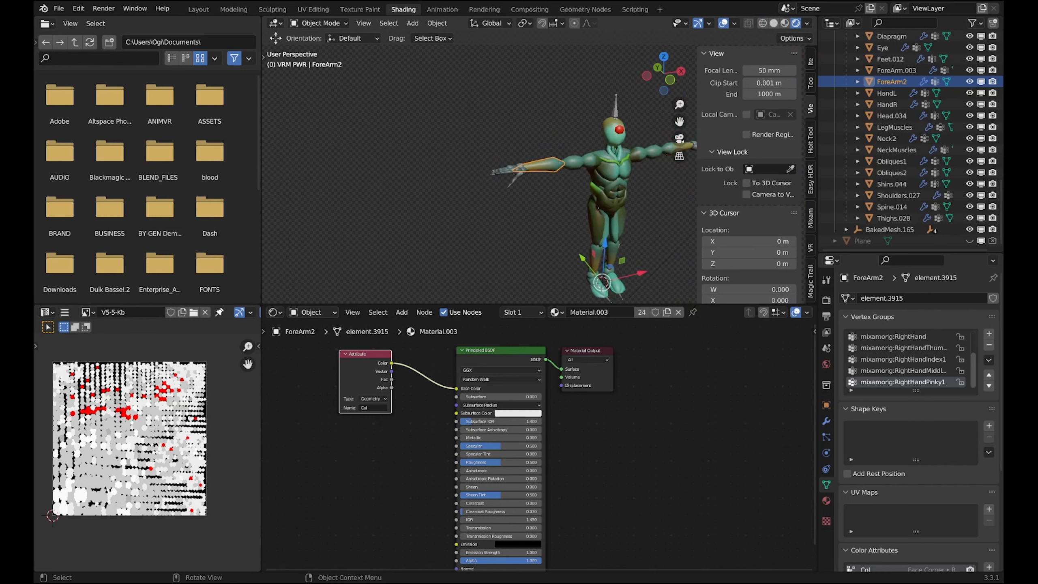
scroll(539, 167, up, 2)
shift+middle_drag(586, 176, 434, 155)
scroll(484, 155, down, 2)
middle_drag(434, 155, 463, 144)
key(alt+a)
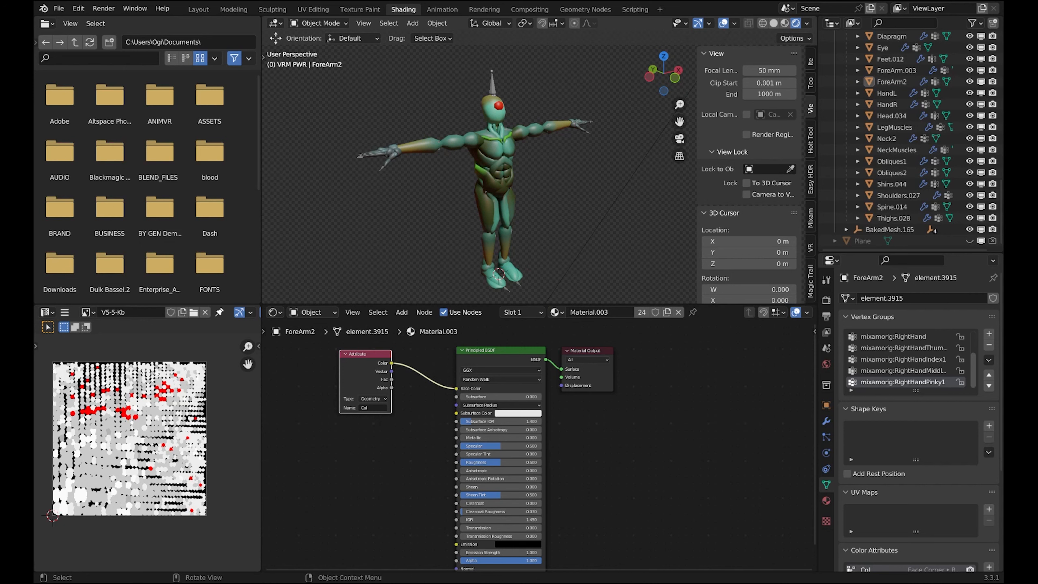
middle_drag(463, 148, 470, 152)
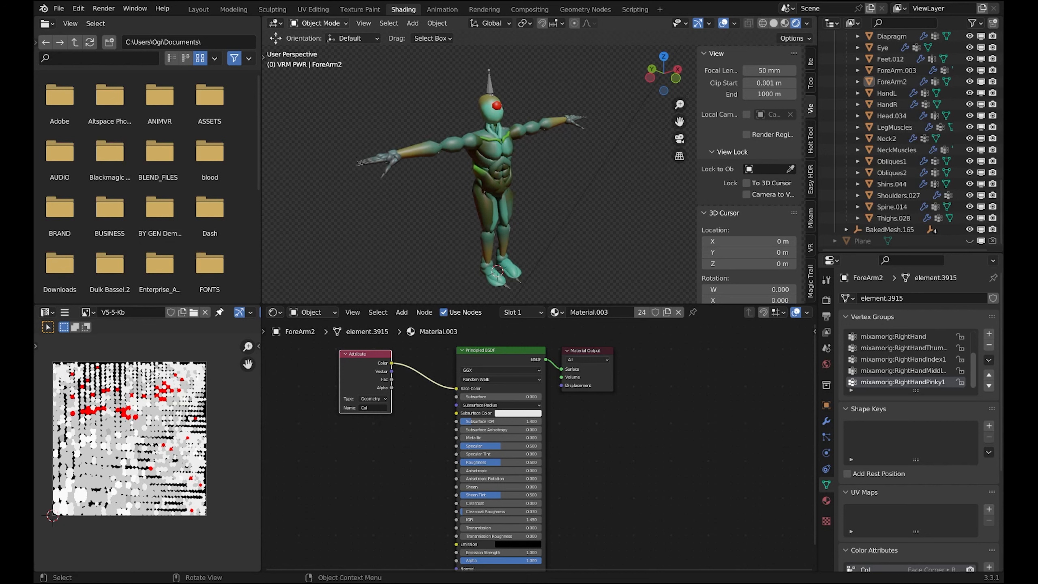
- Switch to the UV Editing workspace in Object Mode and create a new image named HOFF
click(313, 9)
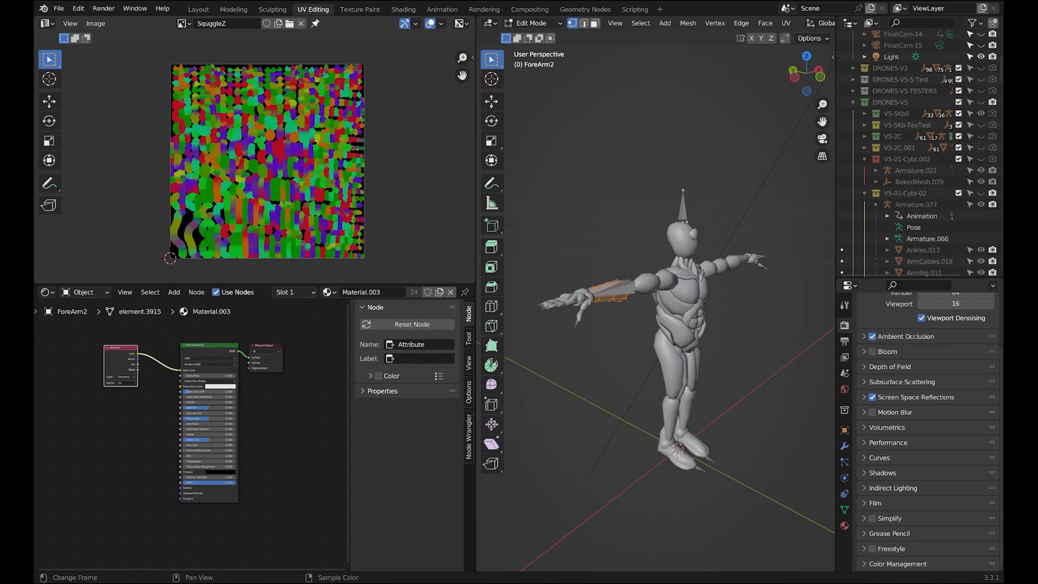
key(Tab)
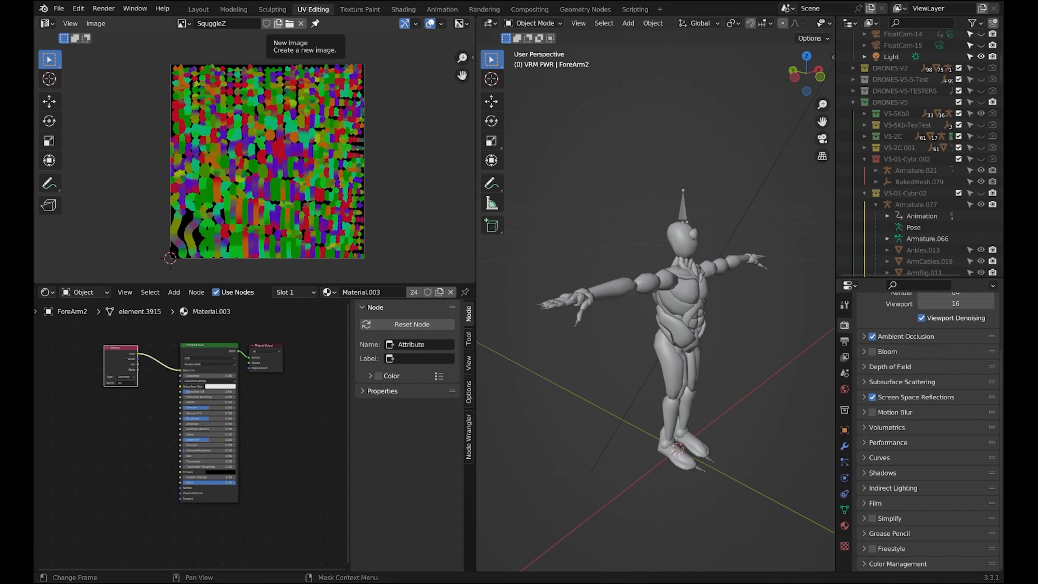
click(278, 23)
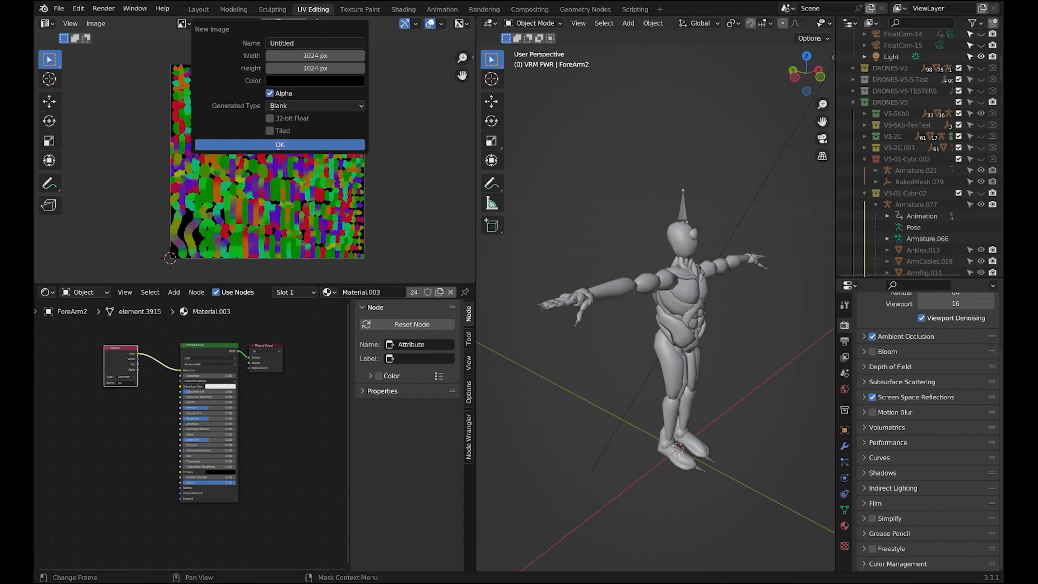
click(286, 43)
text(HOFF)
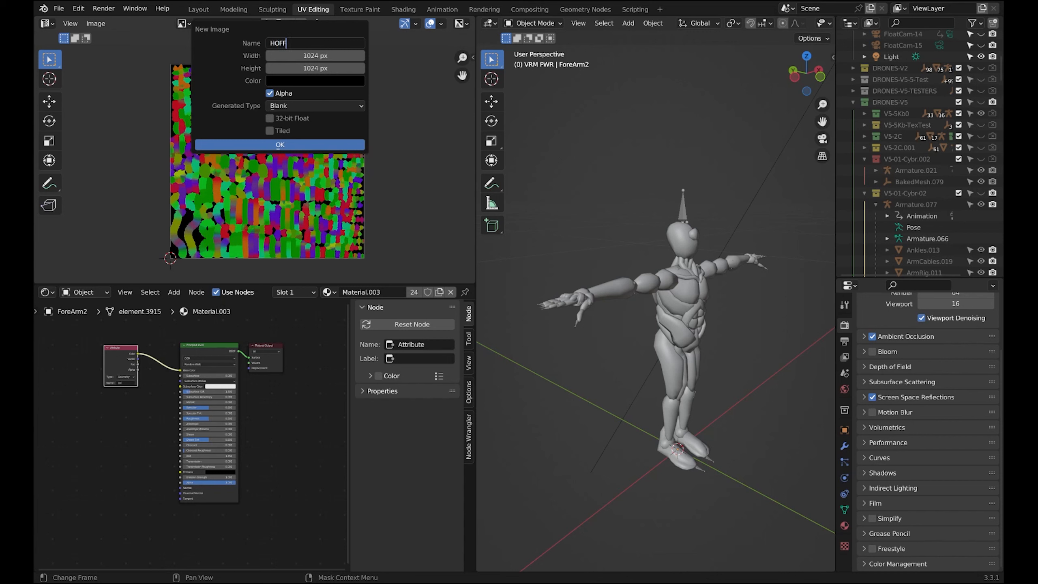
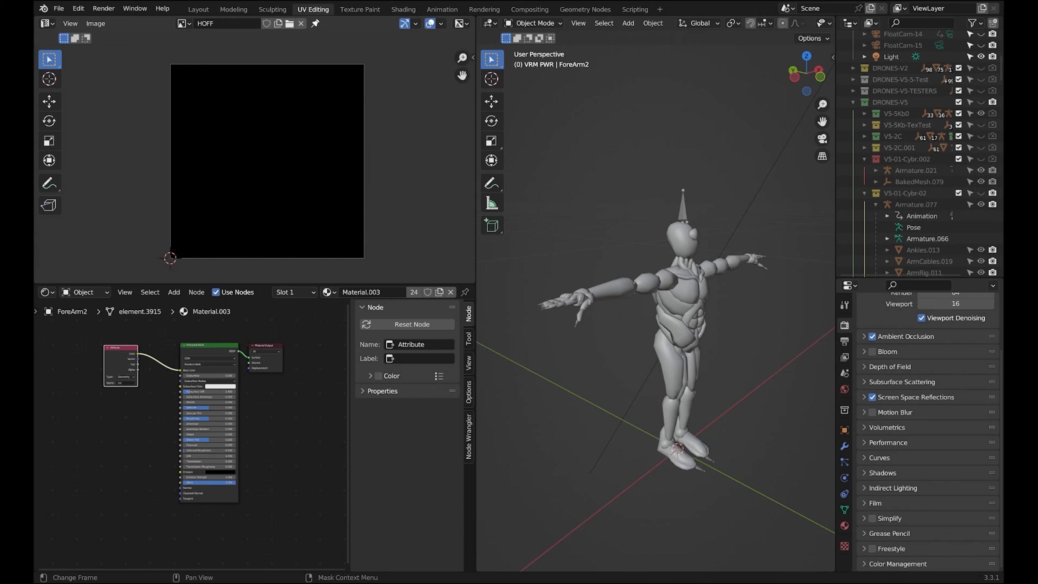
- Select the head mesh and check it in Edit Mode, returning to Object Mode
click(681, 241)
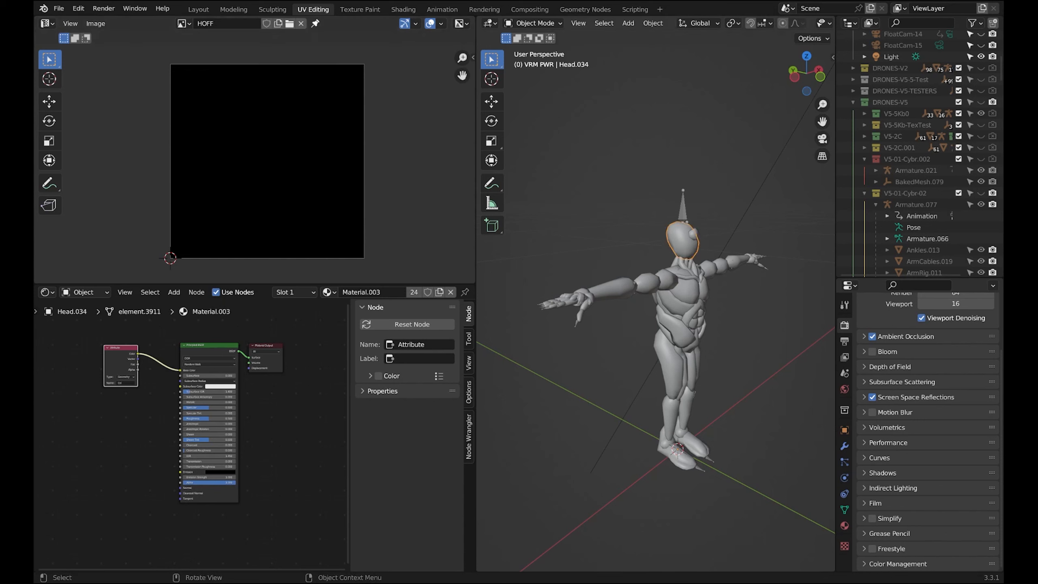
key(Tab)
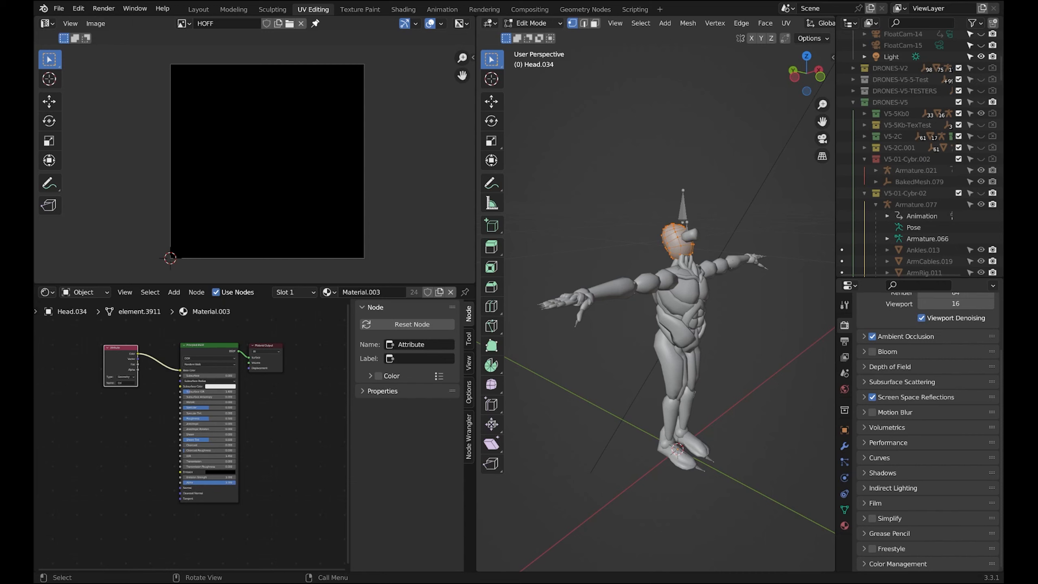
key(Tab)
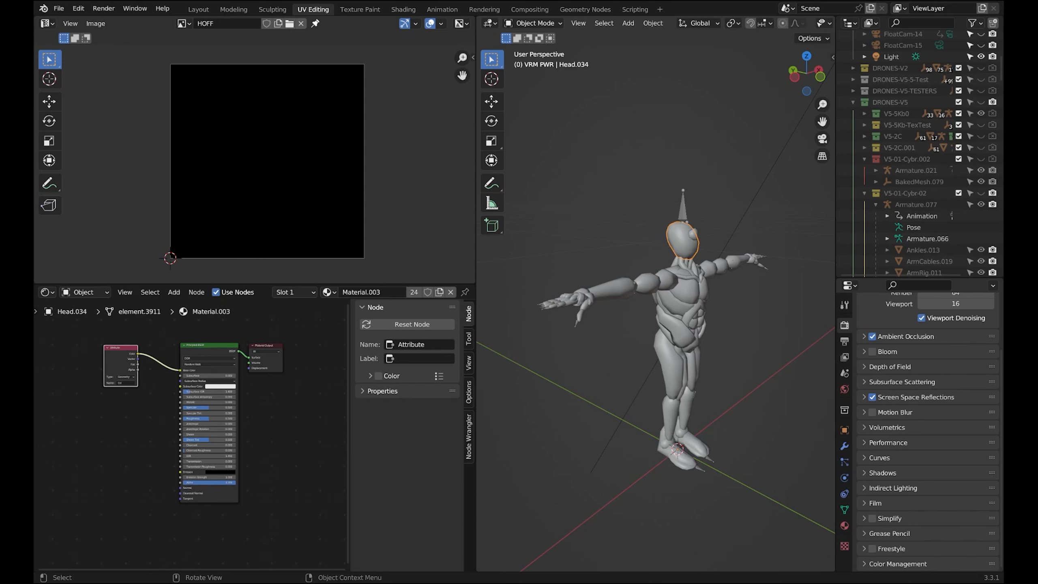
key(Tab)
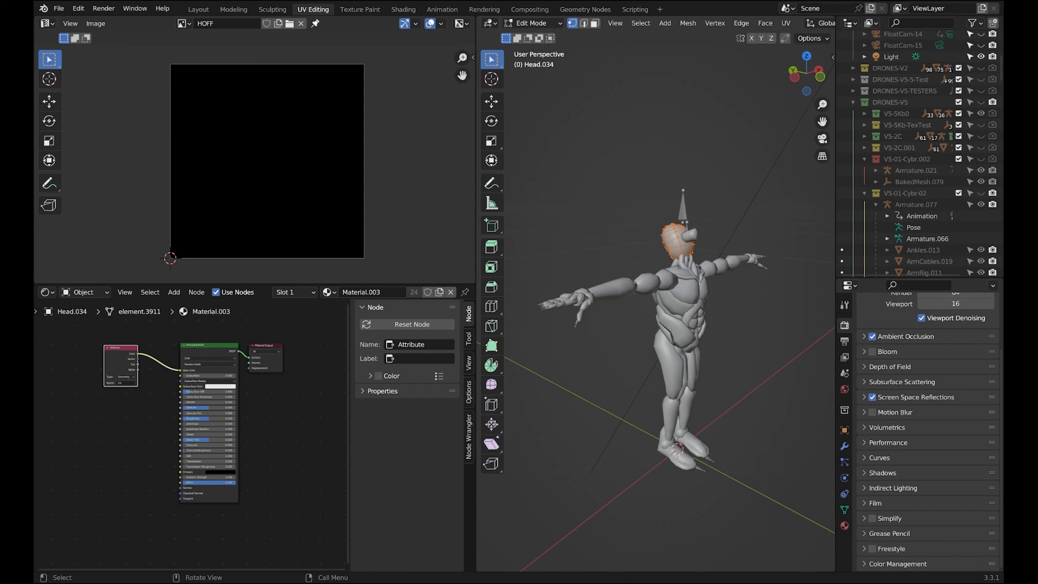
key(Tab)
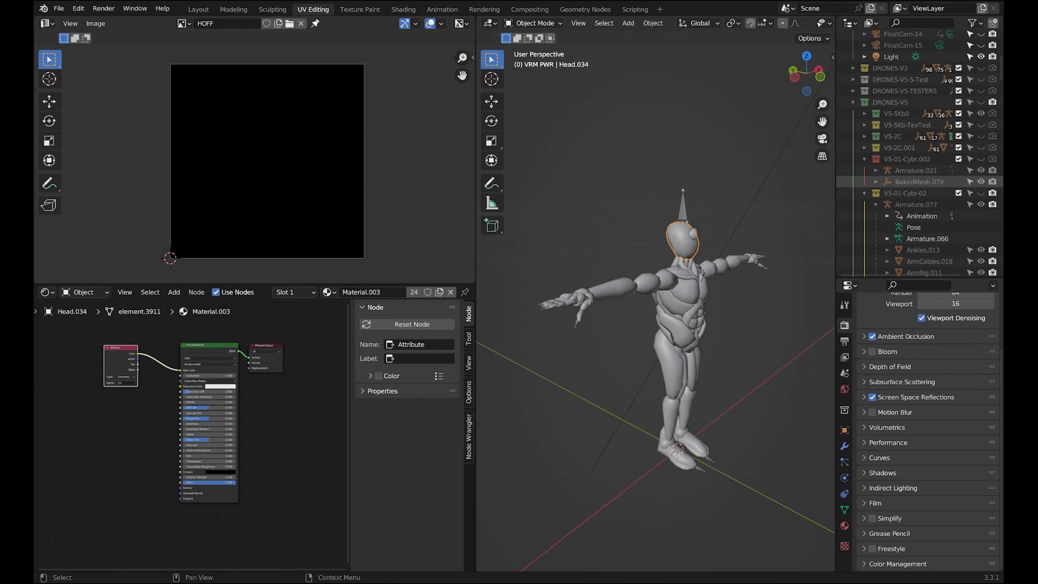
- Locate the VRM-000 collection in the outliner, collapsing an expanded DRONES-V5 subcollection on the way
scroll(923, 204, down, 12)
scroll(923, 203, up, 7)
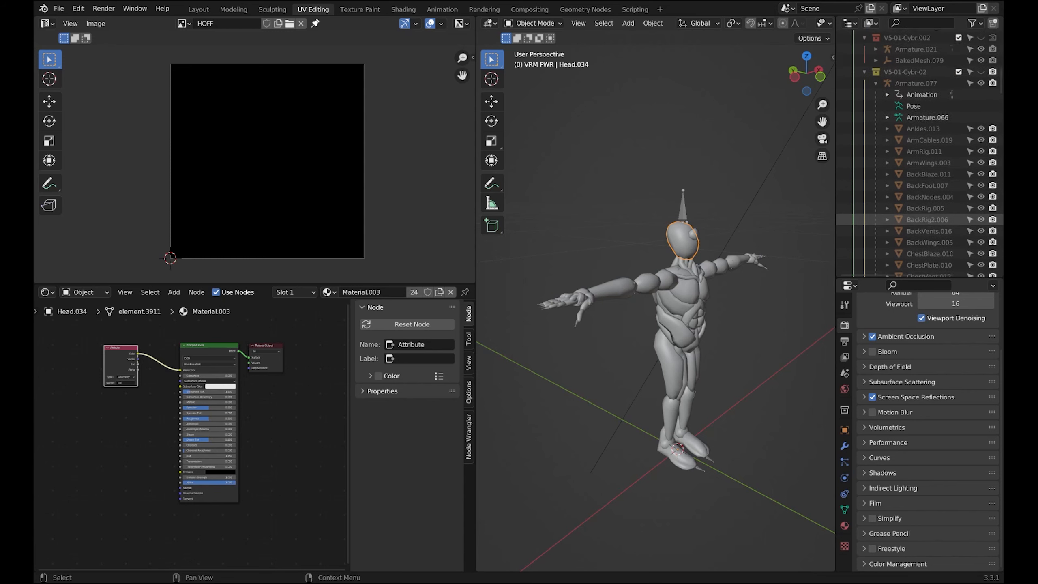
click(864, 102)
scroll(923, 167, down, 20)
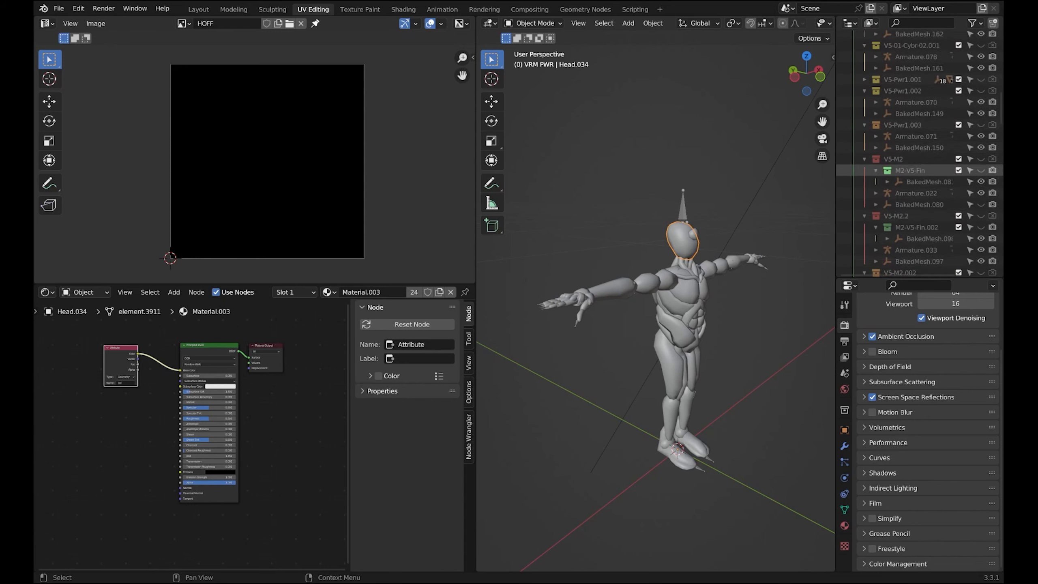
scroll(924, 170, down, 10)
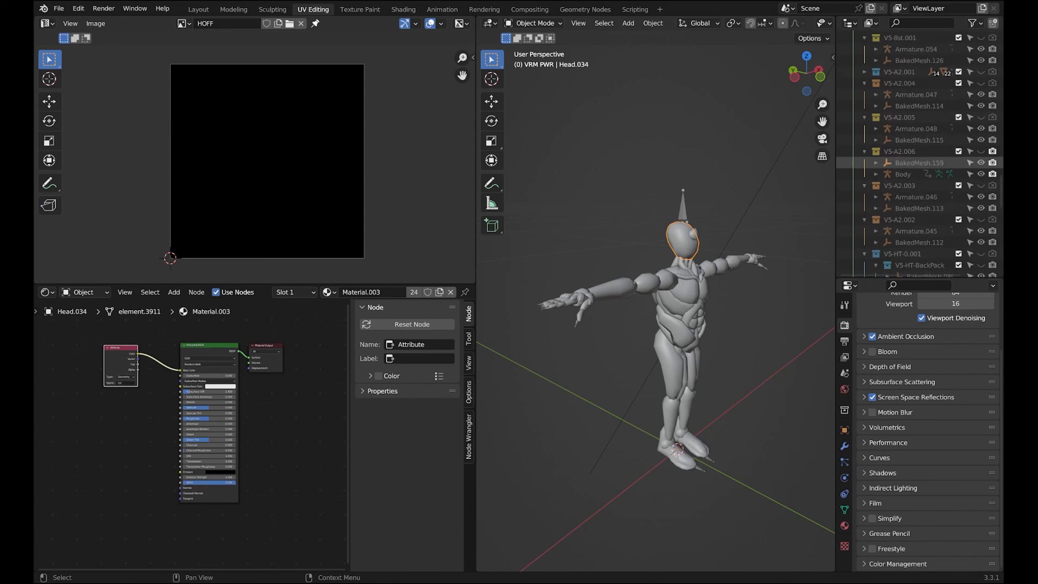
scroll(924, 170, down, 20)
click(682, 208)
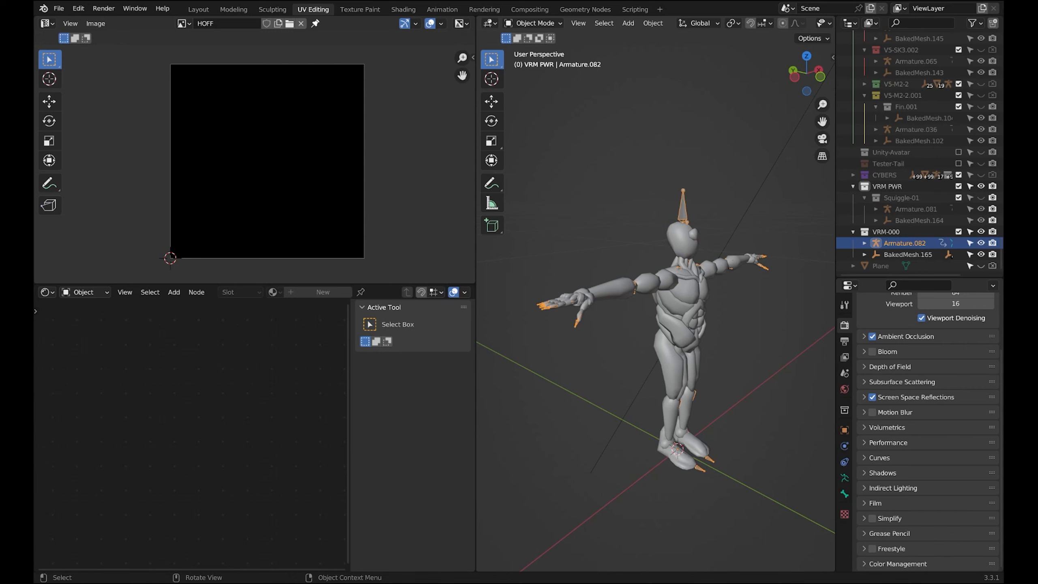
drag(558, 190, 682, 323)
key(Tab)
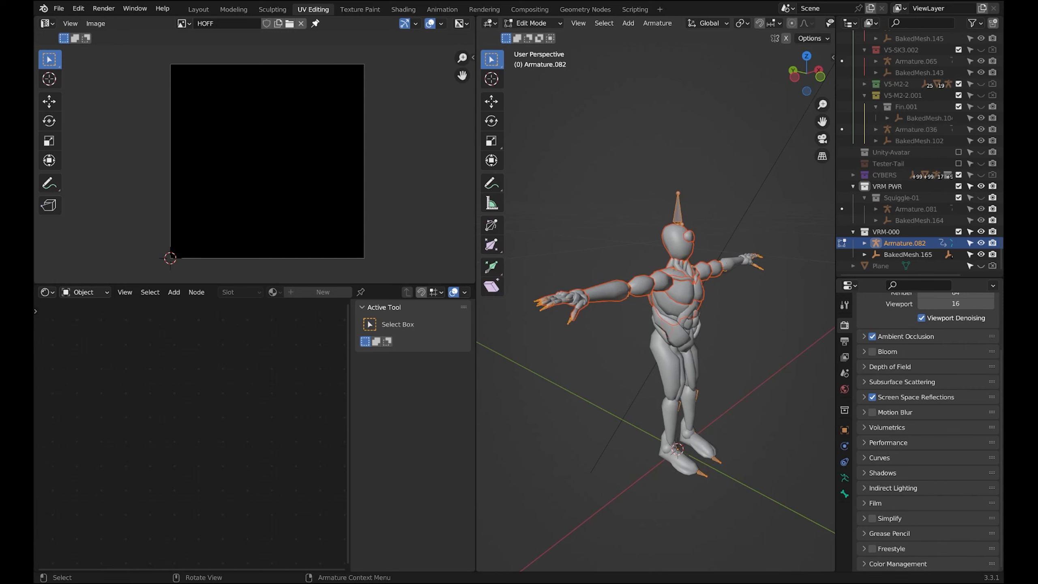
key(Tab)
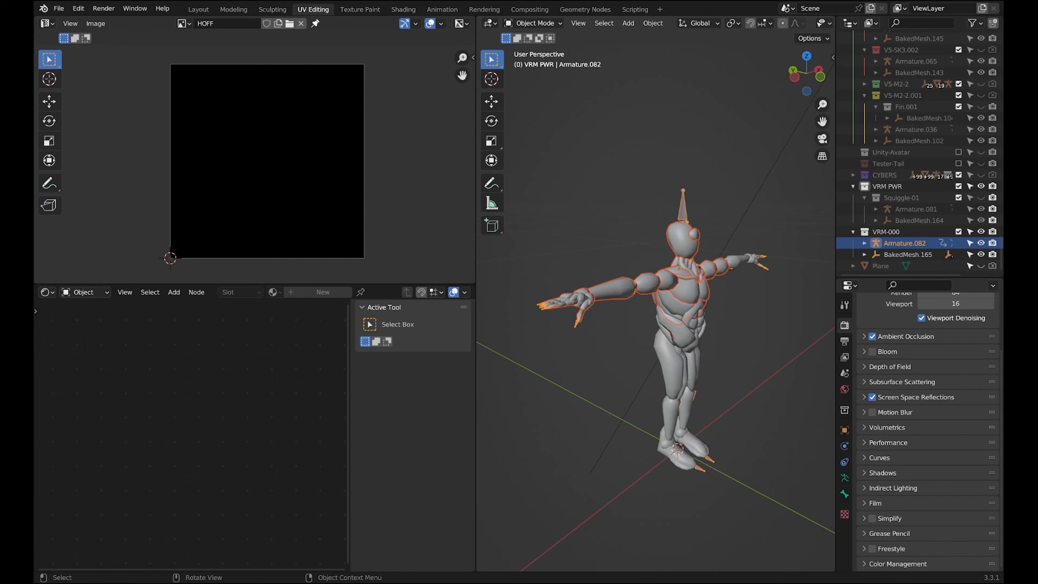
key(alt+a)
- Expand Armature.082, select all its body meshes from Abs.016 through Thighs.028, and enter Edit Mode on them together
click(864, 243)
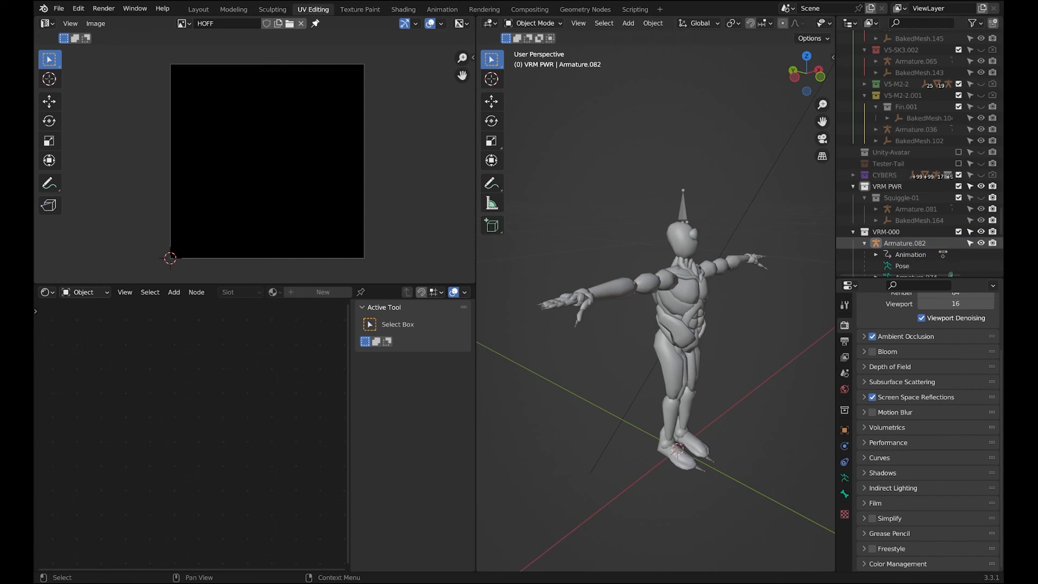
scroll(866, 246, down, 4)
click(907, 213)
scroll(907, 221, down, 10)
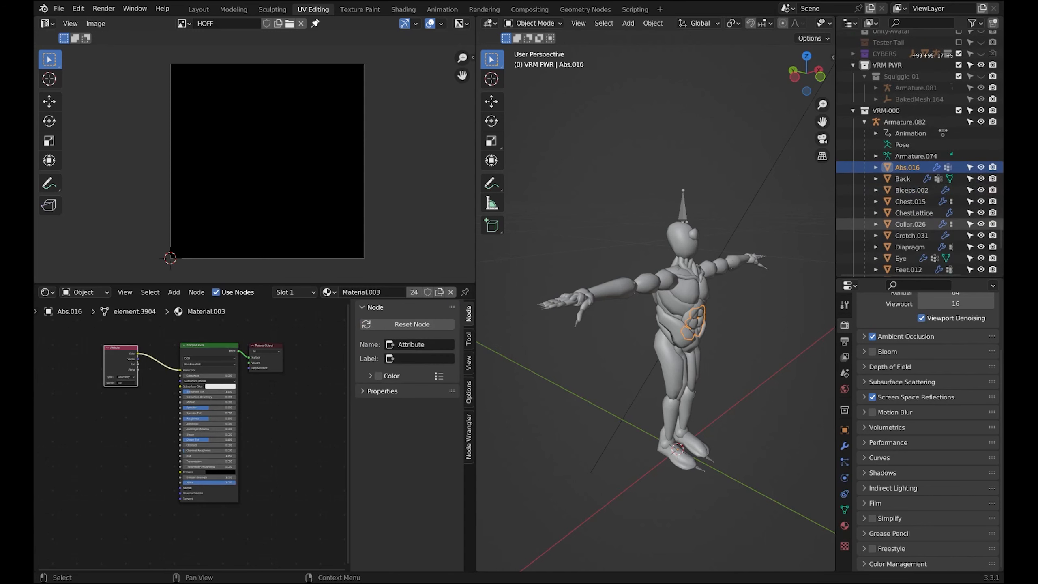
scroll(915, 186, down, 5)
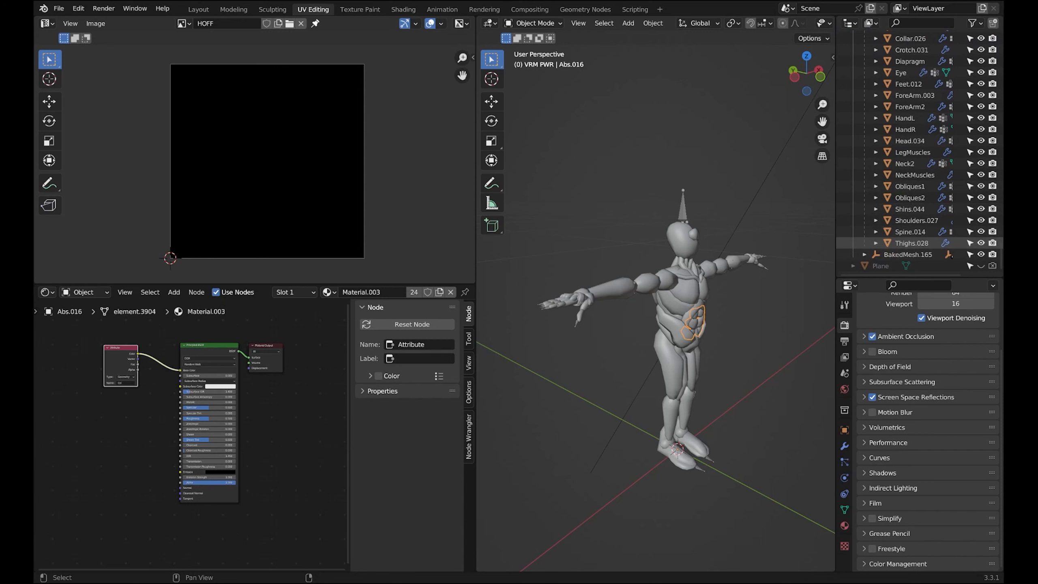
shift+click(911, 243)
scroll(911, 188, up, 7)
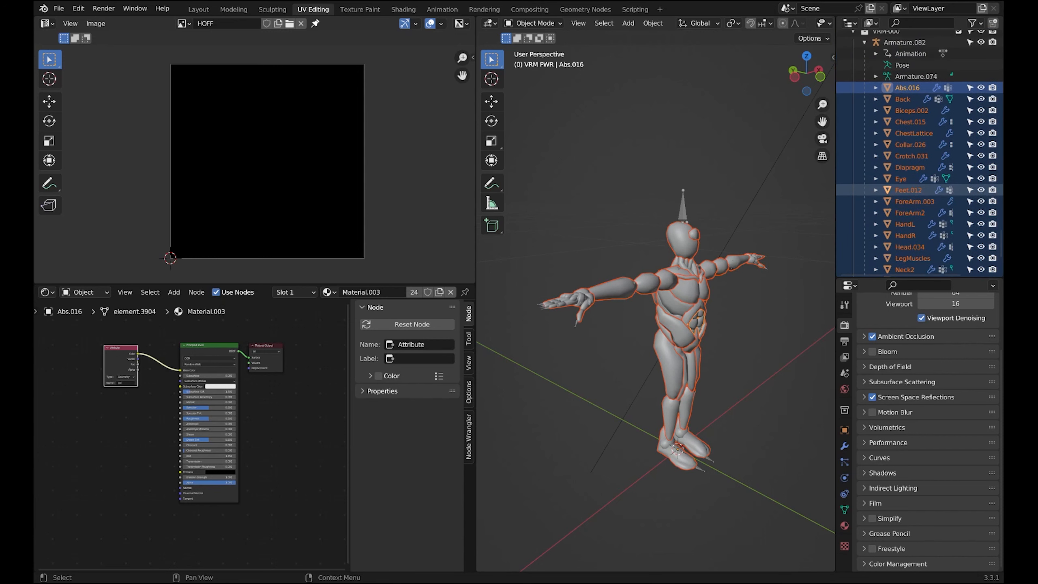
scroll(911, 193, up, 3)
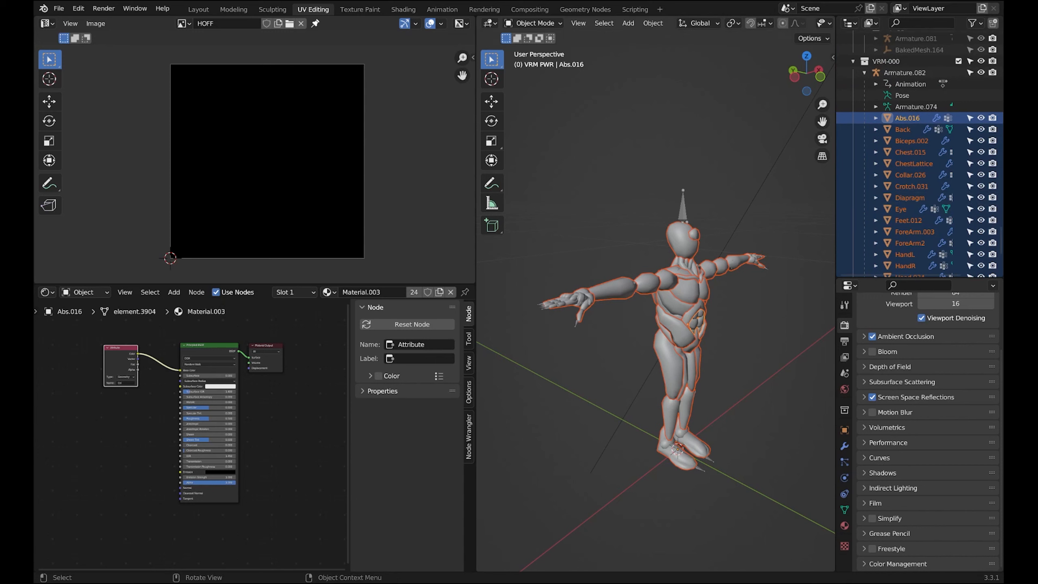
scroll(911, 228, down, 8)
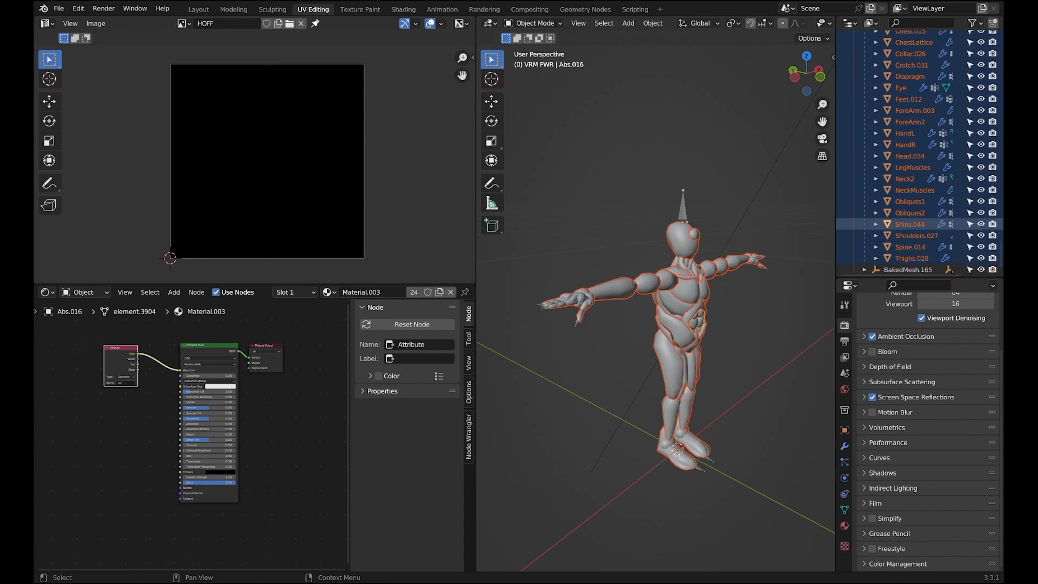
scroll(911, 228, up, 4)
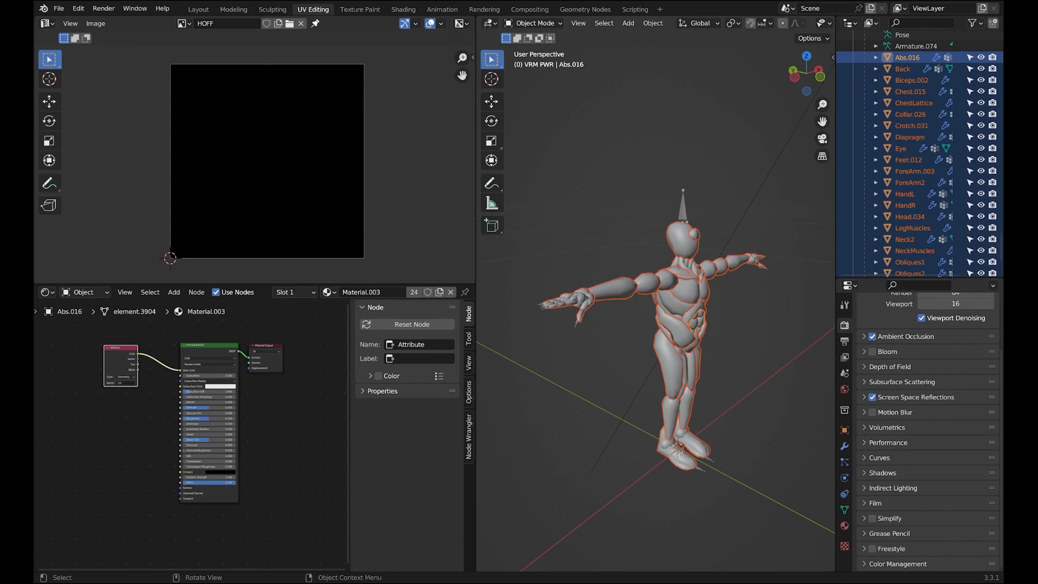
key(Tab)
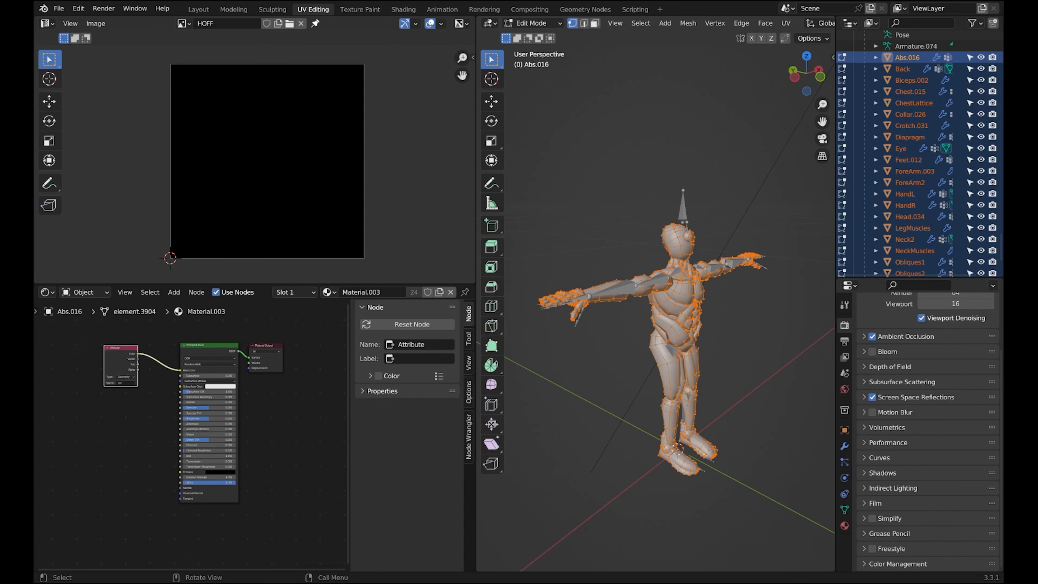
- Apply a standard Unwrap to the geometry of all selected body meshes
key(u)
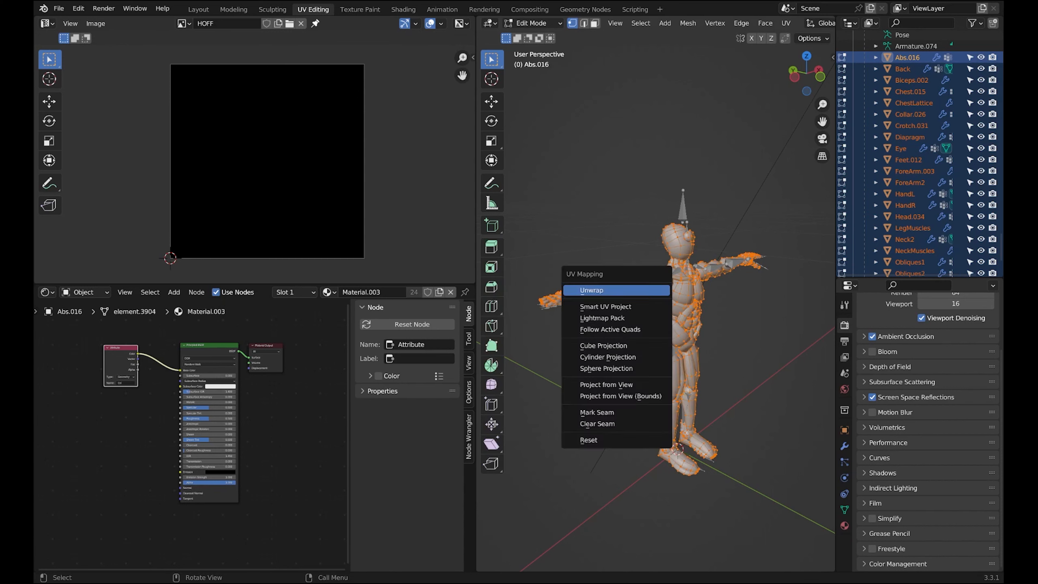
key(Return)
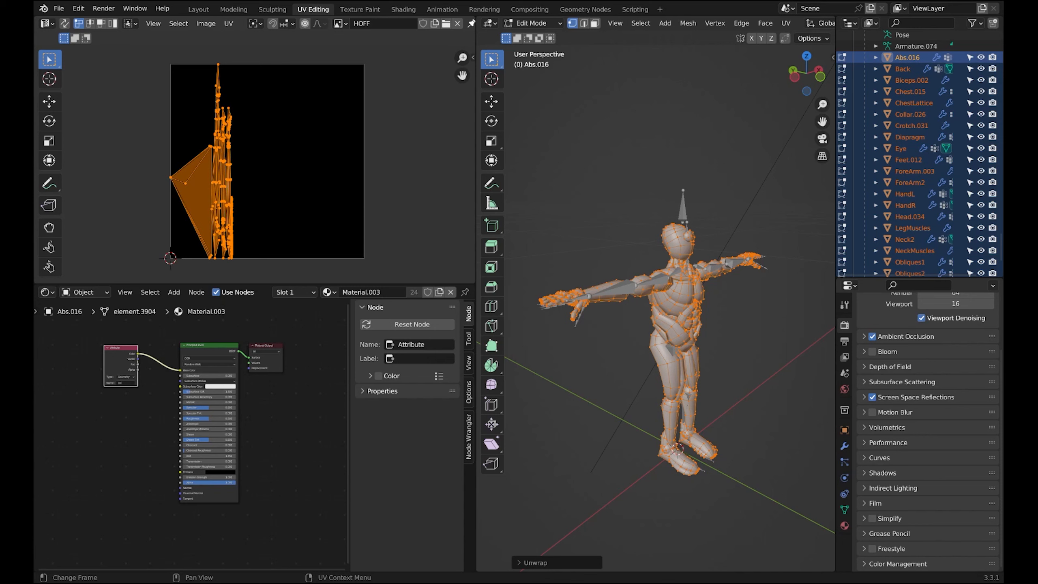
- Unwrap all the body meshes with Smart UV Project using an island margin of 0.009, and return to Object Mode
key(u)
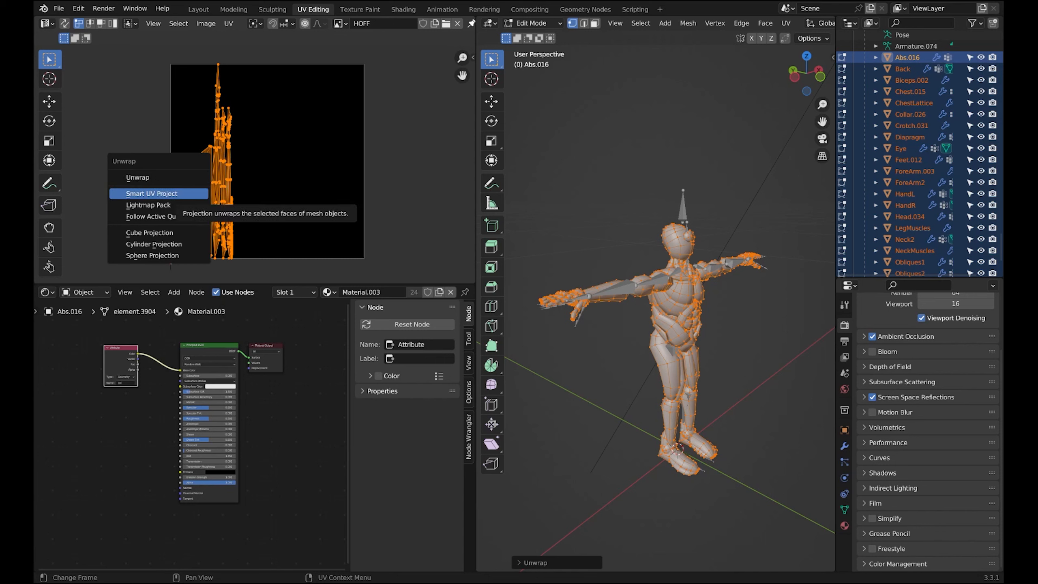
click(180, 194)
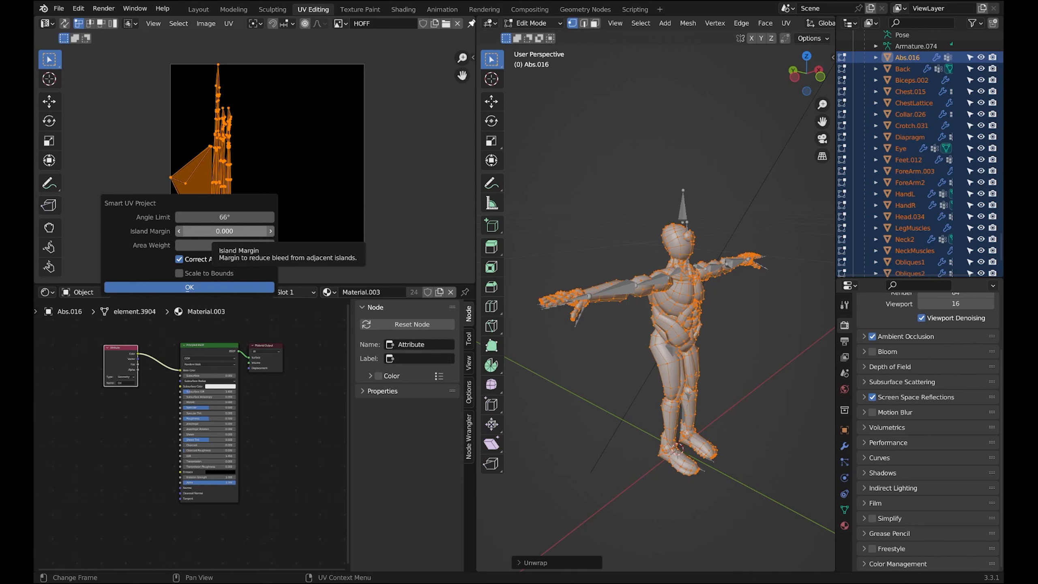
click(220, 232)
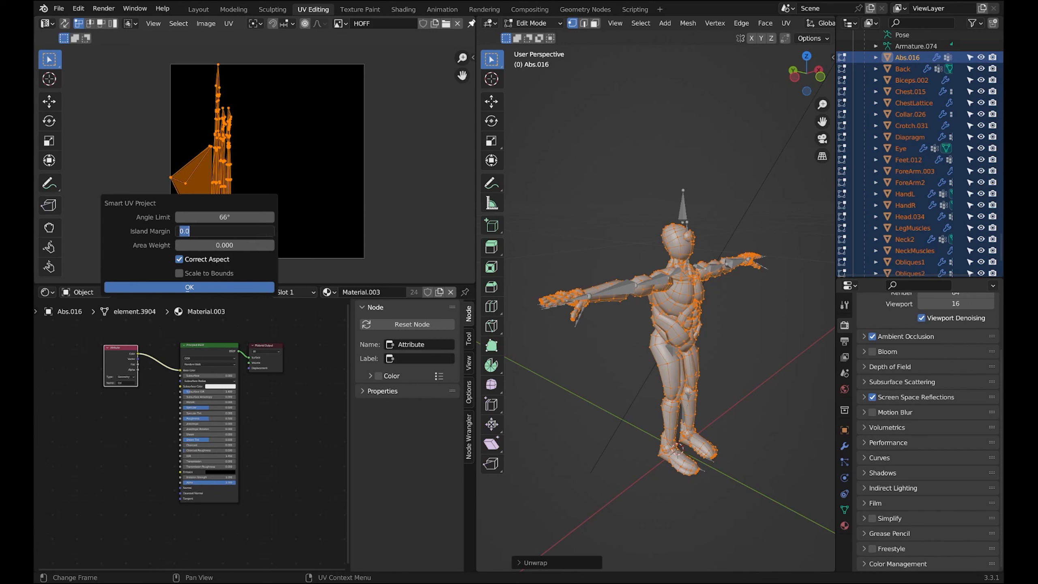
click(190, 231)
text(09)
key(Return)
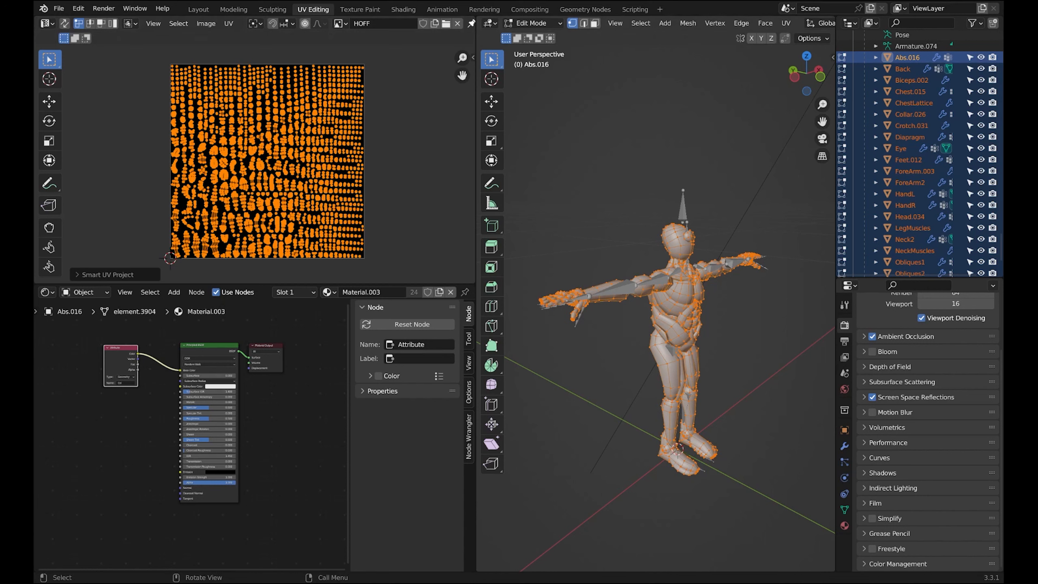
key(Tab)
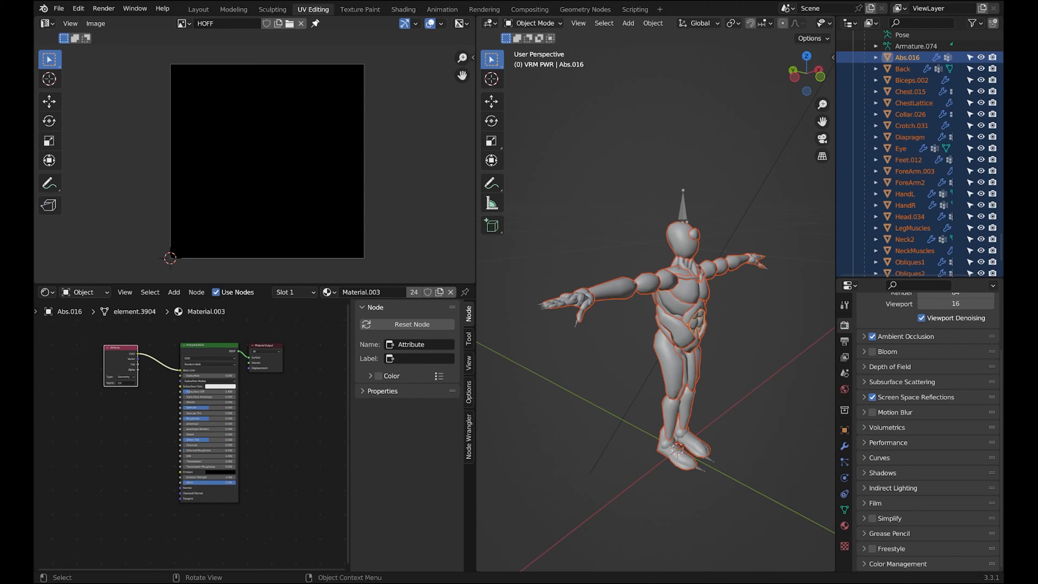
- Make the head mesh active, rename its shared material HOFF-Vertex-1, and check the name in the material list
shift+click(682, 242)
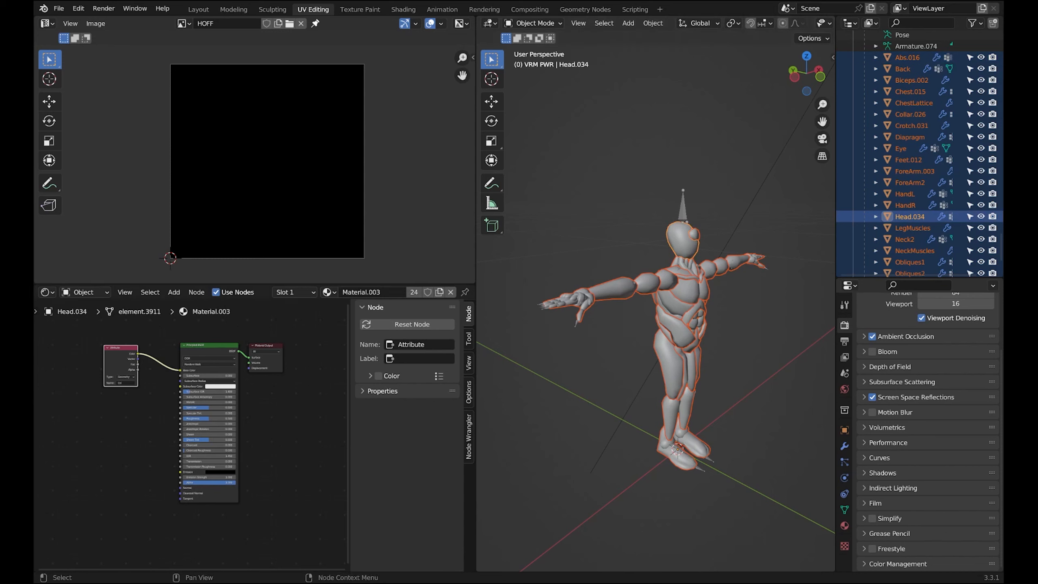
scroll(188, 433, up, 3)
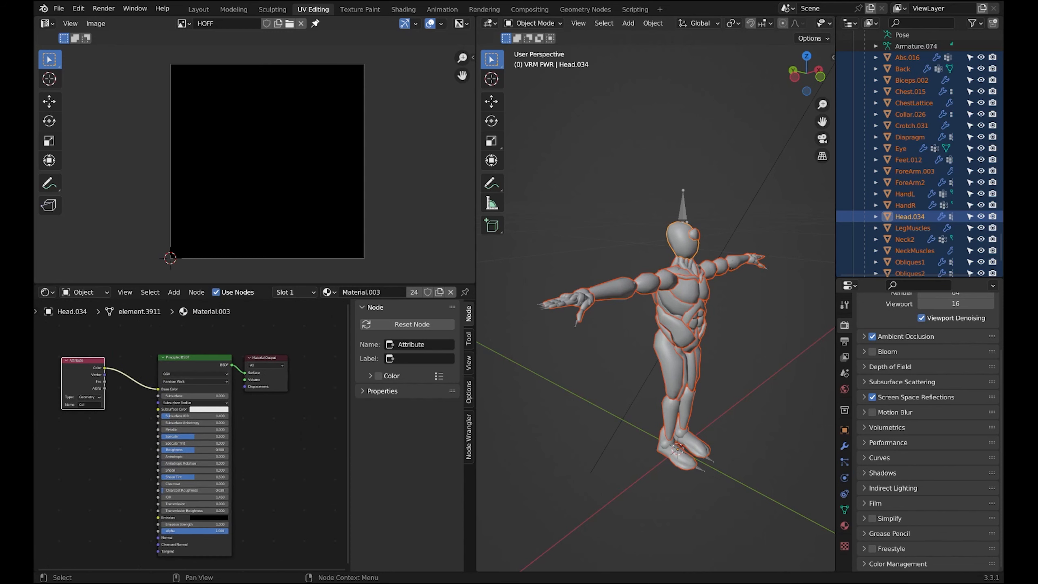
scroll(193, 427, up, 1)
middle_drag(193, 426, 195, 417)
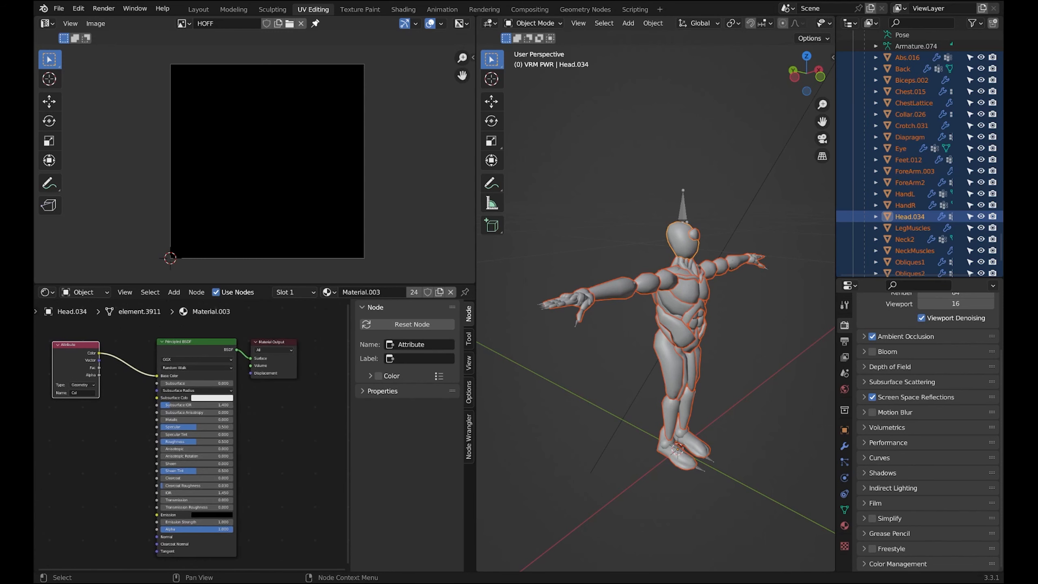
click(364, 292)
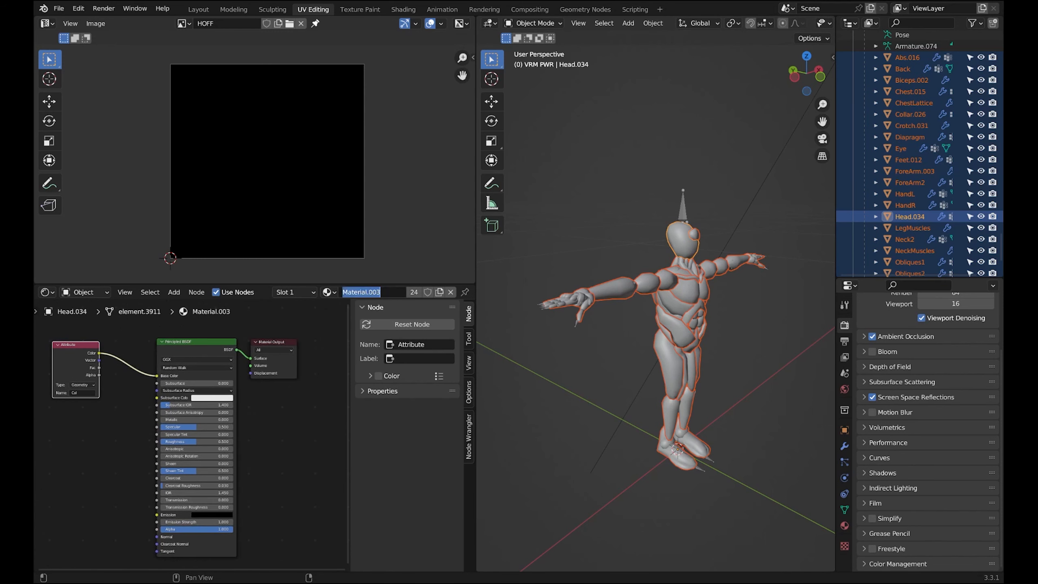
text(HOFF-Vertex-1)
key(Return)
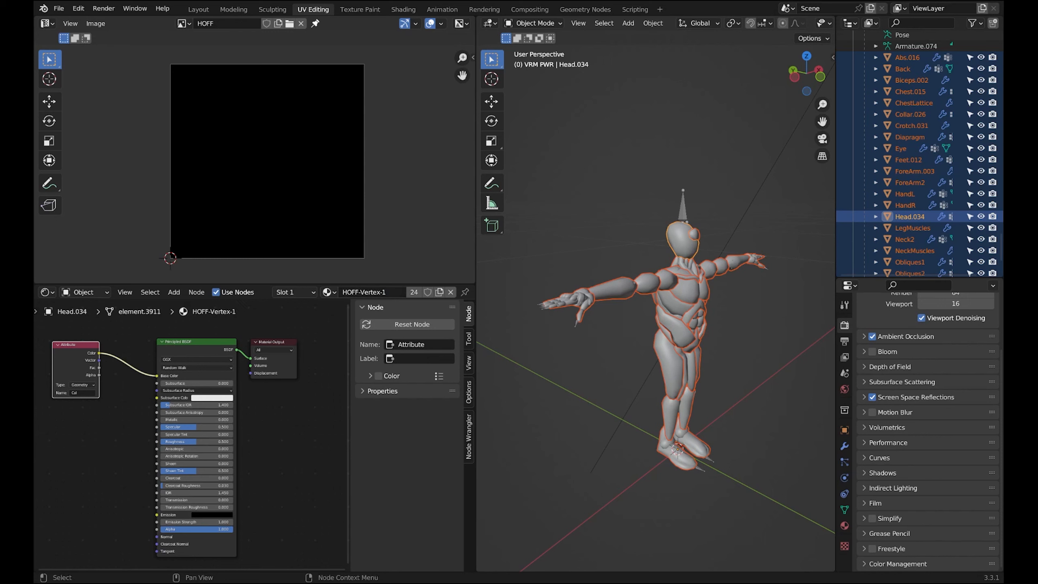
click(328, 292)
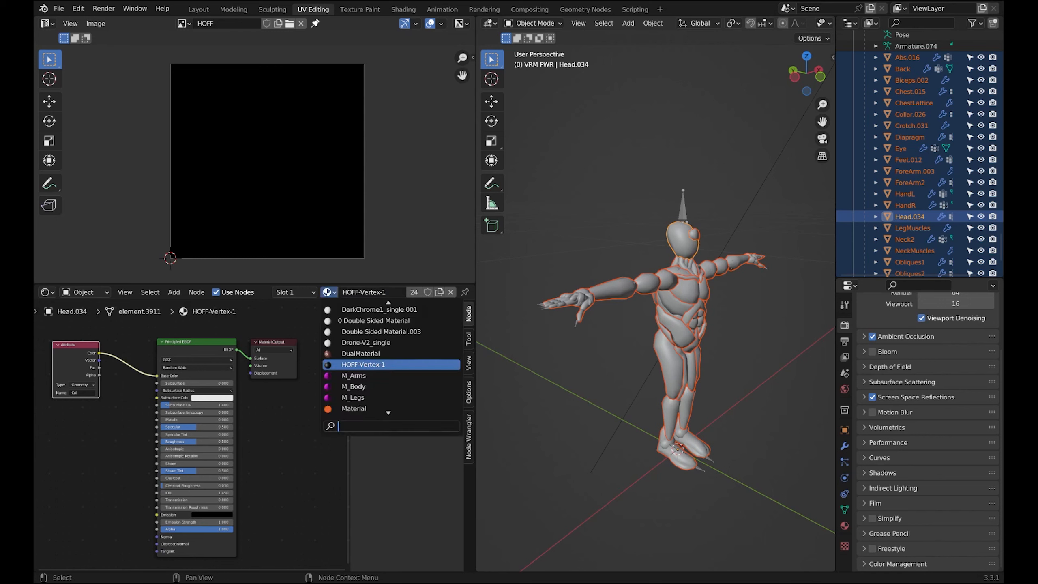
key(Escape)
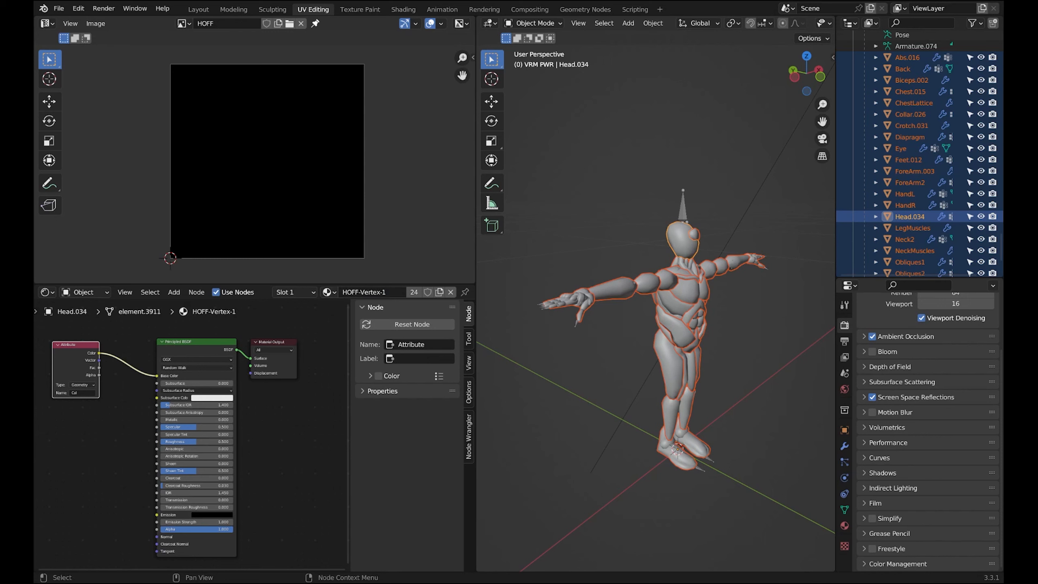
- Add an Image Texture node in the empty area beside the Principled BSDF and Material Output nodes
middle_drag(262, 434, 190, 430)
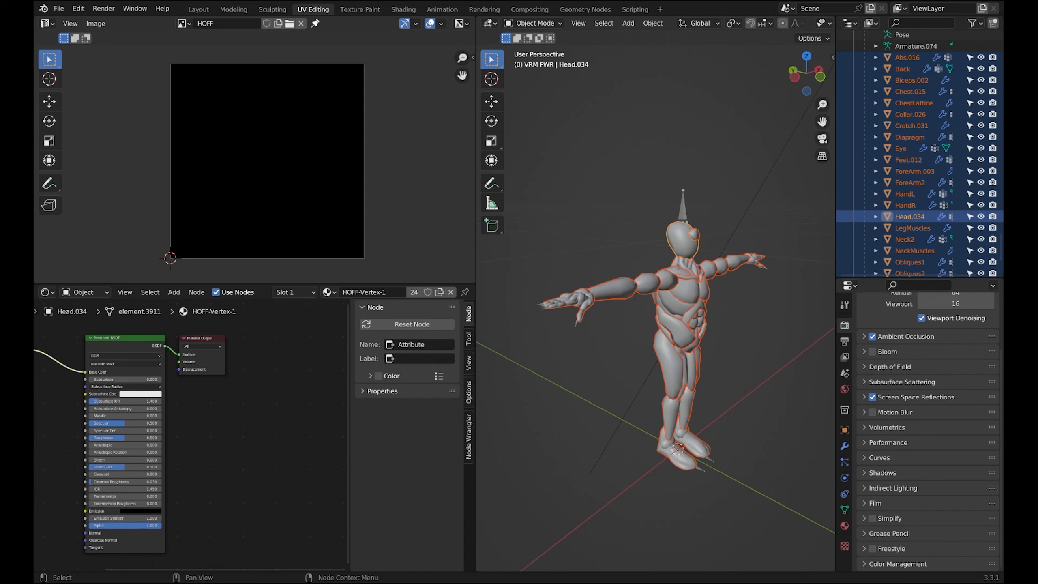
key(shift+a)
key(Return)
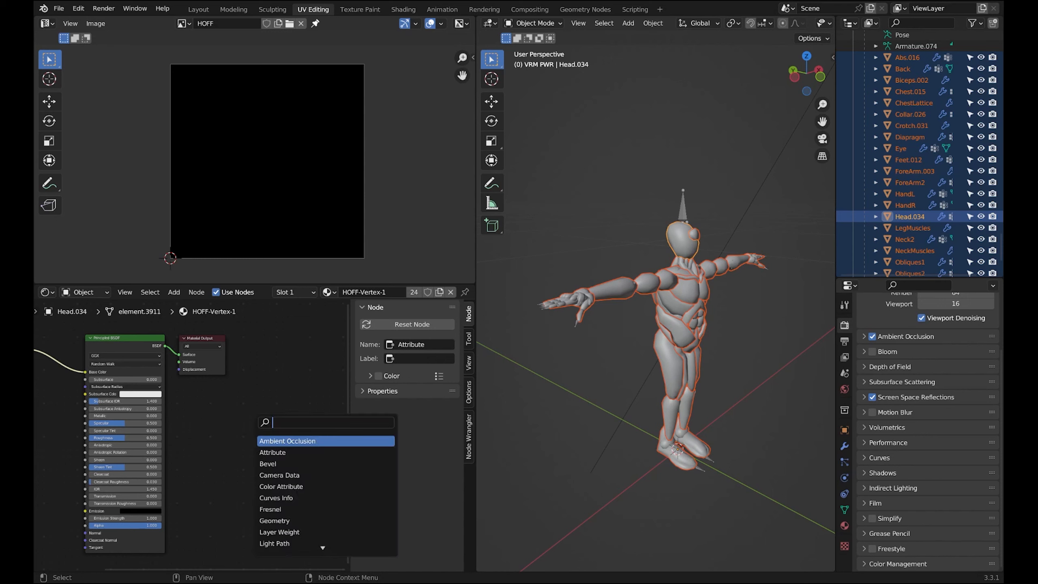
text(ima)
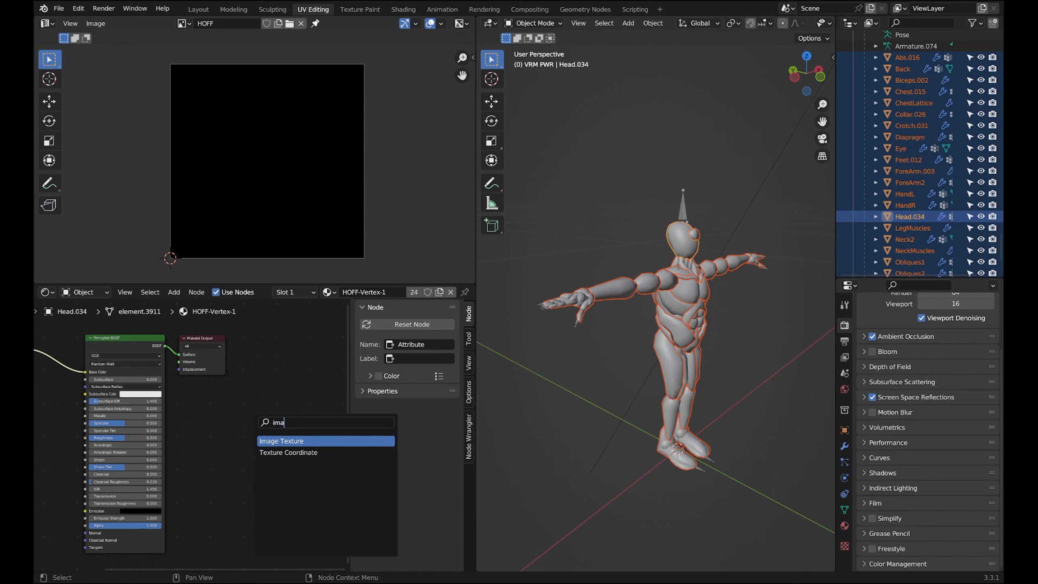
key(Return)
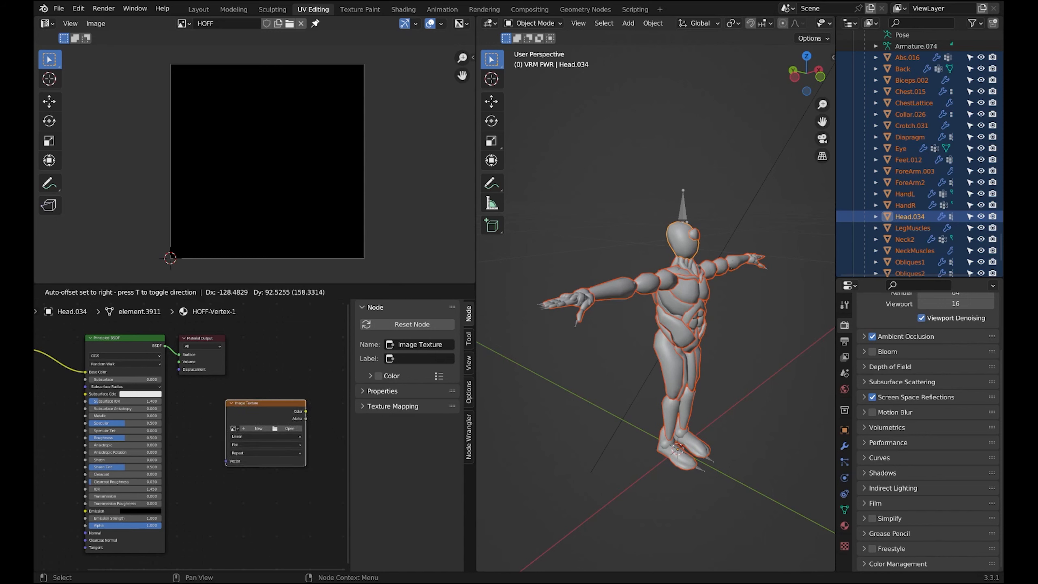
key(Return)
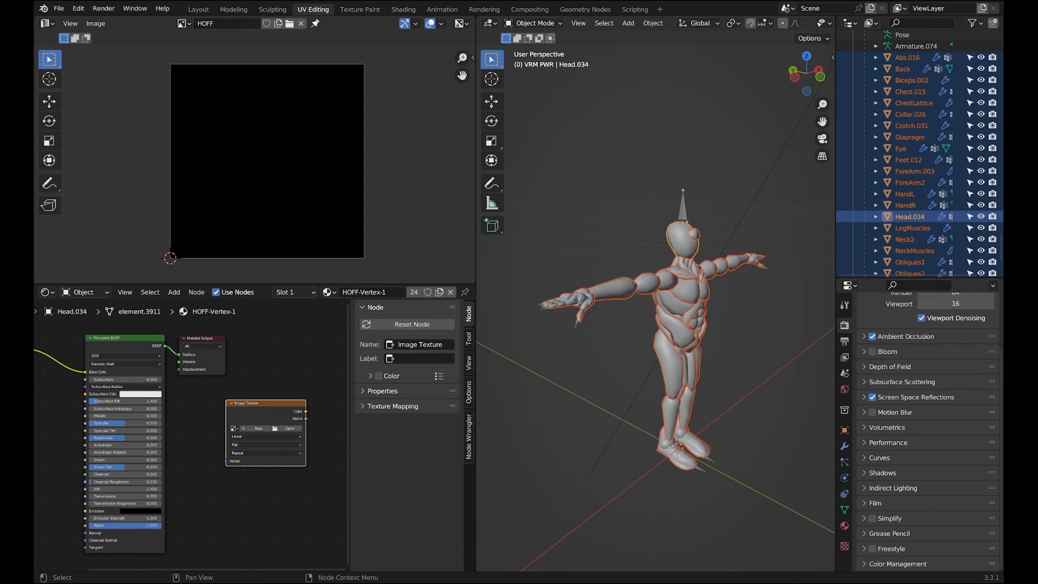
- Assign the HOFF image to the Image Texture node and set its source to Single Image
scroll(191, 435, up, 2)
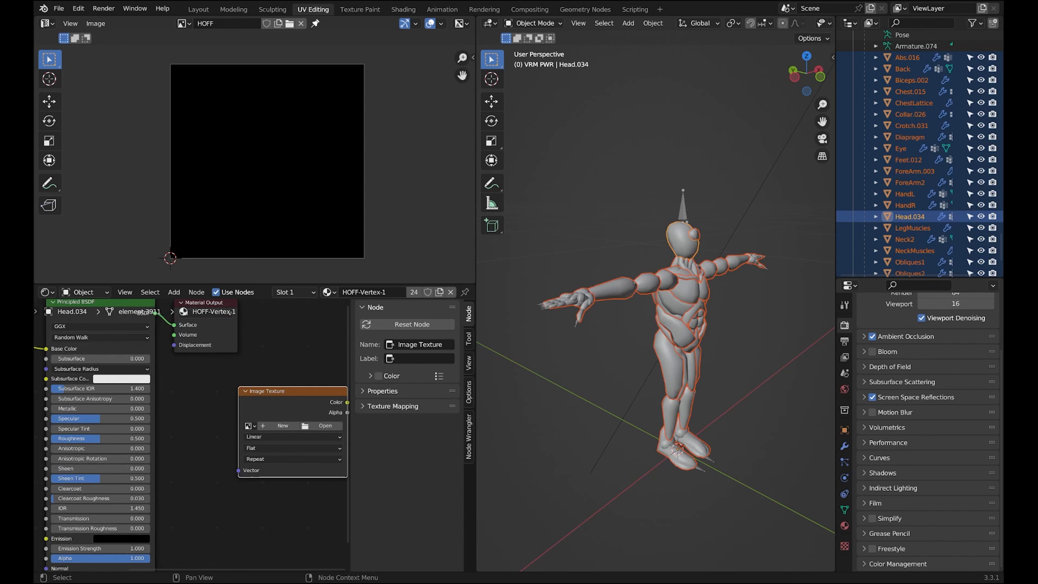
middle_drag(241, 435, 156, 433)
scroll(189, 435, up, 2)
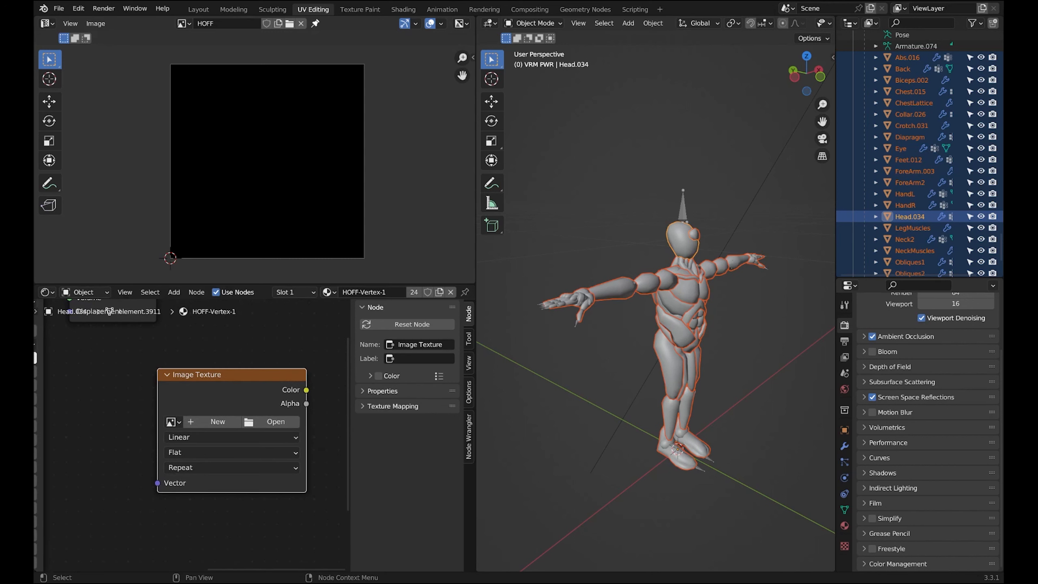
click(173, 422)
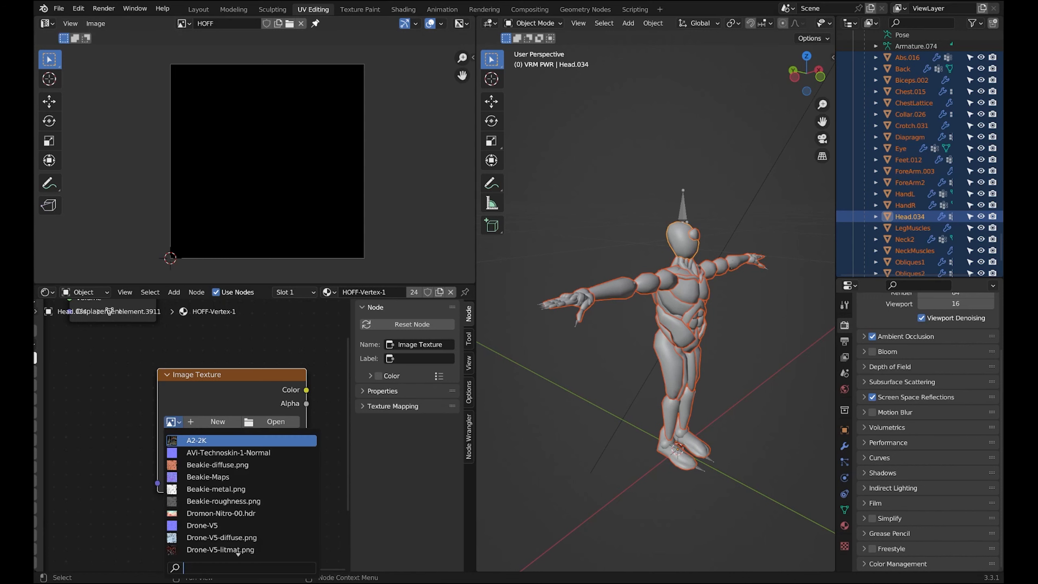
text(ho)
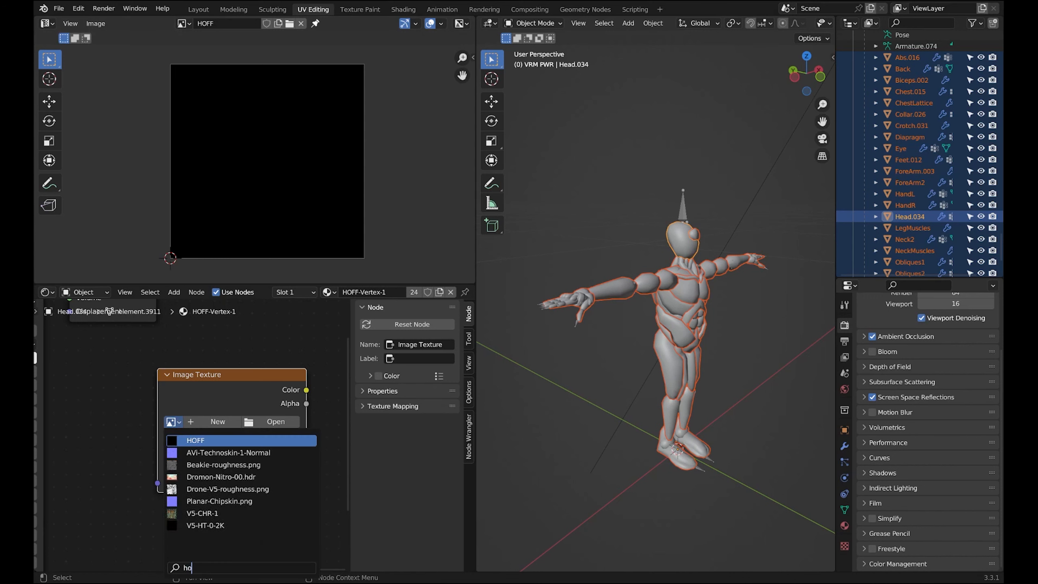
key(Return)
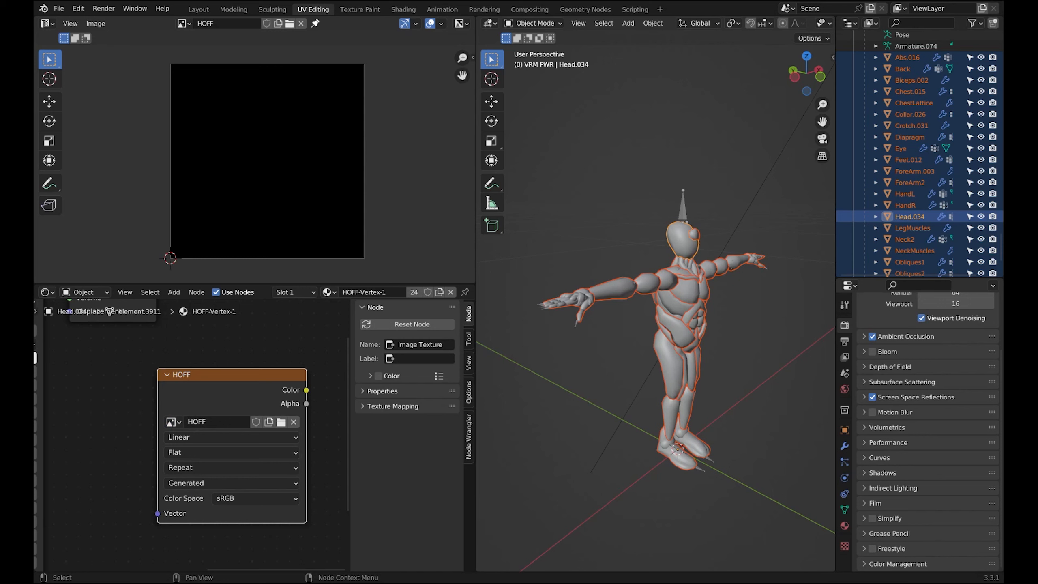
drag(256, 376, 247, 361)
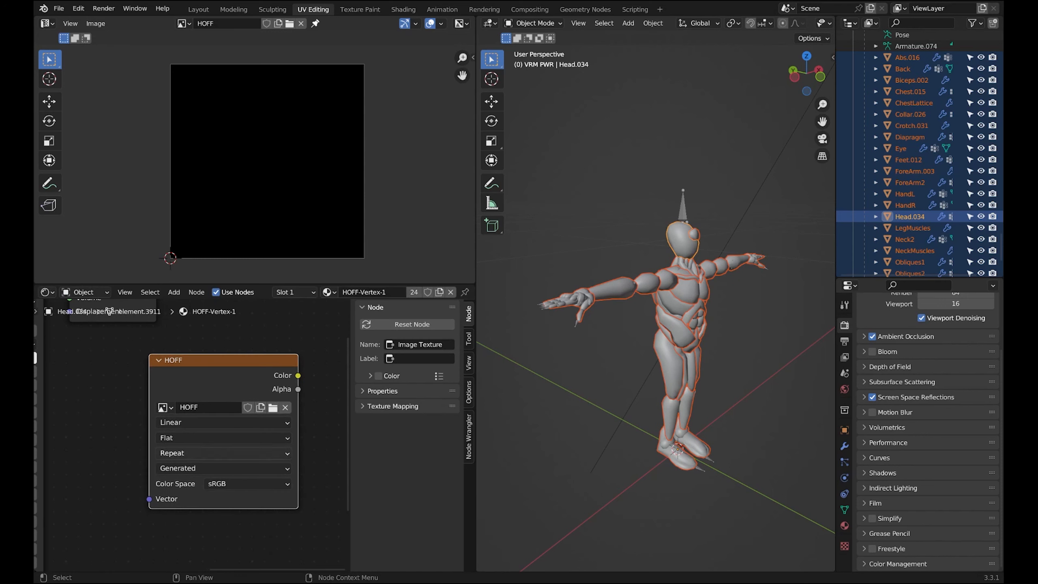
click(224, 468)
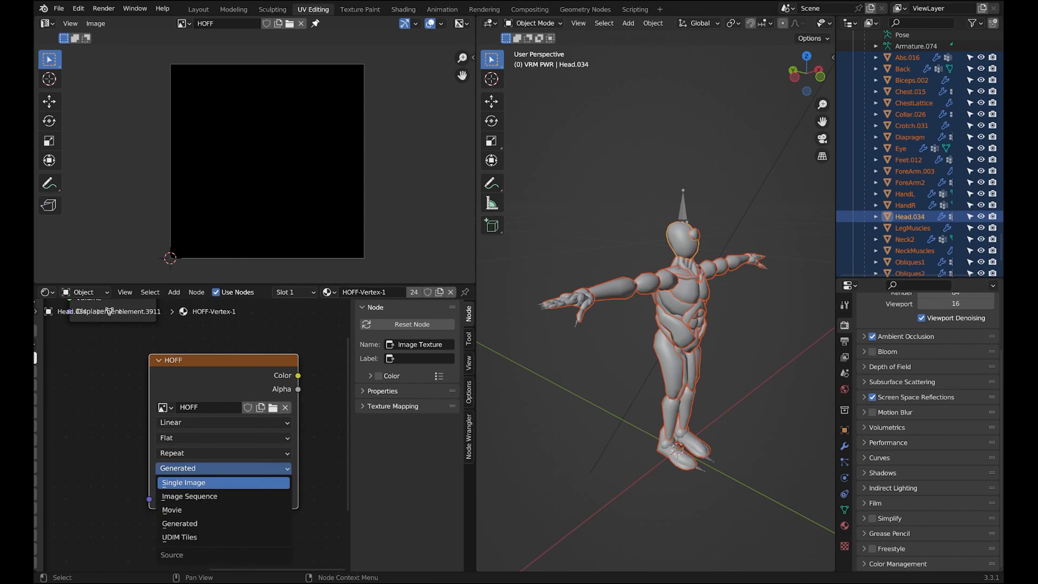
click(184, 483)
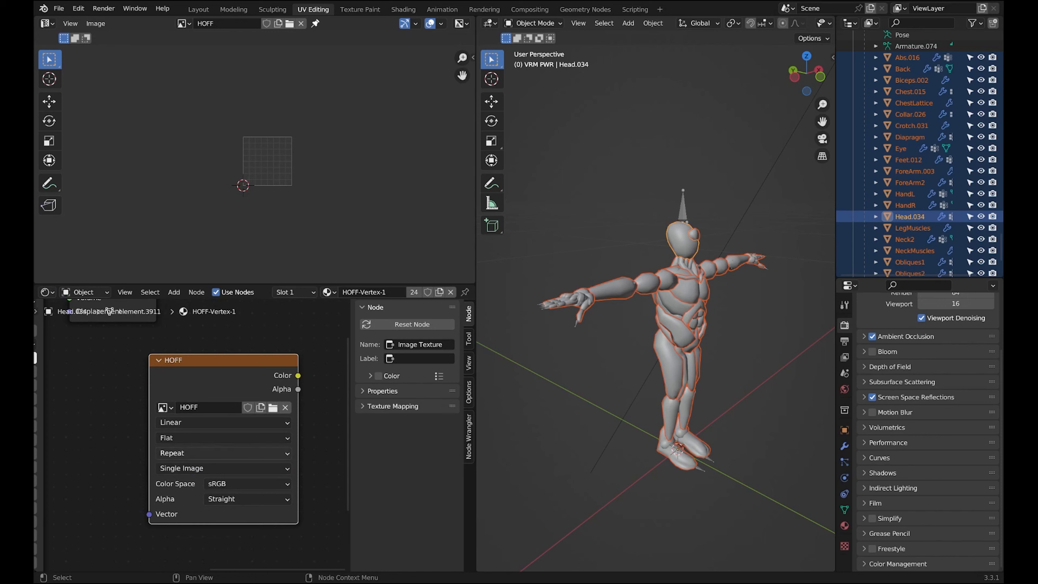
- Set the HOFF image's source to Generated in the Image Texture node of the HOFF-Vertex-1 material
click(184, 468)
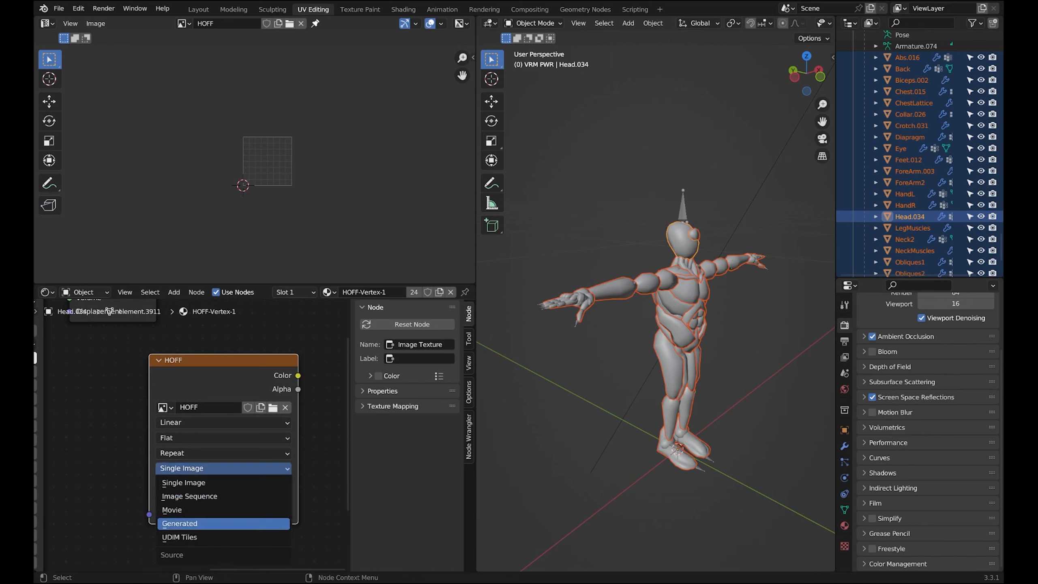
click(180, 523)
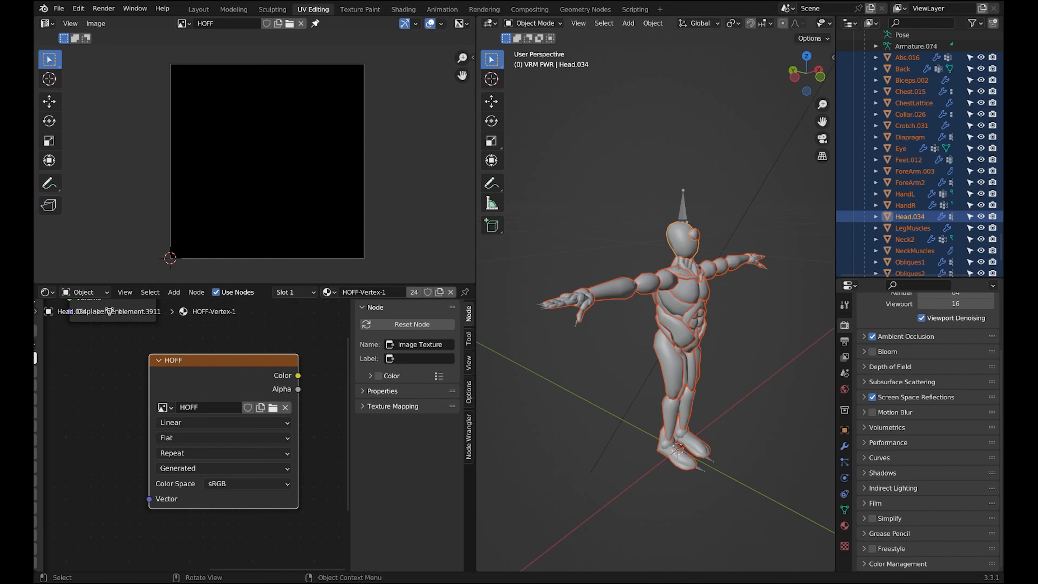
key(Home)
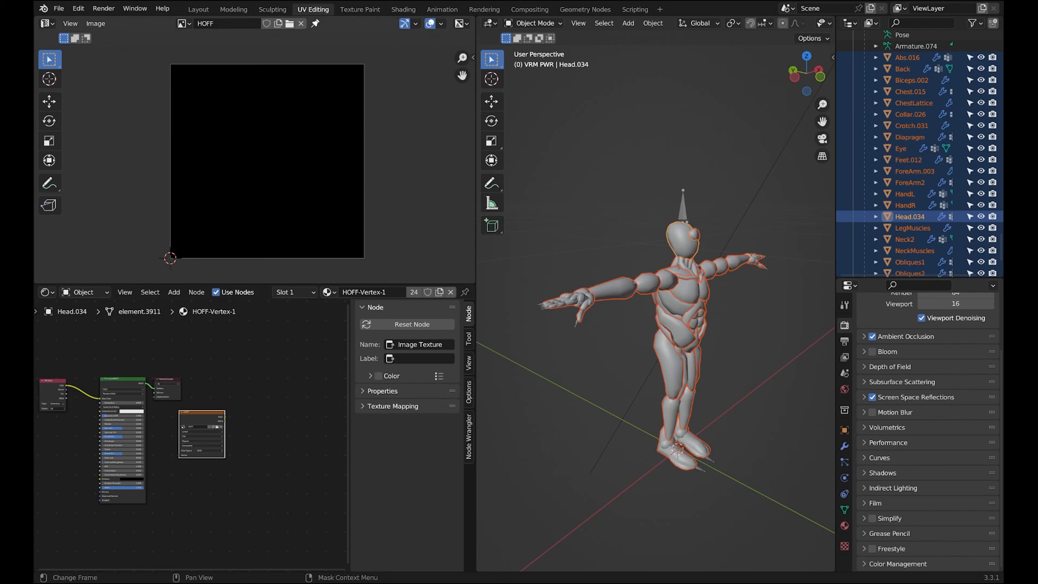
scroll(187, 432, up, 3)
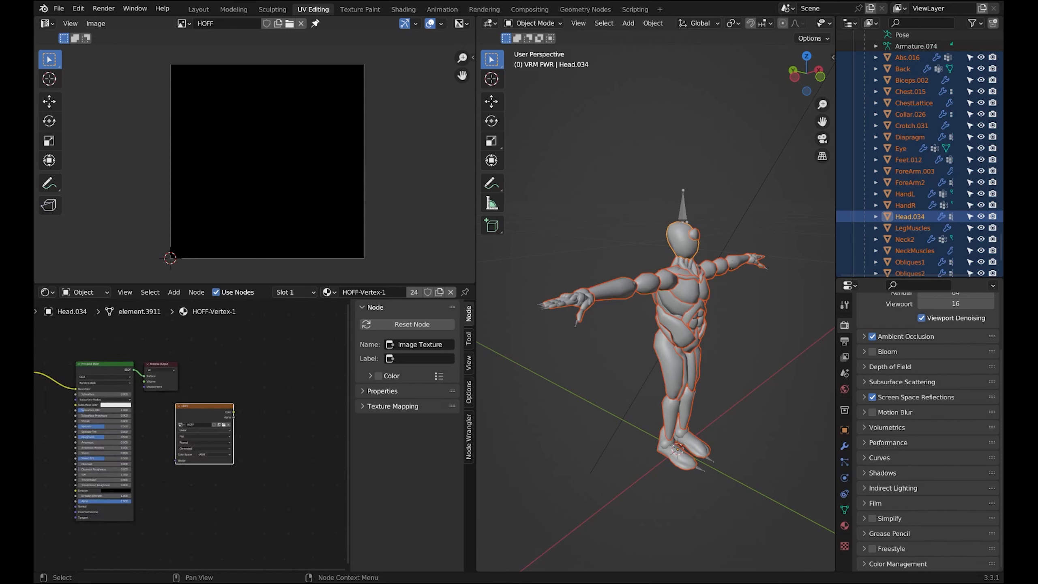
middle_drag(124, 422, 211, 444)
scroll(190, 430, up, 3)
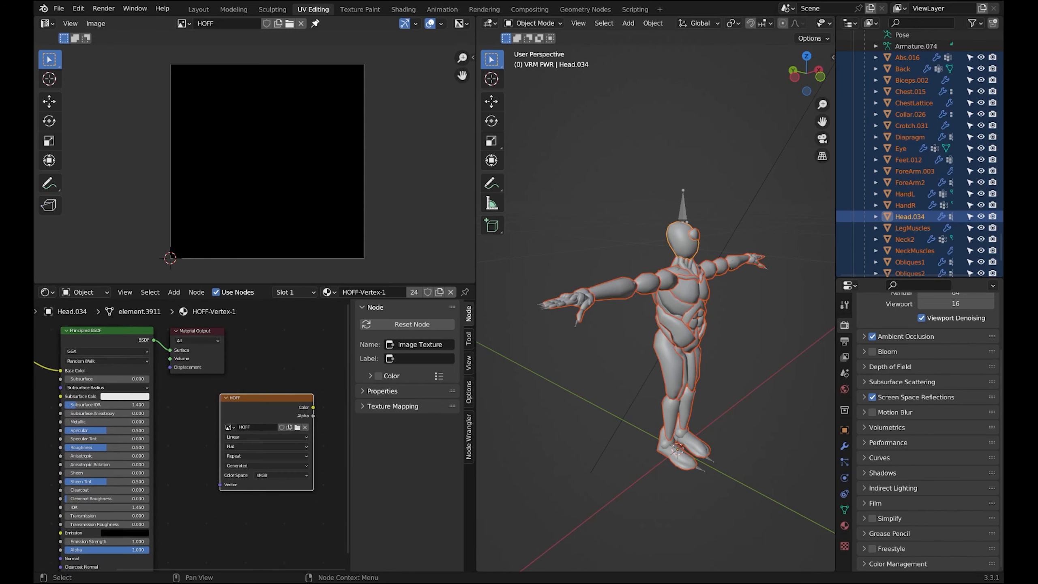
scroll(211, 444, up, 1)
- Switch the scene's render engine to Cycles and set its rendering device to CPU
scroll(928, 429, up, 4)
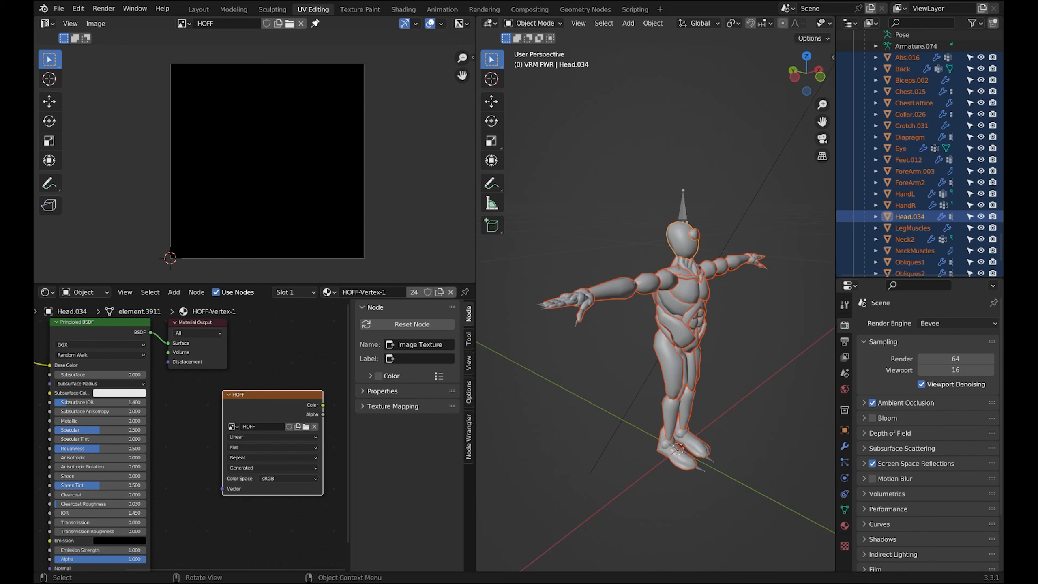
click(940, 324)
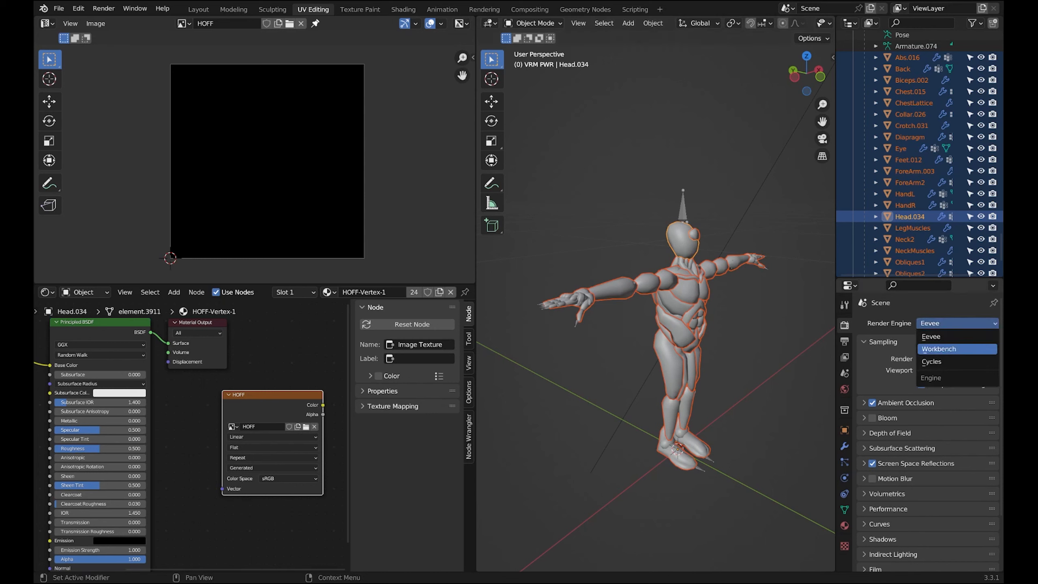
click(936, 361)
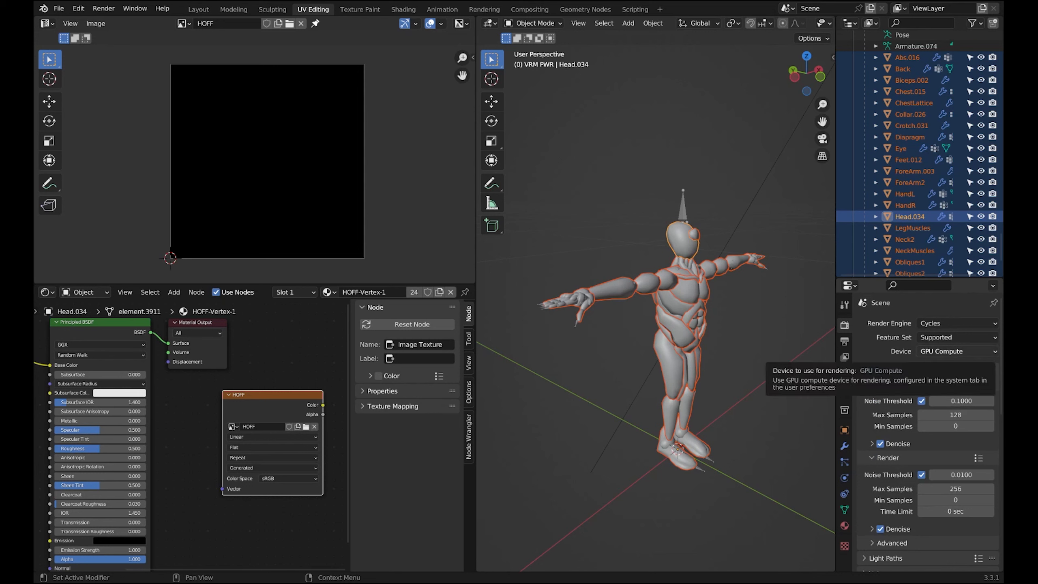
scroll(927, 429, down, 1)
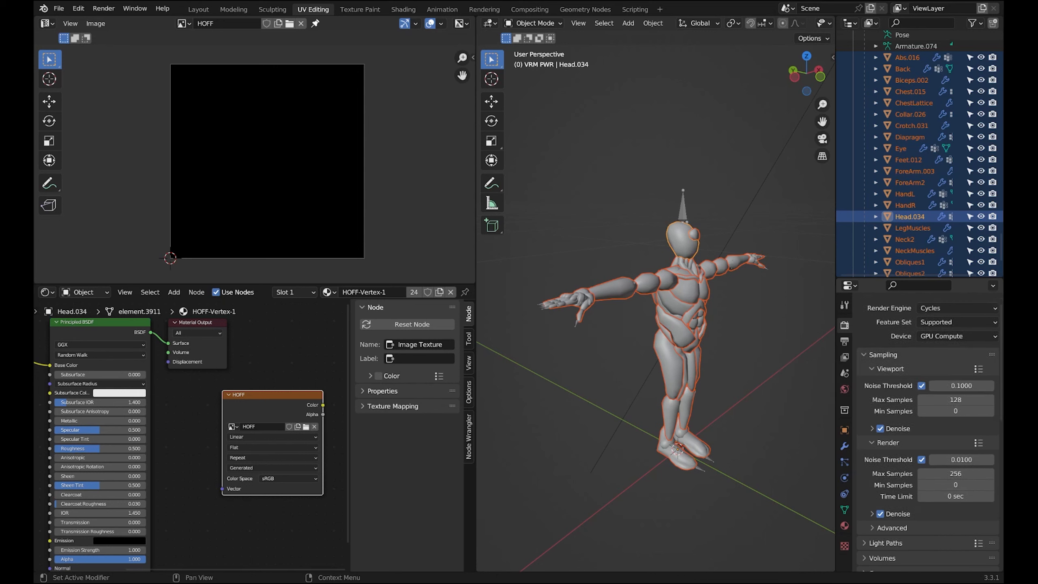
scroll(927, 429, down, 12)
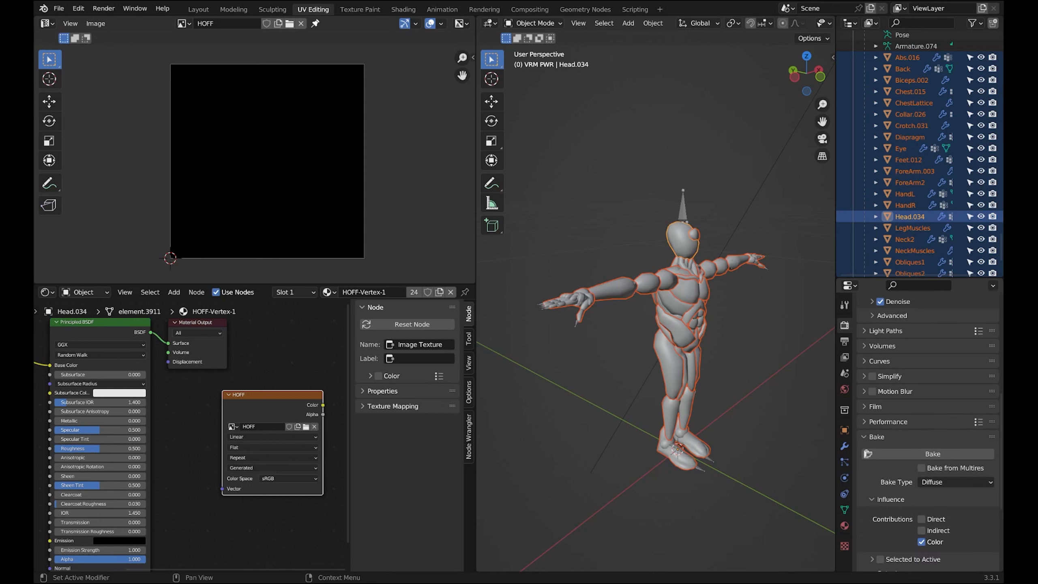
scroll(928, 429, up, 3)
scroll(928, 430, up, 8)
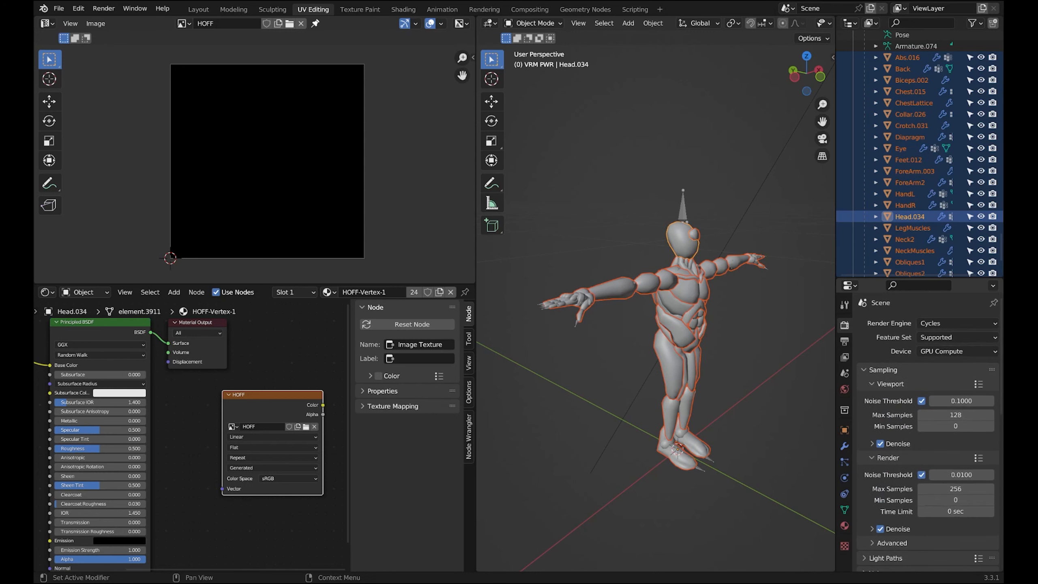
click(940, 351)
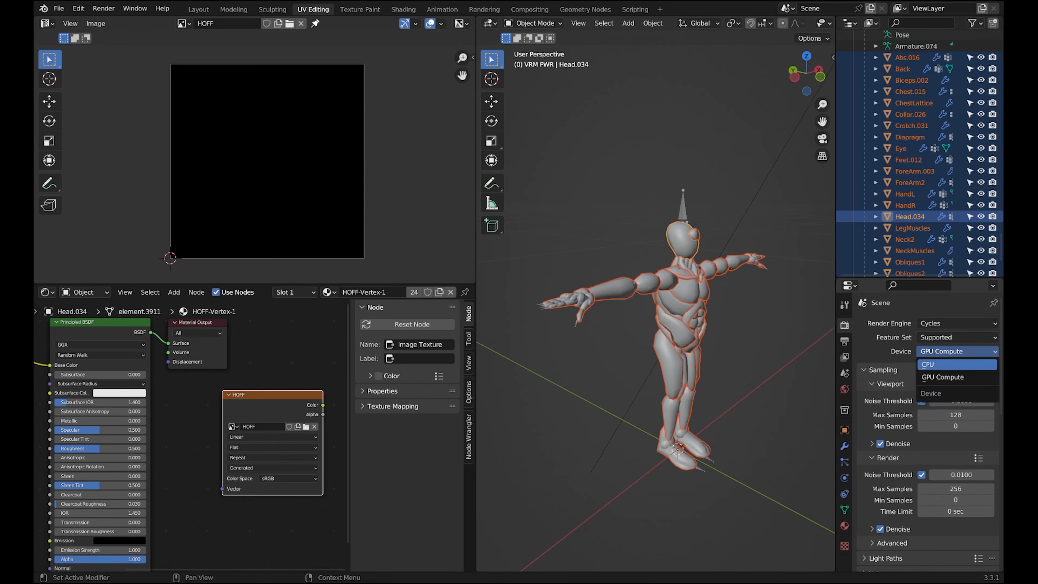
click(926, 364)
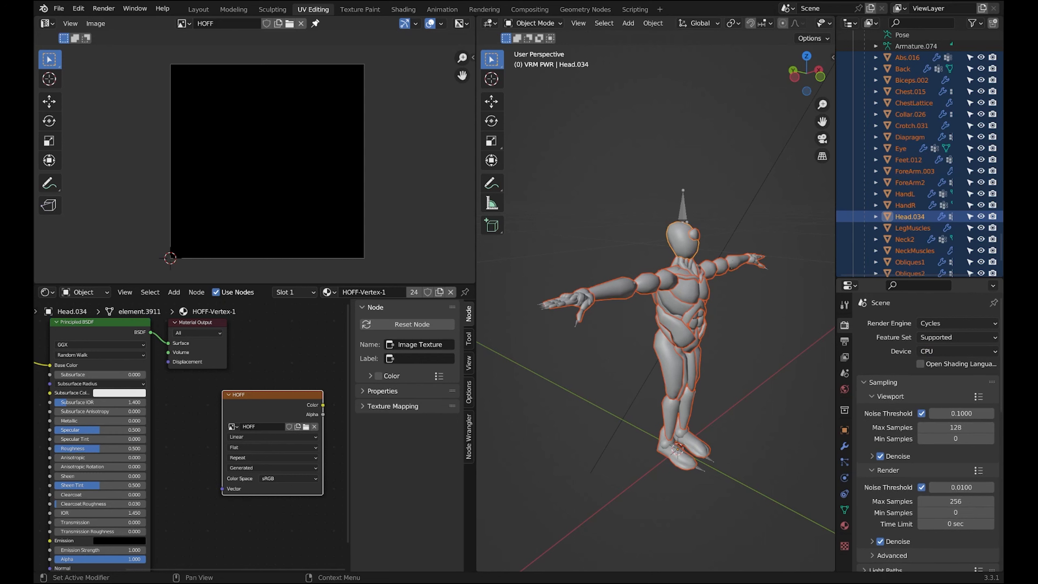
- Review the Cycles viewport and render sampling settings and the bake settings
scroll(927, 435, down, 6)
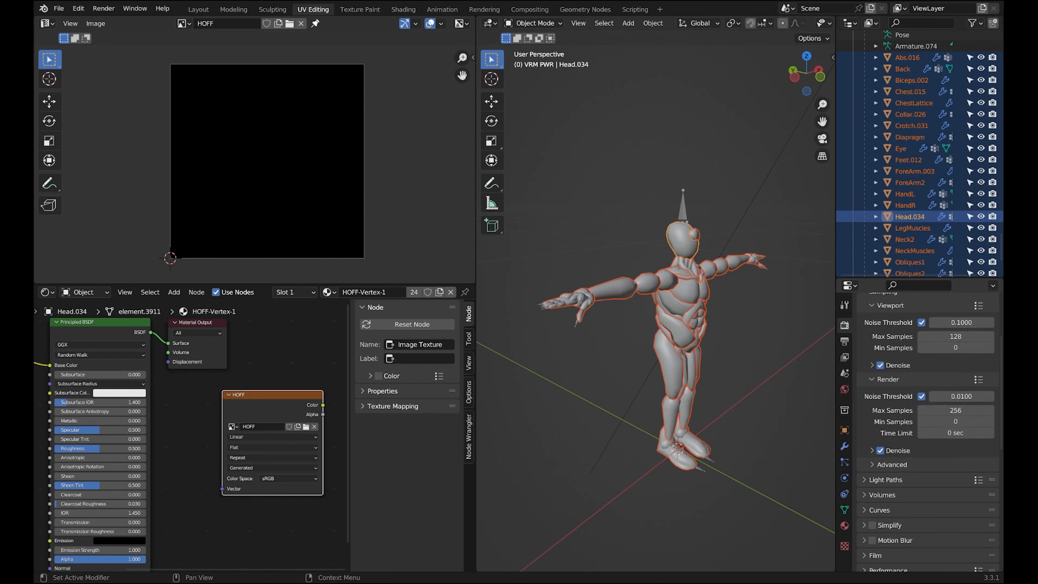
scroll(928, 435, down, 4)
scroll(928, 435, up, 5)
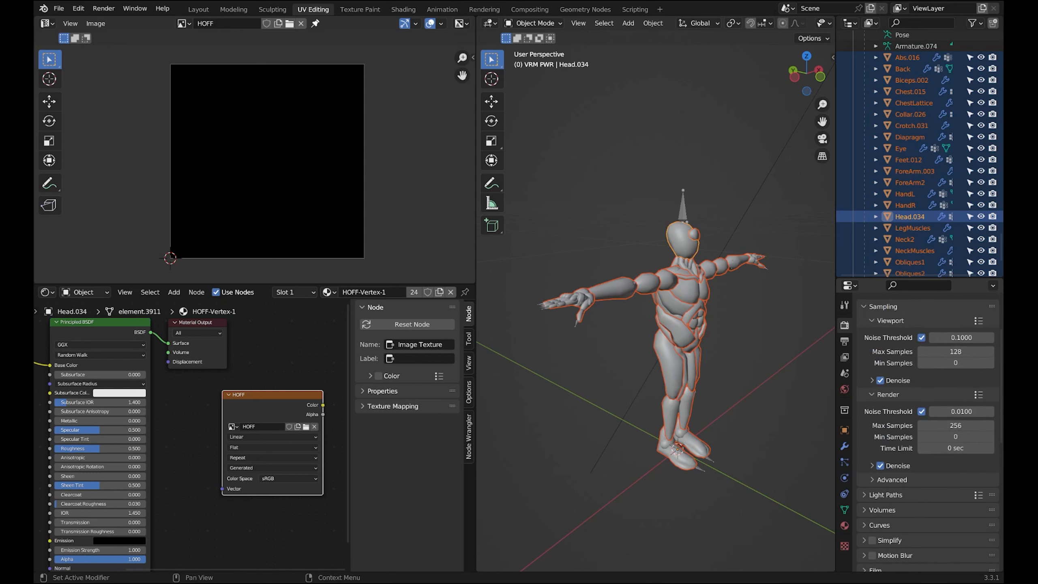
scroll(927, 436, down, 7)
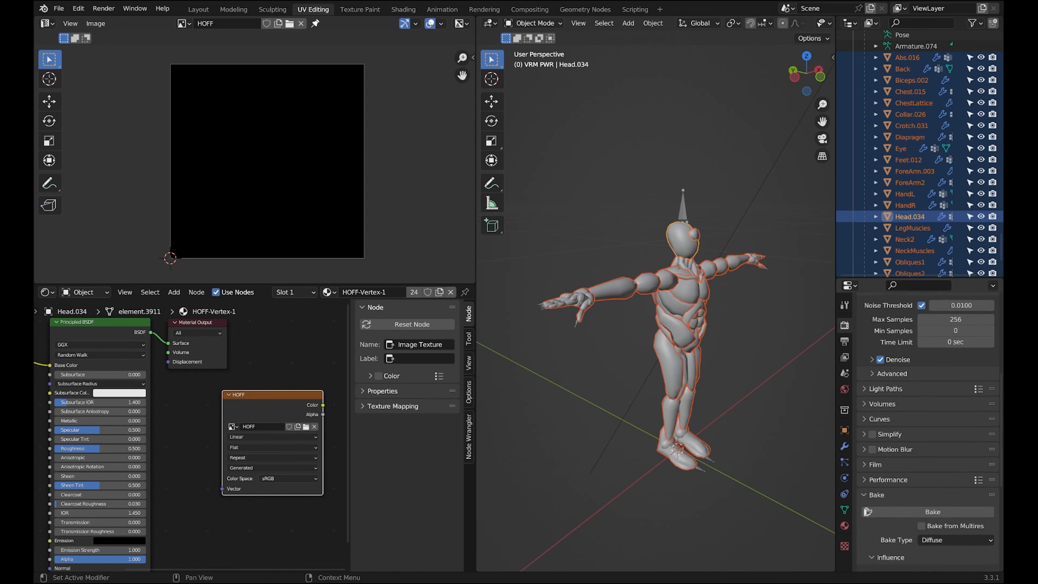
scroll(927, 435, up, 8)
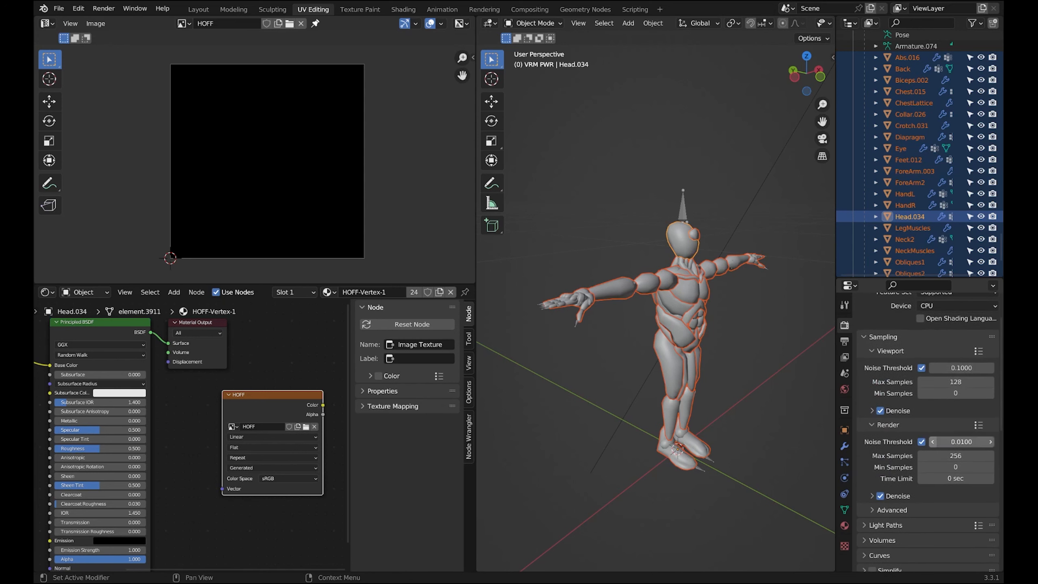
scroll(956, 442, down, 5)
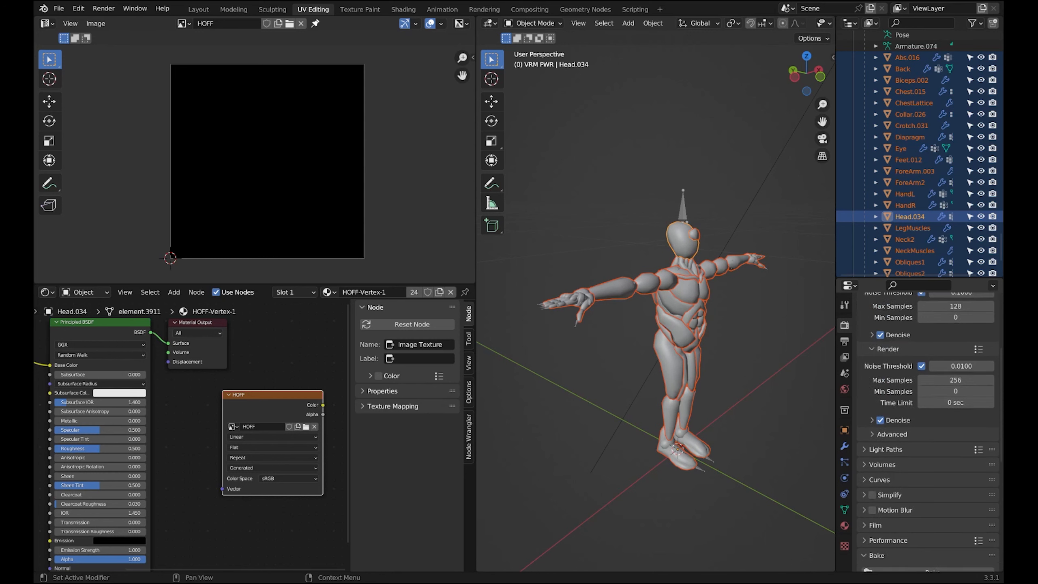
scroll(955, 345, down, 3)
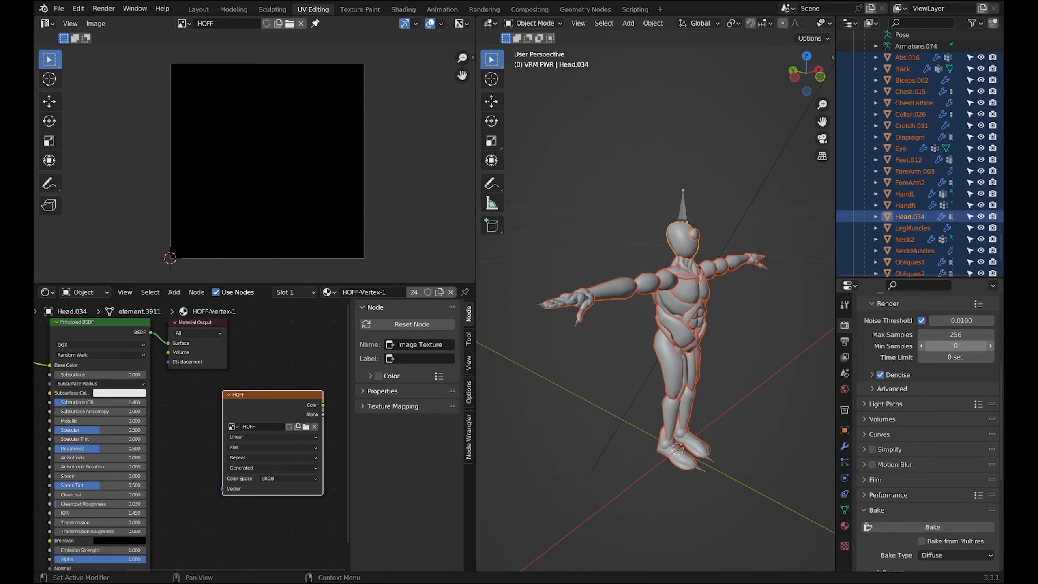
scroll(927, 429, down, 2)
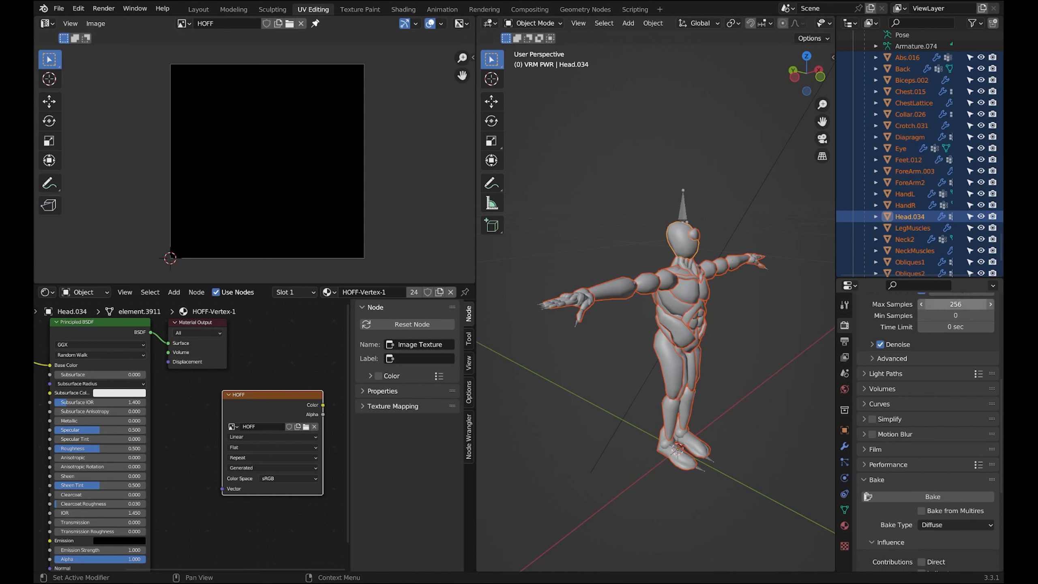
scroll(955, 304, down, 5)
scroll(932, 405, down, 1)
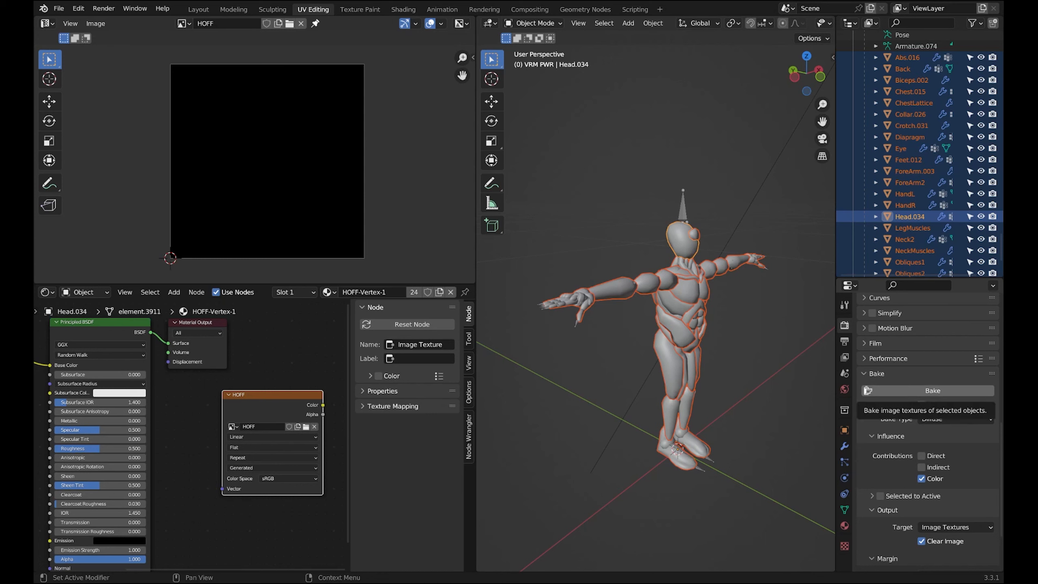
- Bake the selected body meshes onto the HOFF image with bake type Diffuse, only the Color contribution and Image Textures as target
click(947, 418)
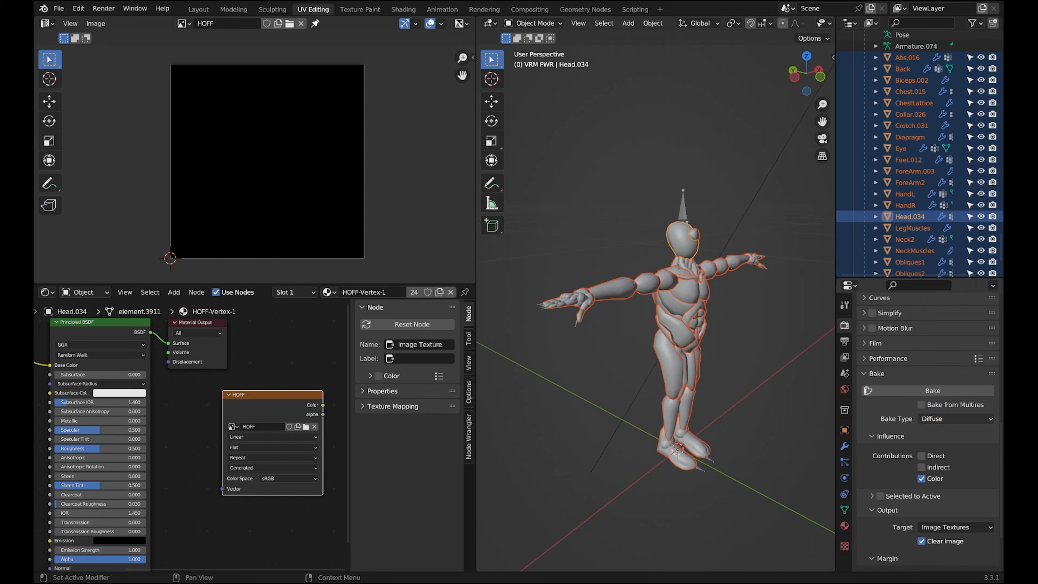
click(955, 419)
click(955, 419)
click(889, 436)
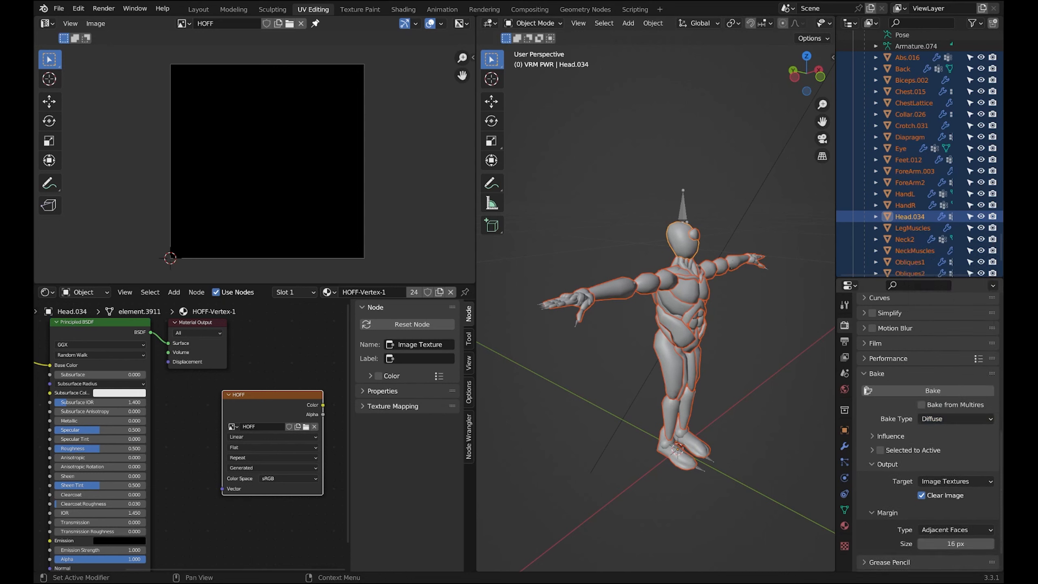
scroll(928, 431, down, 2)
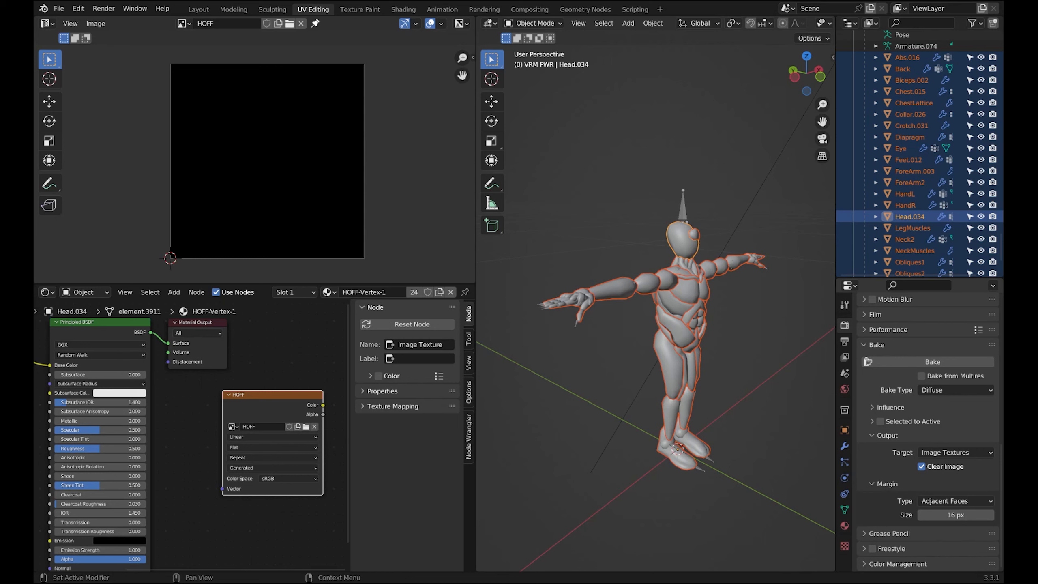
scroll(927, 432, up, 2)
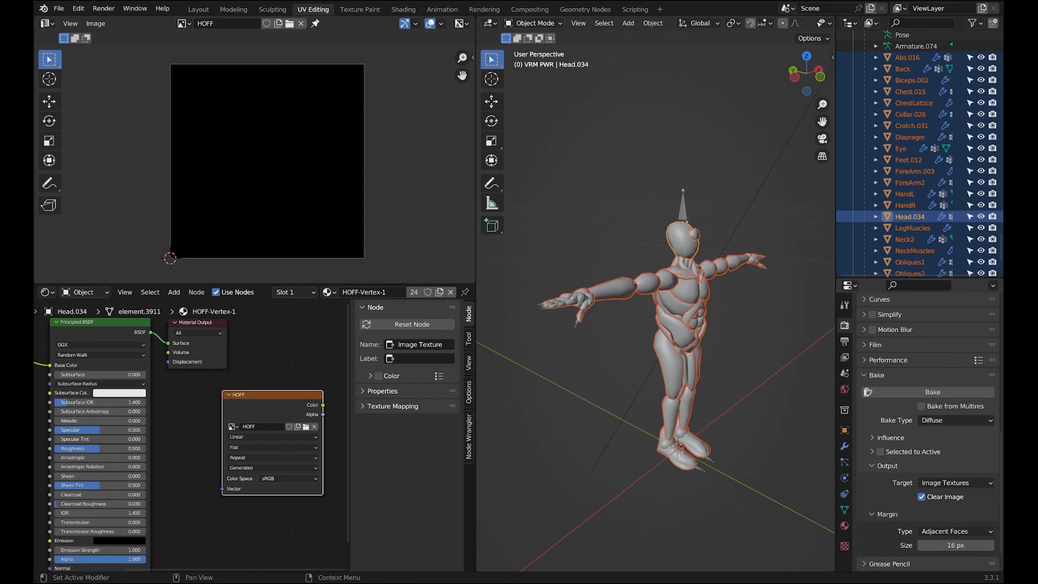
click(889, 437)
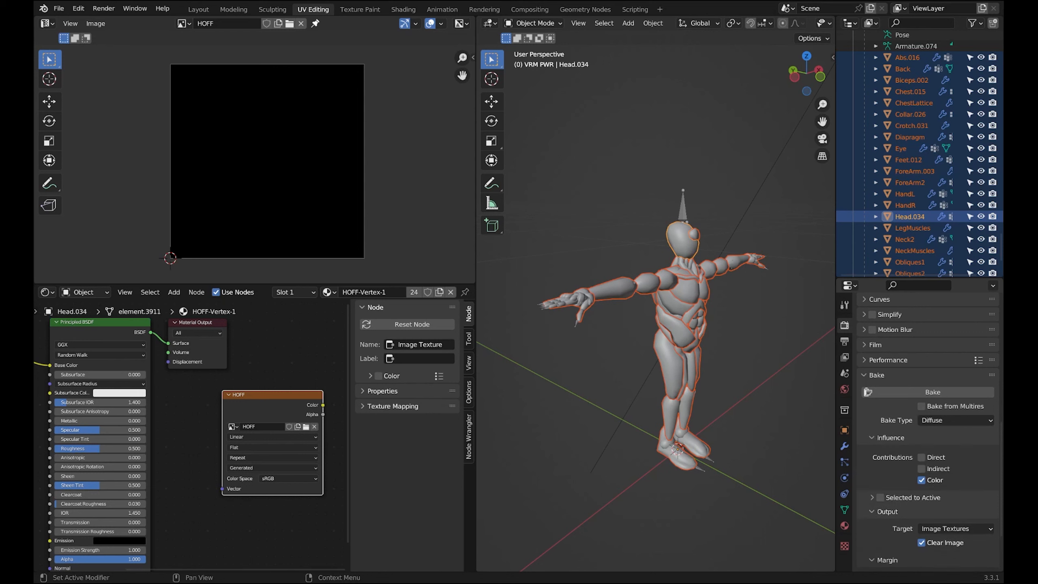
click(890, 437)
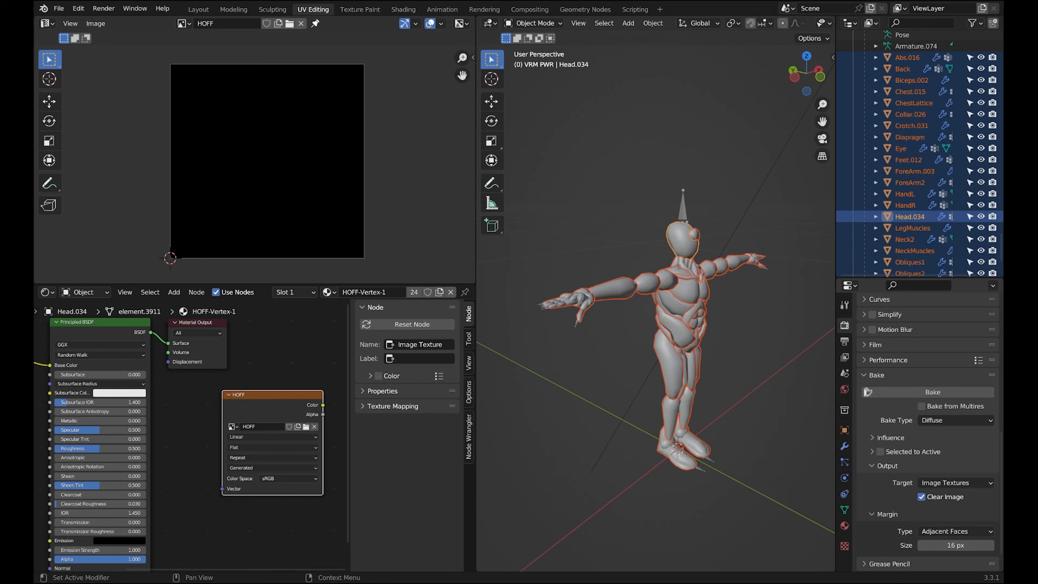
scroll(886, 437, down, 1)
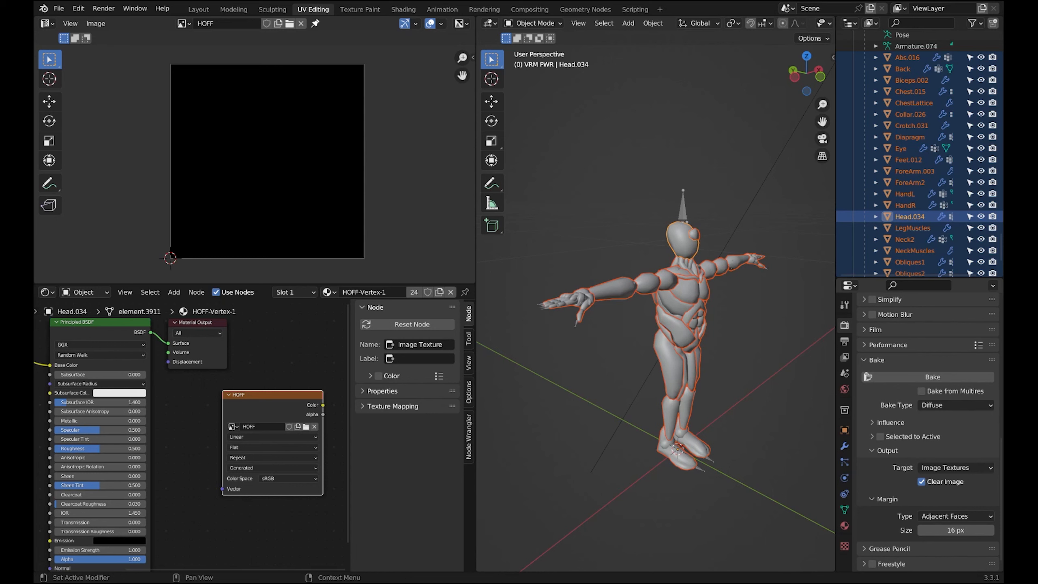
click(933, 377)
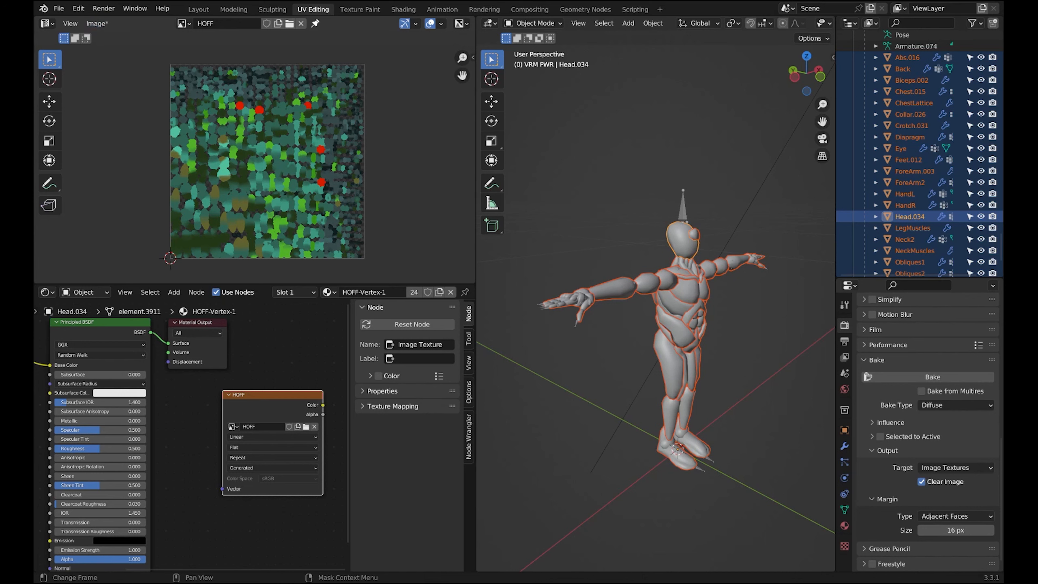
- Save the baked HOFF image to a file
click(97, 23)
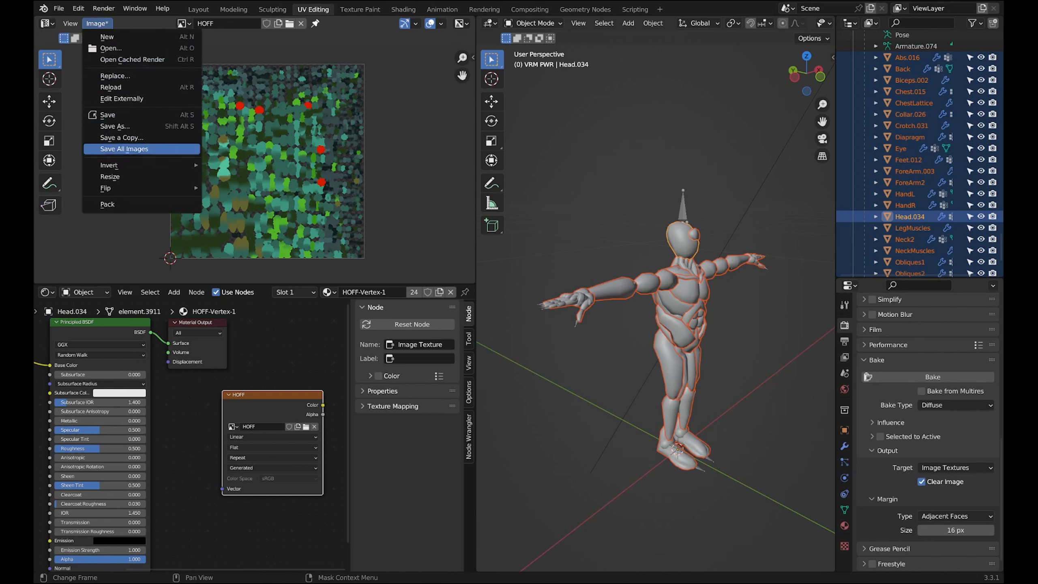
click(119, 126)
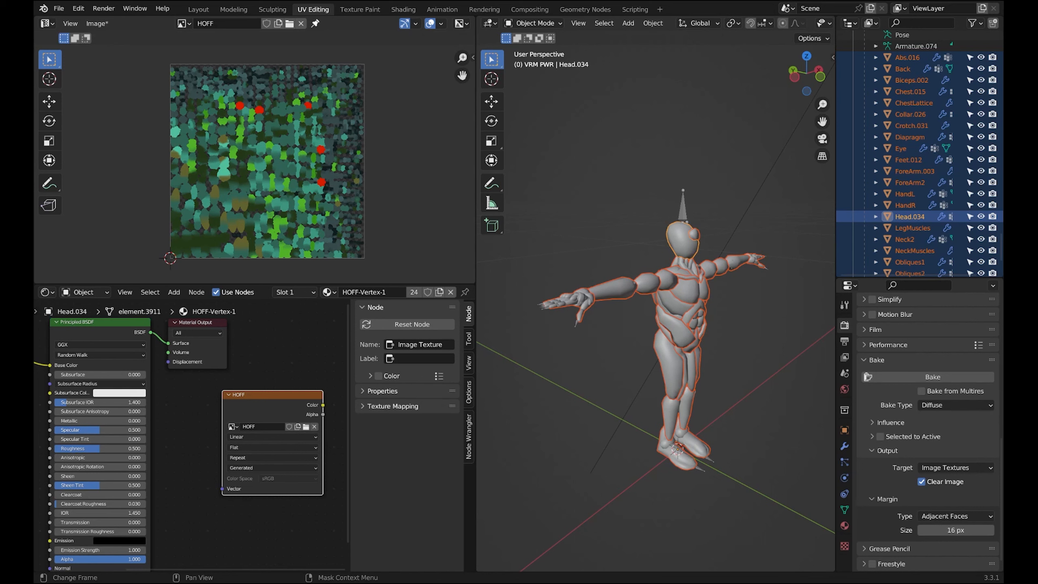
key(alt+s)
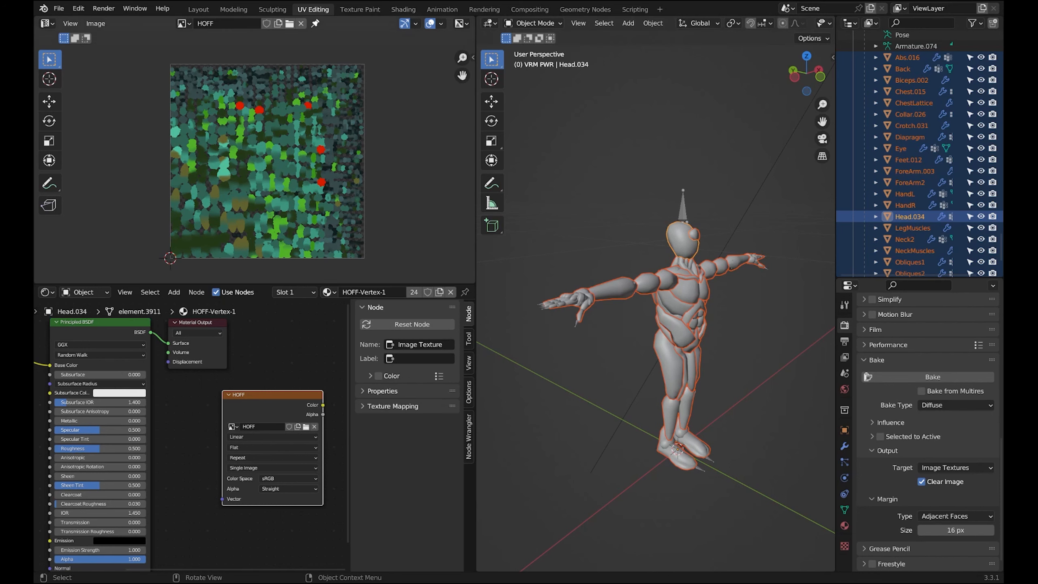
- In the Layout workspace, deselect all objects and duplicate the VRM-000 collection with its contents
click(199, 9)
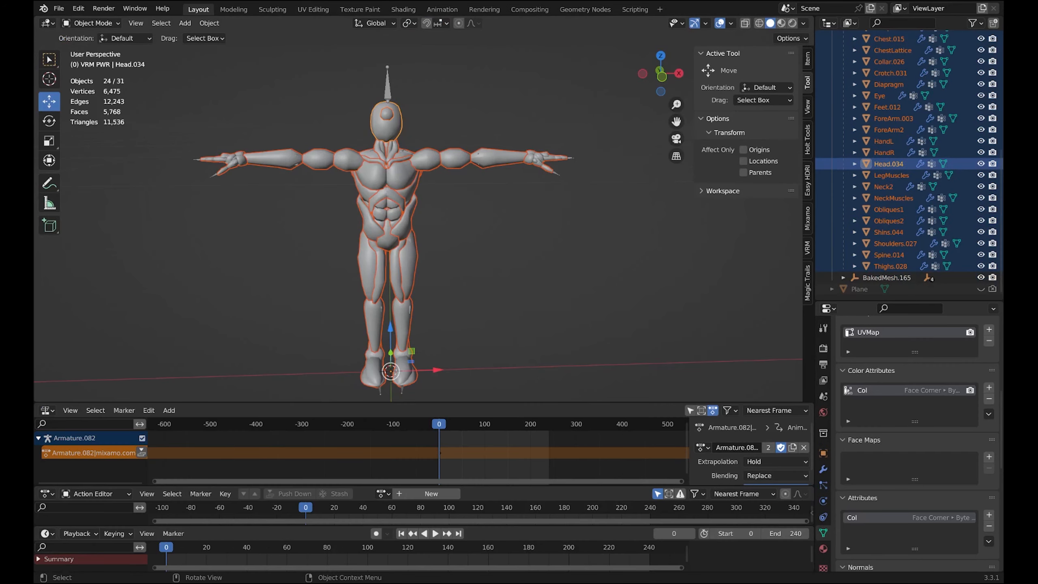
scroll(409, 225, down, 3)
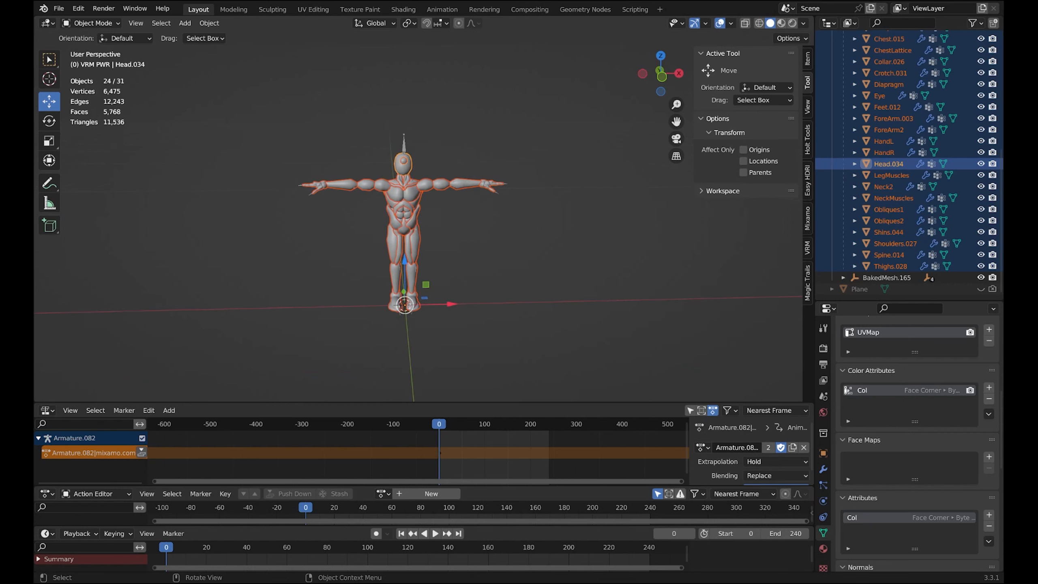
scroll(890, 186, up, 2)
scroll(890, 186, up, 5)
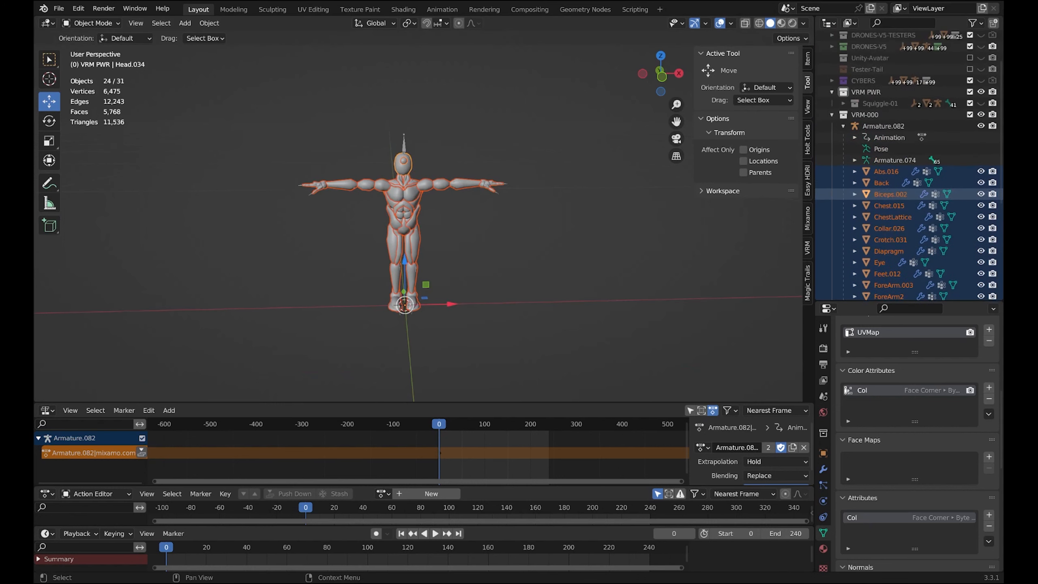
click(831, 115)
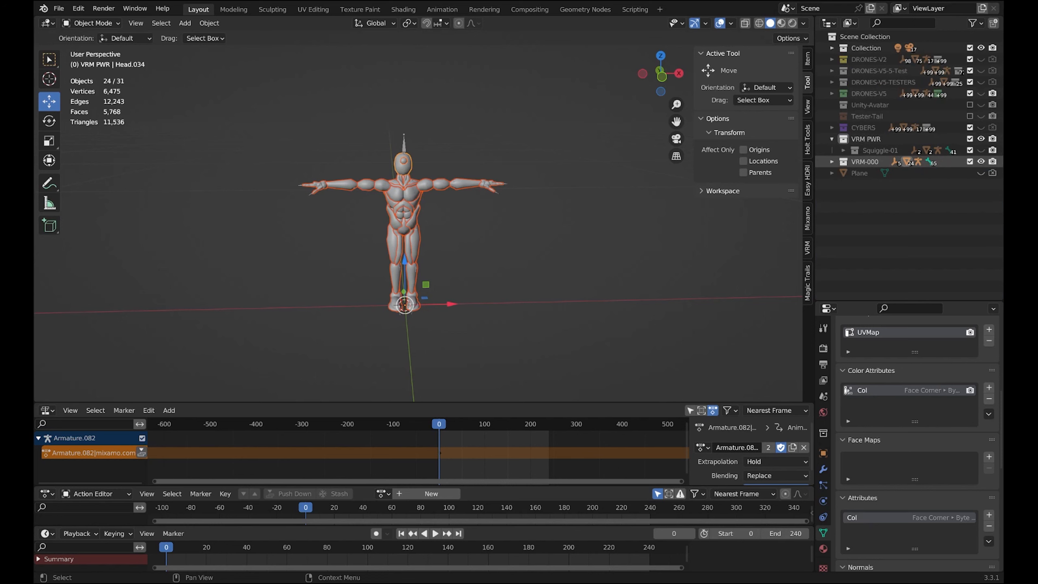
click(831, 161)
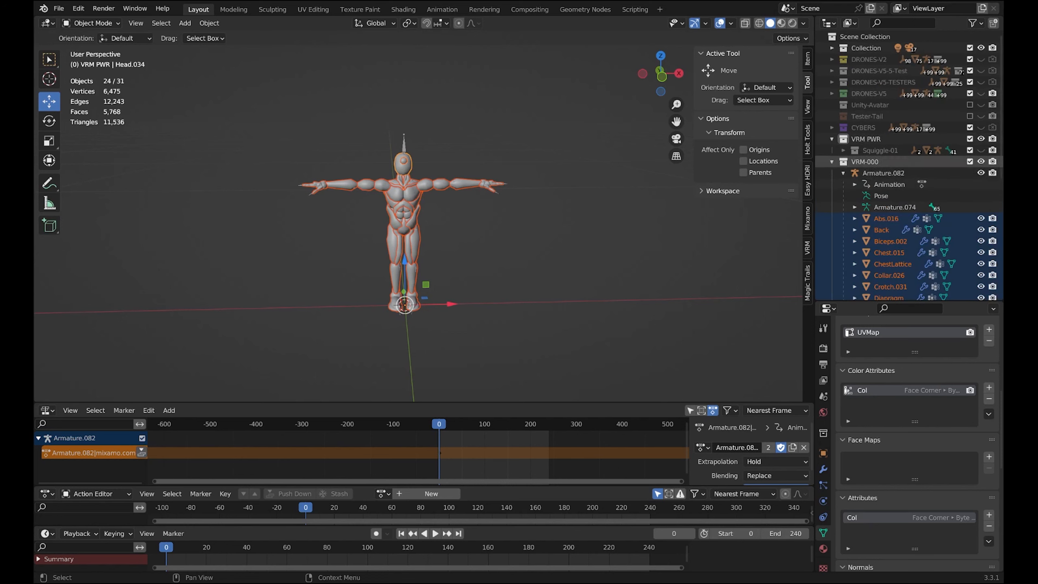
click(832, 162)
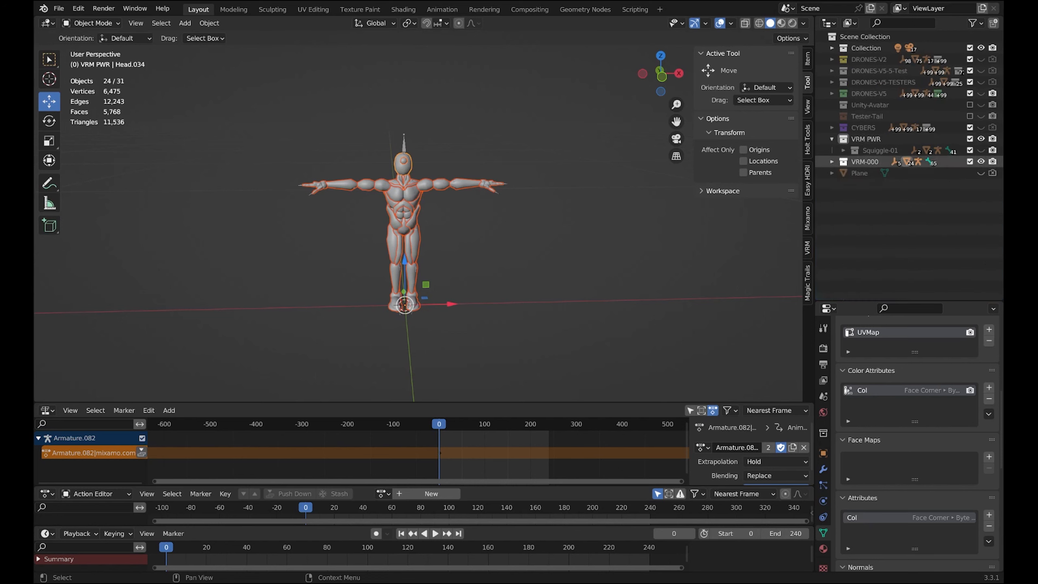
key(alt+a)
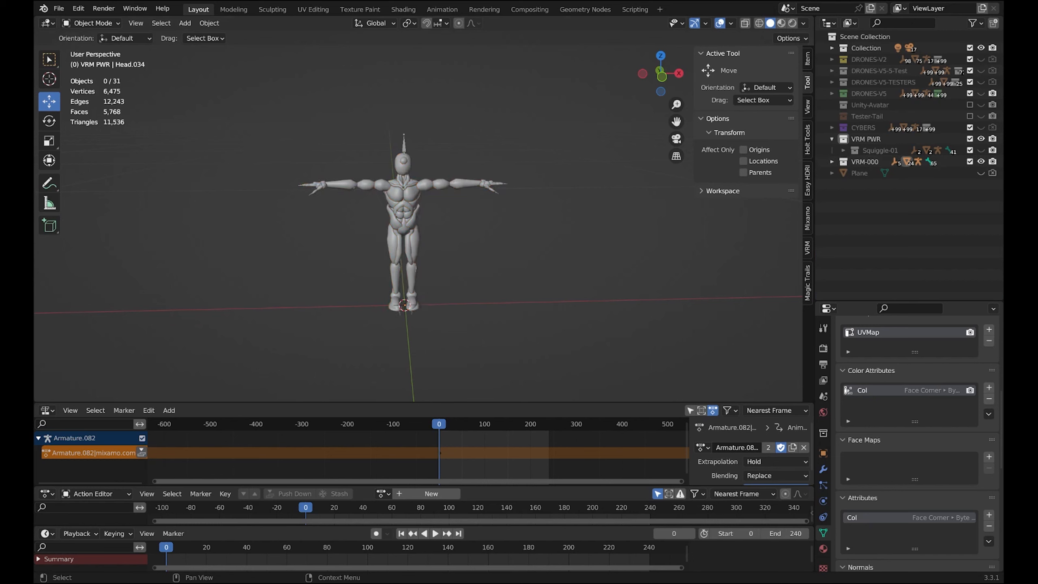
click(843, 161)
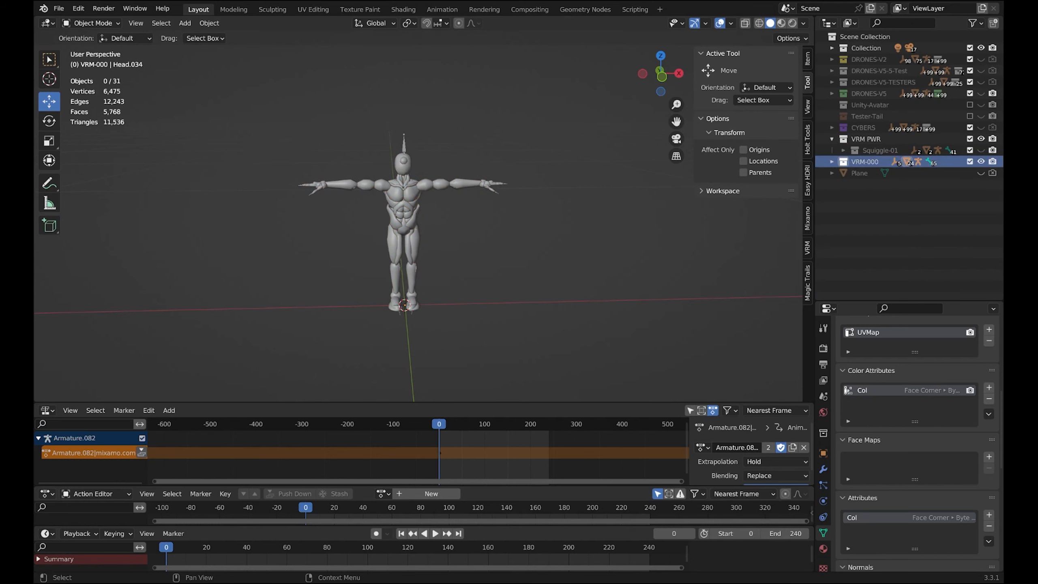
right_click(843, 161)
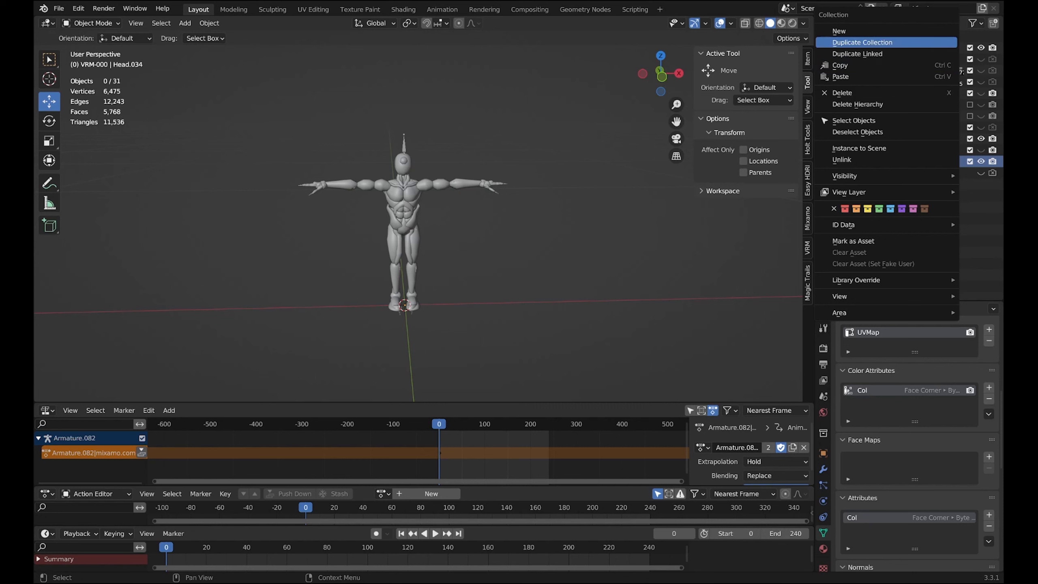
click(862, 42)
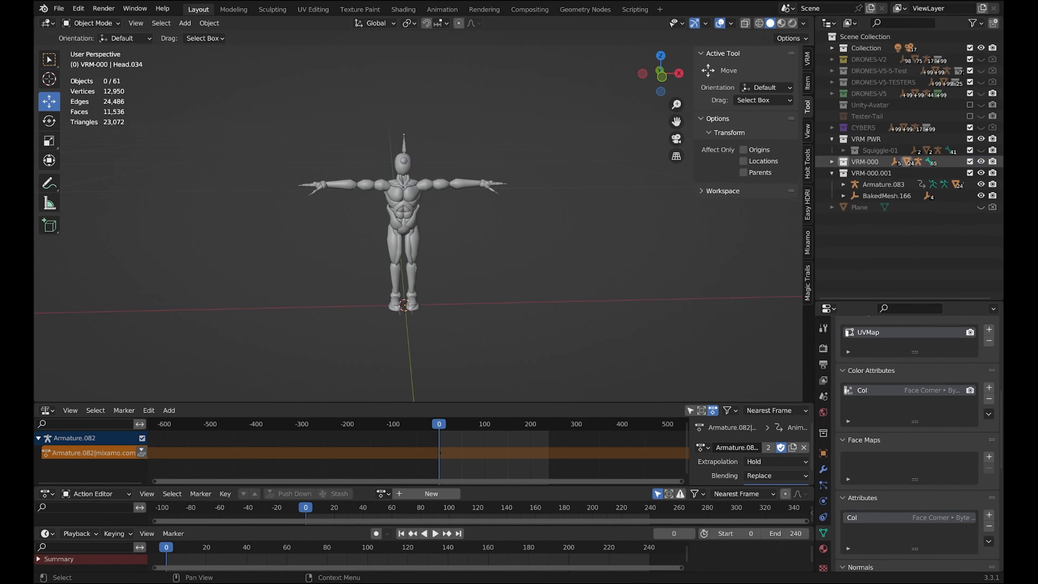
- Hide the original VRM-000 collection in the viewport, keeping the duplicated collection visible
click(831, 162)
scroll(899, 195, down, 2)
scroll(899, 195, down, 6)
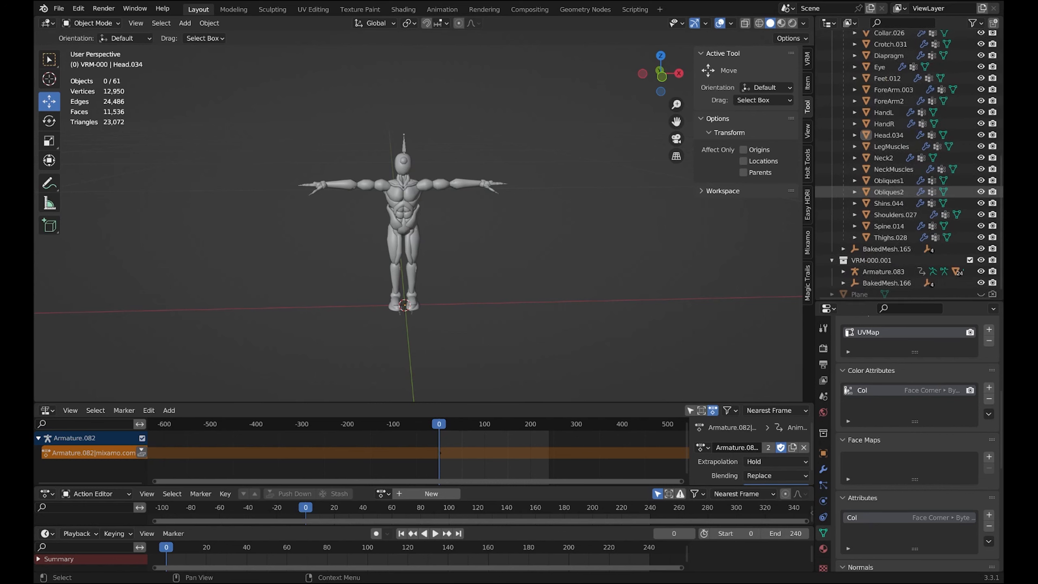
scroll(899, 194, up, 2)
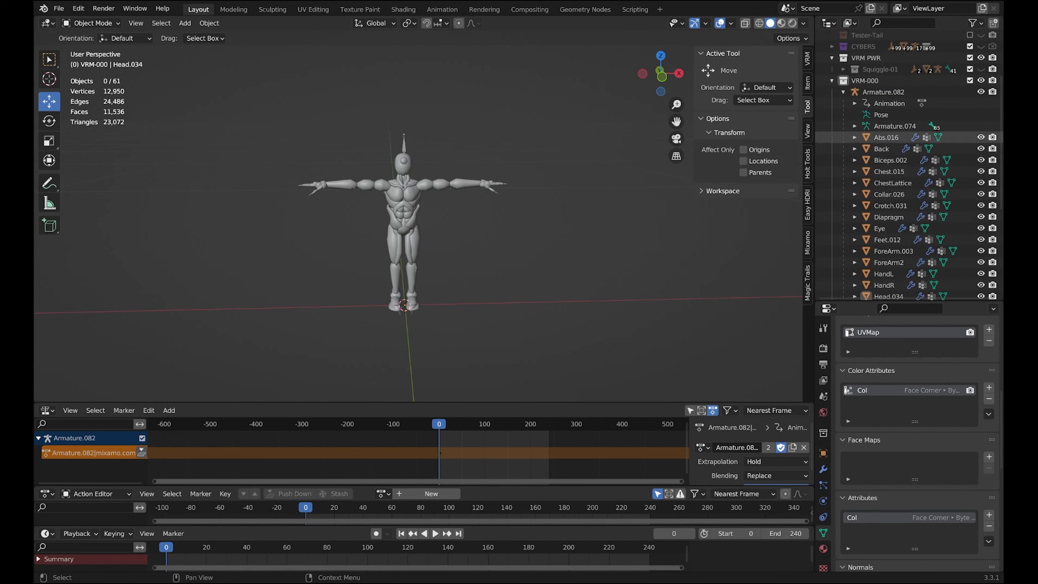
click(831, 81)
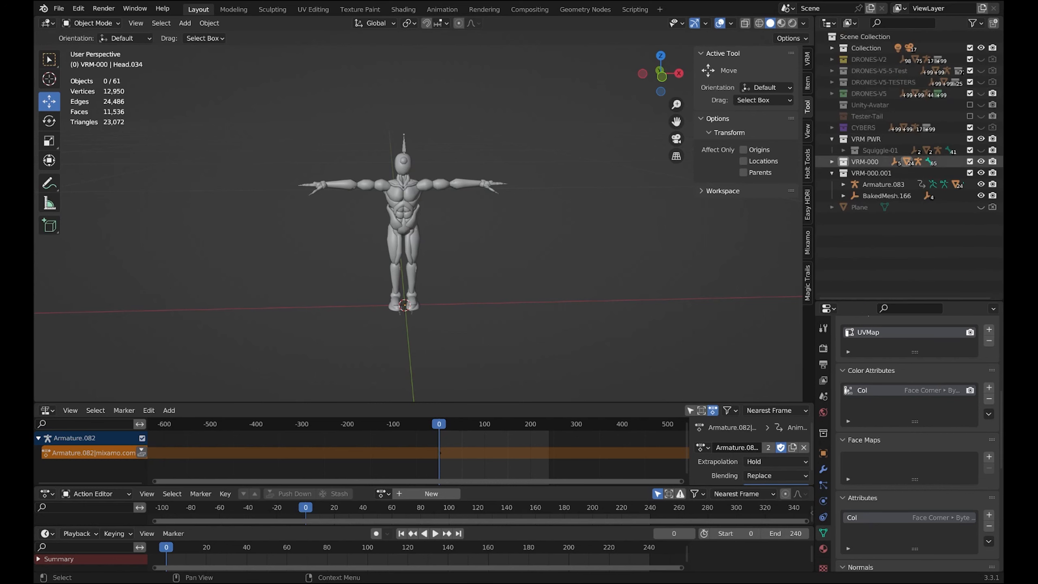
click(980, 161)
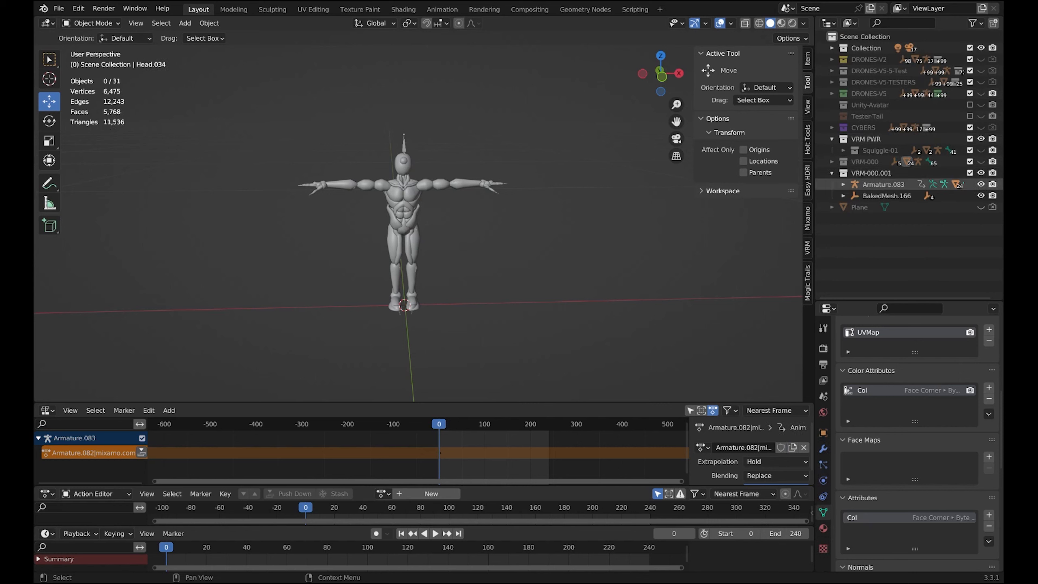
click(980, 173)
click(980, 173)
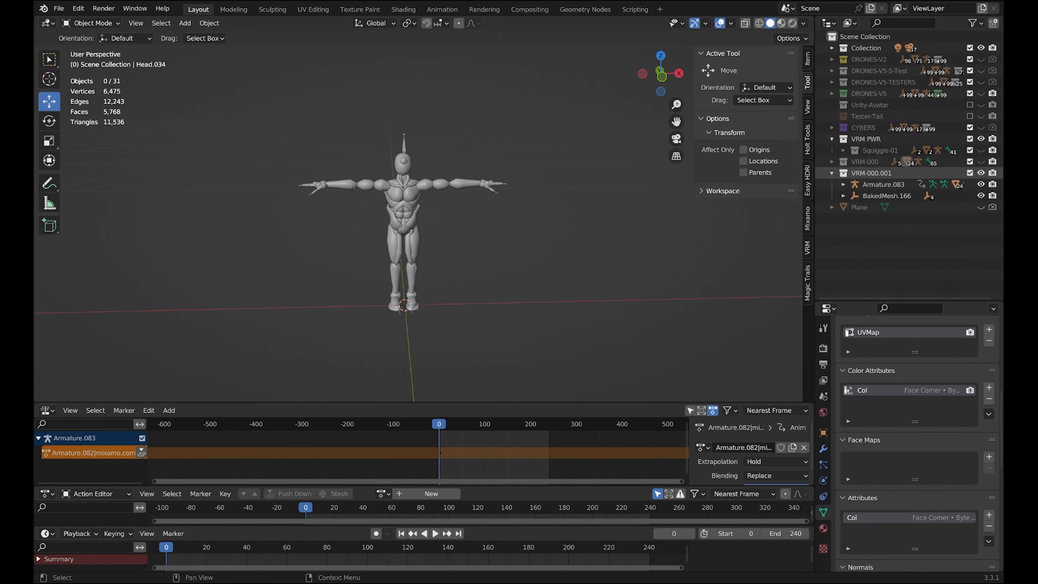
- Rename the duplicated collection as VRM-000-Tester
click(871, 173)
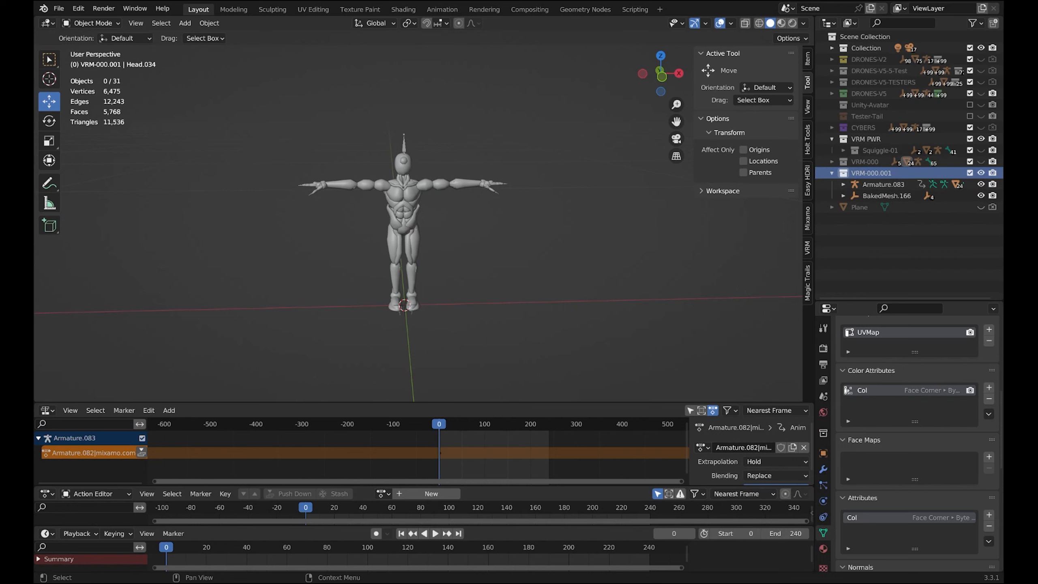
key(F2)
key(End)
key(BackSpace)
key(BackSpace)
key(BackSpace)
key(BackSpace)
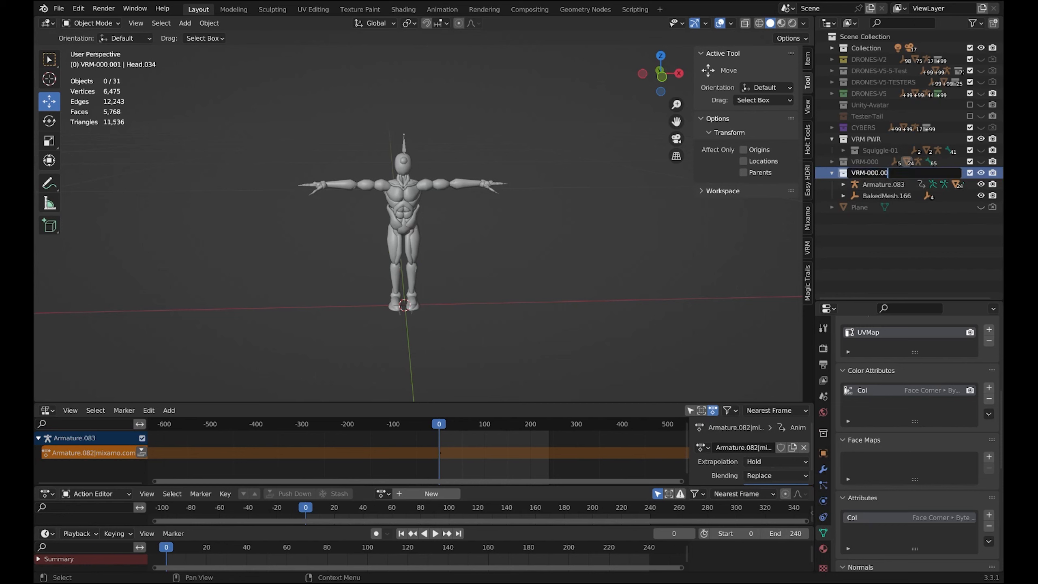
text(-Tester)
key(Return)
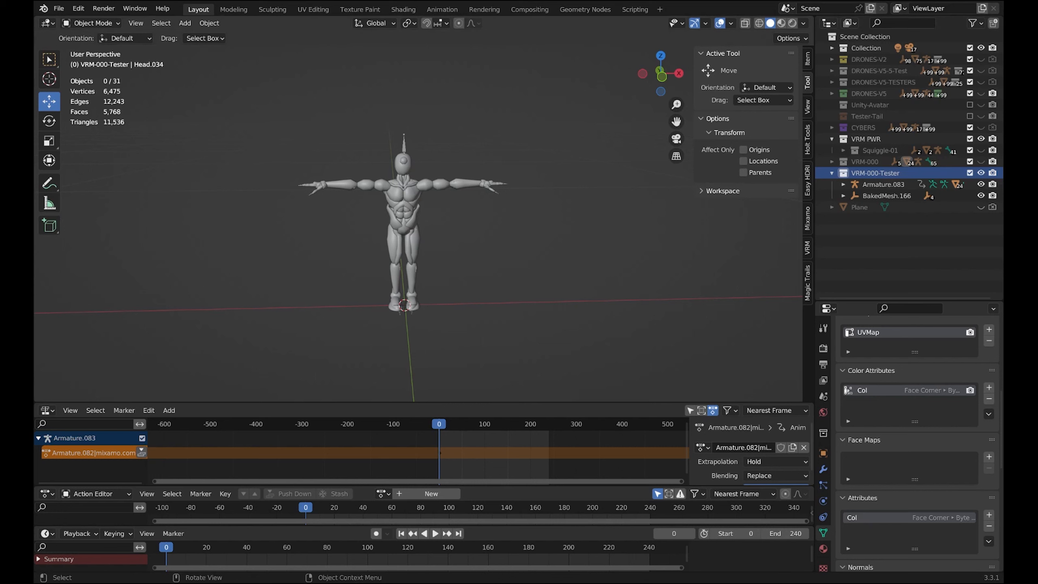
- Select the duplicated avatar's head and, in the Shading workspace, make a separate copy of its HOFF-Vertex-1 material
click(409, 194)
click(424, 184)
click(458, 217)
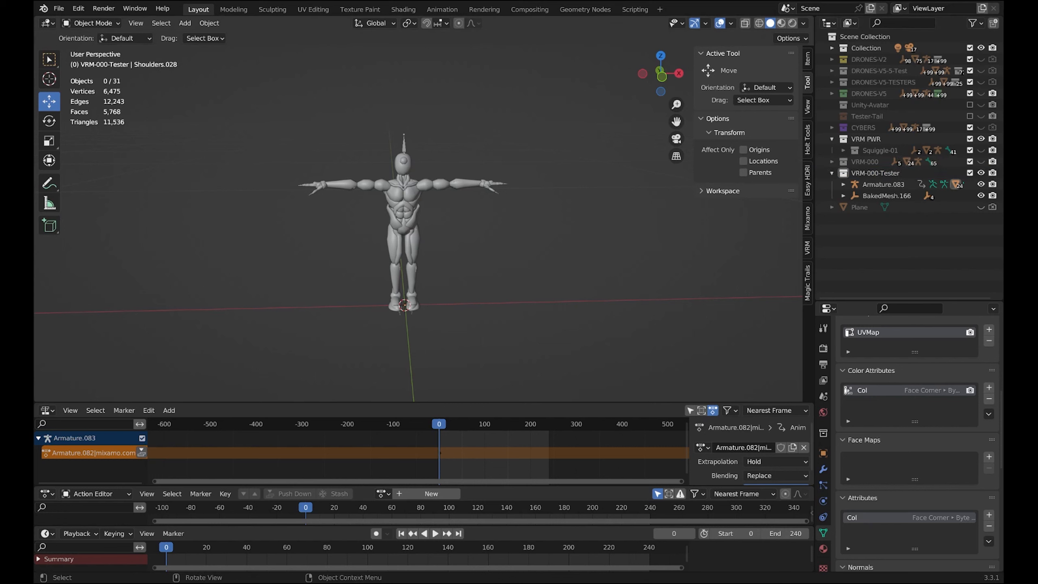
click(403, 162)
click(403, 9)
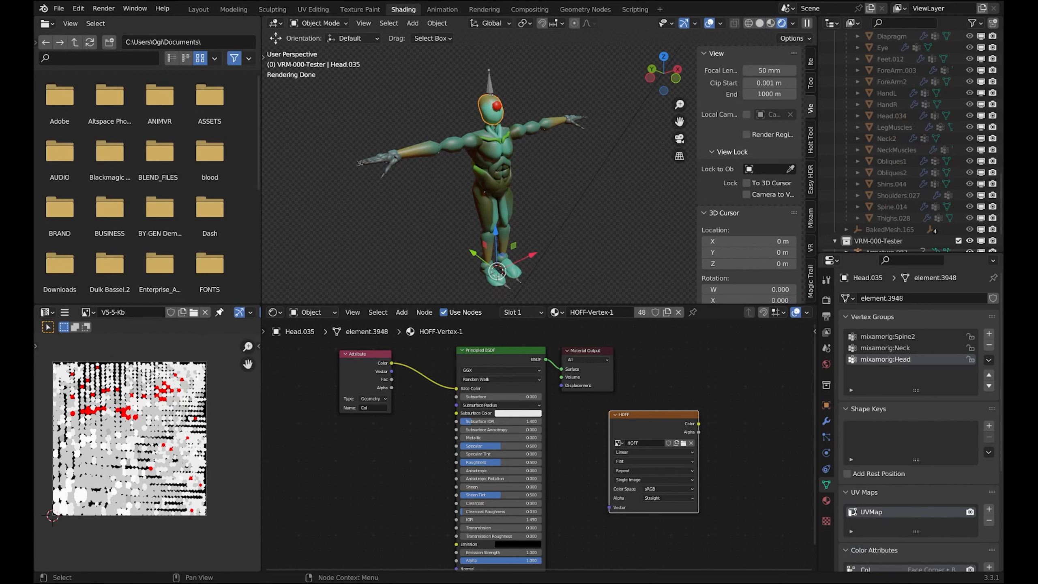
middle_drag(576, 453, 587, 458)
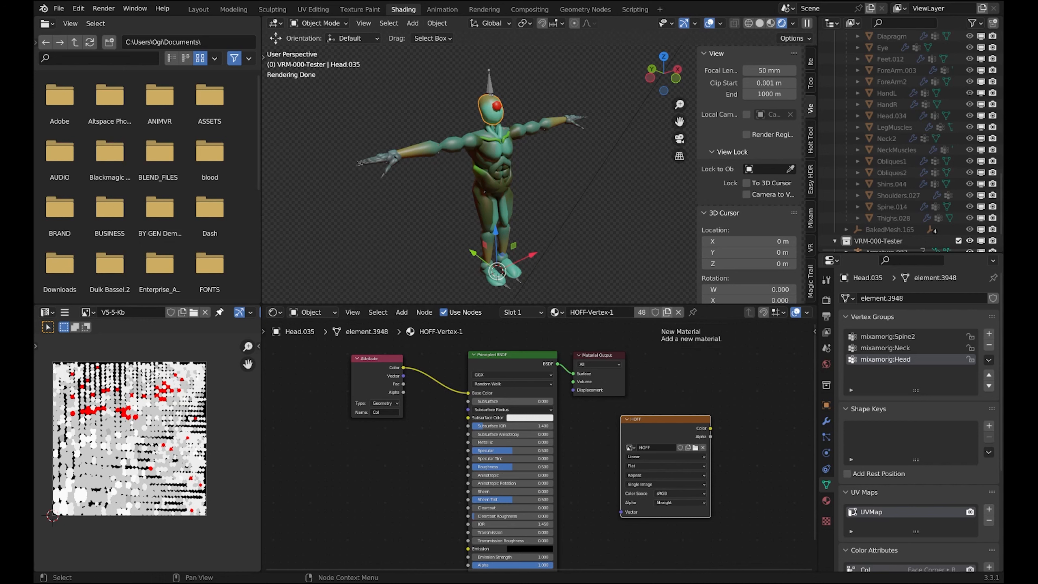
click(667, 312)
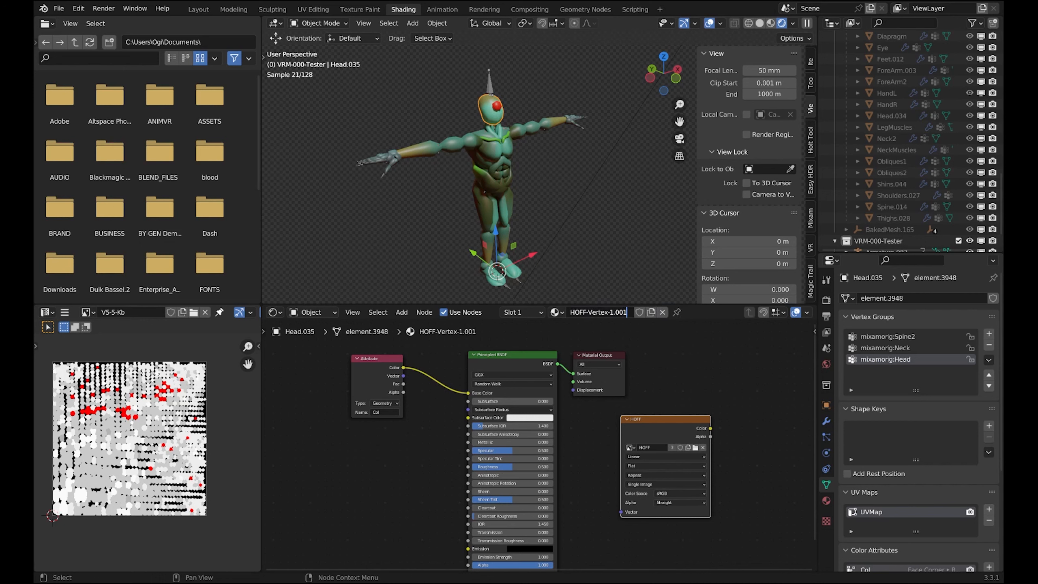
- Name the head's copied material HOFF-Tester
key(BackSpace)
key(BackSpace)
key(BackSpace)
key(BackSpace)
key(BackSpace)
key(BackSpace)
key(BackSpace)
key(BackSpace)
key(BackSpace)
key(BackSpace)
key(BackSpace)
key(BackSpace)
text(Tester)
key(Return)
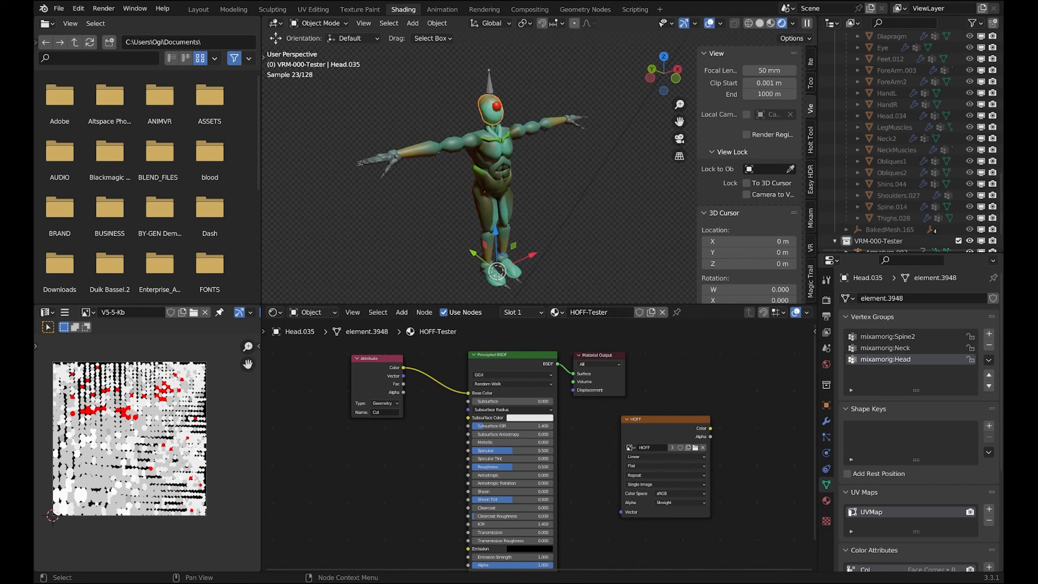
- Disconnect the Attribute node from the Principled BSDF's Base Color and move it aside to free space between them
middle_drag(511, 462, 615, 471)
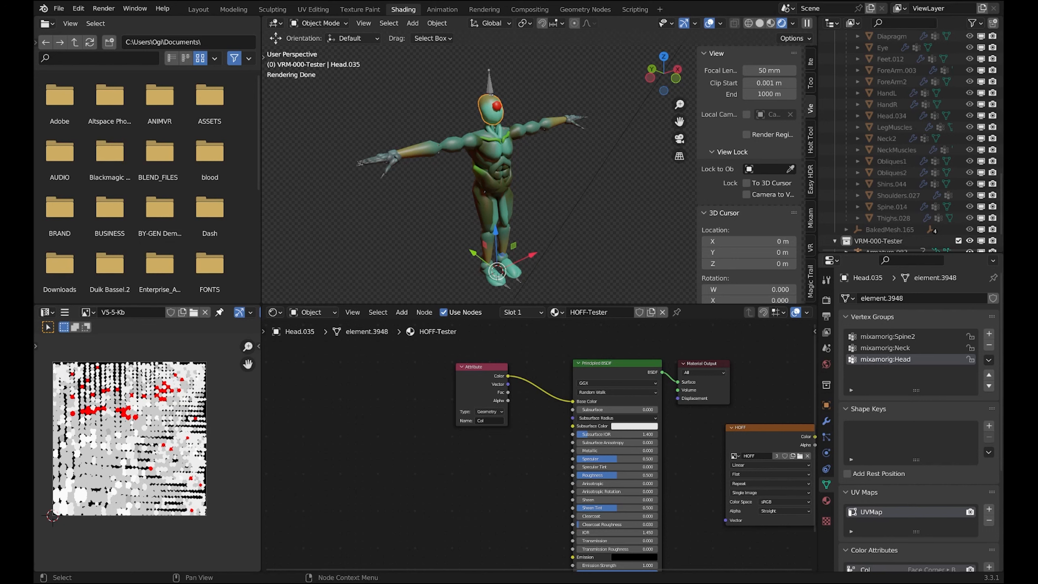
drag(572, 401, 553, 400)
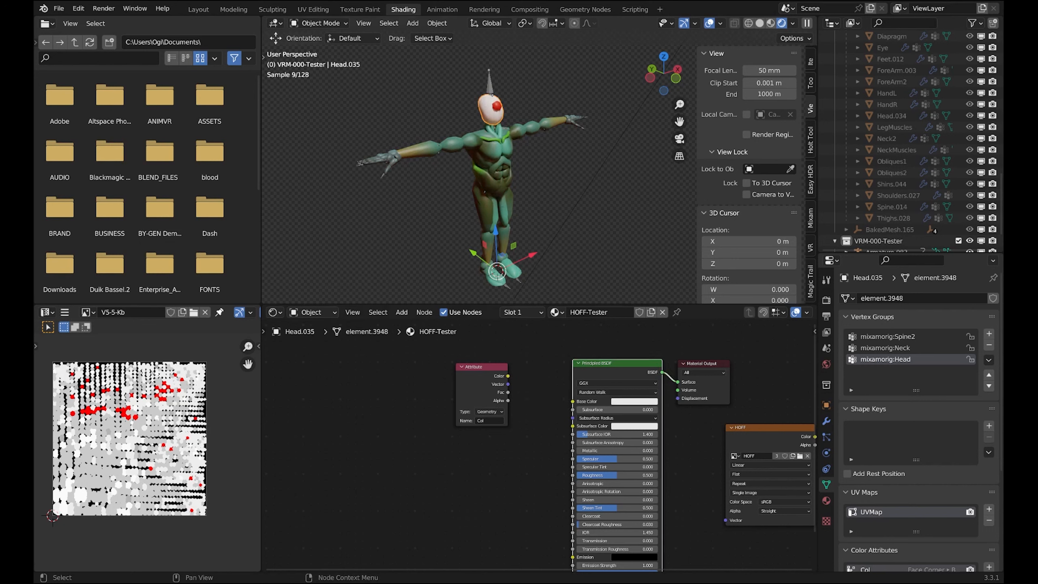
click(506, 376)
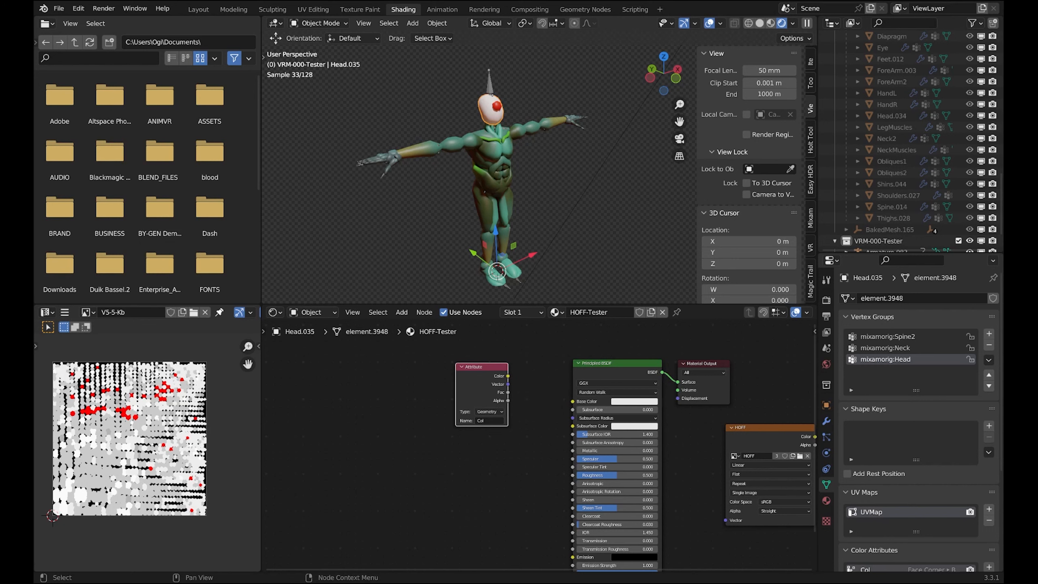
drag(480, 374, 335, 373)
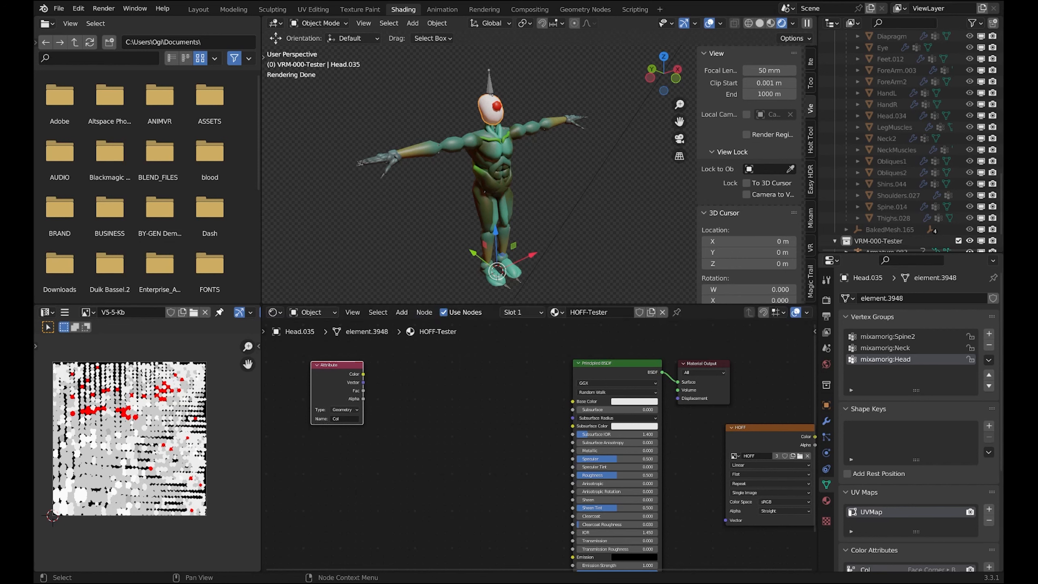
- Add an Image Texture node beside the Principled BSDF and connect its Color output to Base Color
key(shift+a)
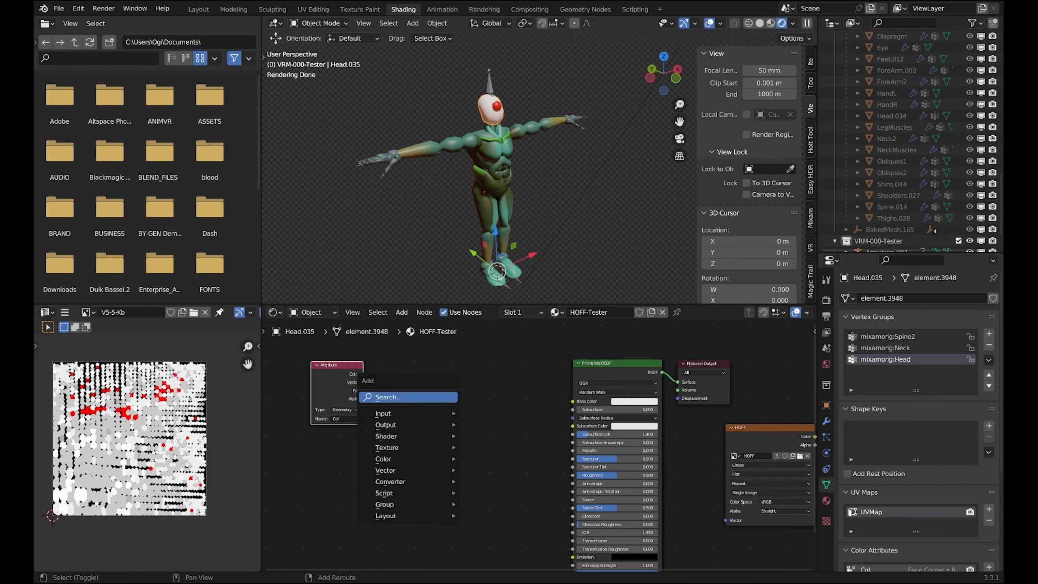
click(441, 397)
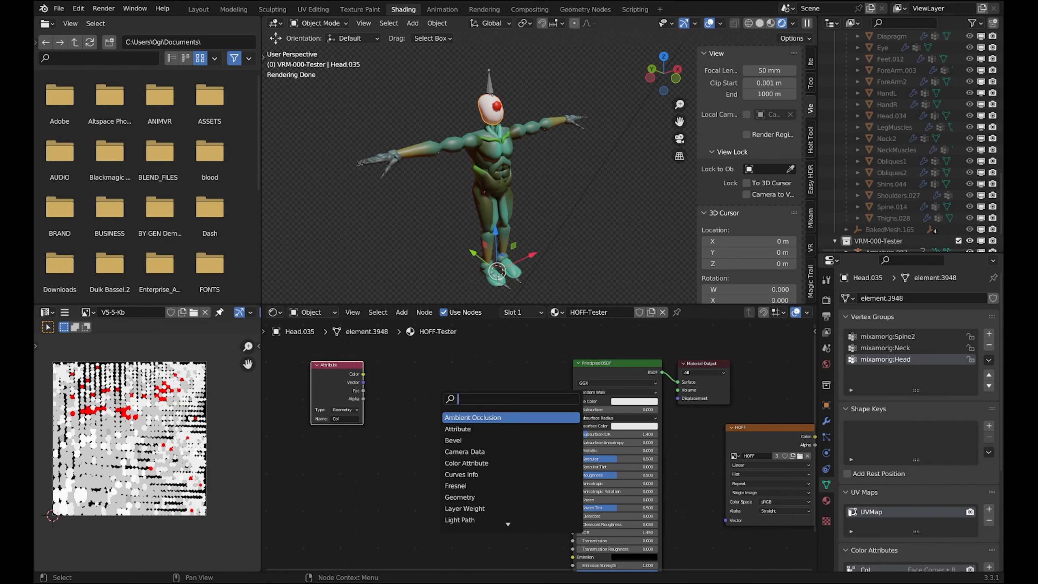
text(im)
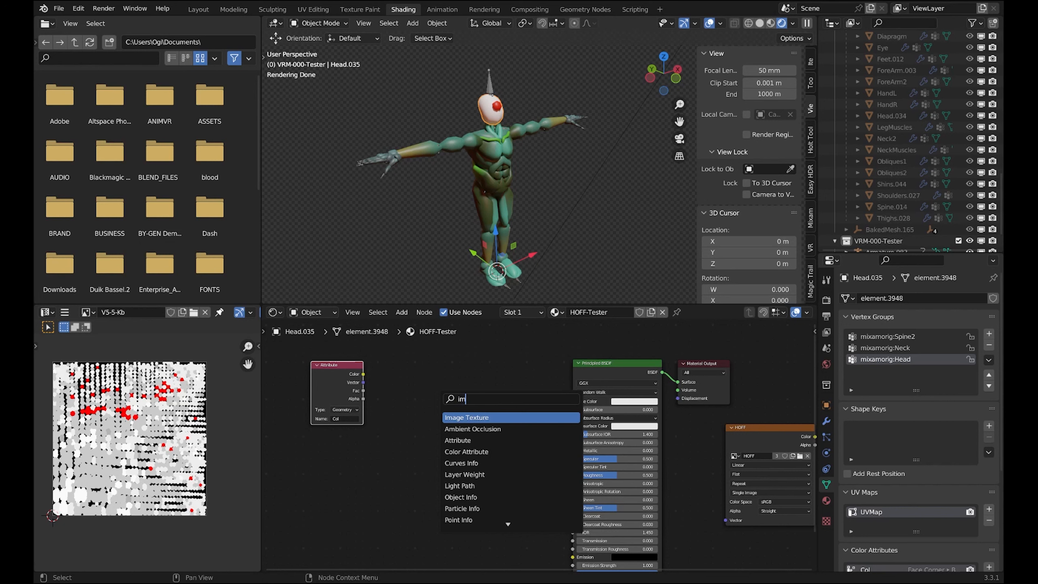
key(Return)
click(429, 379)
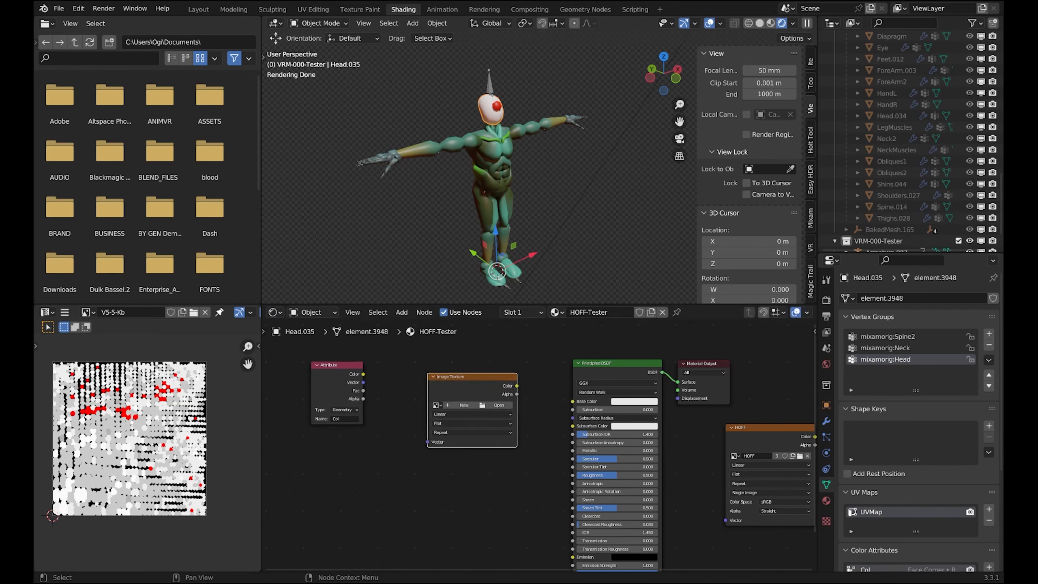
drag(517, 386, 572, 401)
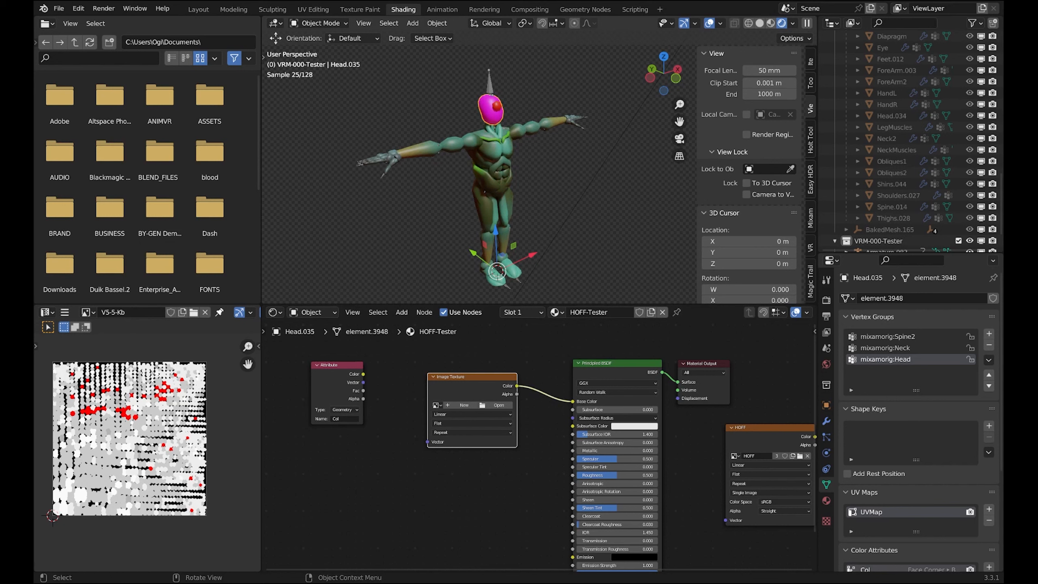
- Assign the HOFF image to the new Image Texture node in the HOFF-Tester material
scroll(498, 163, up, 1)
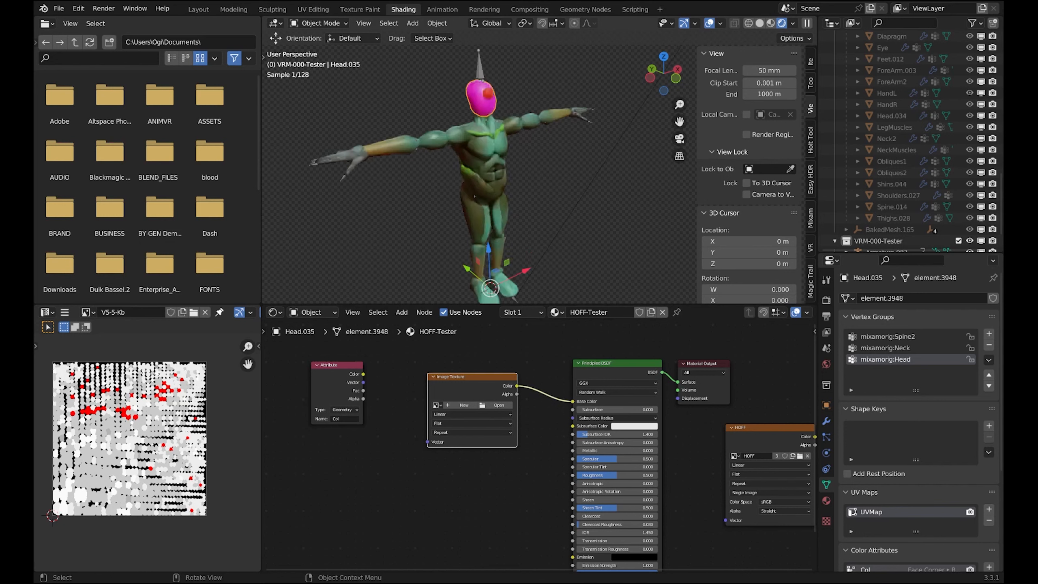
shift+middle_drag(498, 163, 533, 191)
scroll(508, 200, up, 1)
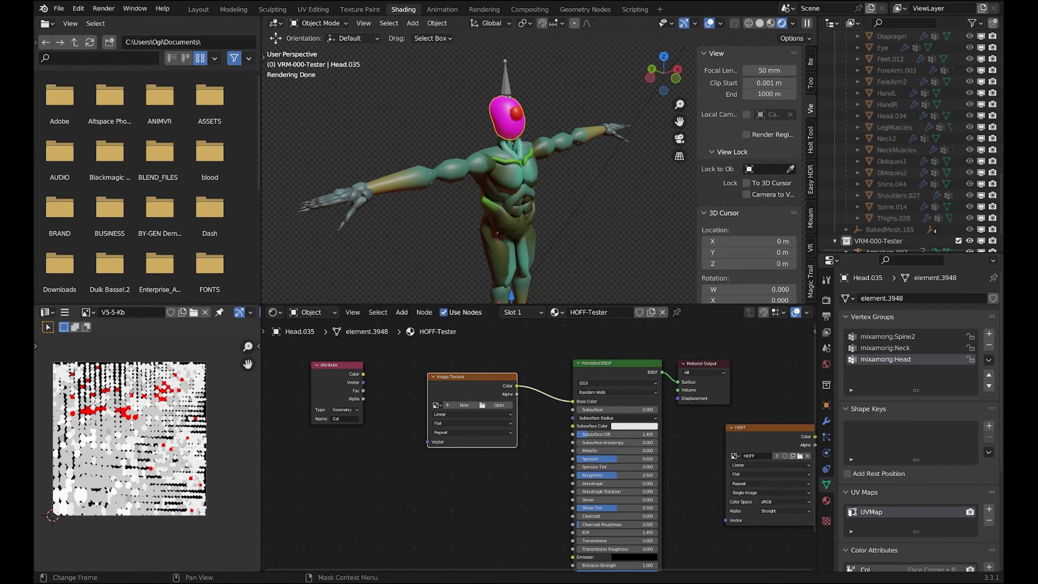
click(496, 405)
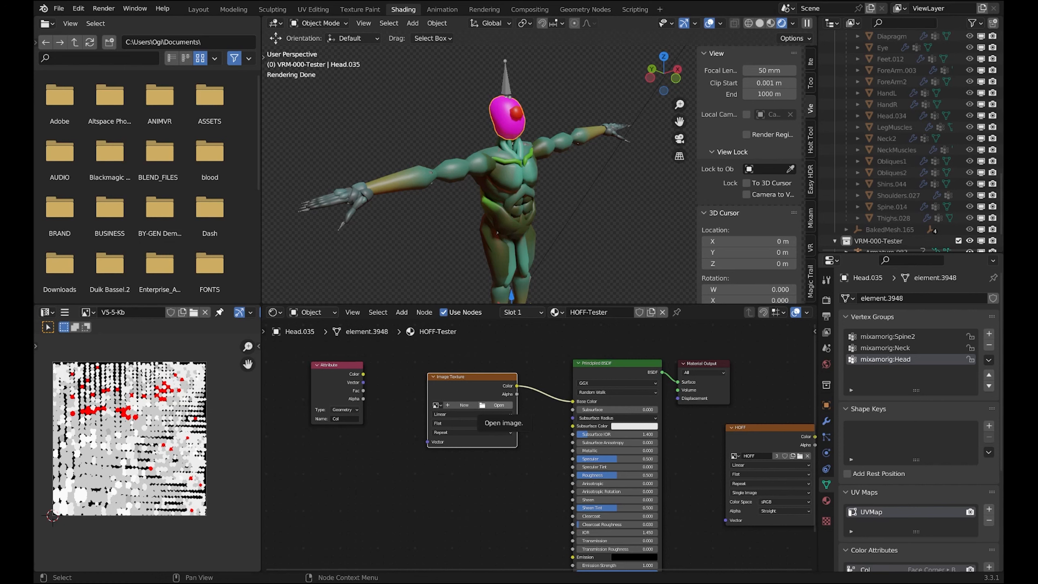
click(495, 405)
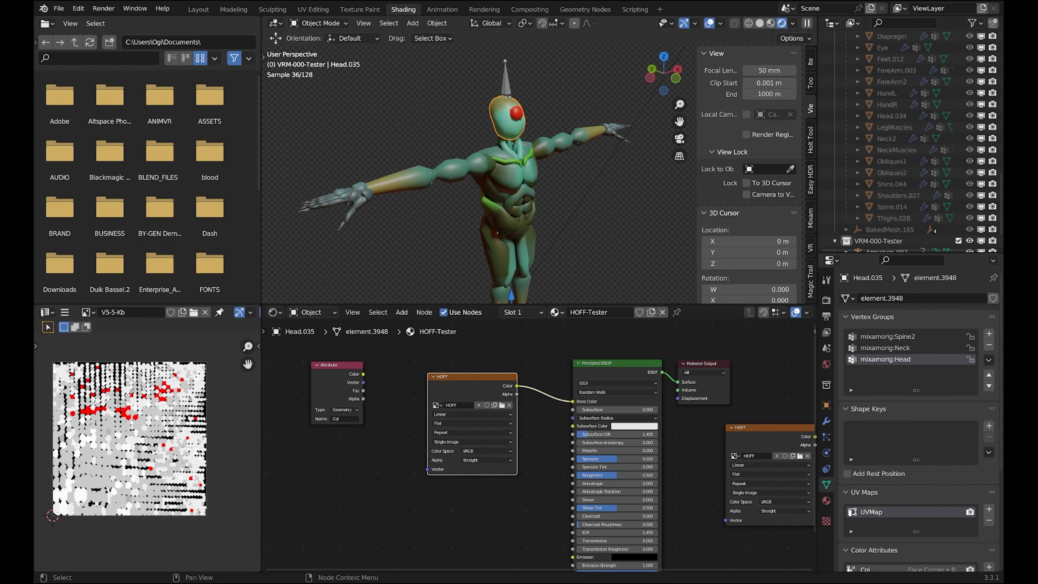
scroll(519, 175, down, 4)
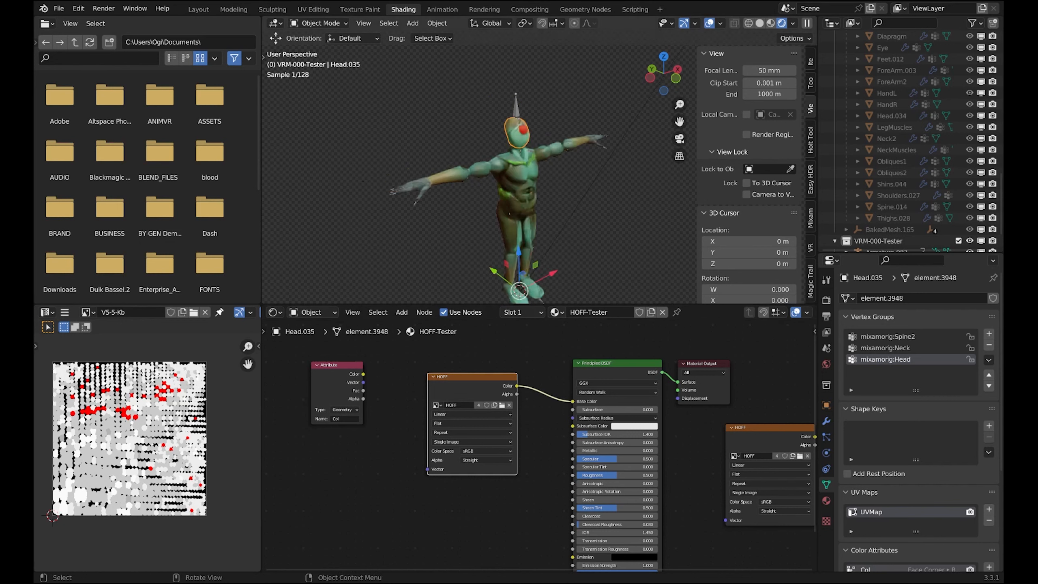
- Select all body parts of the tester avatar with the head active and link the head's HOFF-Tester material to them
shift+middle_drag(519, 176, 503, 150)
scroll(502, 150, up, 2)
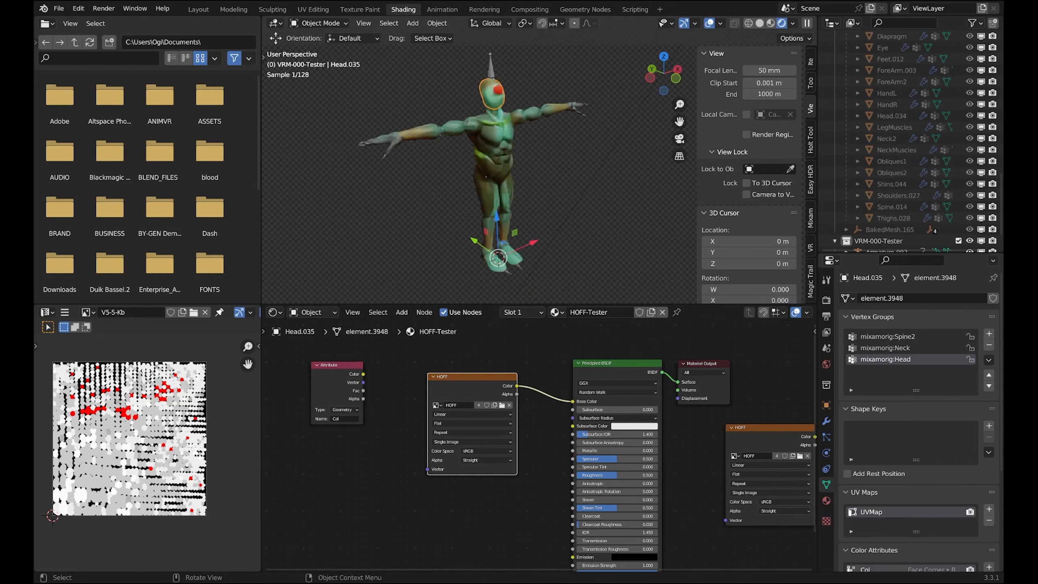
key(ctrl+b)
drag(347, 97, 576, 266)
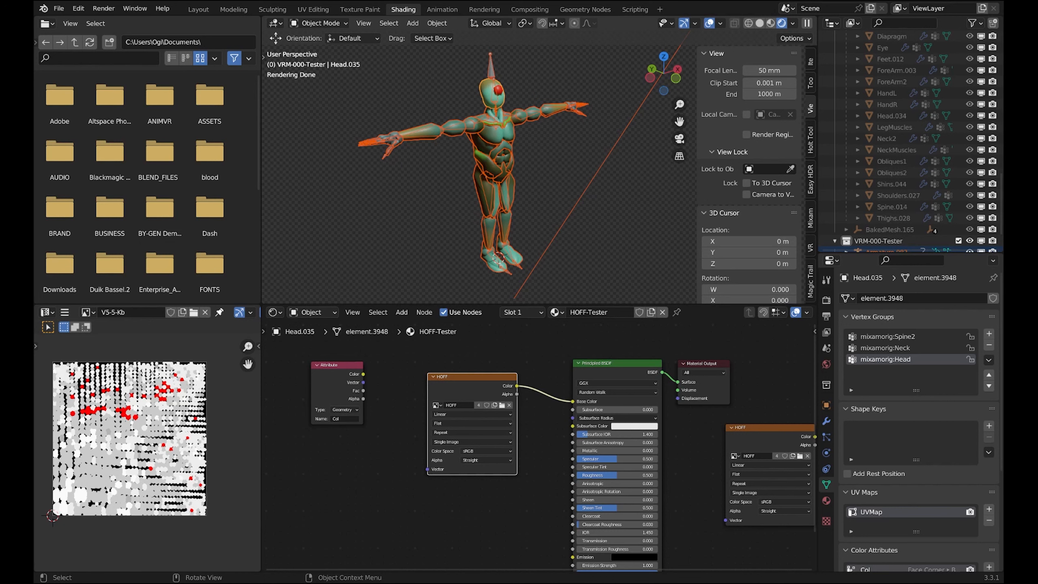
shift+middle_drag(548, 204, 551, 241)
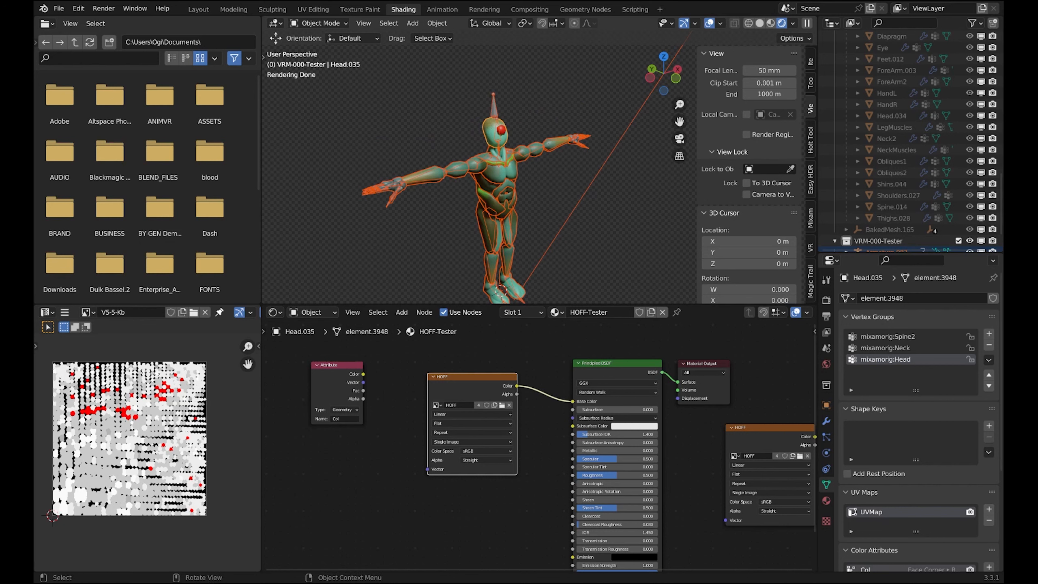
key(ctrl+l)
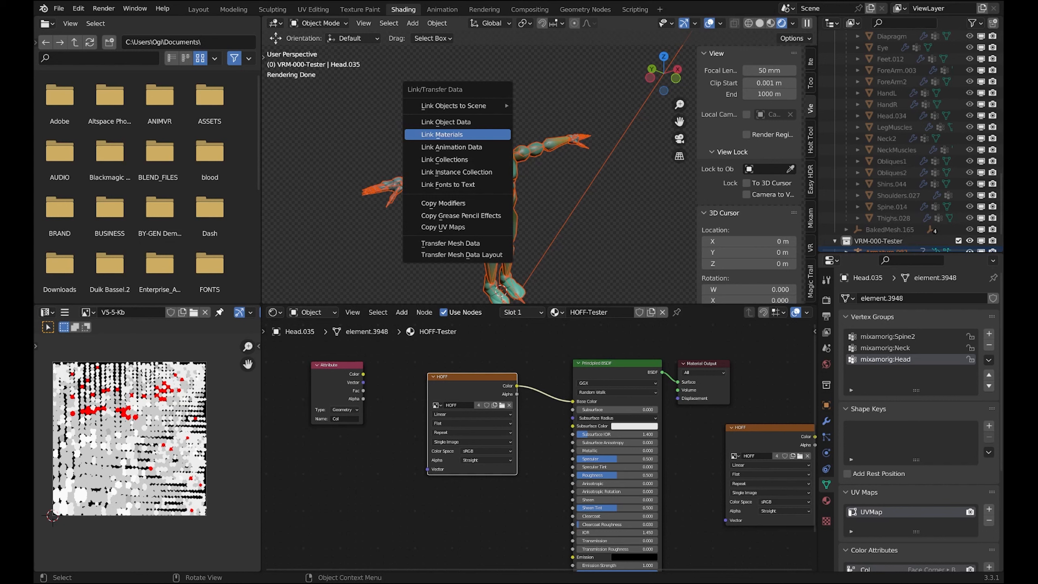
click(456, 135)
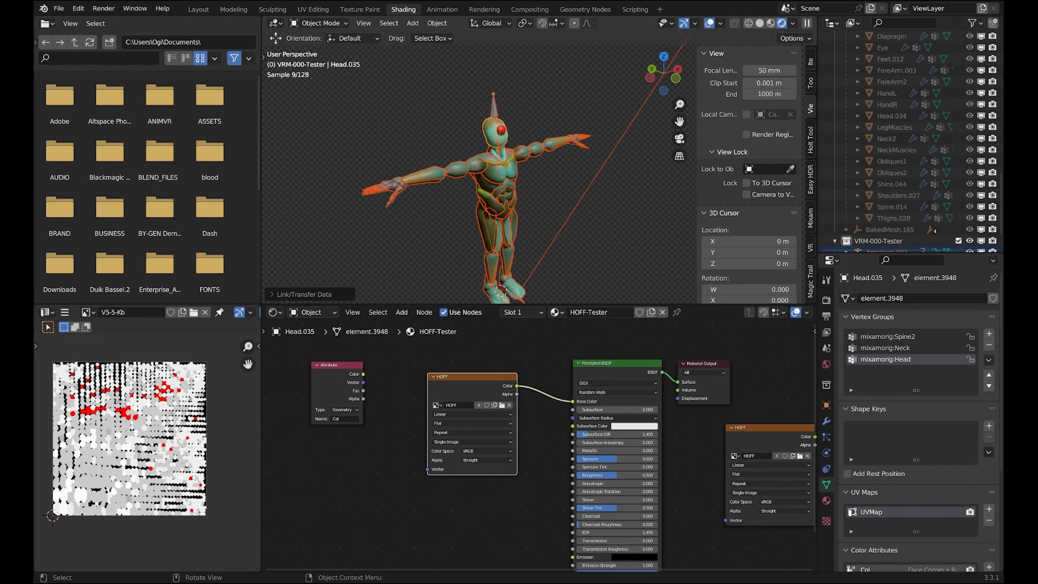
- Deselect the avatar and test the linked material by disconnecting the HOFF texture from Base Color and reconnecting it
click(457, 134)
middle_drag(457, 134, 424, 139)
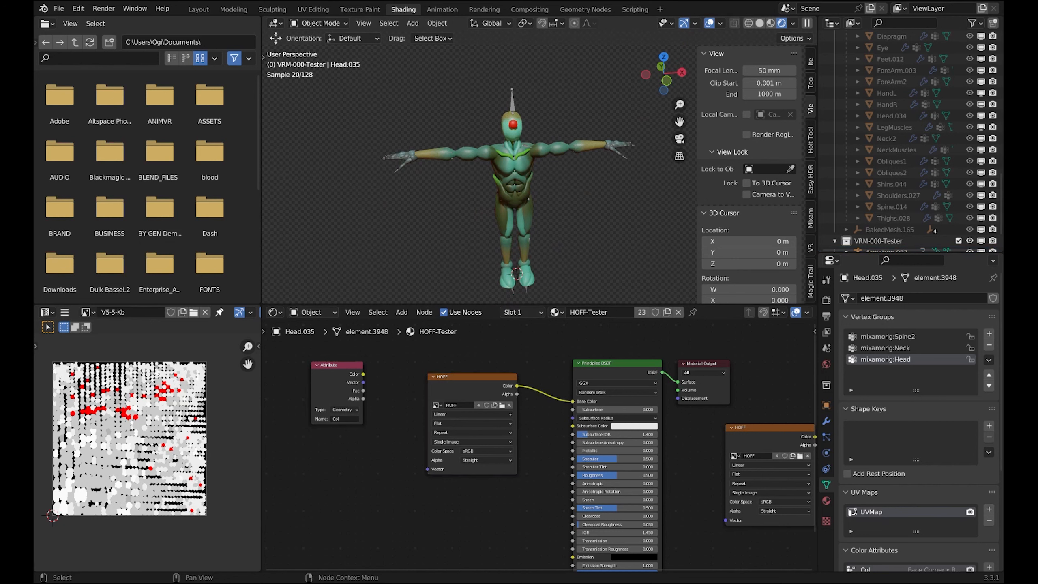
drag(572, 401, 559, 405)
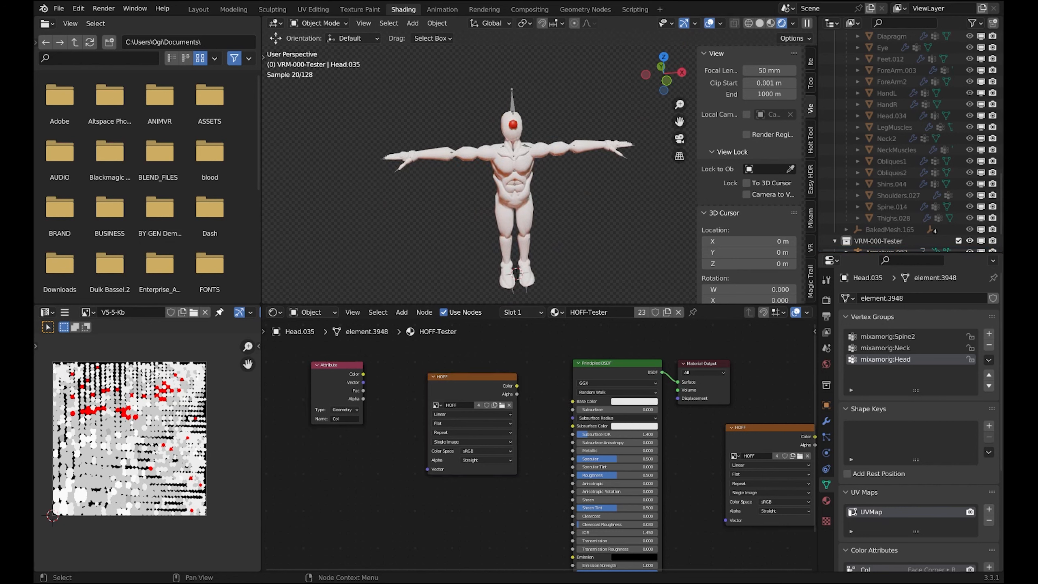
drag(517, 385, 572, 401)
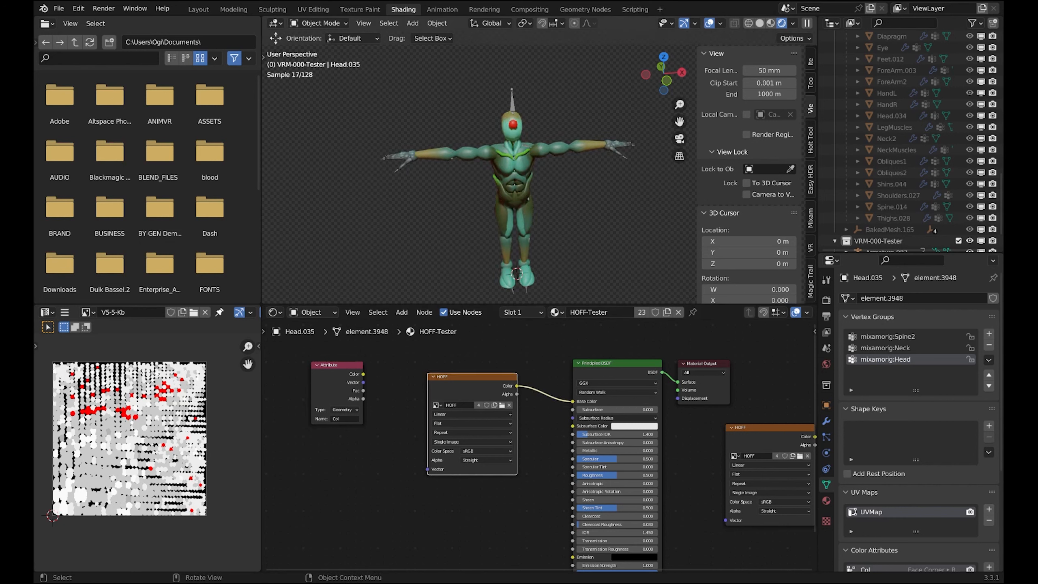
- Link the head's HOFF-Tester material to the tester avatar's eye and clear the selection
click(513, 125)
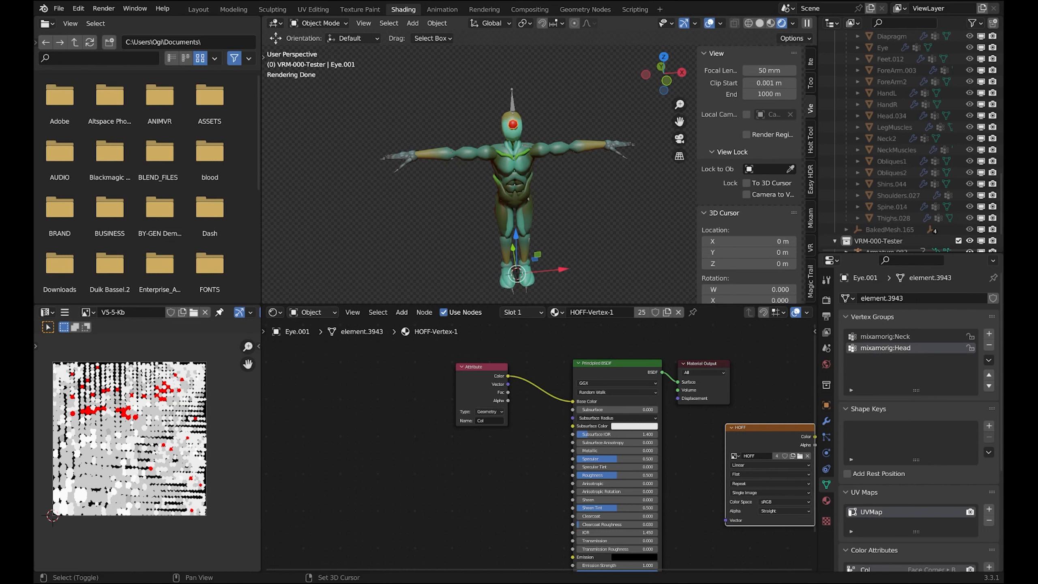
shift+click(511, 134)
key(ctrl+l)
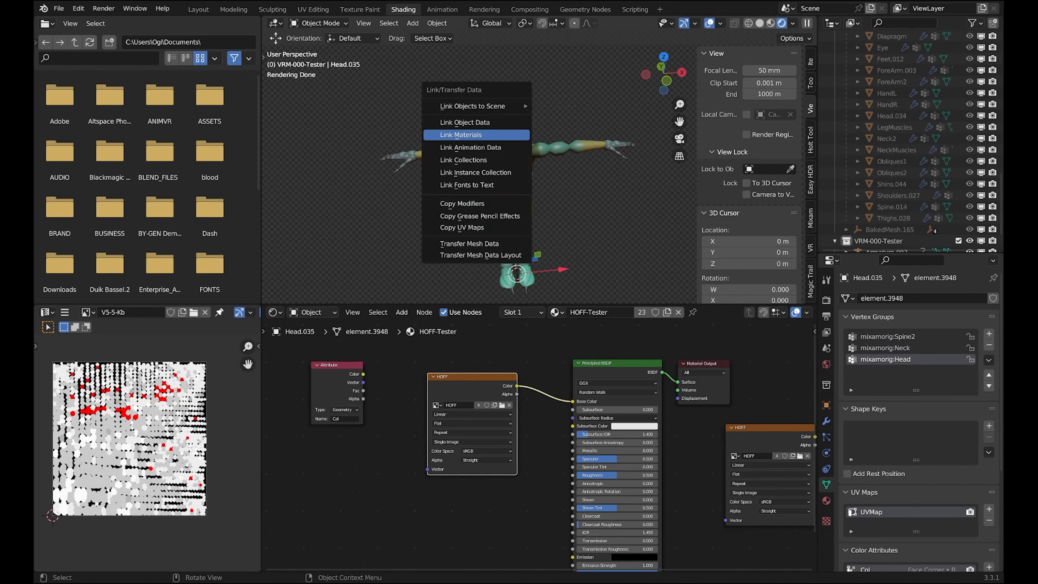
key(Return)
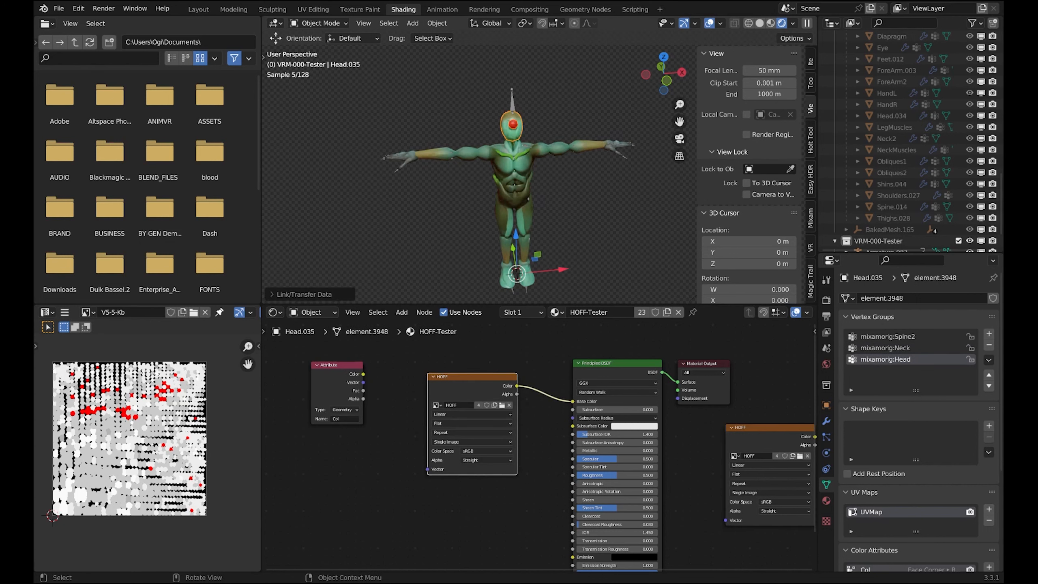
key(alt+a)
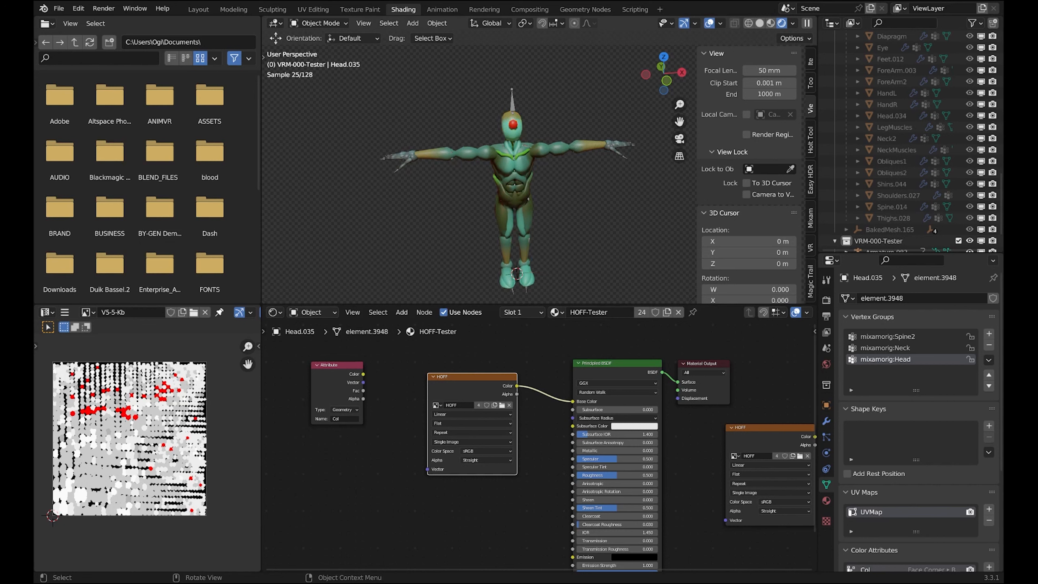
- Select the head and briefly unplug HOFF from Base Color to check that the eye shares the material, restoring the connection
click(512, 133)
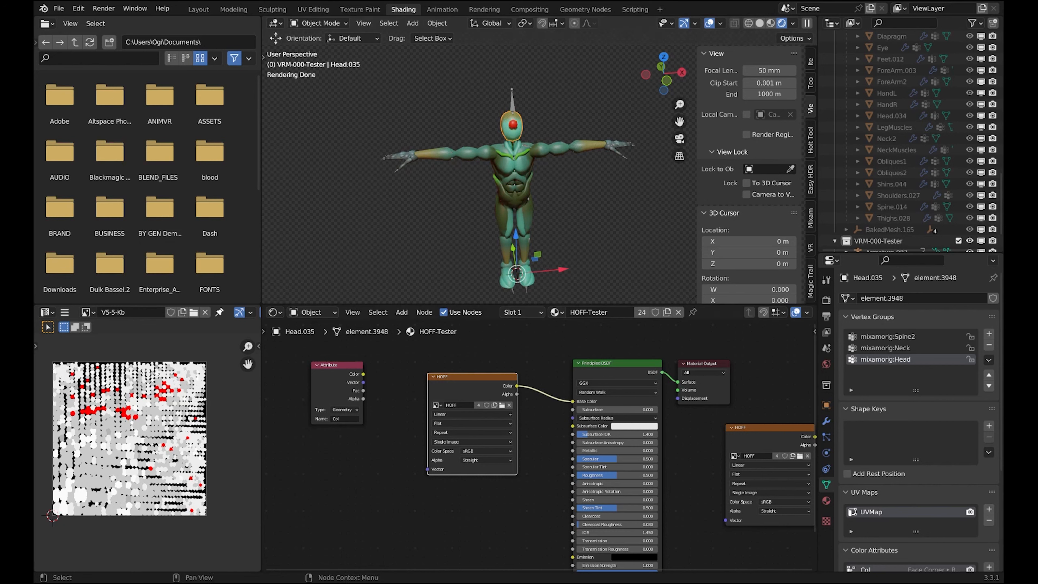
drag(572, 401, 545, 407)
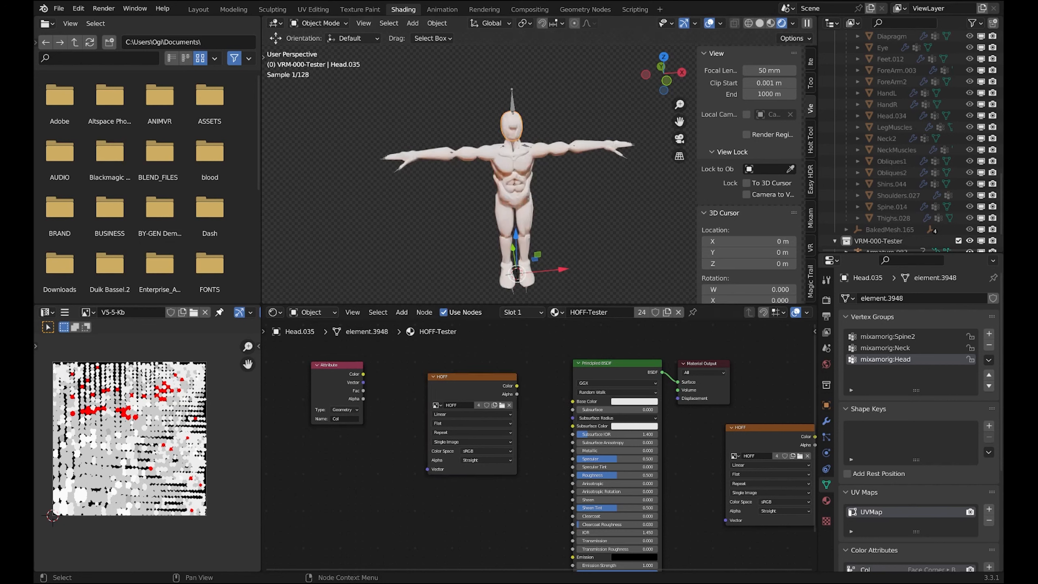
middle_drag(507, 196, 548, 172)
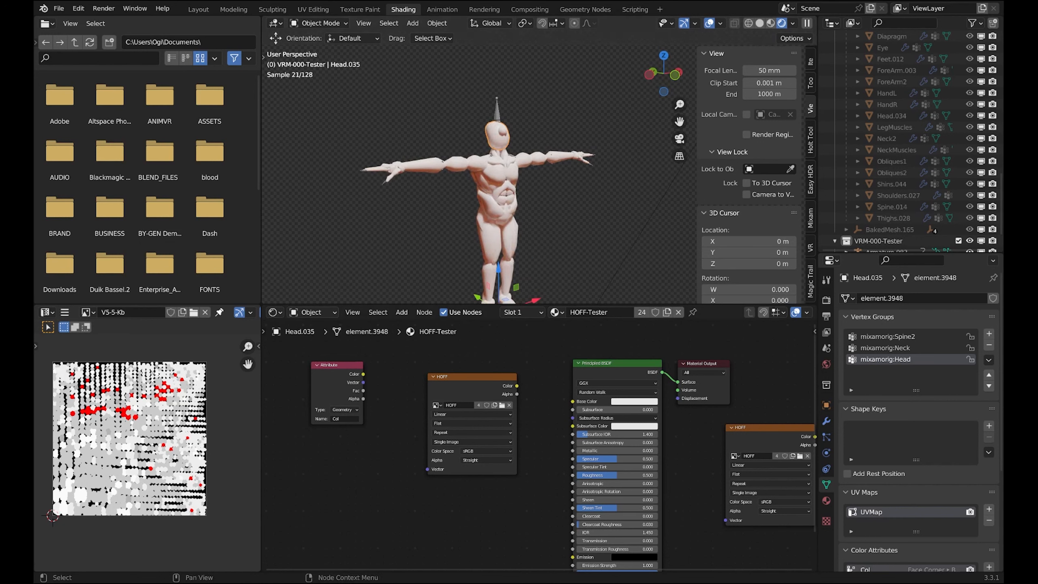
click(469, 376)
drag(517, 385, 572, 401)
middle_drag(539, 212, 499, 221)
shift+middle_drag(507, 229, 509, 185)
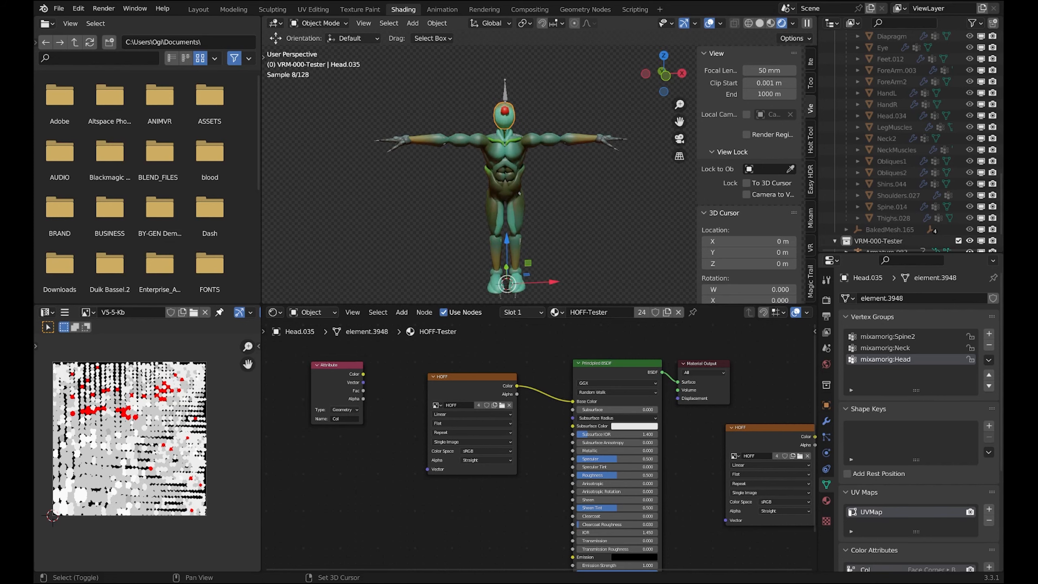
- In the Layout workspace, hide the VRM-000-Tester collection, show VRM-000 and display it with rendered shading
click(198, 9)
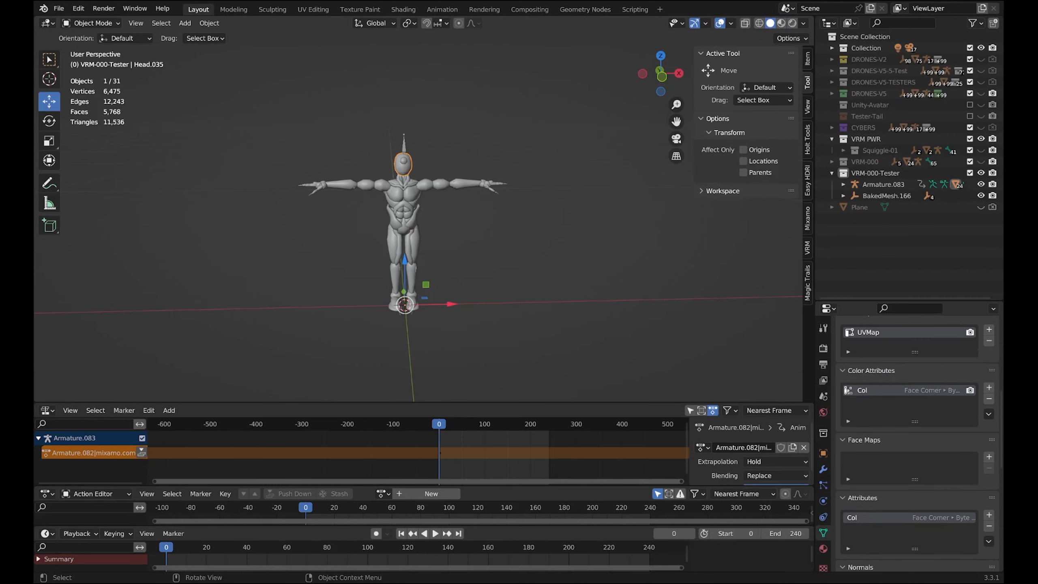
click(981, 173)
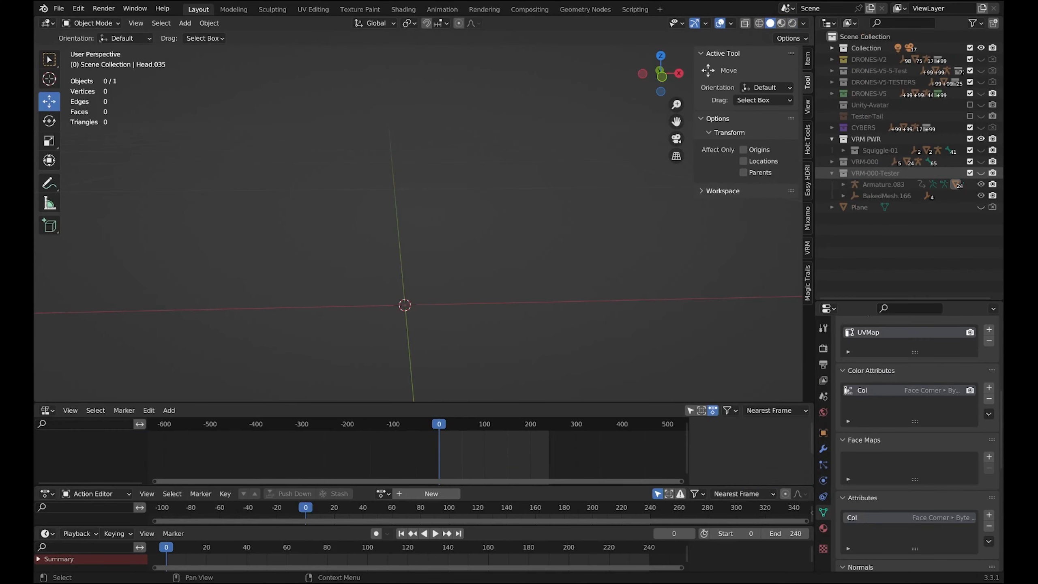
click(980, 161)
scroll(417, 221, up, 4)
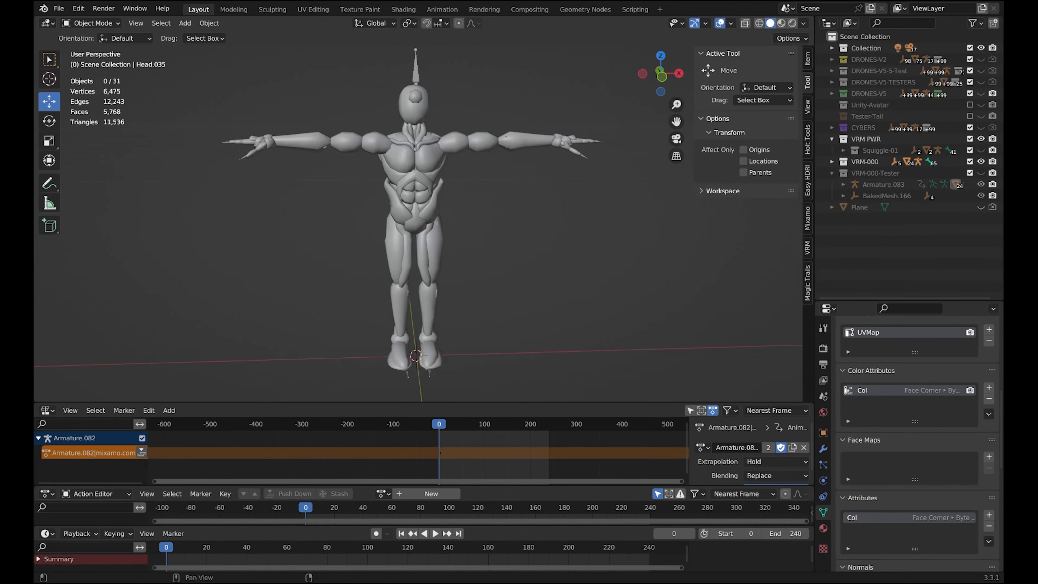
click(791, 23)
middle_drag(417, 223, 386, 229)
mouse_move(417, 223)
shift+middle_down()
mouse_move(414, 255)
mouse_move(433, 230)
shift+middle_up()
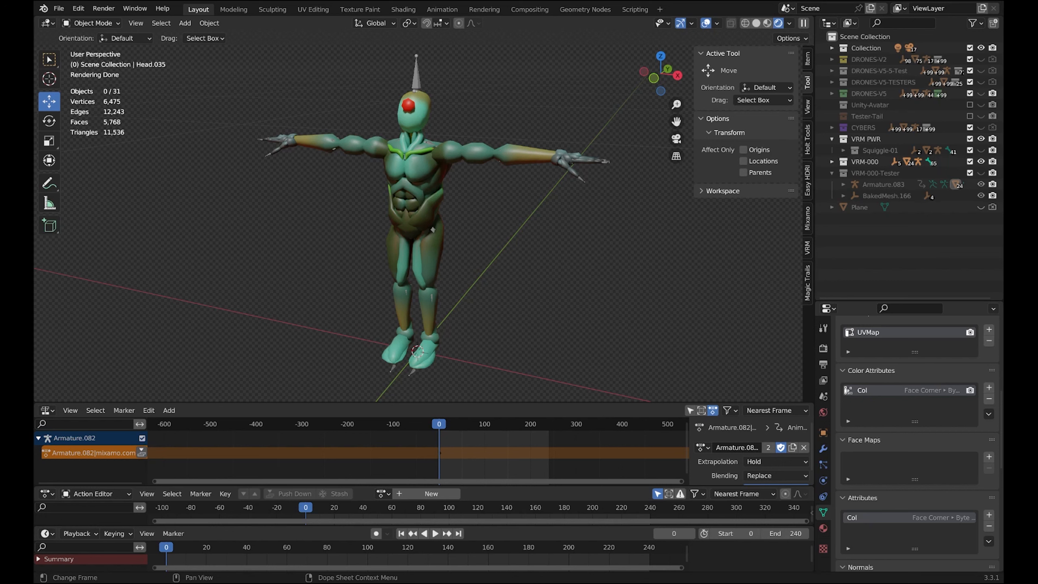
- Examine the rendered VRM-000 avatar and check its left forearm's Shading nodes, UV map and color attributes before returning to Layout
mouse_move(433, 231)
middle_down()
mouse_move(448, 226)
mouse_move(432, 240)
middle_up()
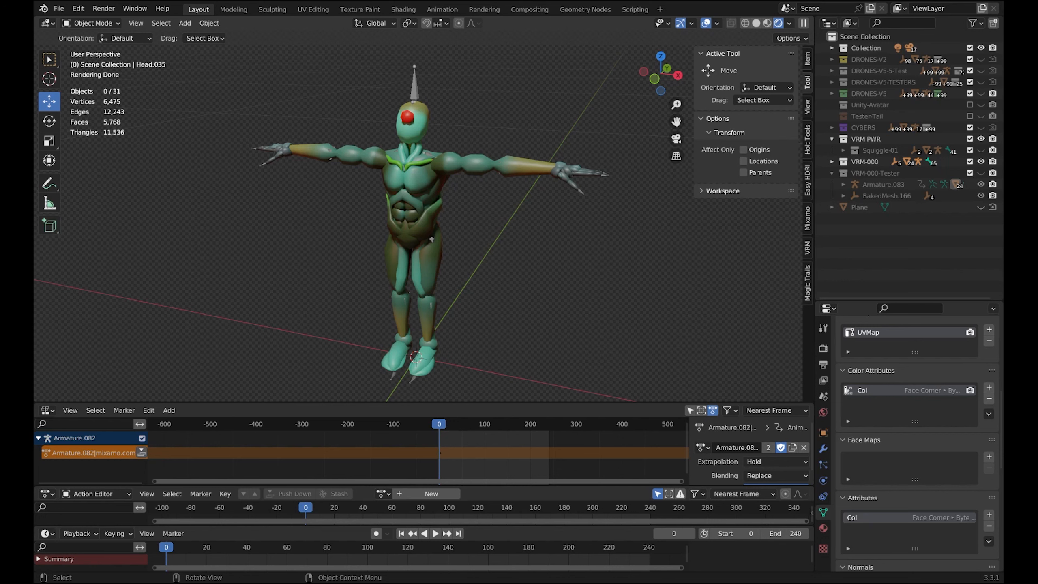
middle_drag(432, 241, 419, 242)
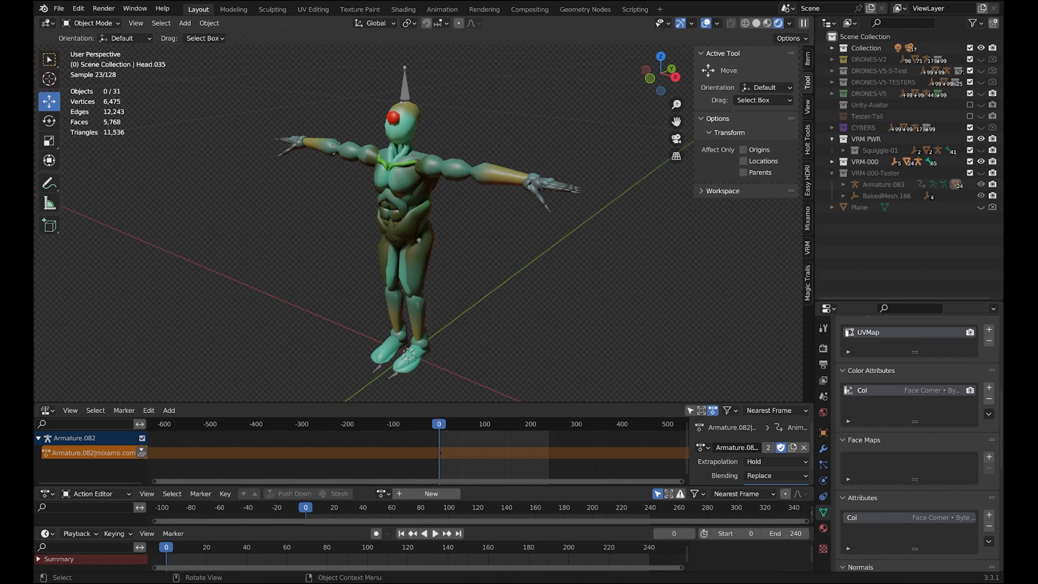
scroll(424, 222, up, 1)
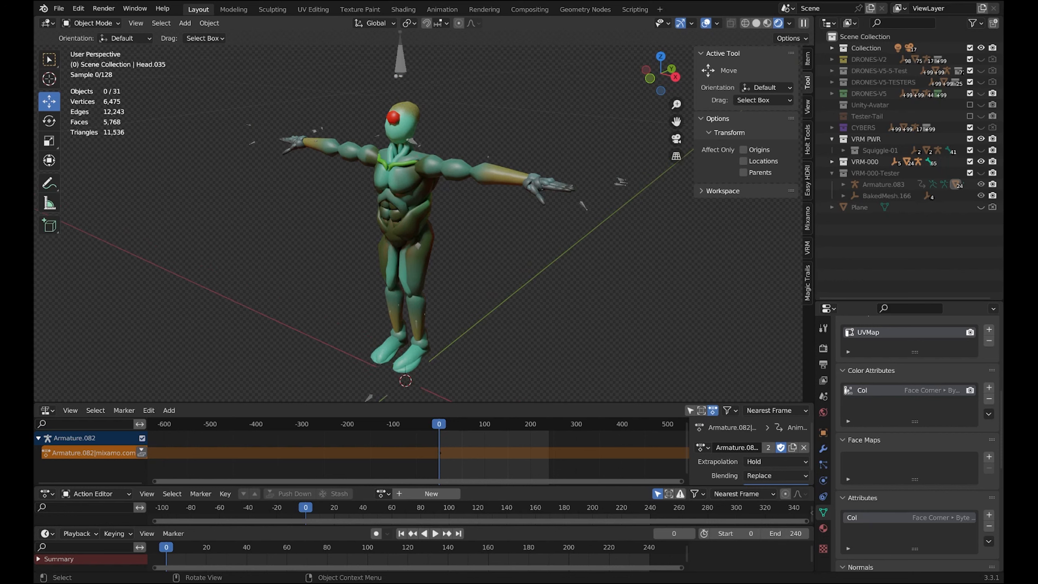
shift+middle_drag(424, 223, 395, 232)
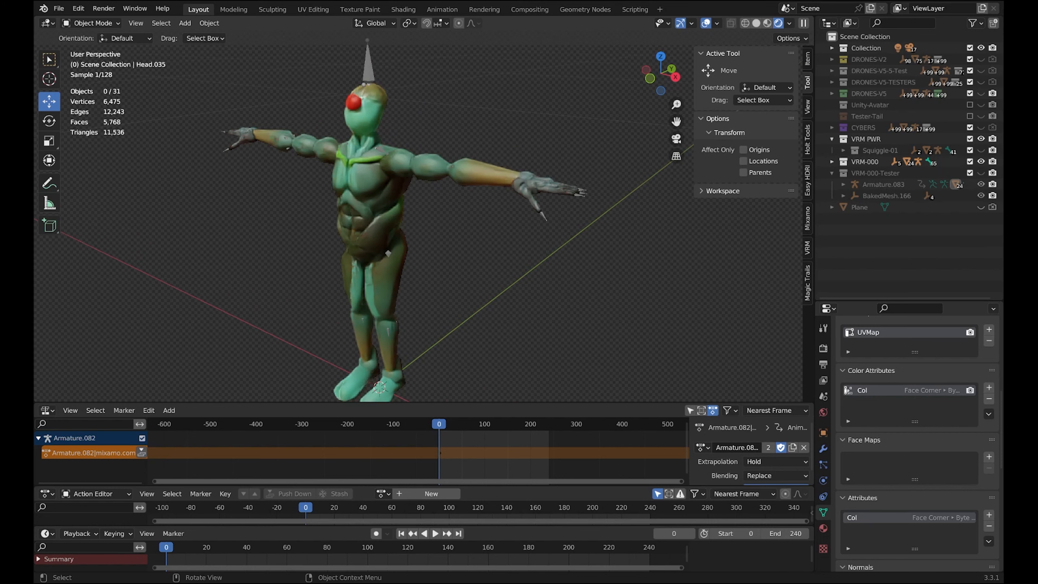
scroll(424, 223, down, 1)
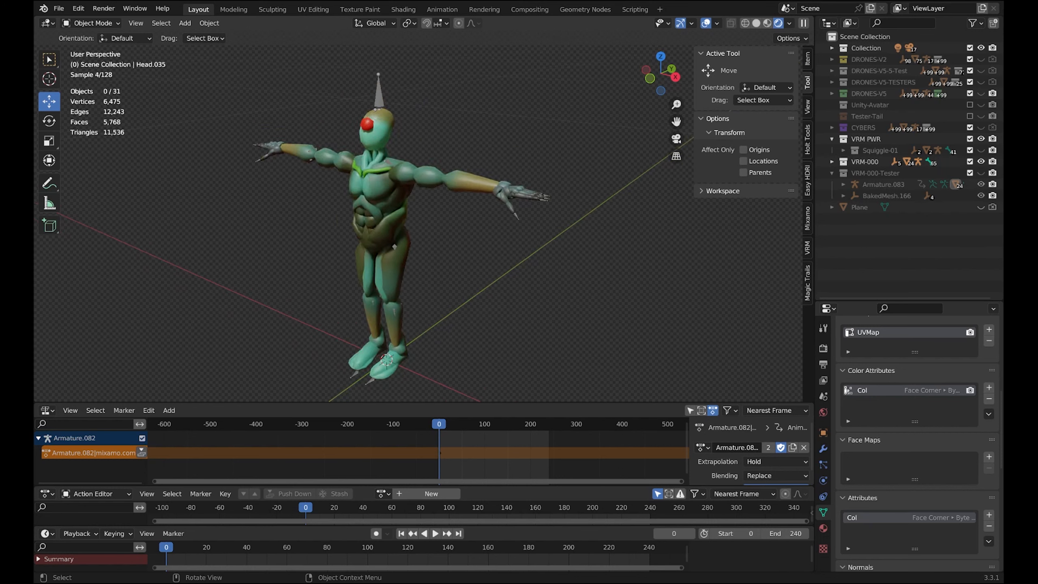
click(473, 183)
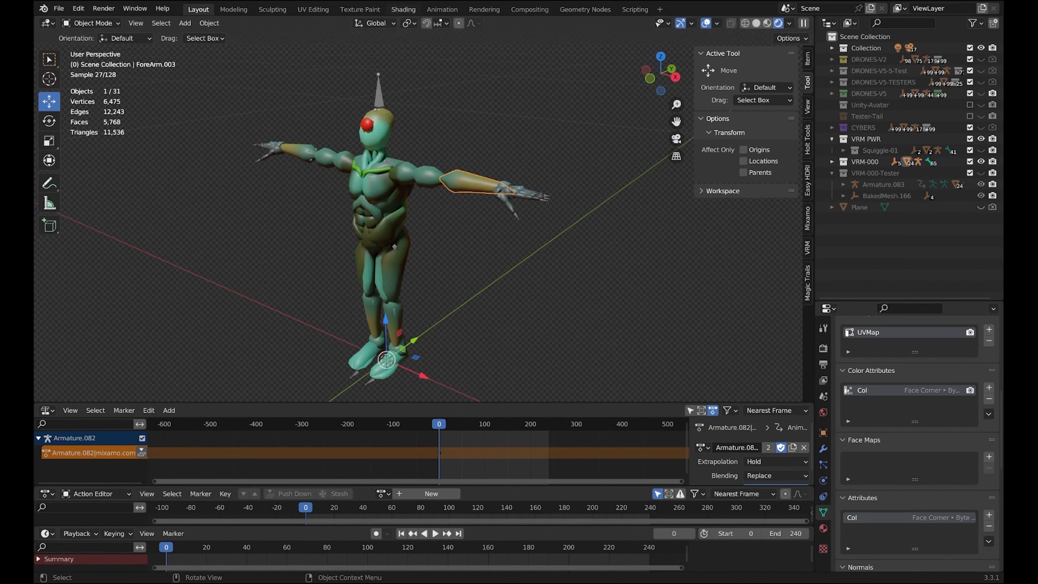
click(402, 8)
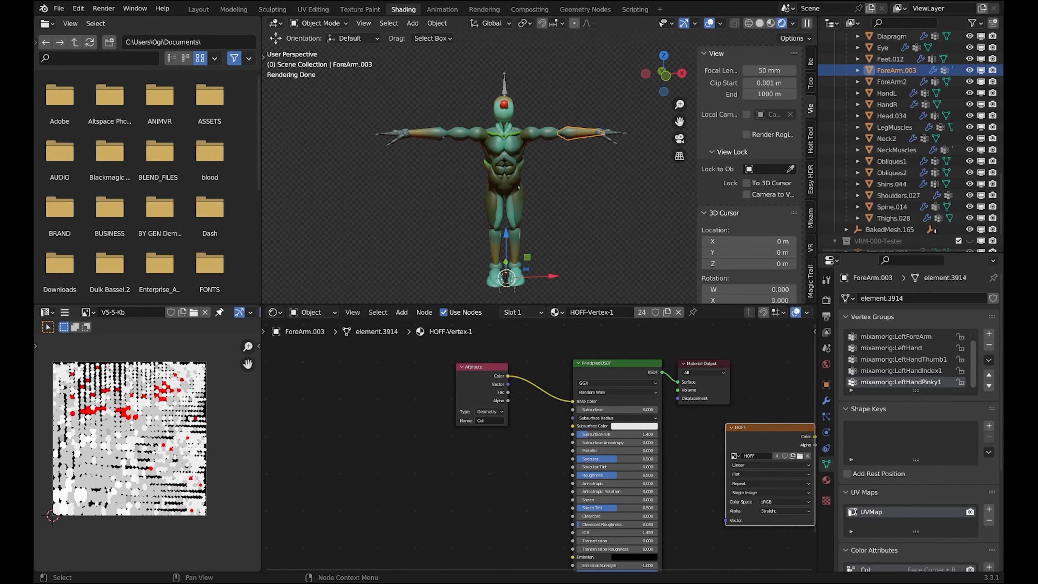
scroll(920, 421, down, 7)
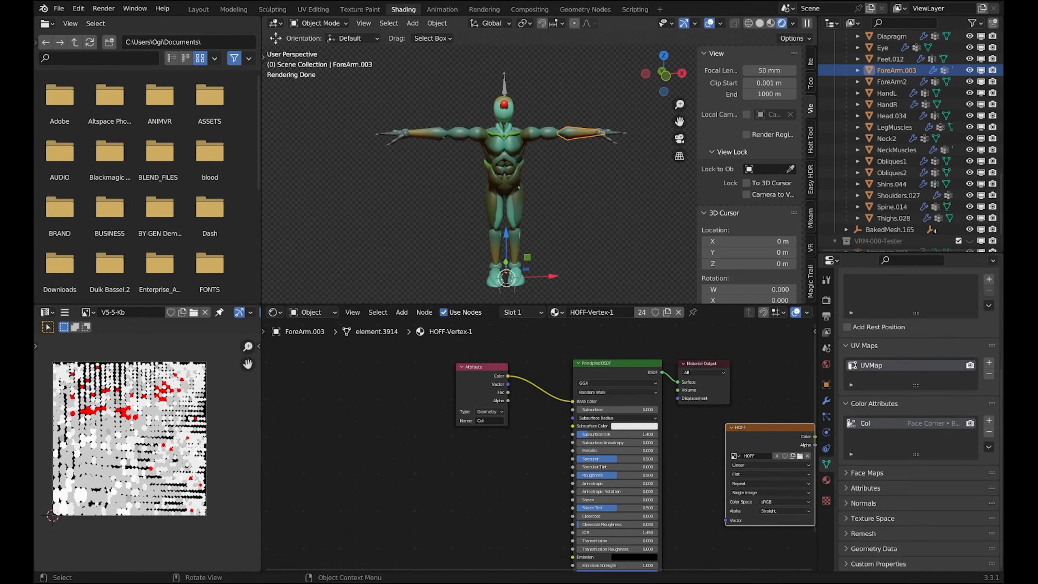
click(198, 9)
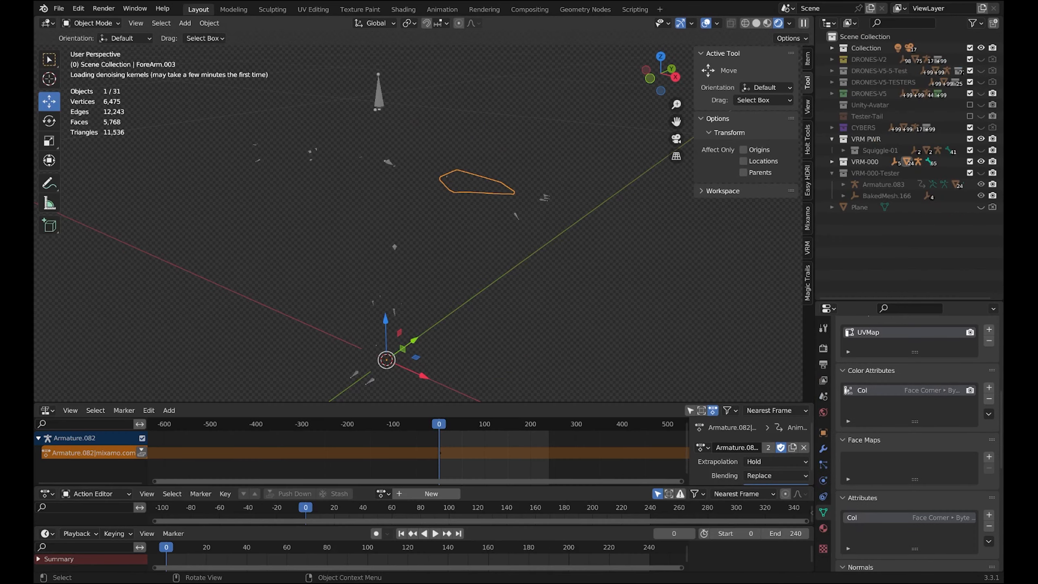
scroll(919, 443, down, 1)
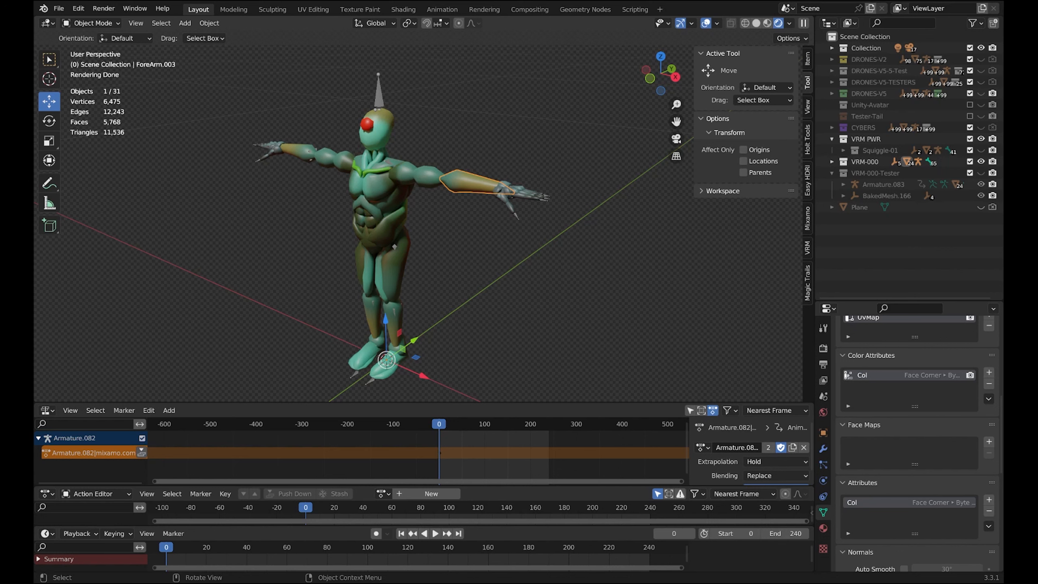
- Select the VRM-000 avatar's left hand together with its left forearm and switch to Vertex Paint mode
scroll(419, 223, up, 1)
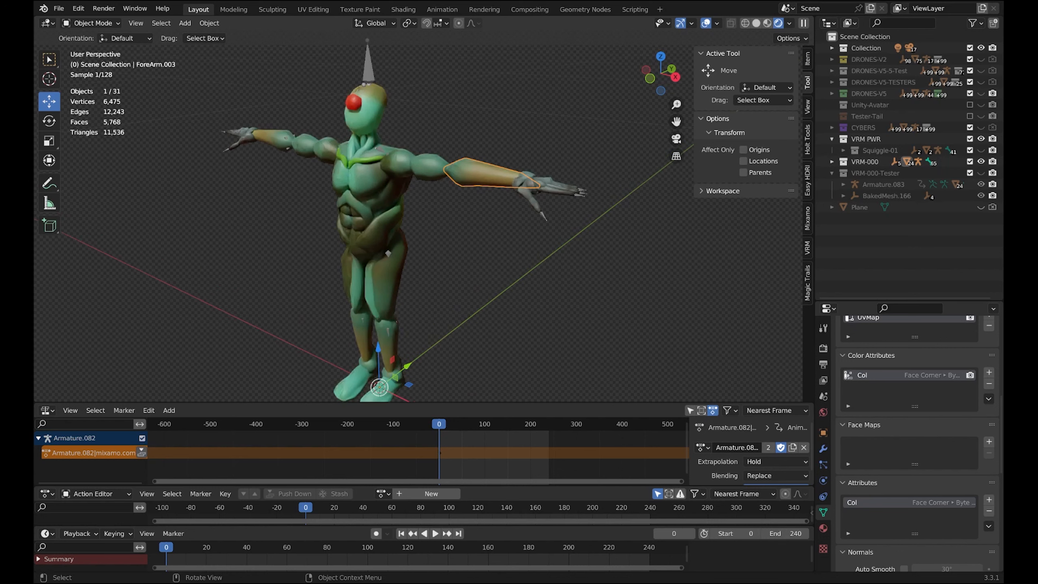
middle_drag(515, 245, 498, 247)
scroll(423, 217, up, 1)
shift+middle_drag(424, 217, 424, 229)
scroll(424, 229, up, 1)
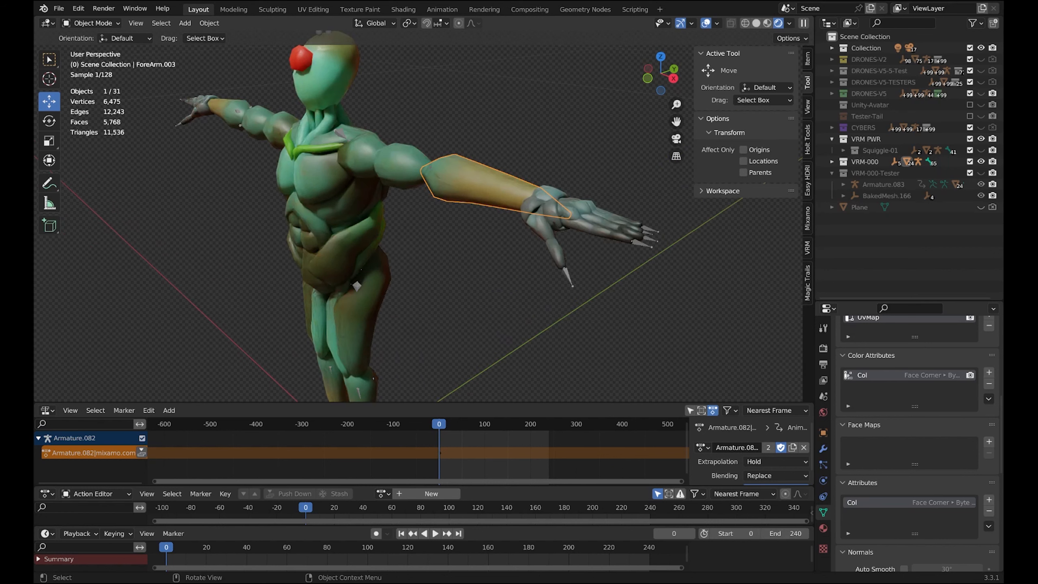
click(494, 261)
click(552, 214)
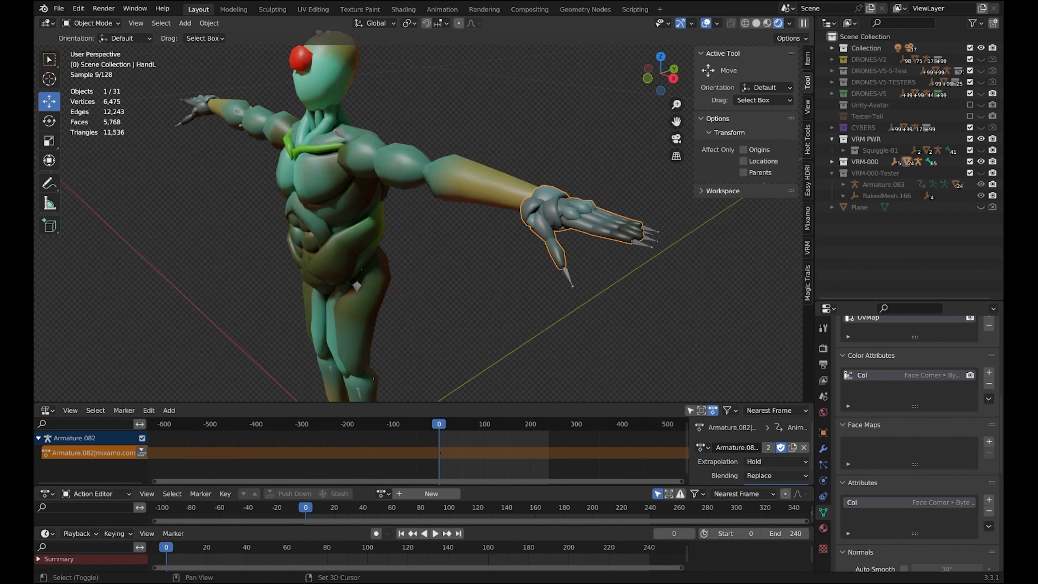
shift+click(485, 186)
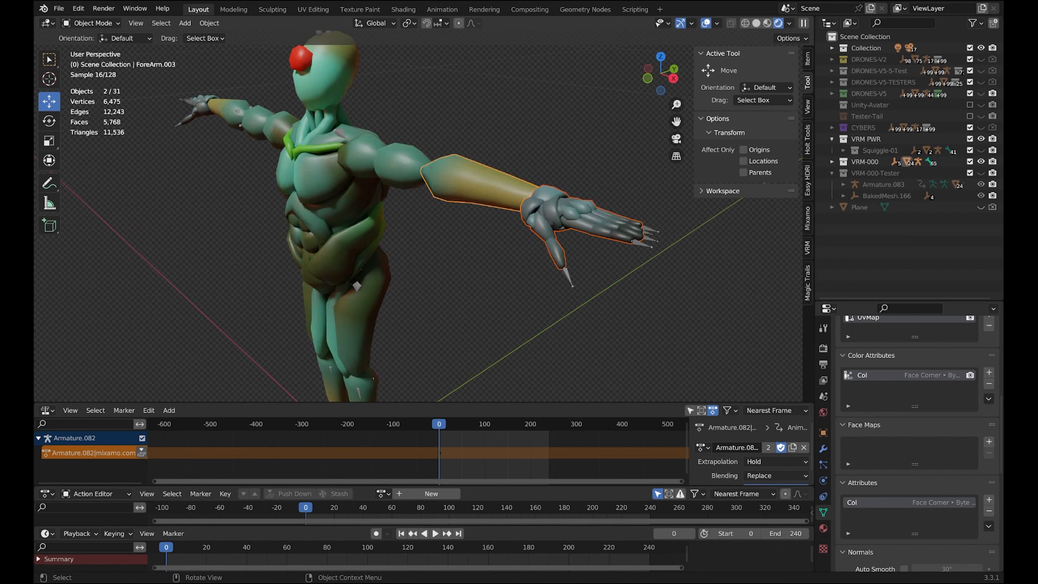
click(91, 23)
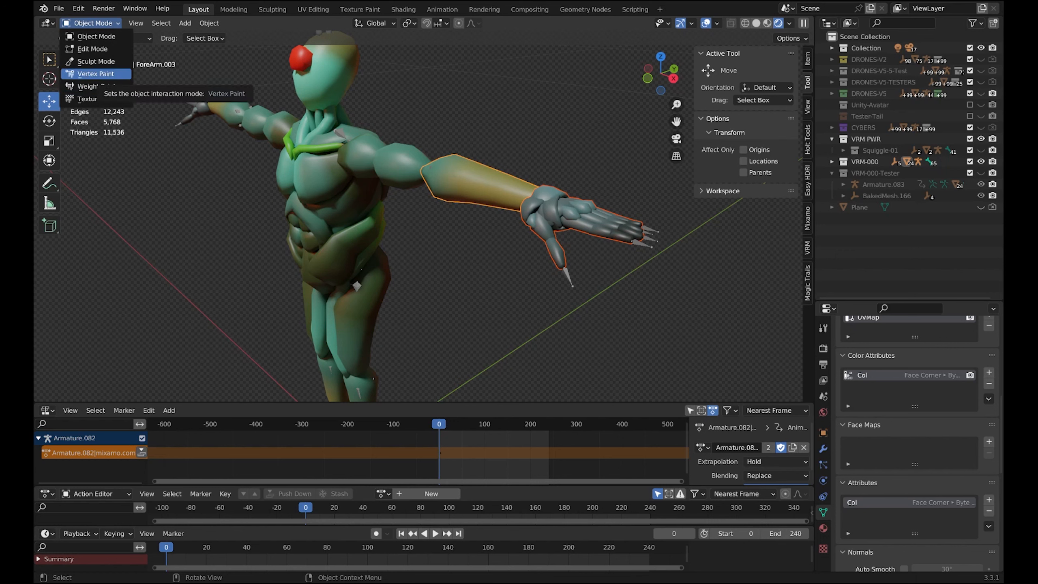
click(96, 74)
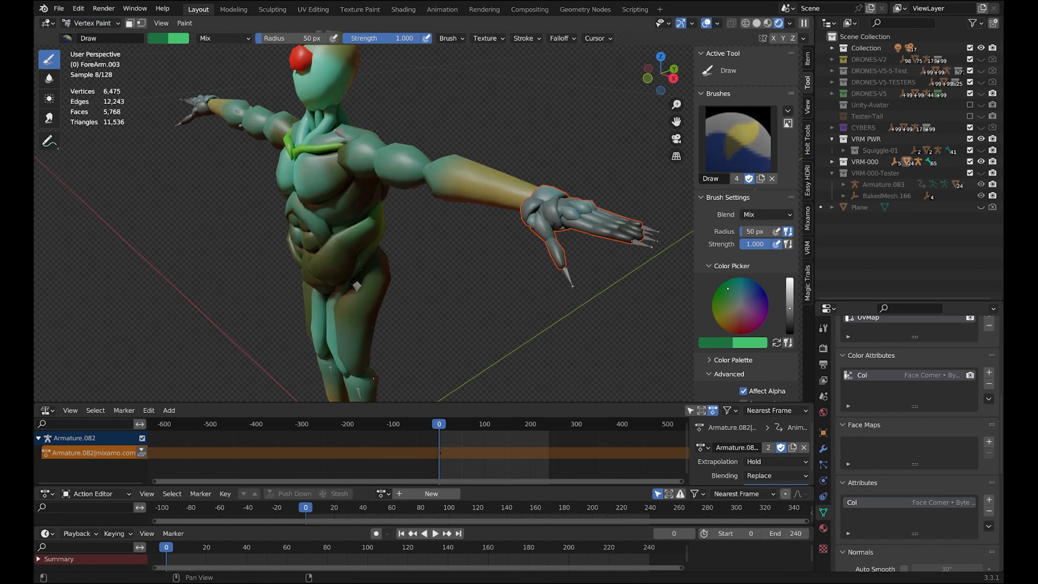
- Set the primary brush color to a bright pink and paint the wrist half of the left forearm from several sides
click(752, 313)
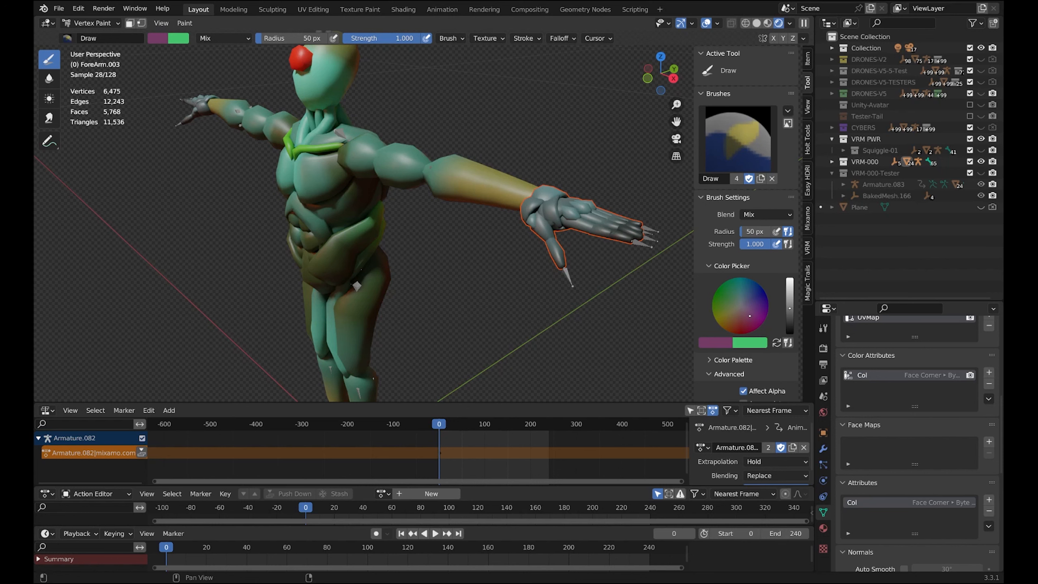
drag(789, 309, 790, 293)
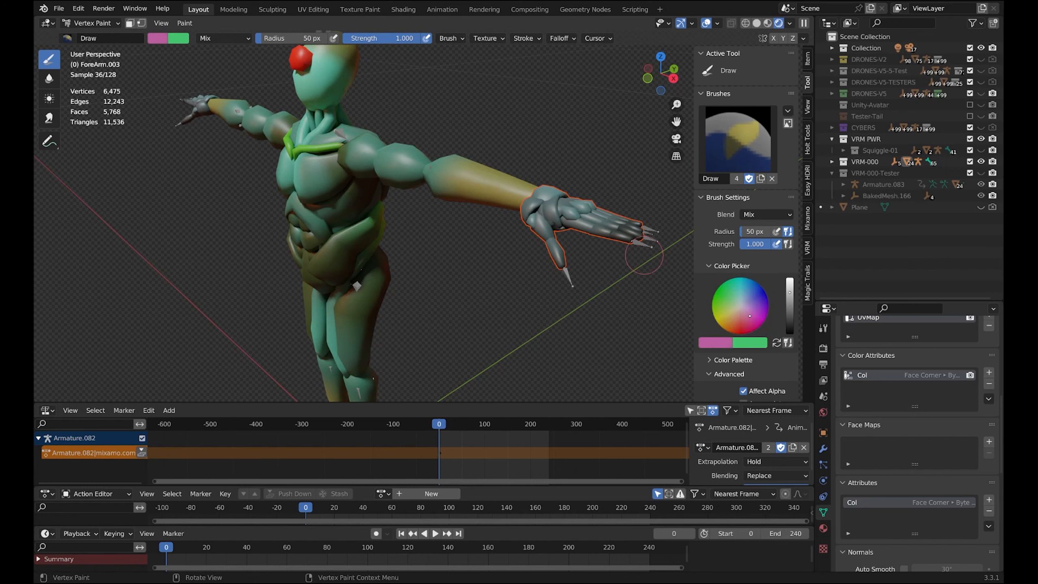
drag(644, 239, 621, 238)
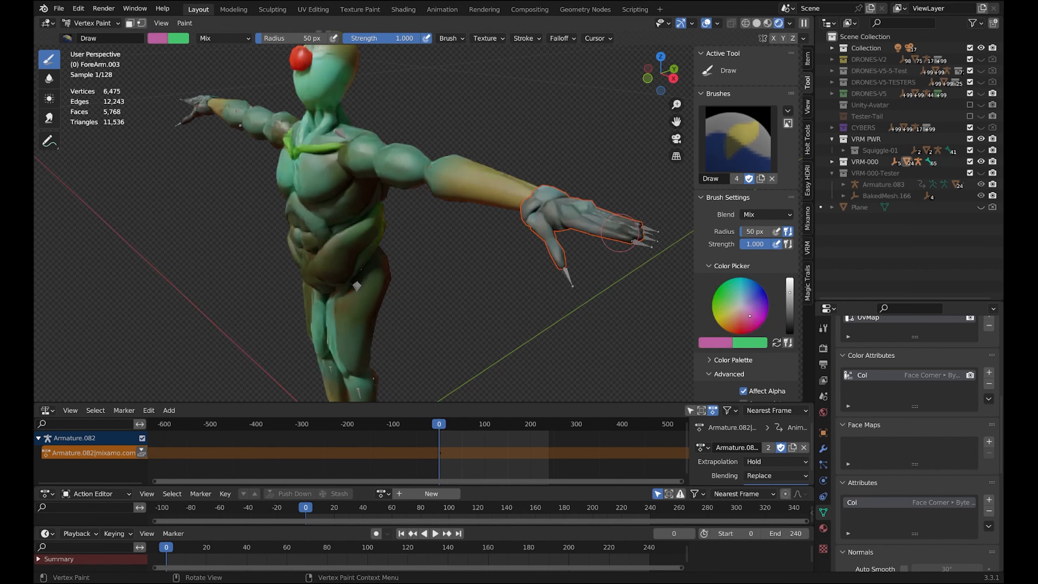
middle_drag(617, 245, 572, 254)
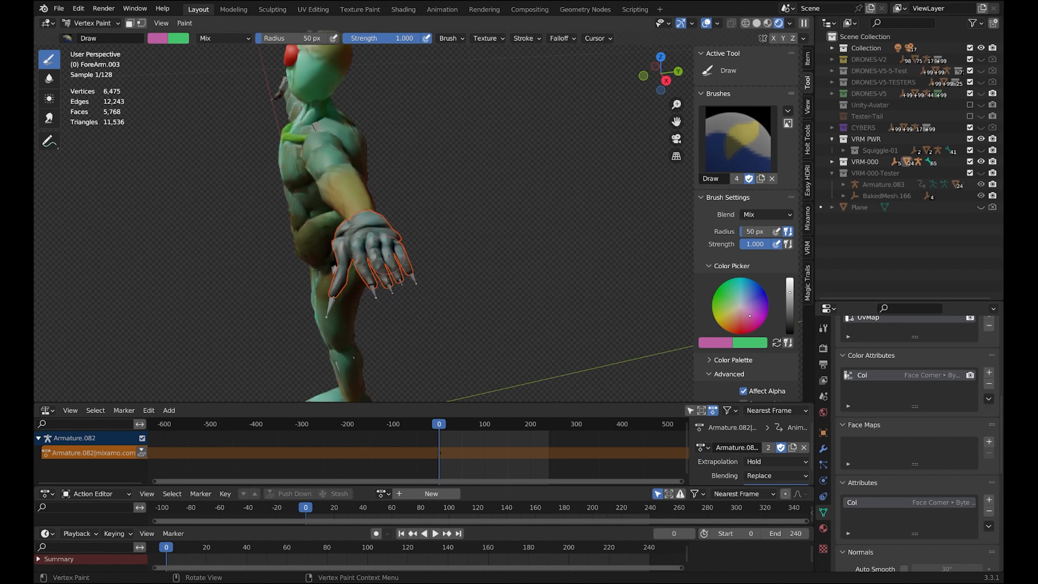
middle_drag(385, 259, 407, 240)
drag(386, 214, 365, 196)
middle_drag(358, 223, 506, 202)
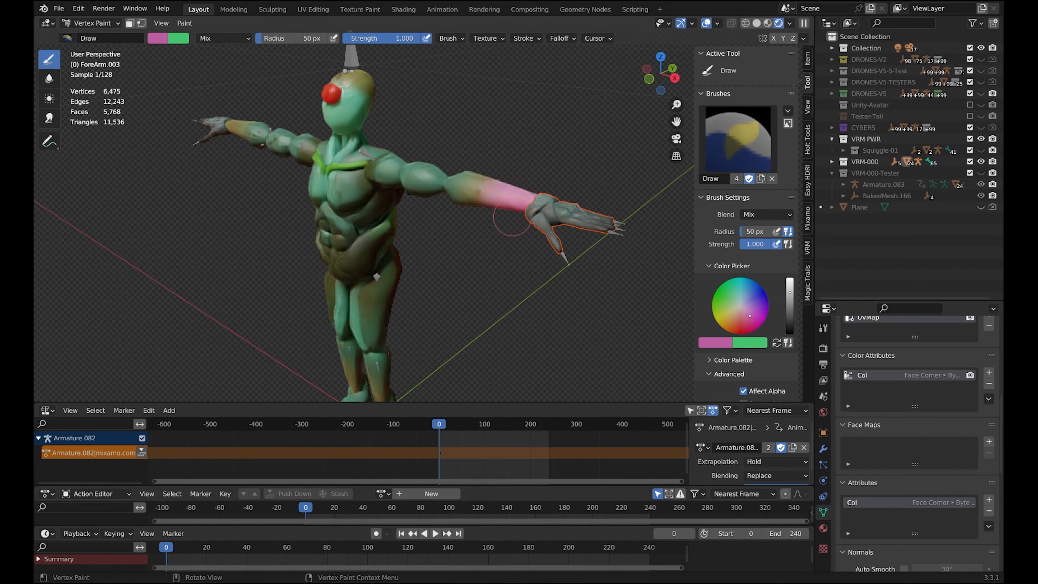
mouse_move(507, 218)
middle_down()
mouse_move(243, 256)
mouse_move(382, 227)
middle_up()
drag(232, 183, 227, 186)
mouse_move(227, 185)
middle_down()
mouse_move(282, 200)
mouse_move(302, 233)
mouse_move(368, 262)
mouse_move(531, 229)
middle_up()
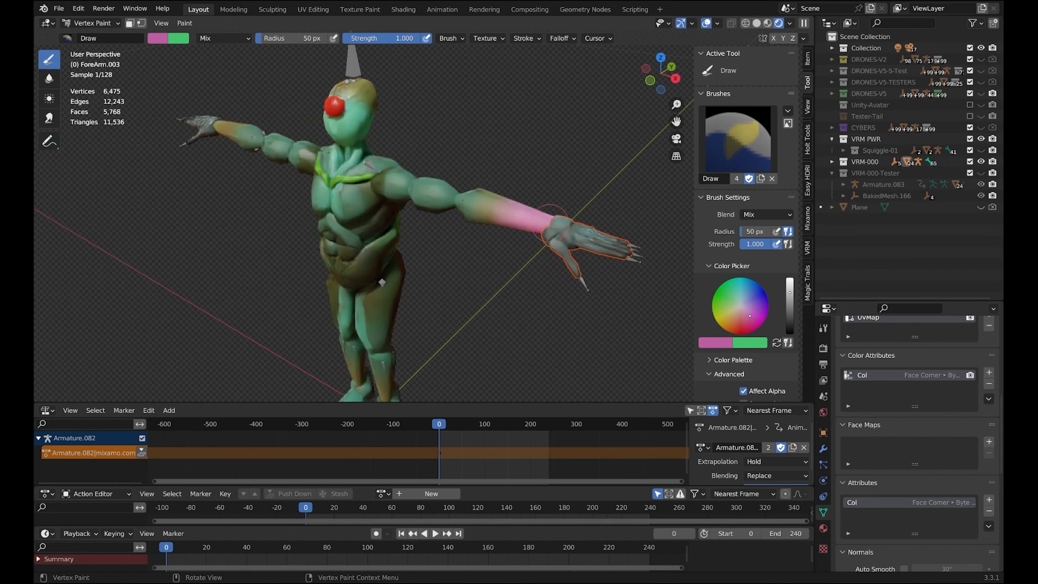
- Swap the brush colors, set the secondary color to amber, and paint the forearm's wrist end with the green primary color
click(749, 342)
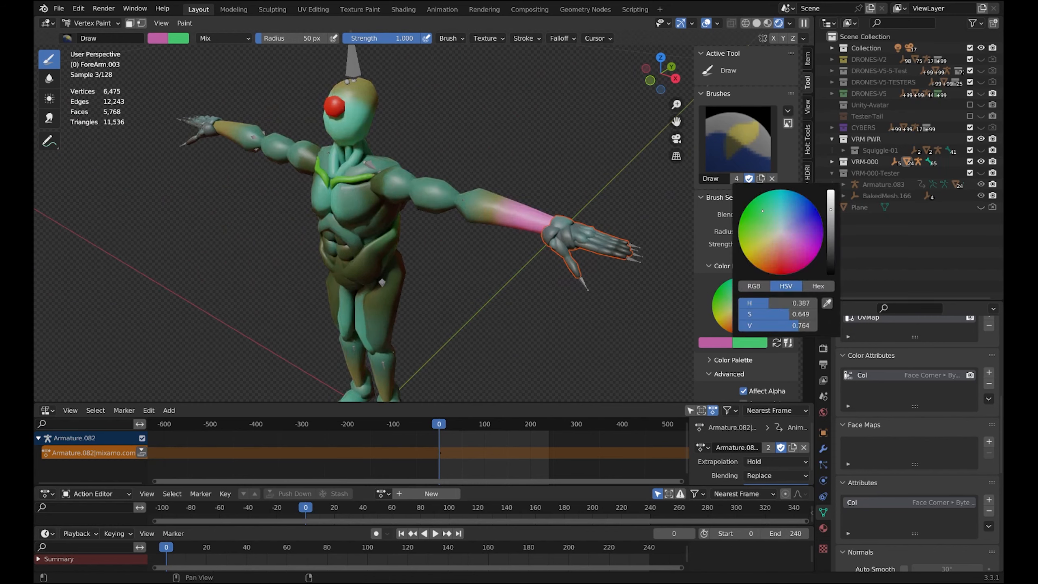
click(777, 343)
click(750, 343)
click(750, 260)
drag(547, 229, 562, 214)
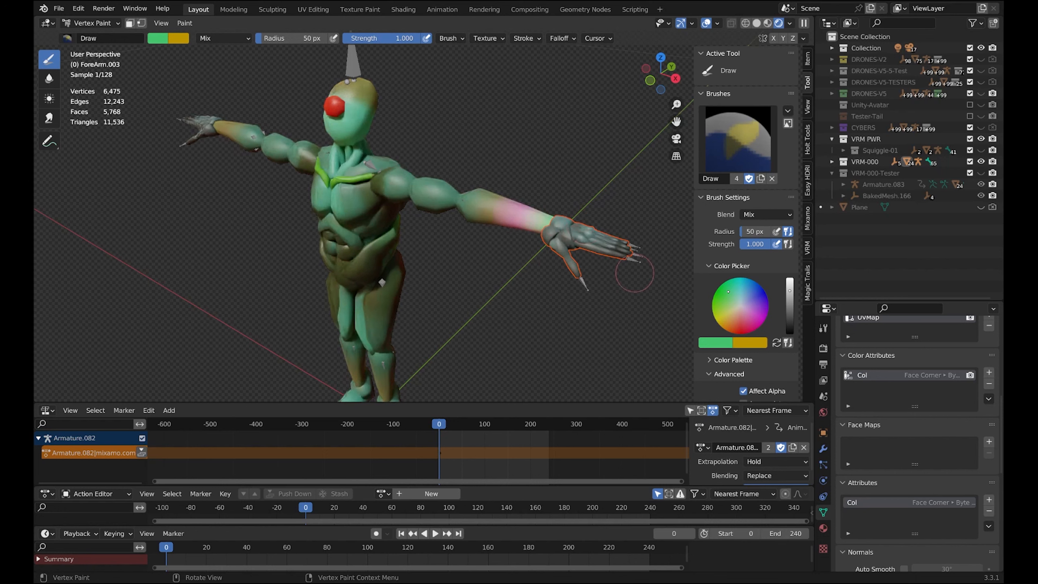
- Paint over the left forearm's wrist end with magenta-purple, followed by a violet brush color
click(761, 314)
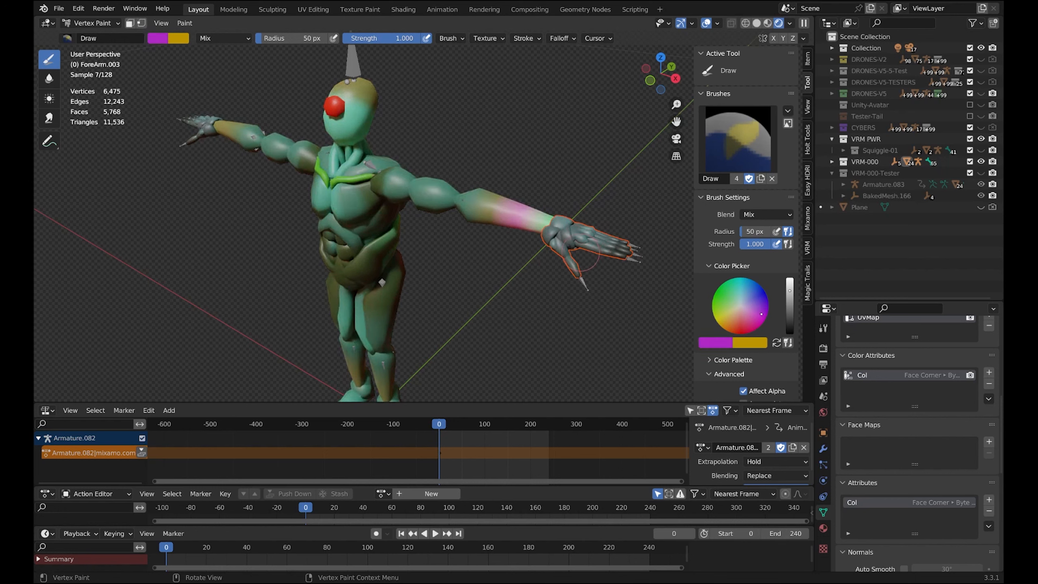
drag(559, 225, 556, 228)
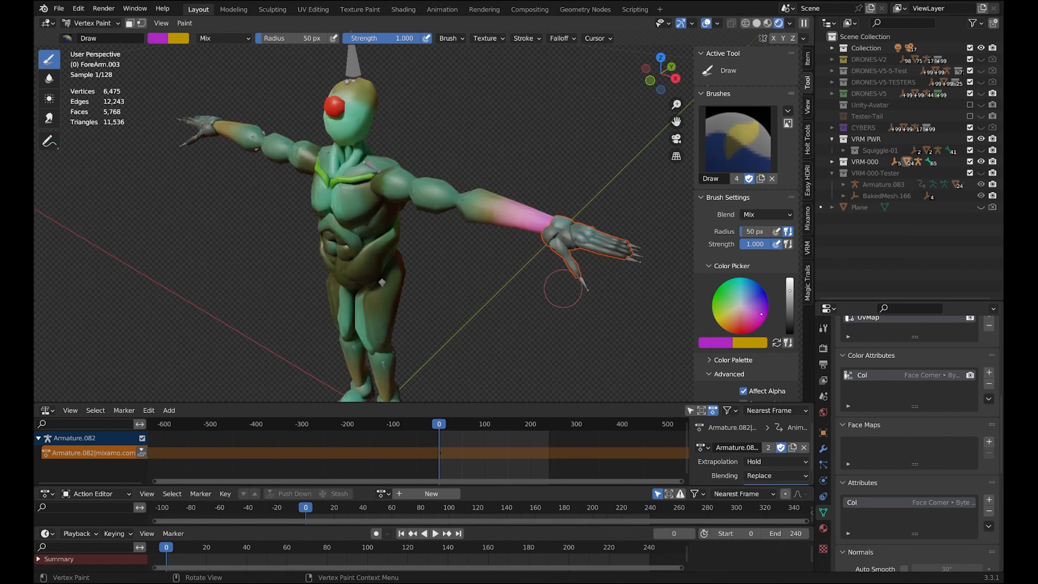
click(764, 305)
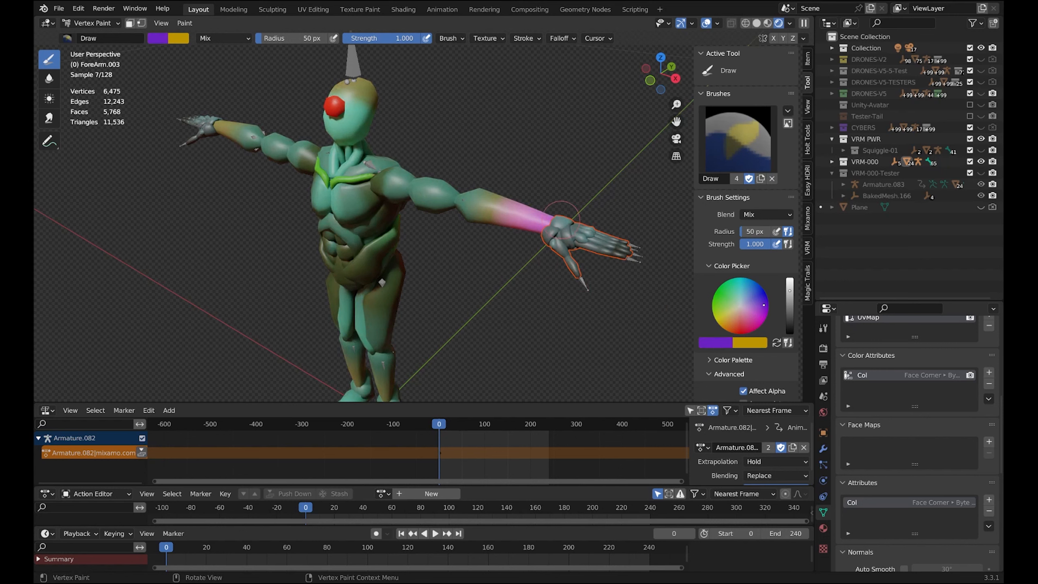
drag(561, 222, 558, 225)
mouse_move(548, 327)
middle_down()
mouse_move(531, 312)
mouse_move(450, 327)
mouse_move(517, 280)
middle_up()
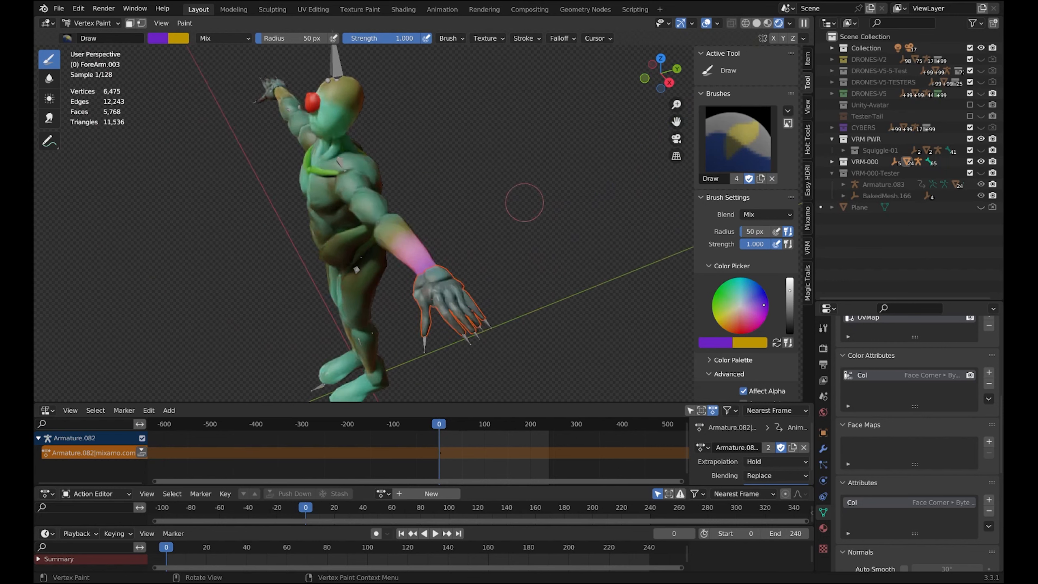
- Return to Object Mode, deselect everything and view the color blend painted on the left forearm
click(92, 23)
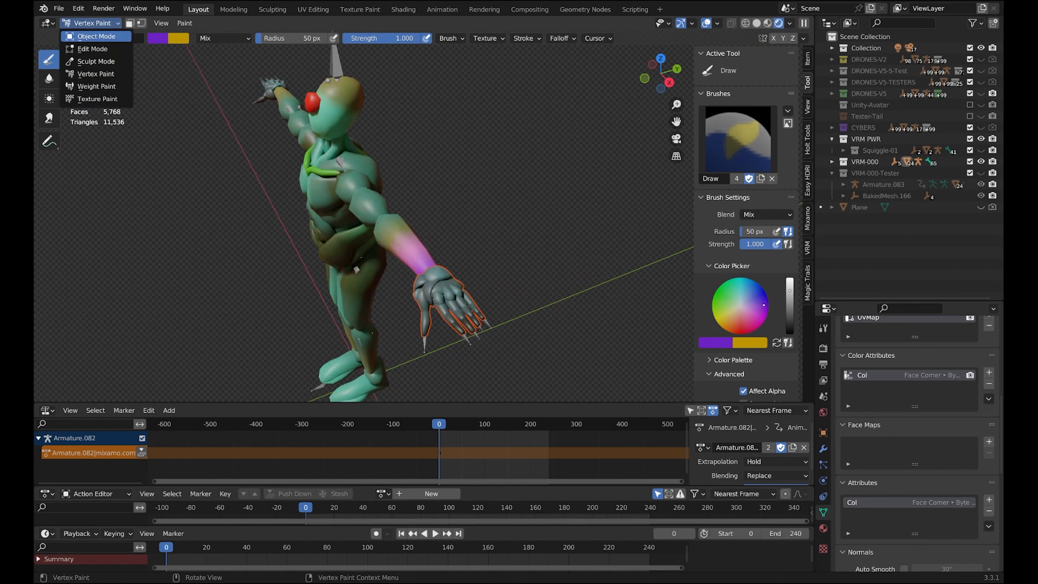
click(96, 36)
key(alt+a)
middle_drag(513, 290, 604, 263)
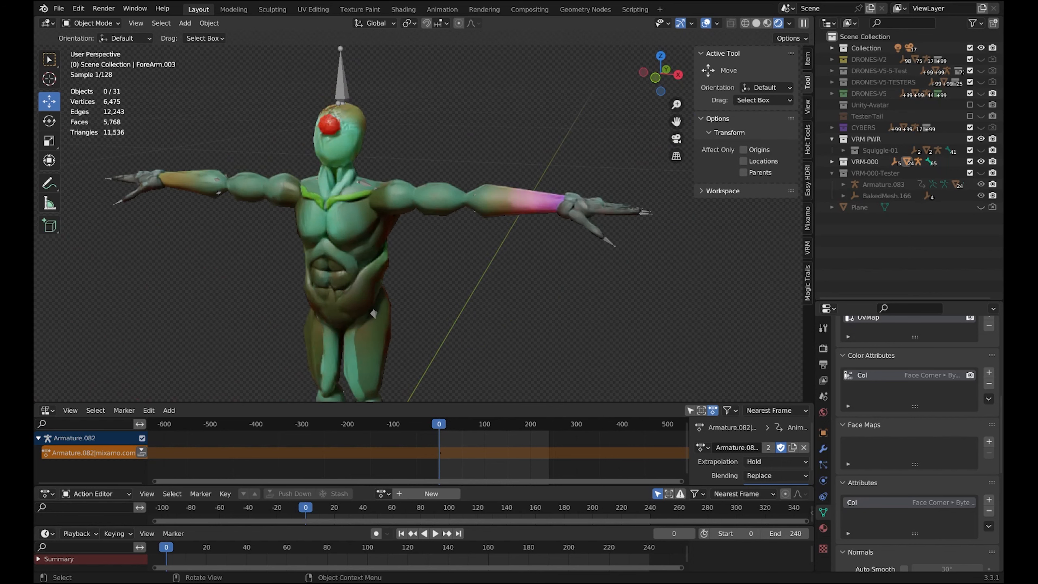
scroll(423, 223, up, 1)
shift+middle_drag(423, 223, 360, 252)
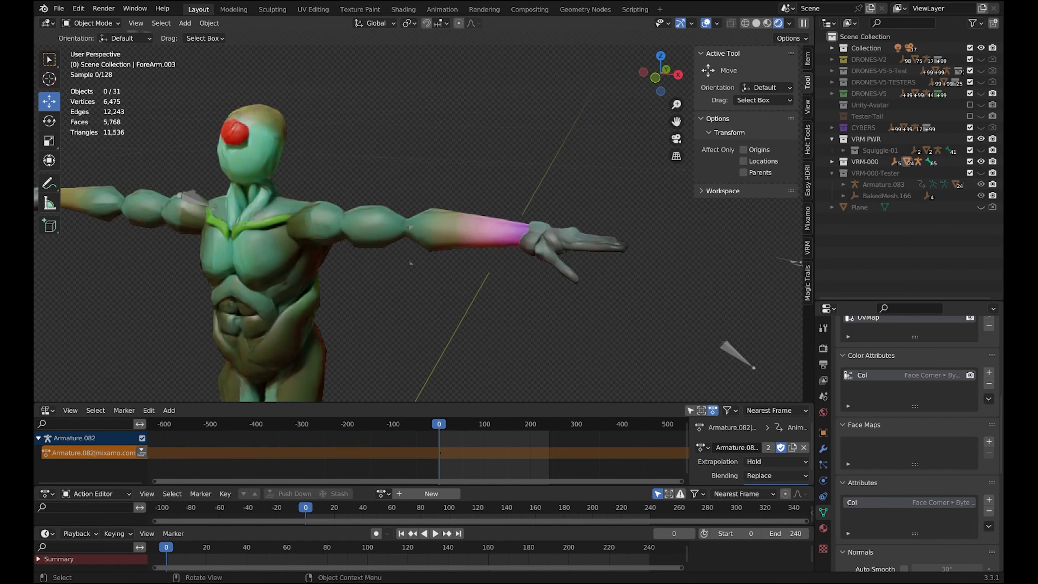
scroll(423, 223, up, 6)
scroll(423, 223, down, 6)
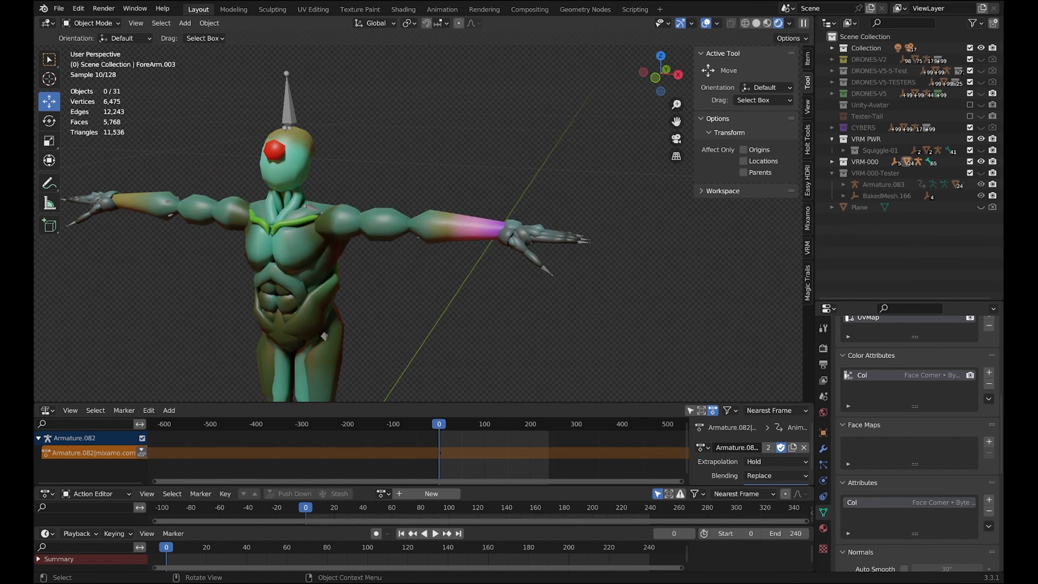
- Select the left forearm and examine its mesh in wireframe and solid shading, clear the selection and restore rendered shading
click(457, 227)
scroll(418, 222, up, 6)
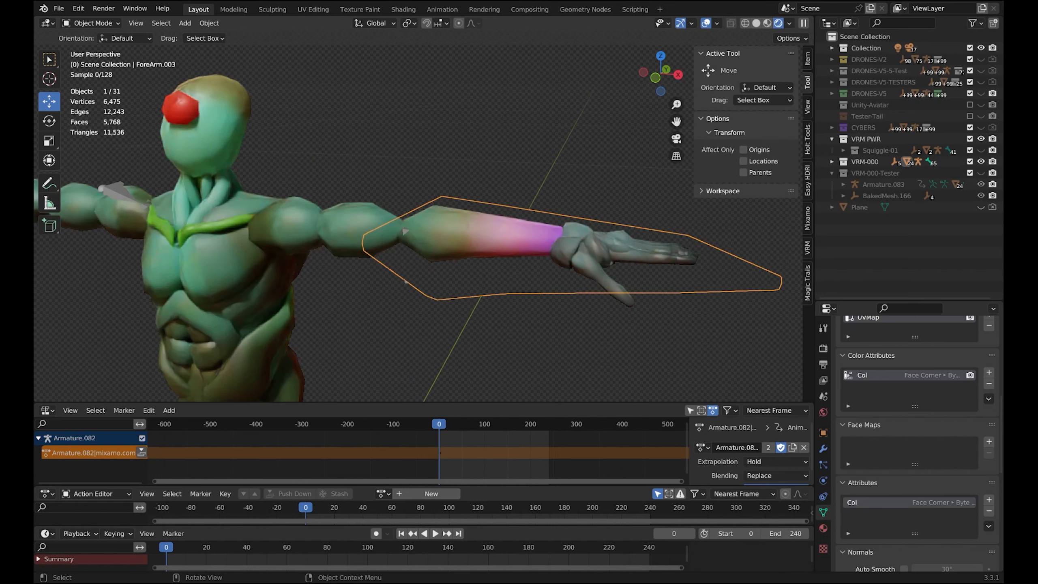
click(745, 23)
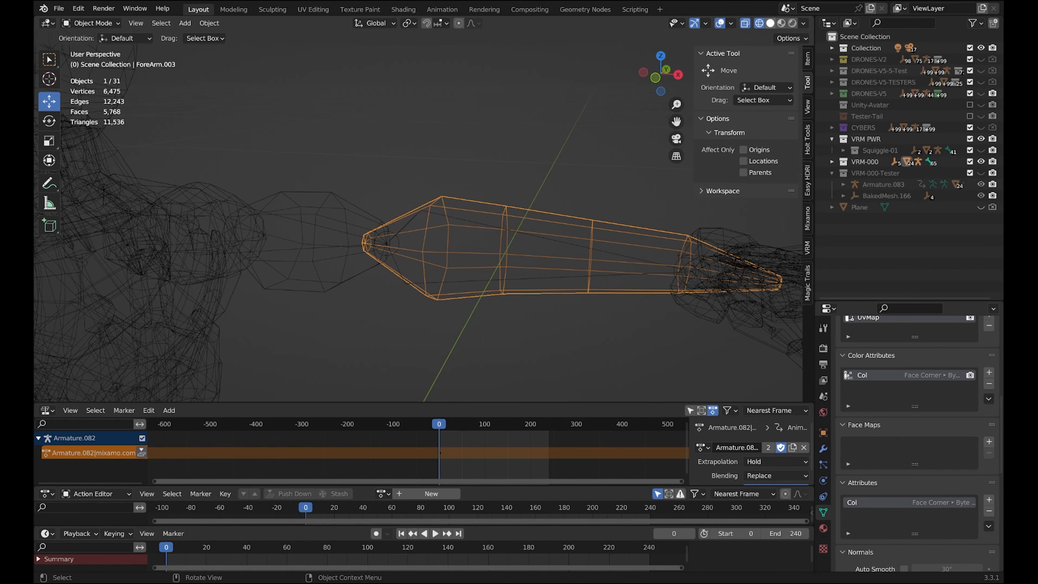
click(770, 23)
key(alt+a)
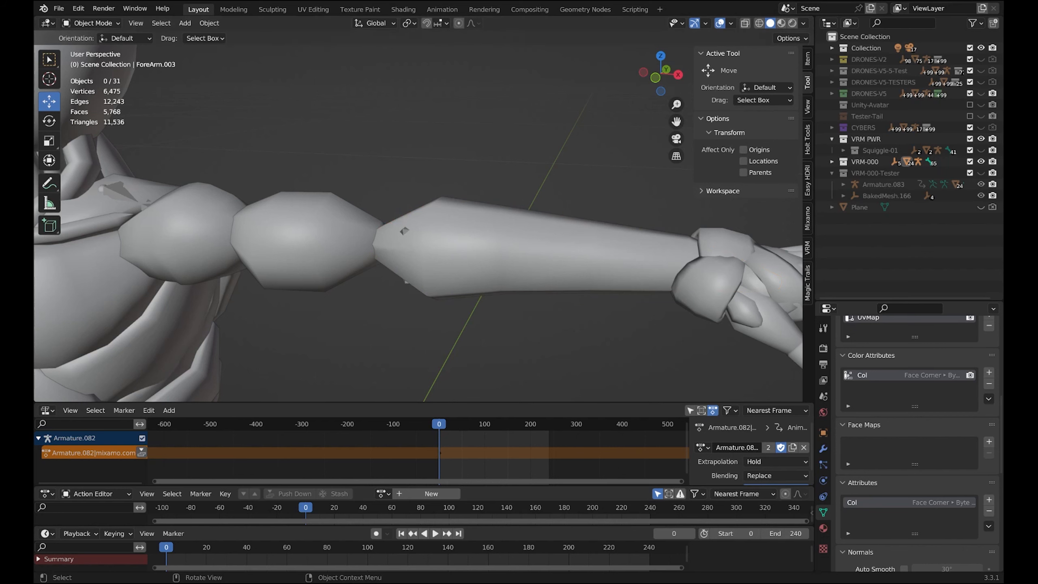
click(792, 23)
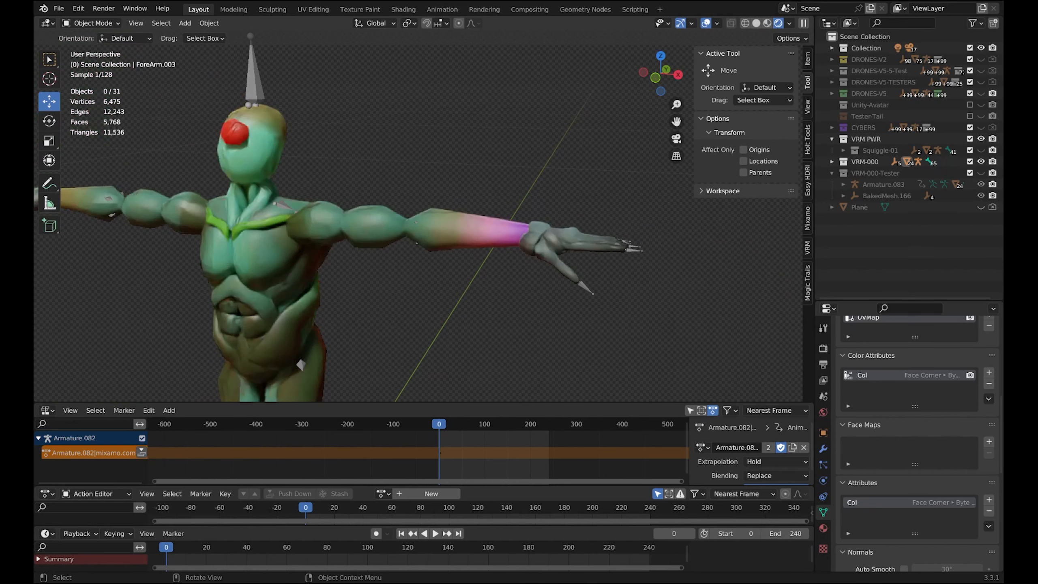
- Open the left forearm in Edit Mode and add a loop cut around it near the wrist
scroll(417, 245, up, 3)
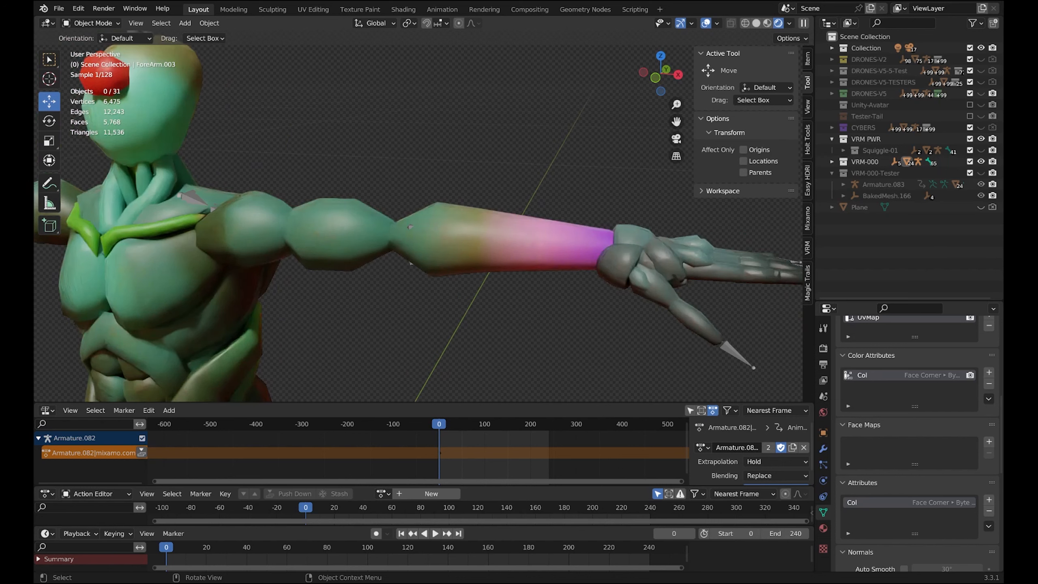
click(412, 264)
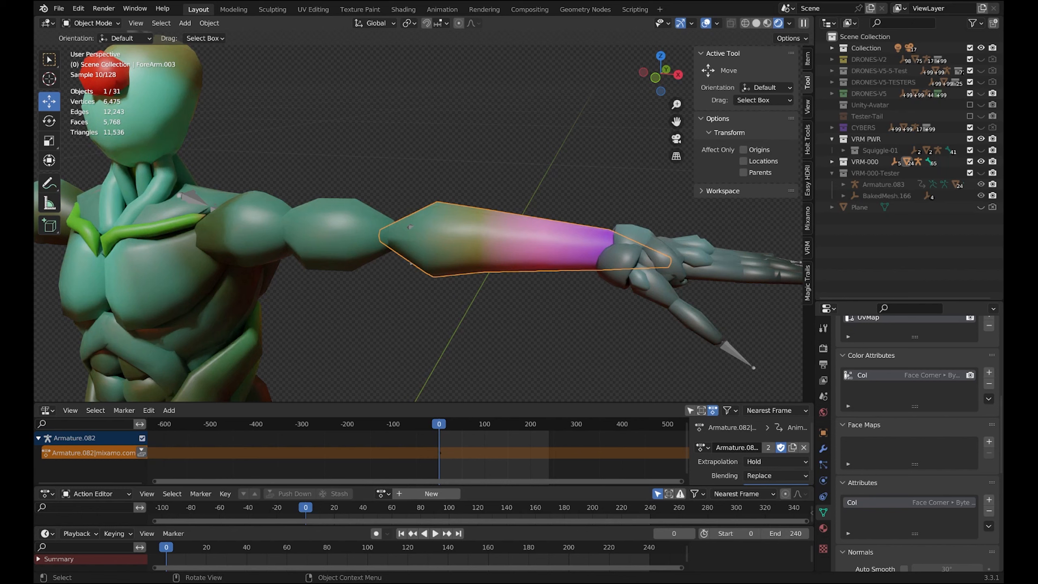
key(Tab)
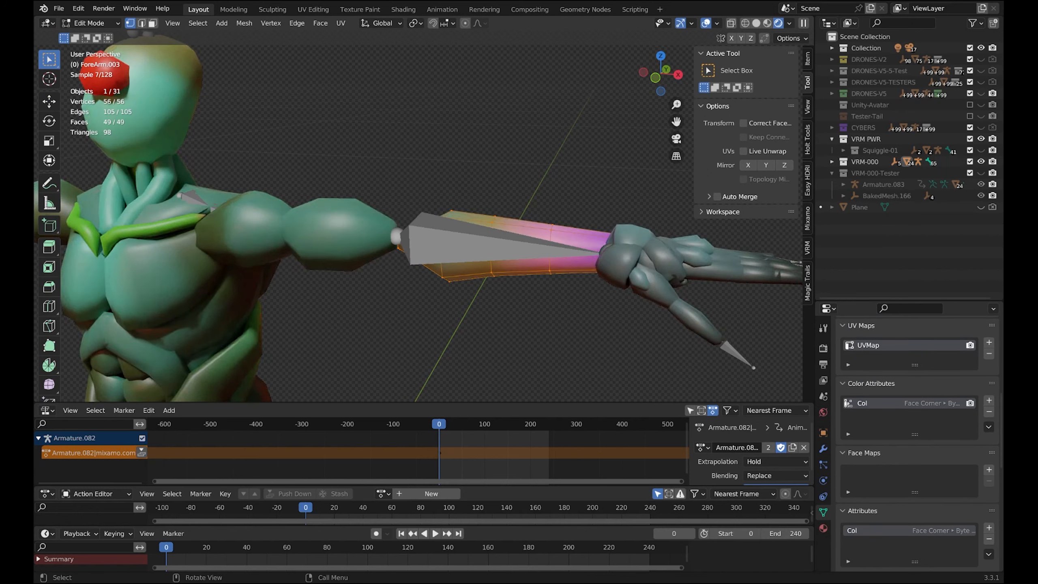
key(ctrl+r)
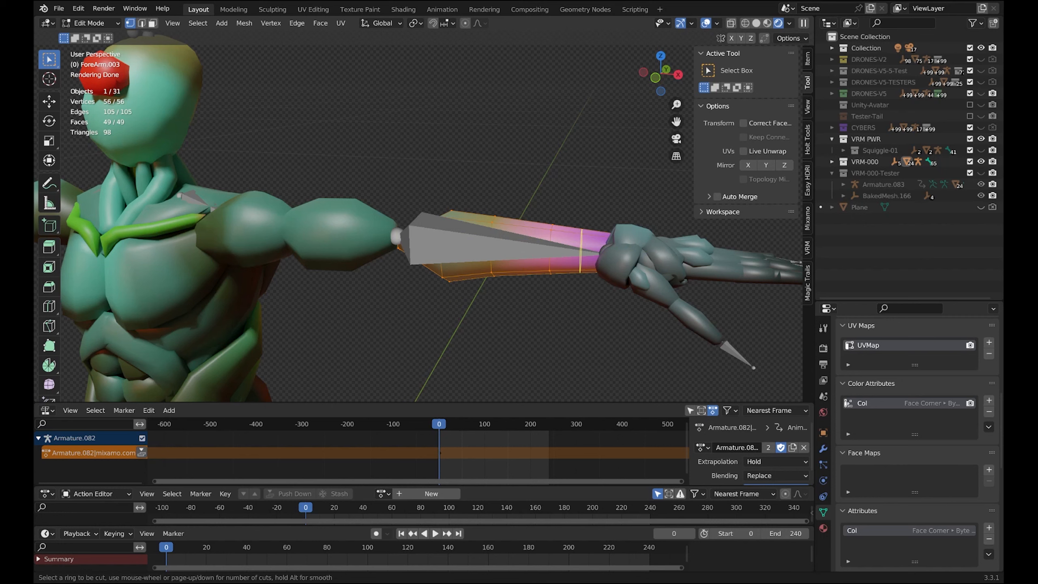
click(580, 242)
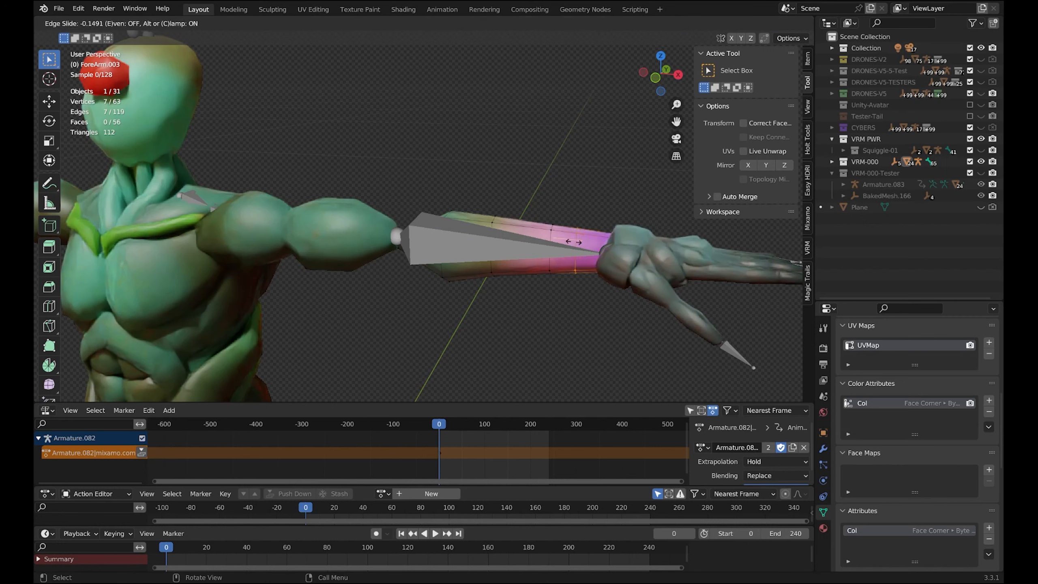
click(583, 241)
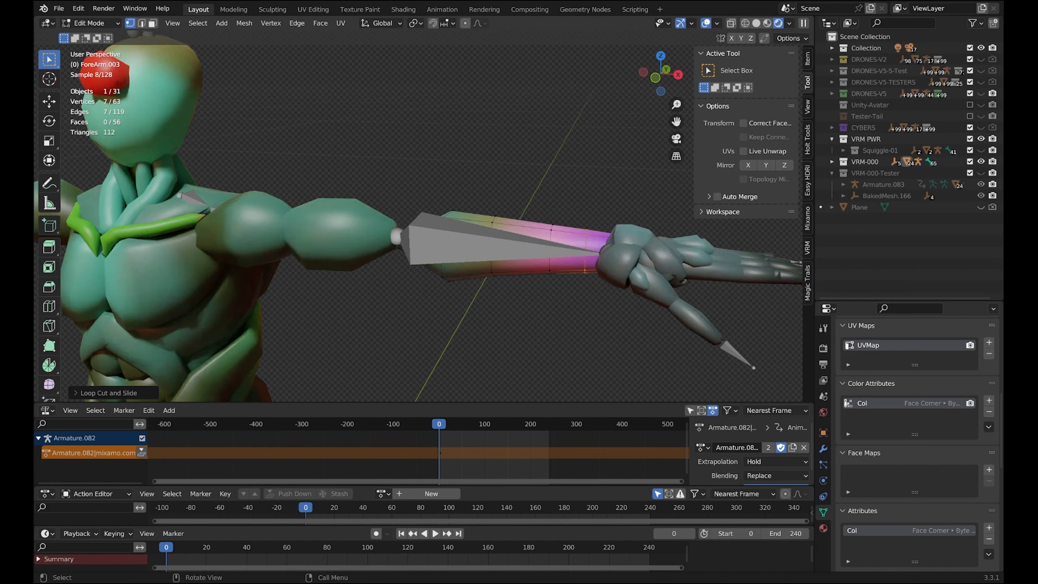
- Add a second loop cut around the middle of the left forearm, between the two existing edge loops there
key(ctrl+r)
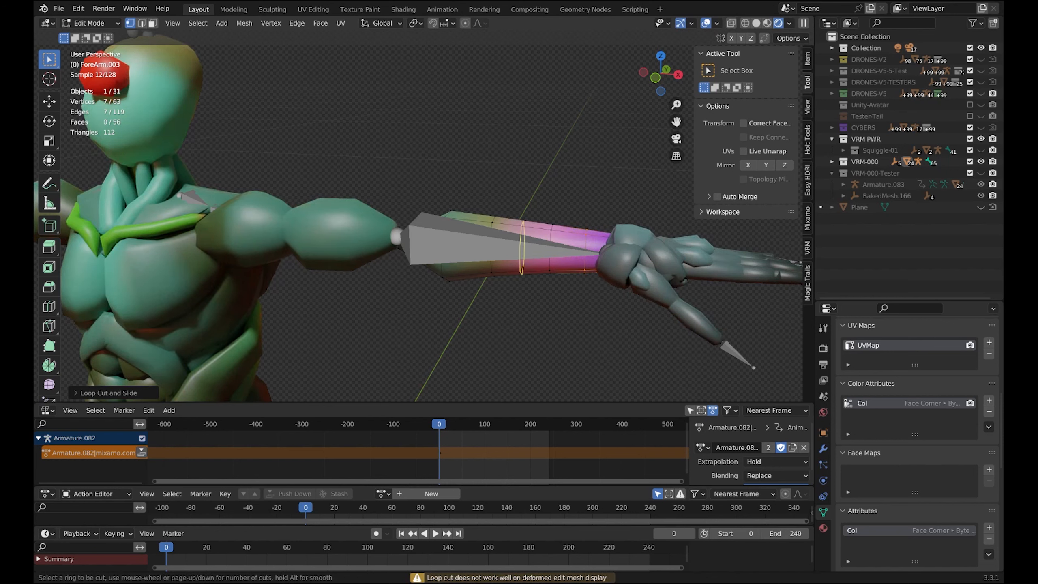
click(522, 248)
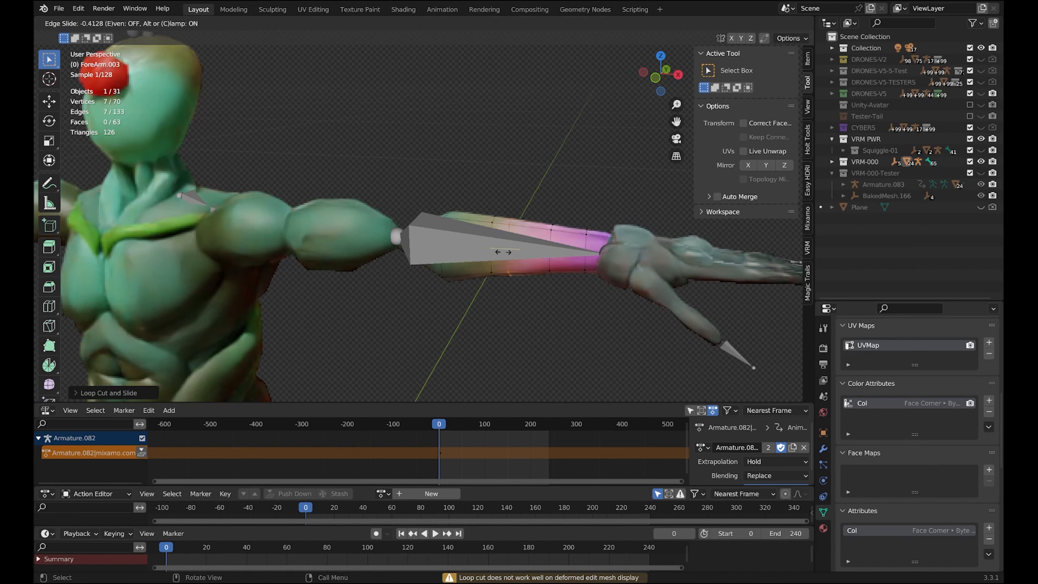
click(525, 250)
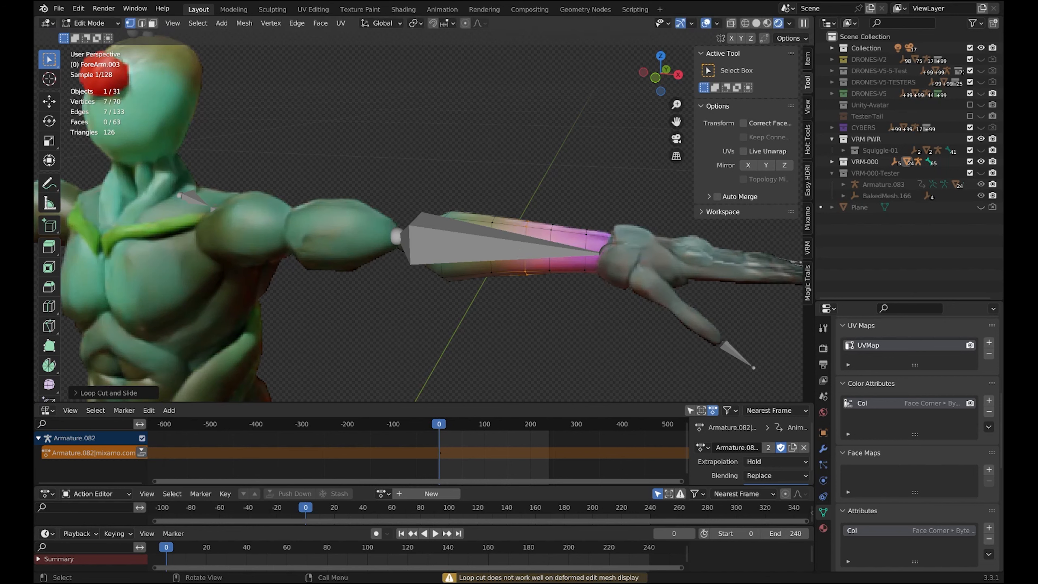
- Leave Edit Mode and switch the left forearm to Vertex Paint mode
key(Tab)
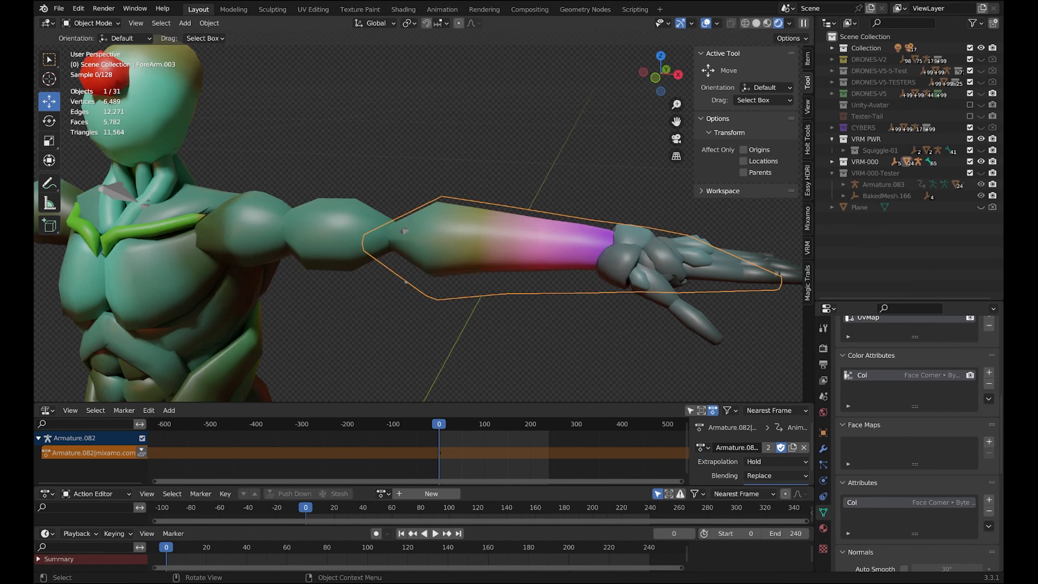
scroll(417, 221, up, 2)
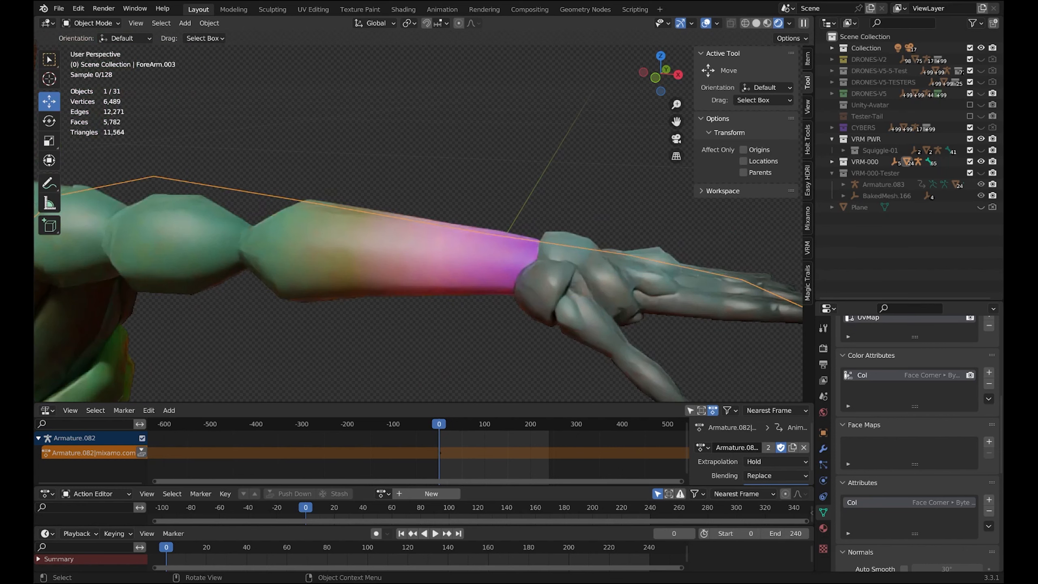
scroll(416, 221, up, 3)
scroll(417, 221, down, 2)
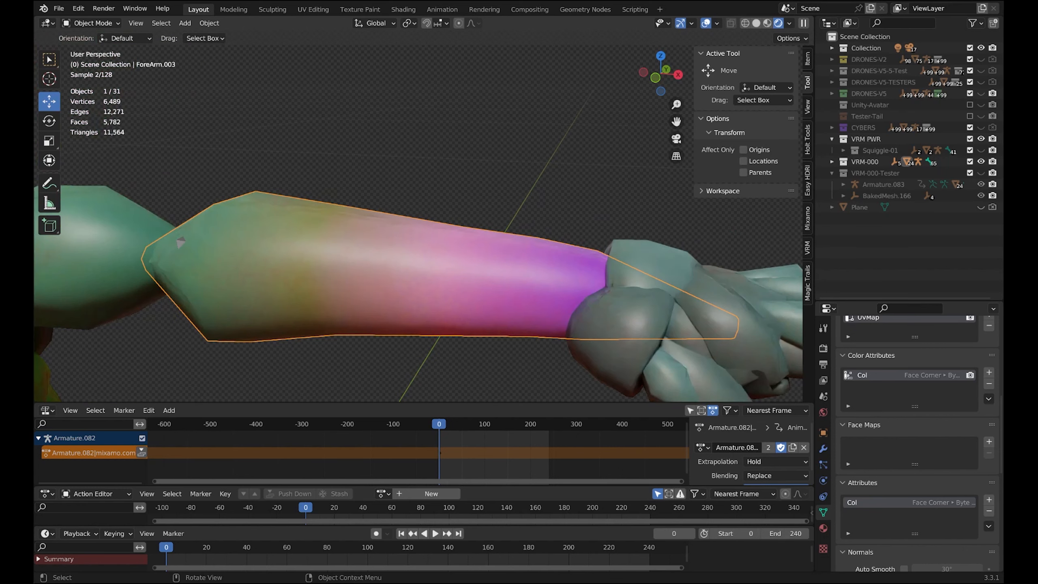
click(91, 23)
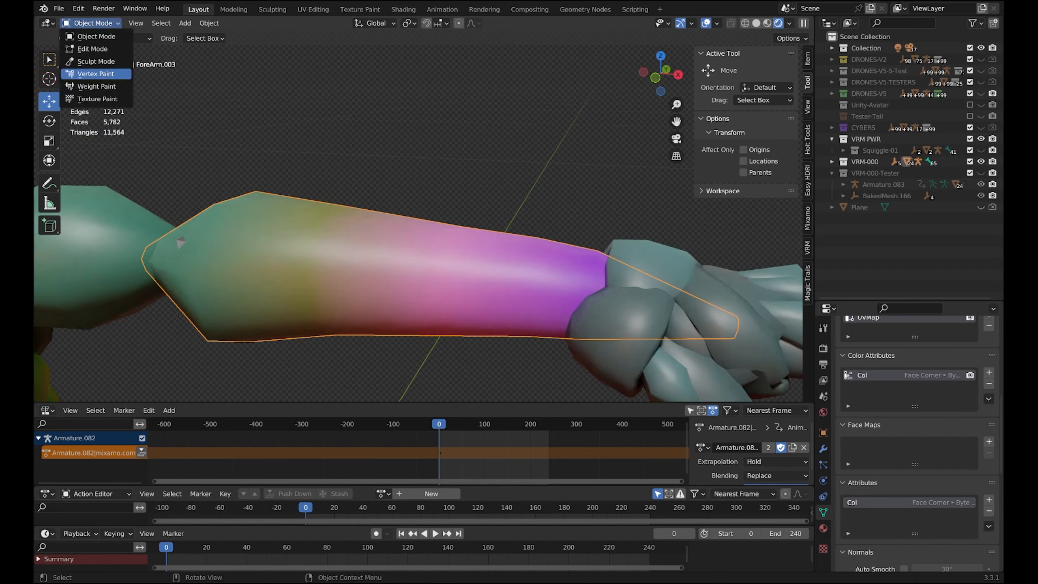
click(96, 74)
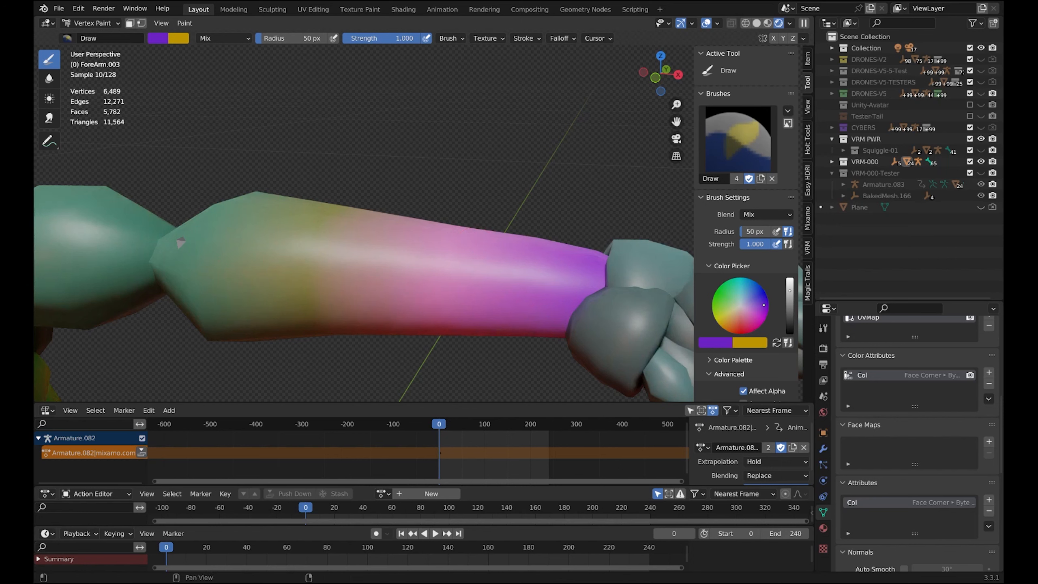
- Set the brush color to crimson and try to paint a stroke across the left forearm near the wrist
drag(763, 305, 744, 328)
click(492, 230)
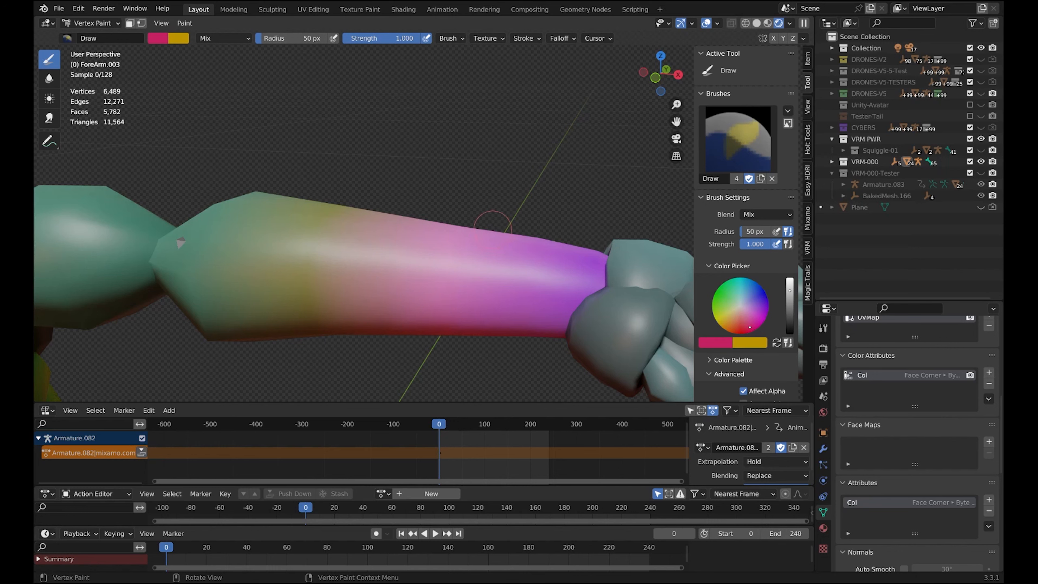
drag(492, 228, 486, 266)
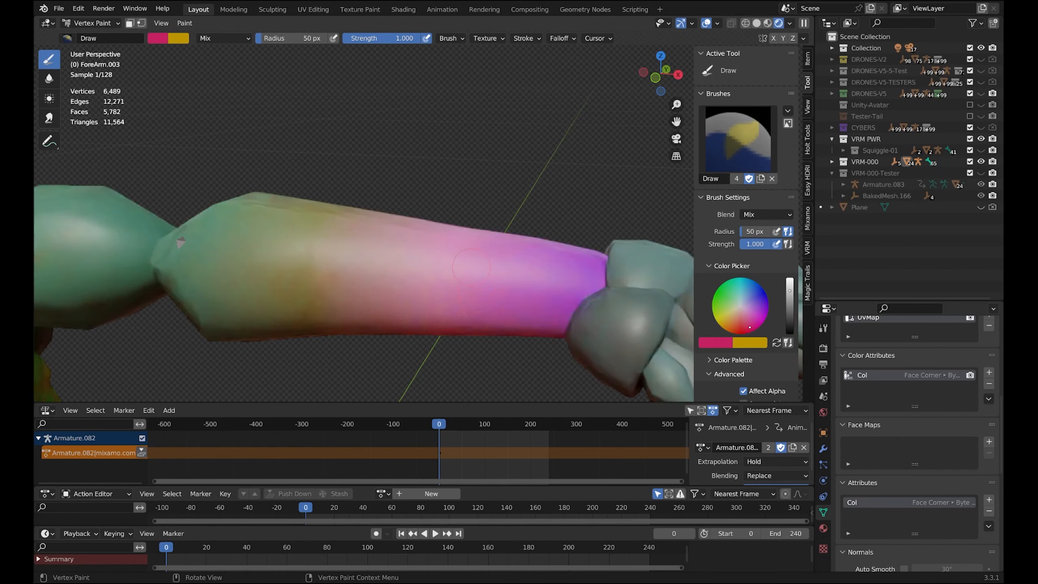
- Return to Object Mode, re-enter Vertex Paint mode and paint crimson across the left forearm a little above the wrist
click(92, 23)
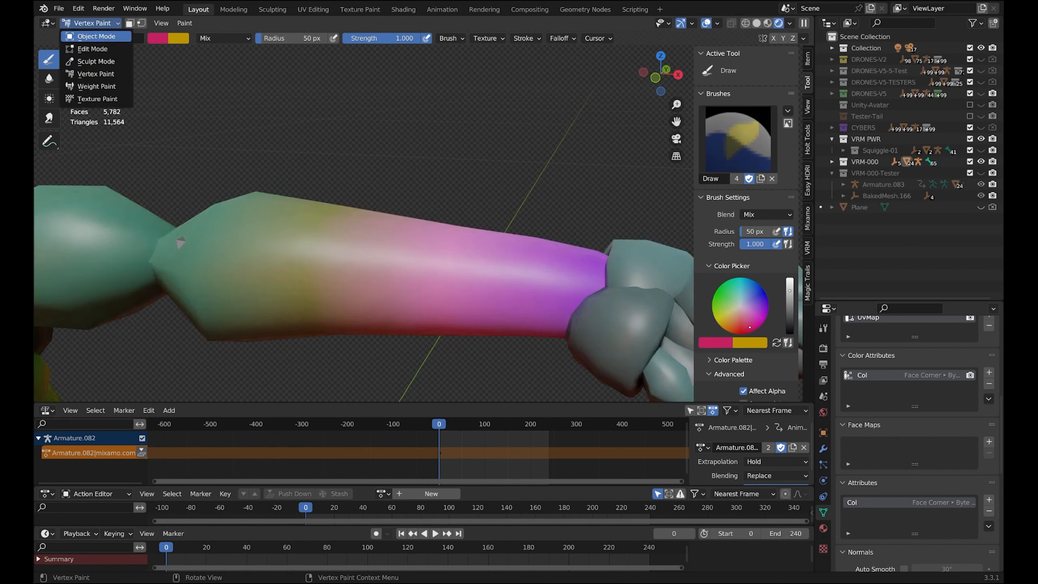
click(96, 36)
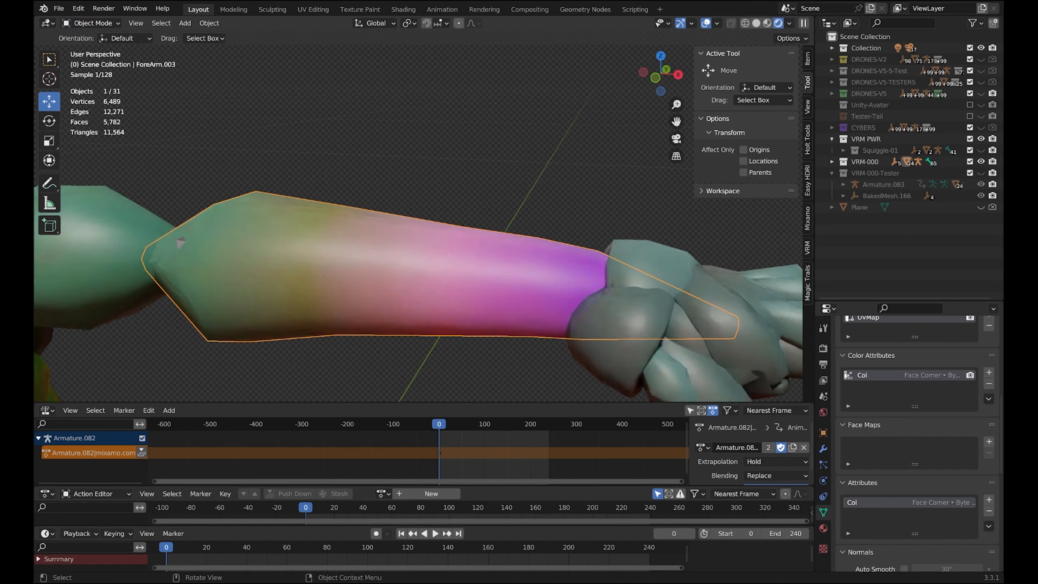
click(92, 23)
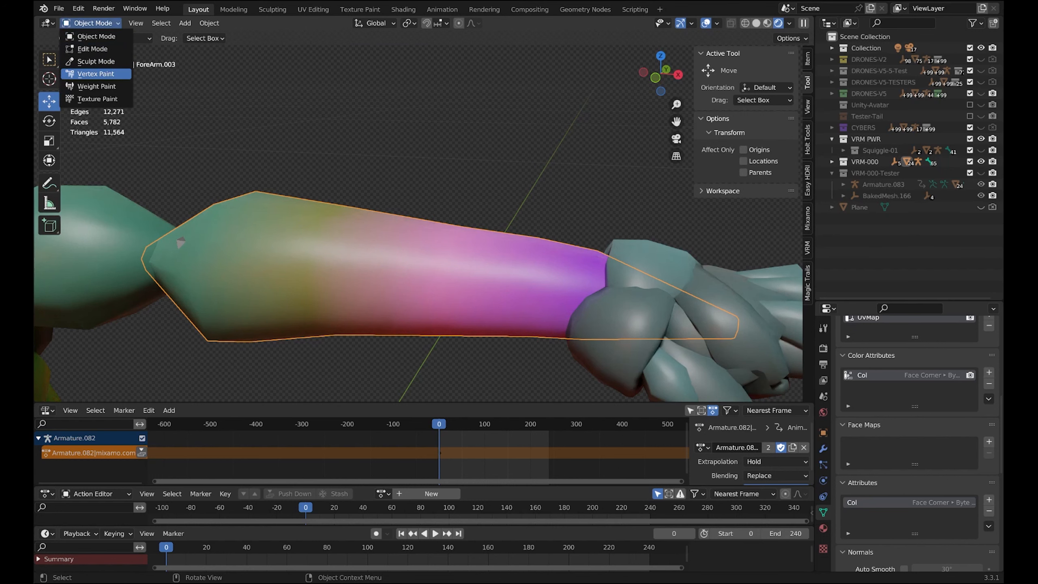
click(95, 74)
scroll(477, 211, down, 8)
scroll(477, 211, up, 2)
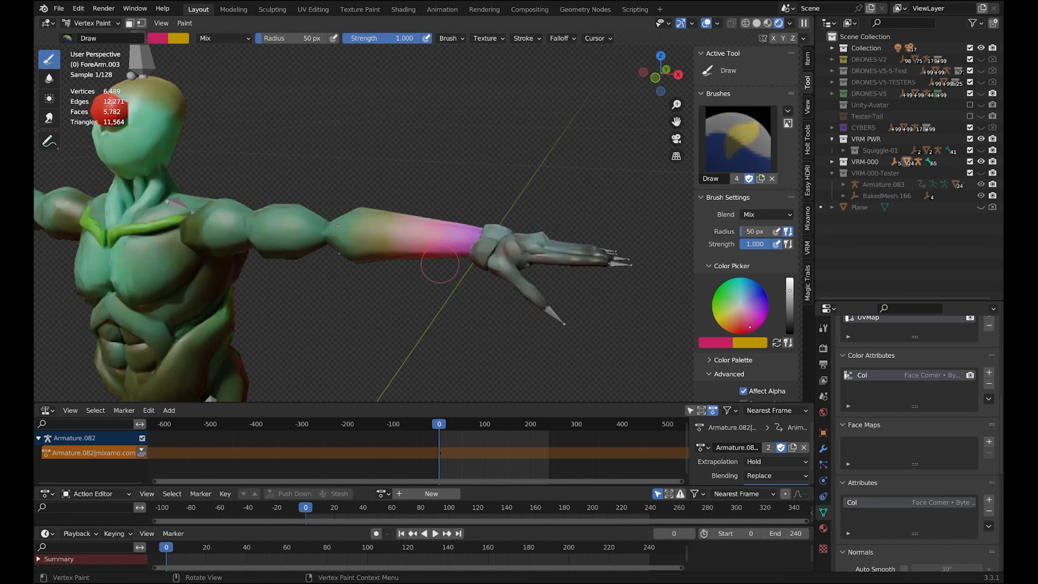
mouse_move(439, 264)
mouse_down()
mouse_move(440, 216)
mouse_move(443, 272)
mouse_up()
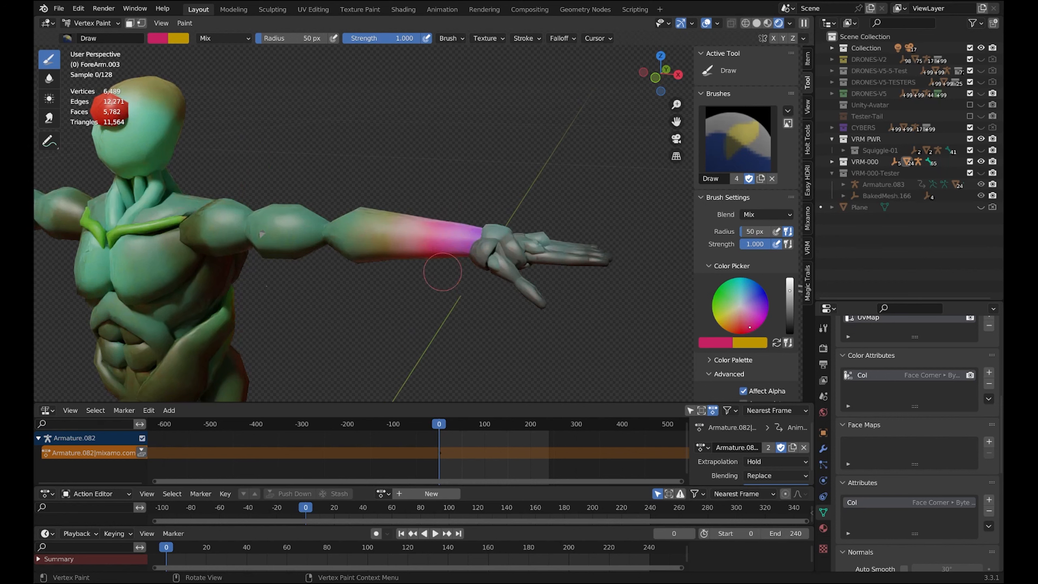
- Change the brush color to light blue and paint a band across the forearm over the crimson area
scroll(443, 272, up, 2)
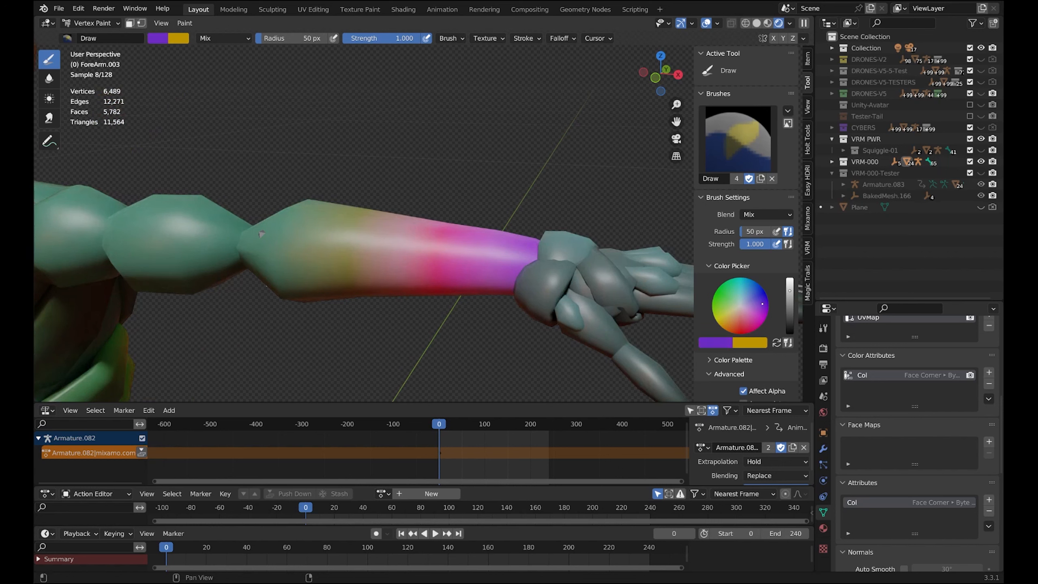
key(s)
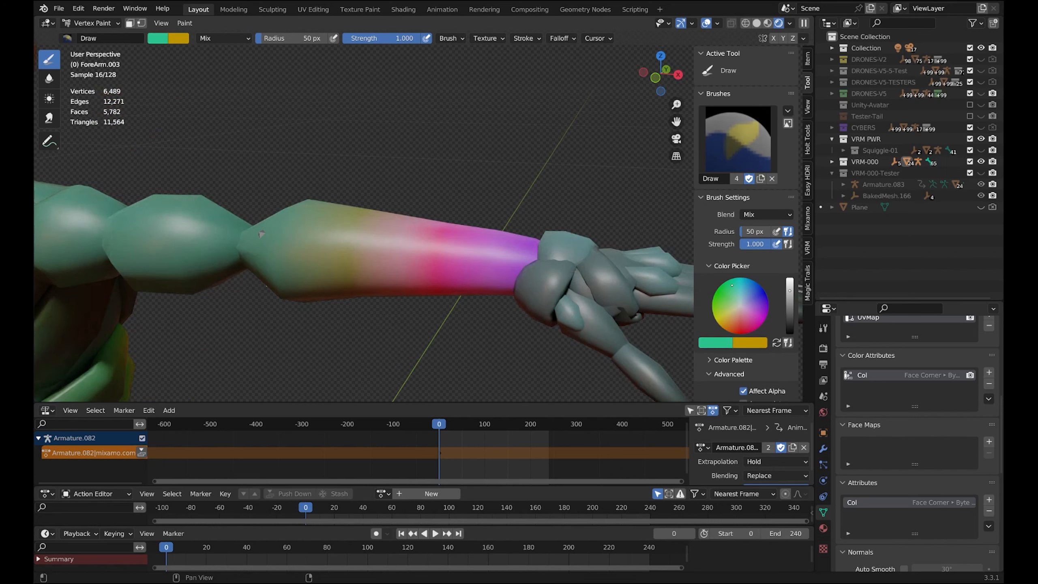
click(748, 284)
drag(436, 222, 432, 237)
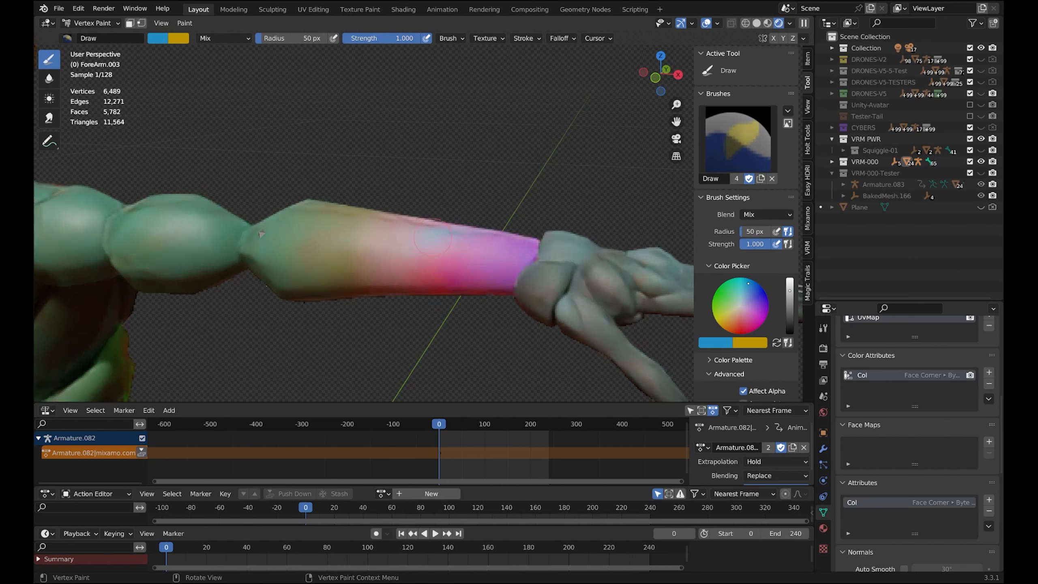
drag(429, 273, 428, 313)
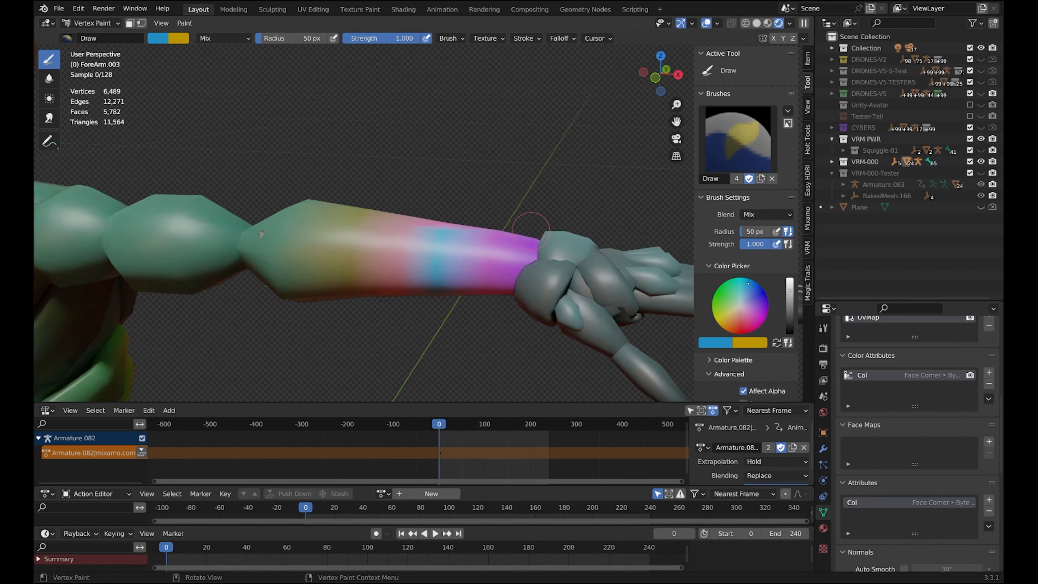
- Paint a blue band around the wrist end of the forearm, covering both its front and back
drag(530, 224, 525, 308)
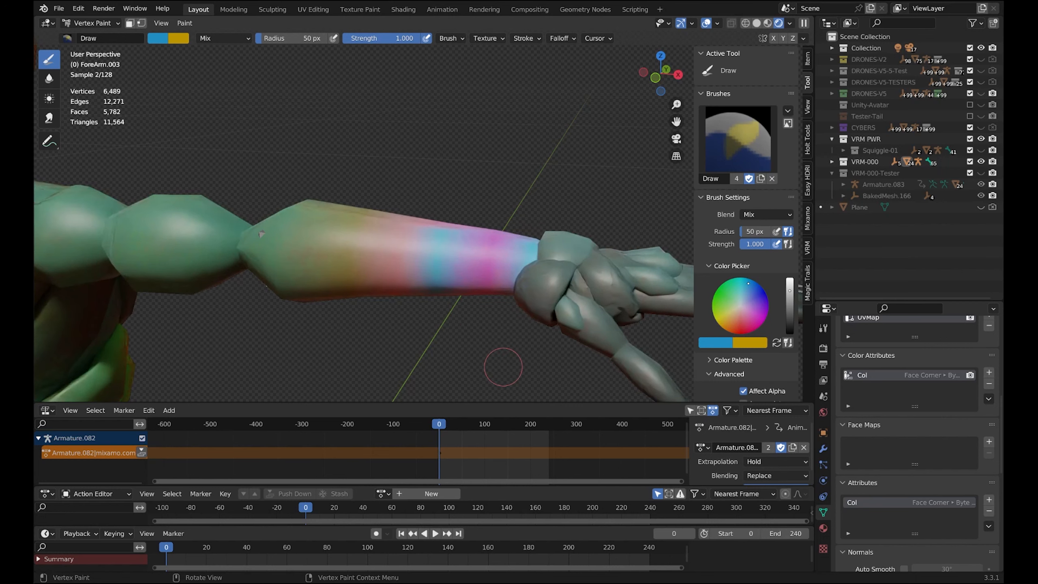
mouse_move(501, 346)
middle_down()
mouse_move(327, 325)
mouse_move(476, 333)
mouse_move(475, 299)
middle_up()
scroll(486, 351, down, 5)
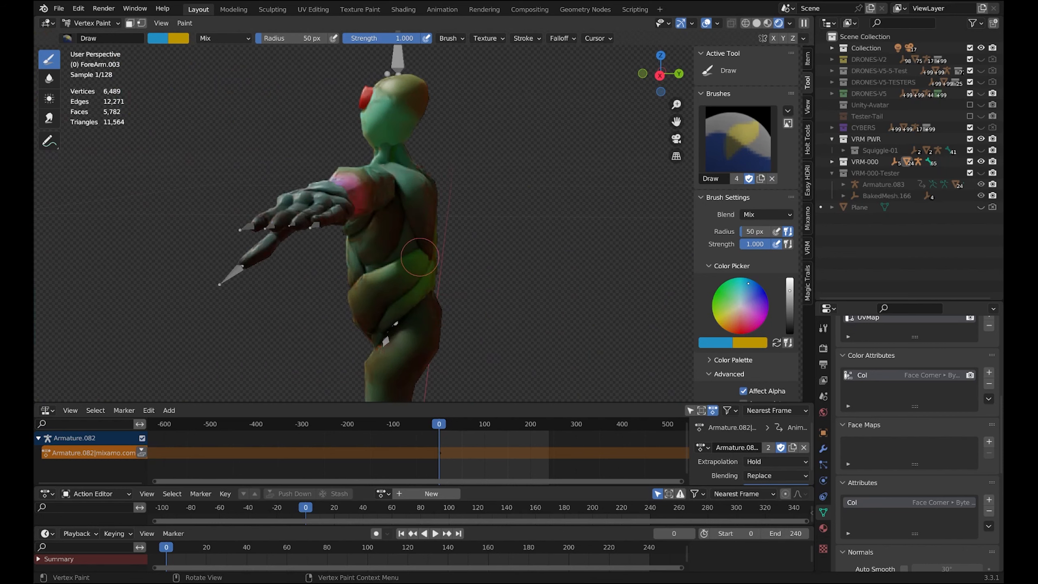
middle_drag(420, 257, 295, 244)
click(311, 199)
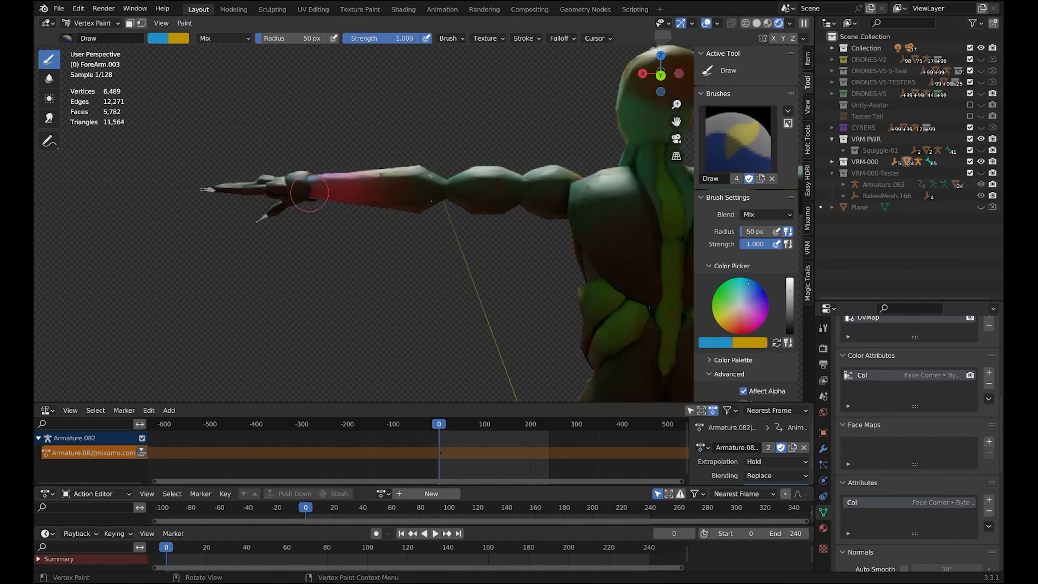
click(339, 176)
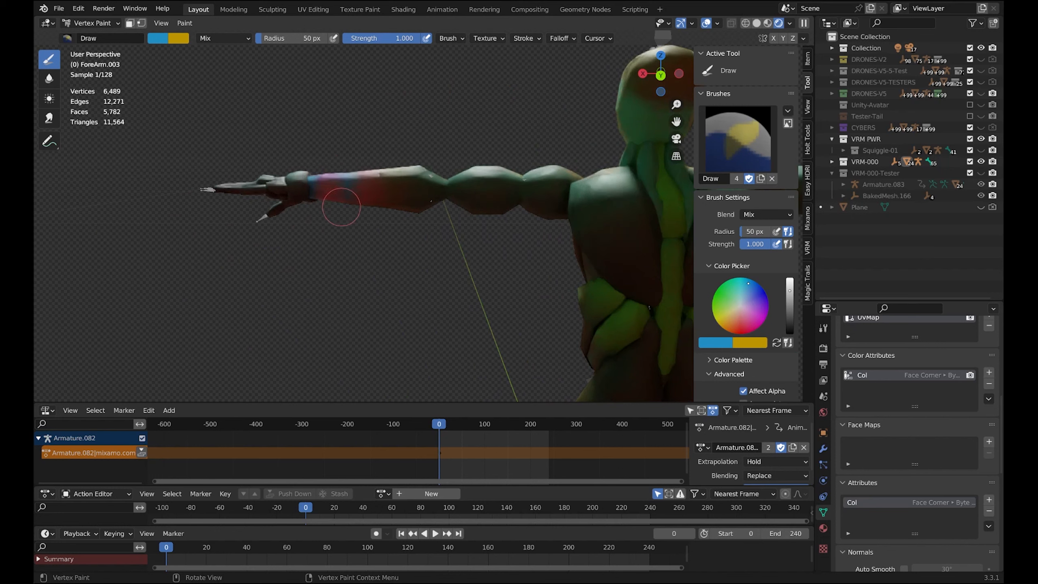
mouse_move(325, 248)
middle_down()
mouse_move(537, 232)
mouse_move(462, 220)
mouse_move(489, 254)
middle_up()
scroll(489, 255, up, 2)
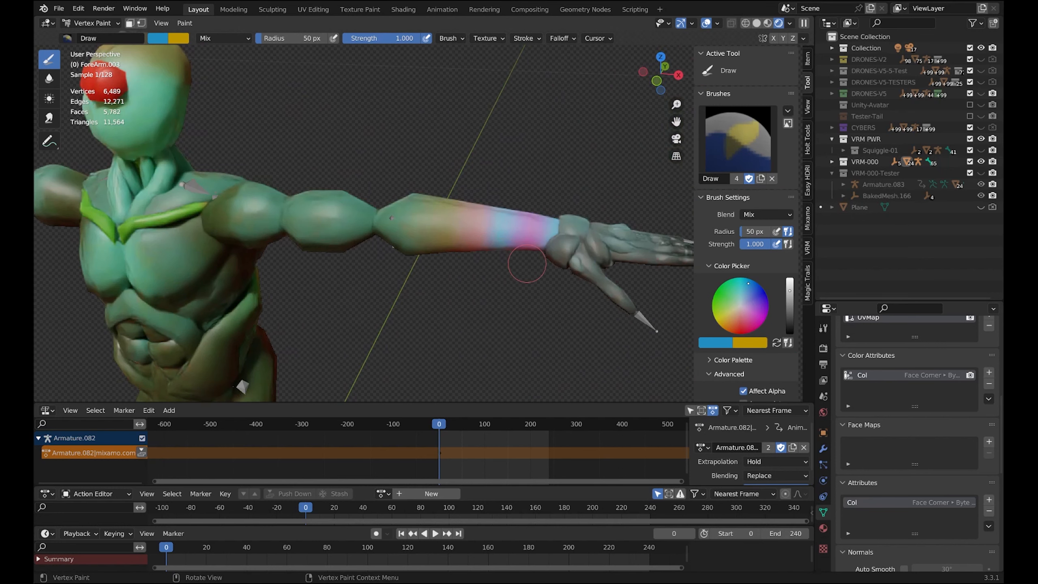
- Leave vertex painting on the forearm, select the head mesh instead and enter Vertex Paint mode on it
scroll(527, 264, up, 3)
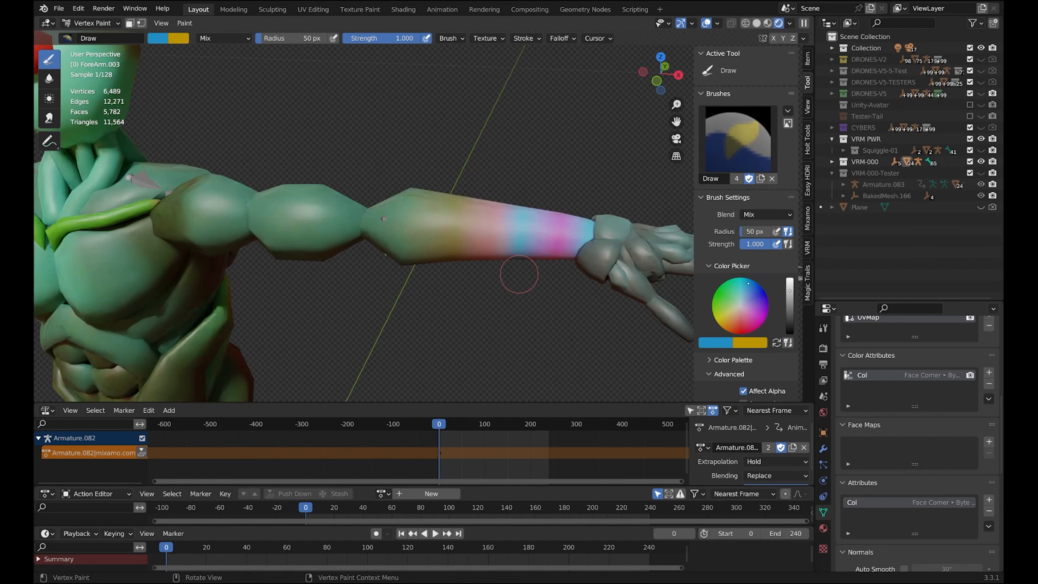
scroll(515, 273, up, 2)
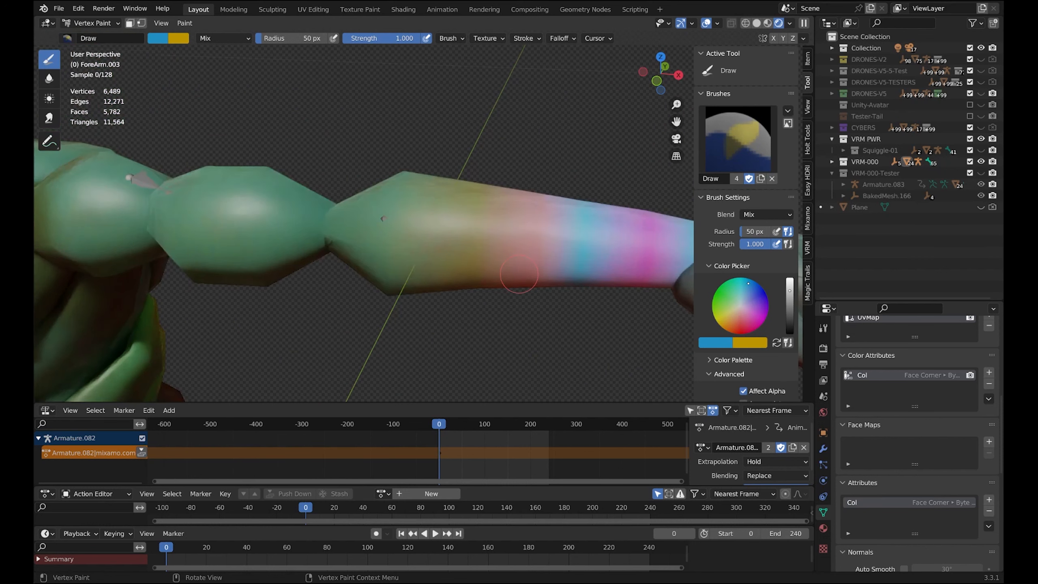
scroll(519, 270, down, 4)
shift+middle_drag(490, 245, 636, 278)
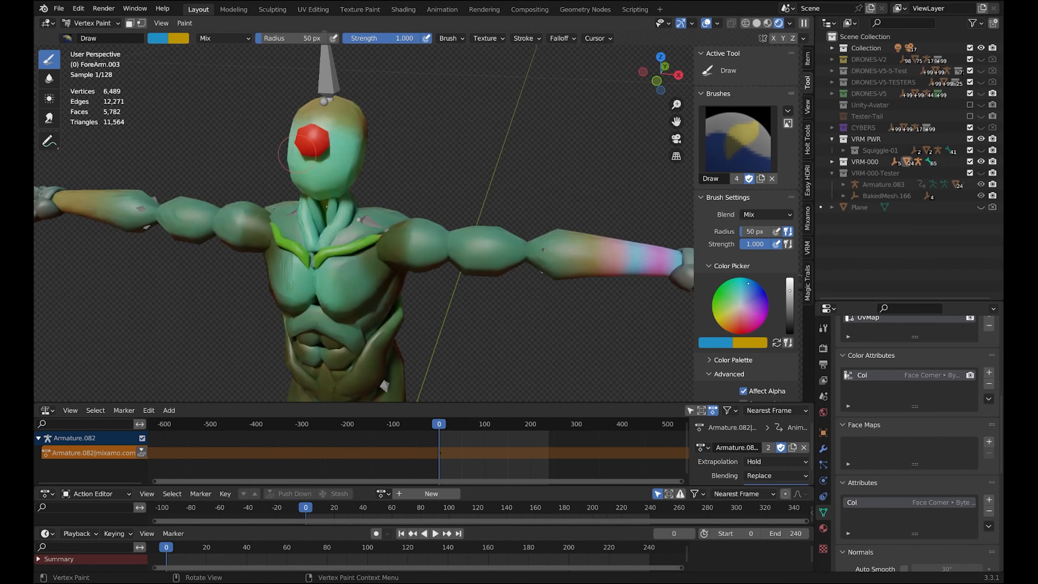
scroll(531, 254, up, 3)
mouse_move(242, 144)
shift+middle_down()
mouse_move(460, 187)
mouse_move(479, 166)
mouse_move(447, 239)
shift+middle_up()
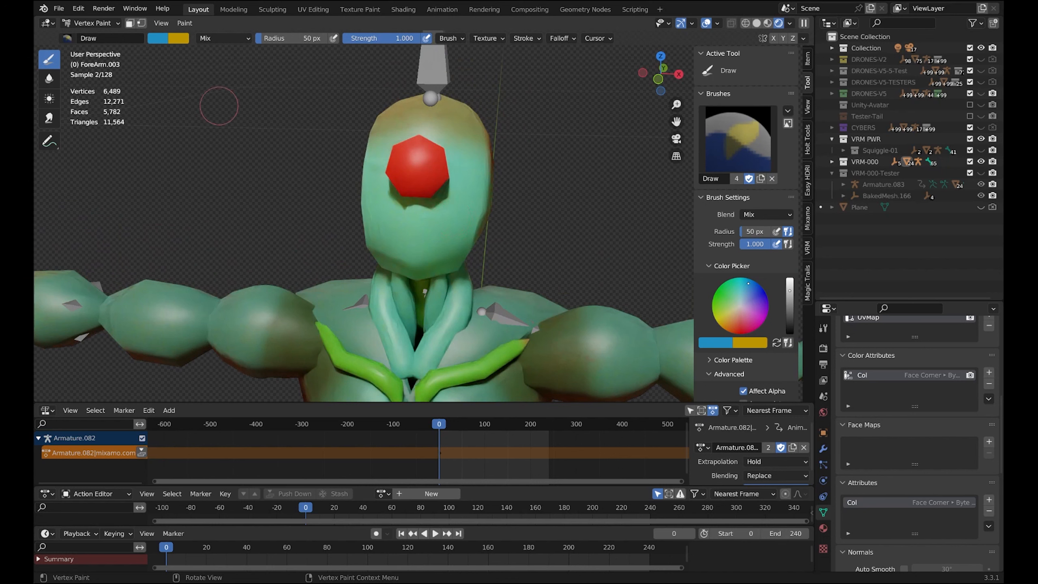
click(92, 23)
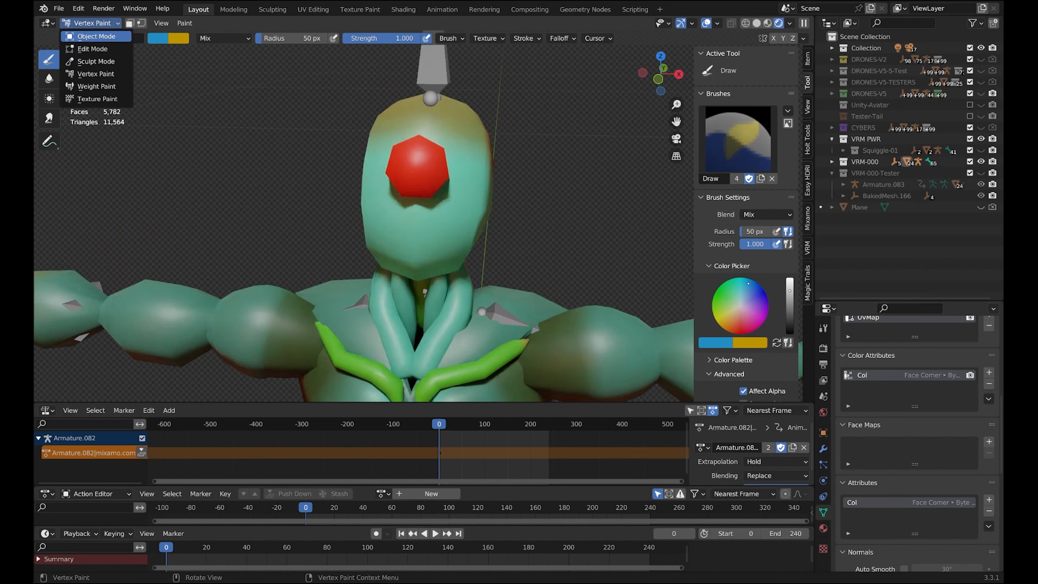
click(96, 36)
key(alt+a)
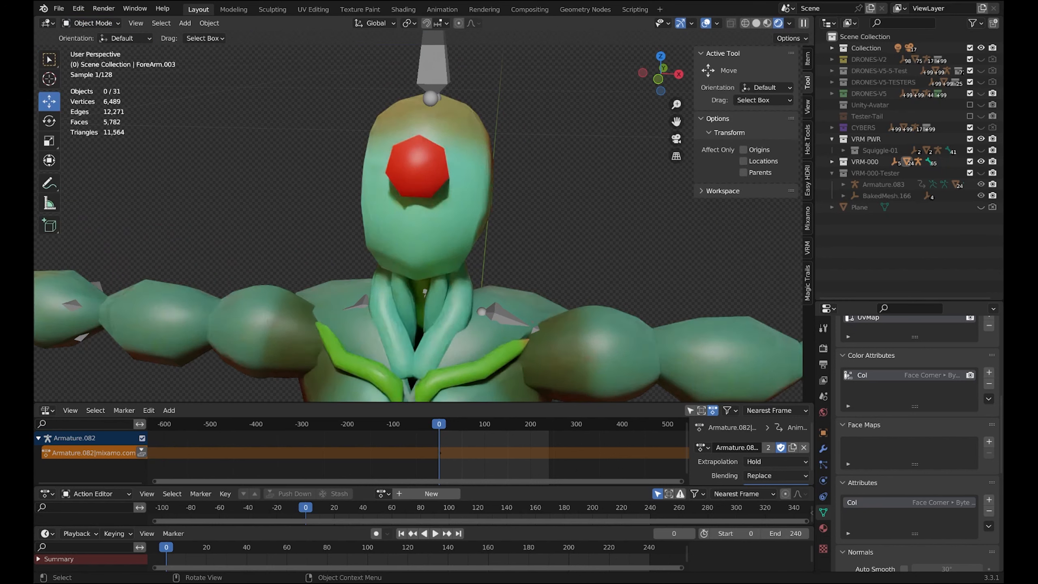
click(433, 229)
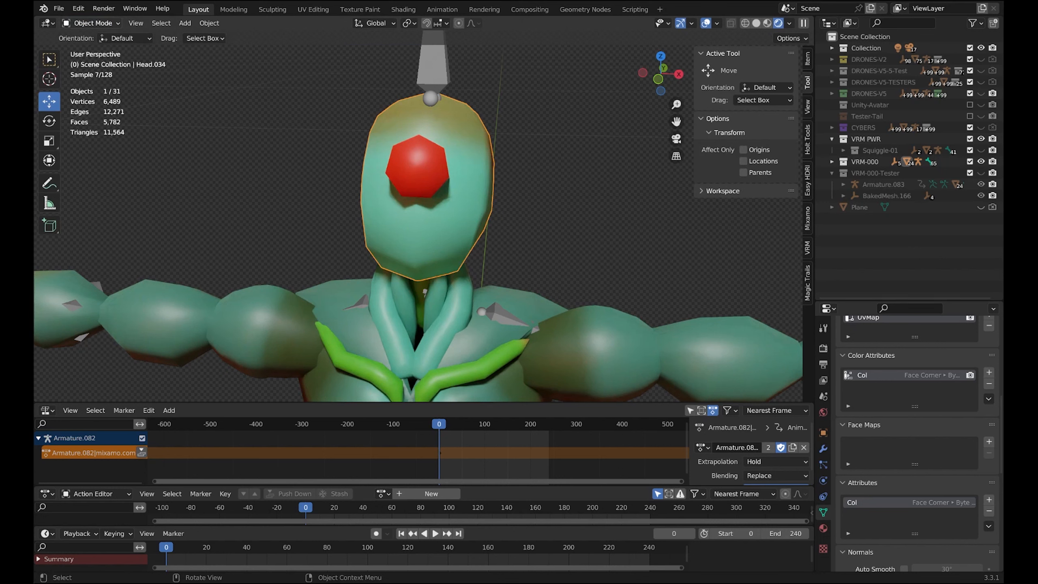
click(91, 23)
click(96, 74)
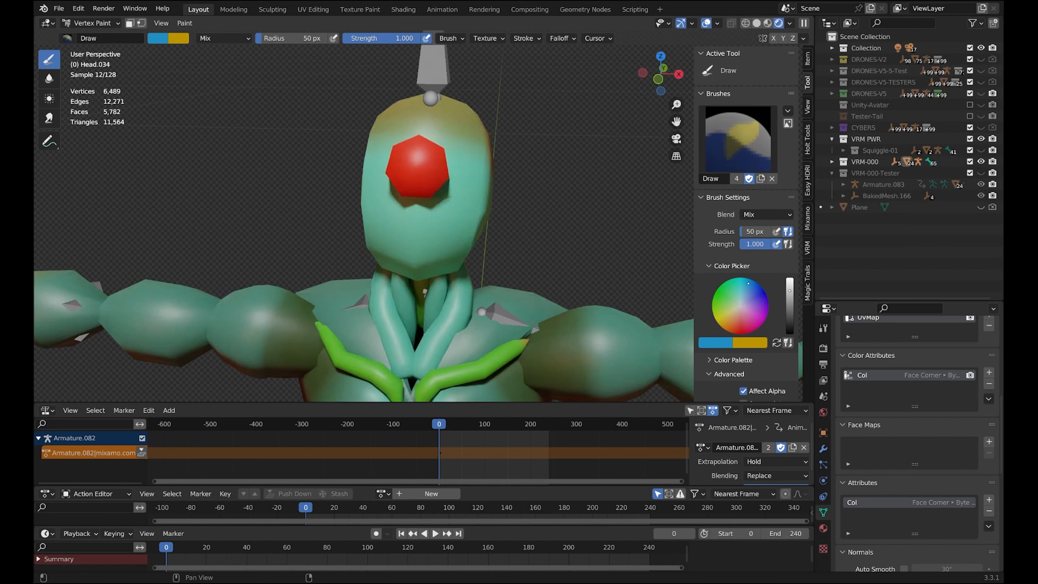
- Set the brush to red with a 37 px radius and try a stroke on the lower face
click(743, 328)
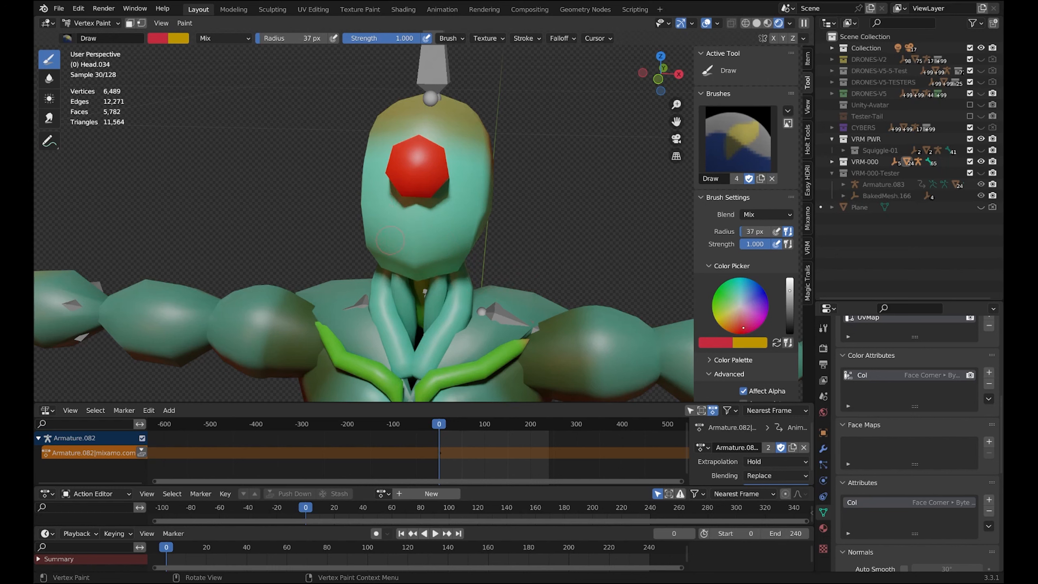
drag(390, 240, 395, 241)
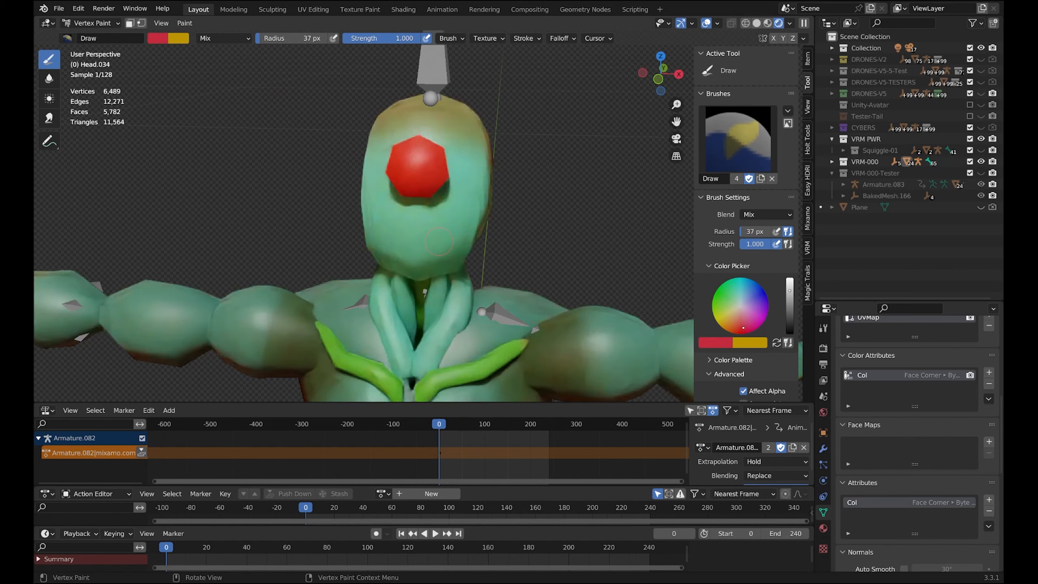
scroll(421, 253, up, 3)
mouse_move(407, 270)
middle_down()
mouse_move(457, 236)
mouse_move(419, 250)
mouse_move(432, 289)
middle_up()
scroll(445, 265, down, 2)
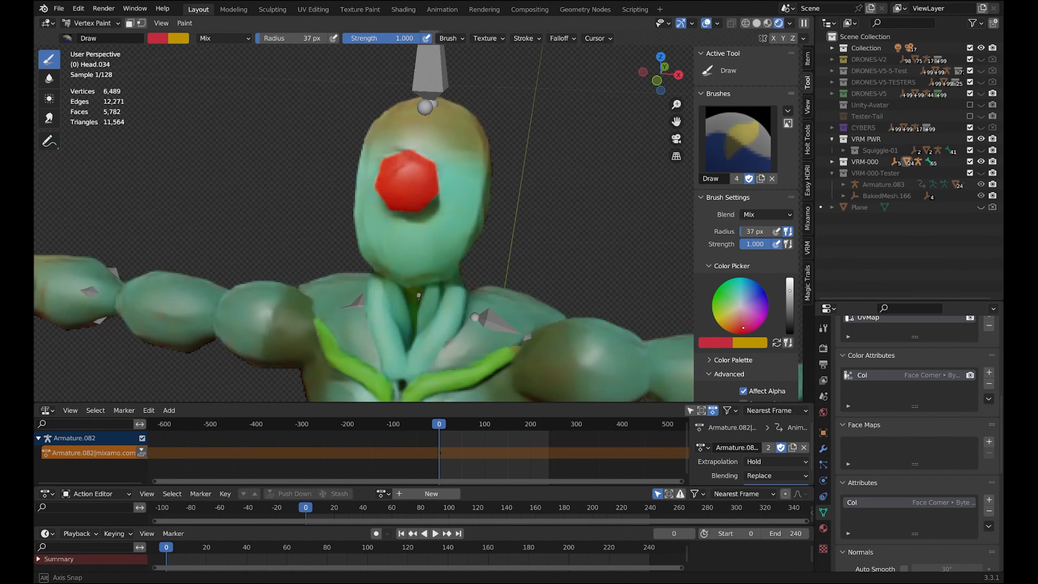
- Paint the crown of the head red from the front and across the upper back of the skull
click(459, 103)
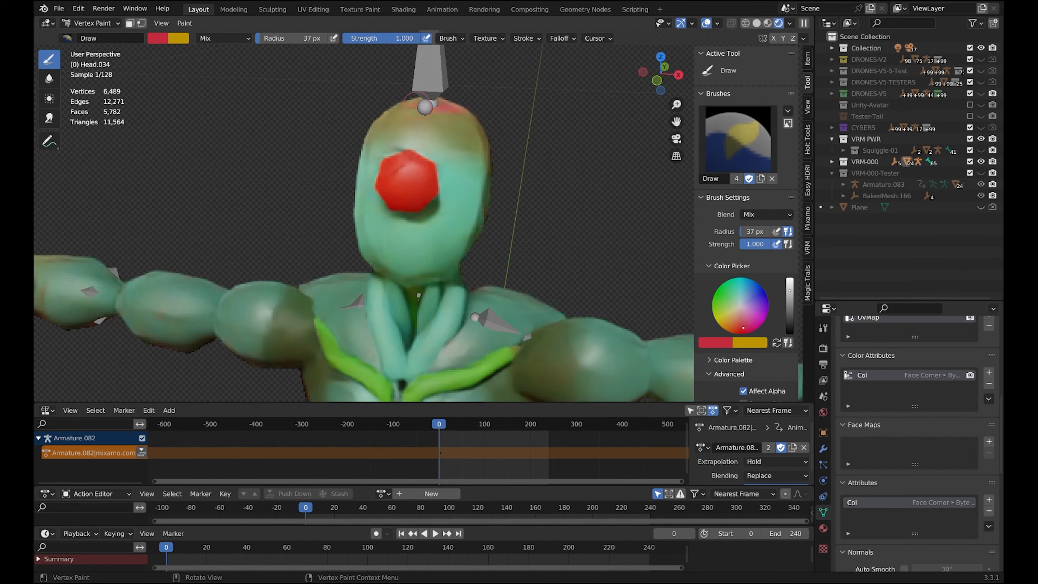
drag(397, 100, 444, 99)
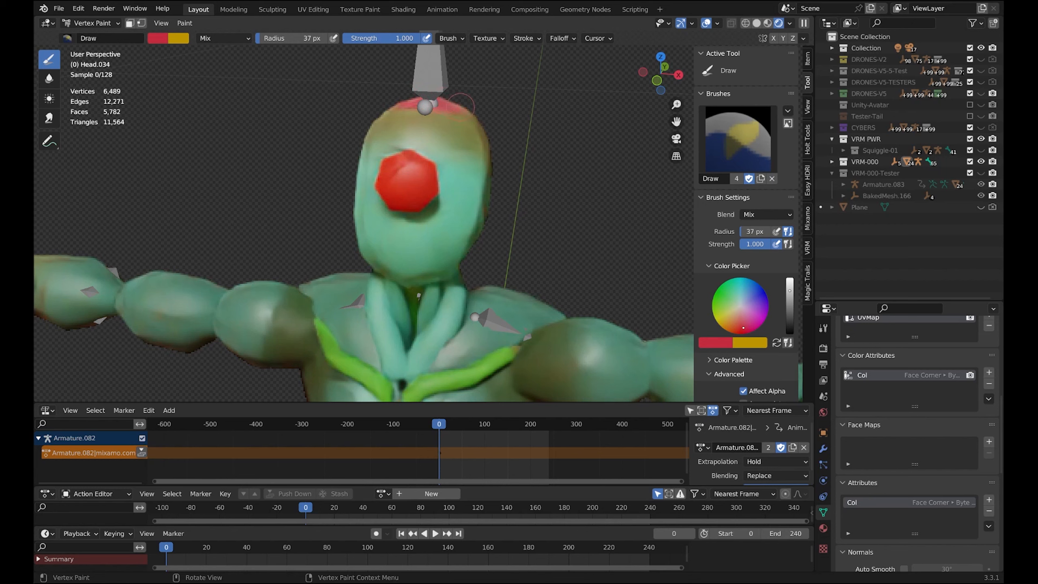
middle_drag(461, 105, 246, 198)
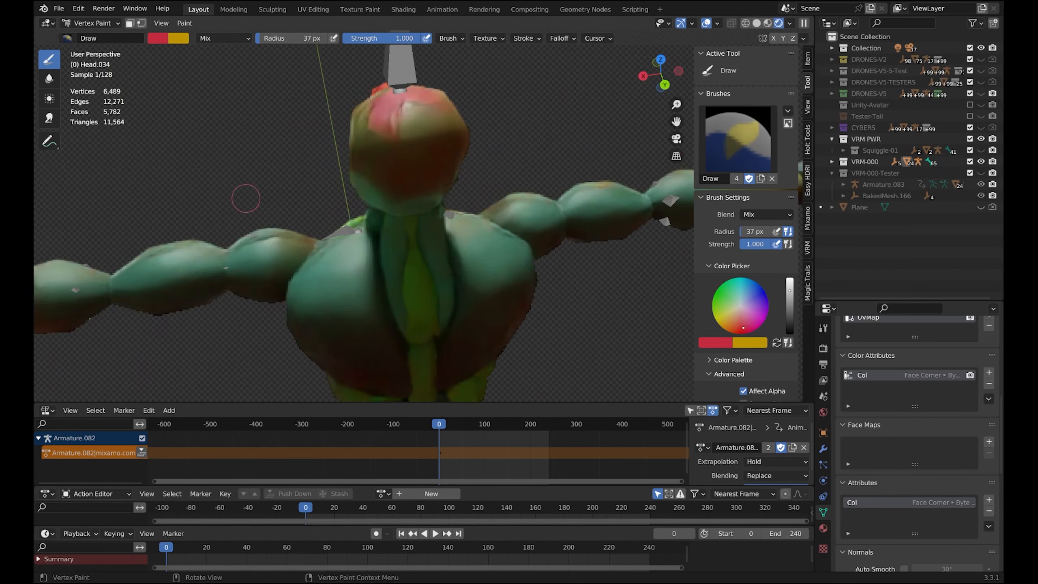
mouse_move(431, 118)
mouse_down()
mouse_move(393, 137)
mouse_move(432, 129)
mouse_up()
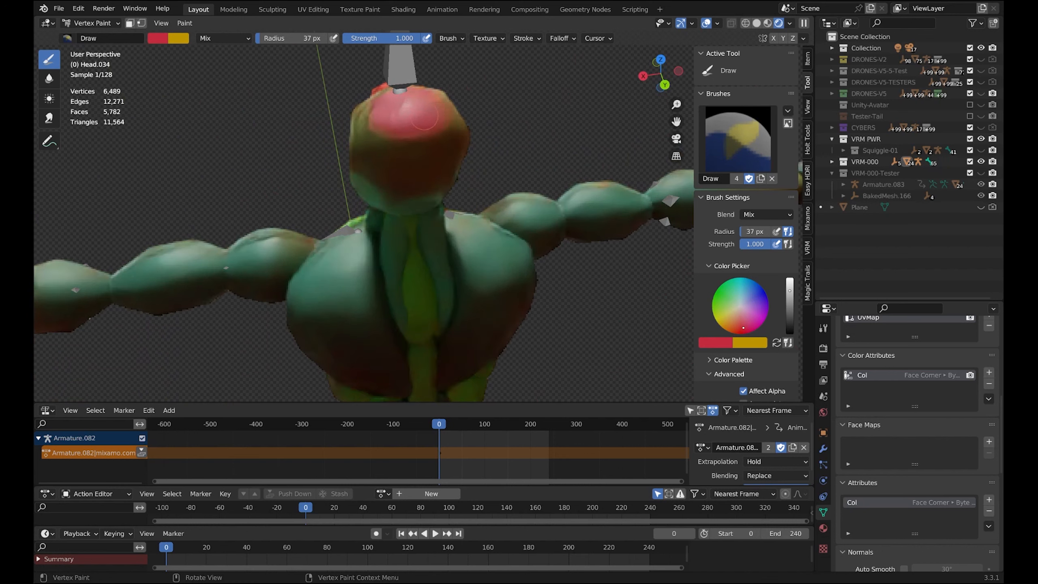
middle_drag(424, 116, 402, 115)
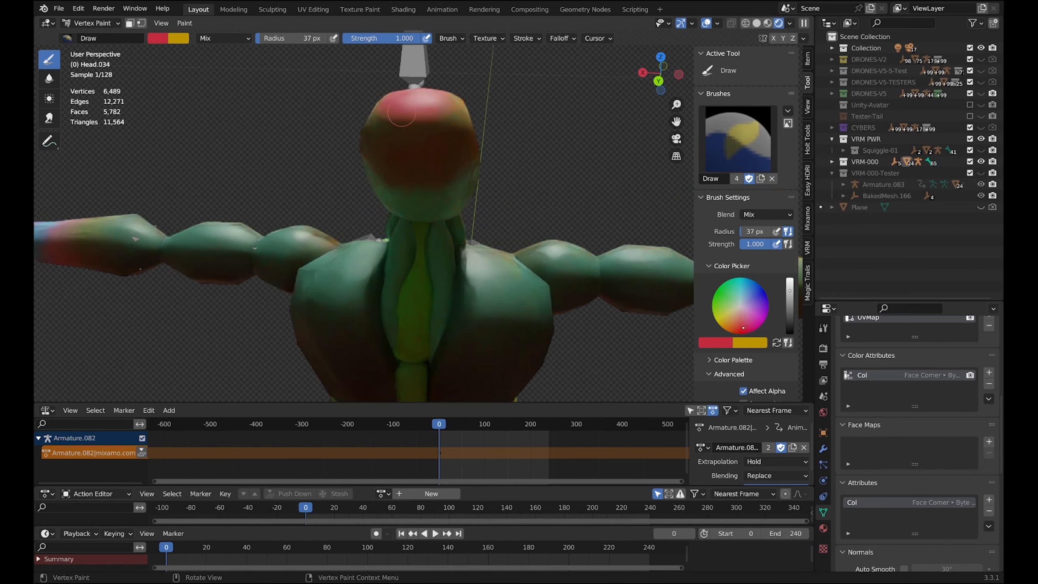
middle_drag(328, 172, 453, 180)
mouse_move(368, 229)
middle_down()
mouse_move(415, 221)
mouse_move(522, 169)
mouse_move(475, 185)
mouse_move(520, 197)
middle_up()
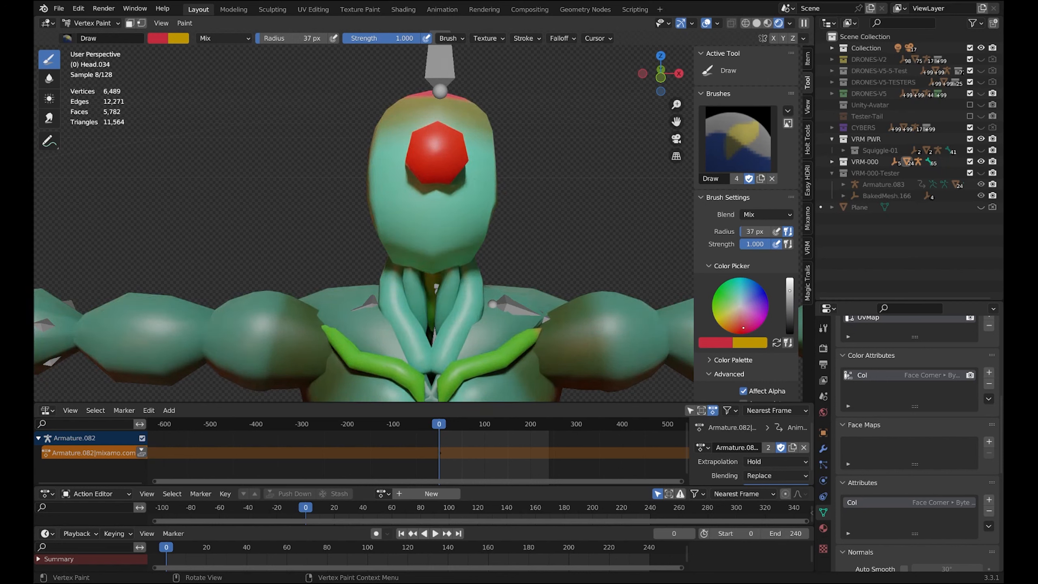
- Return the head to Object Mode, deselect everything and bring the whole character into view
click(90, 22)
click(96, 36)
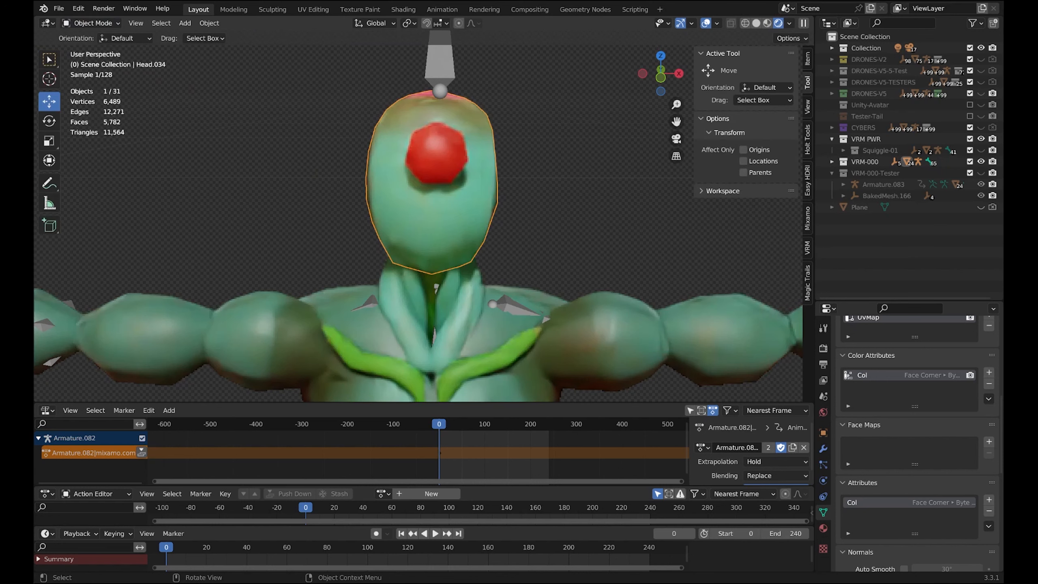
key(alt+a)
scroll(423, 217, down, 7)
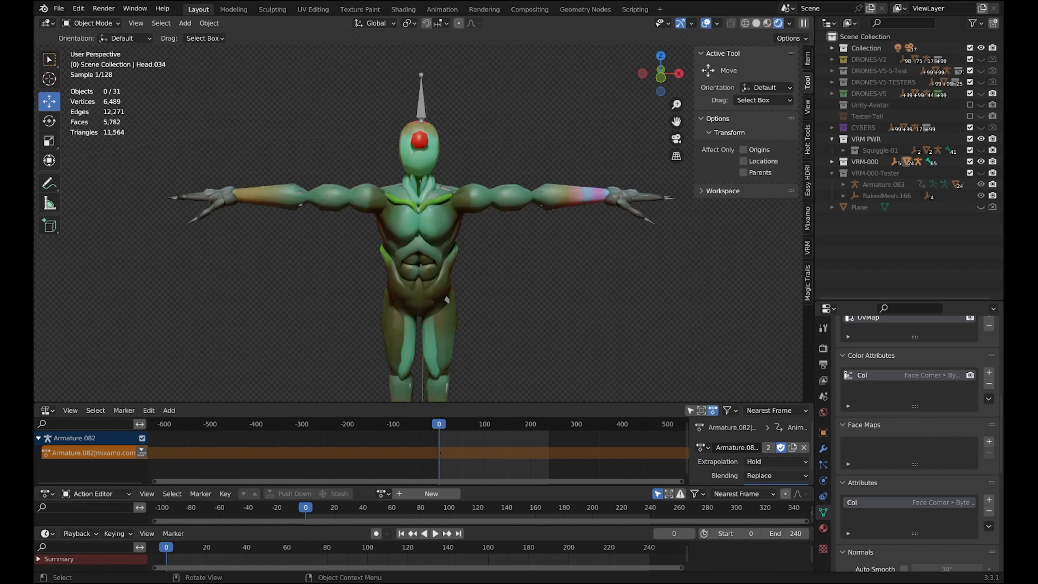
middle_drag(420, 233, 426, 145)
scroll(421, 223, down, 1)
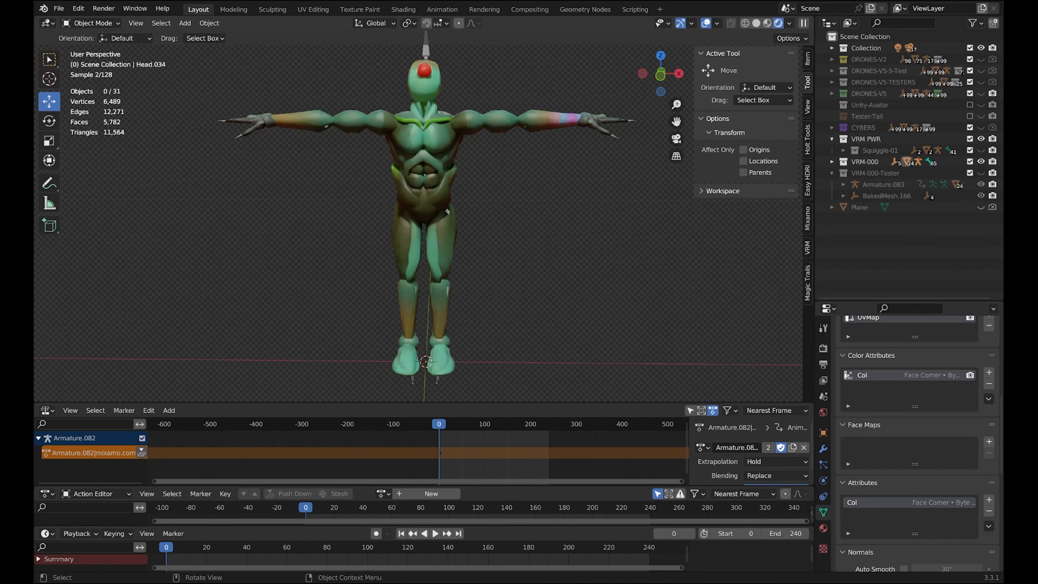
- Switch to the Shading workspace, unlink the Attribute node's Color output from the Principled BSDF's Base Color and reconnect it
click(403, 9)
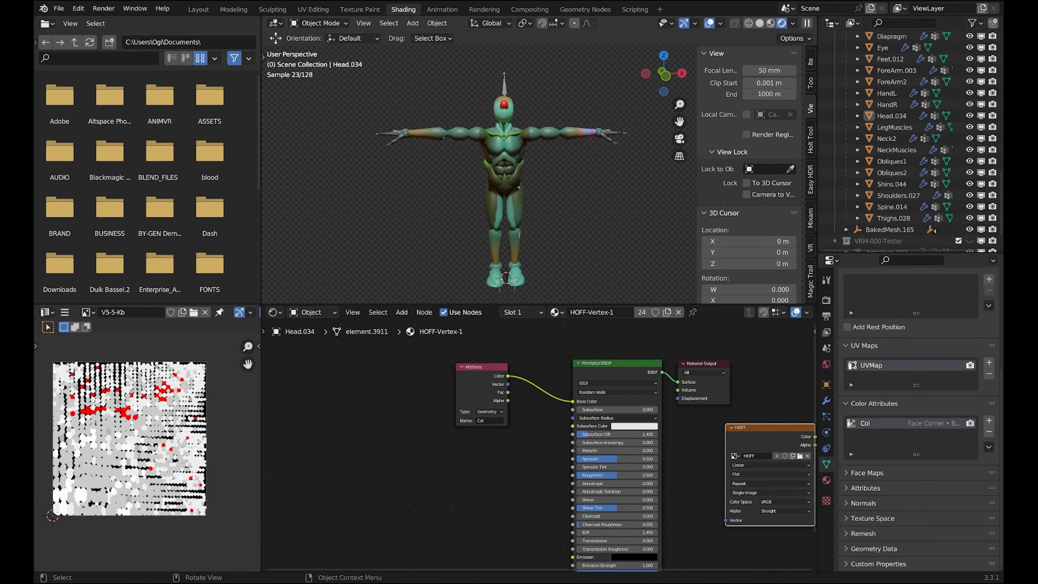
scroll(504, 176, up, 1)
scroll(504, 175, down, 1)
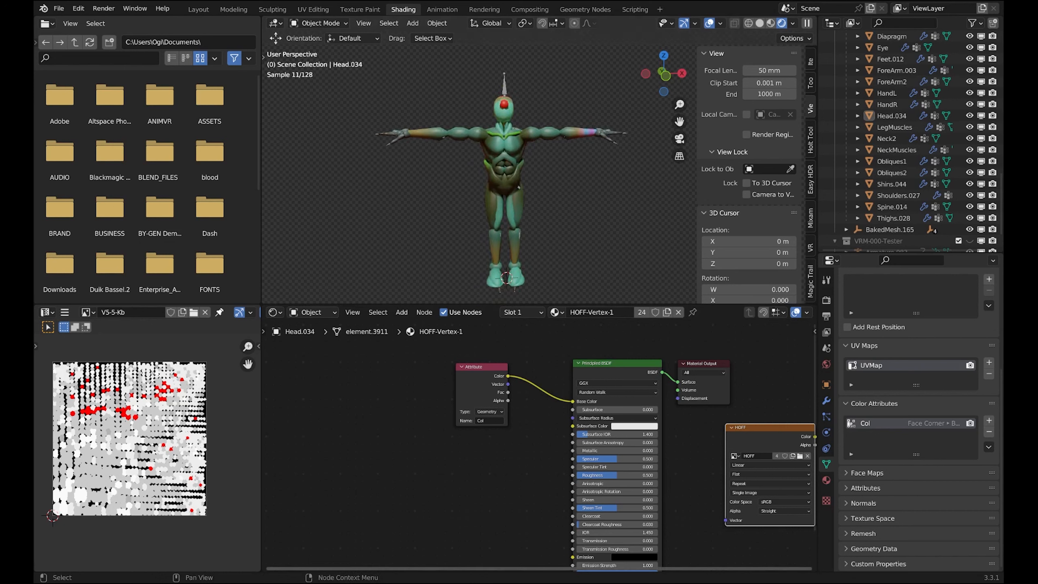
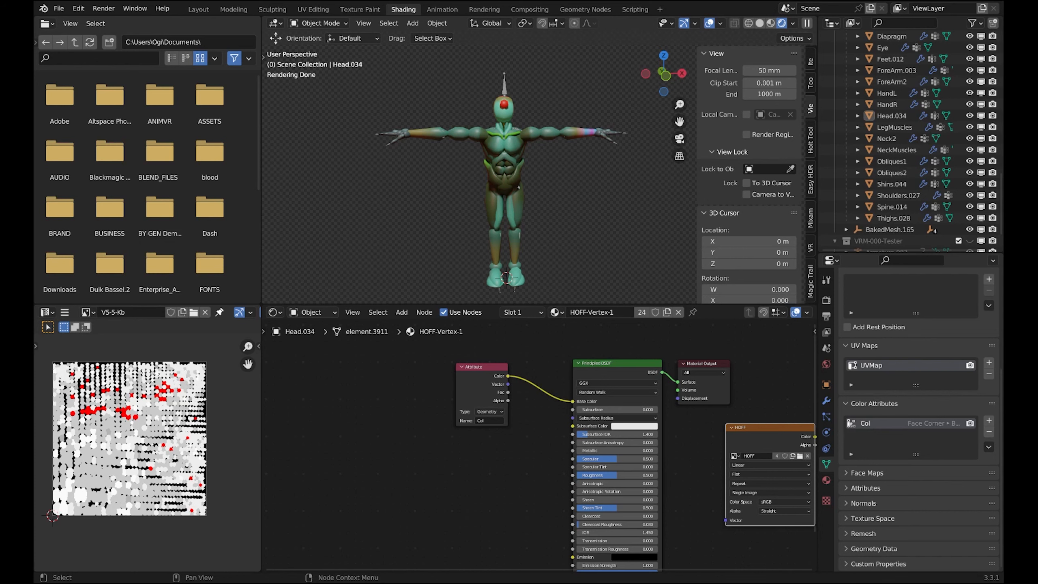
middle_drag(539, 454, 461, 447)
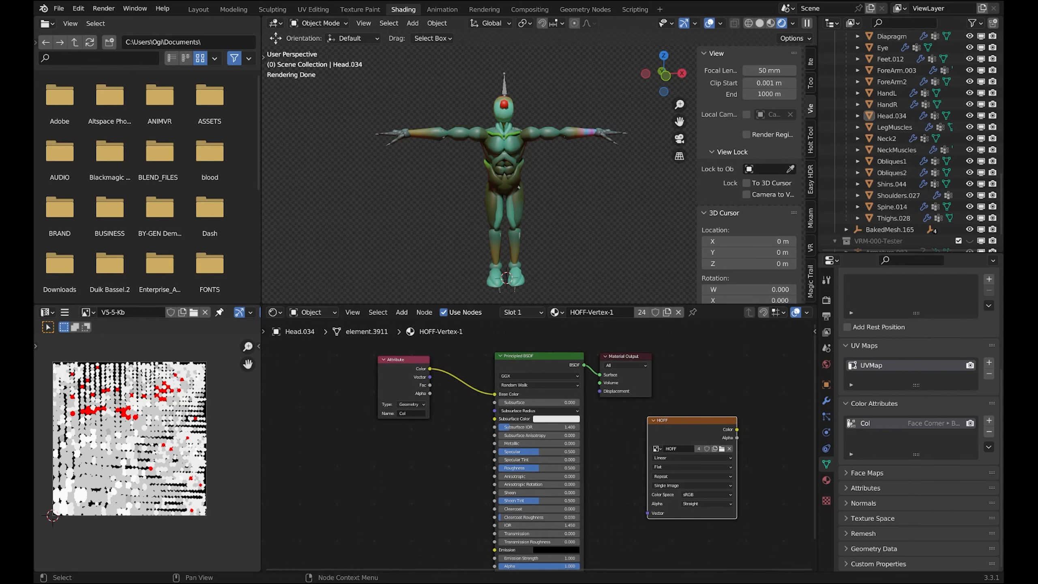
drag(494, 394, 459, 407)
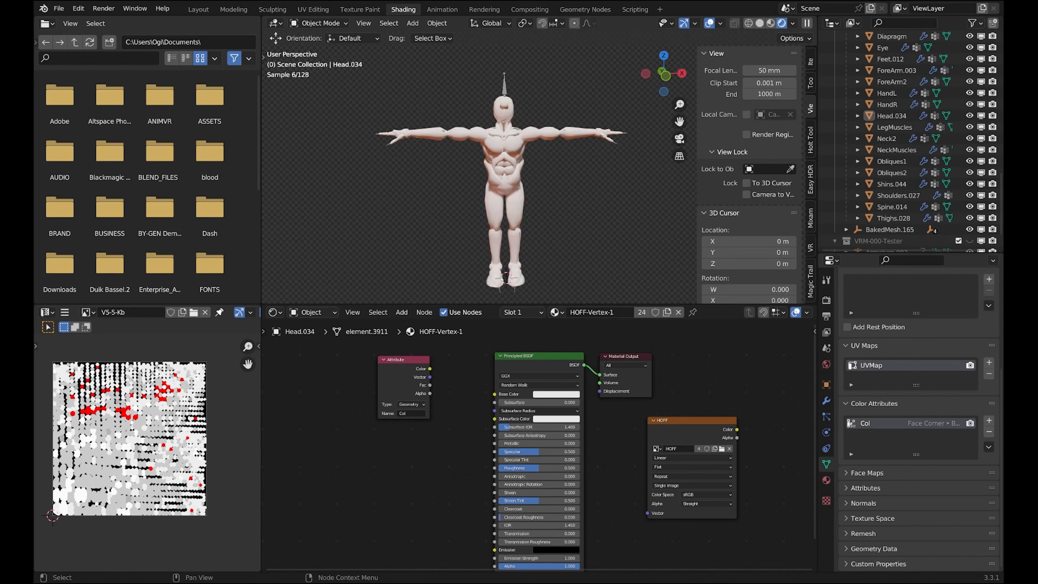
drag(430, 369, 495, 394)
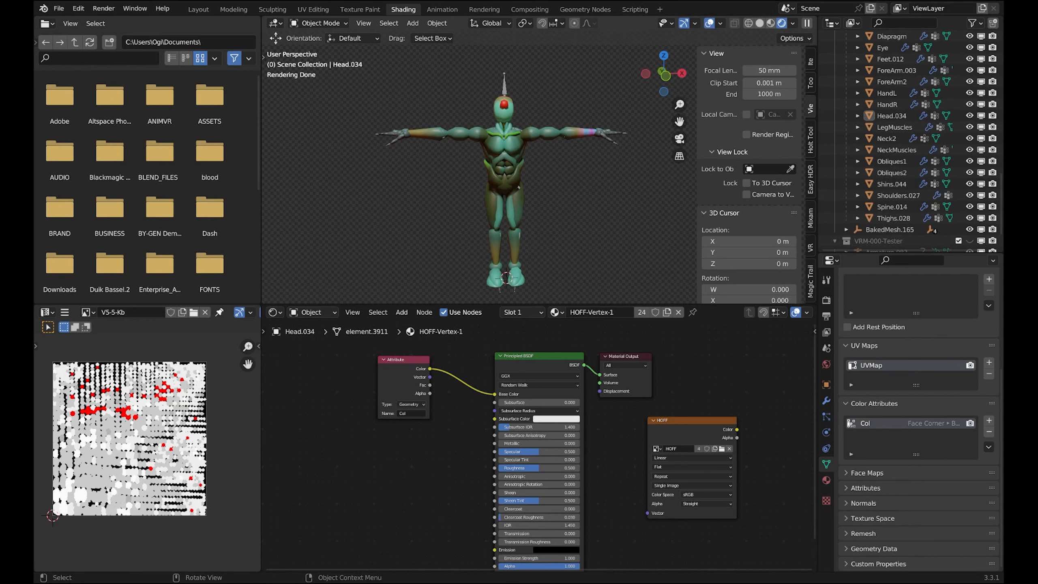
- Give the head its own copy of the HOFF-Vertex-1 material and rename the copy HOFF-Colour-01
click(504, 114)
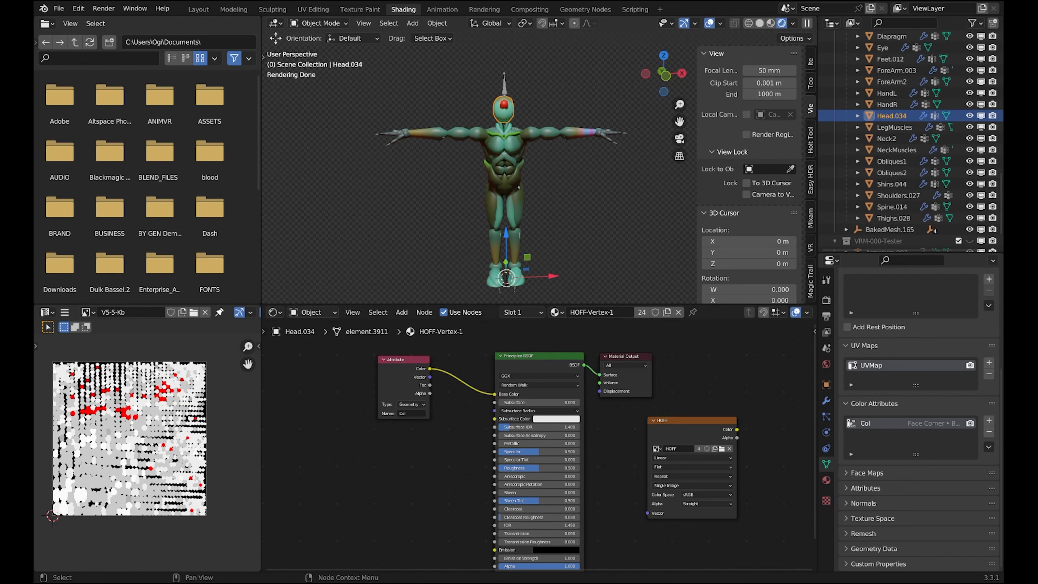
click(666, 312)
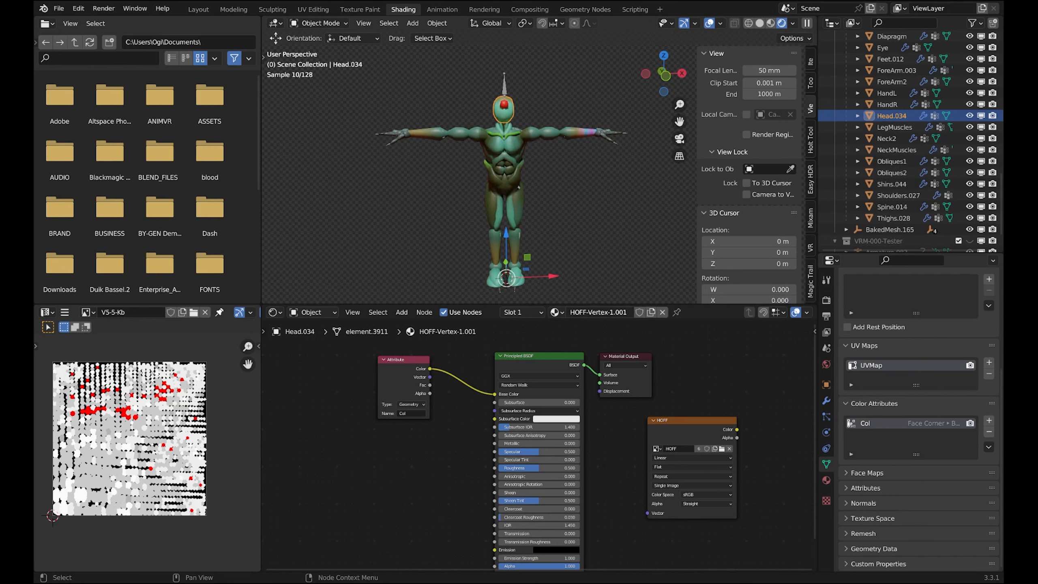
double_click(627, 312)
drag(627, 312, 587, 312)
text(Co)
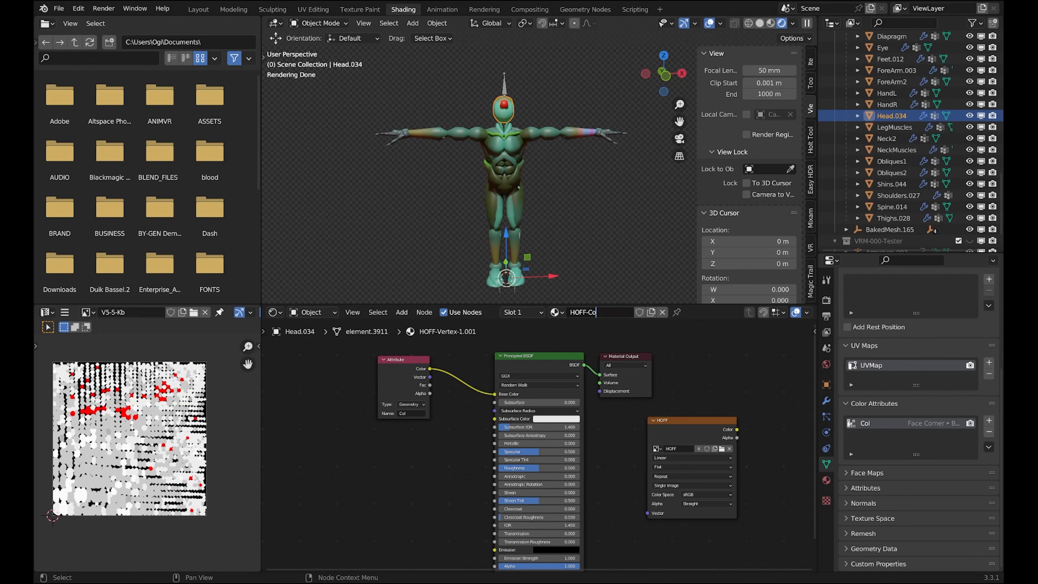
text(lour-01)
key(Return)
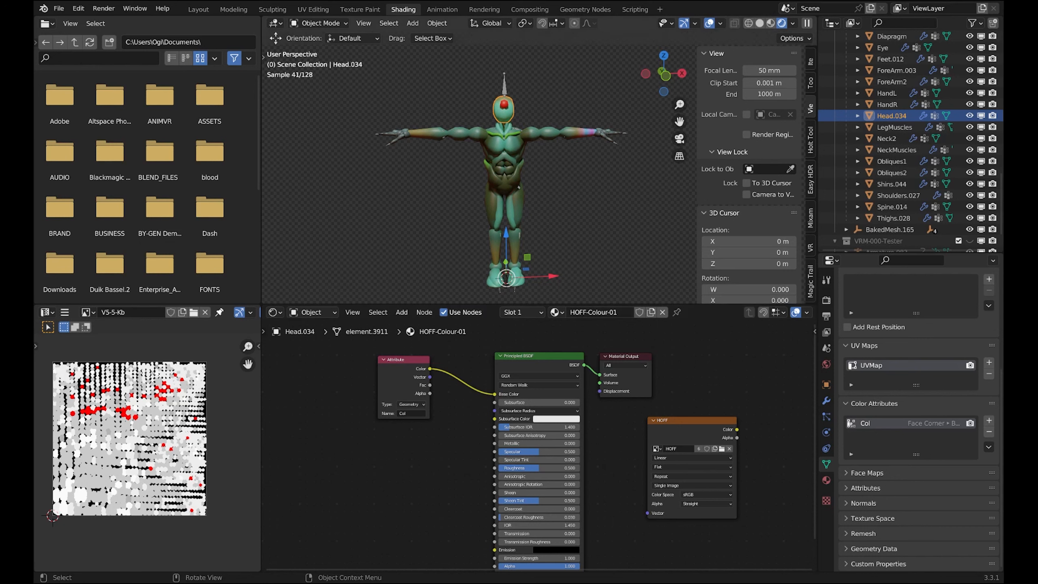
- Unlink the Attribute node's Color output from Base Color in the head's material and move the Attribute node farther from the Principled BSDF
click(505, 144)
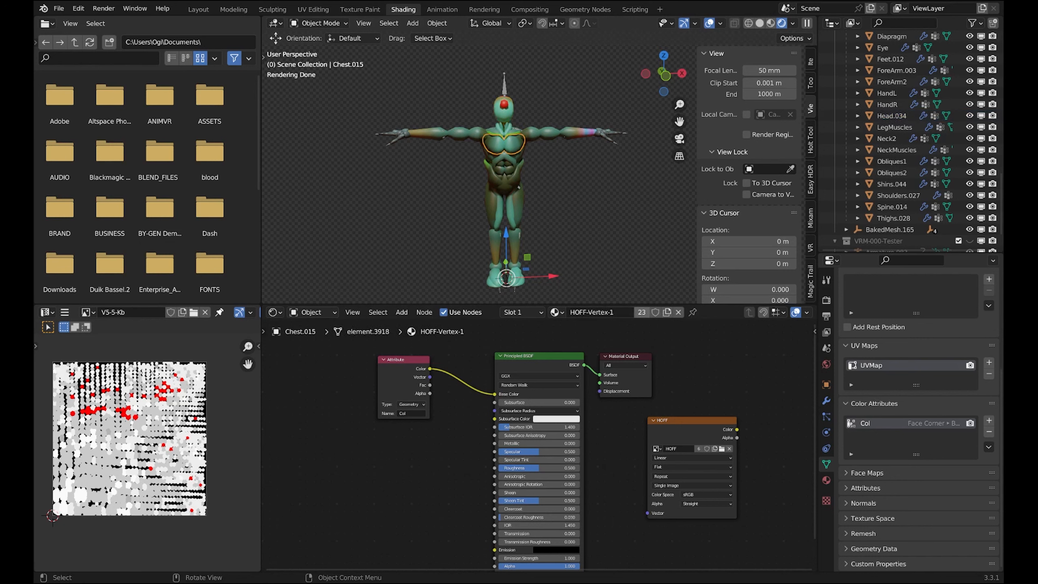
click(503, 115)
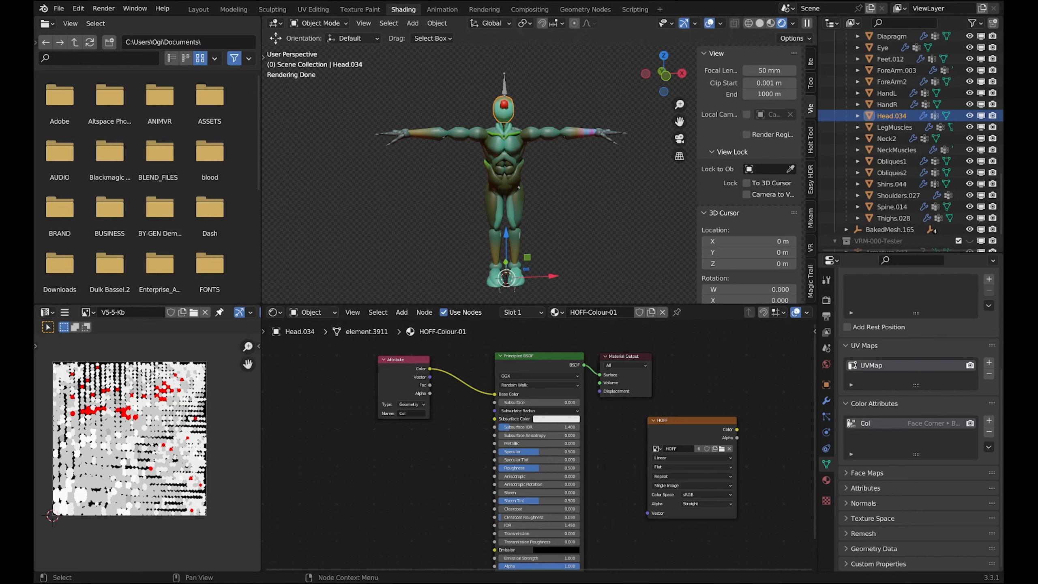
drag(494, 393, 470, 403)
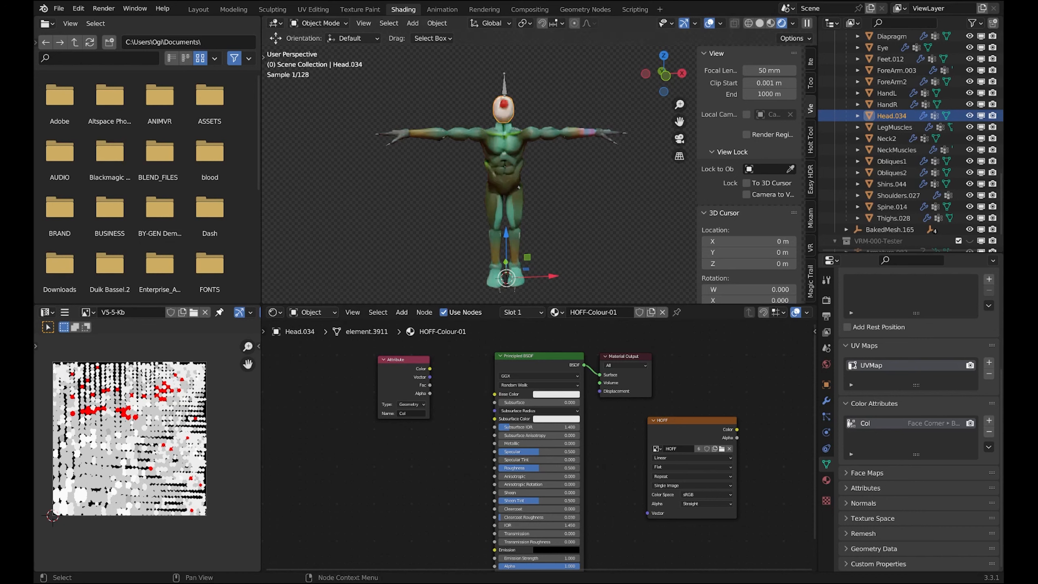
drag(404, 360, 384, 359)
- Set the head material's Base Color to a bright green and deselect the nodes
click(556, 394)
click(561, 330)
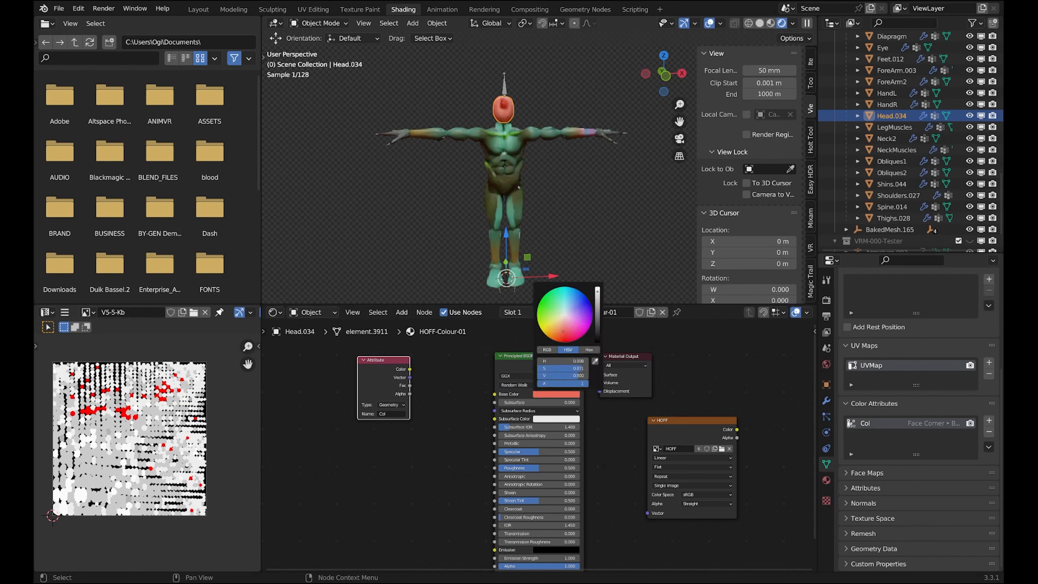
click(576, 331)
drag(576, 331, 551, 296)
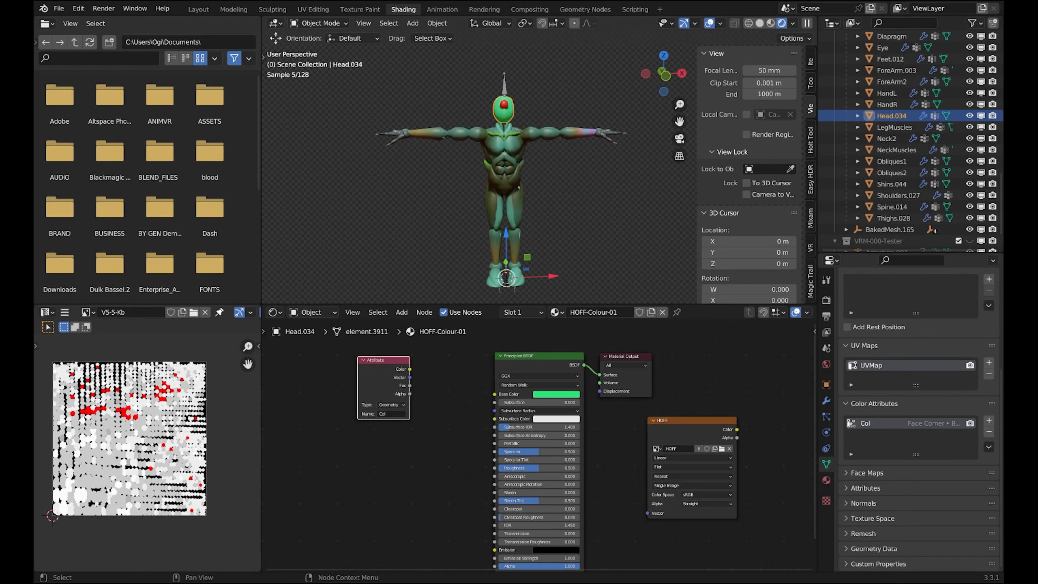
key(alt+a)
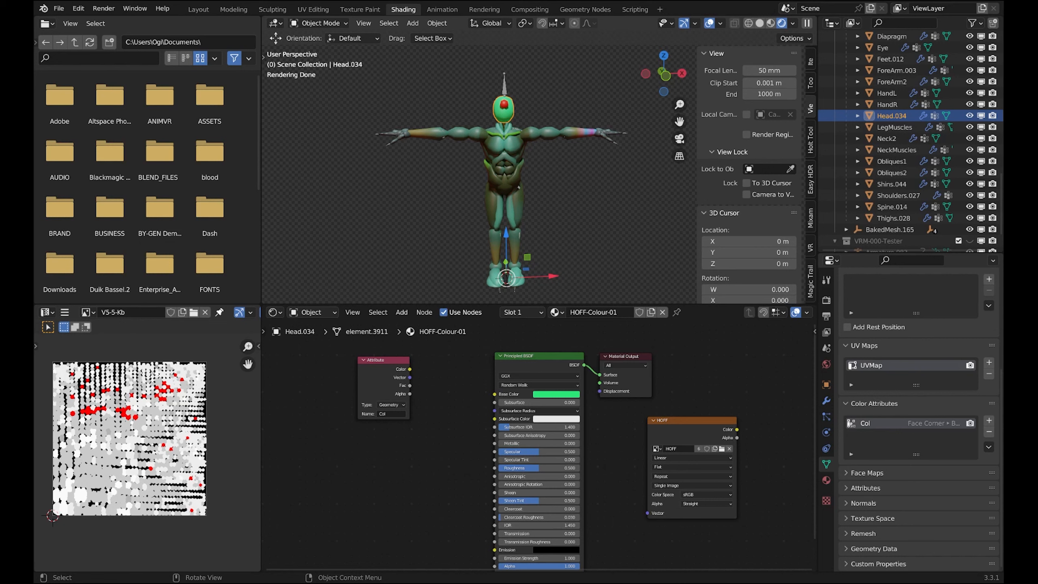
- Try the NewChipMetal.001 material on the chest and inspect it up close
click(505, 143)
click(556, 312)
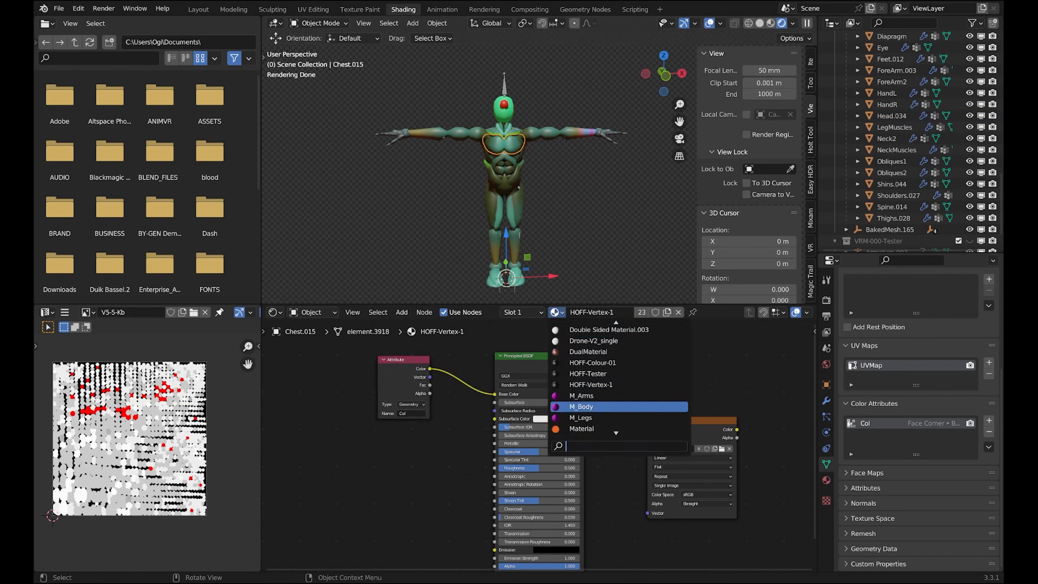
key(Down)
key(Down)
key(Down)
key(Down)
key(Down)
key(Down)
key(Down)
key(Down)
key(Down)
key(Down)
key(Up)
key(Up)
key(Up)
key(Up)
key(Up)
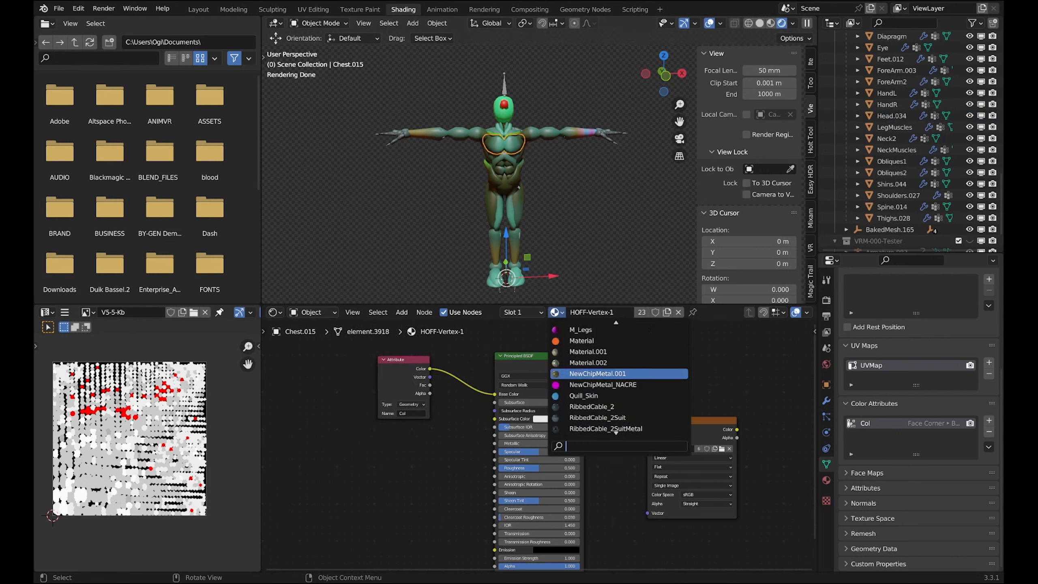
key(Return)
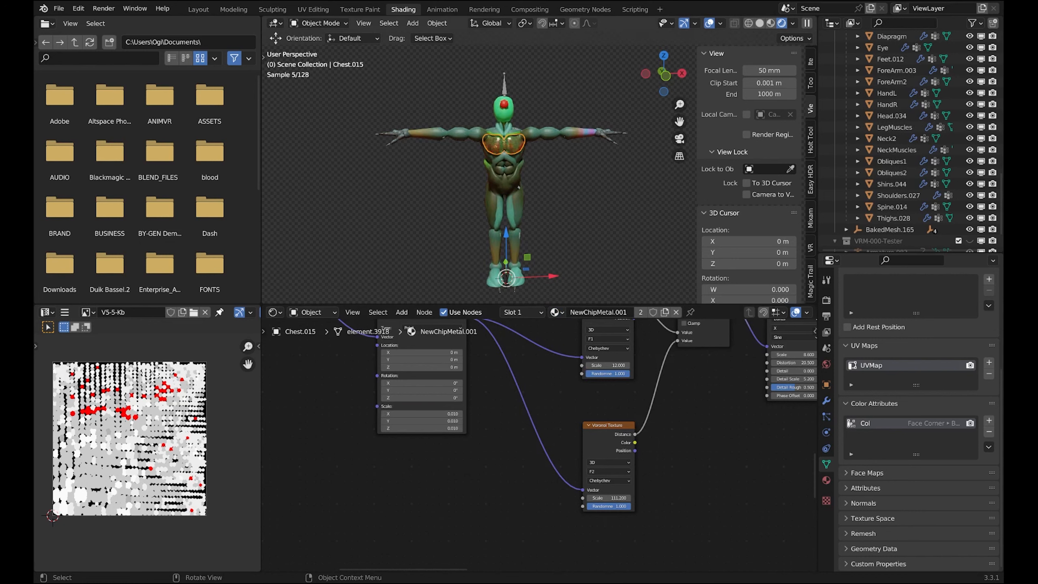
scroll(519, 187, up, 6)
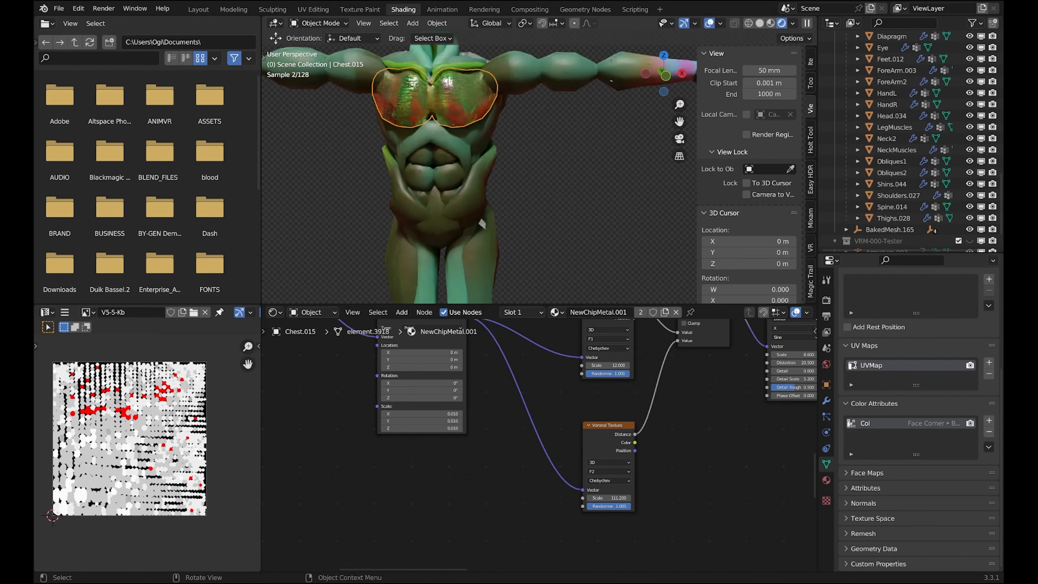
scroll(482, 224, up, 5)
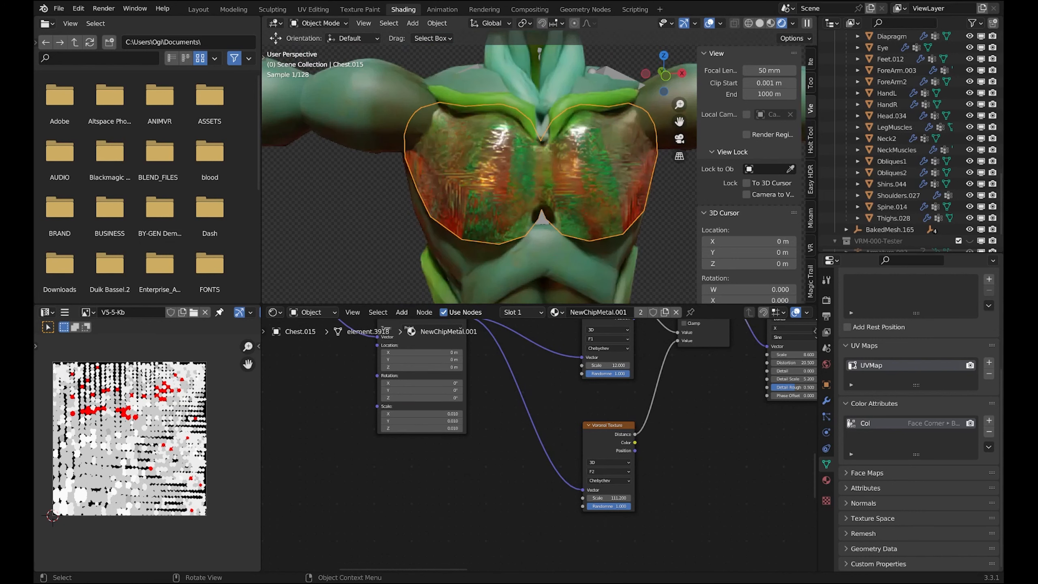
scroll(579, 292, down, 6)
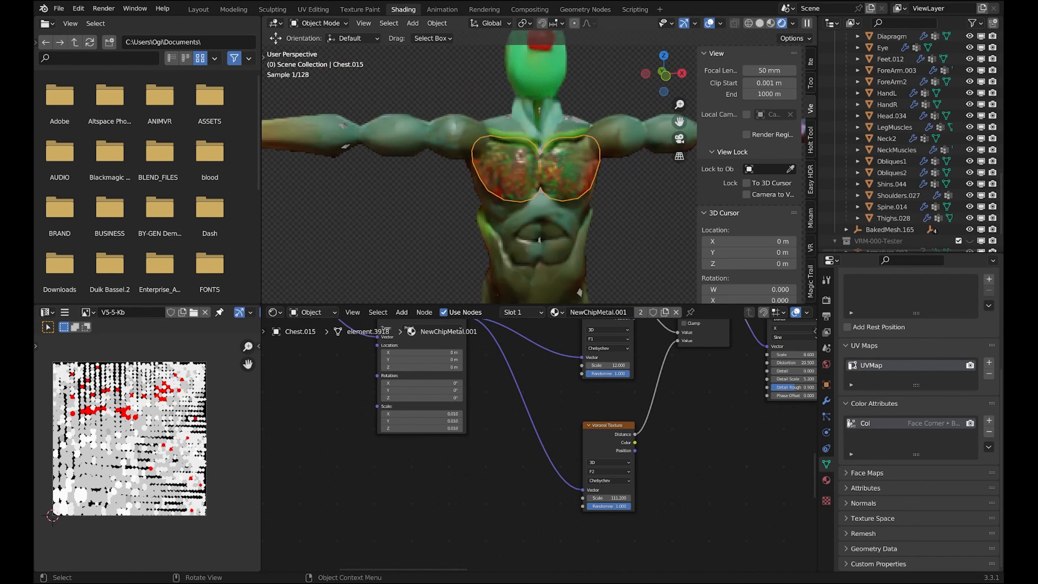
- Assign the RibbedCable_2 material to the chest and check its surface up close
click(554, 311)
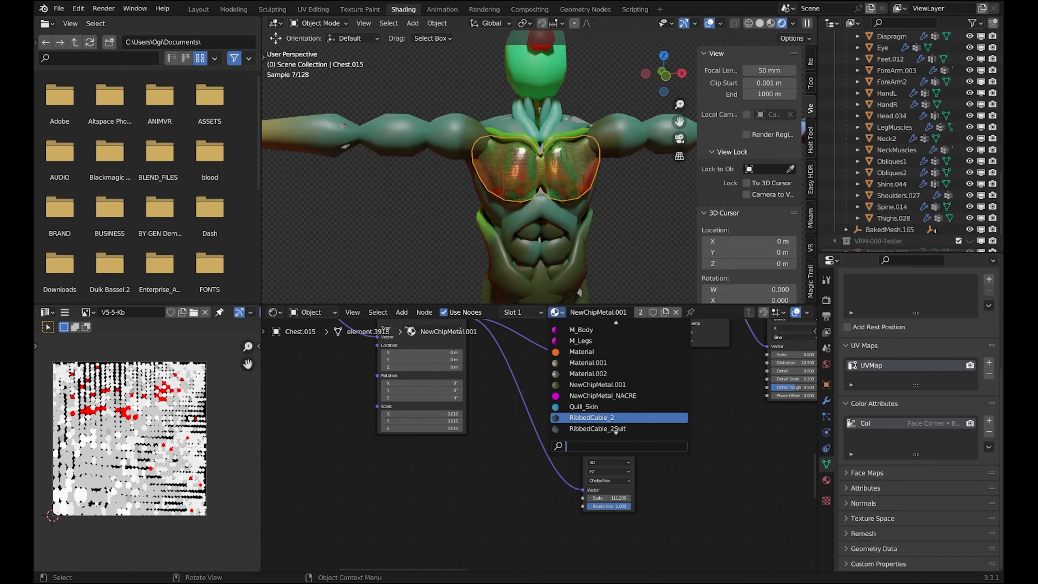
click(593, 417)
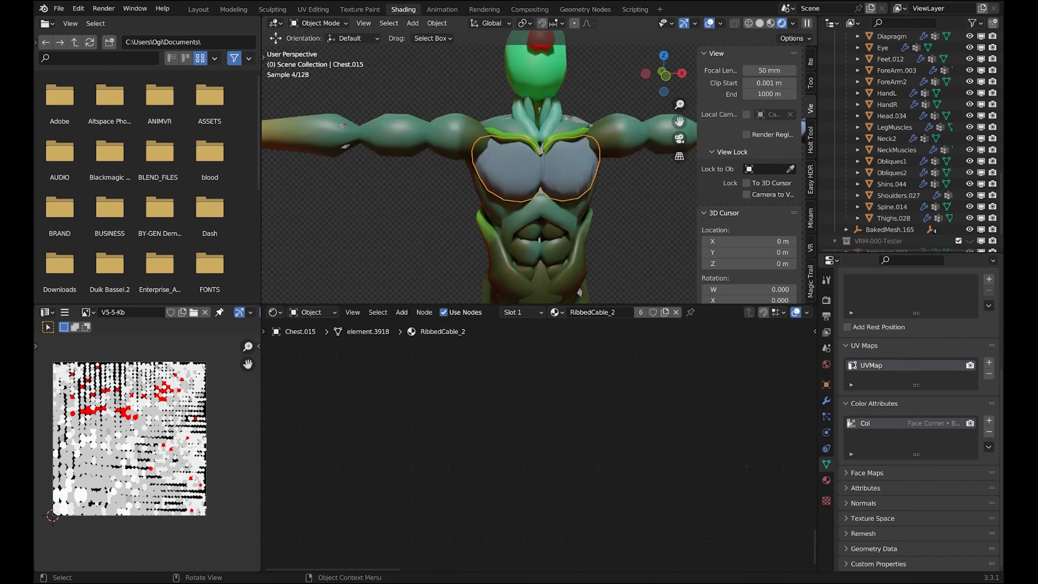
scroll(478, 172, up, 2)
scroll(477, 172, up, 4)
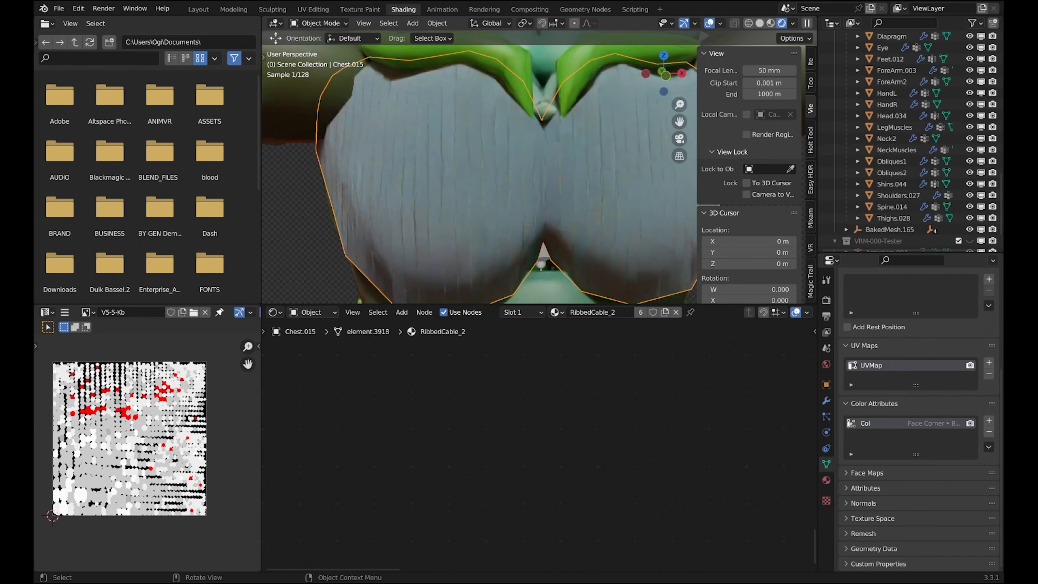
scroll(477, 172, down, 7)
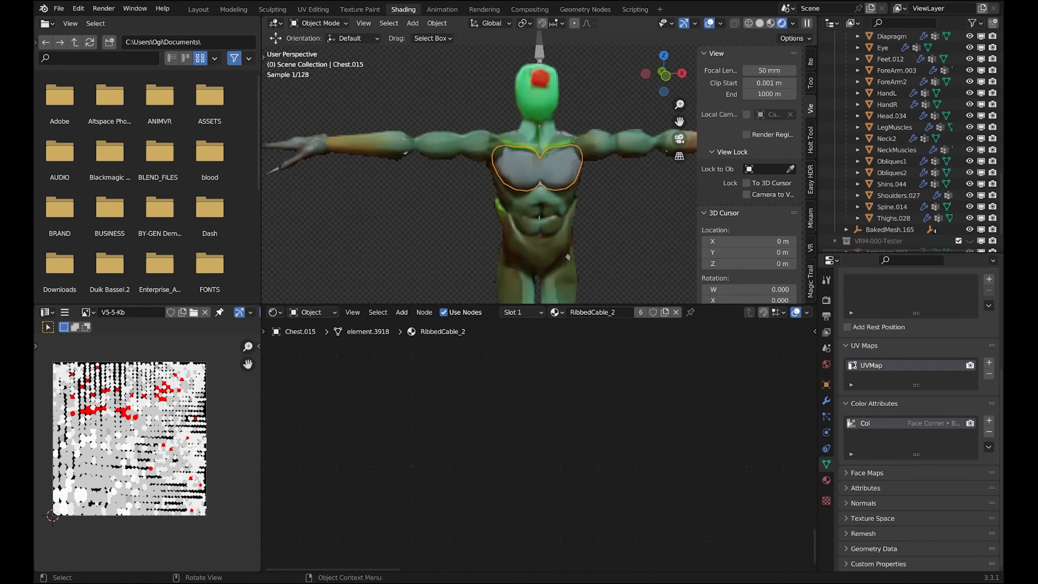
middle_drag(482, 172, 470, 172)
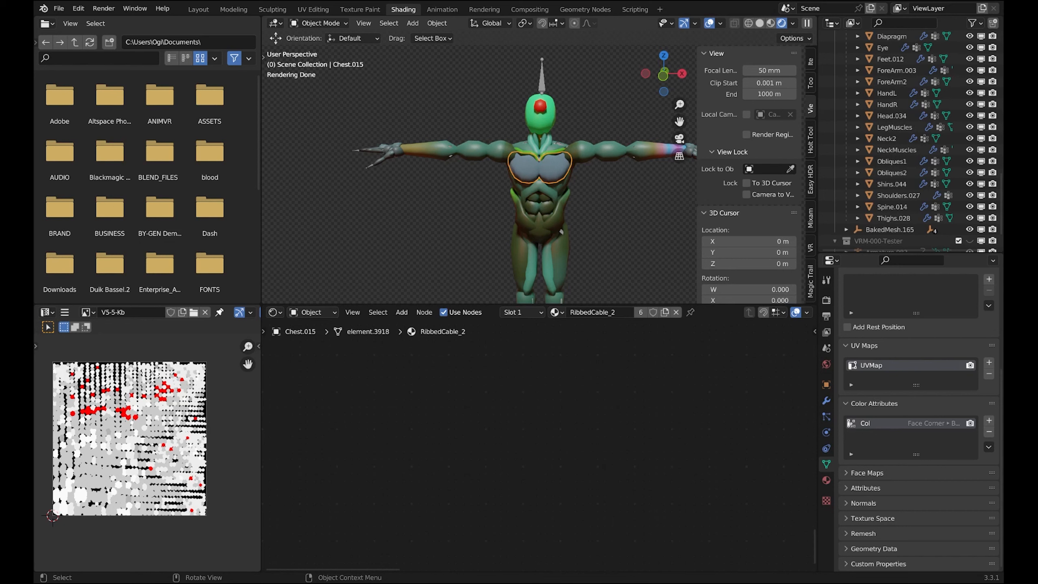
click(580, 151)
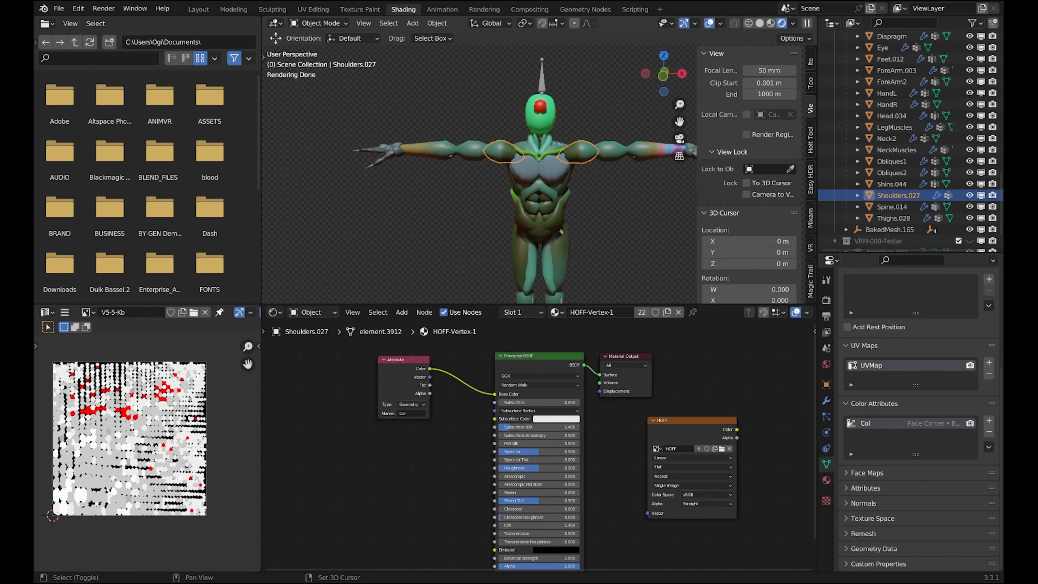
shift+click(539, 172)
key(alt+a)
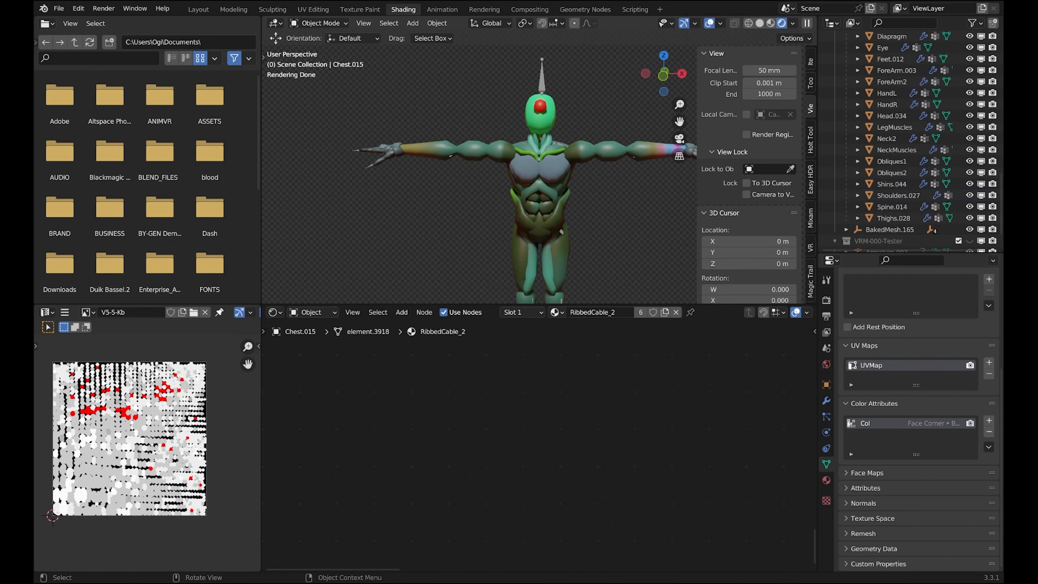
- Rename the head's HOFF-Colour-01 material to HOFF-Colour-Tech
click(539, 124)
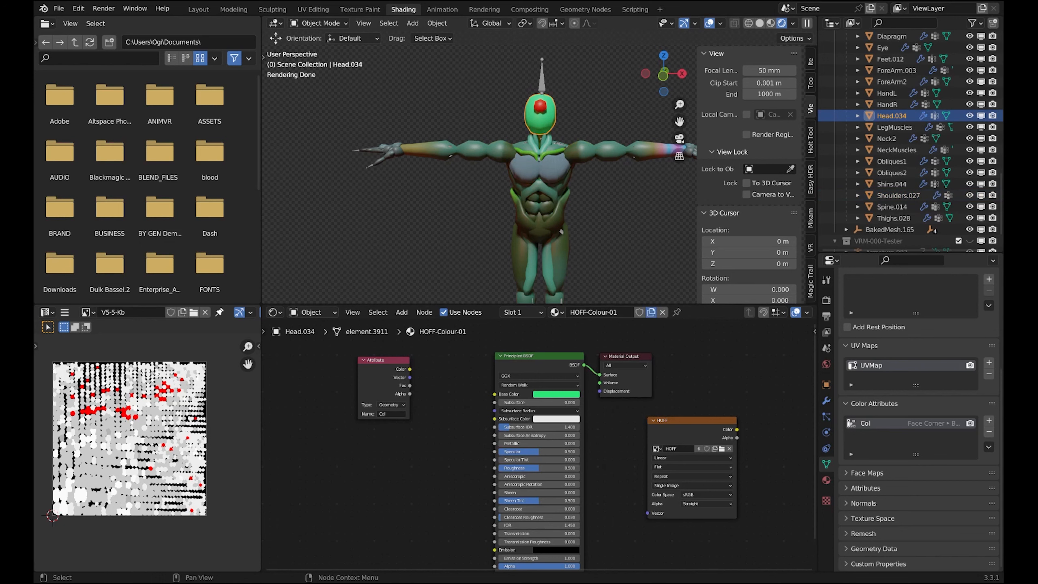
click(651, 312)
key(BackSpace)
key(BackSpace)
key(BackSpace)
key(BackSpace)
key(BackSpace)
key(BackSpace)
text(Tech)
key(Return)
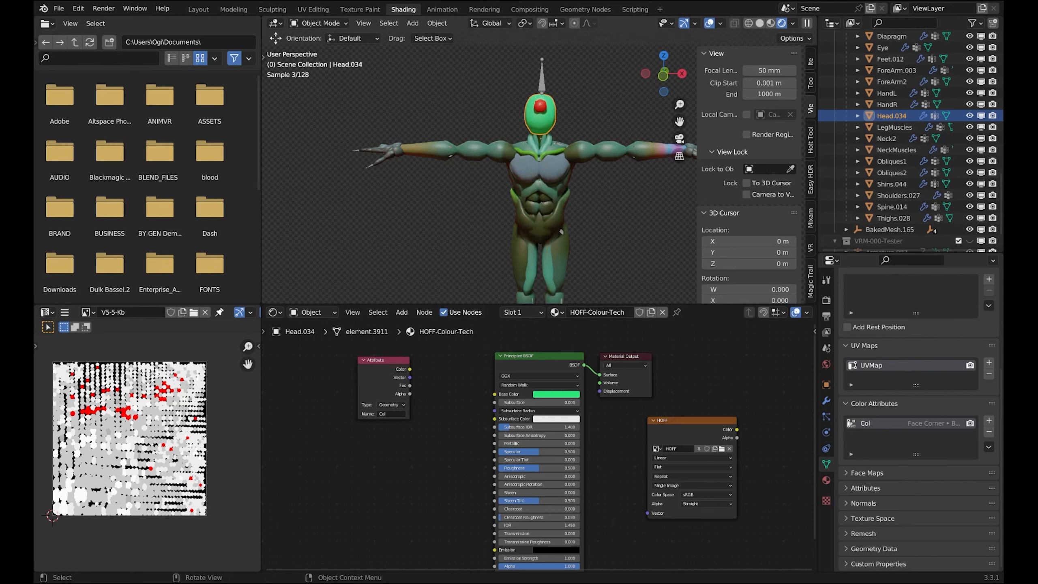
- Make room beside the Attribute node and add a Voronoi Texture node between it and the Principled BSDF
middle_drag(531, 450, 583, 453)
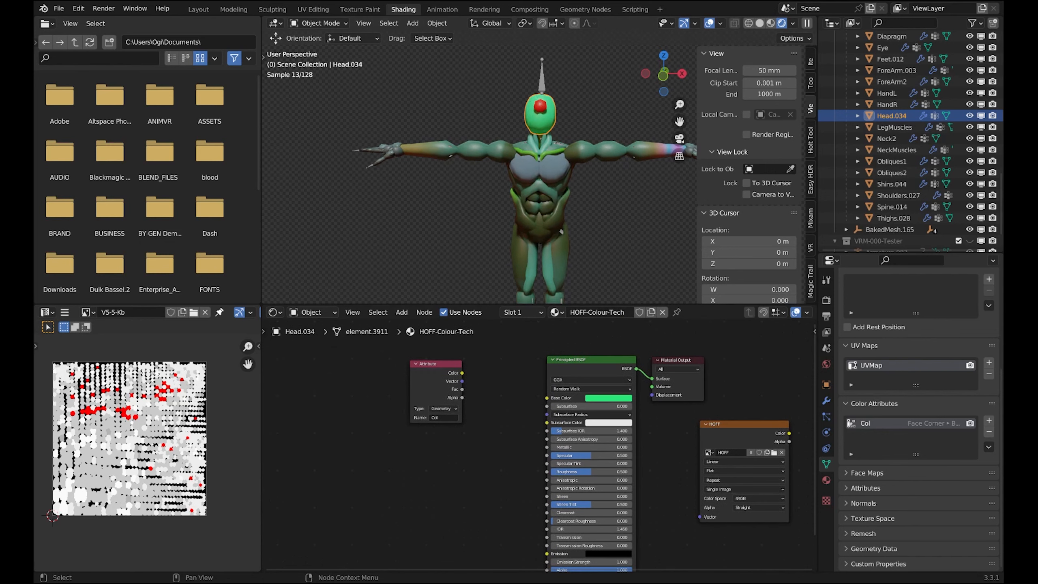
drag(427, 374, 329, 373)
middle_drag(329, 373, 360, 391)
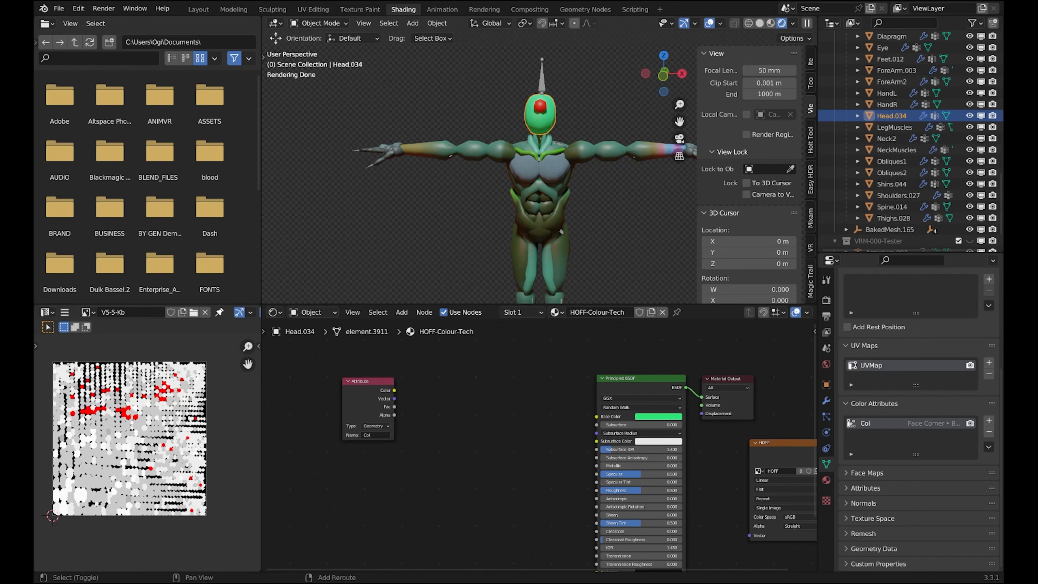
key(shift+a)
mouse_move(429, 448)
key(shift+a)
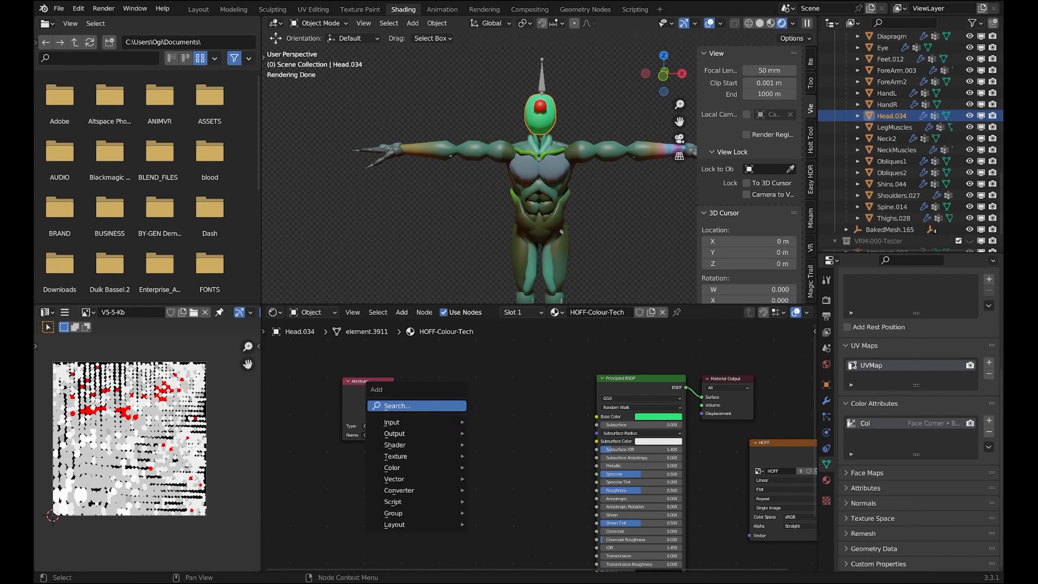
key(Return)
text(vorn)
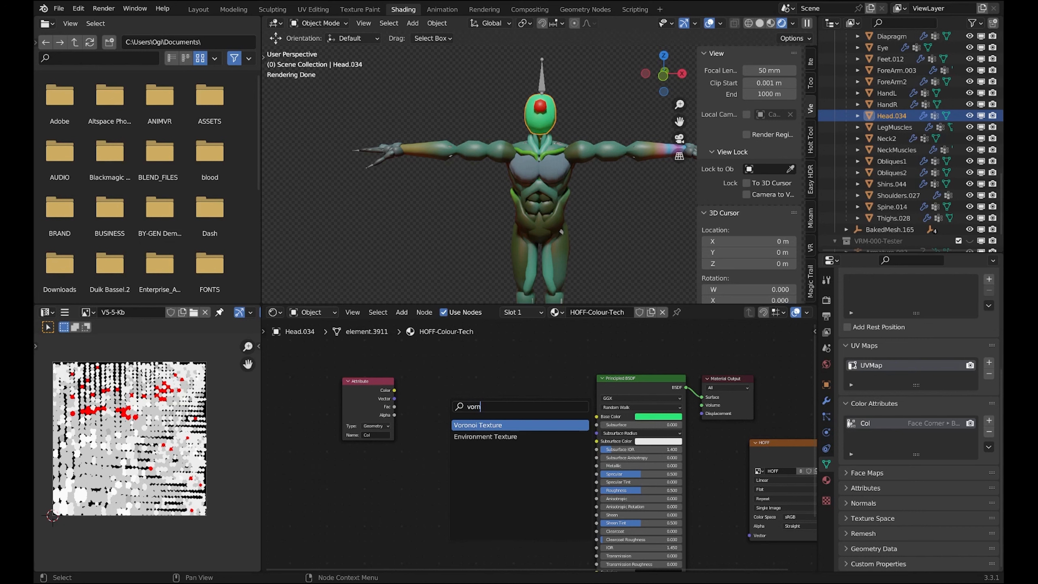
key(Return)
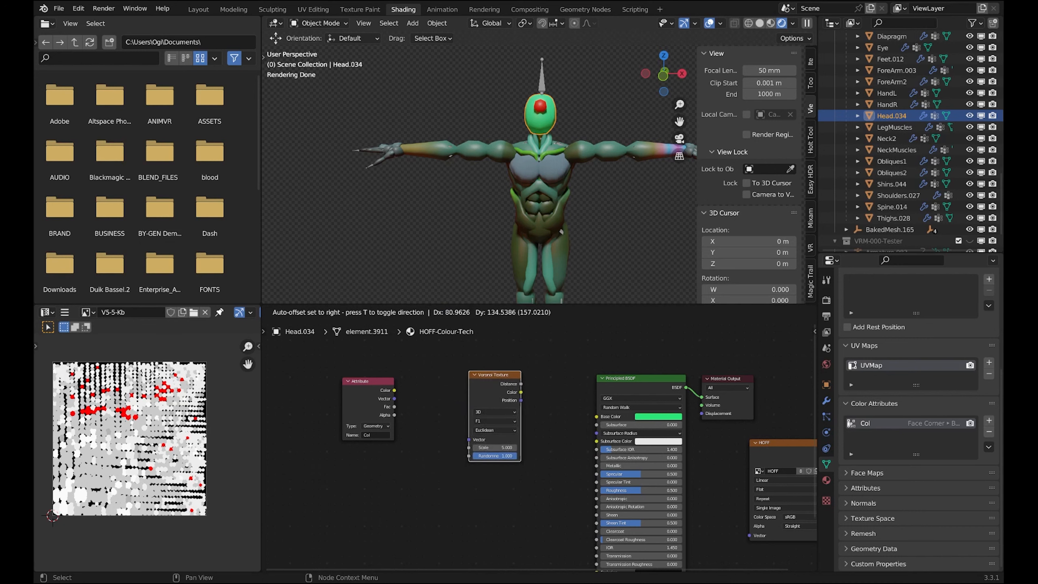
click(465, 368)
- Space the Attribute and Voronoi Texture nodes apart and preview the Voronoi Distance output directly on the head
drag(362, 382, 346, 360)
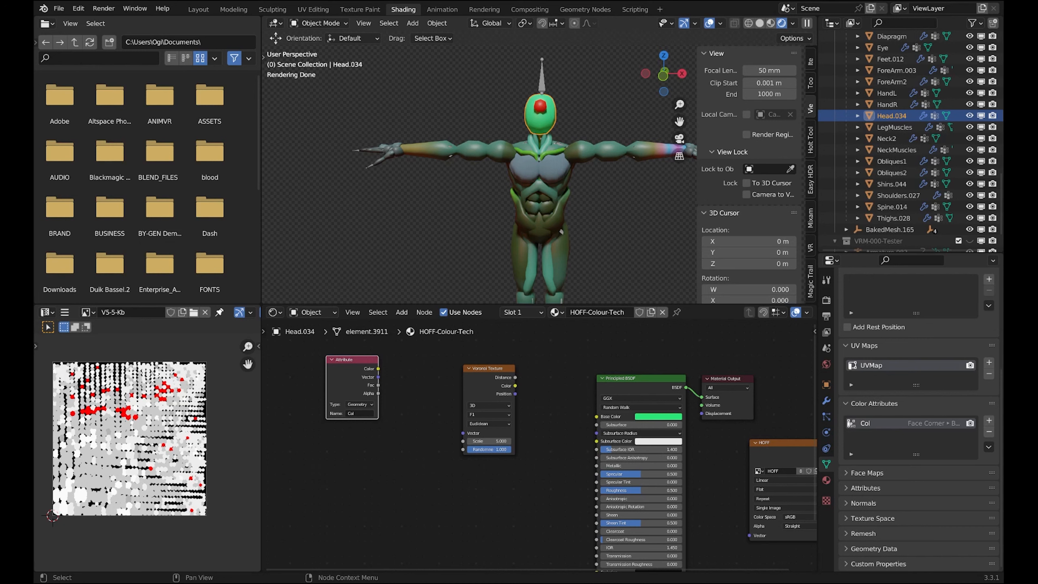
drag(352, 359, 315, 359)
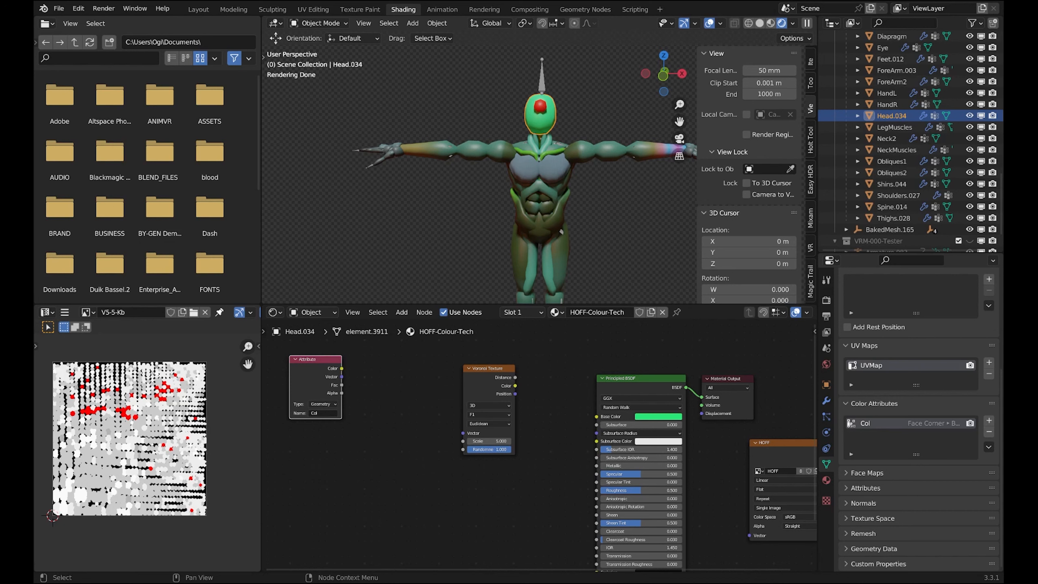
click(488, 369)
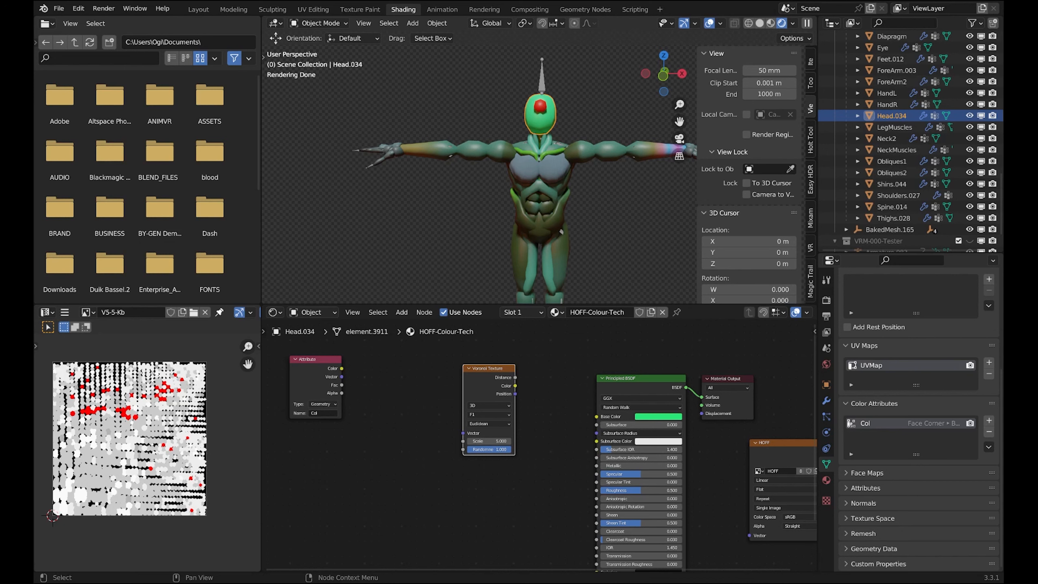
mouse_move(488, 369)
mouse_down()
mouse_move(482, 381)
mouse_move(491, 377)
mouse_up()
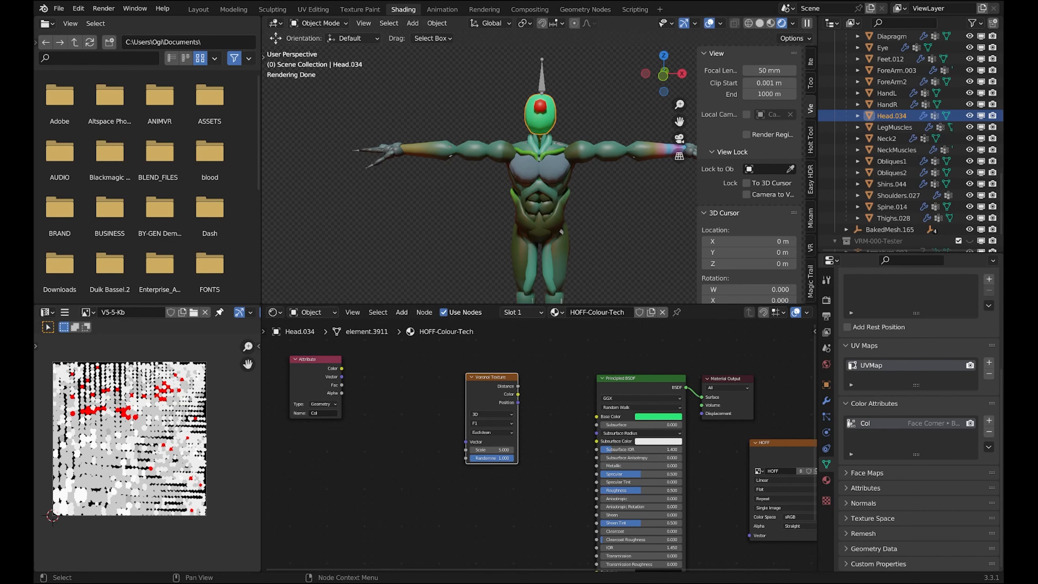
ctrl+shift+click(488, 388)
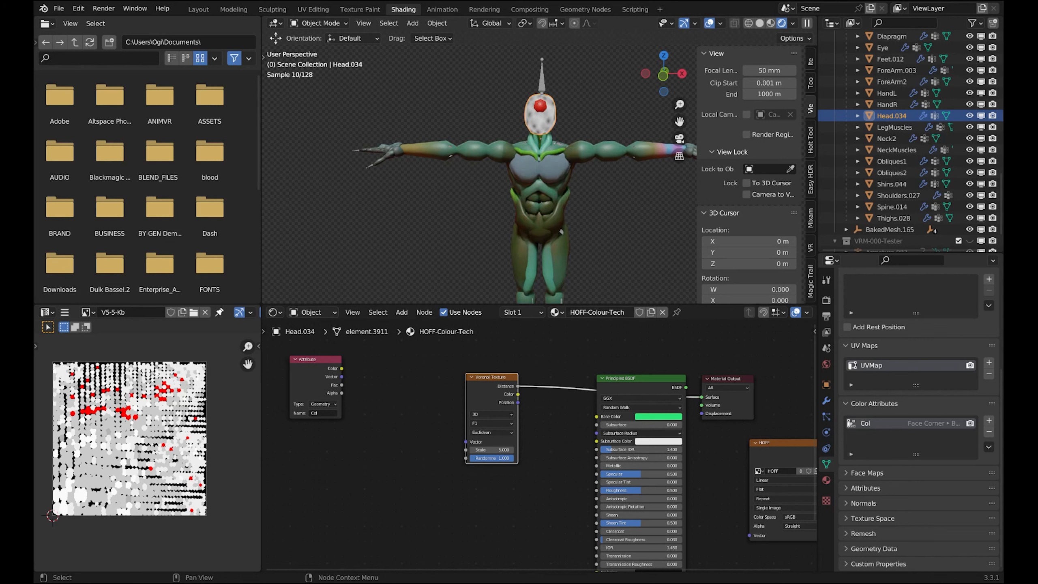
key(KP_Decimal)
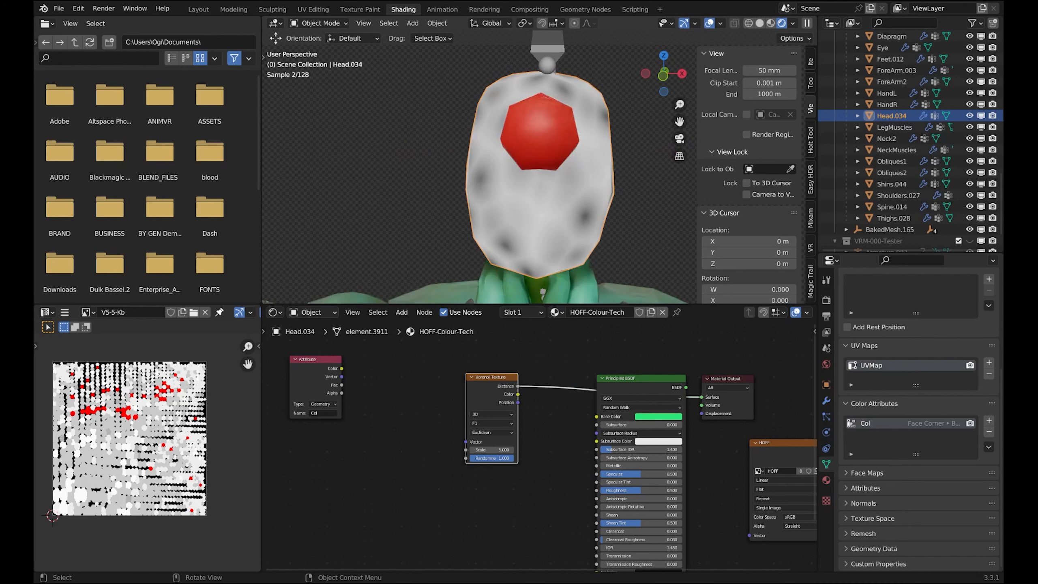
scroll(539, 167, down, 1)
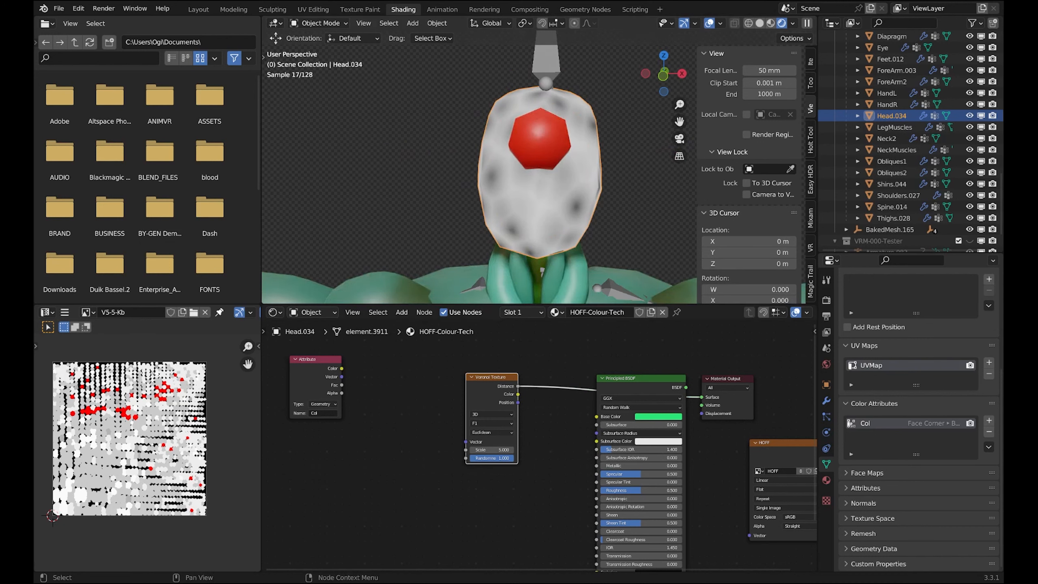
- Move the Voronoi Texture node back, fine-tune its Scale, and duplicate it so the copy sits beside the Attribute node
drag(490, 377, 444, 373)
mouse_move(445, 446)
mouse_down()
mouse_move(482, 446)
mouse_move(448, 446)
mouse_up()
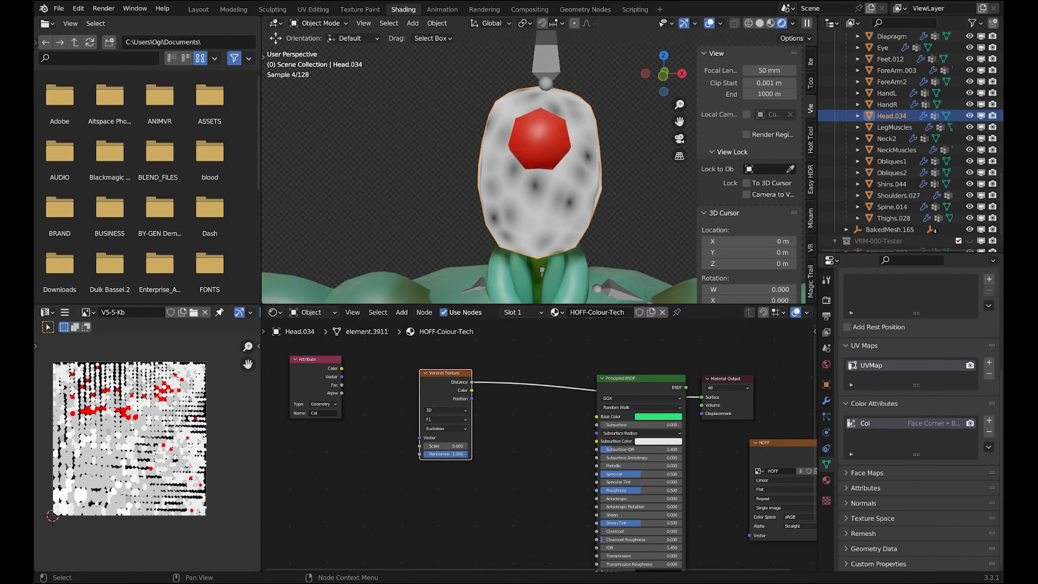
key(shift+d)
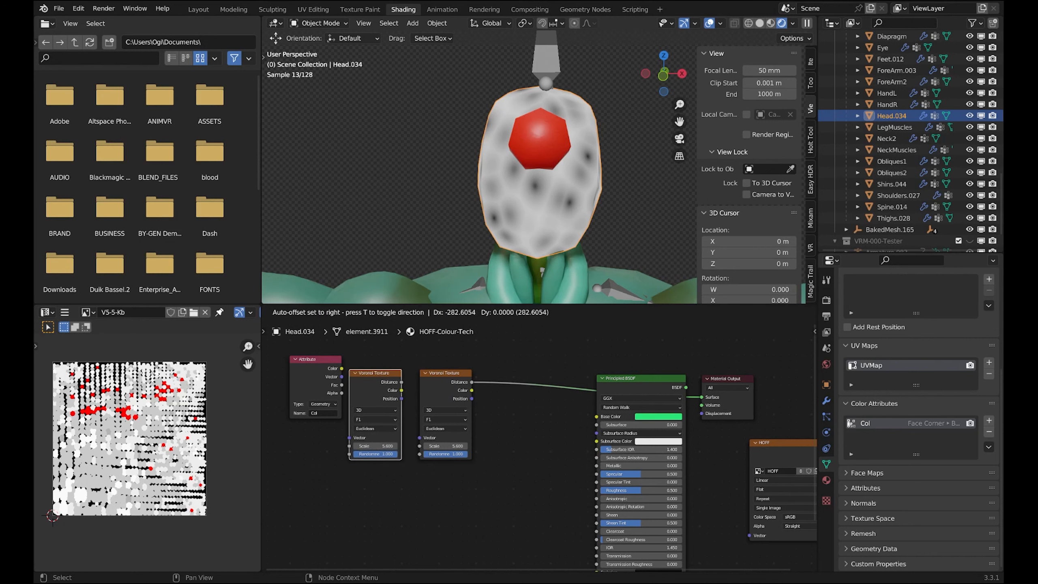
click(379, 411)
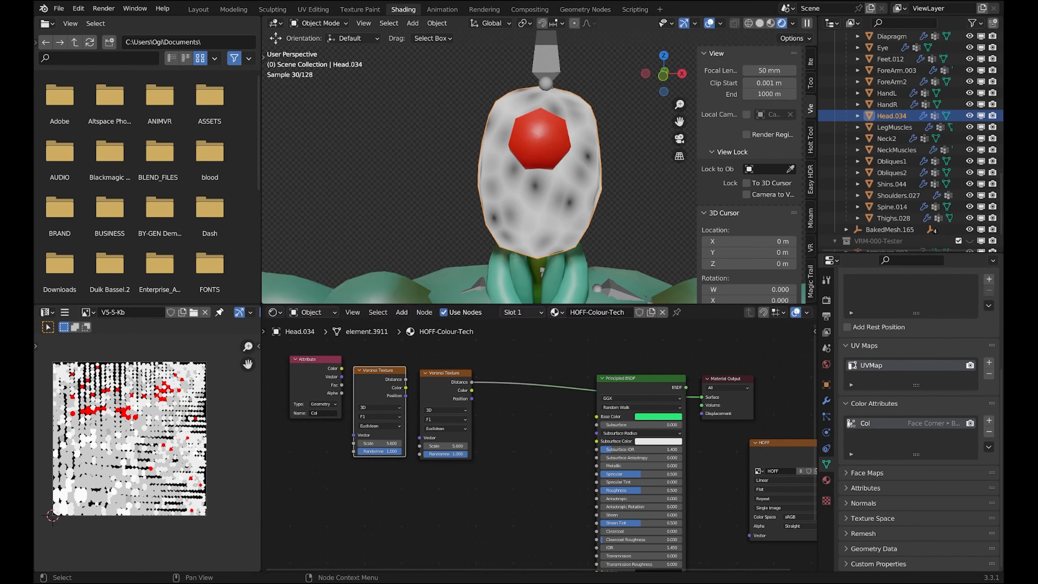
- Feed the copied Voronoi's Distance output into the original Voronoi's Vector input and try the Manhattan metric on the copy
drag(406, 379, 419, 438)
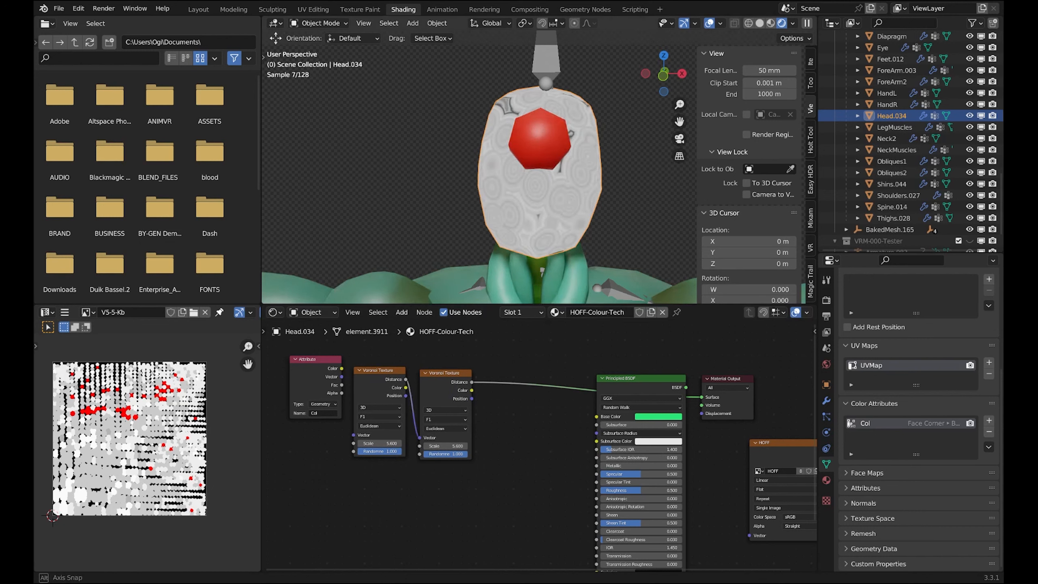
middle_drag(511, 229, 535, 230)
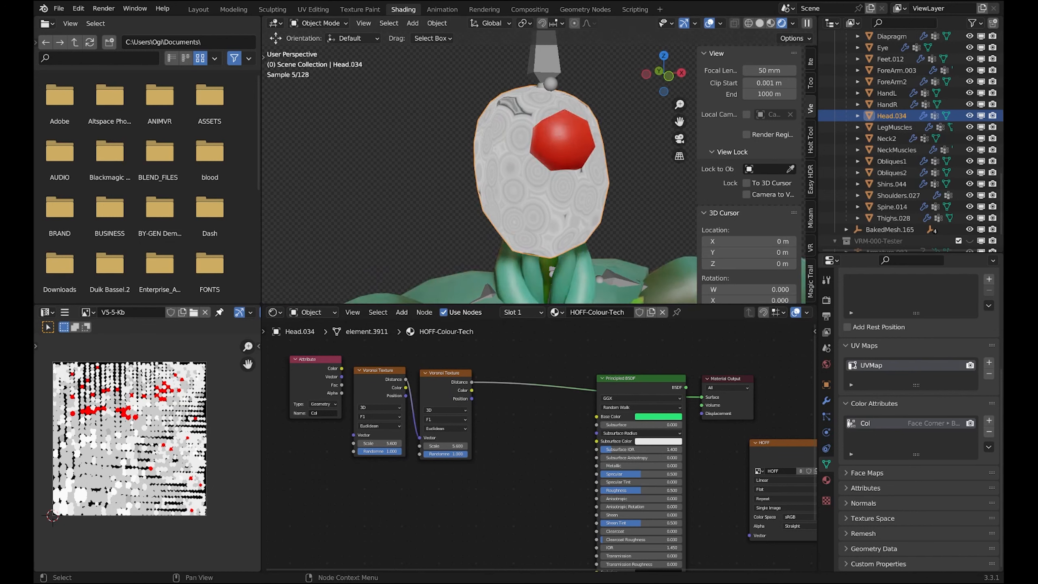
drag(406, 387, 419, 437)
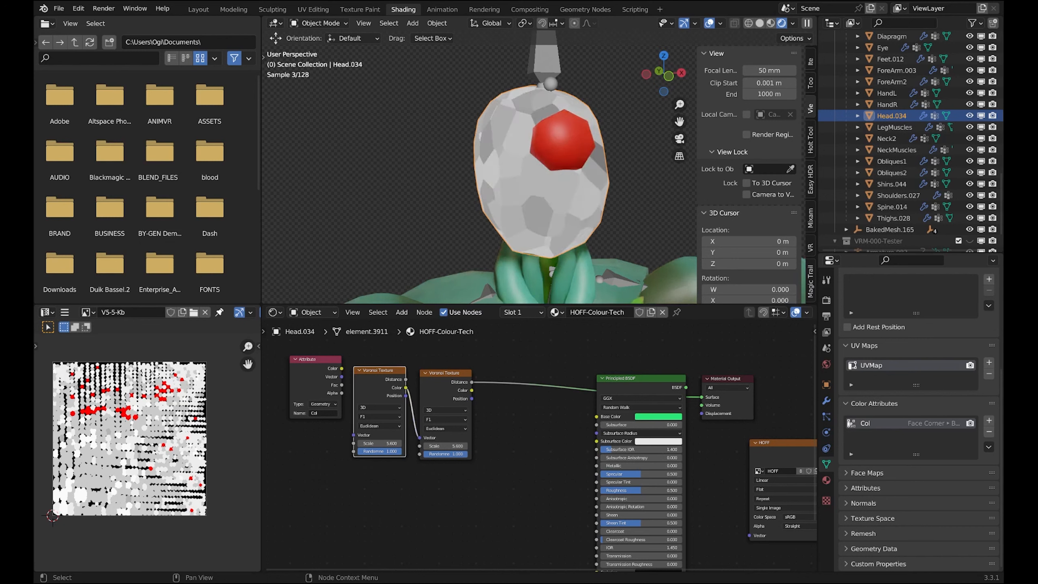
click(379, 425)
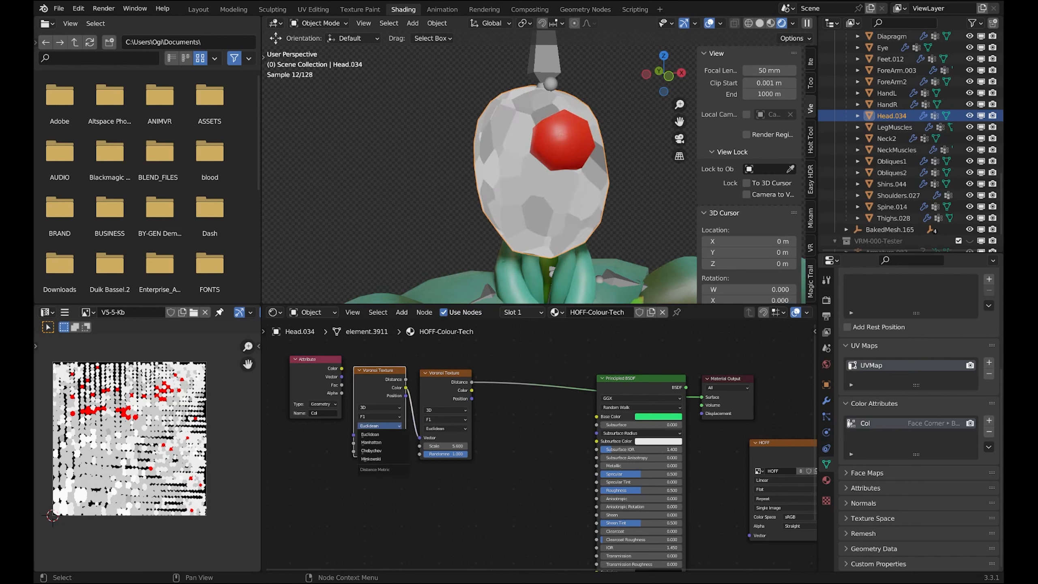
click(379, 442)
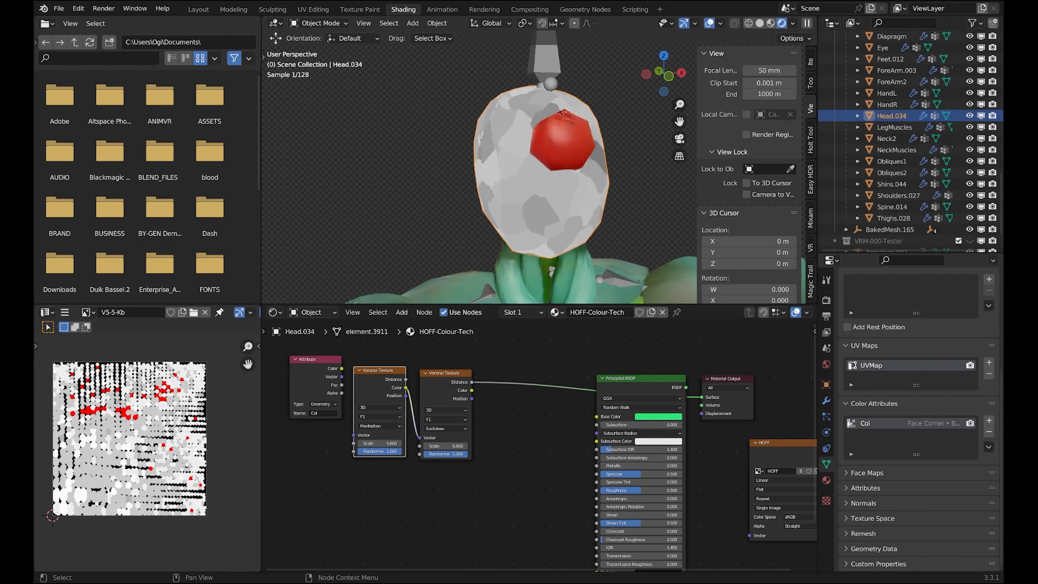
drag(405, 379, 419, 437)
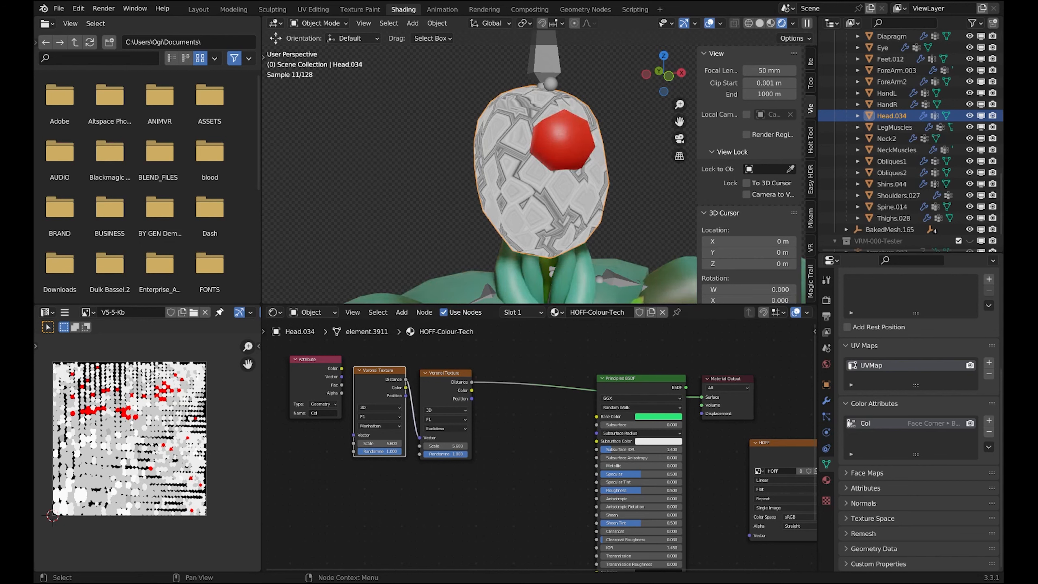
- Try the Minkowski, Chebychev and Manhattan distance metrics on the second Voronoi Texture
click(445, 428)
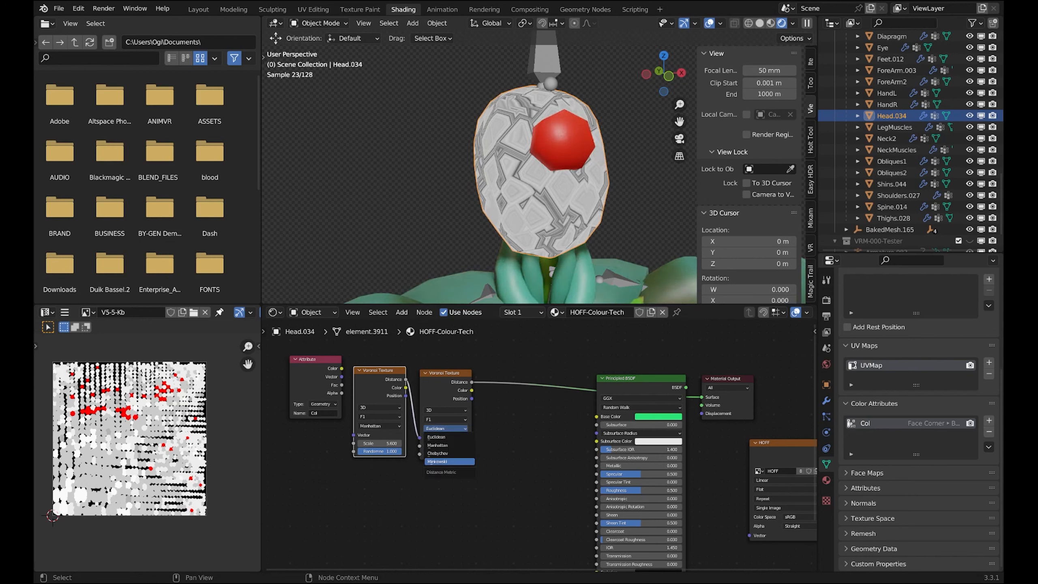
click(449, 461)
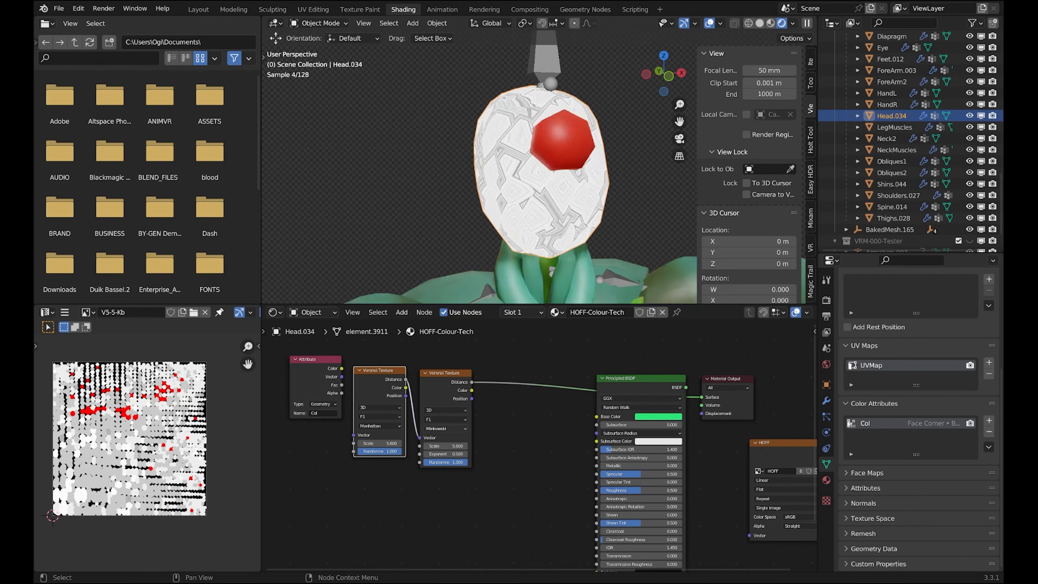
click(445, 428)
click(450, 453)
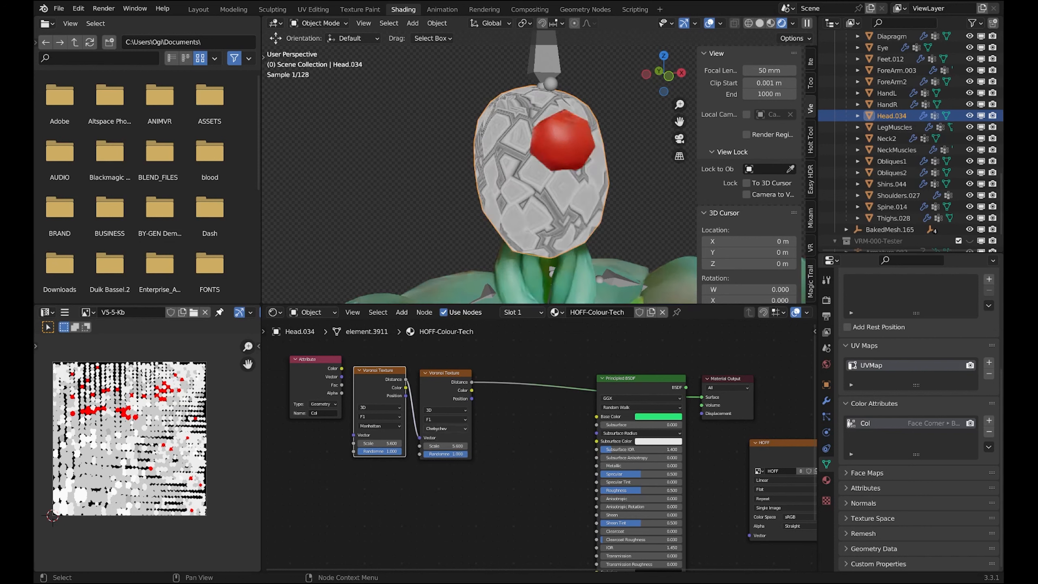
click(445, 428)
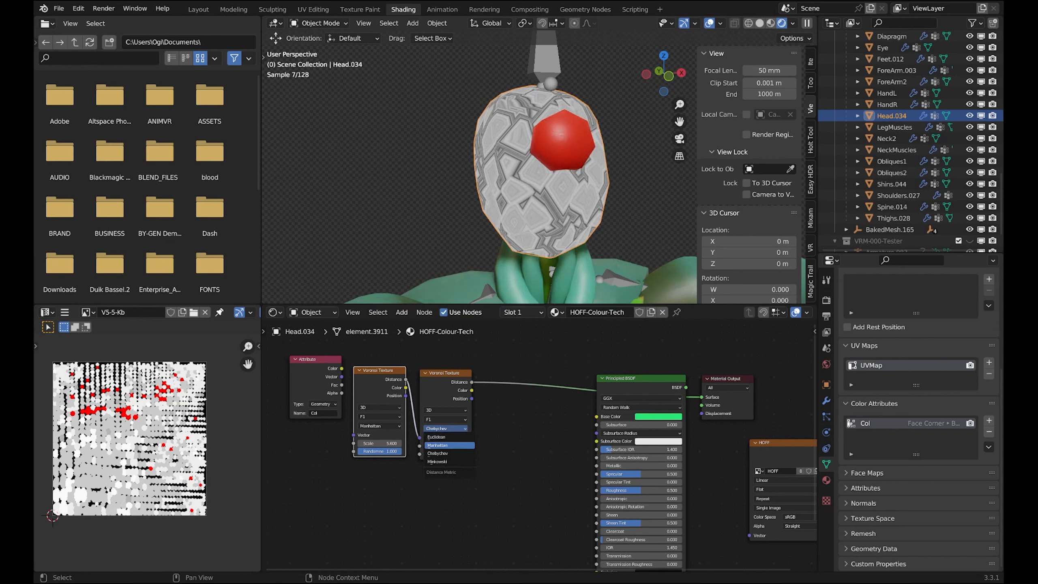
click(450, 445)
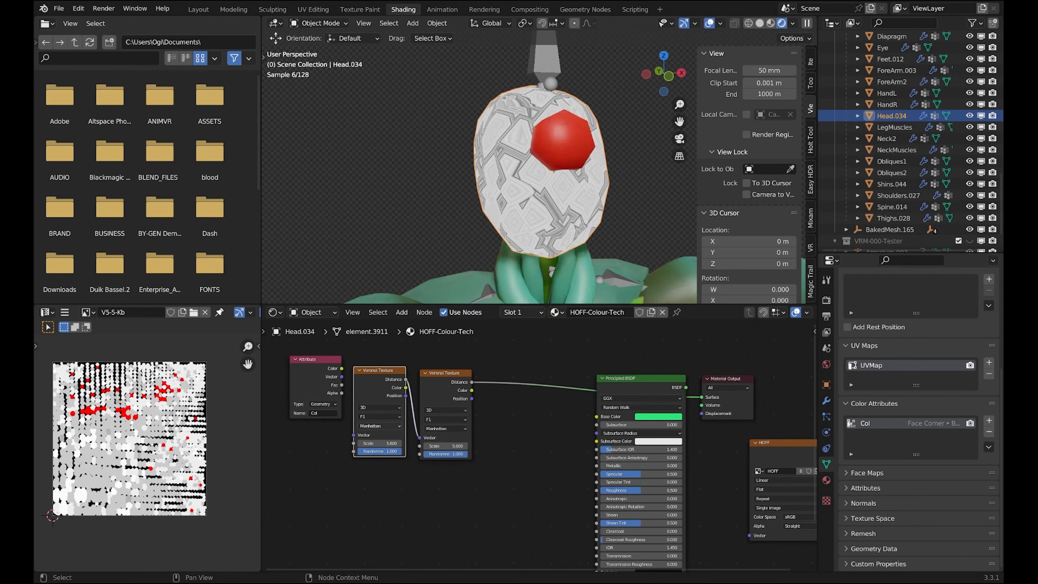
- Set the first Voronoi Texture's distance metric to Chebychev and the second one's to Minkowski, and inspect the head up close
click(379, 426)
click(382, 458)
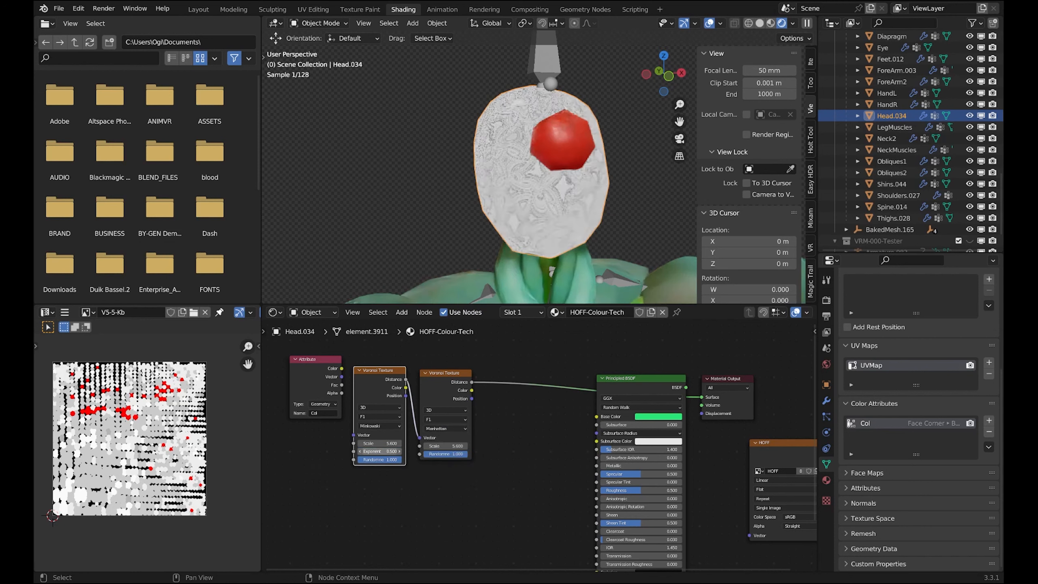
click(378, 425)
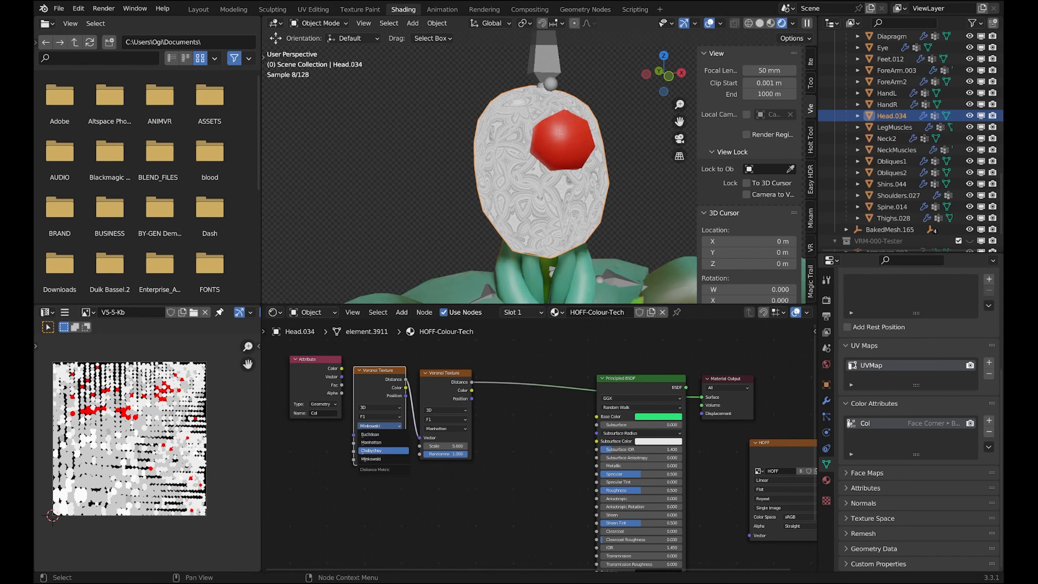
click(383, 450)
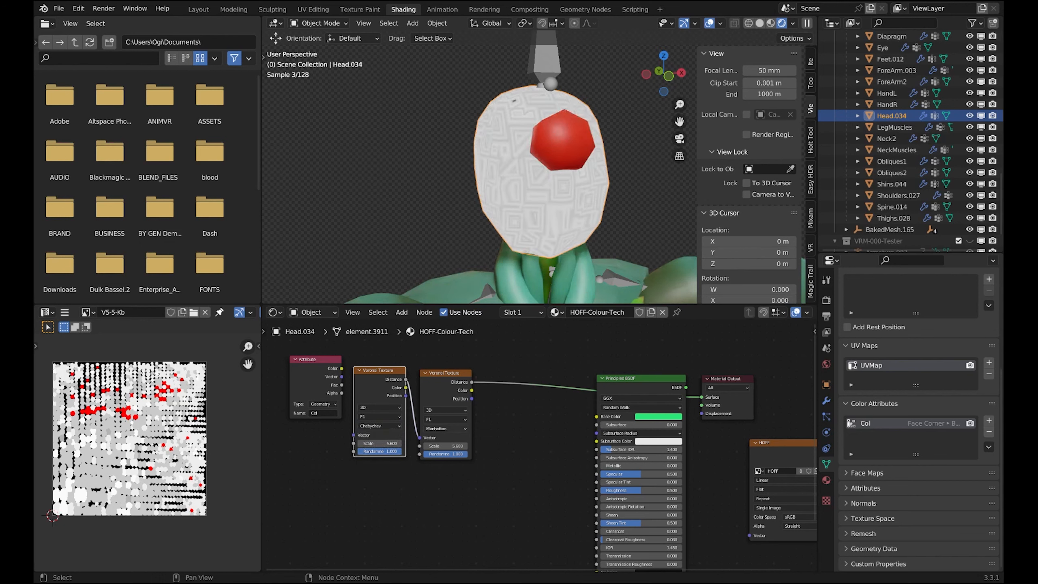
click(445, 428)
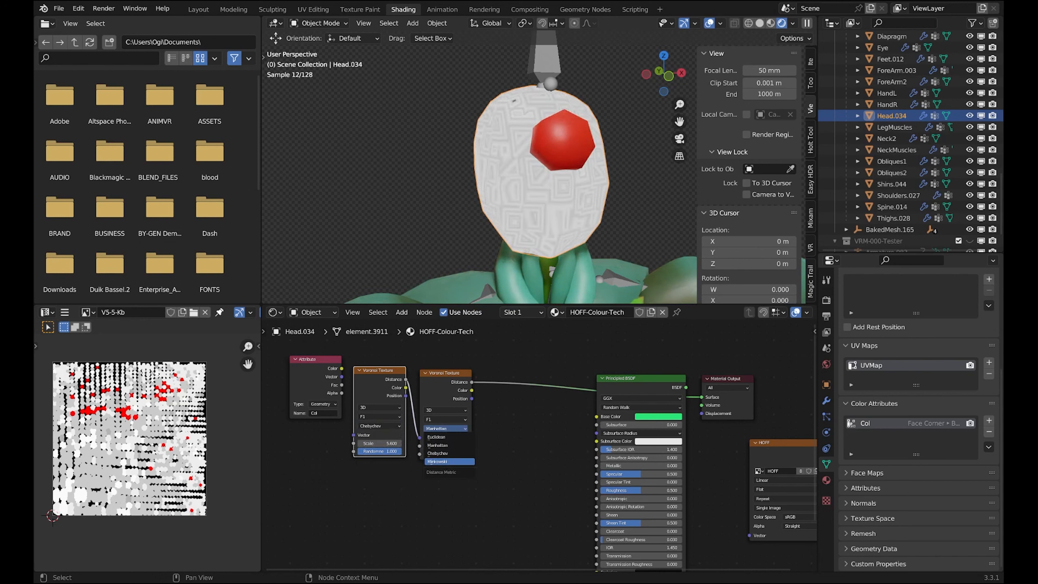
click(444, 461)
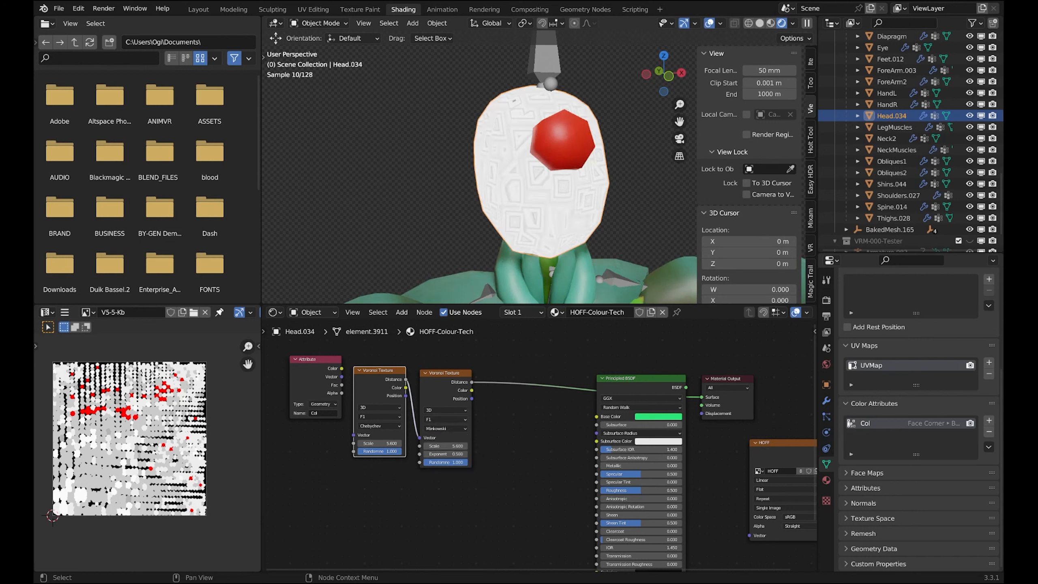
middle_drag(547, 180, 523, 182)
scroll(523, 181, up, 2)
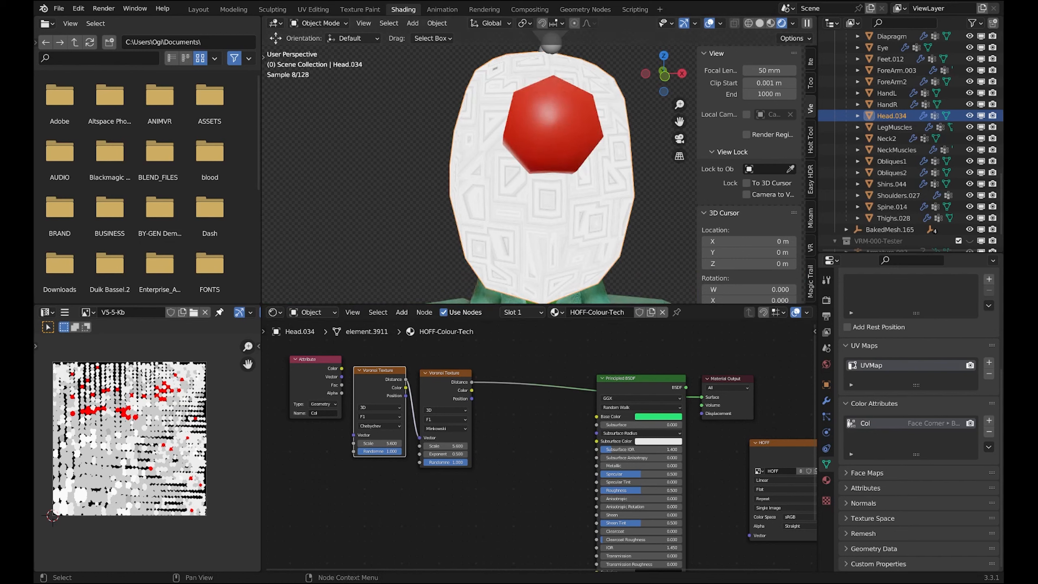
- Move the Attribute node well below the Voronoi nodes and space the first Voronoi Texture away from the second
drag(315, 359, 419, 487)
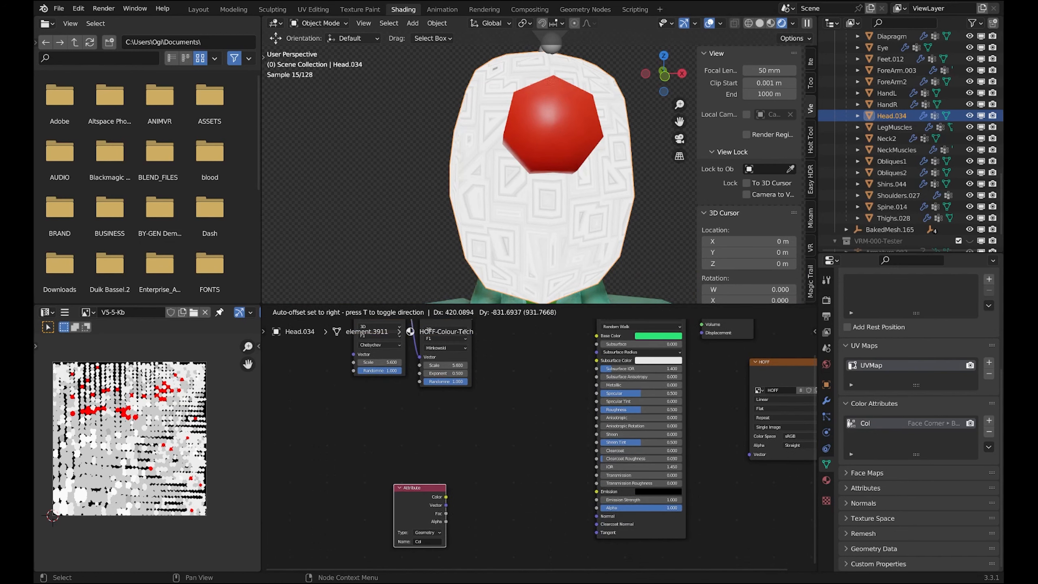
middle_drag(423, 474, 444, 567)
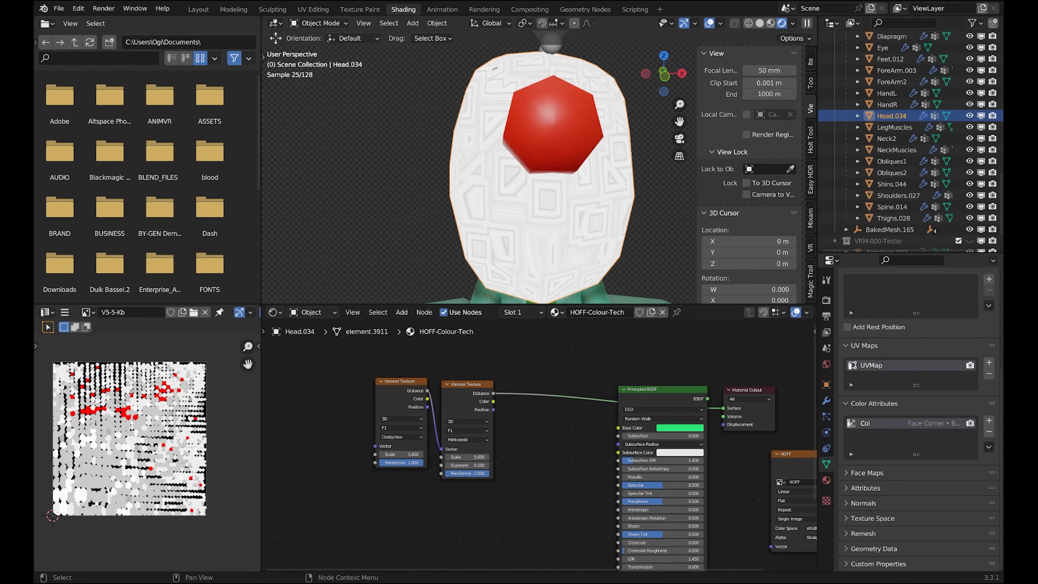
drag(401, 381, 358, 368)
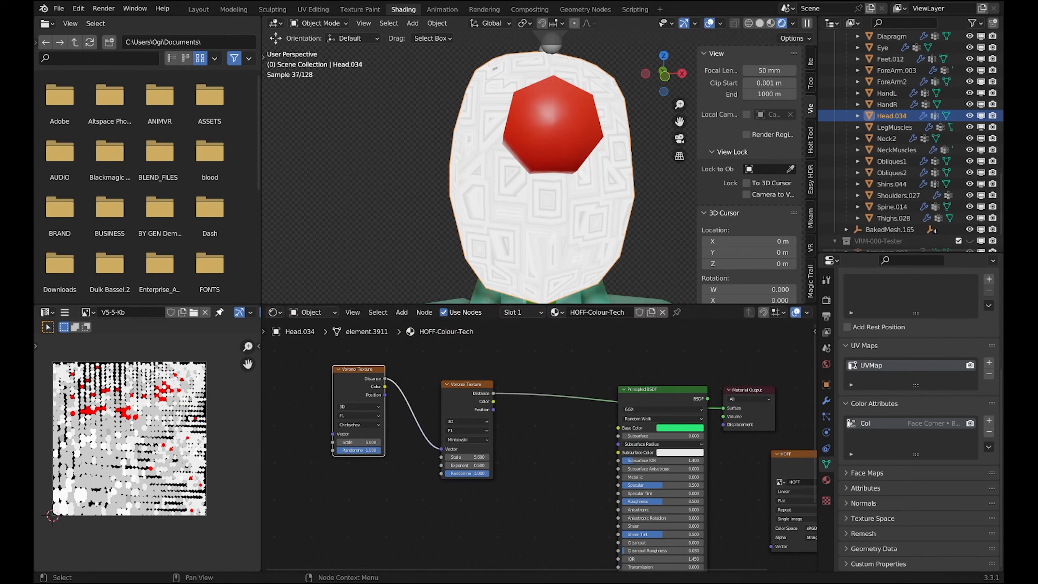
- Set the second Voronoi Texture's Scale to about 6.7 and check the pattern from the side of the head
mouse_move(467, 457)
mouse_down()
mouse_move(446, 447)
mouse_move(468, 447)
mouse_move(459, 448)
mouse_up()
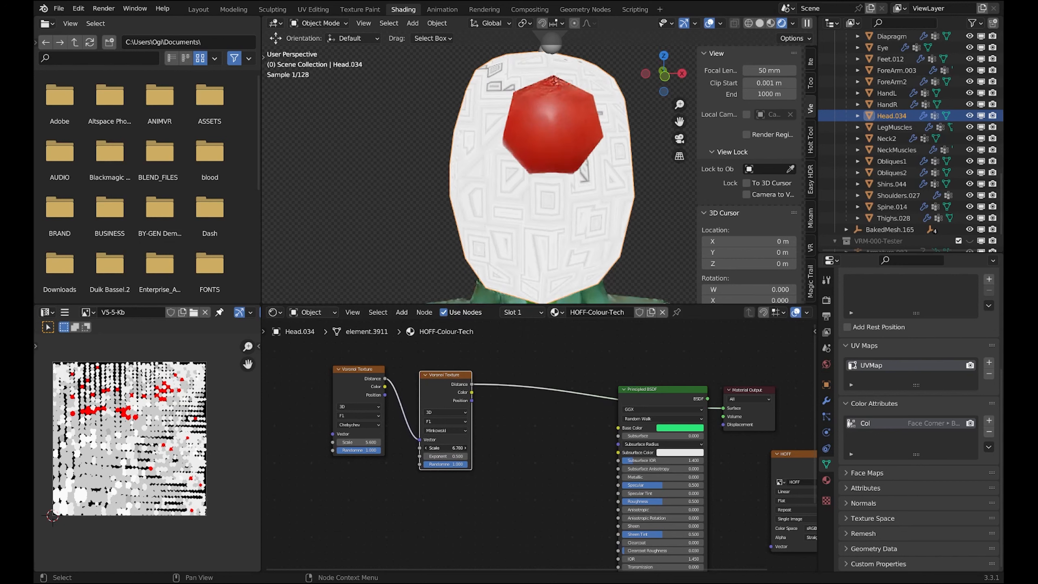
middle_drag(583, 176, 605, 181)
key(alt+a)
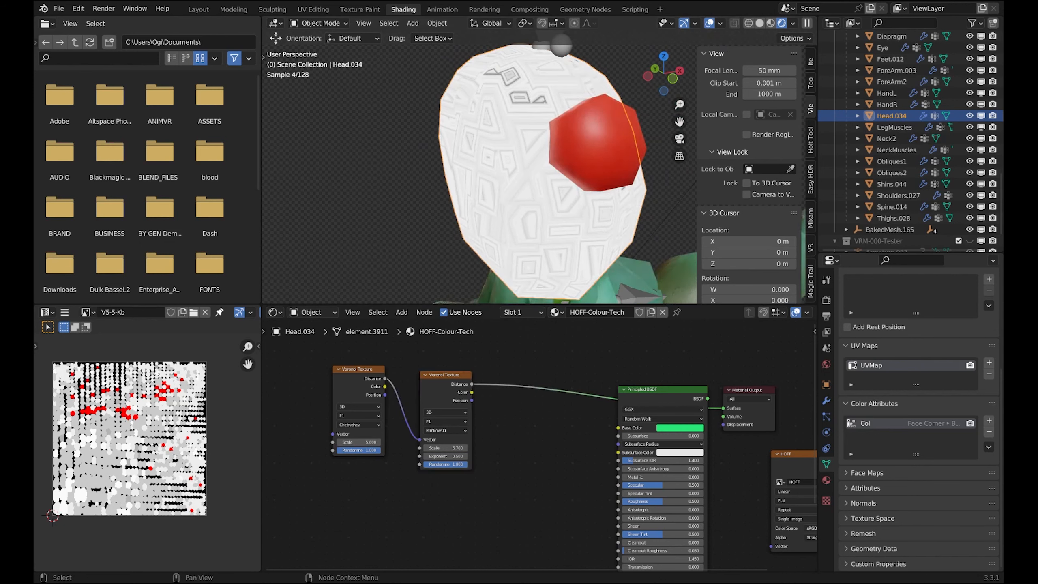
- Add a ColorRamp node on the link between the second Voronoi Texture's Distance output and the Material Output
key(shift+a)
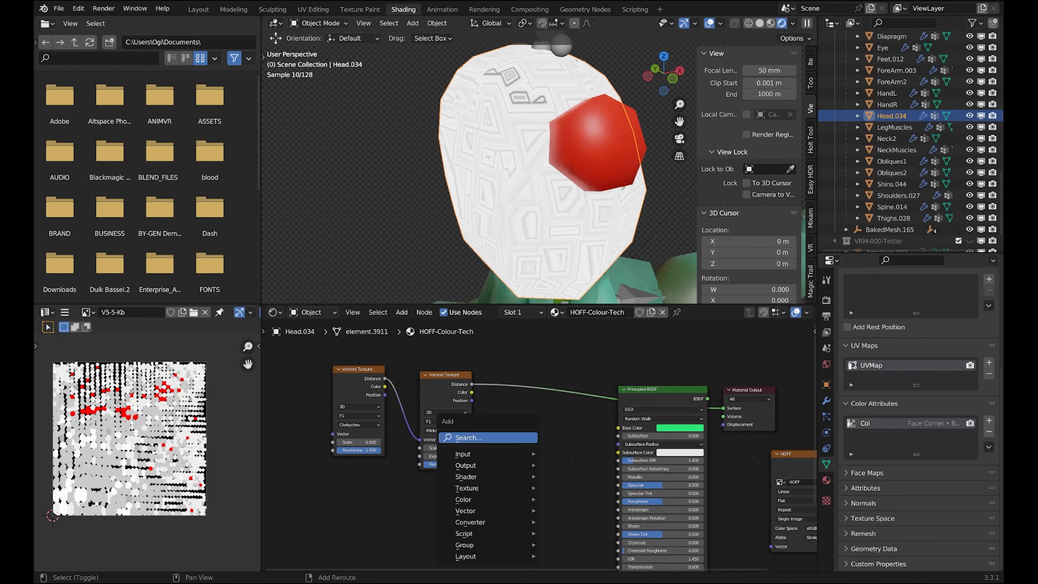
click(523, 437)
text(colo)
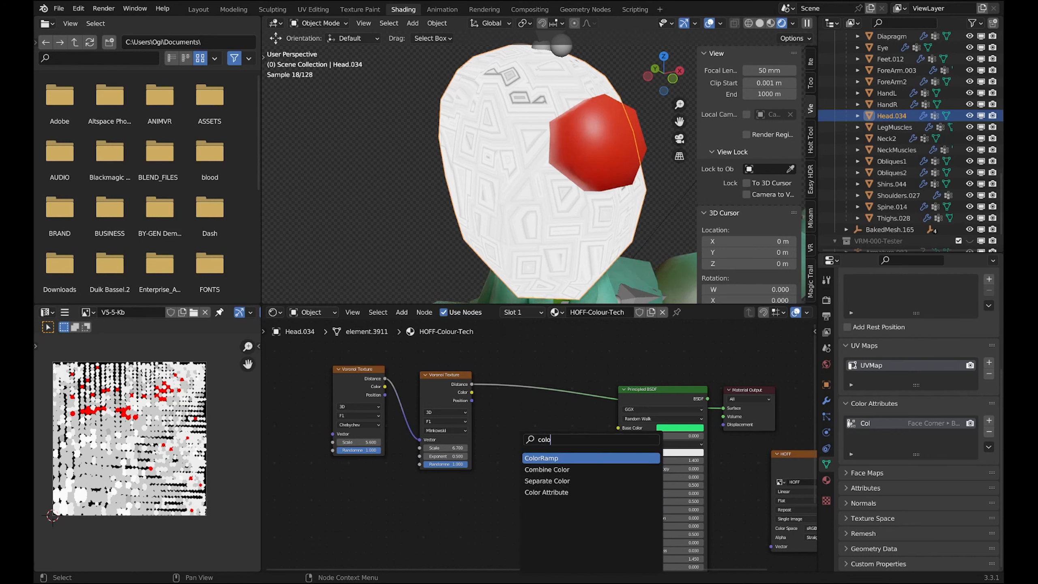
key(Return)
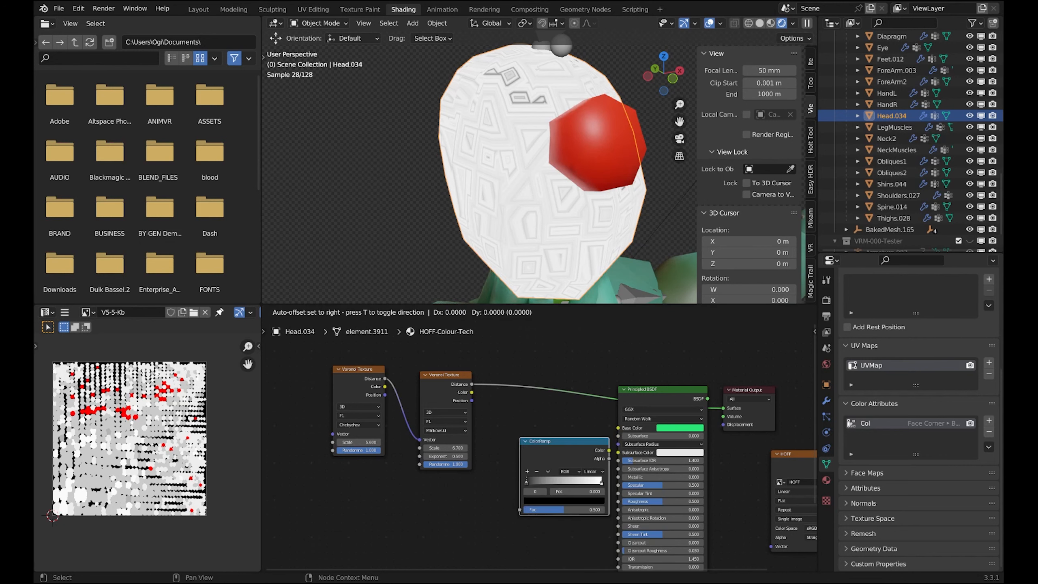
click(506, 366)
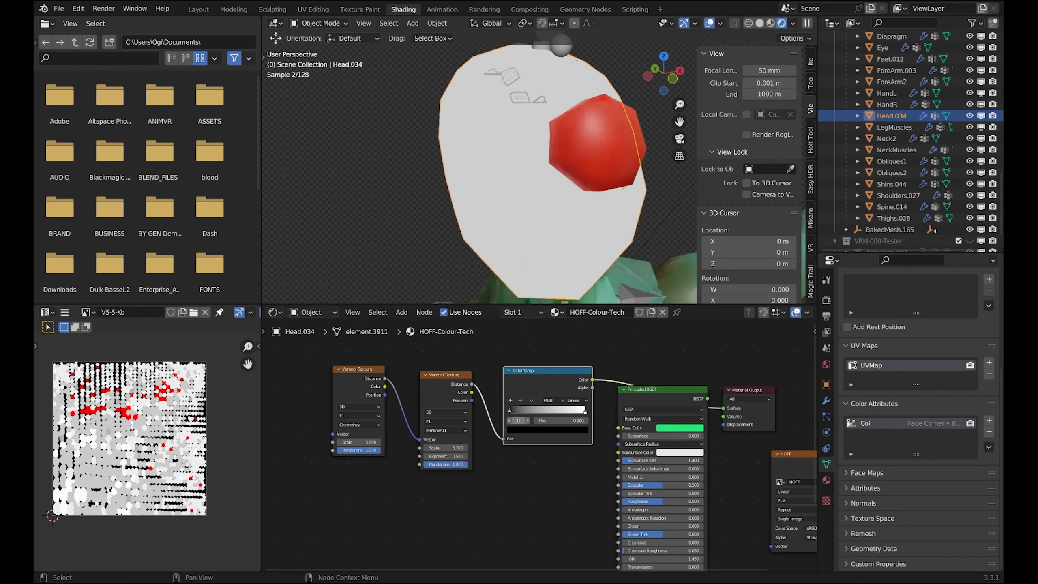
- Flip the ColorRamp's colors and move its white stop to about the middle of the ramp
drag(510, 410, 581, 411)
click(531, 400)
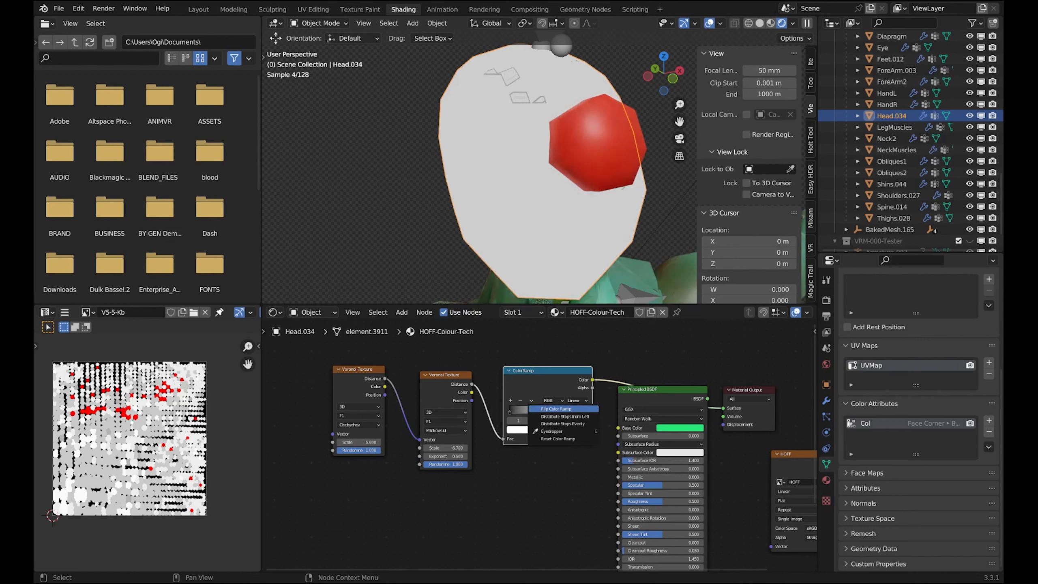
click(556, 408)
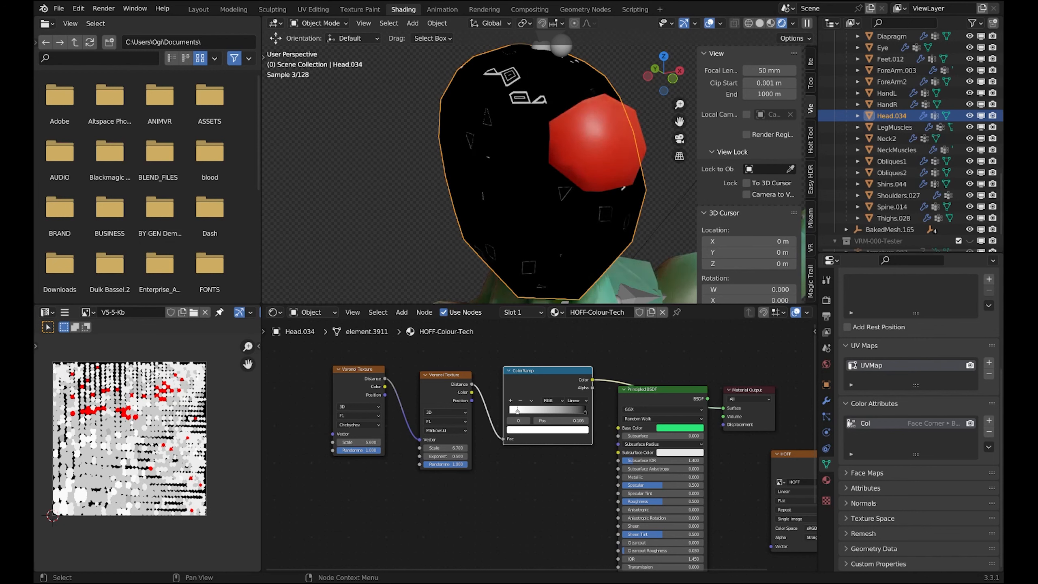
mouse_move(585, 410)
mouse_down()
mouse_move(518, 410)
mouse_move(584, 410)
mouse_up()
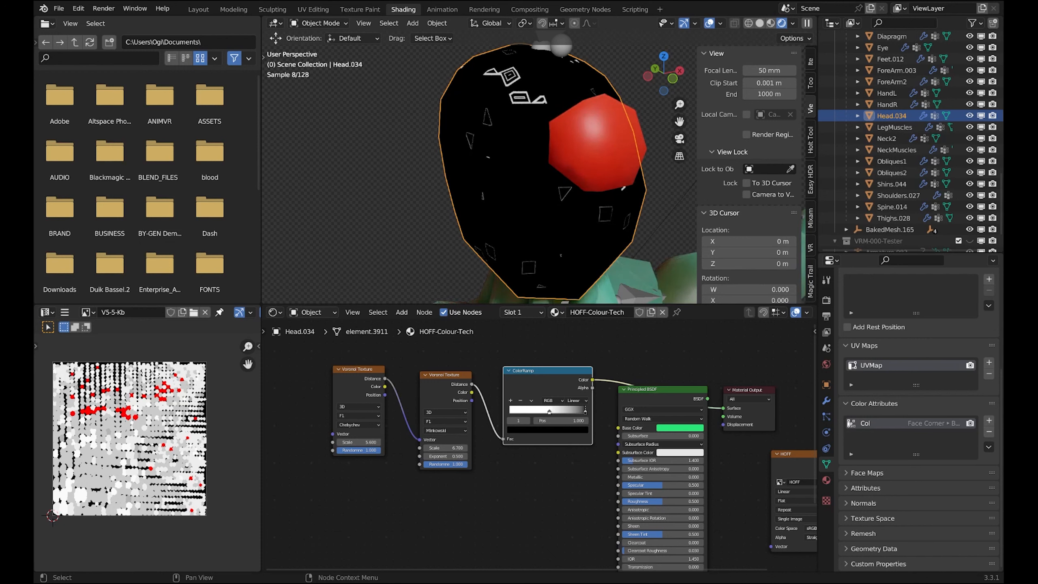
- Add ColorRamp stops at about 0.764 and at 0, and darken the stop at 0 to nearly black
click(549, 411)
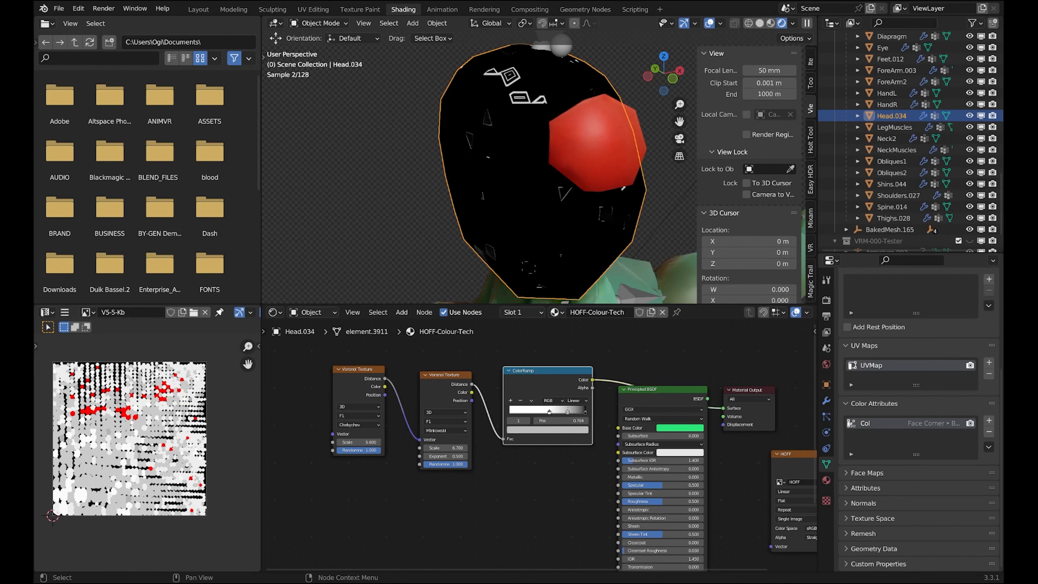
drag(549, 411, 543, 410)
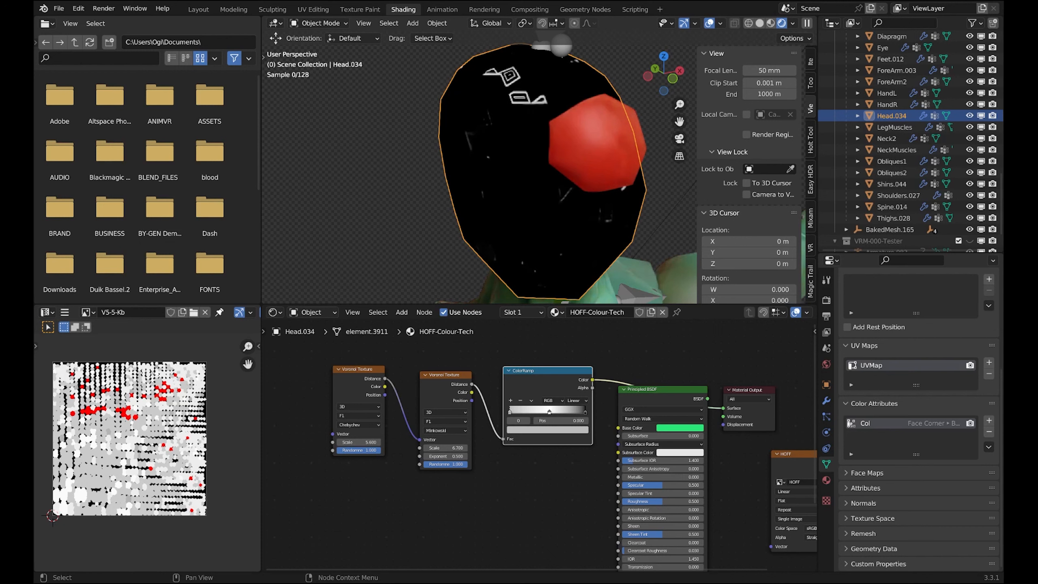
click(548, 429)
drag(570, 333, 571, 372)
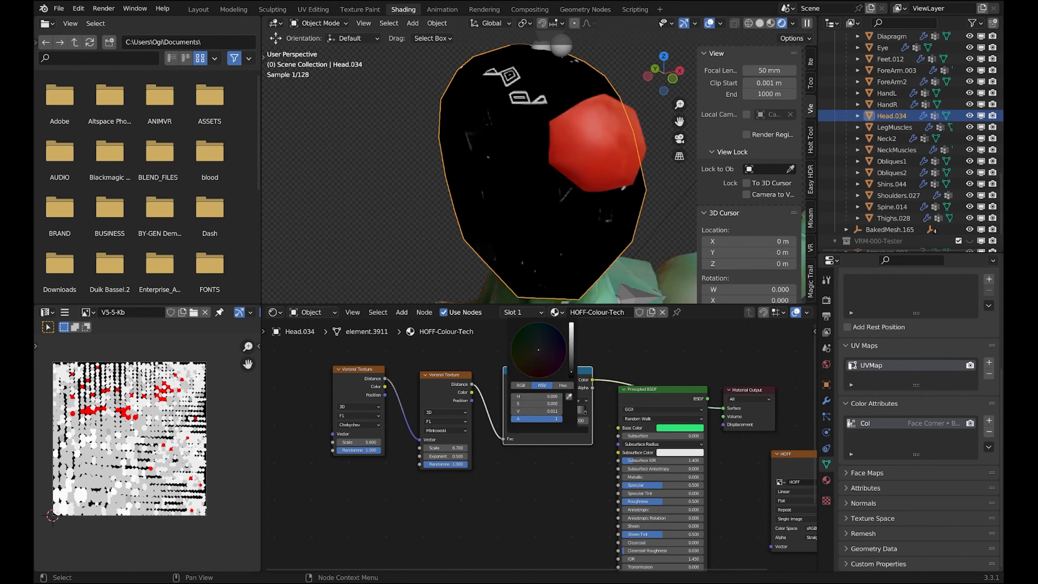
- Flip the ColorRamp's colors again and move its white stop to about 0.245
mouse_move(549, 411)
mouse_down()
mouse_move(527, 412)
mouse_move(584, 411)
mouse_move(529, 412)
mouse_move(549, 412)
mouse_up()
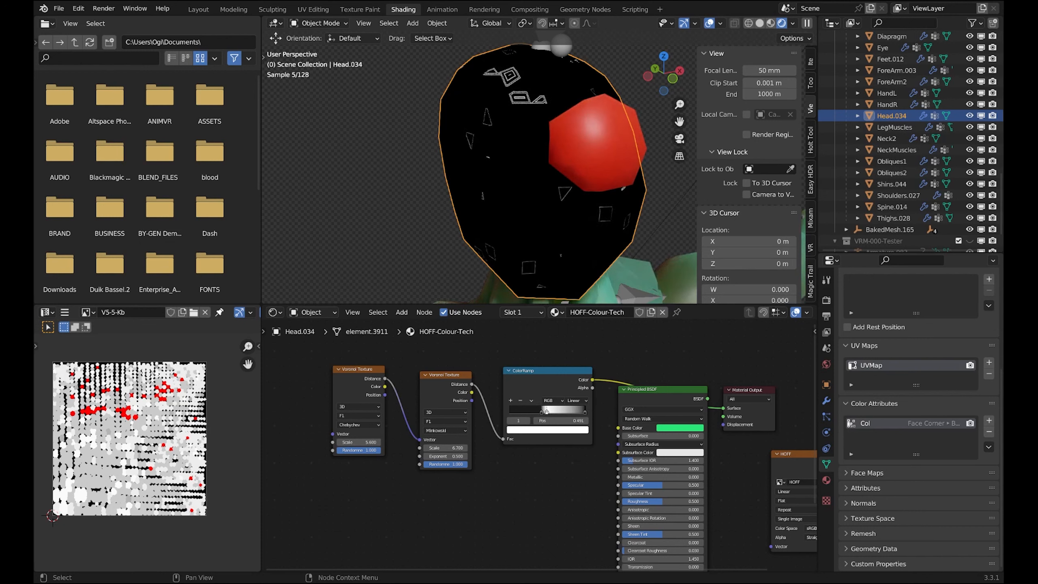
click(531, 400)
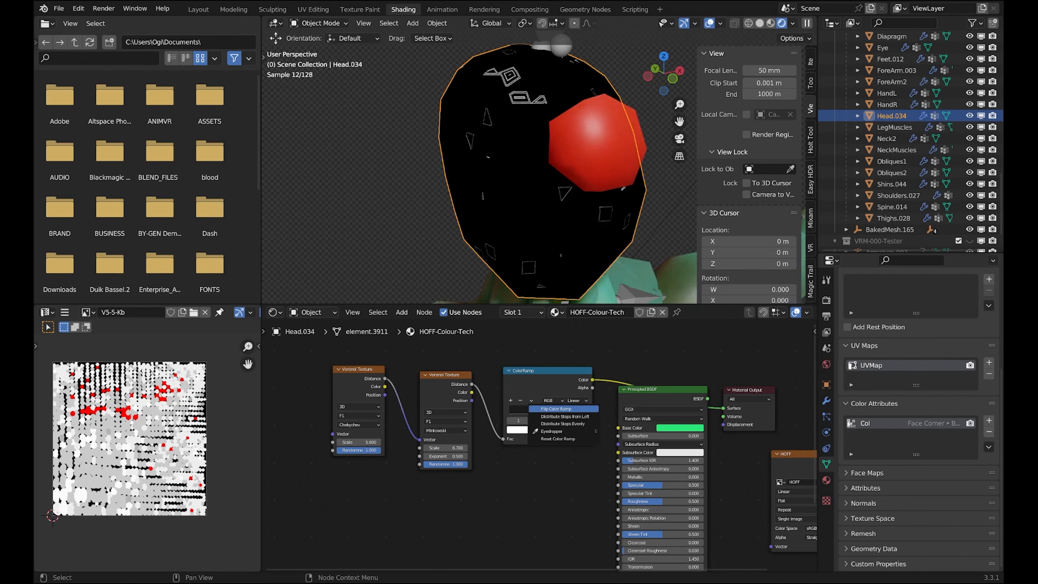
click(560, 408)
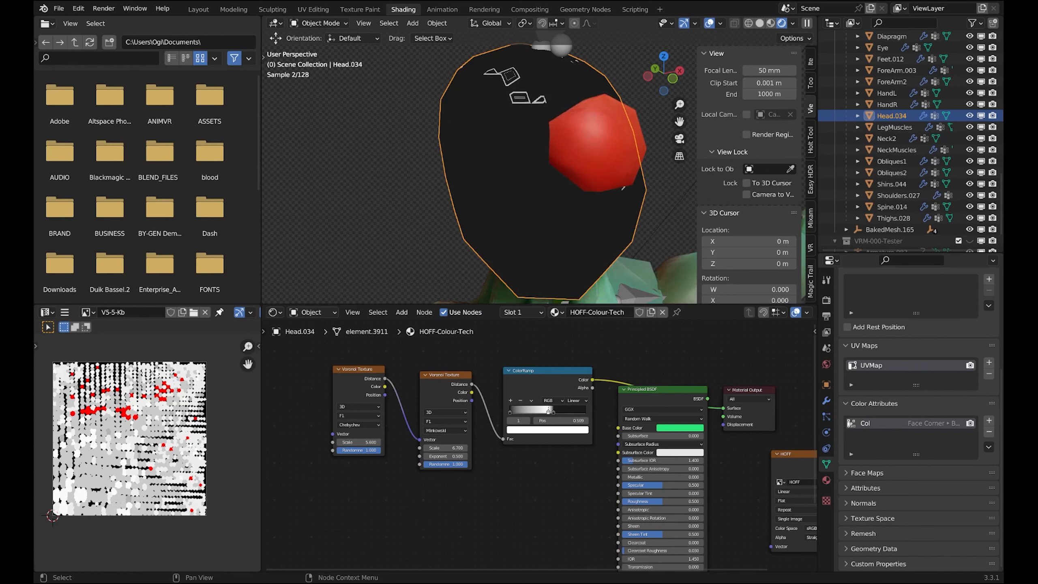
mouse_move(554, 411)
mouse_down()
mouse_move(585, 412)
mouse_move(510, 411)
mouse_move(585, 411)
mouse_move(510, 412)
mouse_move(528, 411)
mouse_up()
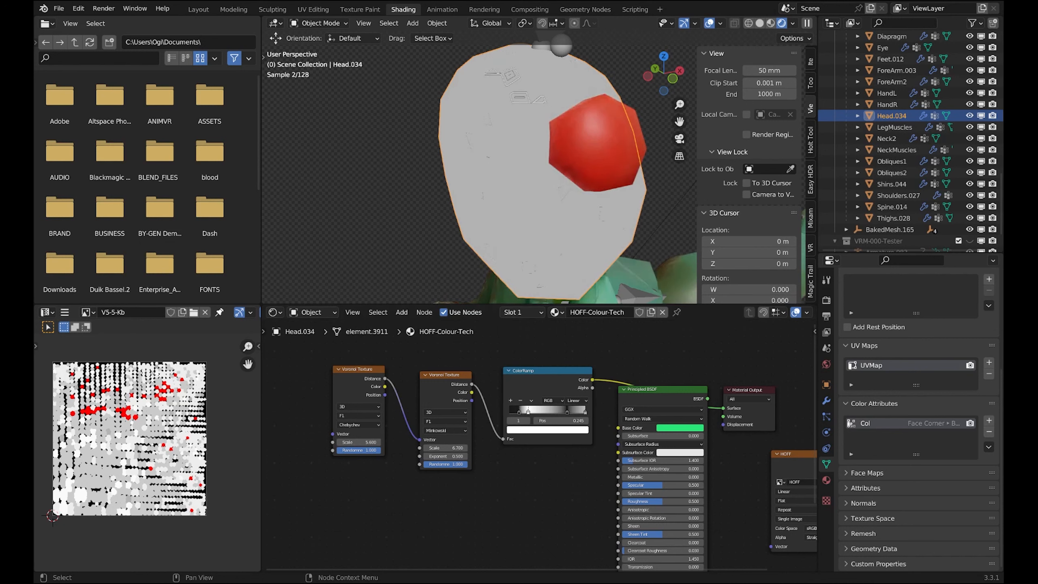
mouse_move(548, 196)
middle_down()
mouse_move(555, 186)
mouse_move(533, 192)
middle_up()
scroll(555, 186, down, 2)
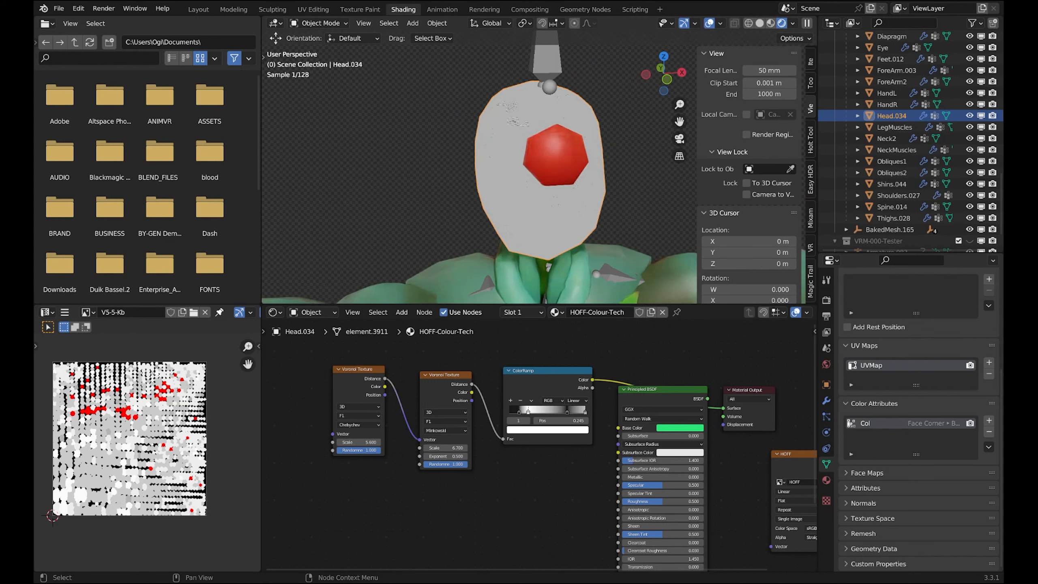
- Preview the second Voronoi Texture alone, and reset the ColorRamp to its default gradient before previewing it again
click(544, 373)
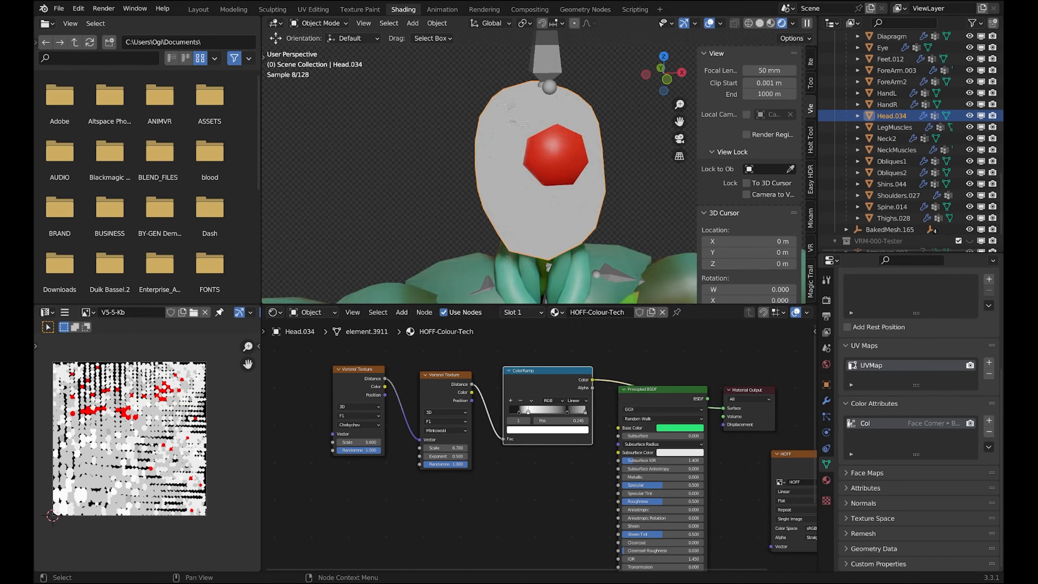
click(446, 375)
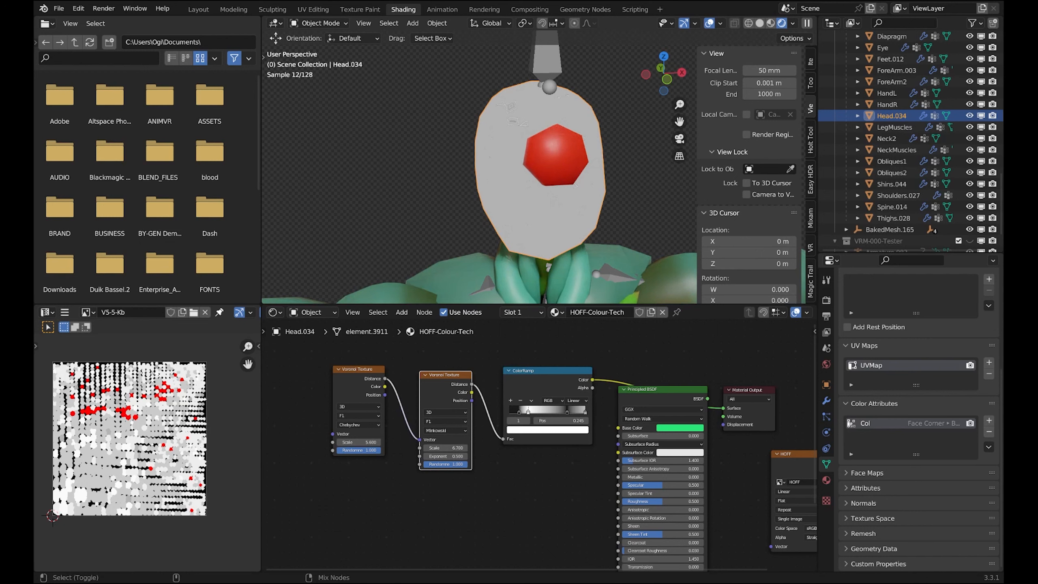
ctrl+shift+click(447, 375)
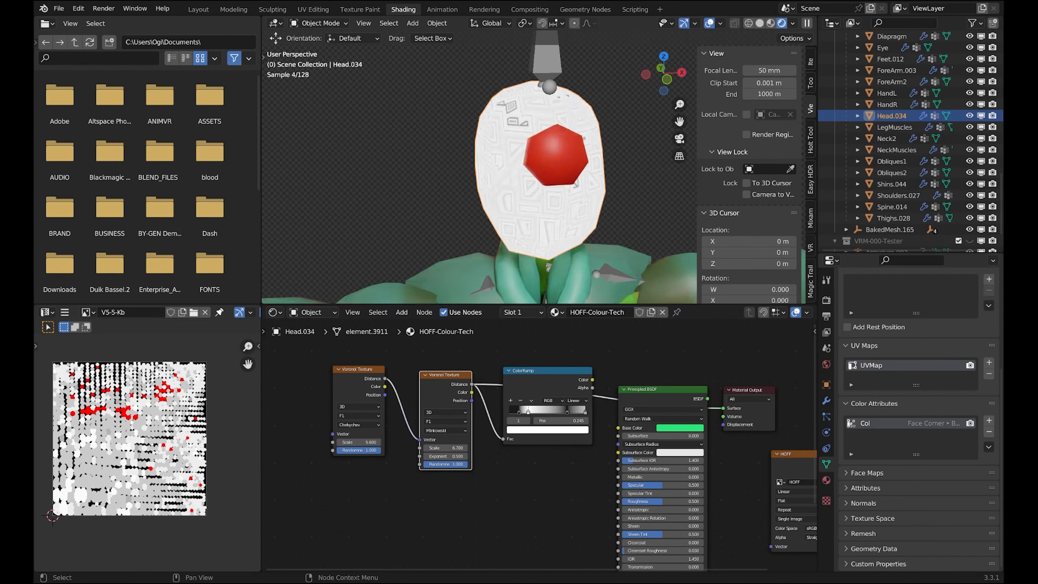
drag(547, 371, 533, 425)
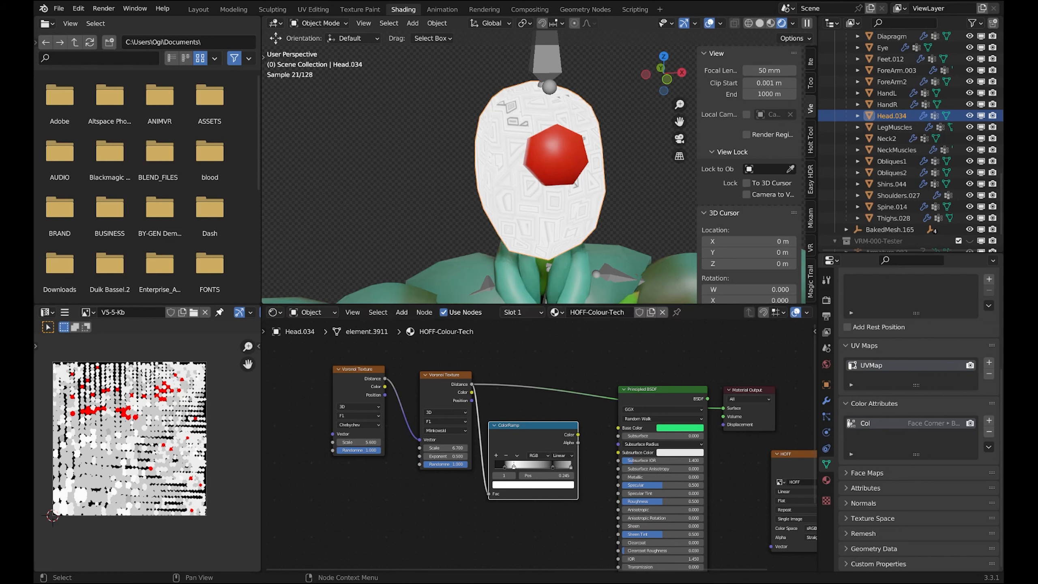
click(517, 455)
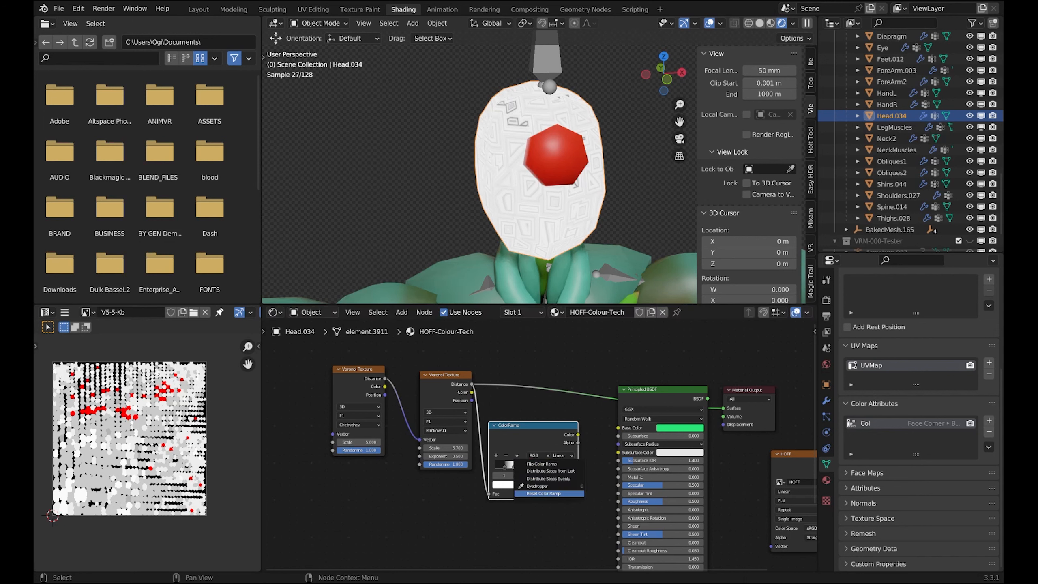
click(543, 492)
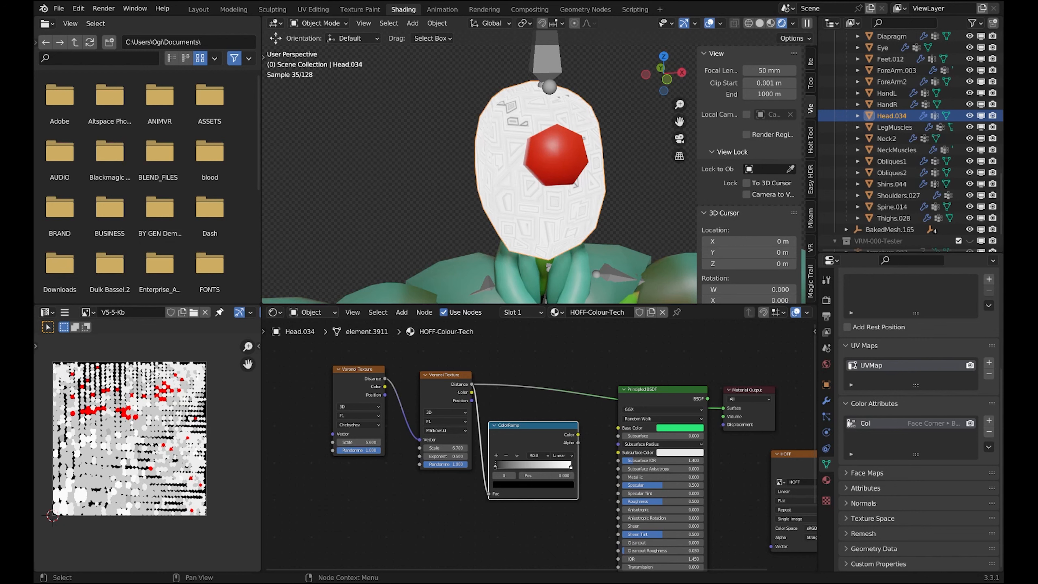
ctrl+shift+click(531, 438)
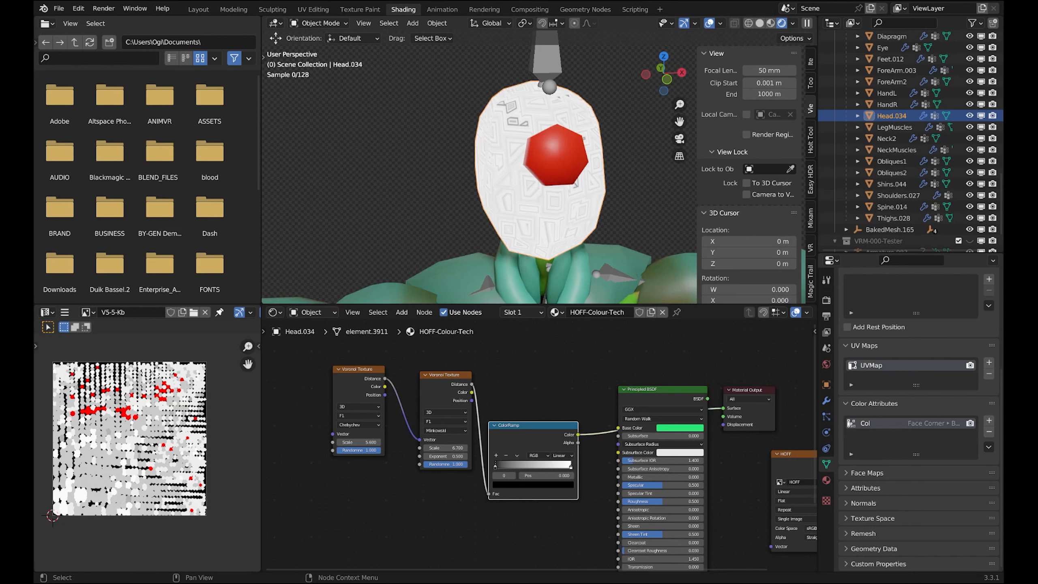
- Darken the ColorRamp's white stop to dark grey and try its black stop farther along the ramp before returning it to 0
mouse_move(571, 466)
mouse_down()
mouse_move(518, 466)
mouse_move(571, 466)
mouse_up()
drag(495, 467, 519, 465)
click(570, 469)
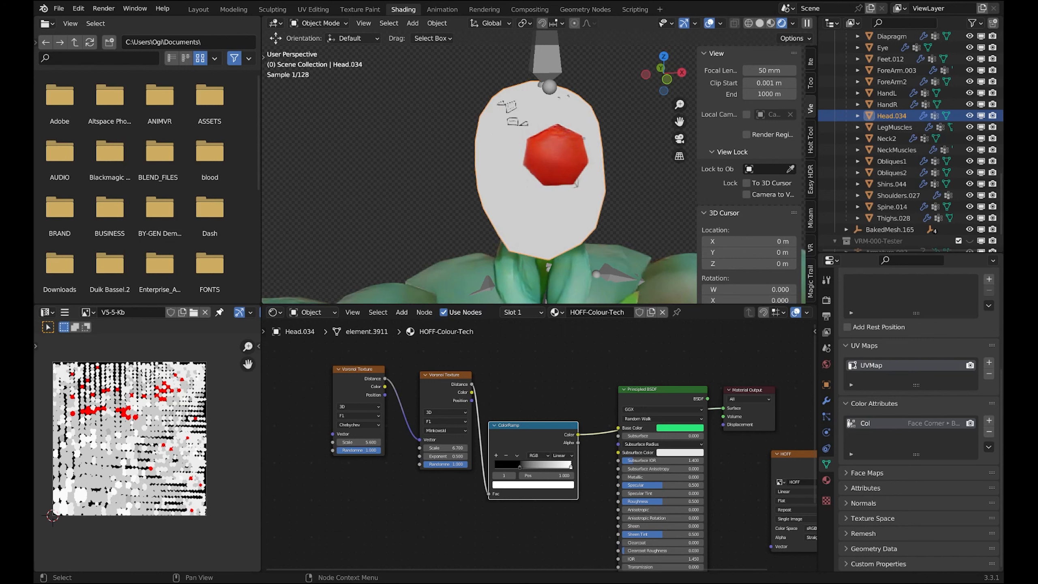
click(564, 484)
drag(557, 379, 557, 415)
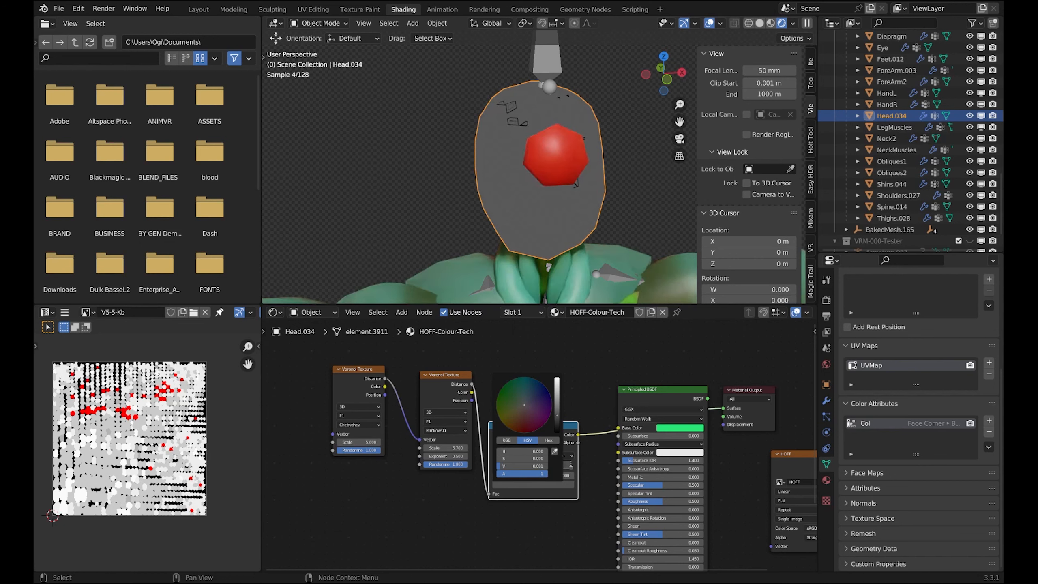
click(585, 381)
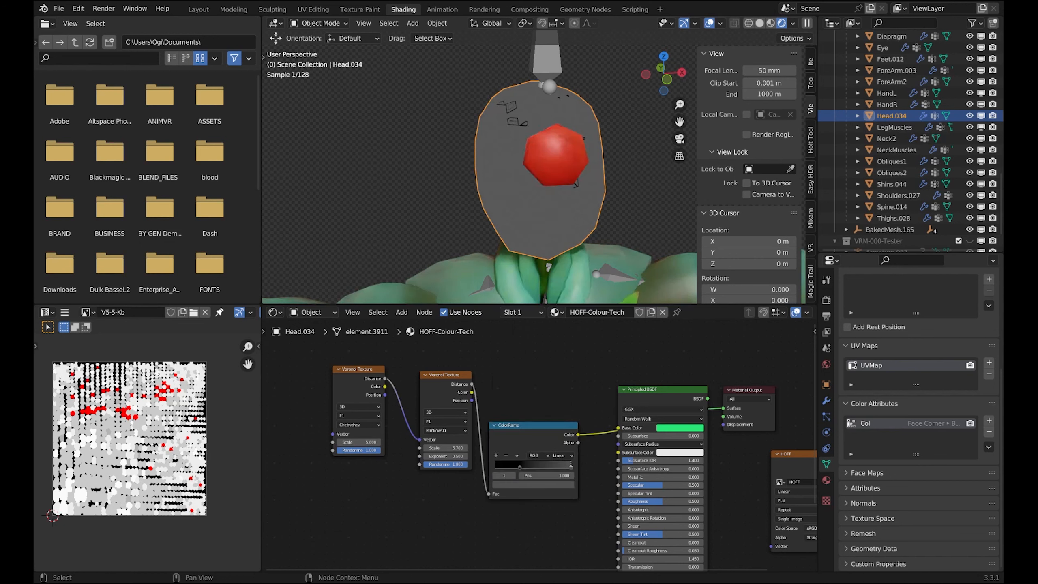
mouse_move(519, 466)
mouse_down()
mouse_move(554, 467)
mouse_move(494, 467)
mouse_move(571, 467)
mouse_move(499, 467)
mouse_up()
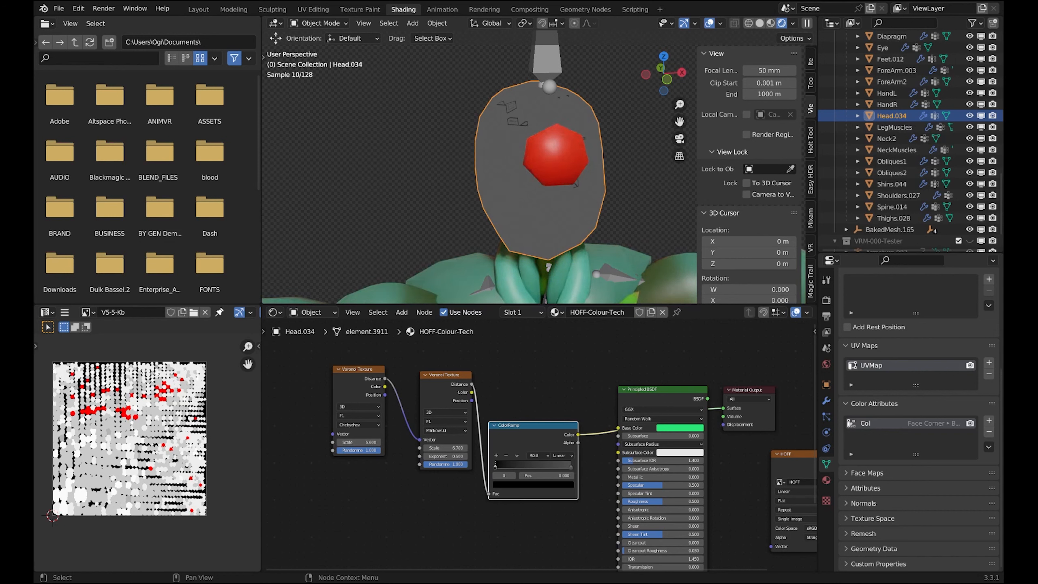
- Delete the ColorRamp after the second Voronoi Texture and preview that texture's Distance output directly on the head
key(x)
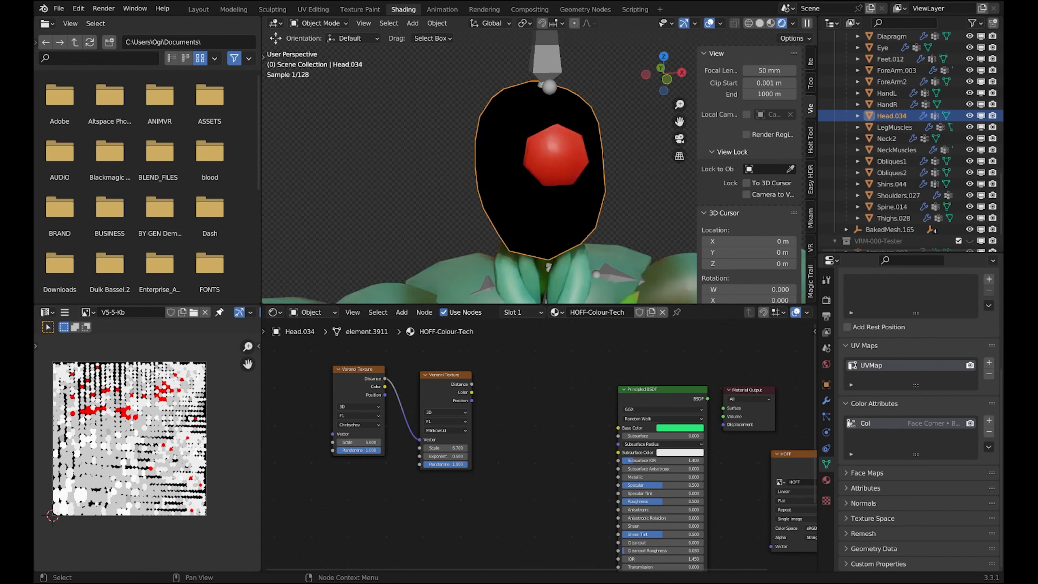
click(442, 386)
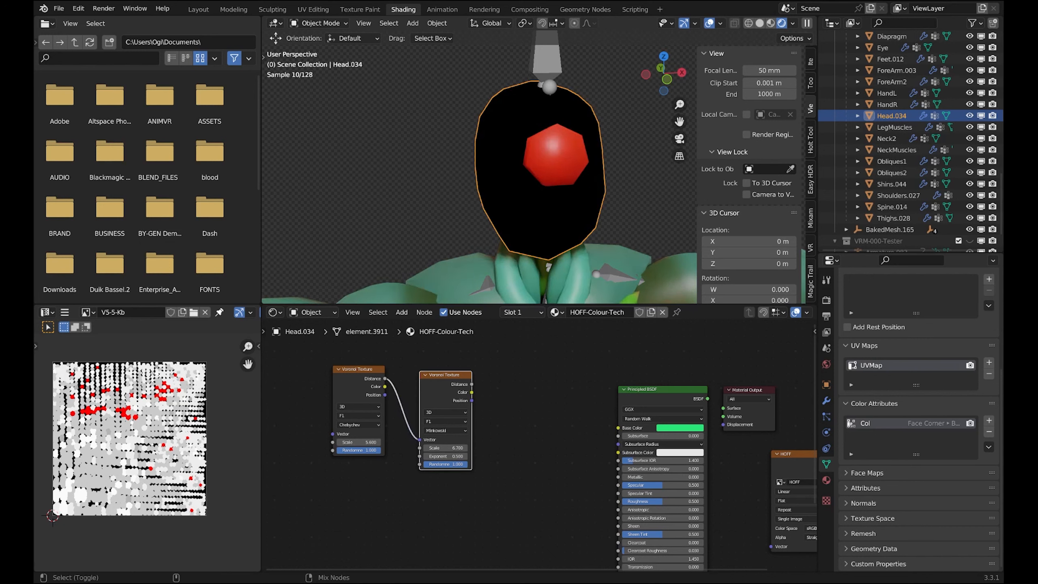
ctrl+shift+click(443, 389)
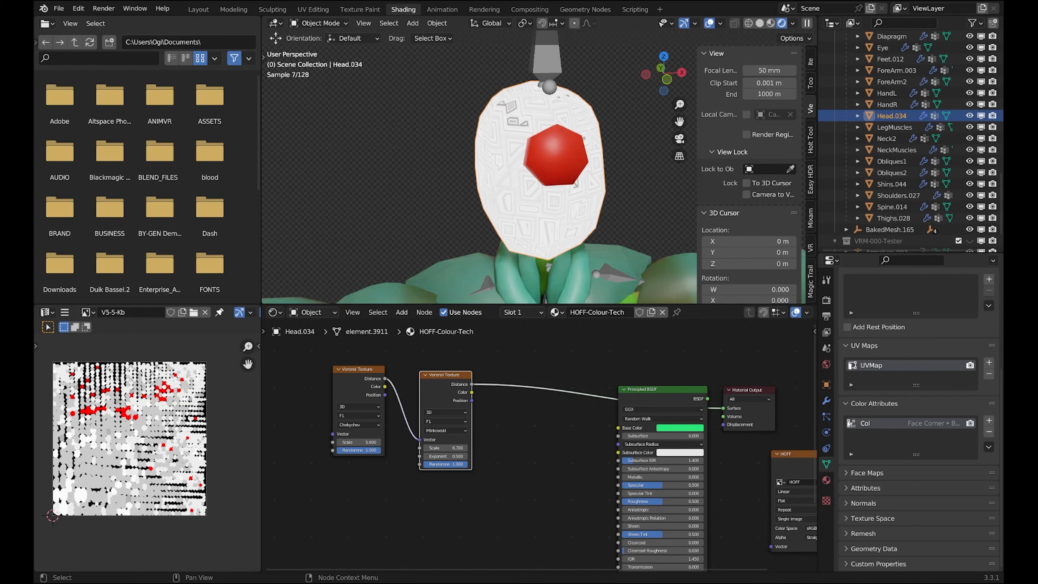
- Insert a ColorRamp between the two Voronoi Textures and move its white stop to about 0.6
click(356, 381)
middle_drag(356, 381, 417, 387)
drag(418, 388, 346, 384)
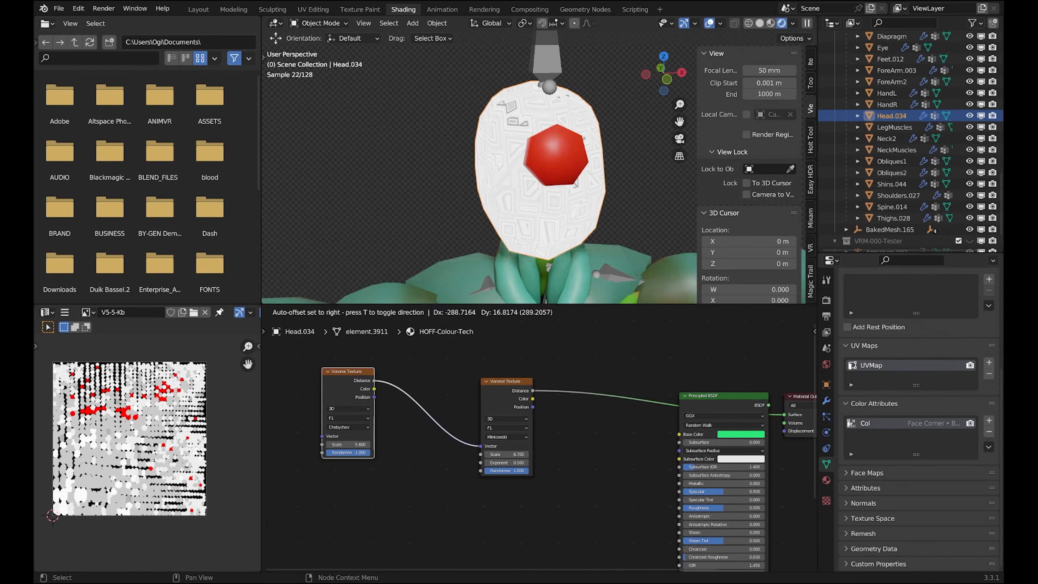
key(shift+a)
click(401, 442)
text(colo)
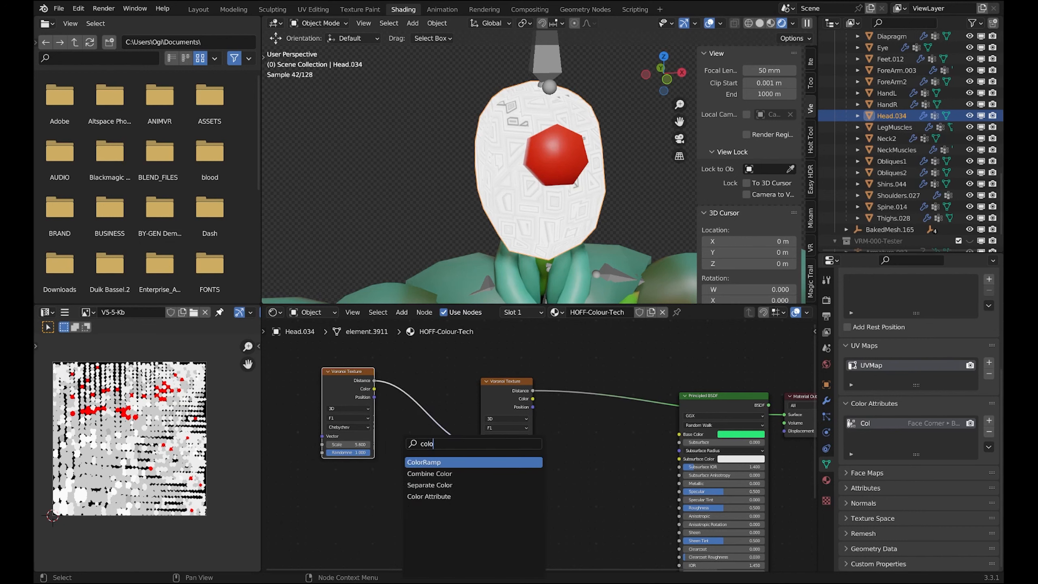
key(Return)
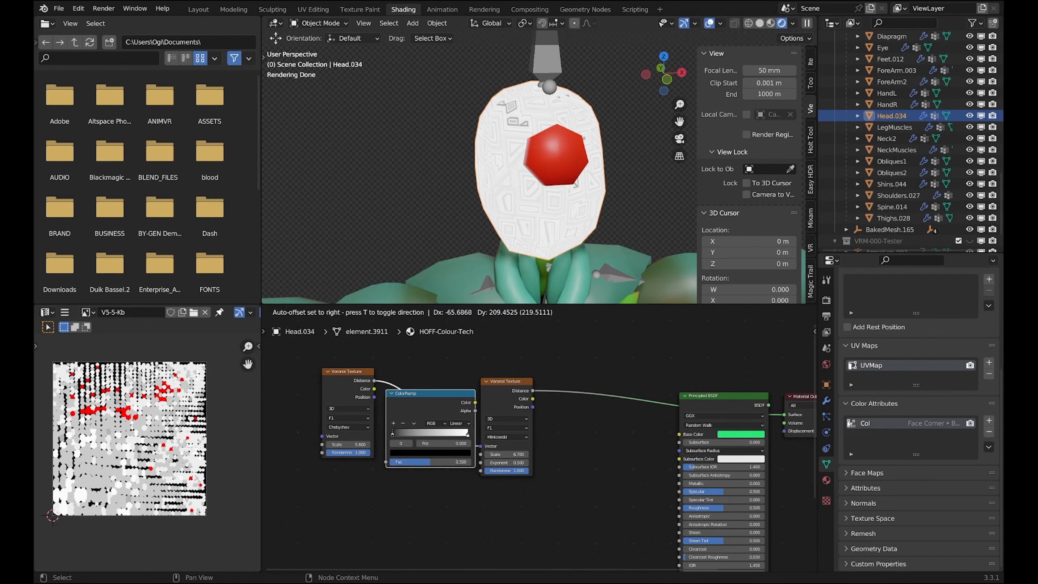
click(385, 389)
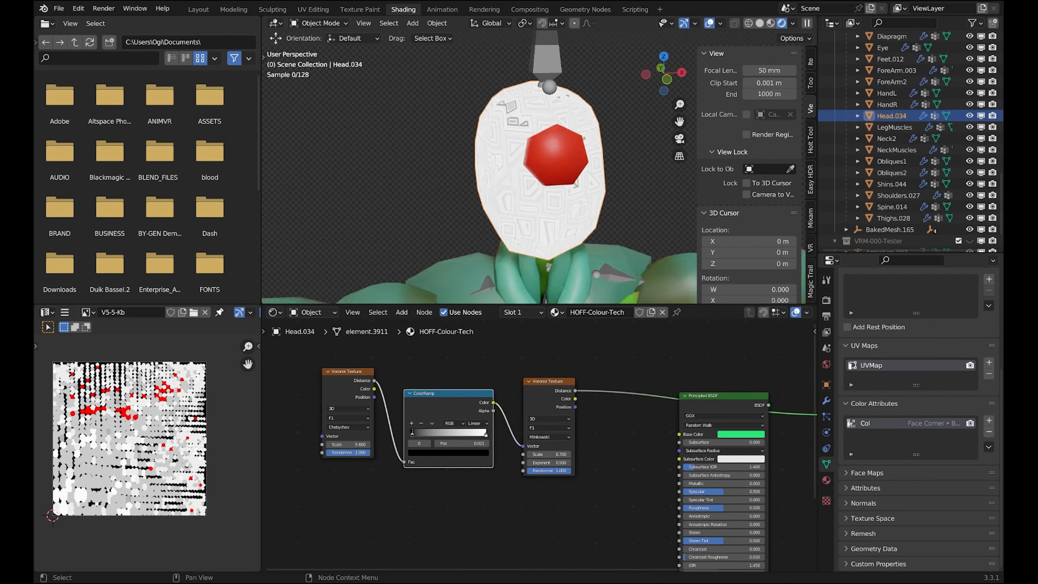
mouse_move(412, 434)
mouse_down()
mouse_move(449, 434)
mouse_move(411, 433)
mouse_up()
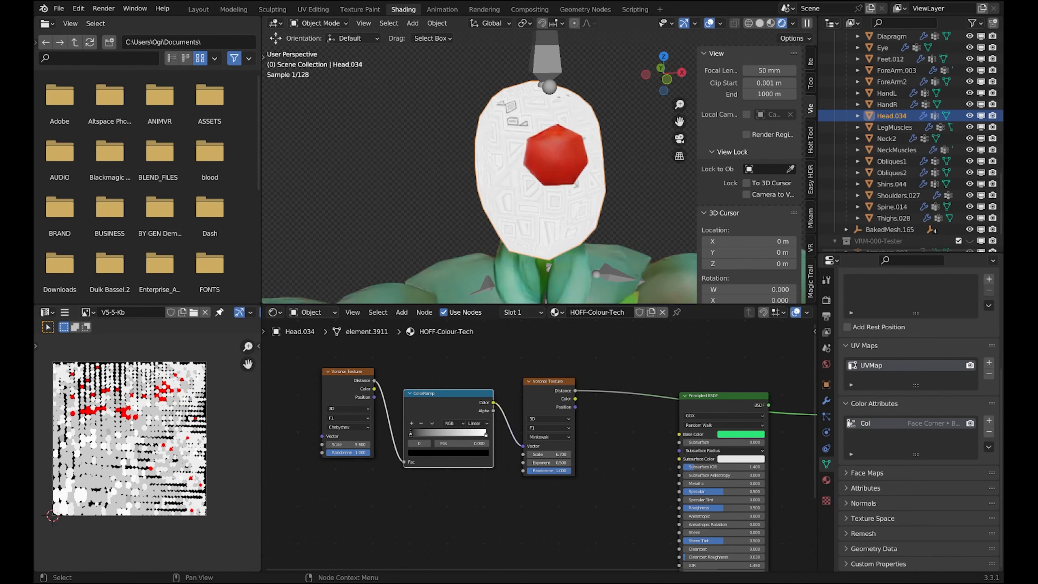
drag(486, 433, 456, 433)
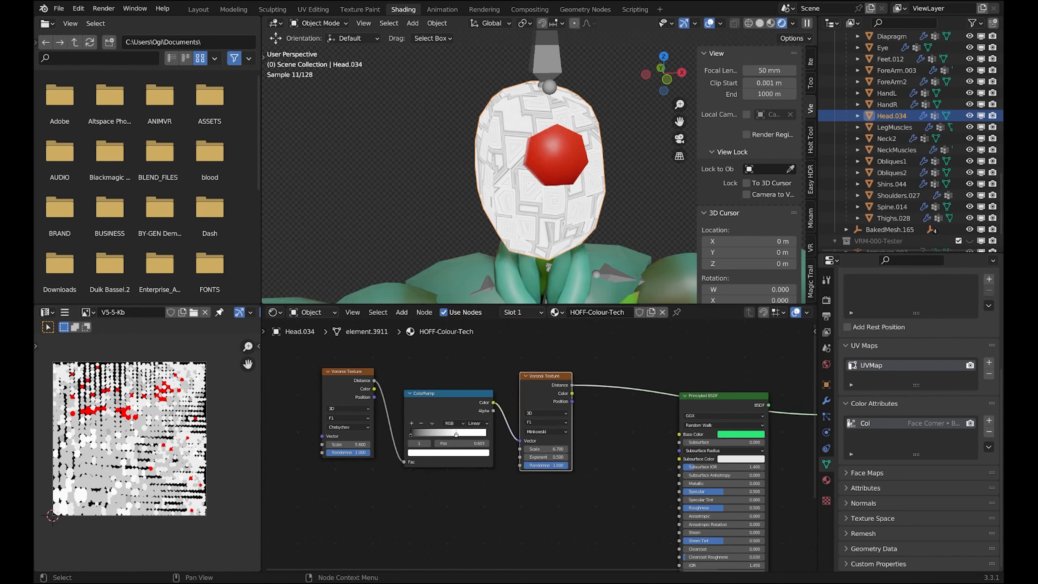
- Duplicate the ColorRamp onto the second Voronoi Texture's output link and move the copy's black stop to about 0.85
middle_drag(458, 443, 395, 448)
click(383, 405)
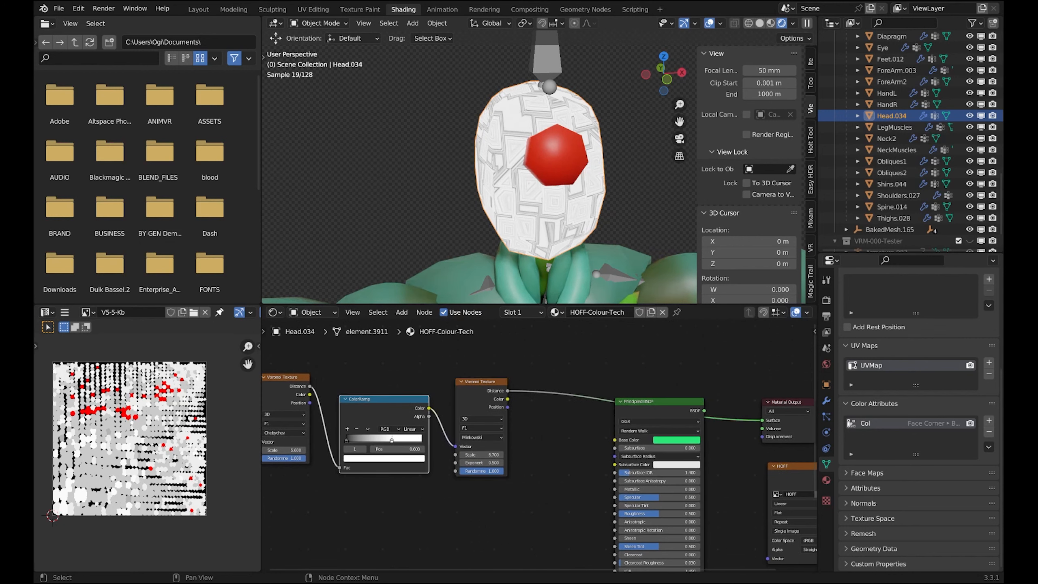
key(shift+d)
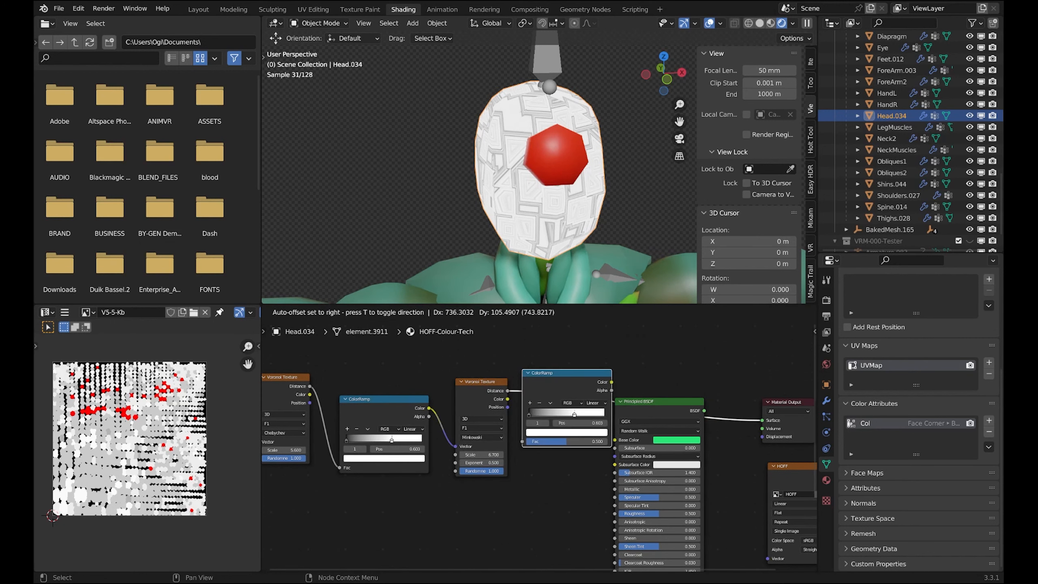
click(581, 381)
drag(544, 414, 609, 414)
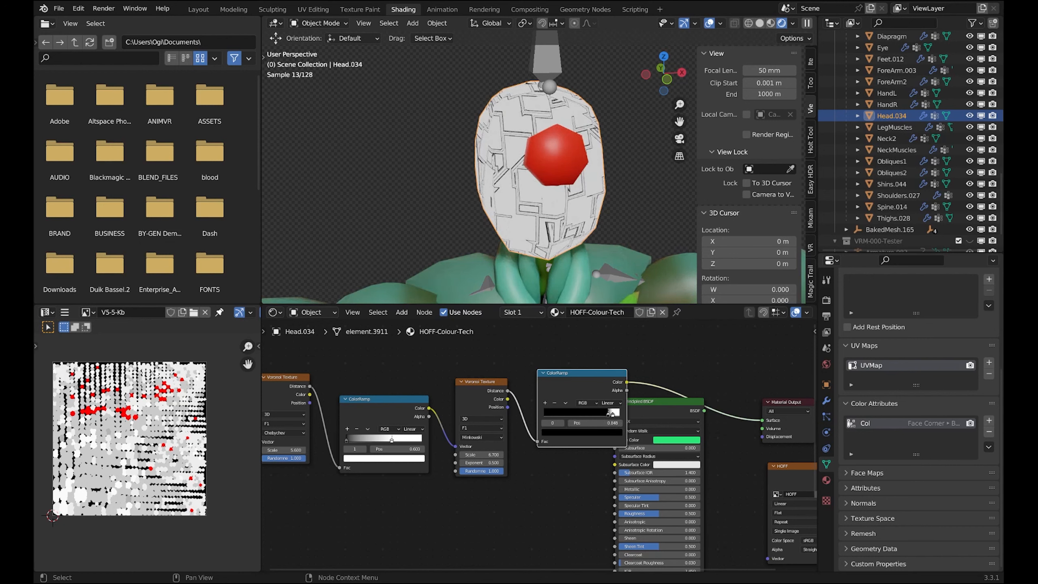
- Adjust the Scale of both Voronoi Textures to form larger black panel shapes, checking the head from the side and front
middle_drag(531, 164, 593, 162)
scroll(588, 156, up, 2)
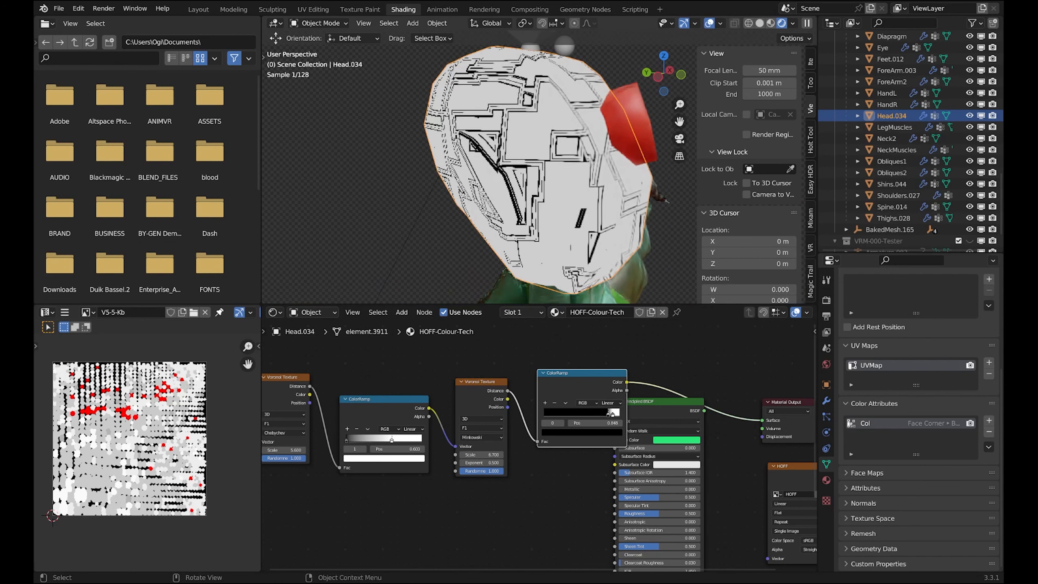
scroll(540, 443, down, 1)
scroll(538, 447, down, 1)
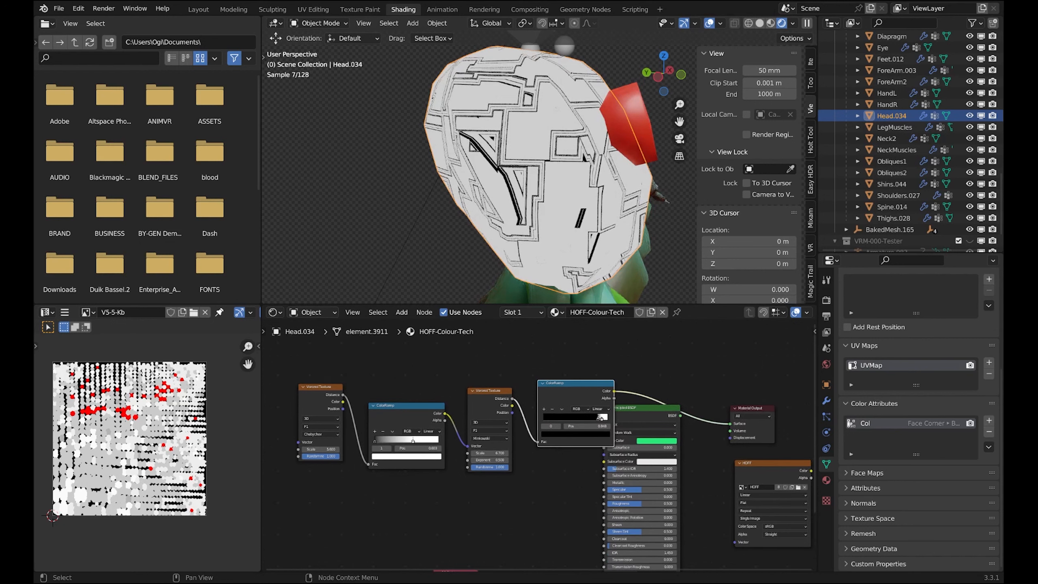
mouse_move(489, 452)
mouse_down()
mouse_move(501, 452)
mouse_move(481, 453)
mouse_up()
drag(320, 449, 342, 449)
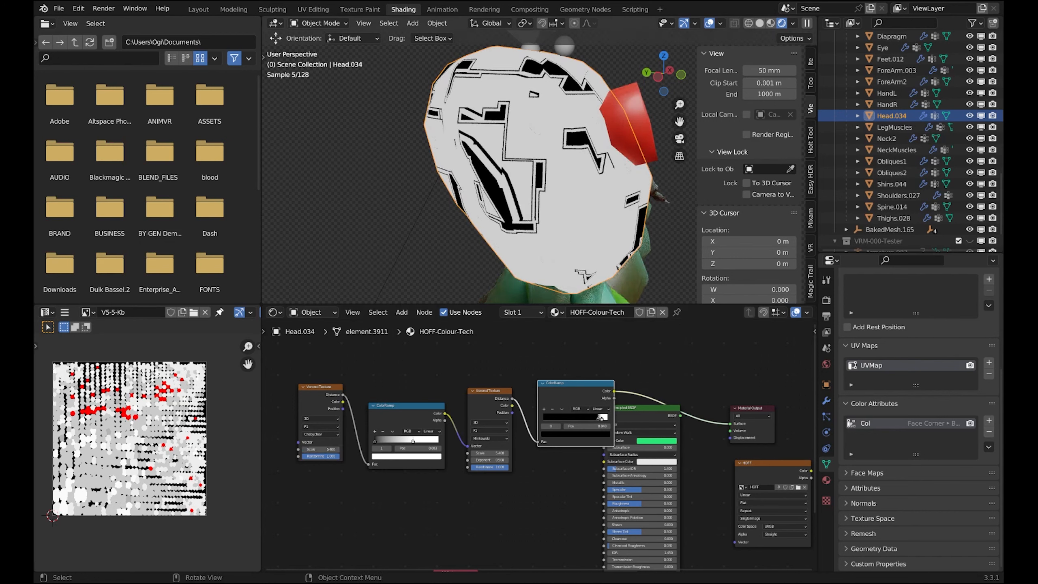
middle_drag(580, 172, 501, 172)
scroll(500, 172, down, 2)
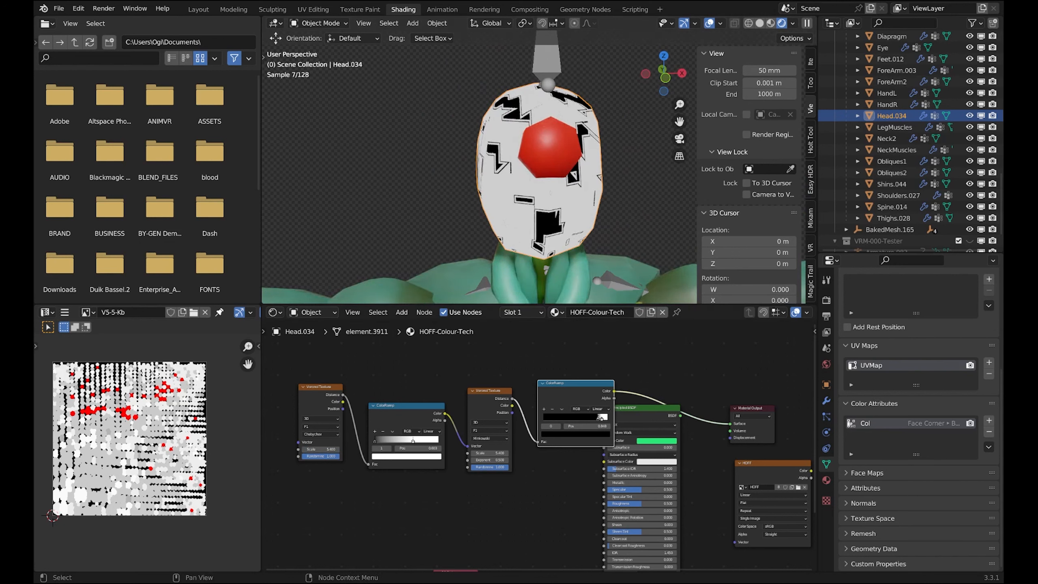
- Move the Principled BSDF aside with the second ColorRamp linked straight to the Material Output, and shift the ramp's light stop slightly lower
drag(654, 408, 689, 407)
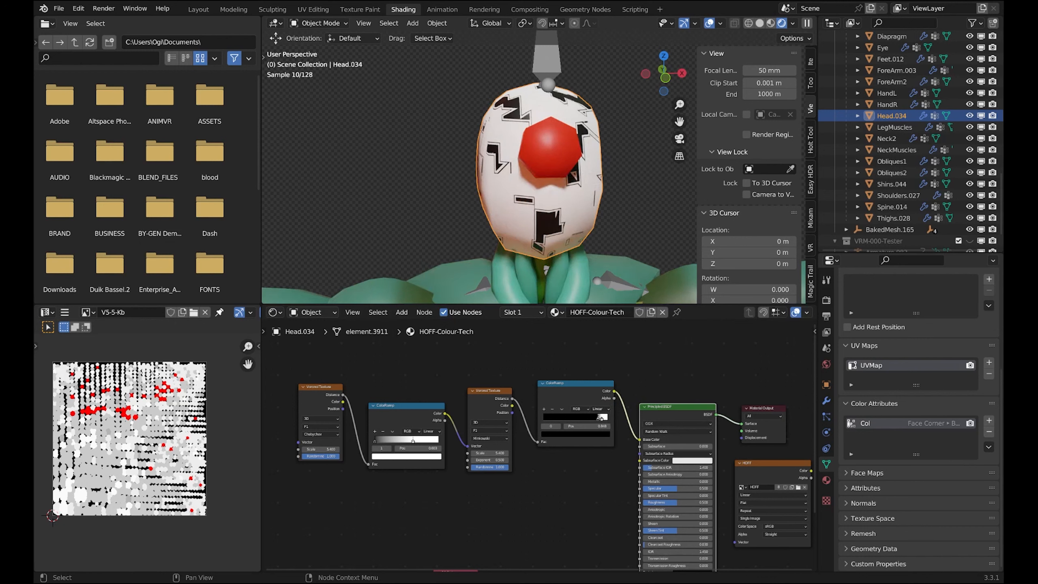
drag(639, 439, 741, 428)
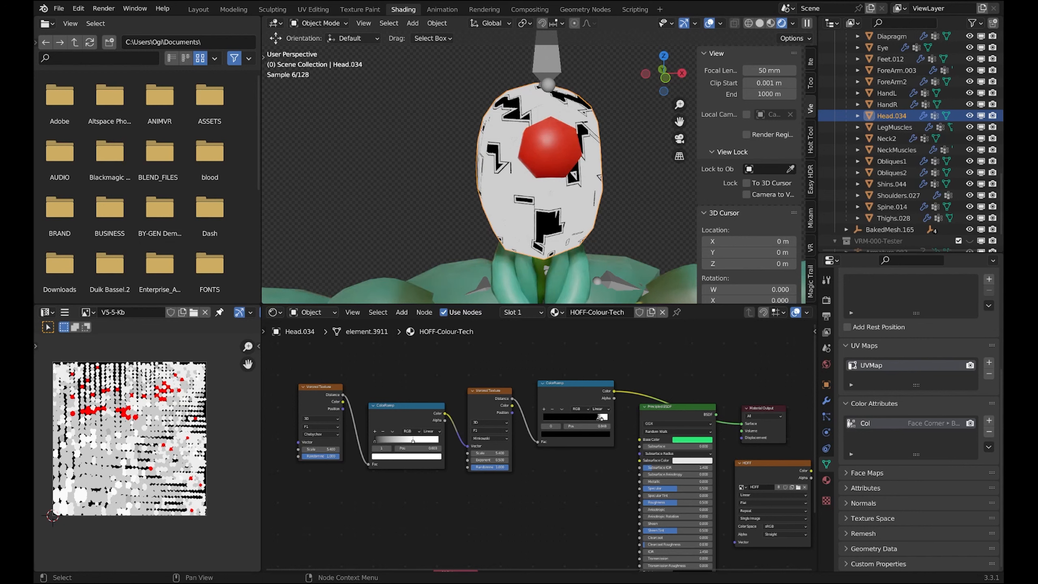
mouse_move(599, 417)
mouse_down()
mouse_move(561, 417)
mouse_move(597, 418)
mouse_up()
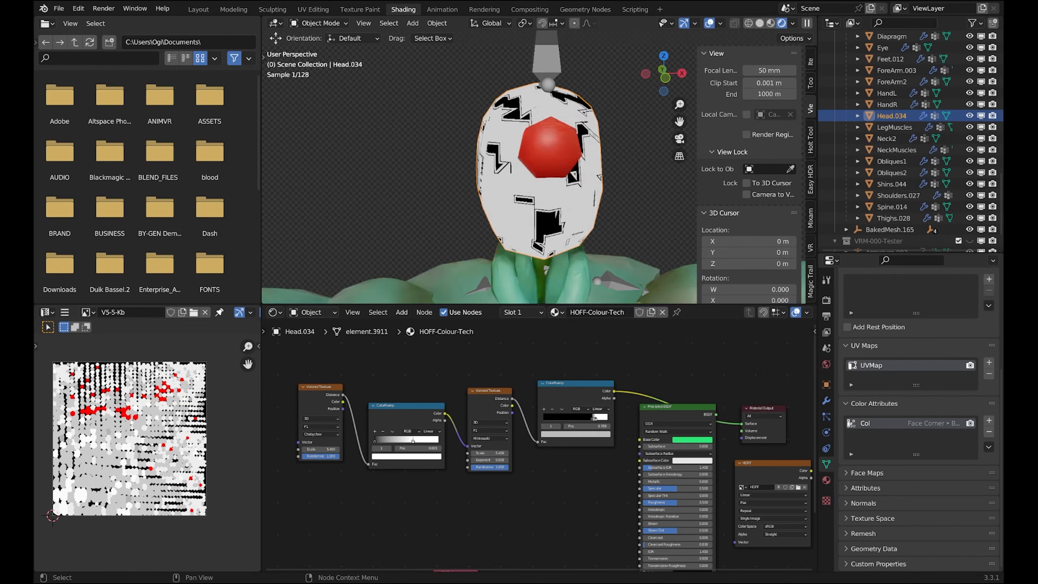
- Darken the second ColorRamp's light stop to a mid grey and slide it close to the black stop
drag(592, 418, 606, 418)
click(595, 419)
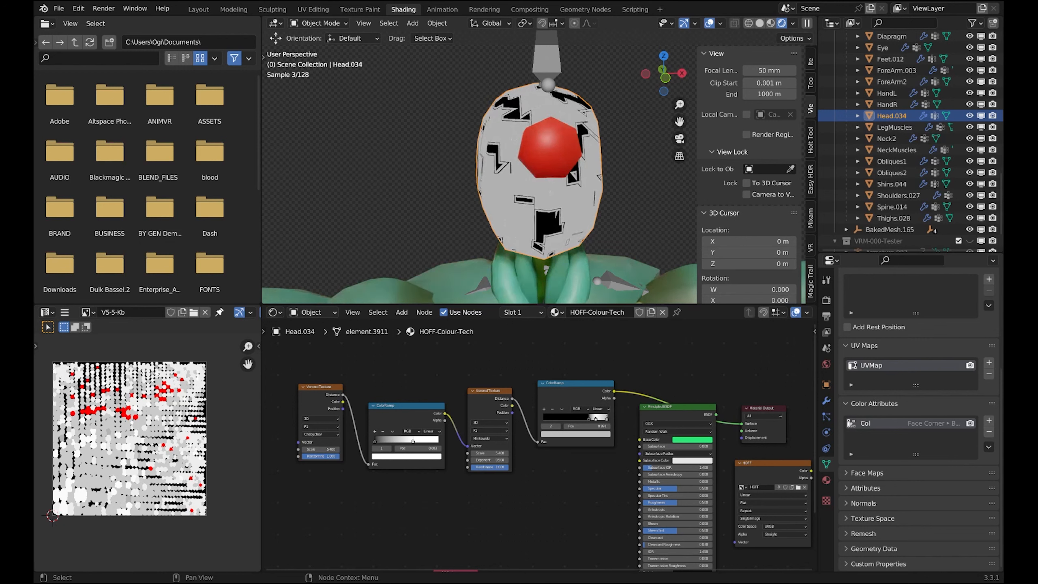
click(576, 433)
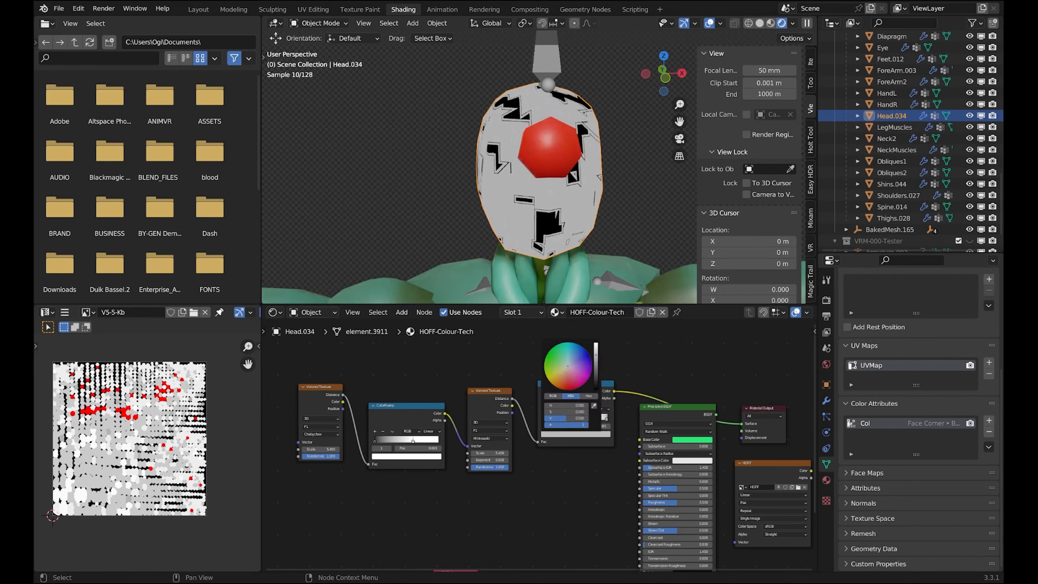
drag(595, 354, 595, 378)
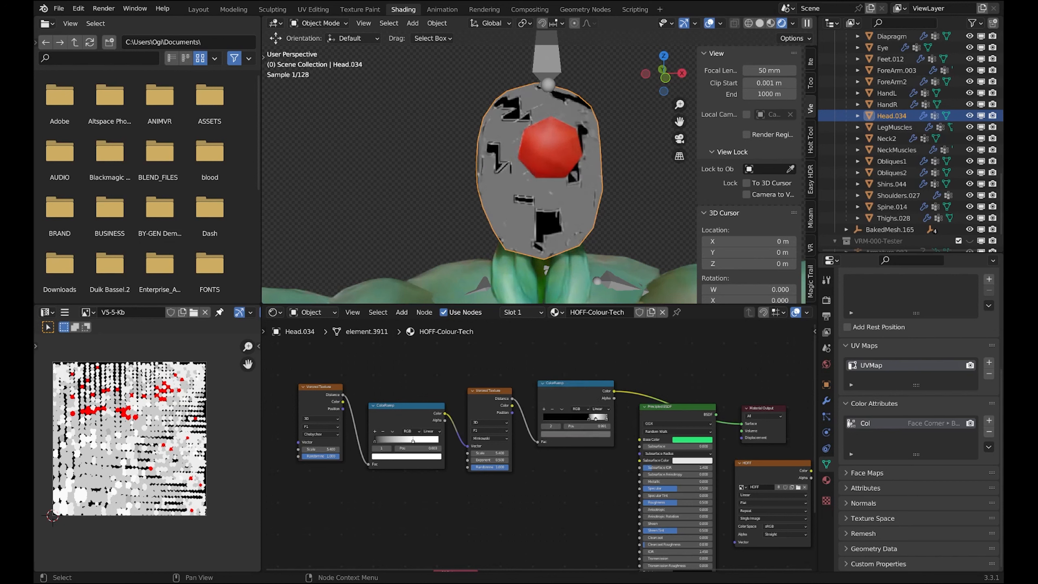
drag(595, 419, 599, 419)
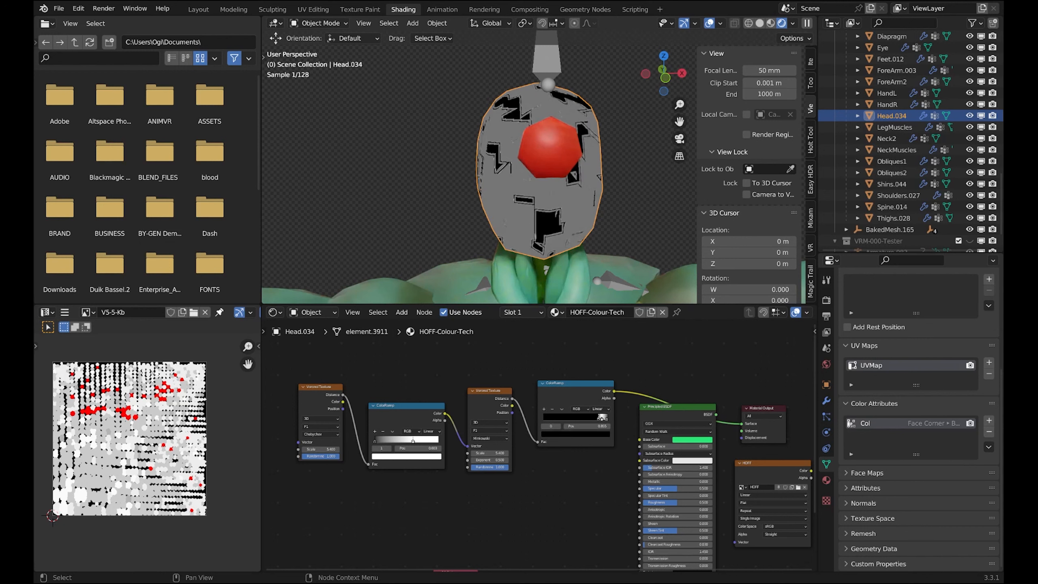
scroll(539, 167, up, 2)
middle_drag(539, 166, 580, 163)
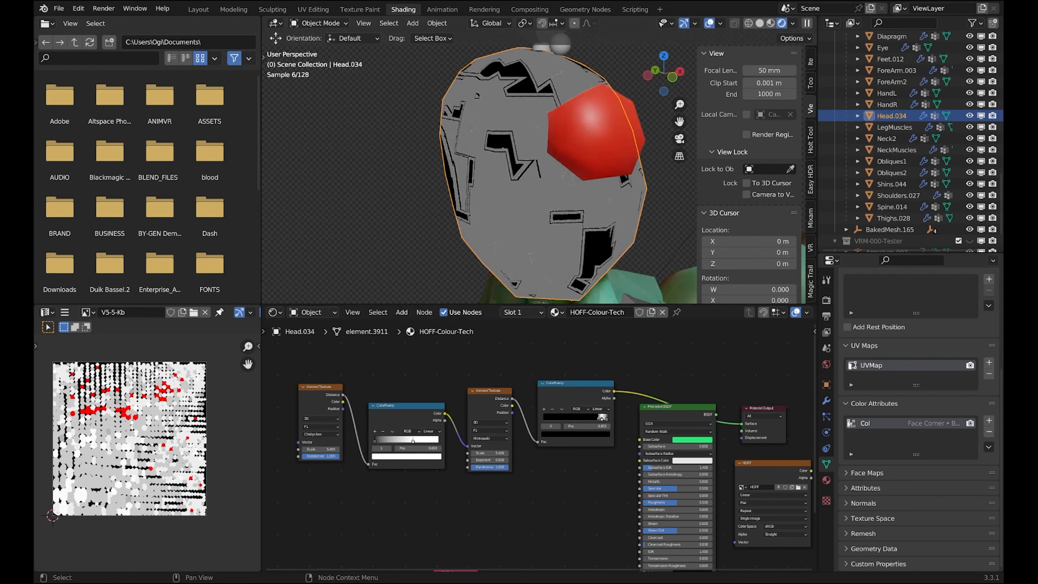
- Move the first ColorRamp's white stop to about 0.5 for a denser panel pattern on the head
mouse_move(412, 440)
mouse_down()
mouse_move(394, 441)
mouse_move(406, 440)
mouse_up()
middle_drag(572, 176, 534, 163)
scroll(519, 181, down, 4)
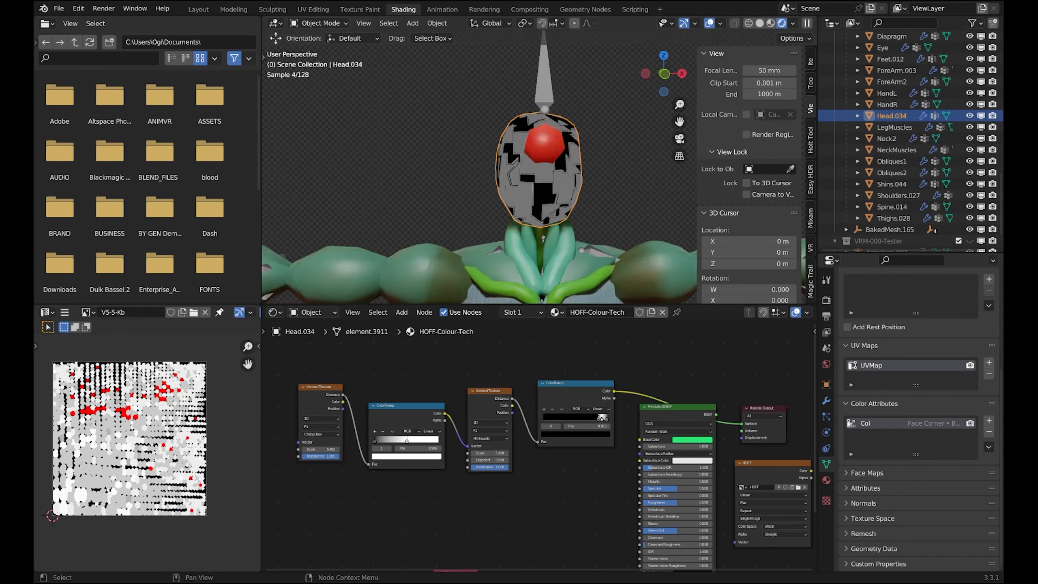
- Raise the second Voronoi Texture's Exponent to 1.1 and check the head's outlined pattern from the front and side
mouse_move(489, 460)
mouse_down()
mouse_move(504, 460)
mouse_move(490, 460)
mouse_up()
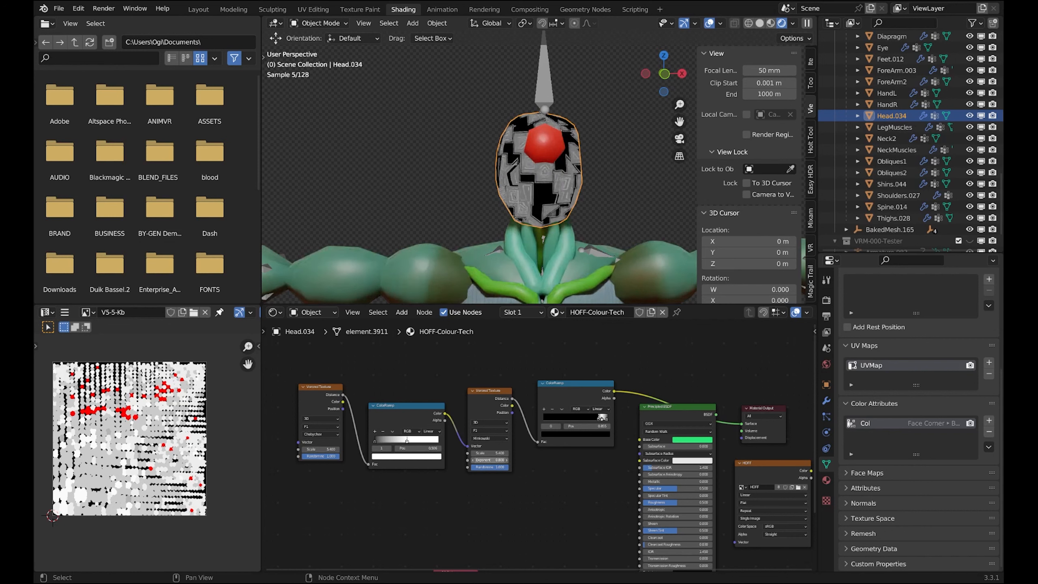
mouse_move(336, 456)
mouse_down()
mouse_move(308, 456)
mouse_move(341, 456)
mouse_up()
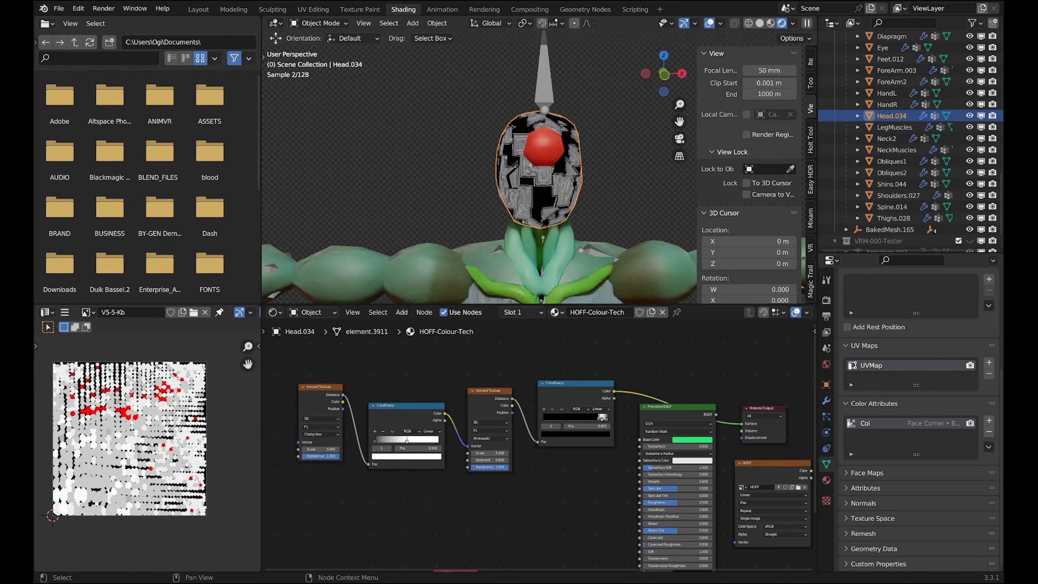
drag(490, 460, 491, 460)
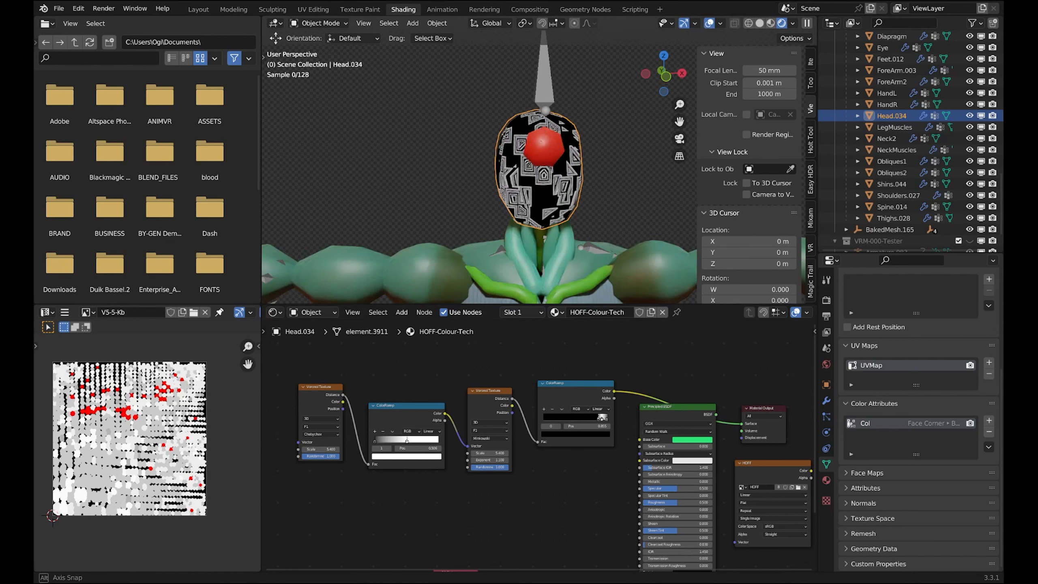
middle_drag(490, 220, 517, 237)
scroll(517, 237, up, 2)
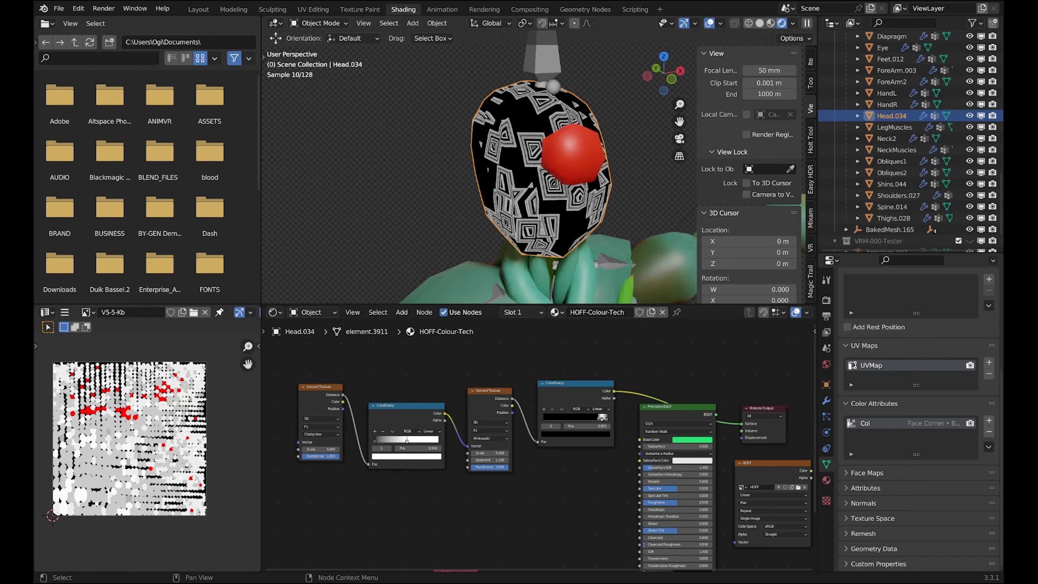
scroll(539, 168, down, 3)
middle_drag(539, 176, 512, 169)
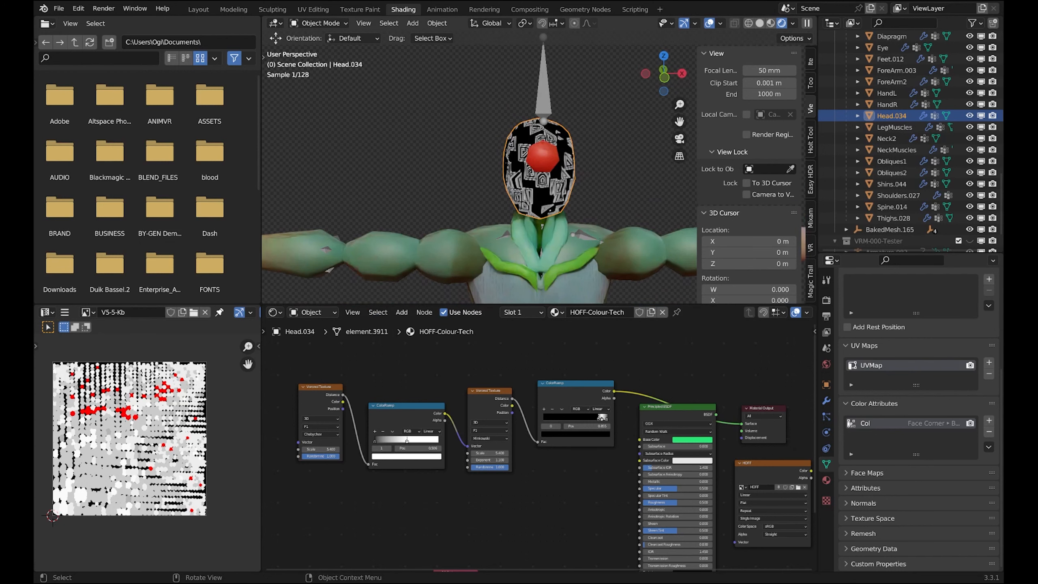
middle_drag(370, 217, 316, 209)
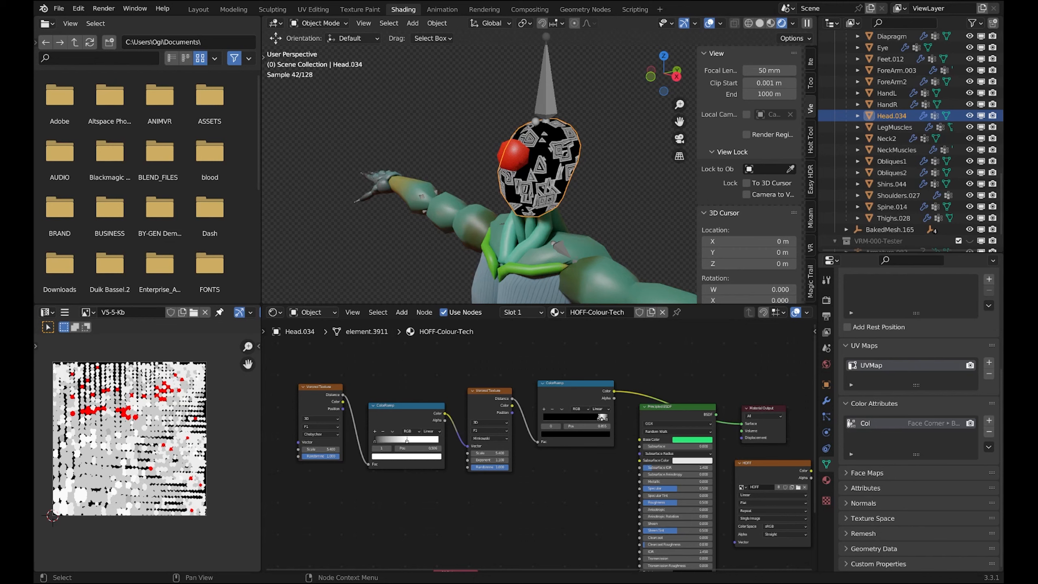
- Move both Voronoi Textures and both ColorRamps down together to free space above them
drag(298, 355, 558, 498)
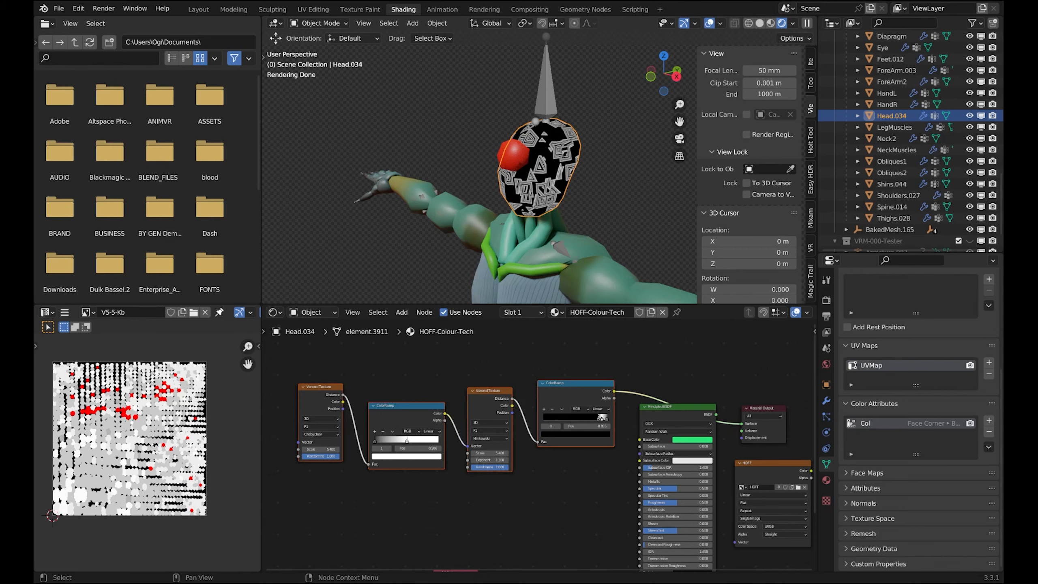
key(g)
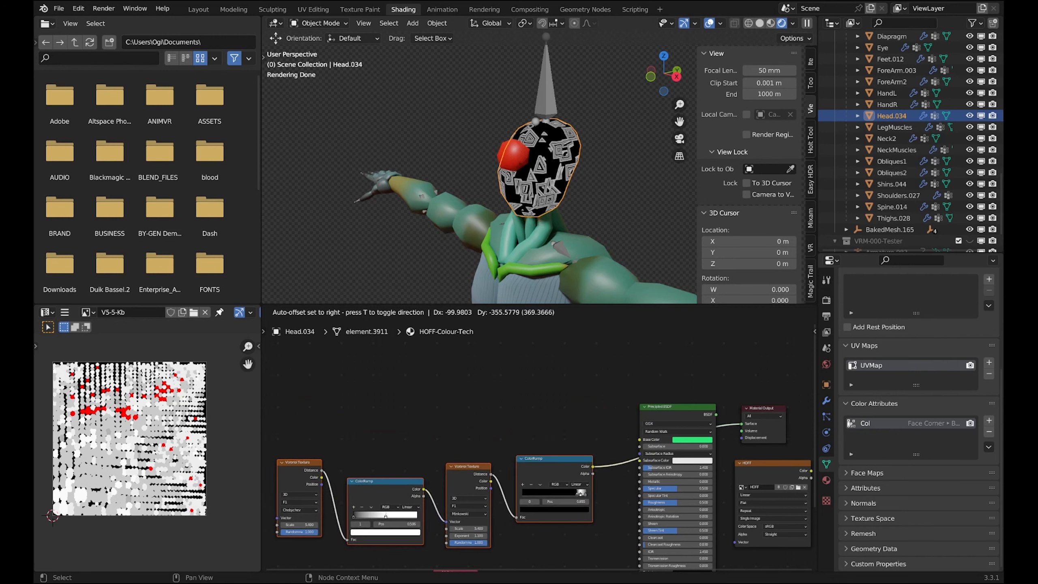
click(513, 367)
click(513, 367)
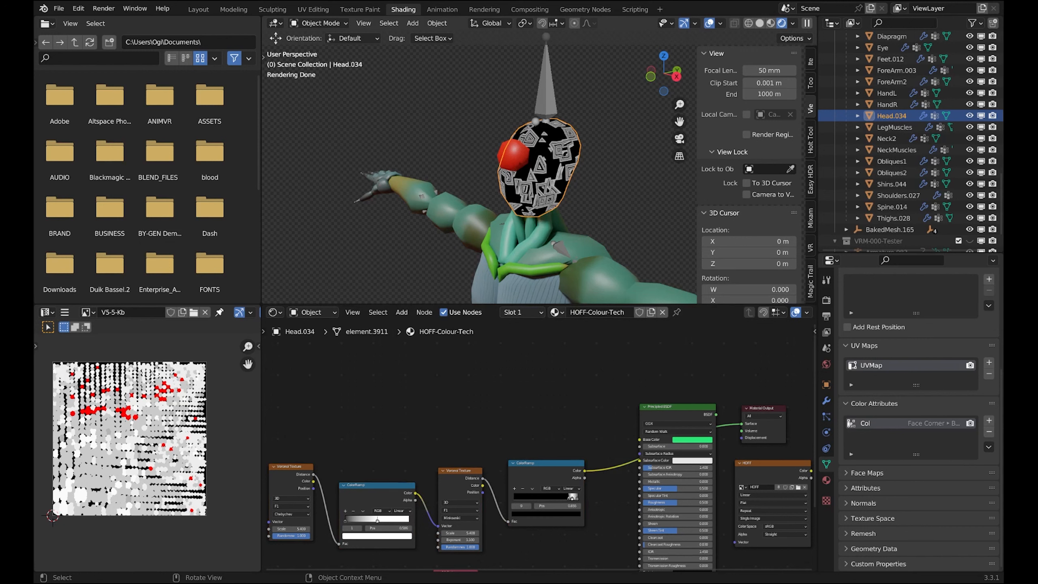
- Add an RGB node in the free space above the Voronoi and ColorRamp chain
key(shift+a)
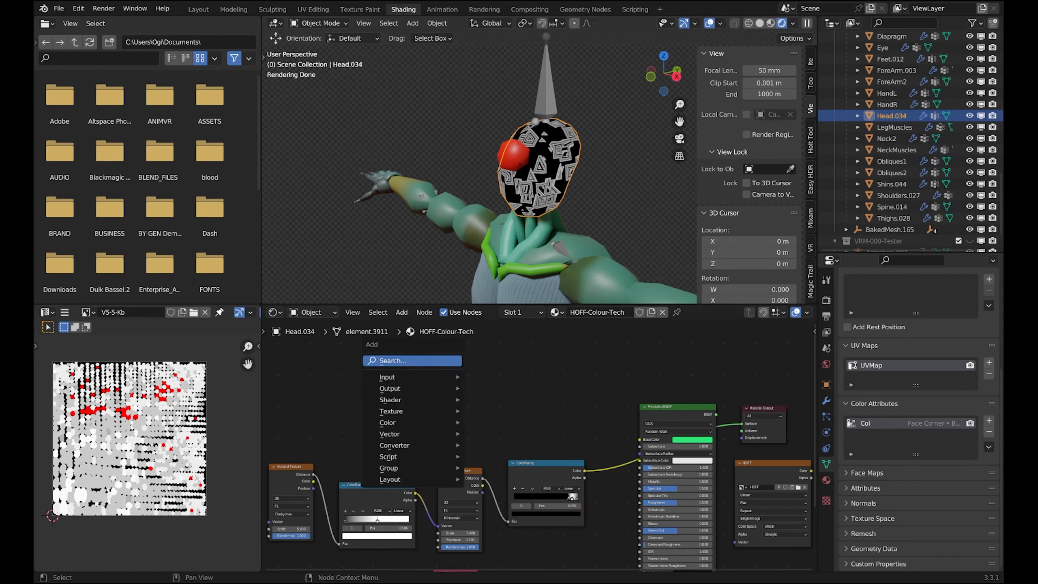
click(447, 362)
text(colo)
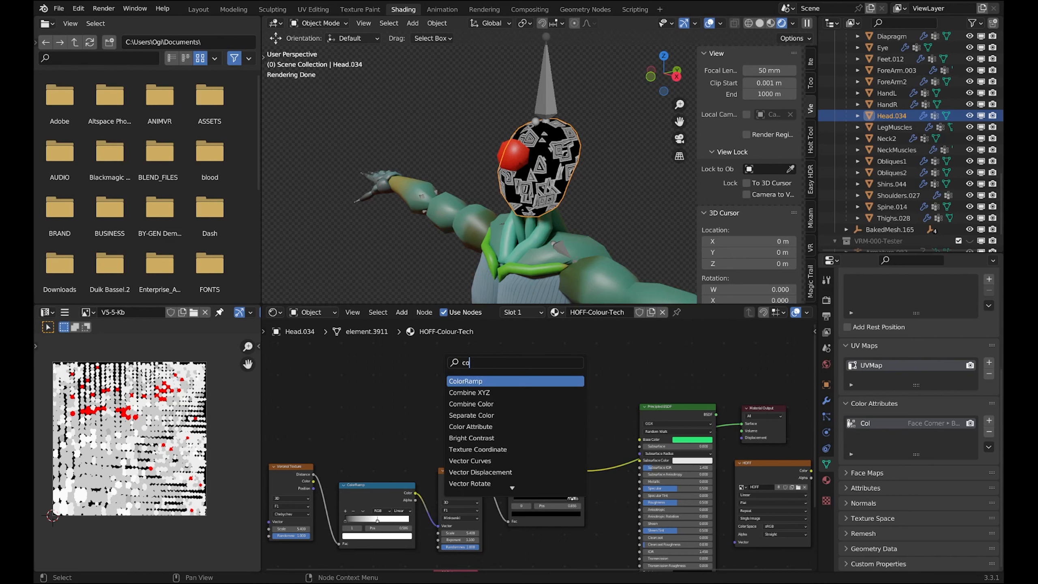
key(BackSpace)
key(BackSpace)
key(BackSpace)
key(BackSpace)
text(rgb)
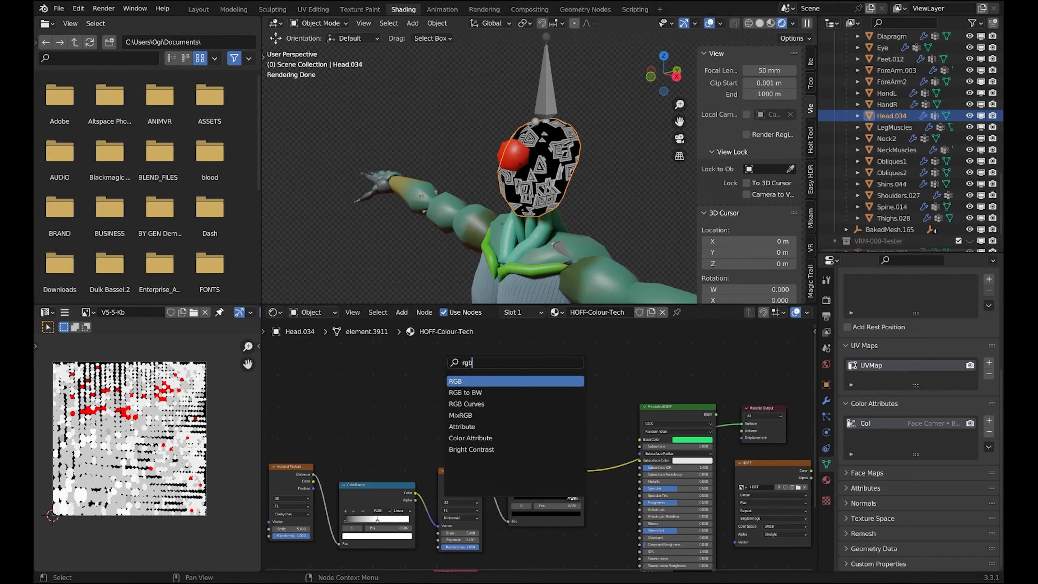
key(Return)
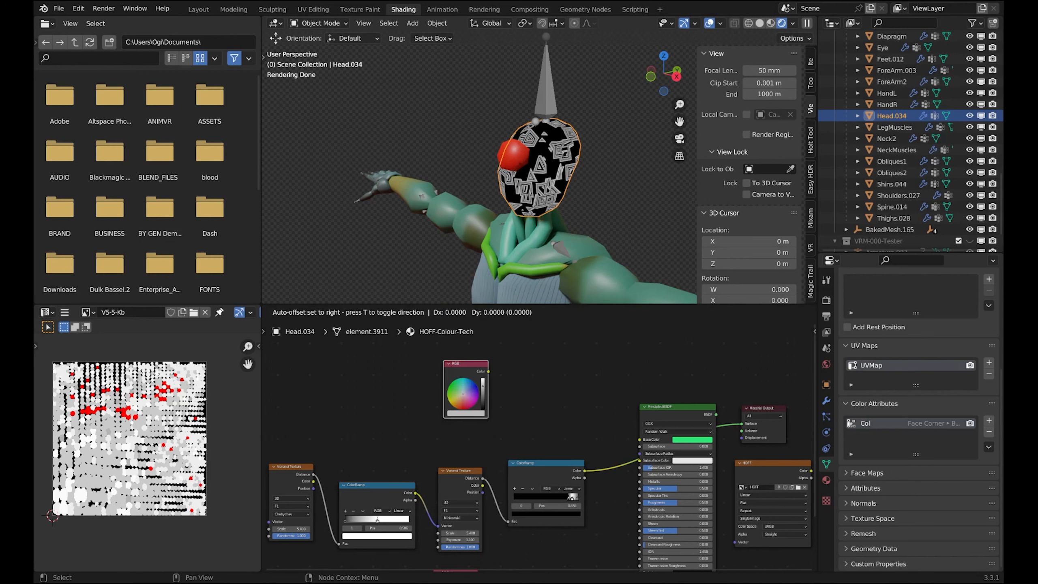
click(346, 356)
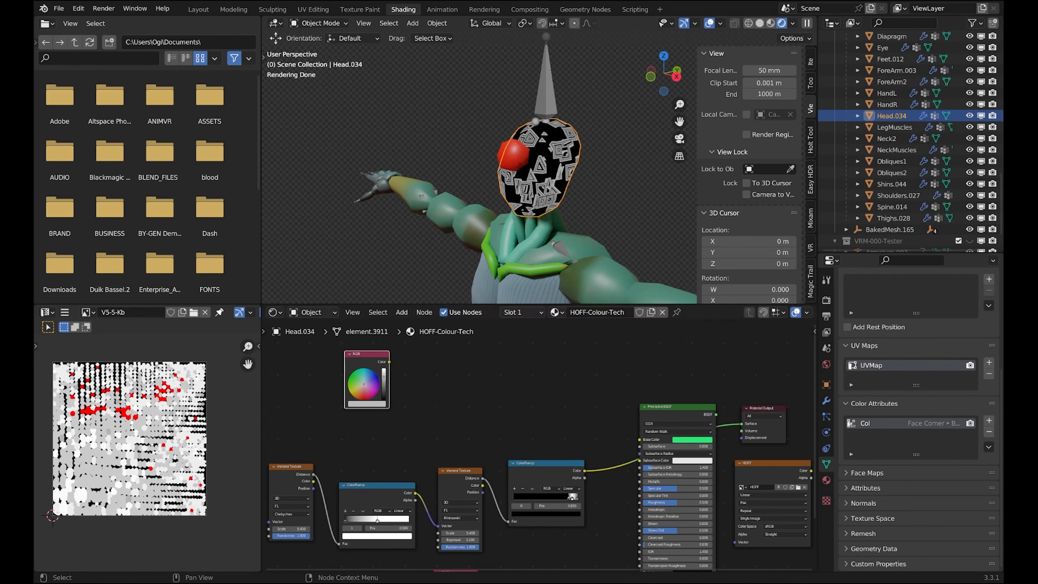
- Set the RGB node's colour to a medium cyan-blue and nudge the node slightly aside
click(367, 403)
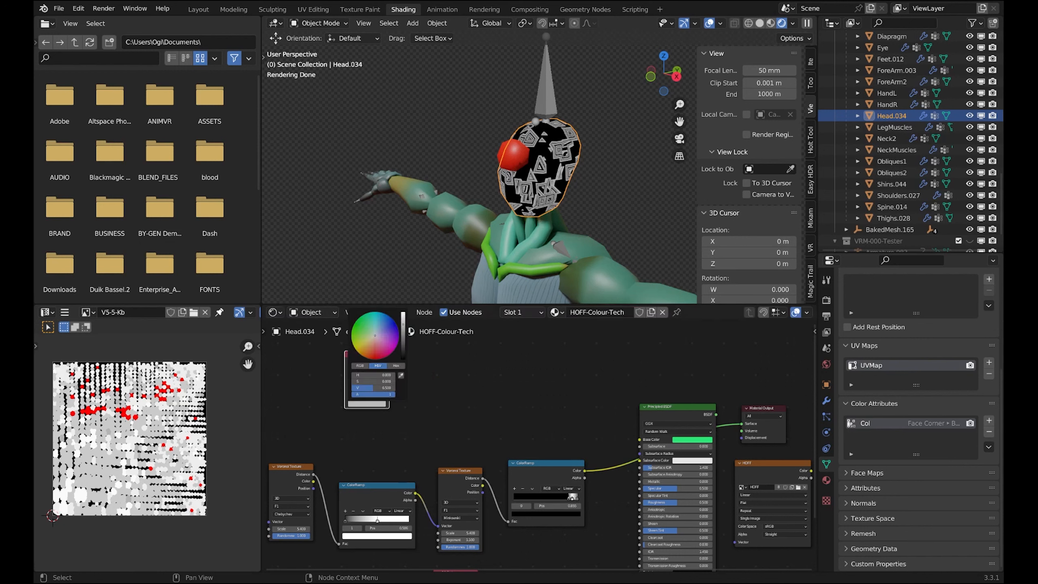
click(379, 319)
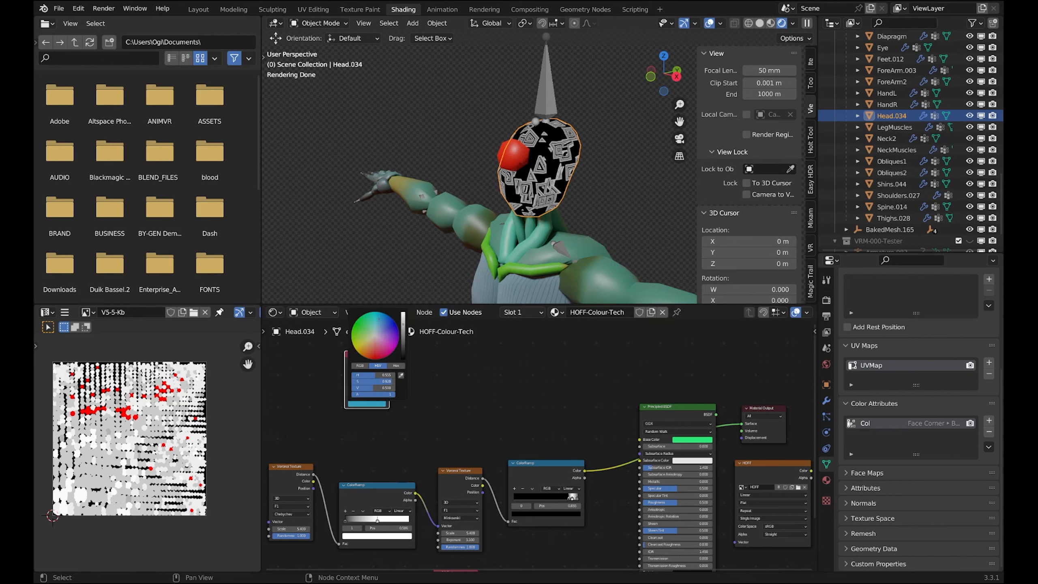
key(alt+a)
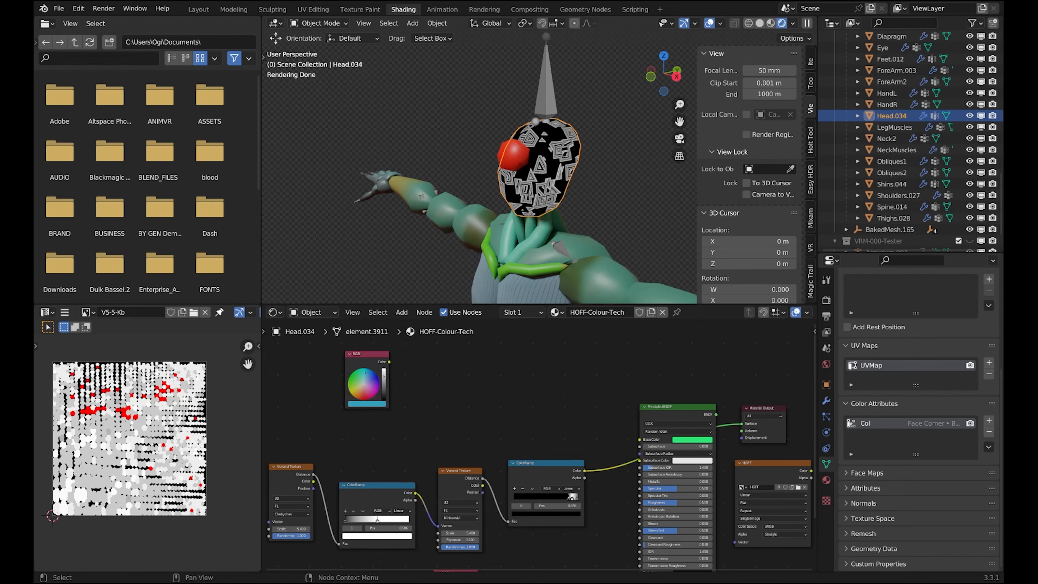
drag(366, 353, 356, 357)
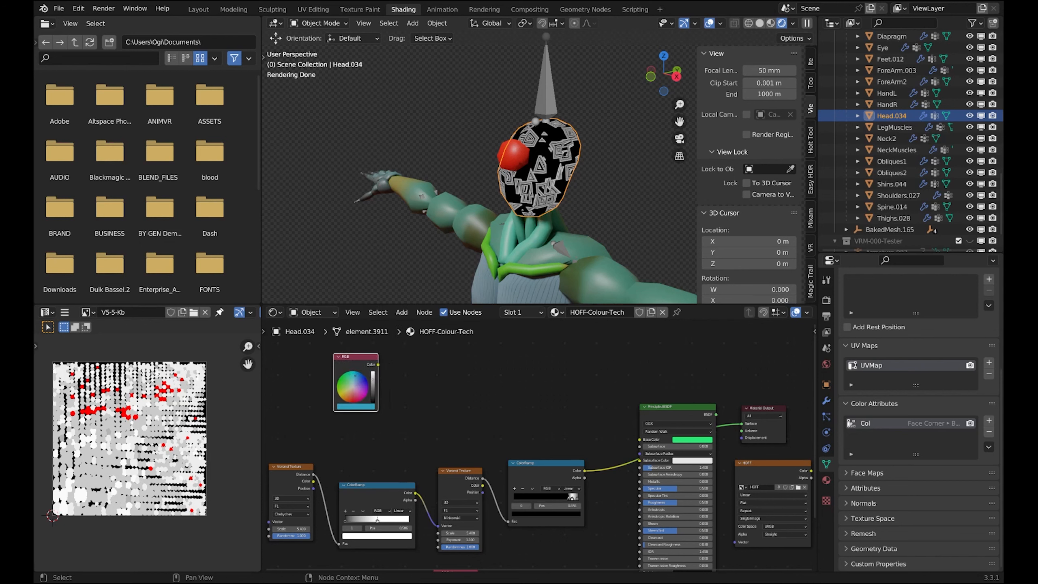
key(alt+a)
key(shift+a)
text(mix)
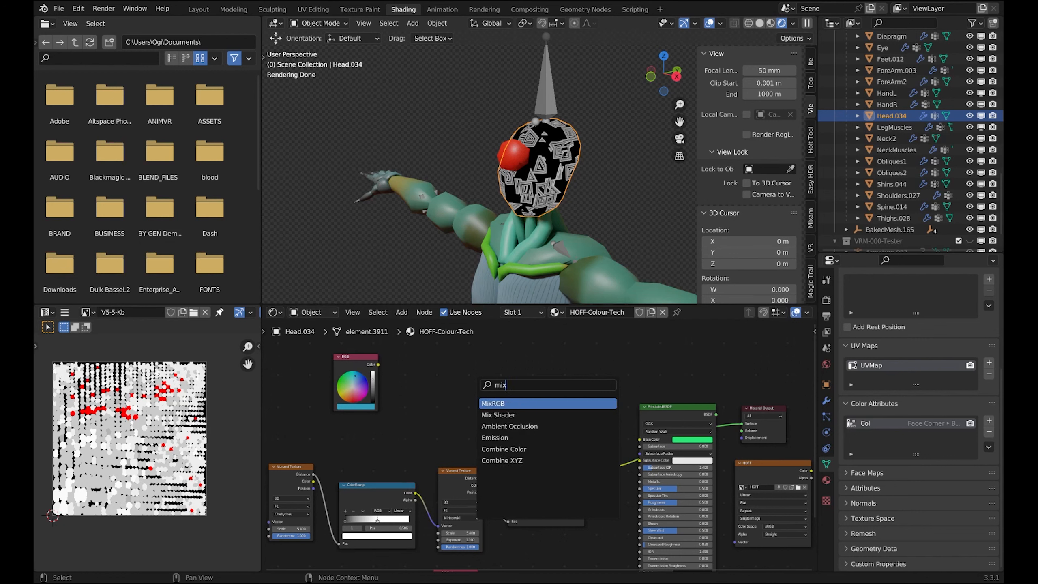
key(Down)
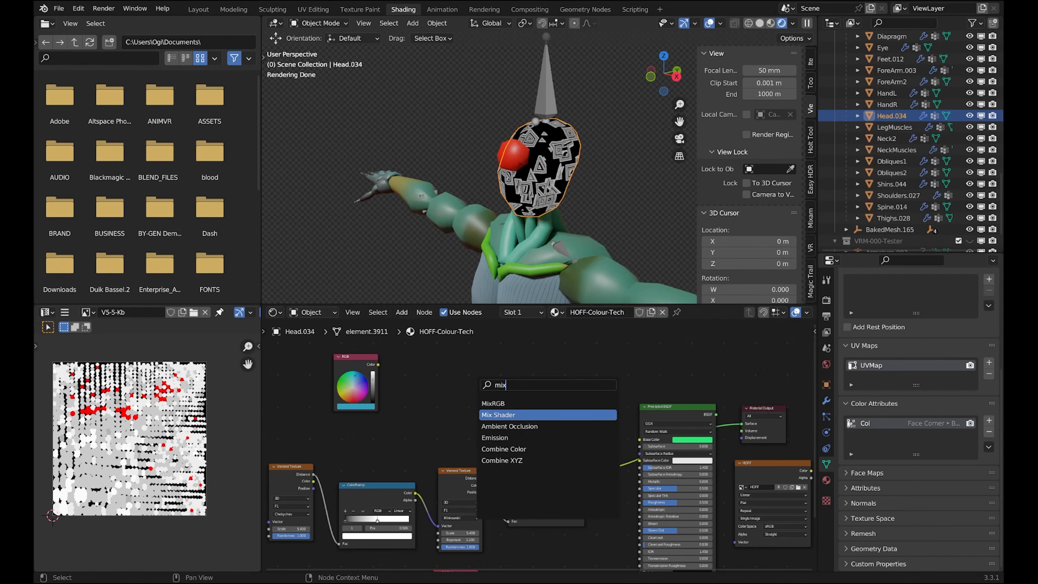
key(Return)
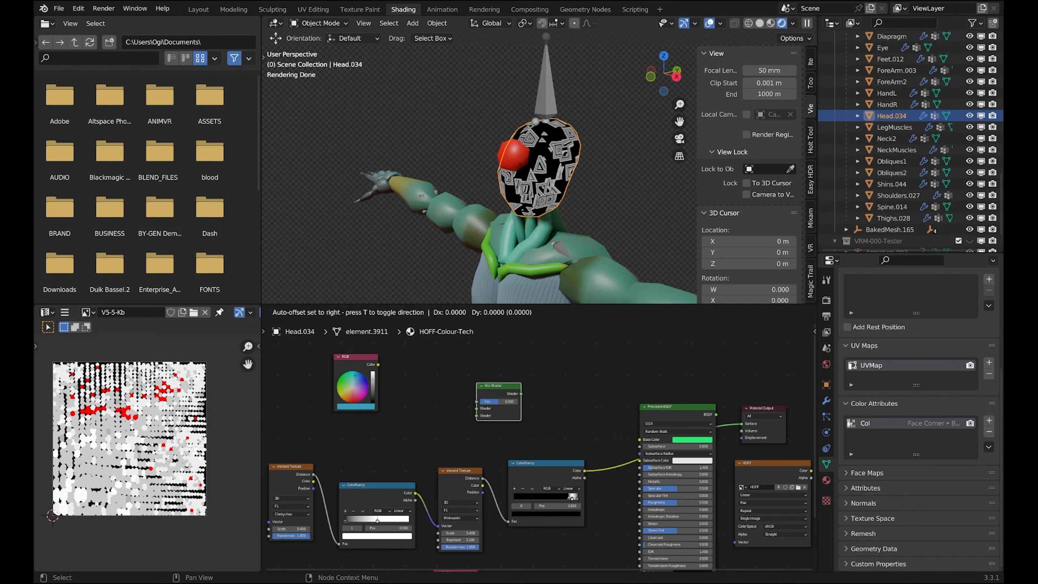
key(Return)
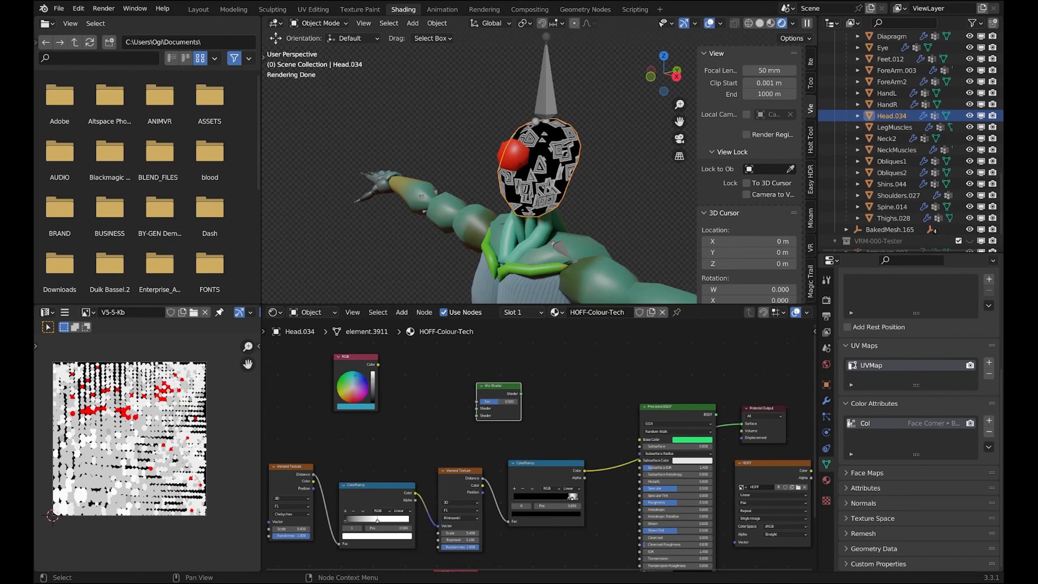
key(Delete)
- Add a MixRGB node between the RGB node and the Principled BSDF, above the second ColorRamp
key(shift+a)
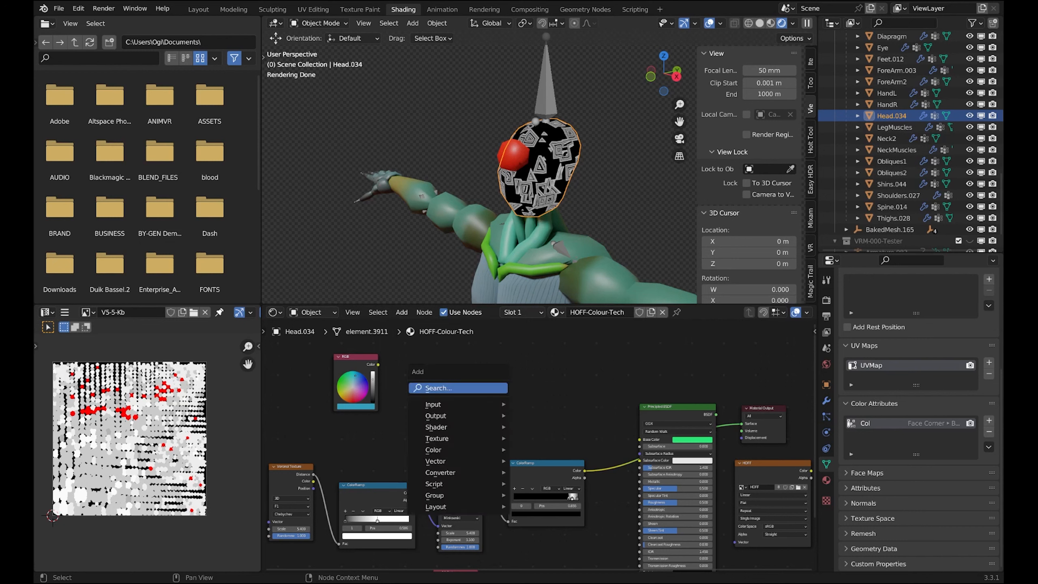
click(490, 389)
text(mix)
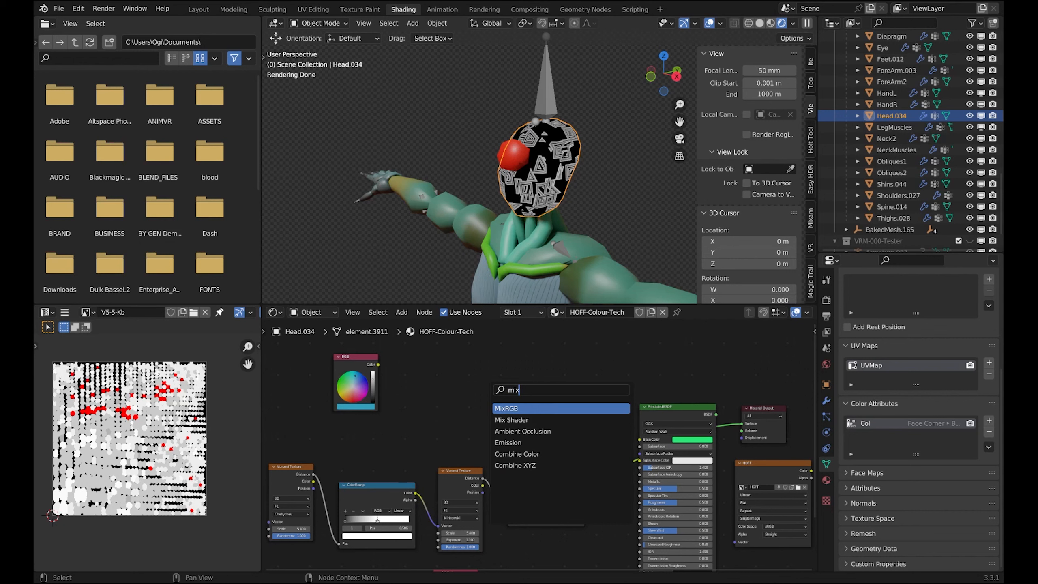
key(Return)
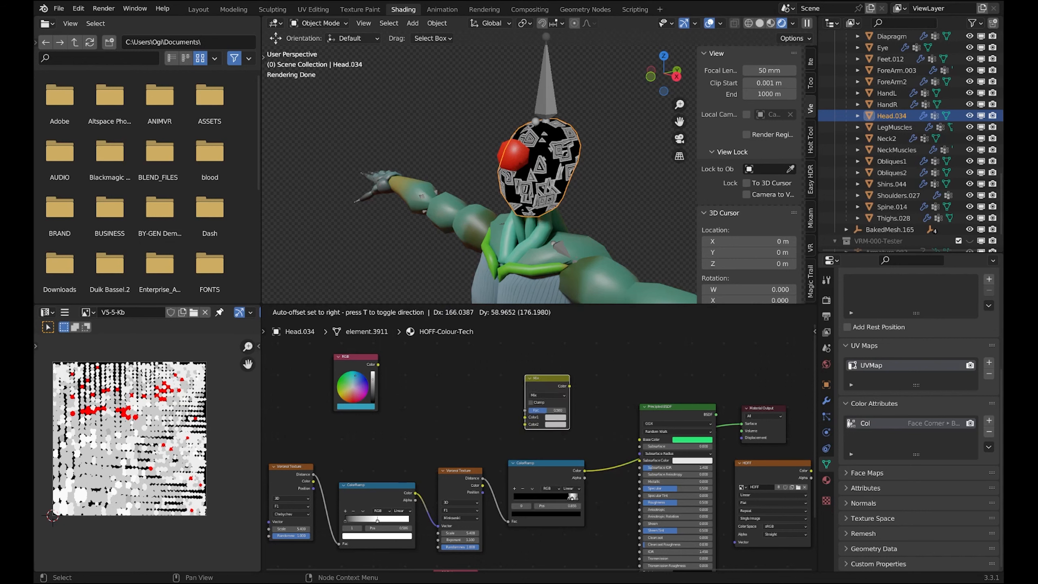
key(Return)
- Link the RGB node's Color to the Mix node's Color1 and preview the Mix node through the Material Output
scroll(539, 449, up, 1)
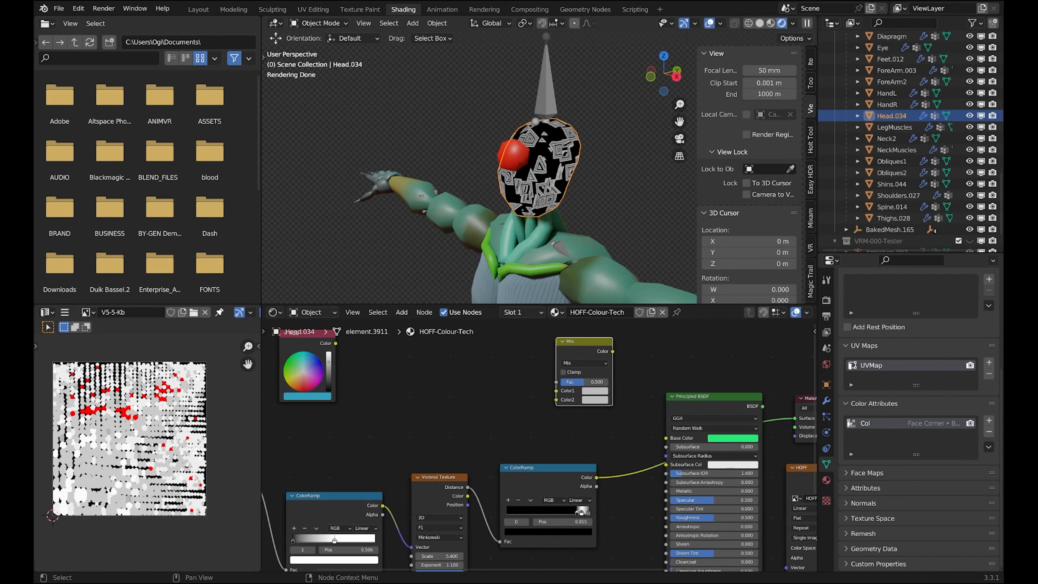
drag(335, 343, 556, 390)
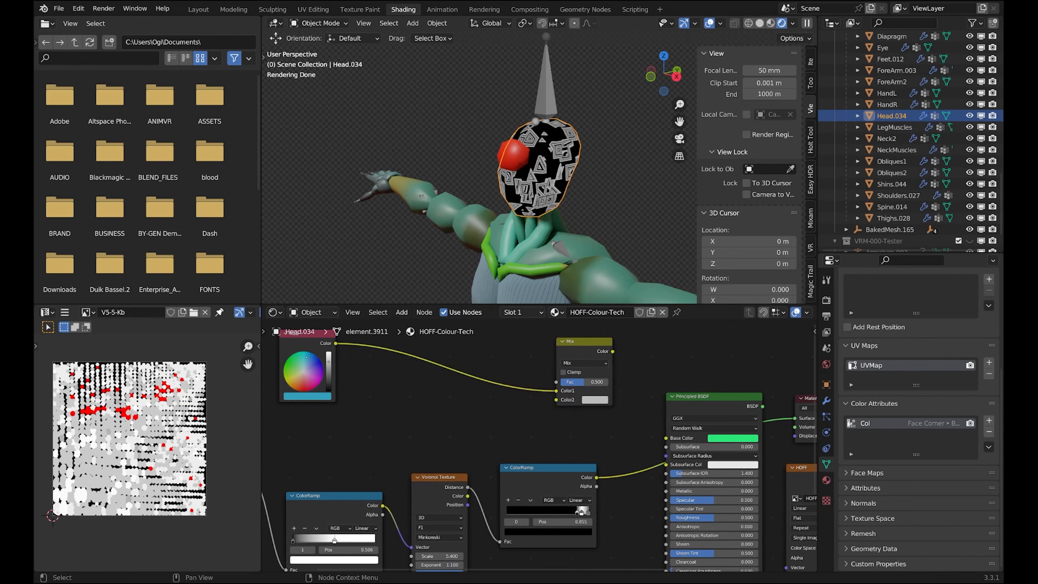
click(583, 347)
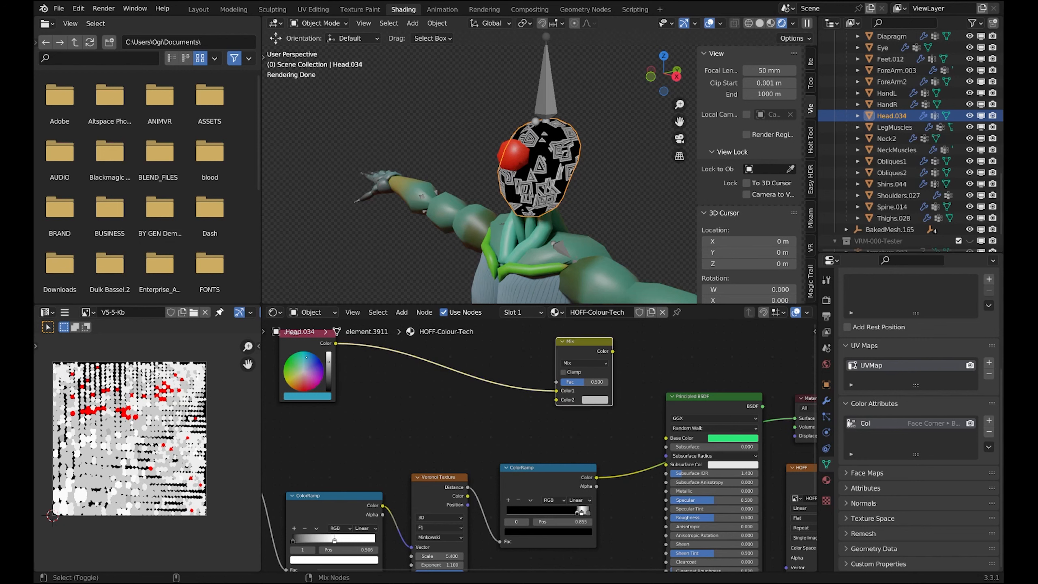
ctrl+shift+click(583, 347)
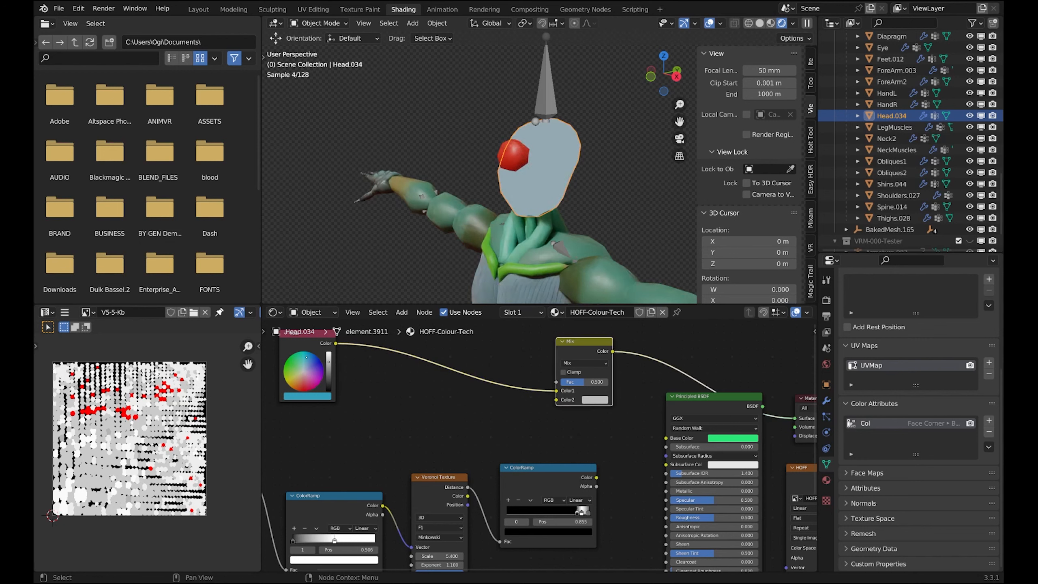
- Link the second ColorRamp's Color to the Mix node's Fac and set its Color2 to black
drag(583, 346, 610, 364)
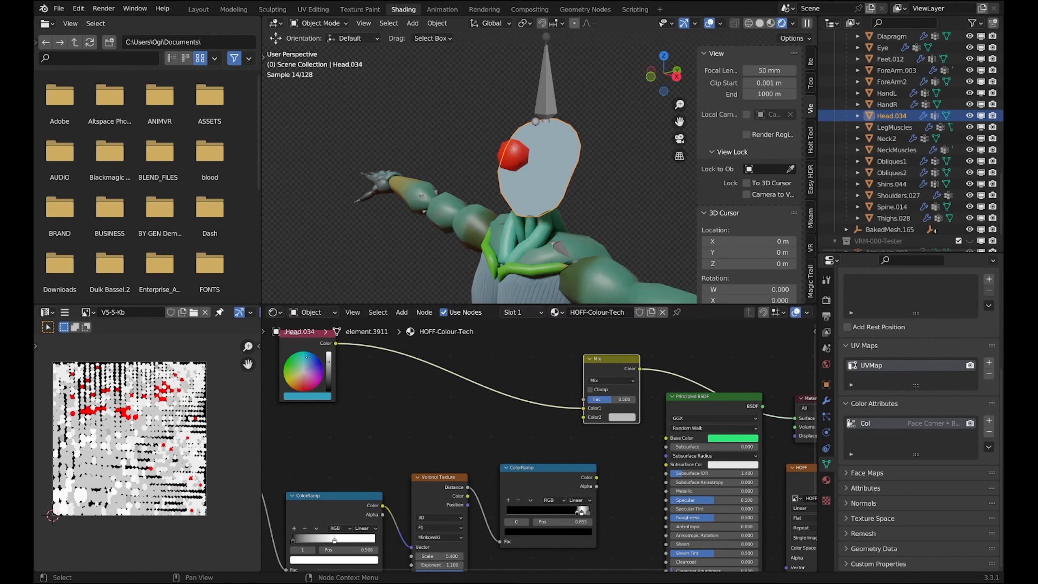
drag(596, 477, 583, 399)
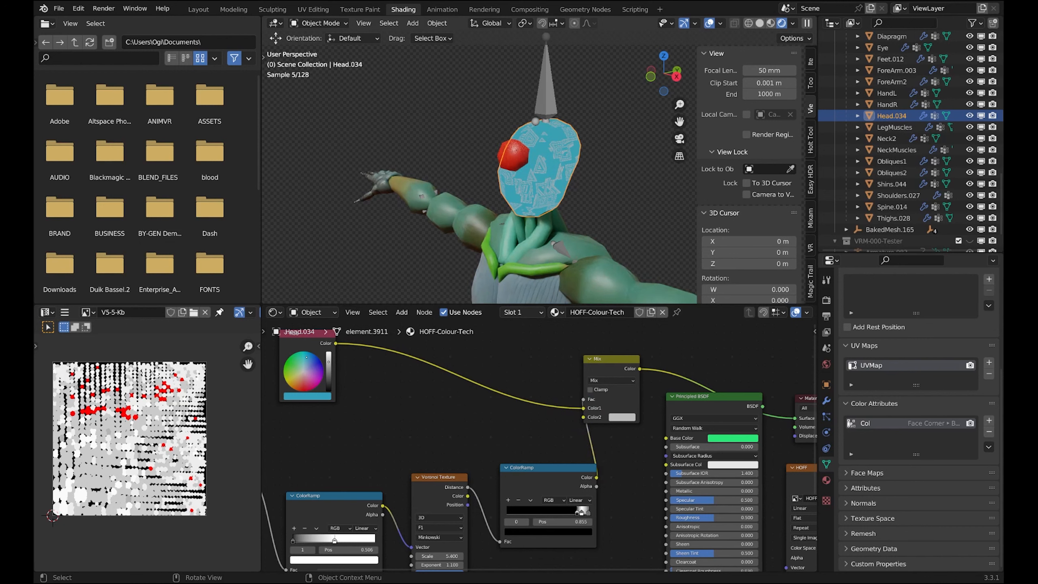
click(621, 417)
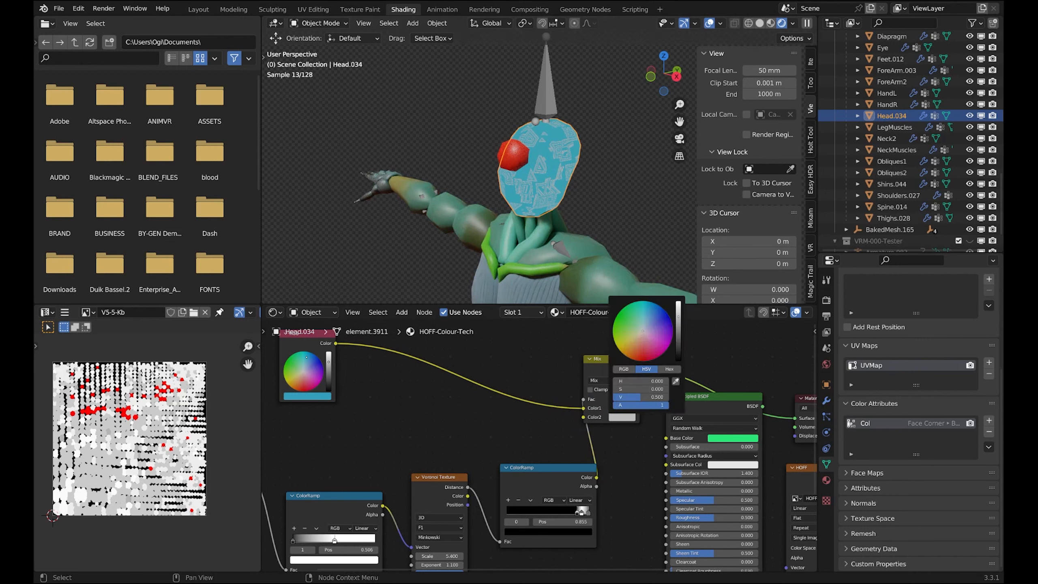
drag(678, 317, 678, 361)
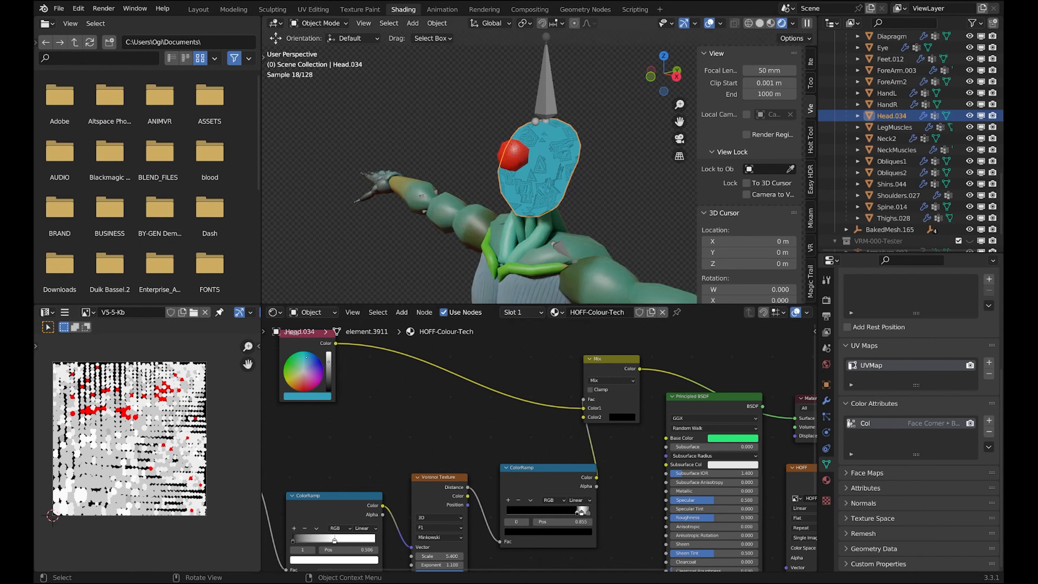
drag(544, 468, 529, 467)
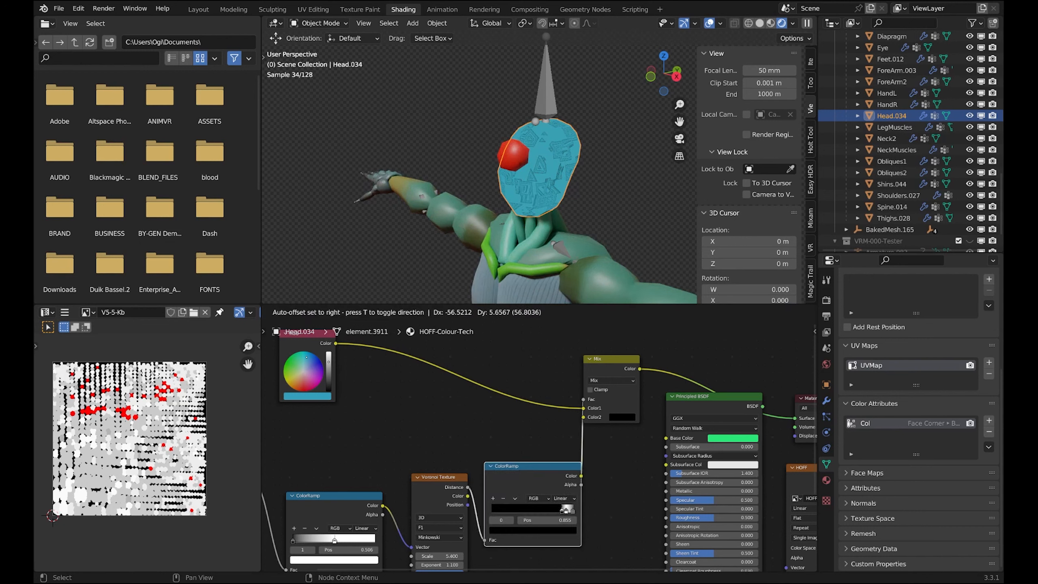
scroll(523, 466, down, 5)
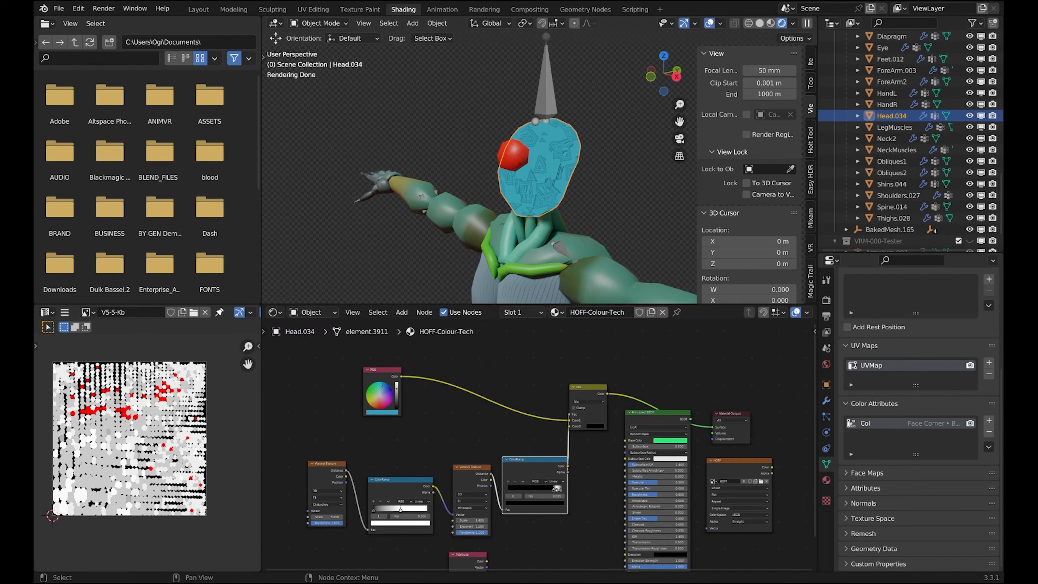
scroll(539, 167, up, 3)
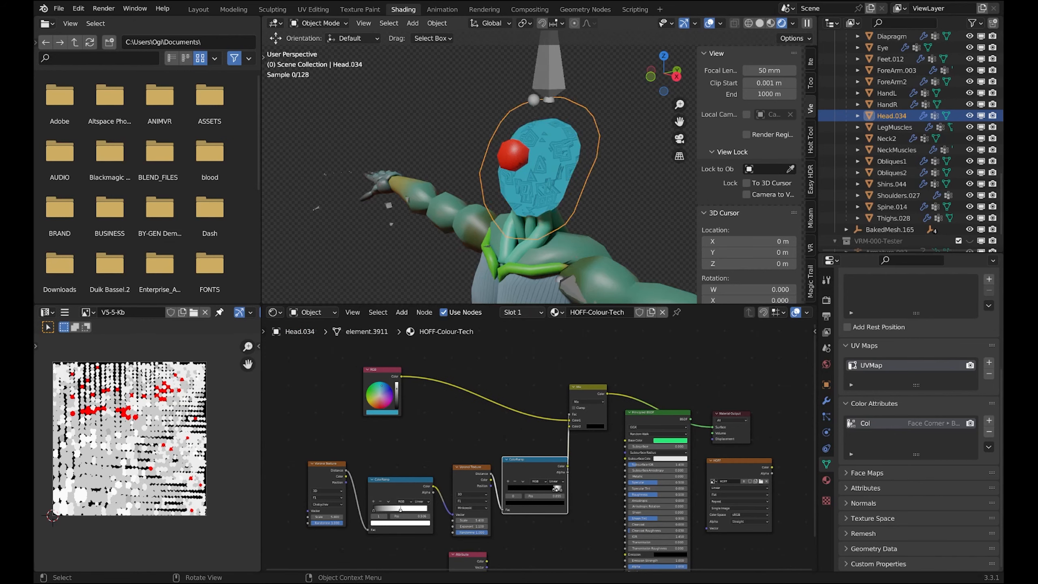
middle_drag(535, 167, 563, 174)
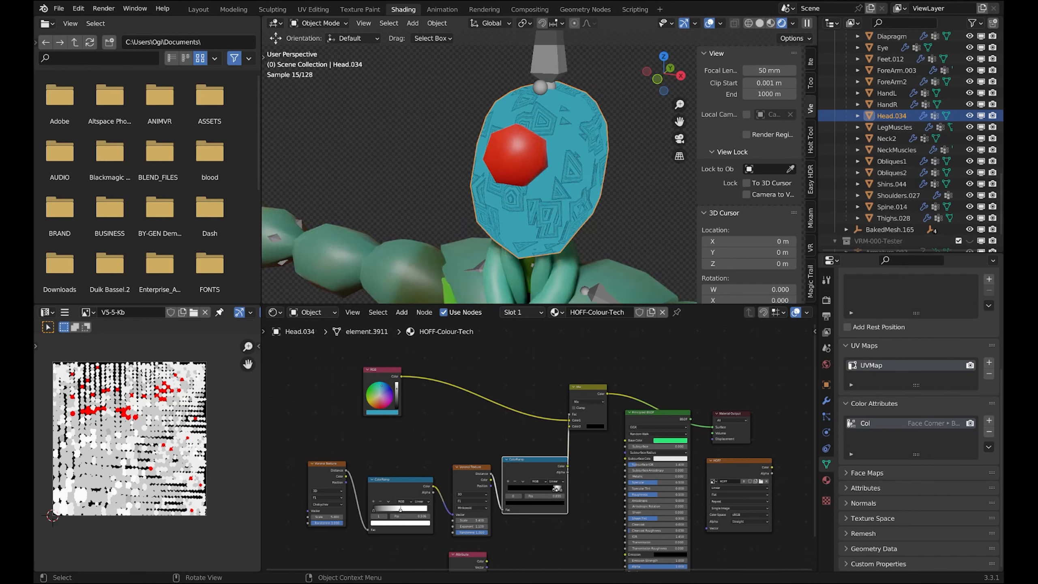
- Move the Attribute node into the free space above the first Voronoi Texture and shift the RGB node above it
drag(466, 554, 321, 384)
scroll(321, 384, up, 3)
middle_drag(321, 383, 377, 409)
mouse_move(453, 390)
mouse_down()
mouse_move(468, 351)
mouse_move(462, 404)
mouse_move(460, 391)
mouse_up()
middle_drag(460, 391, 443, 332)
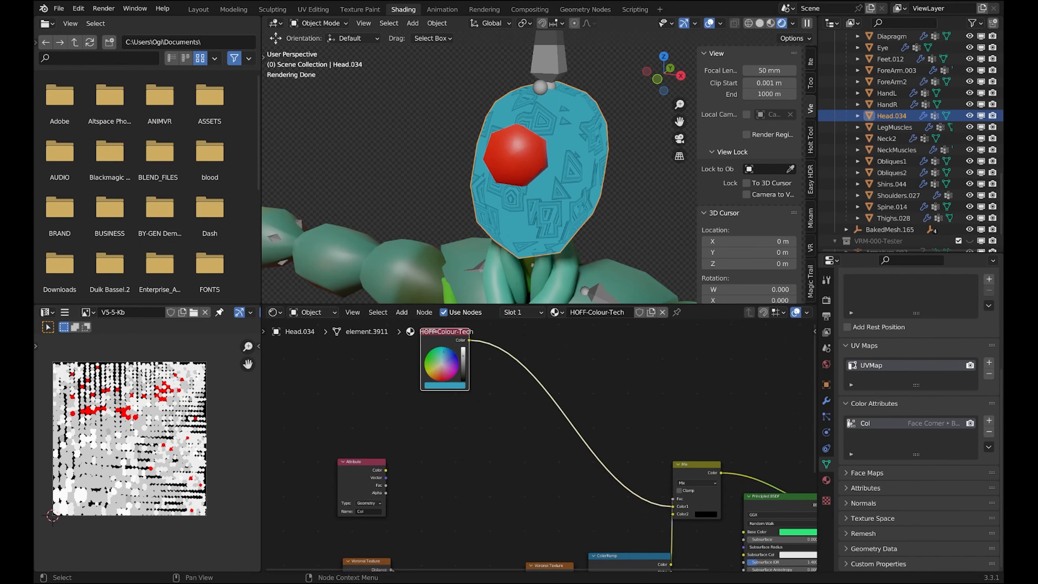
drag(362, 461, 383, 442)
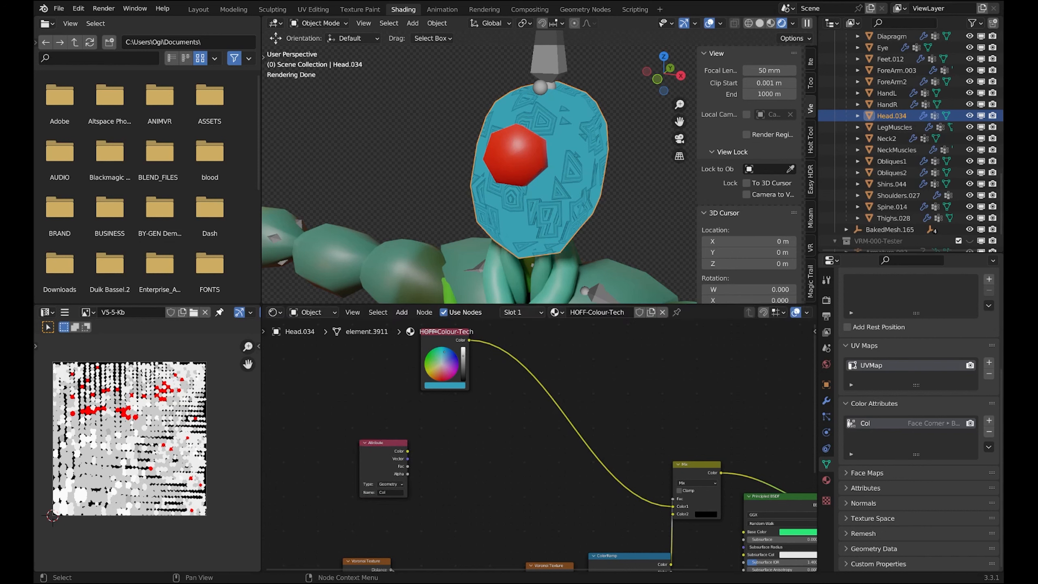
- Add a Bright/Contrast node beside the Attribute node and place a duplicate directly below it
key(shift+a)
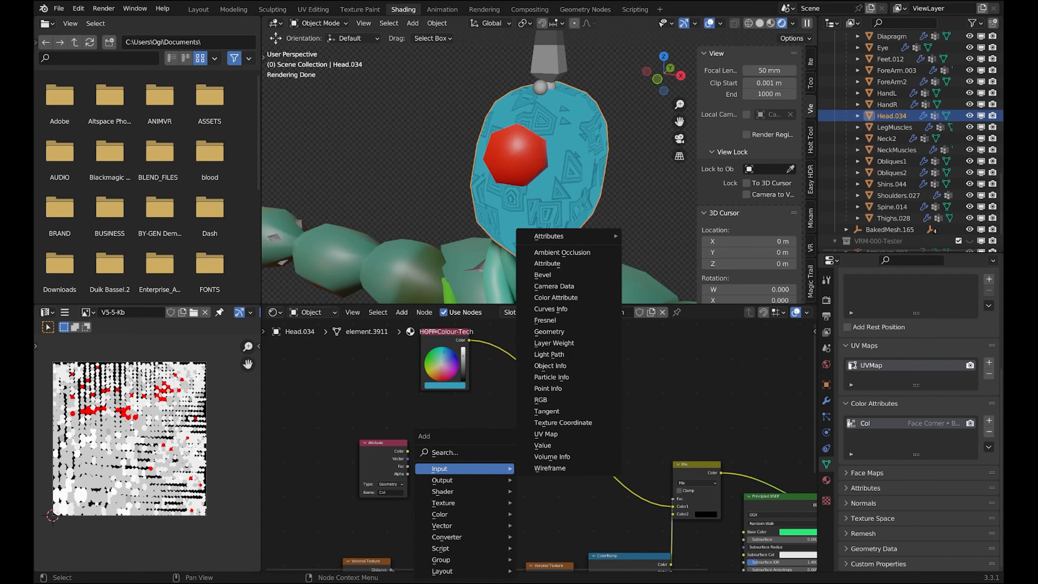
click(444, 451)
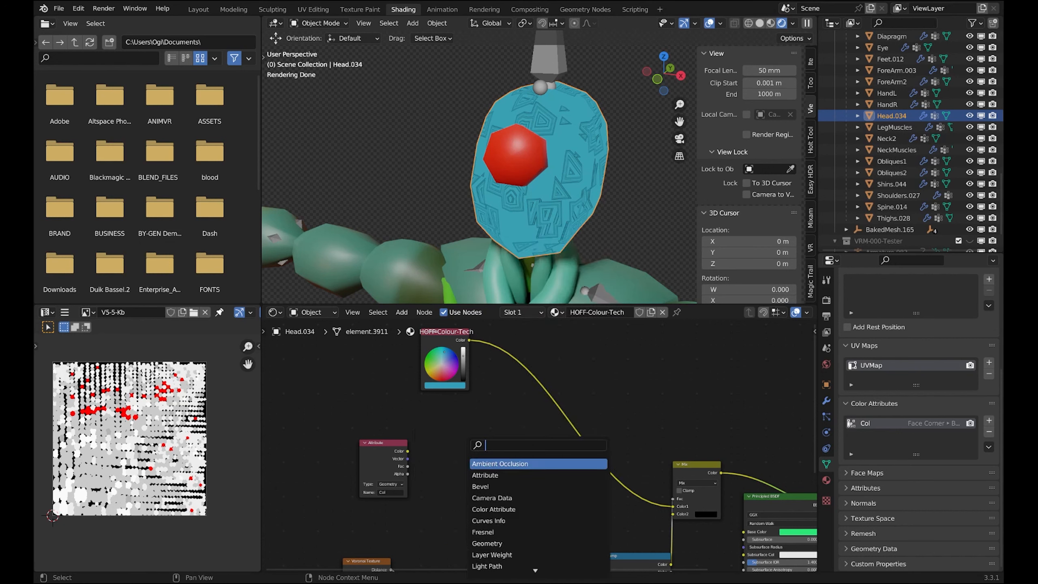
text(con)
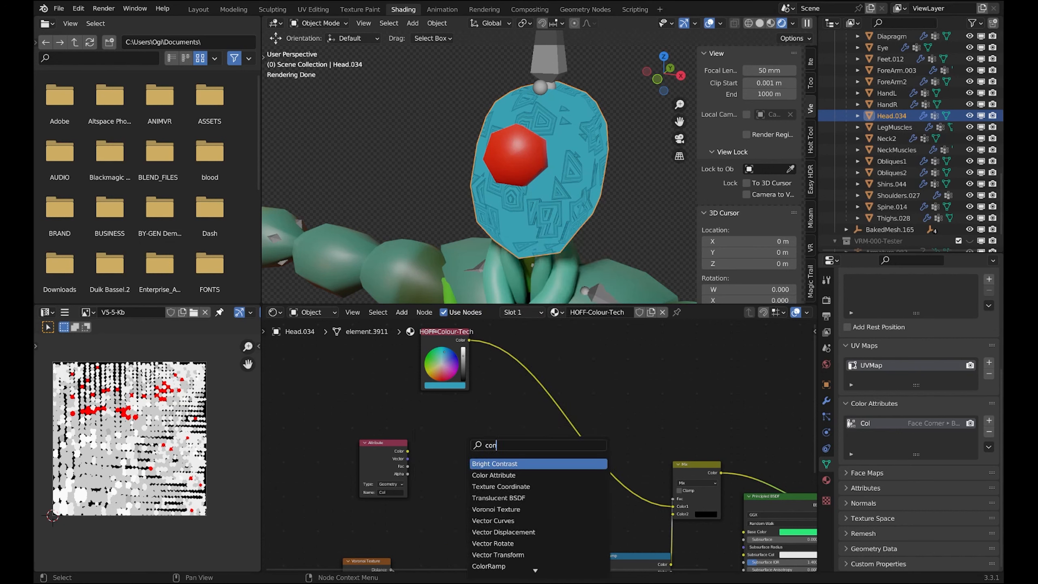
key(Return)
click(476, 429)
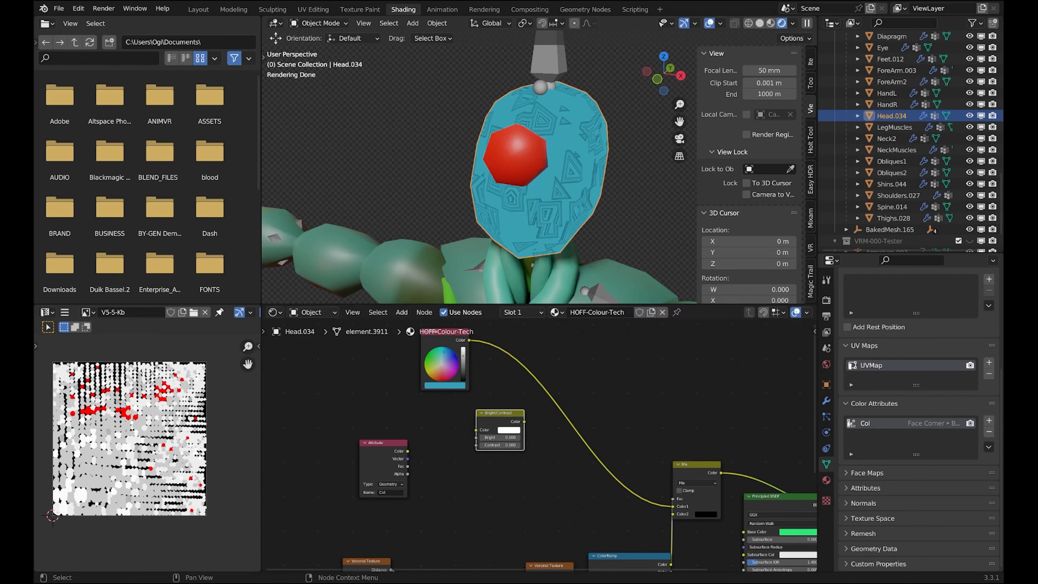
key(shift+d)
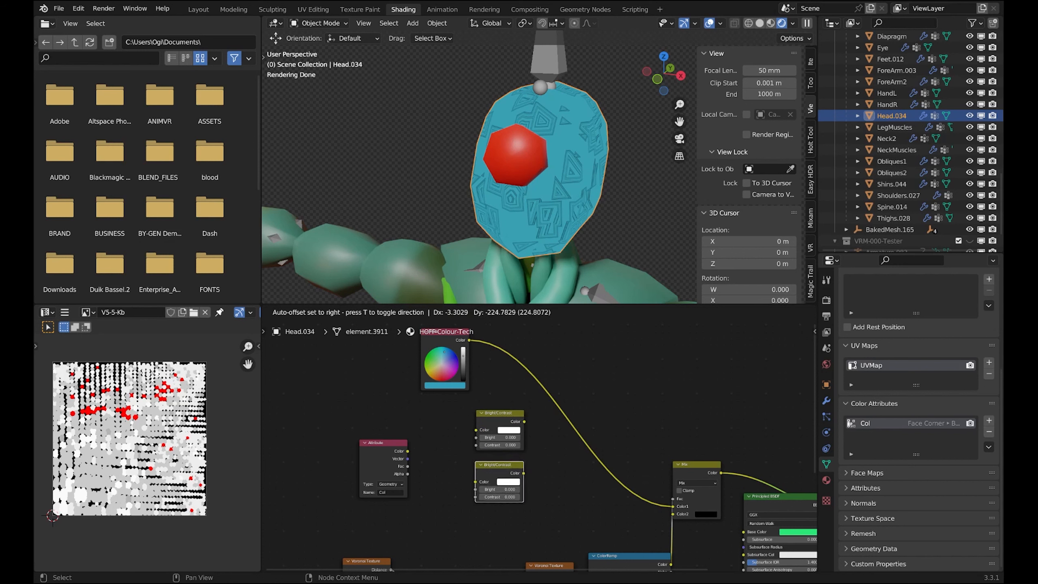
click(474, 489)
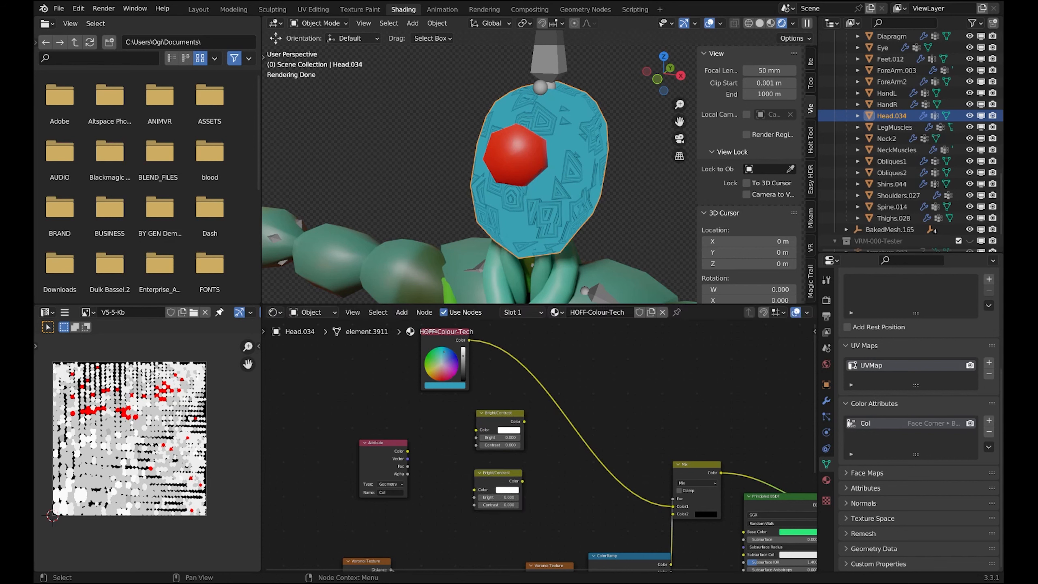
- Link the Attribute's Color to both Bright/Contrast nodes, then the upper output to the Mix node's Color1 and the lower to Color2
drag(408, 451, 476, 430)
drag(407, 451, 474, 489)
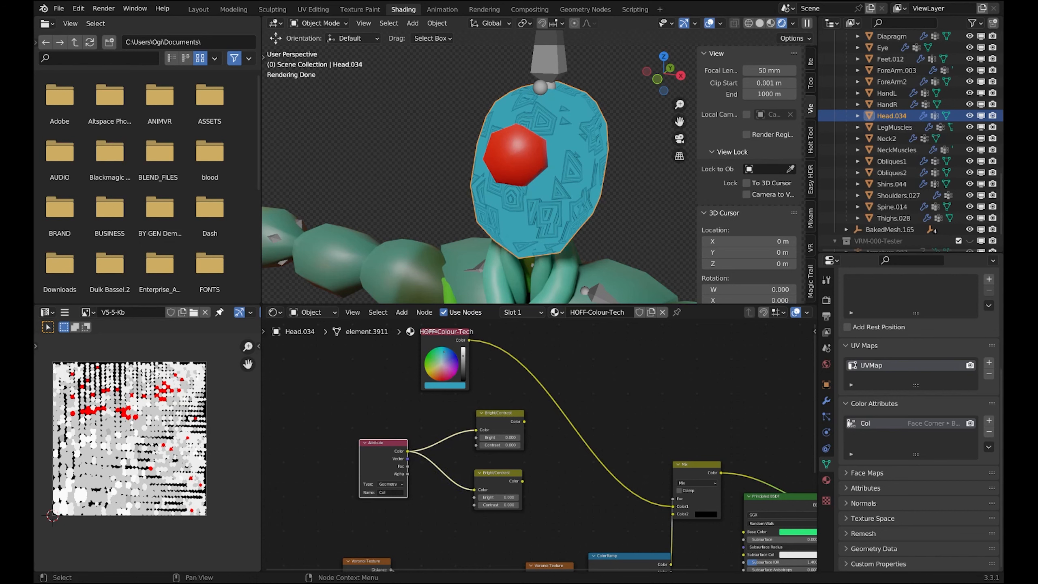
drag(523, 421, 672, 513)
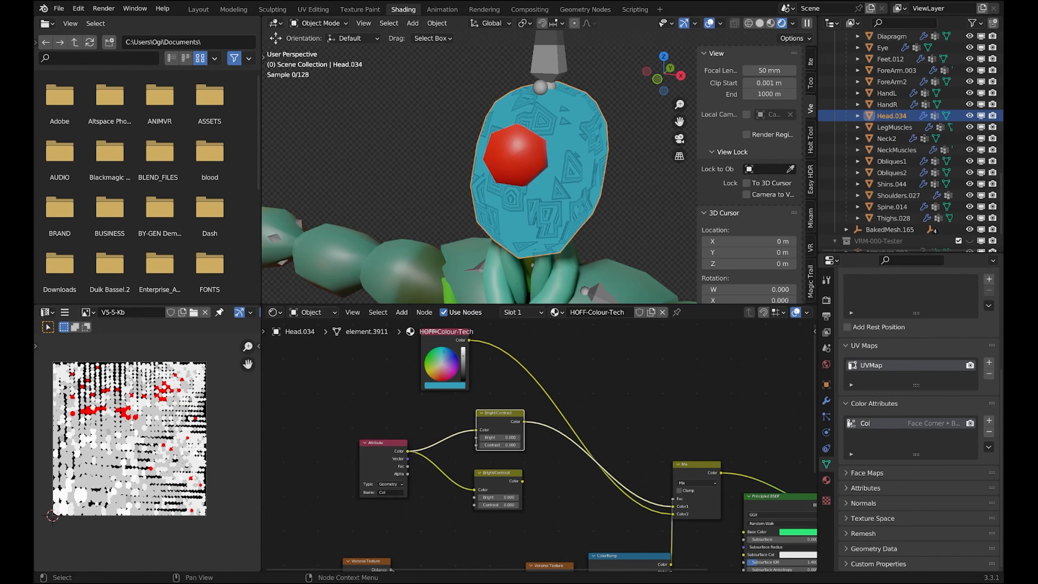
drag(522, 480, 673, 514)
scroll(483, 516, up, 2)
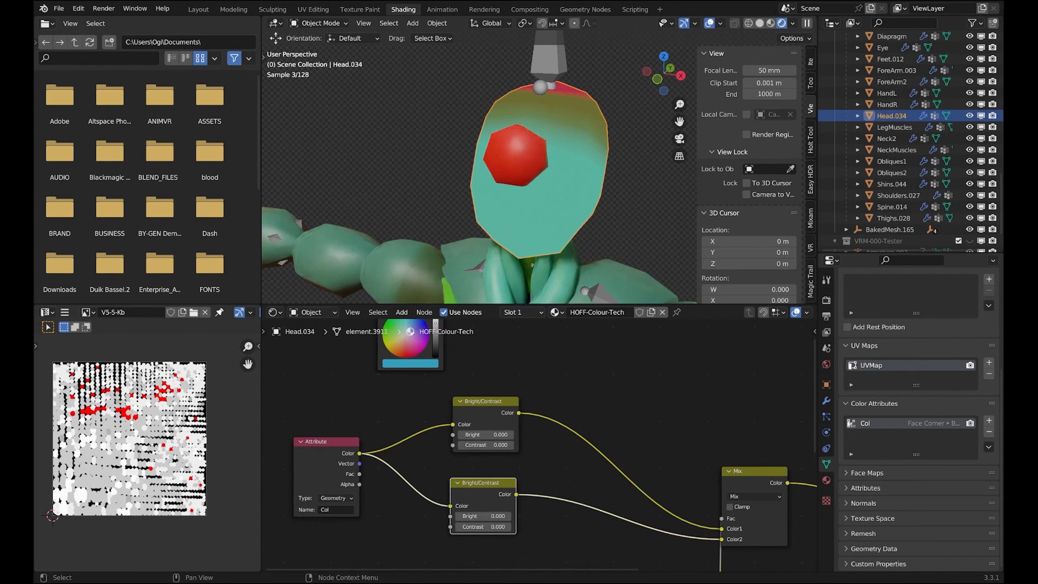
- Set the lower Bright/Contrast node's Contrast to 2, and the upper node's Contrast to -0.3 and Bright to 0.1
drag(482, 526, 502, 527)
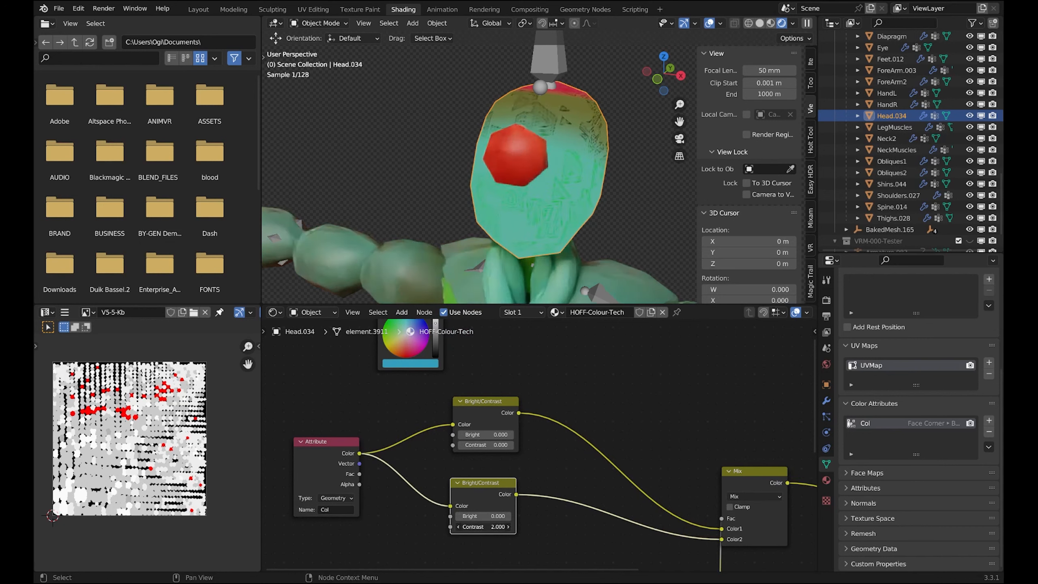
mouse_move(486, 444)
mouse_down()
mouse_move(501, 444)
mouse_move(490, 445)
mouse_up()
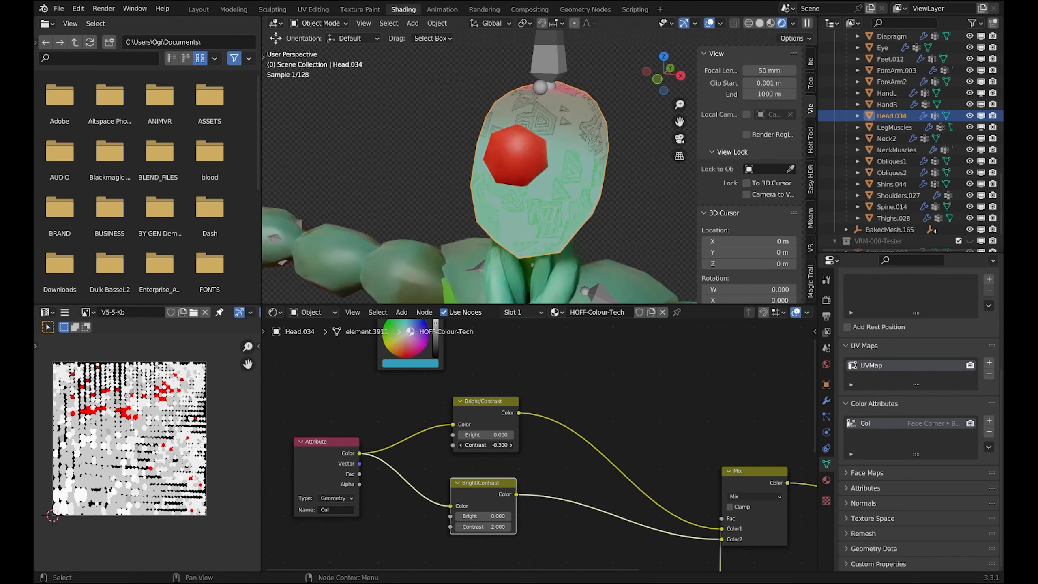
click(485, 434)
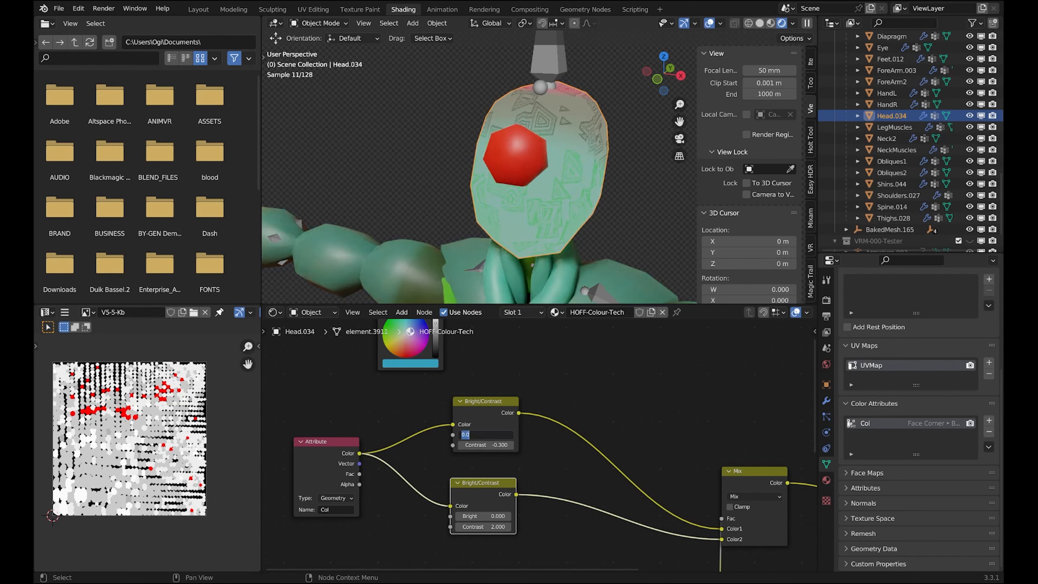
text(-1)
key(Return)
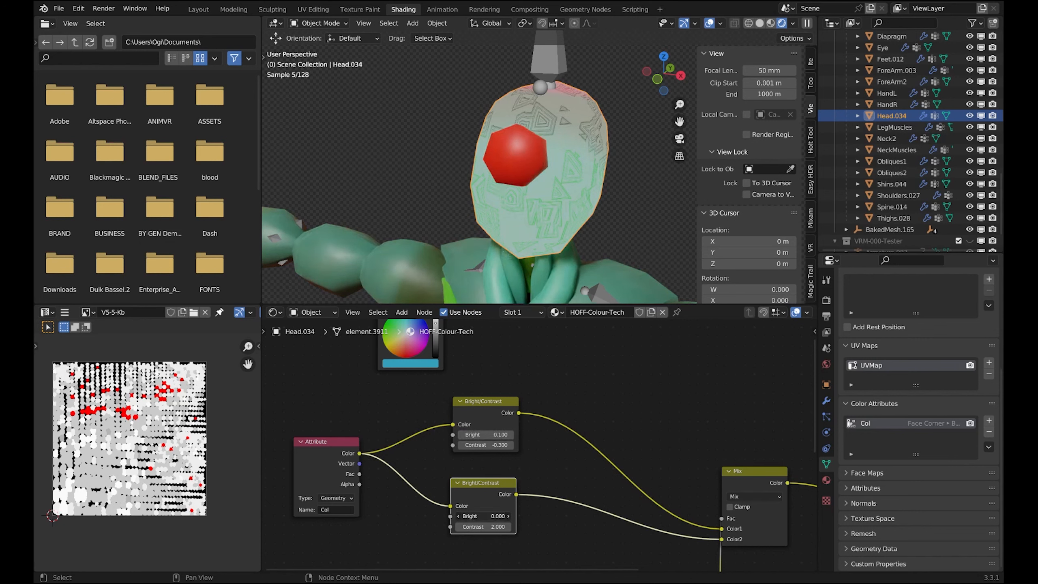
- Darken the lower Bright/Contrast node with Bright -2.5 and Contrast 3.1, and check the panel pattern on the head
drag(483, 516, 454, 516)
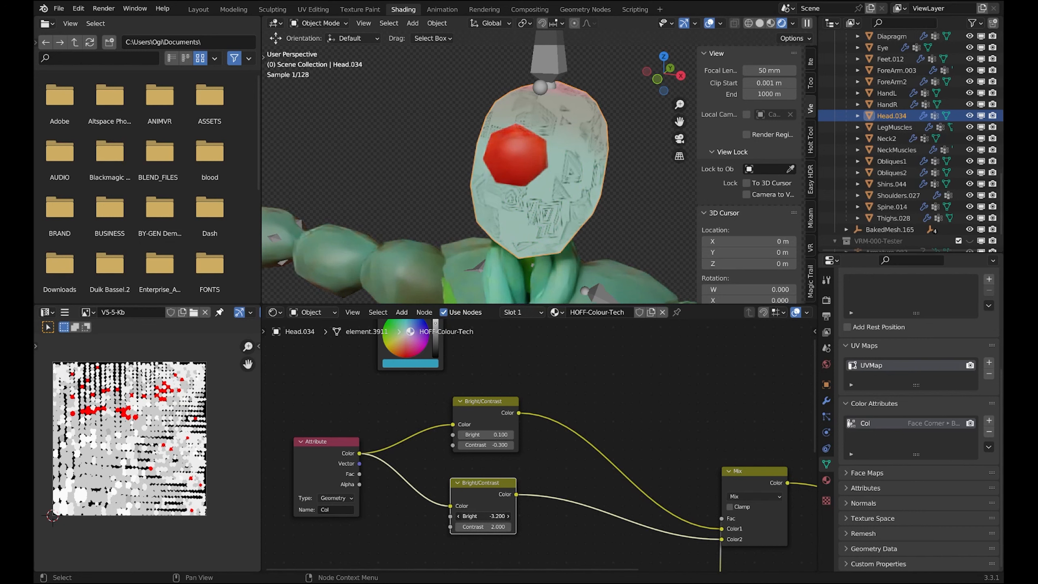
drag(483, 526, 505, 526)
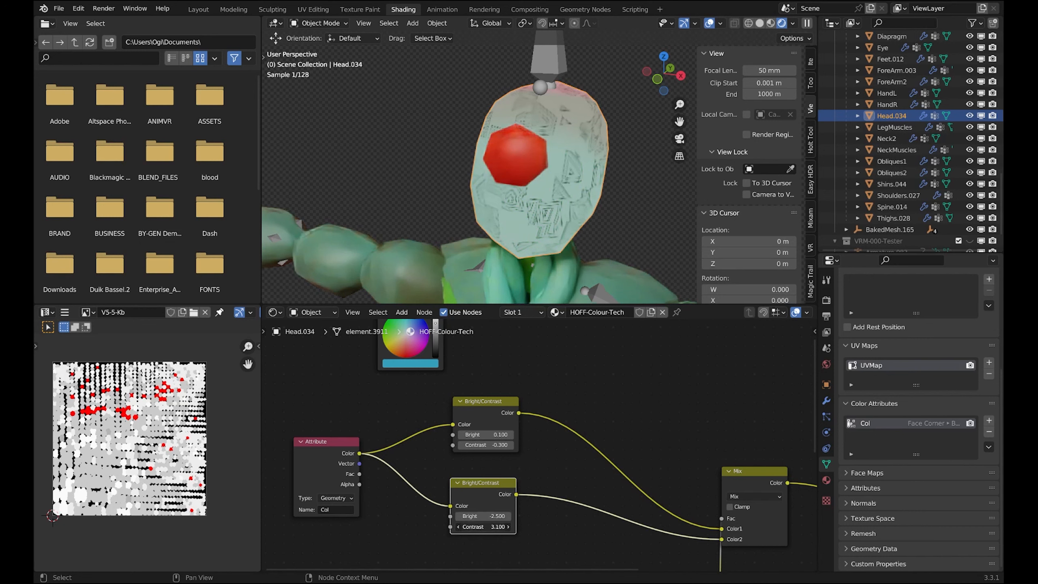
scroll(539, 213, down, 2)
middle_drag(538, 212, 584, 197)
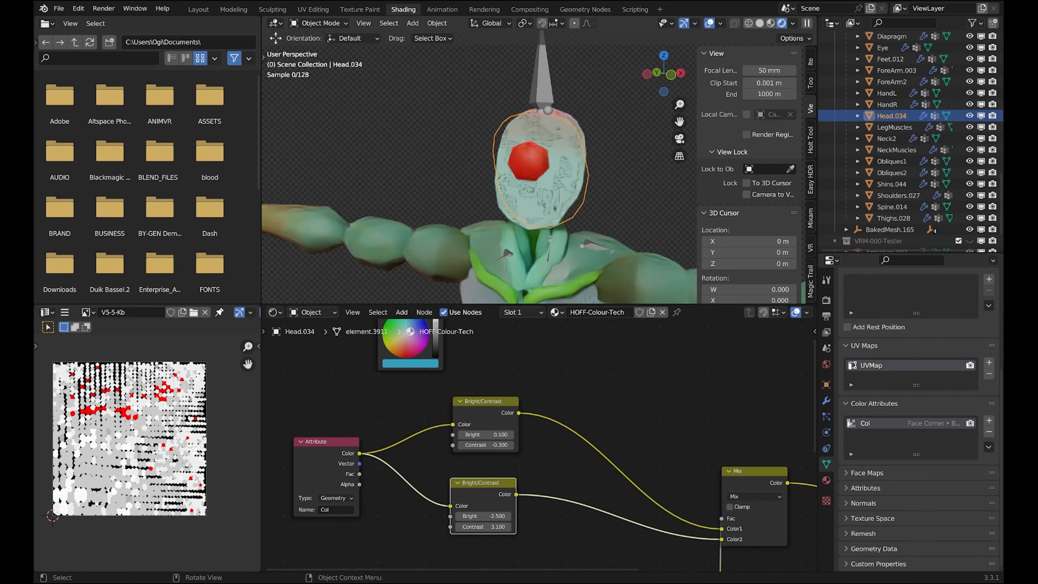
- Enlarge the panel pattern by setting the first (Chebychev) Voronoi Texture's Scale to 2.6
scroll(539, 445, down, 6)
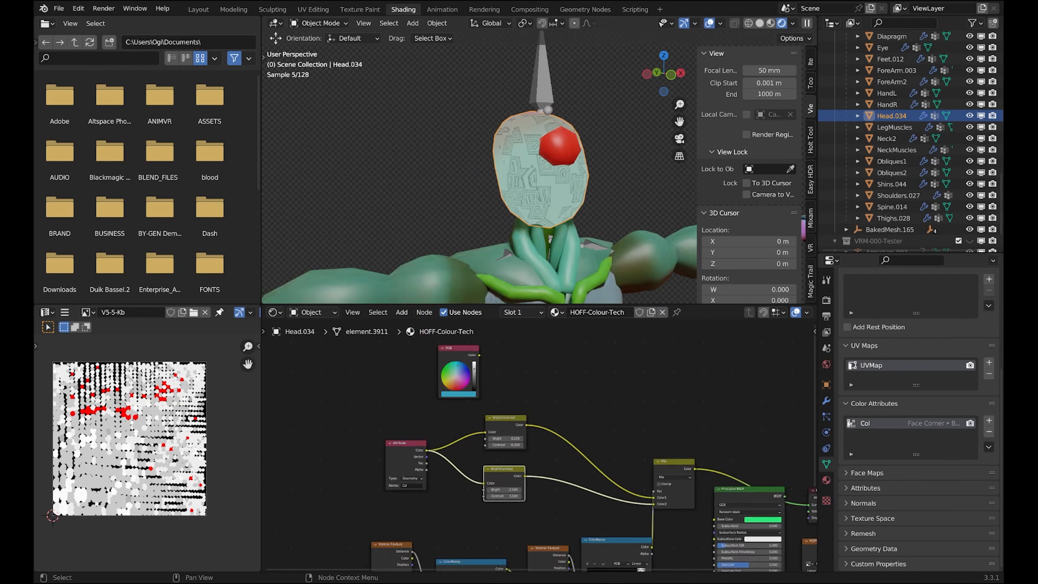
scroll(539, 445, down, 4)
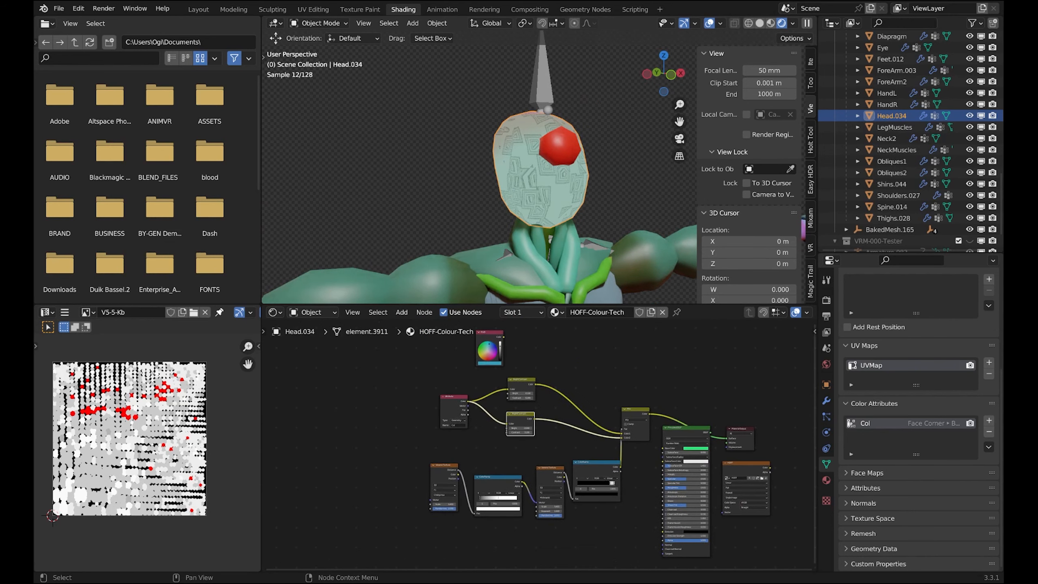
scroll(539, 444, up, 3)
scroll(356, 519, up, 2)
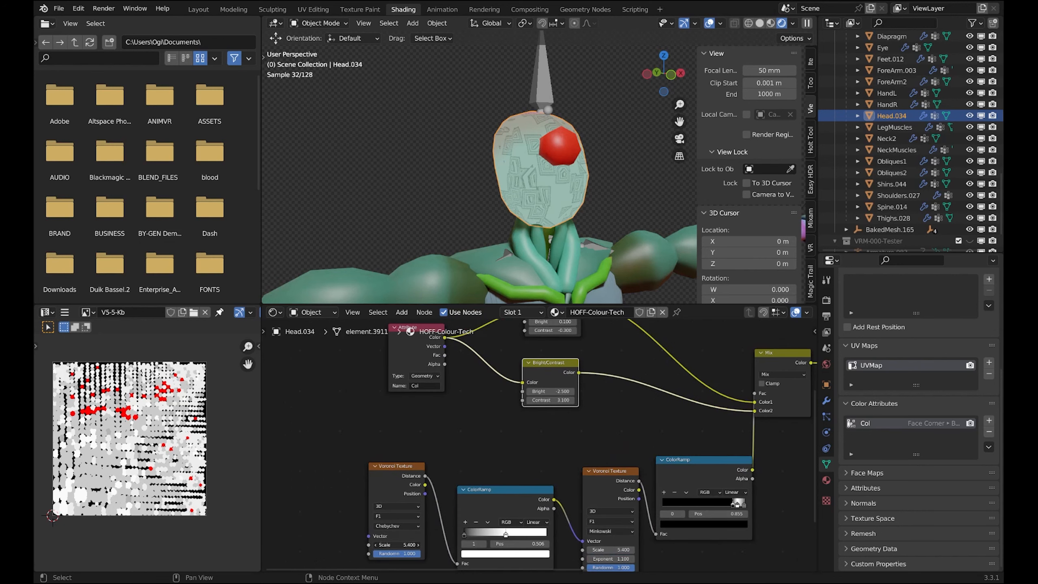
click(397, 544)
text(3)
key(Return)
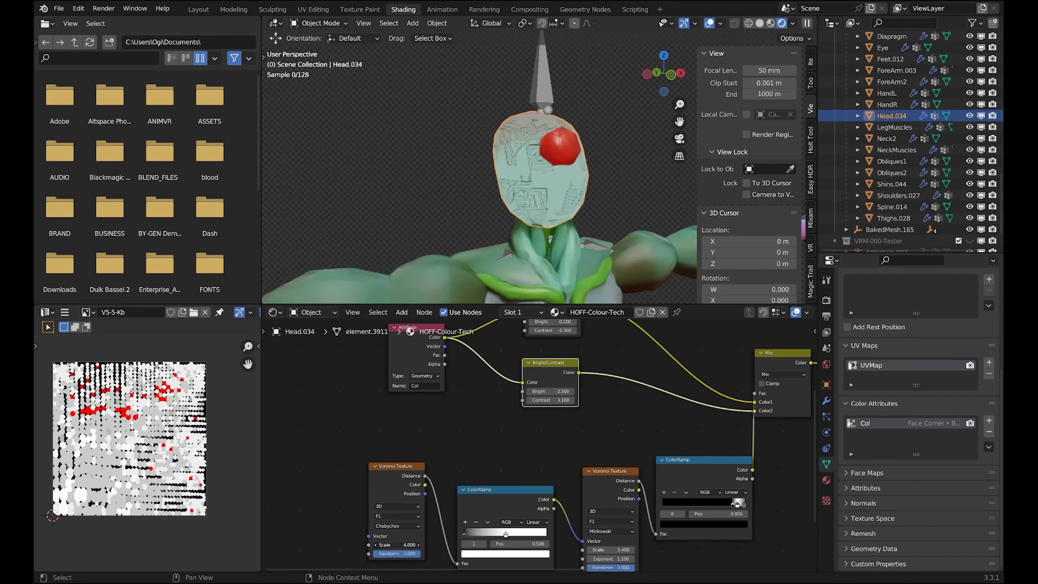
drag(396, 544, 380, 544)
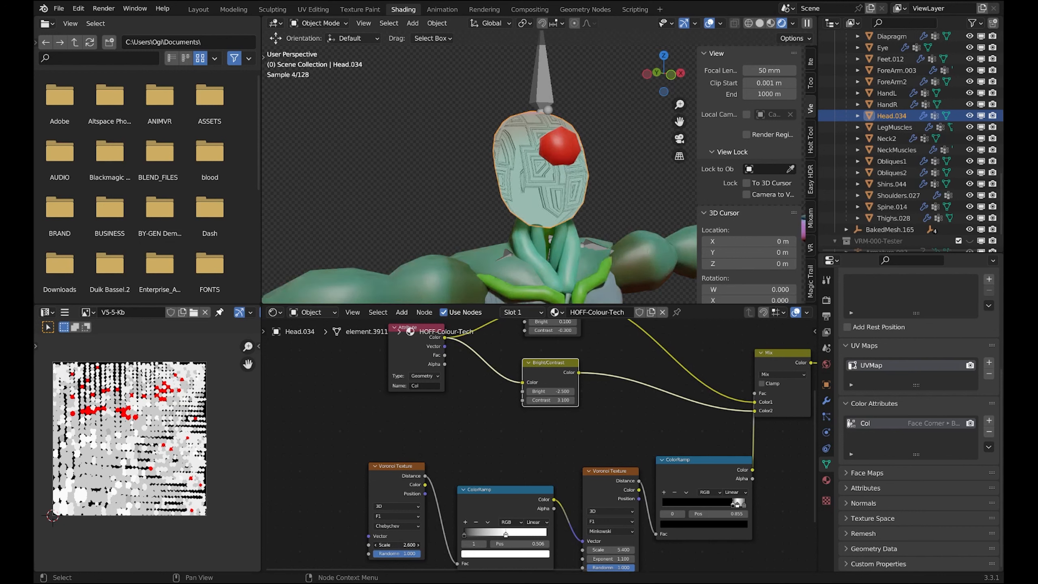
- Move the first ColorRamp's black stop to position 0.215 and set the Minkowski Voronoi Texture's Scale to 1.5
middle_drag(437, 535, 456, 498)
drag(484, 497, 501, 497)
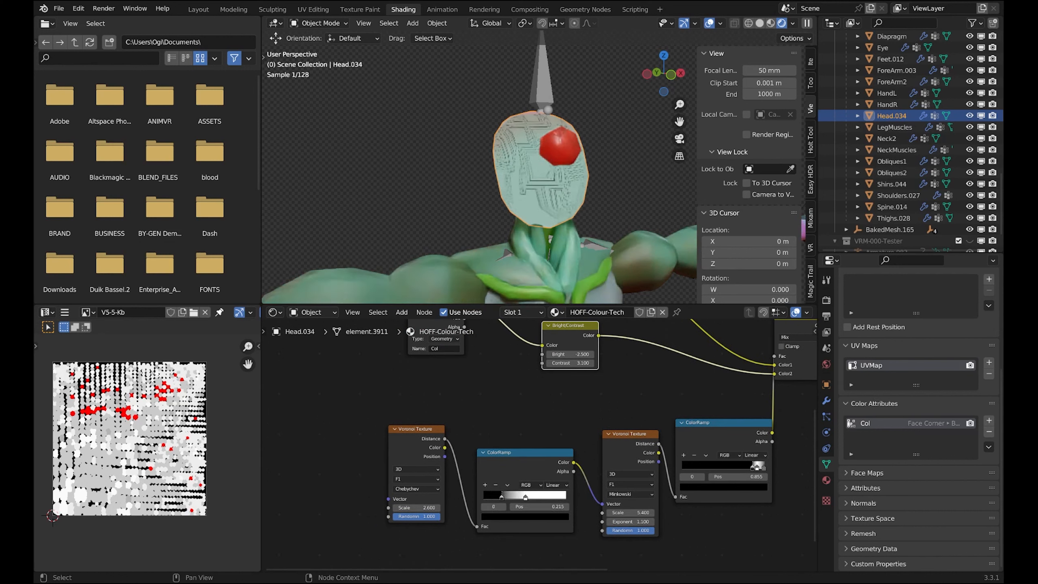
drag(630, 513, 600, 513)
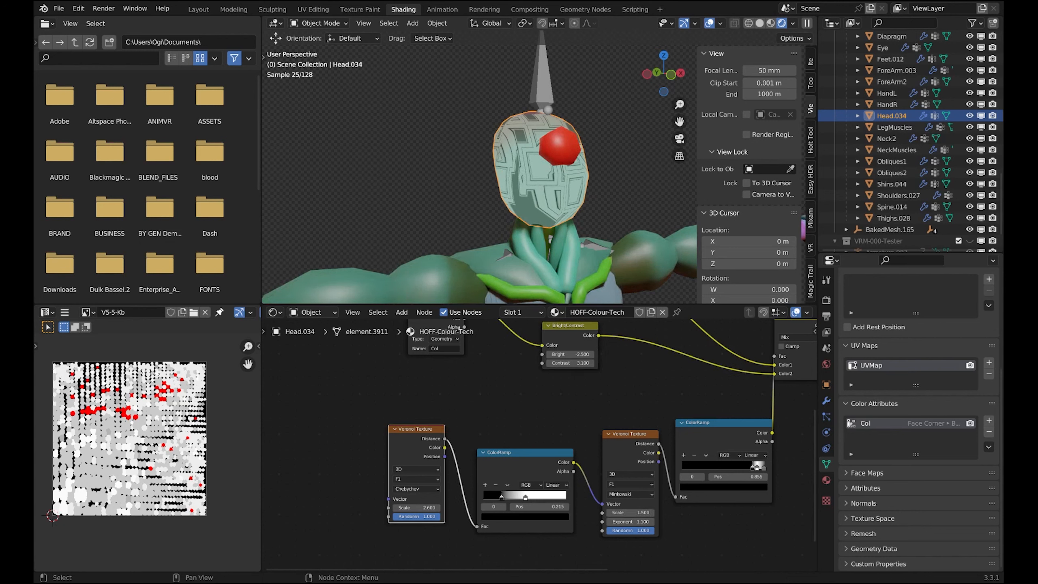
- Add Texture Coordinate and Mapping nodes feeding the Vector of the first (Chebychev) Voronoi Texture
key(ctrl+t)
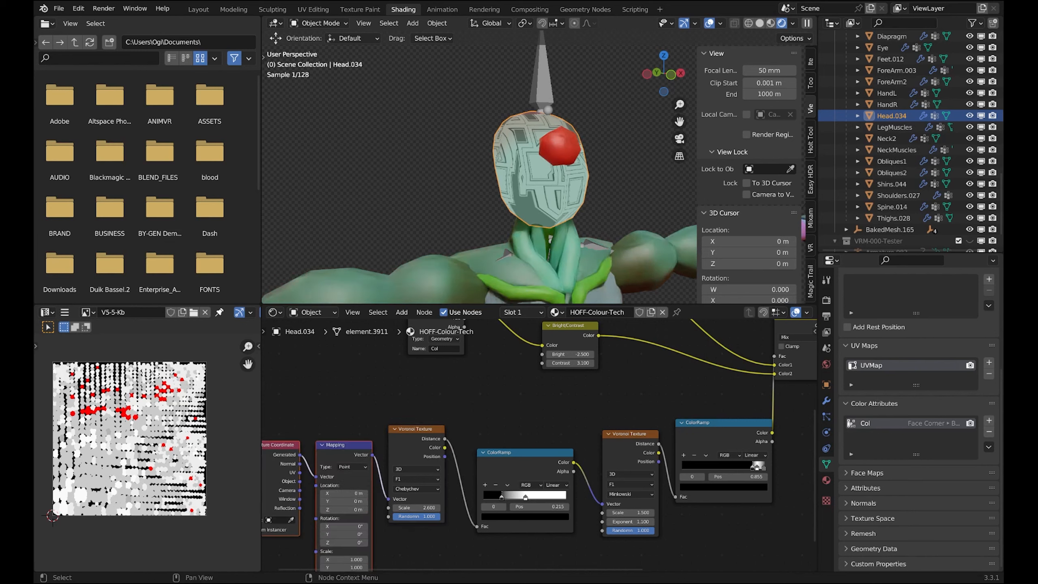
middle_drag(466, 409, 517, 366)
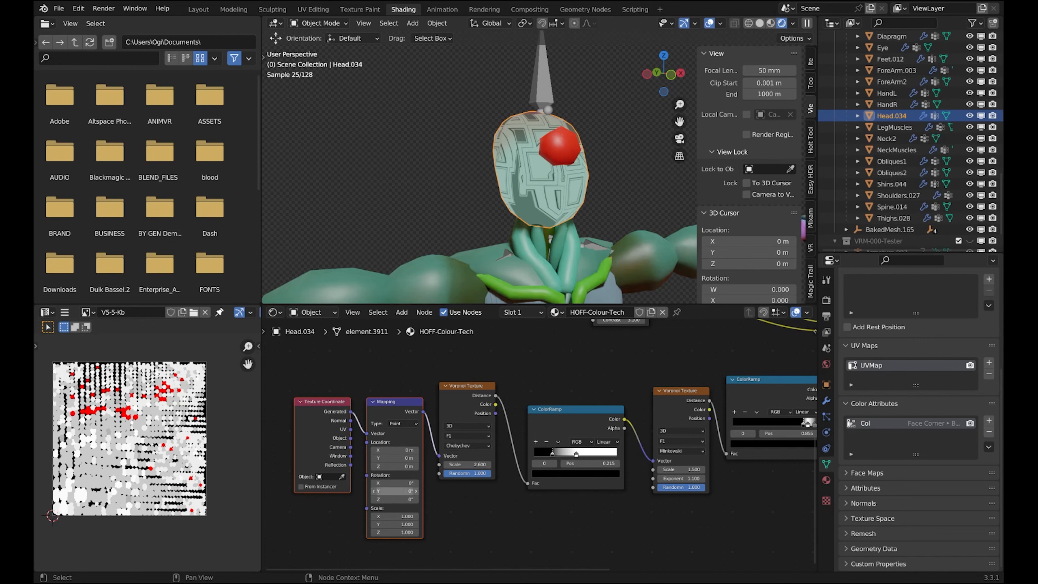
- Rotate the panel pattern by setting the Mapping node's Rotation Y to 90° and Z to 45°
click(393, 491)
text(45)
key(Return)
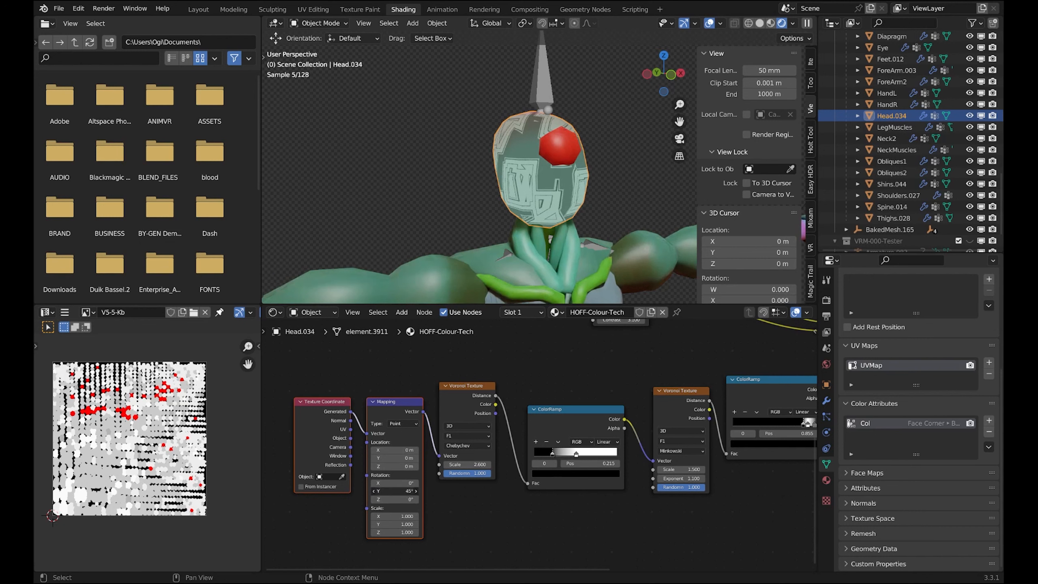
click(394, 490)
text(90)
key(Return)
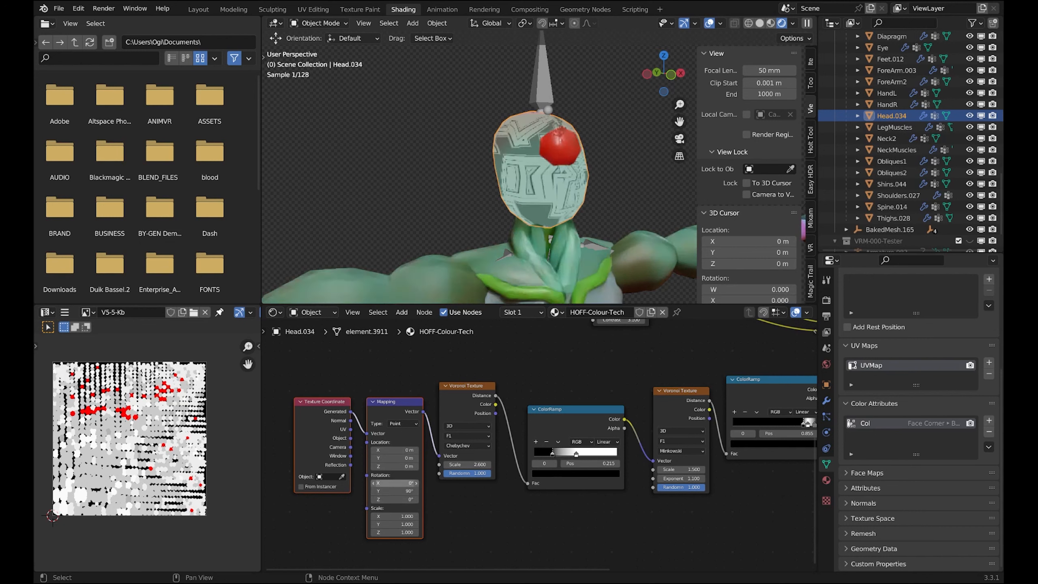
click(395, 499)
text(45)
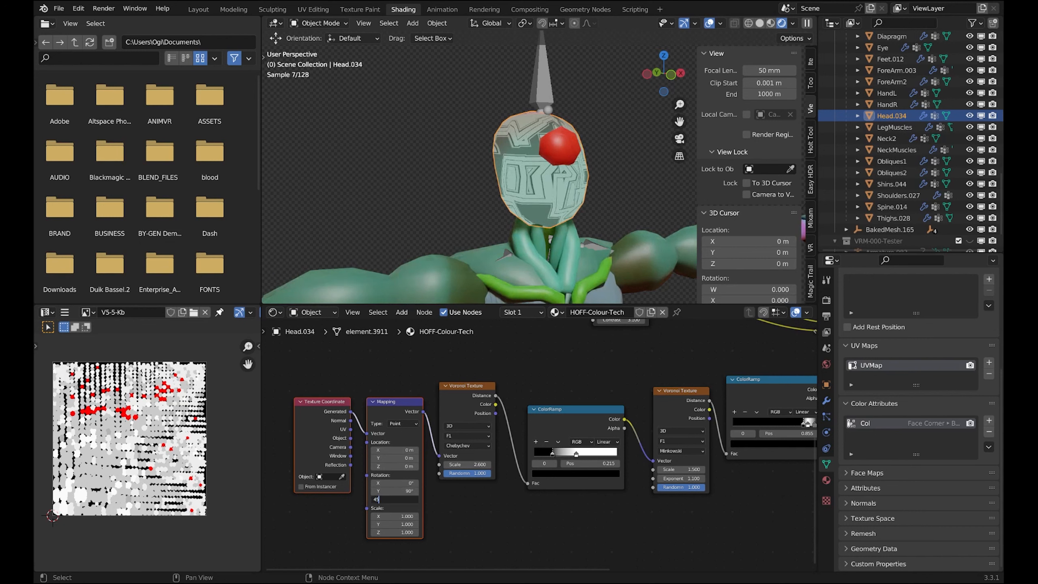
key(Return)
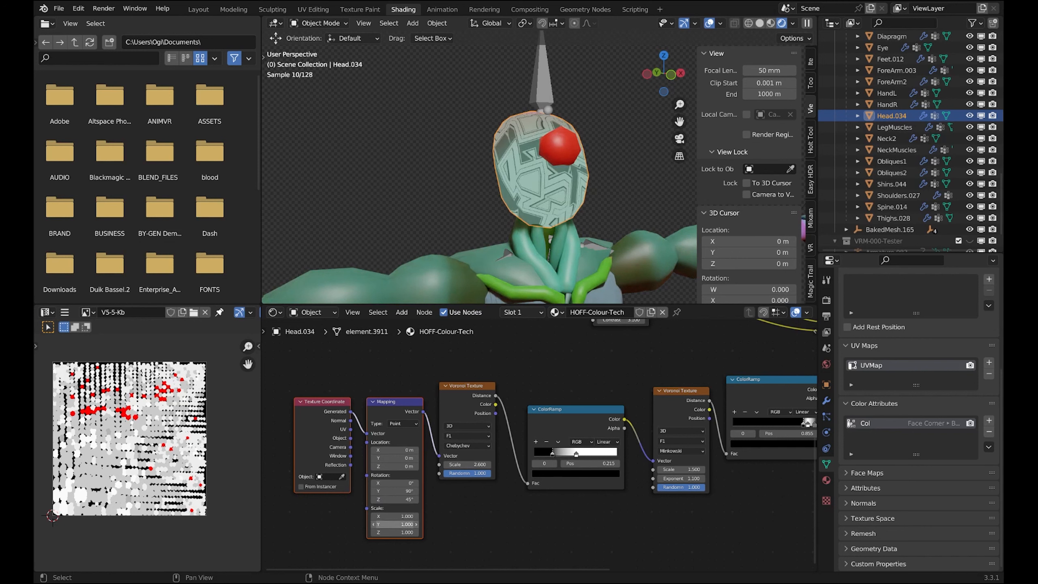
- Set the Mapping node's Scale Y to 0.5 and inspect the pattern on the head from another angle
click(395, 524)
text(.5)
key(Return)
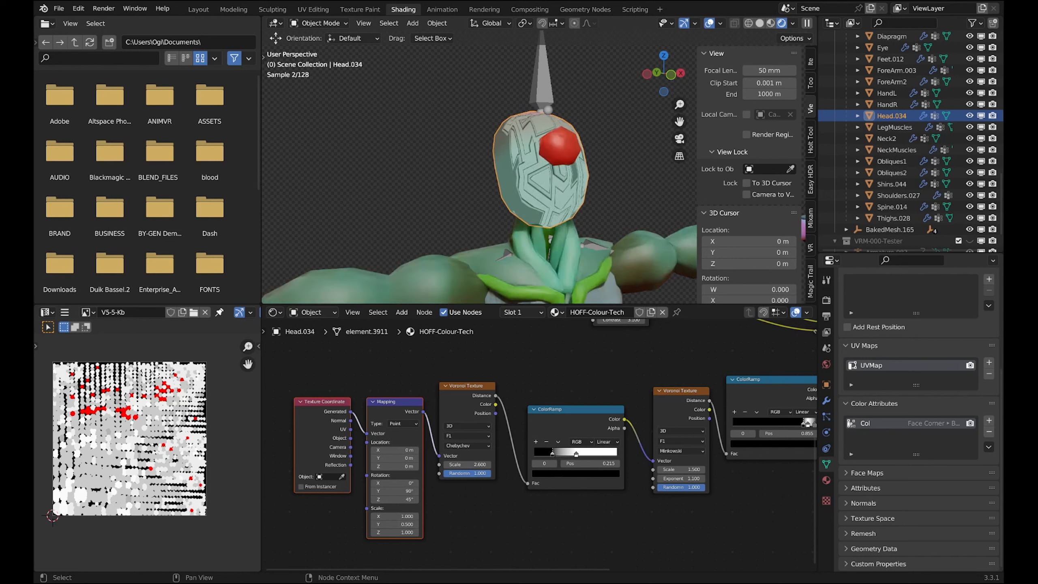
middle_drag(507, 175, 486, 196)
scroll(486, 196, up, 2)
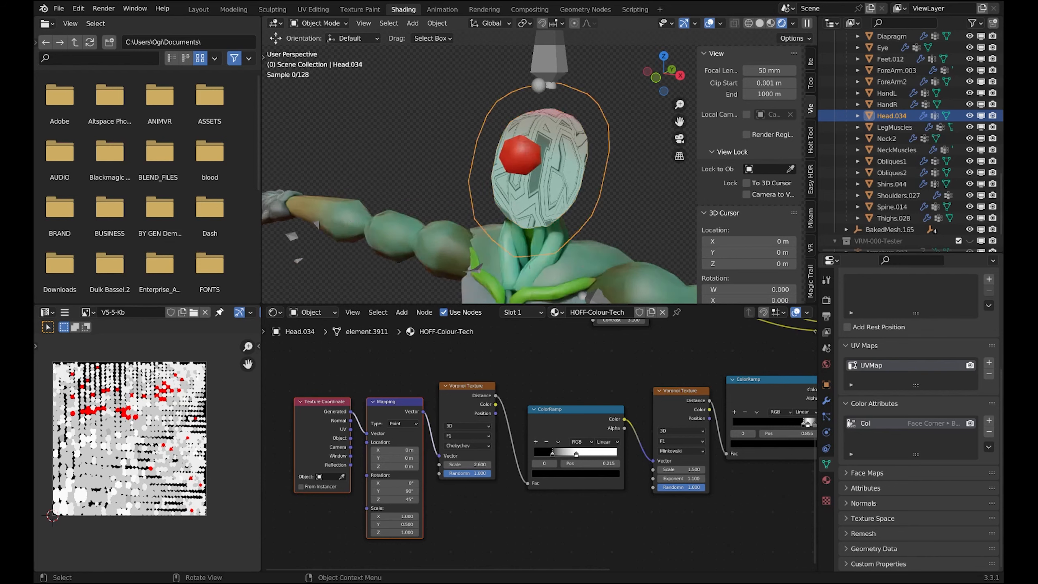
- Move the Attribute node away from the Bright/Contrast nodes and insert an RGB Curves node before the upper Bright/Contrast node
middle_drag(531, 384, 485, 569)
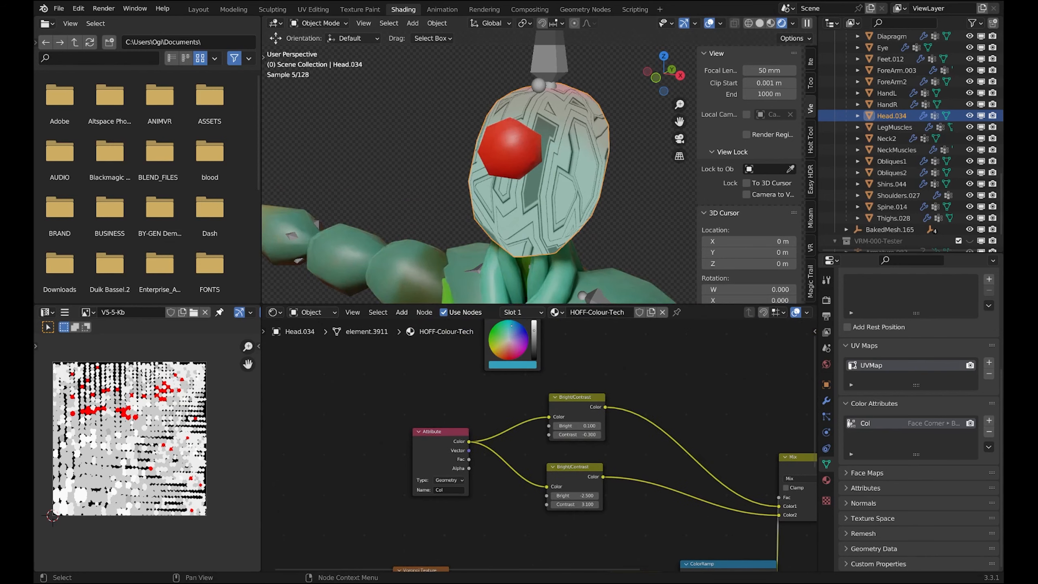
mouse_move(440, 431)
mouse_down()
mouse_move(392, 399)
mouse_move(357, 410)
mouse_move(466, 417)
mouse_move(429, 408)
mouse_move(430, 417)
mouse_up()
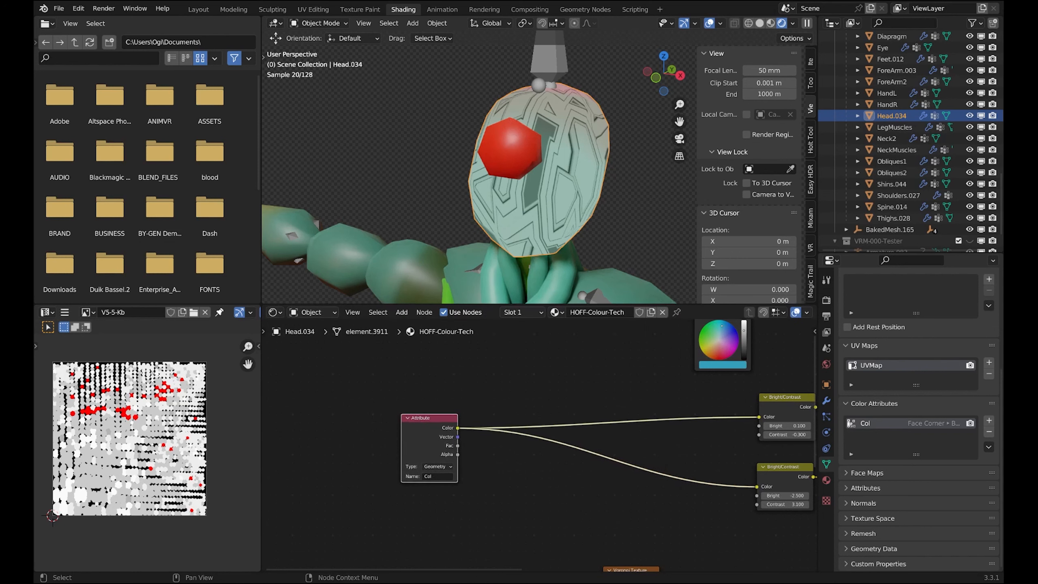
middle_drag(482, 425, 375, 439)
scroll(538, 445, down, 2)
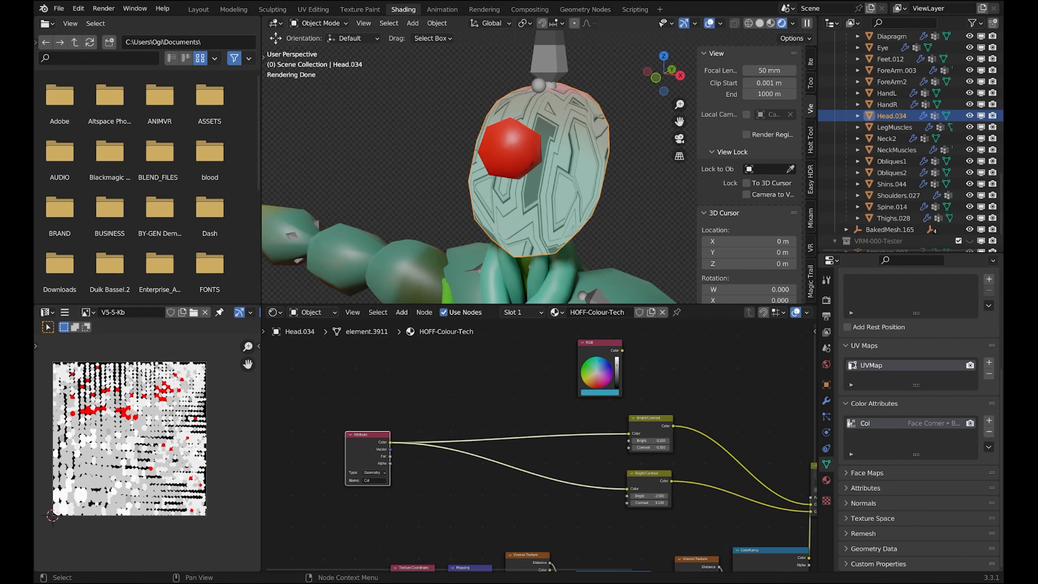
key(shift+a)
click(458, 404)
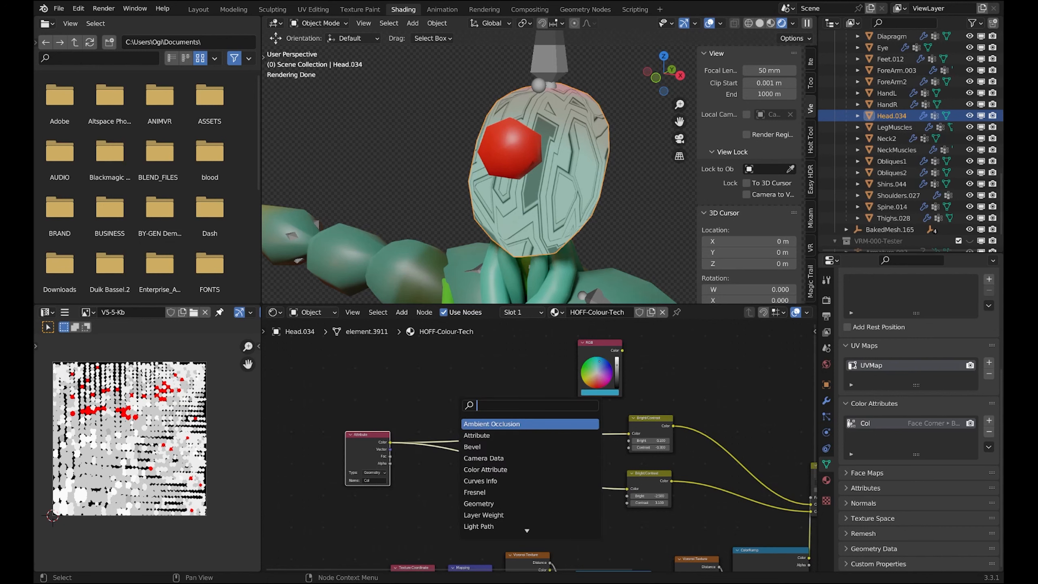
text(cur)
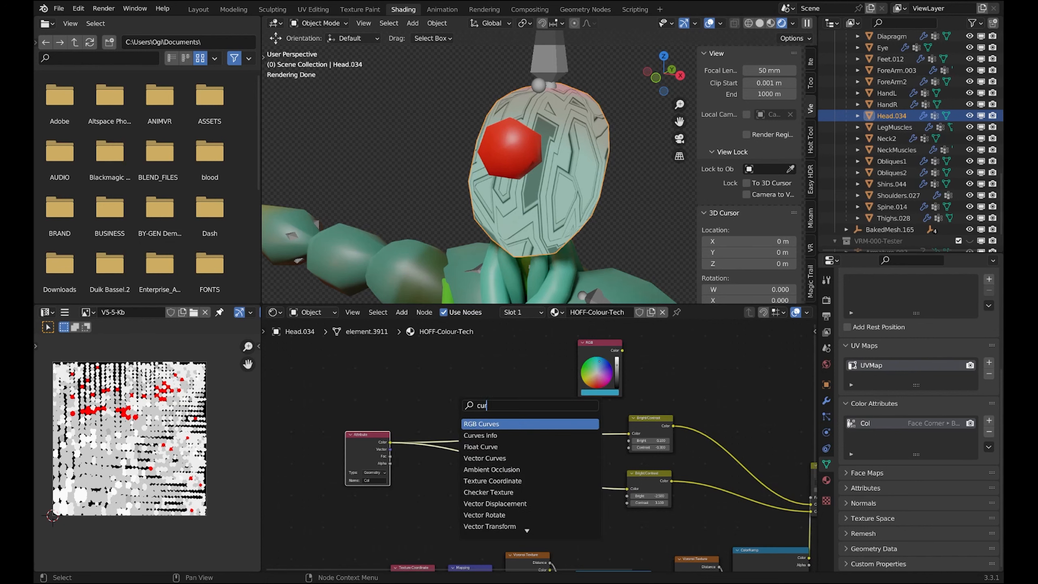
key(Return)
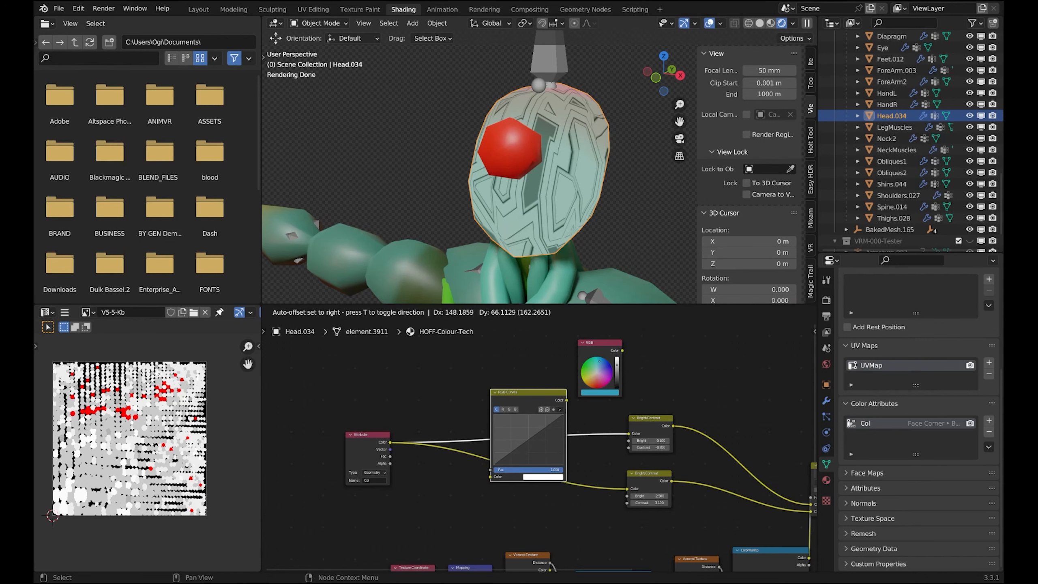
click(492, 354)
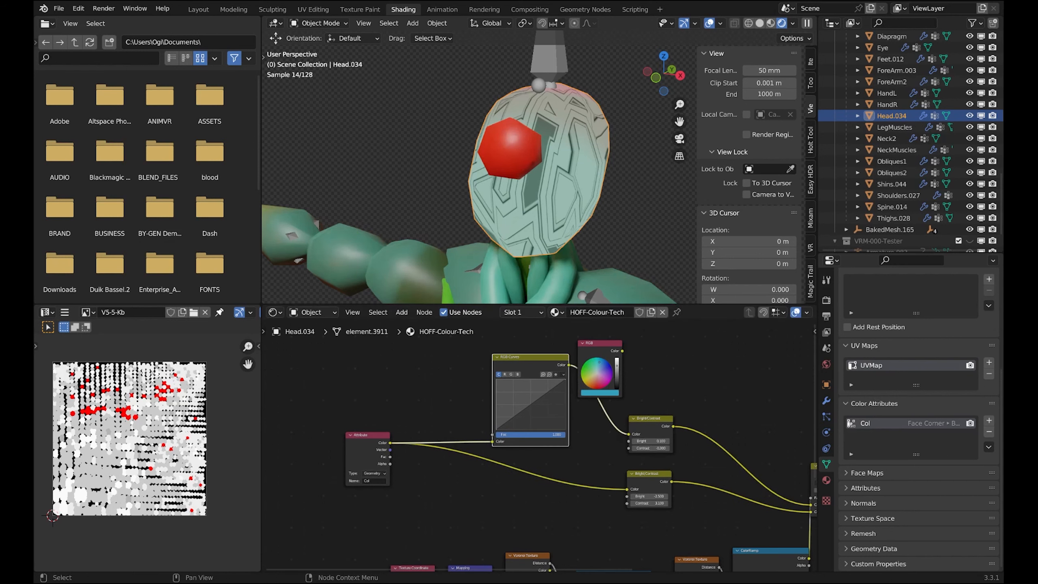
- Bend the combined RGB curve into an S shape, and on the red curve raise the low end and pull down the high end
drag(525, 407, 543, 393)
middle_drag(543, 393, 532, 428)
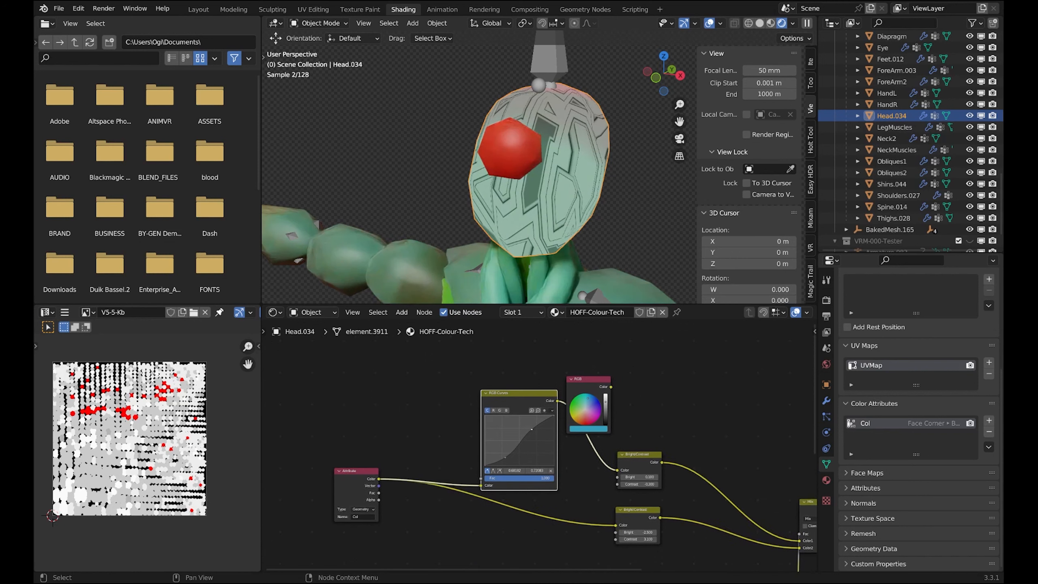
click(494, 409)
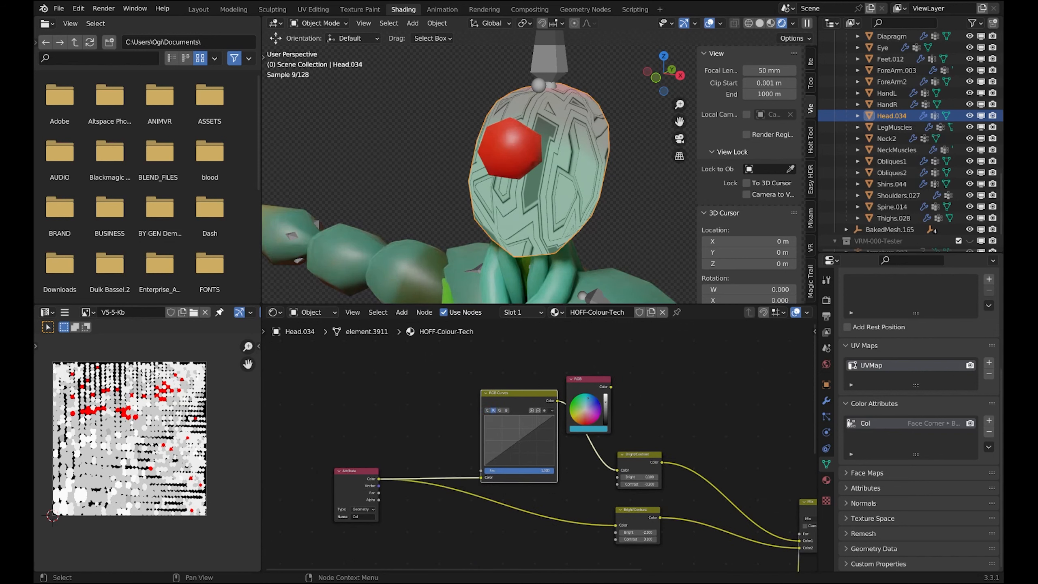
mouse_move(512, 445)
mouse_down()
mouse_move(512, 459)
mouse_move(504, 439)
mouse_up()
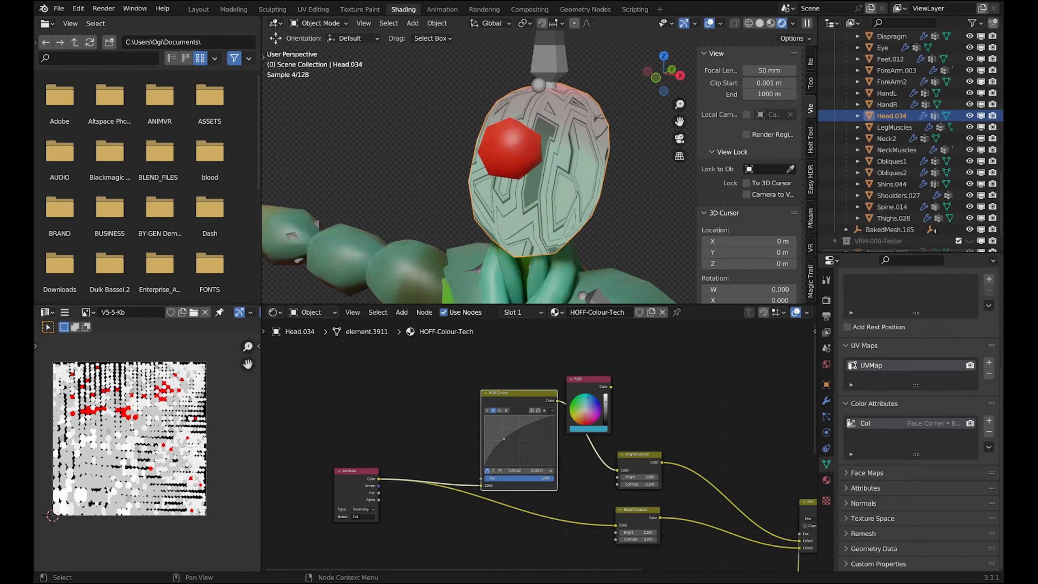
click(534, 429)
drag(536, 430, 537, 435)
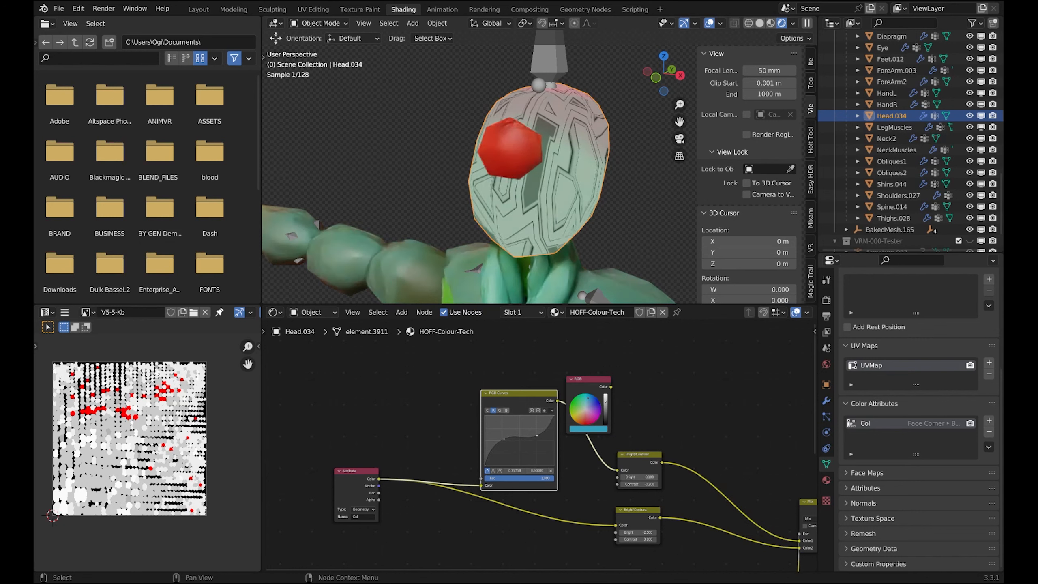
- Bend the RGB Curves node's green curve into an S shape and pull its combined curve down to darken the colours
click(499, 410)
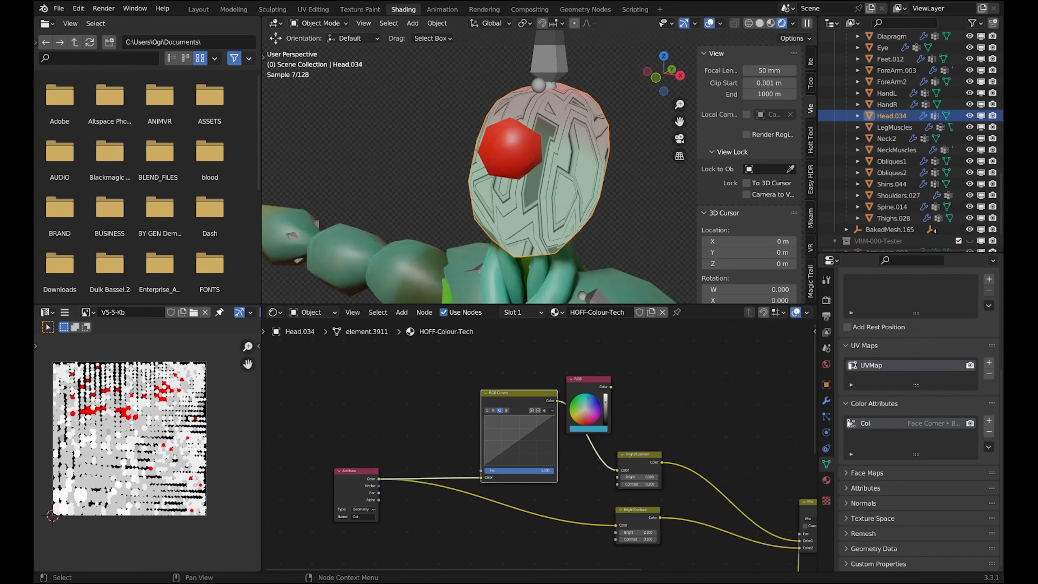
mouse_move(522, 439)
mouse_down()
mouse_move(523, 458)
mouse_move(539, 426)
mouse_move(507, 452)
mouse_up()
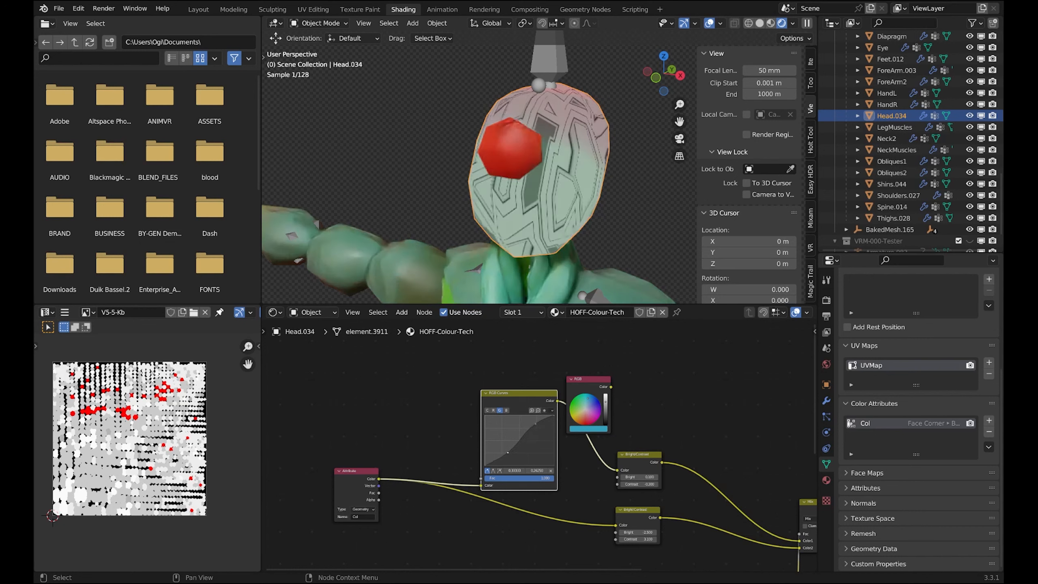
middle_drag(507, 452, 490, 445)
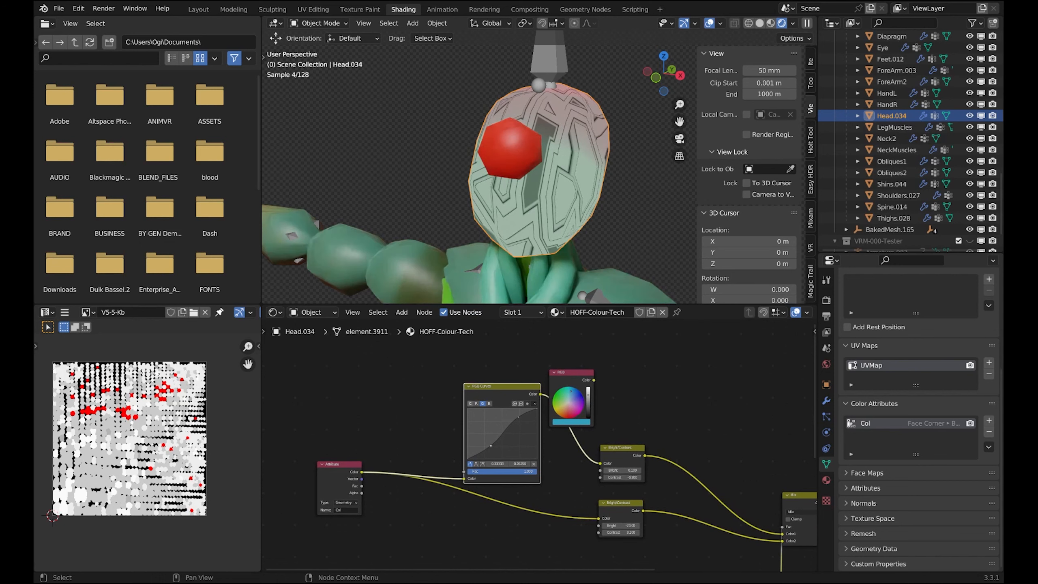
click(470, 403)
drag(489, 451, 529, 423)
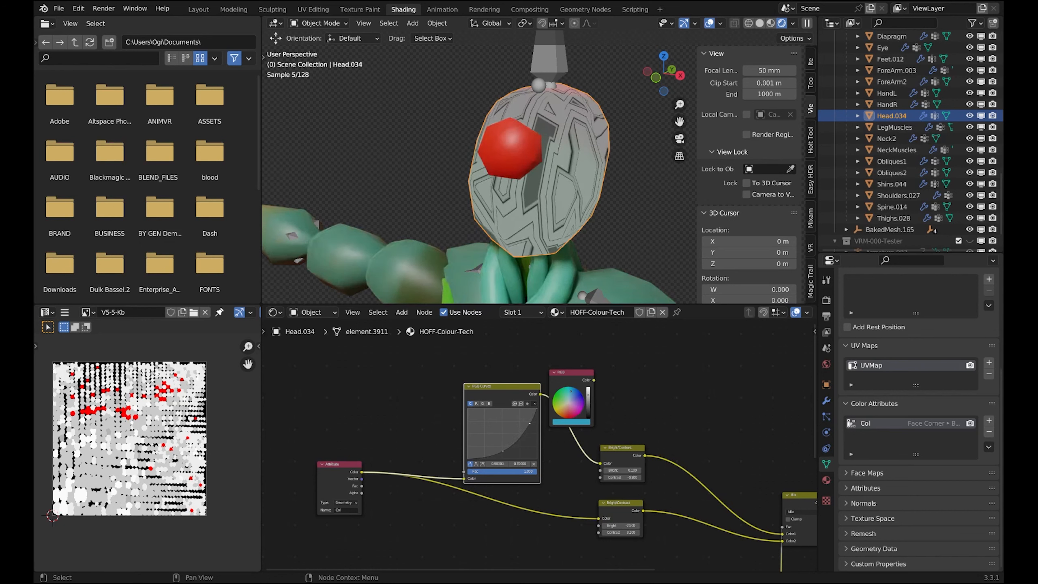
middle_drag(529, 423, 520, 406)
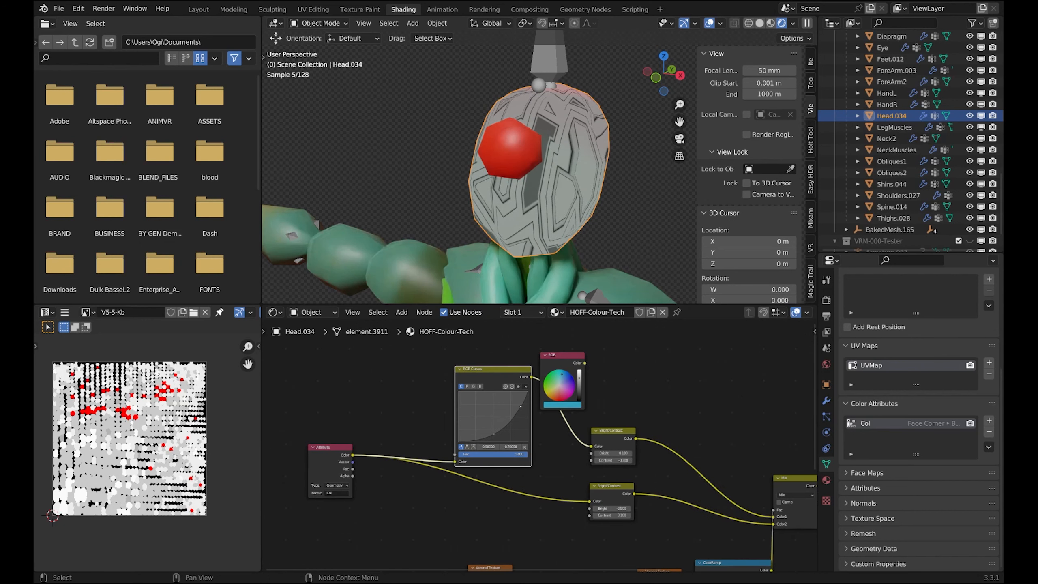
- Swap the Mix node's Color1 and Color2 inputs, raise the combined curve's lower point, and display the blue curve
drag(772, 524, 773, 516)
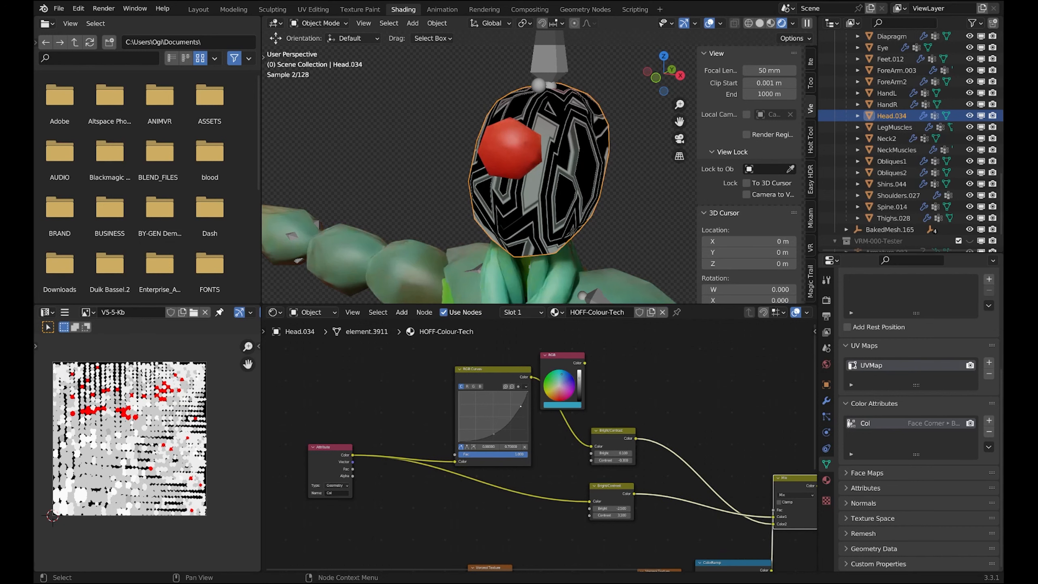
middle_drag(539, 445, 535, 453)
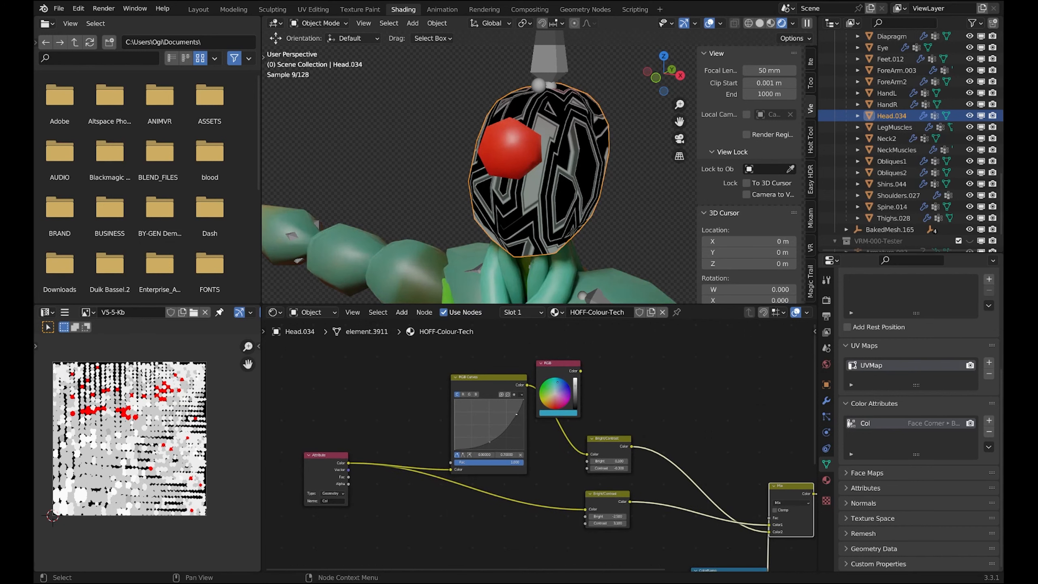
drag(490, 443, 478, 437)
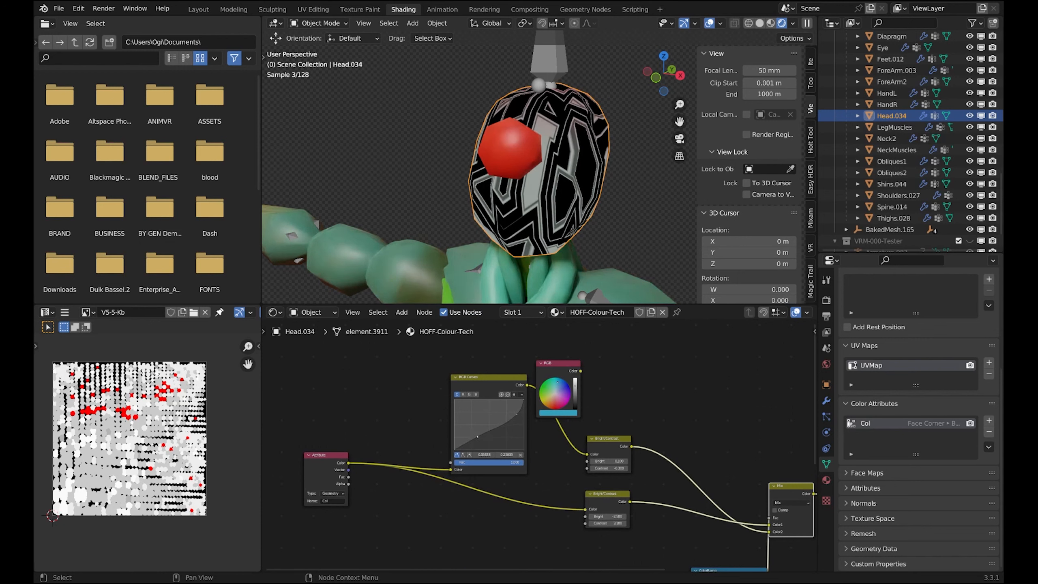
key(alt+a)
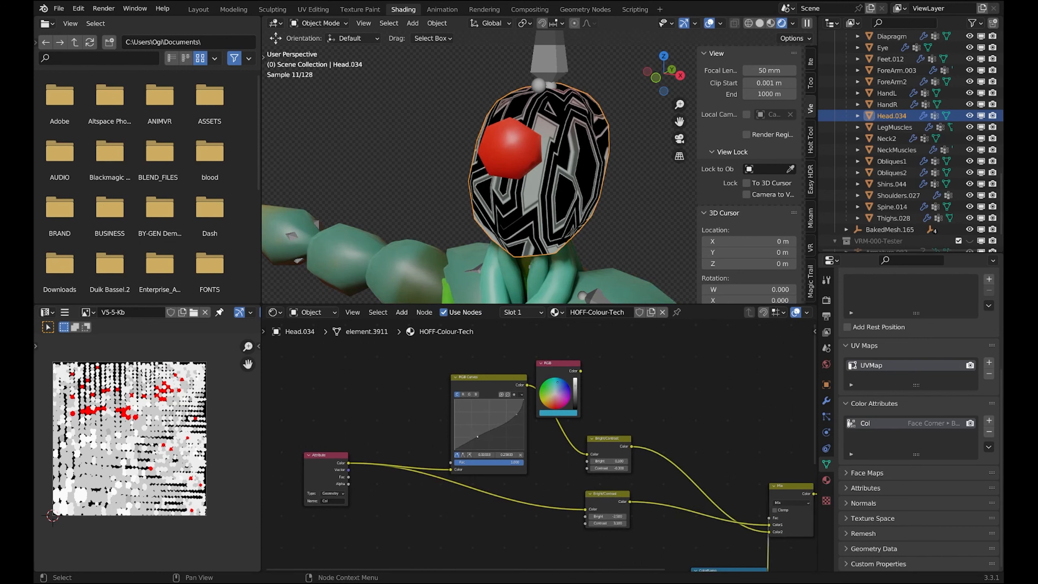
click(475, 394)
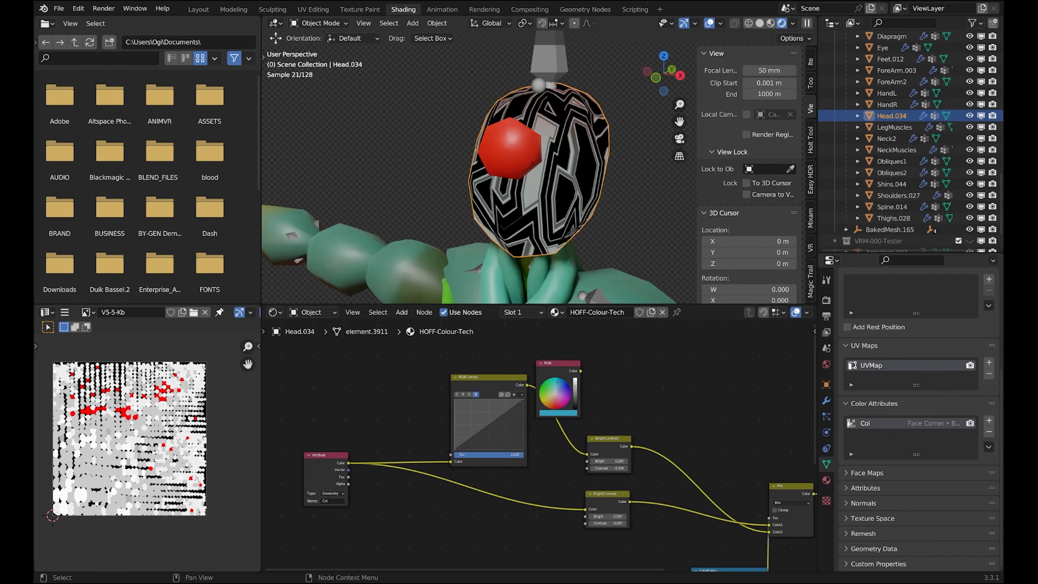
- Insert an Invert node between the second ColorRamp and the Mix node's Fac, and reduce the Invert Fac to nearly zero
middle_drag(613, 505, 525, 401)
drag(643, 467, 635, 462)
drag(703, 382, 720, 375)
click(616, 439)
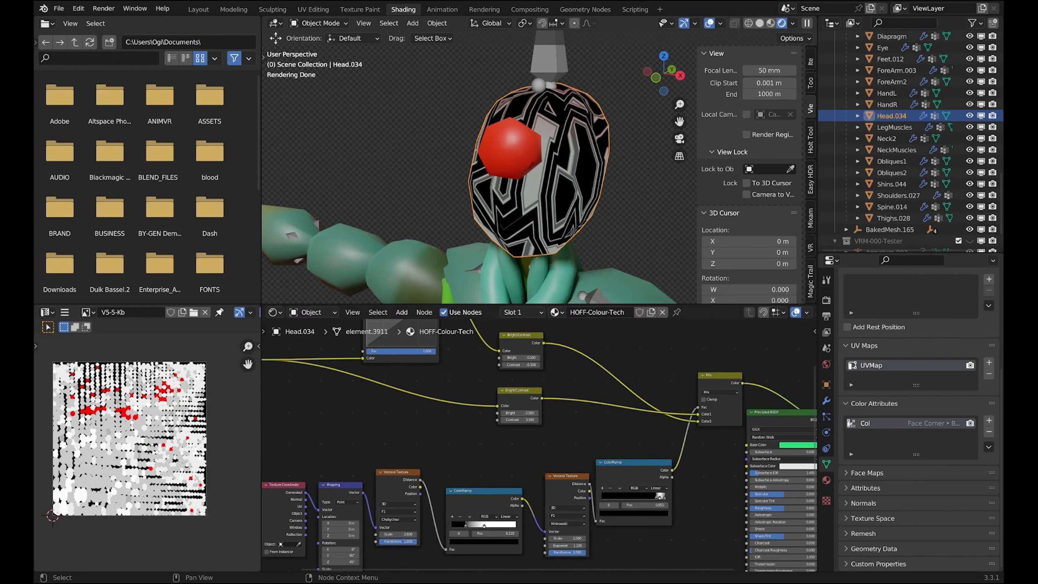
key(shift+a)
click(617, 439)
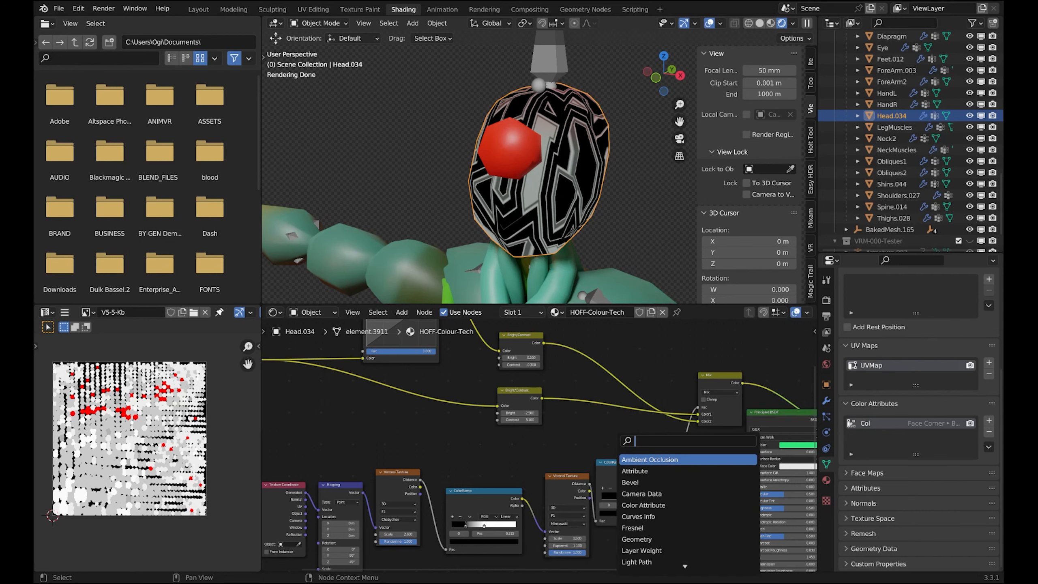
text(invert)
key(Return)
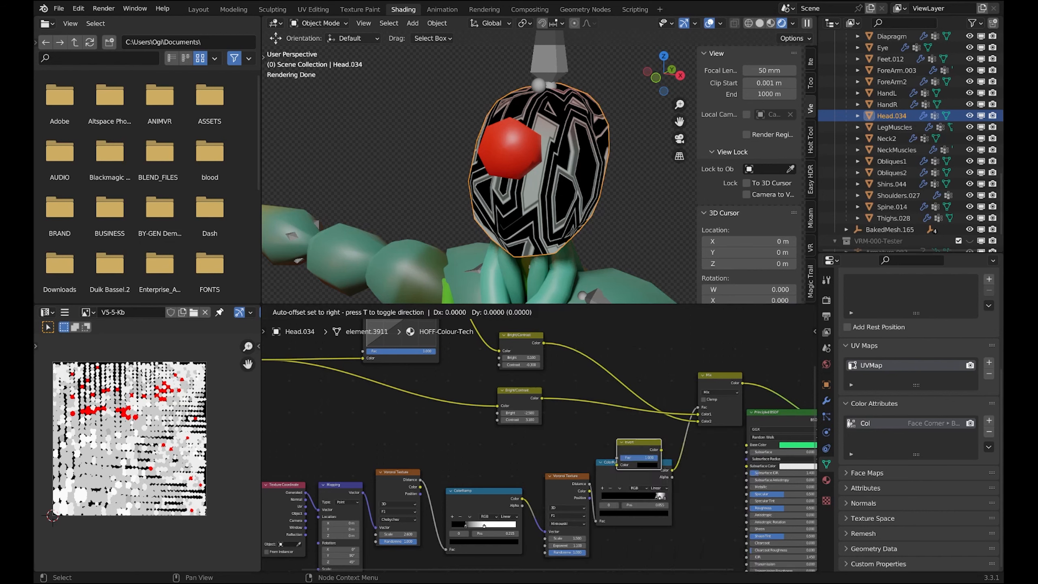
click(666, 431)
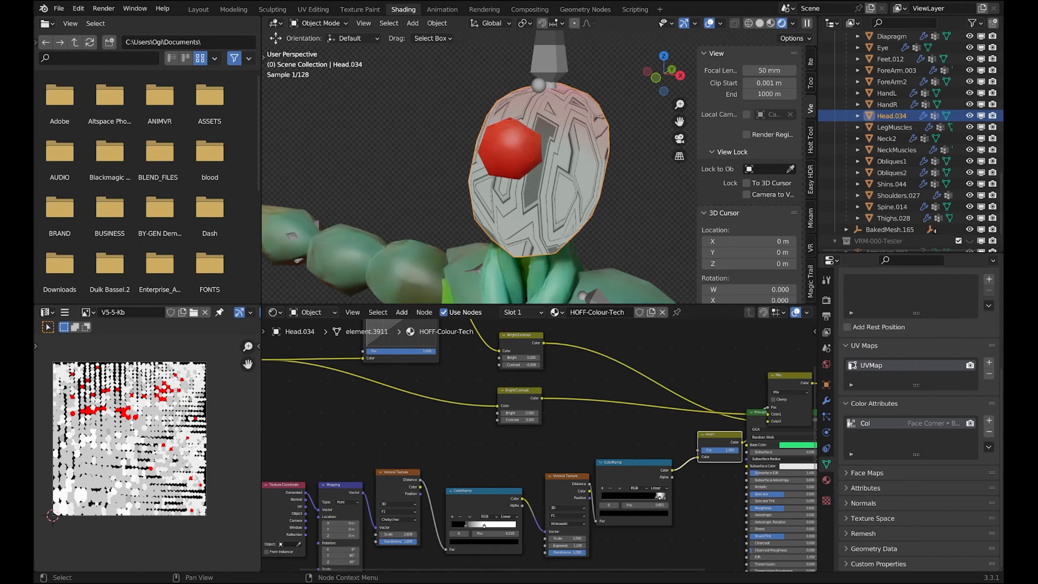
middle_drag(670, 433, 582, 458)
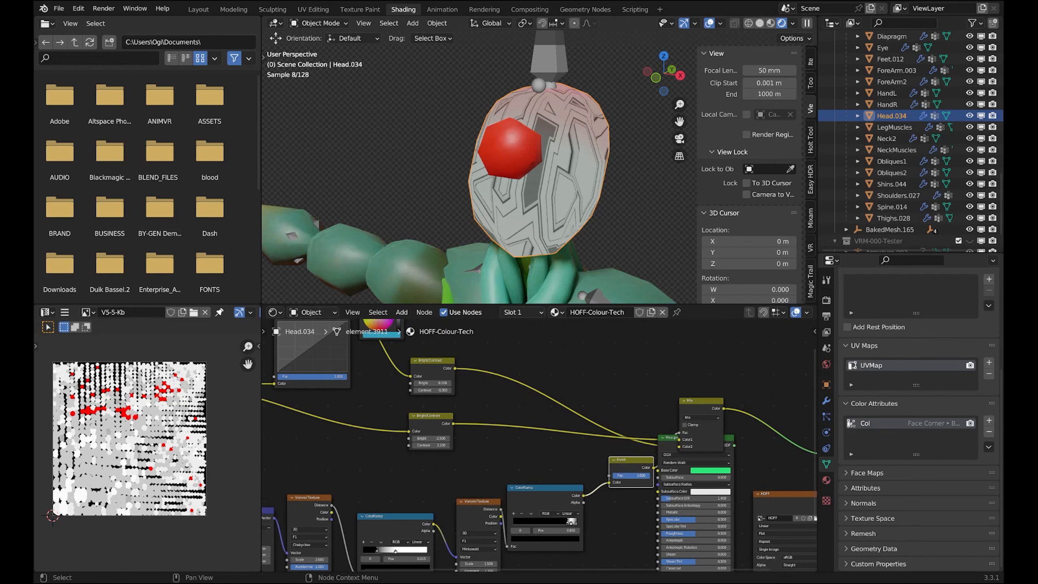
drag(647, 475, 613, 476)
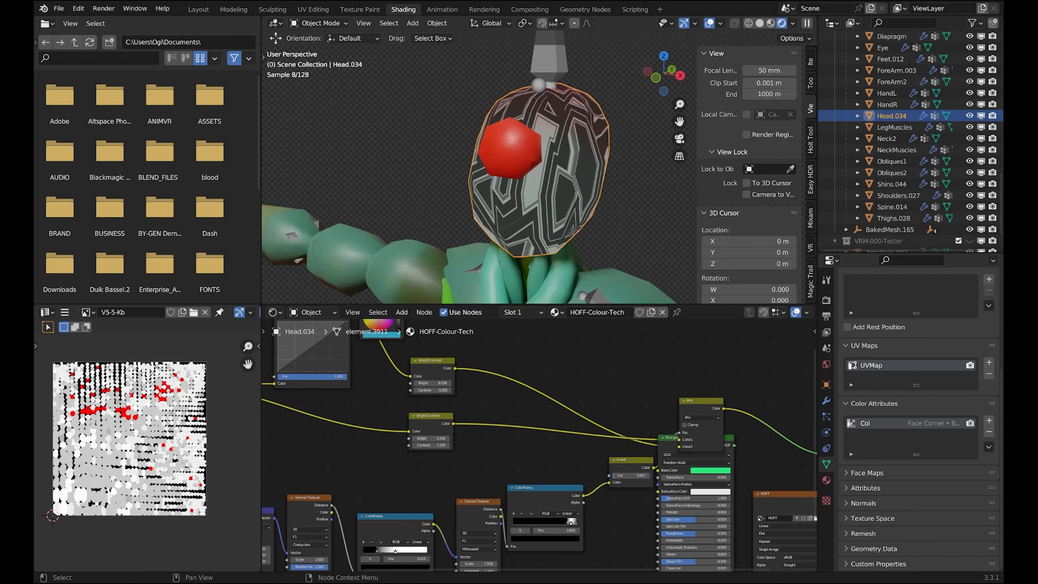
- Set the lower Bright/Contrast node to Bright -1 and Contrast 1, and raise the upper Bright/Contrast node's Contrast
click(431, 438)
text(-1)
key(Return)
click(431, 445)
text(1)
key(Return)
mouse_move(432, 390)
mouse_down()
mouse_move(459, 390)
mouse_move(450, 390)
mouse_up()
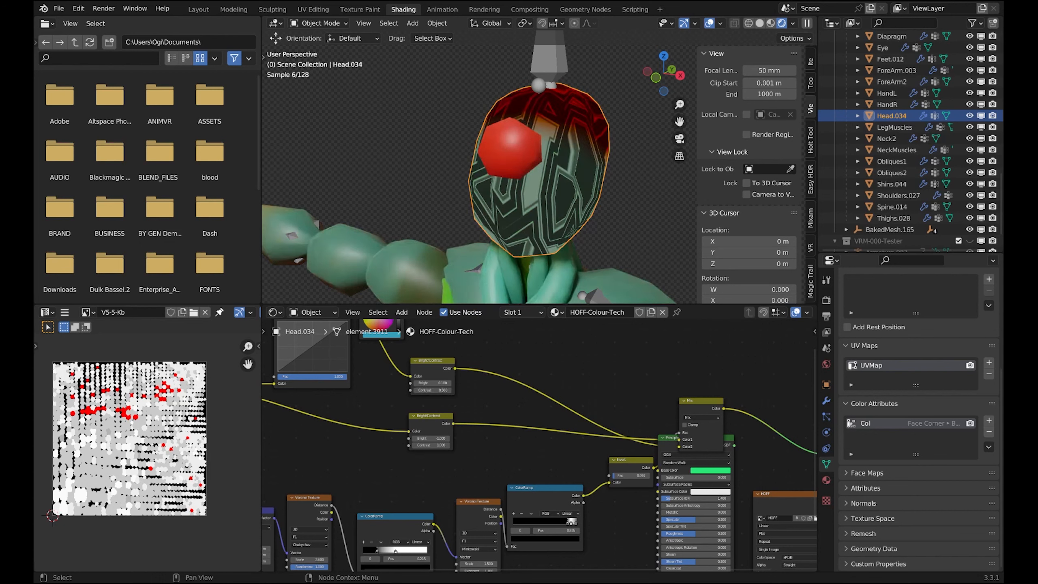
scroll(539, 433, down, 2)
scroll(539, 184, down, 2)
middle_drag(519, 184, 551, 184)
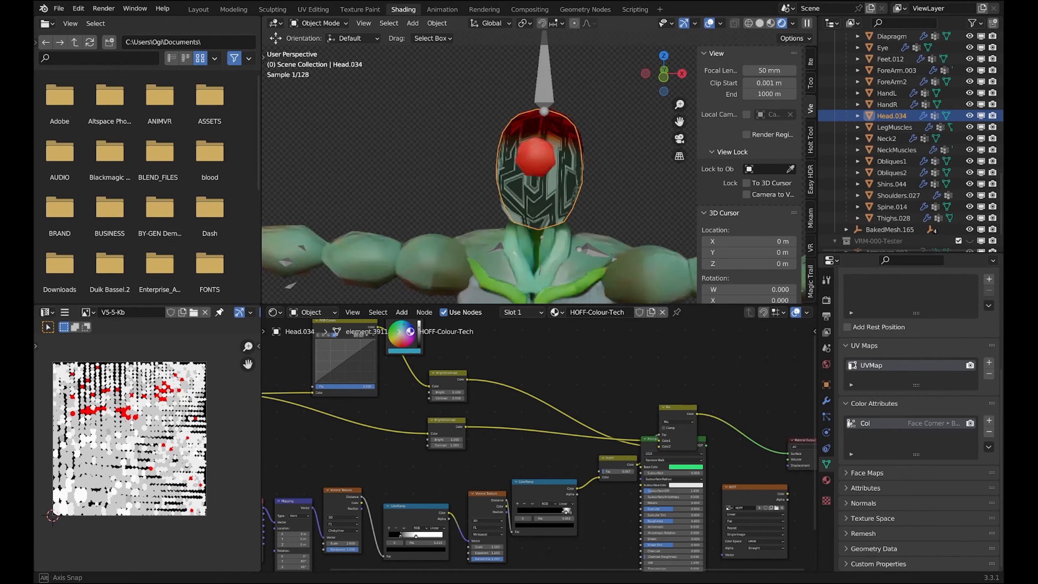
- Link the head's HOFF-Colour-Tech material to the diaphragm, obliques, chest lattice, shoulders and back
scroll(539, 184, down, 2)
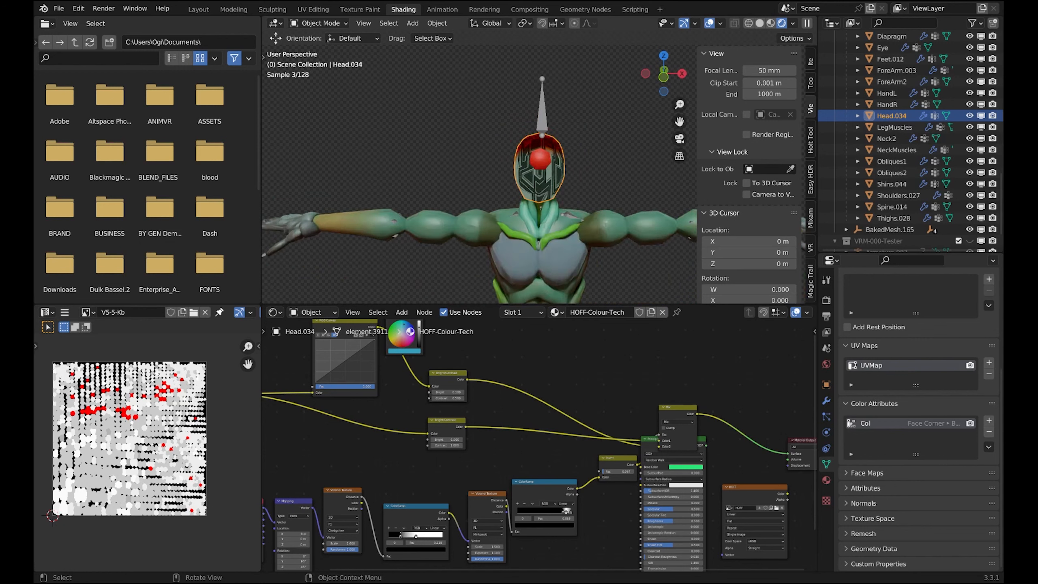
middle_drag(531, 196, 509, 182)
scroll(517, 190, down, 1)
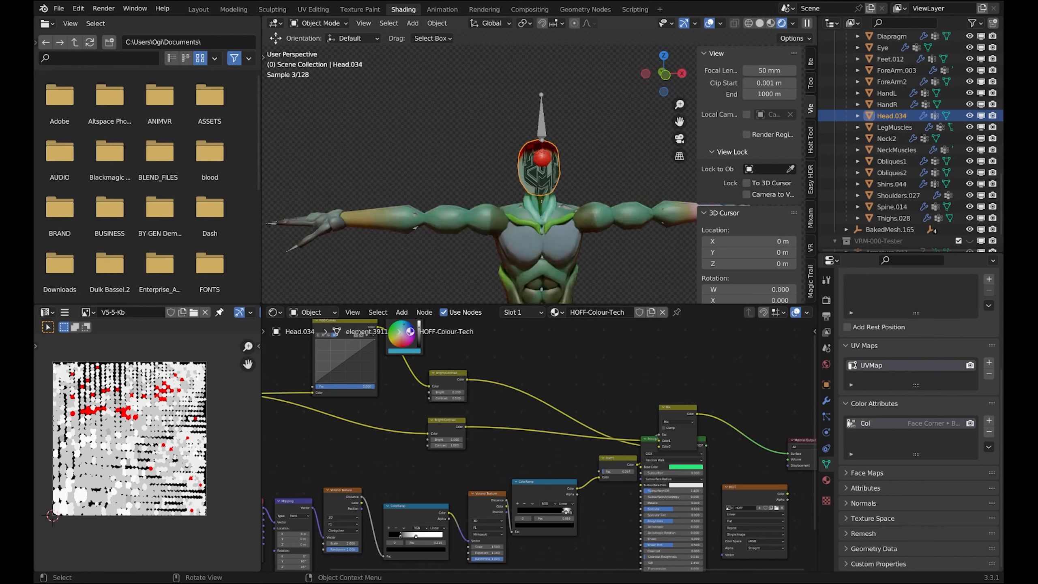
shift+middle_drag(539, 212, 510, 156)
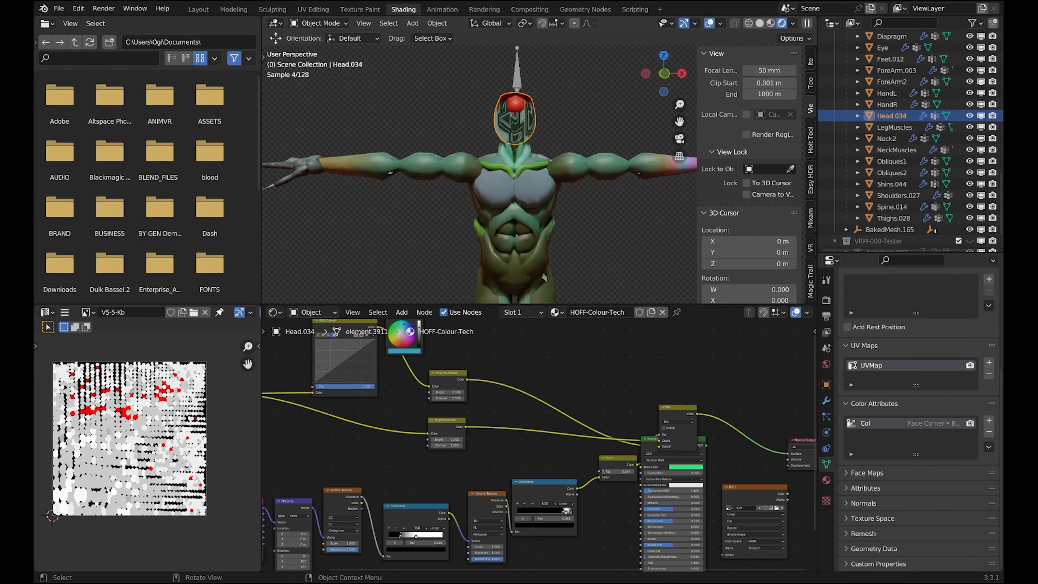
click(499, 186)
shift+click(543, 278)
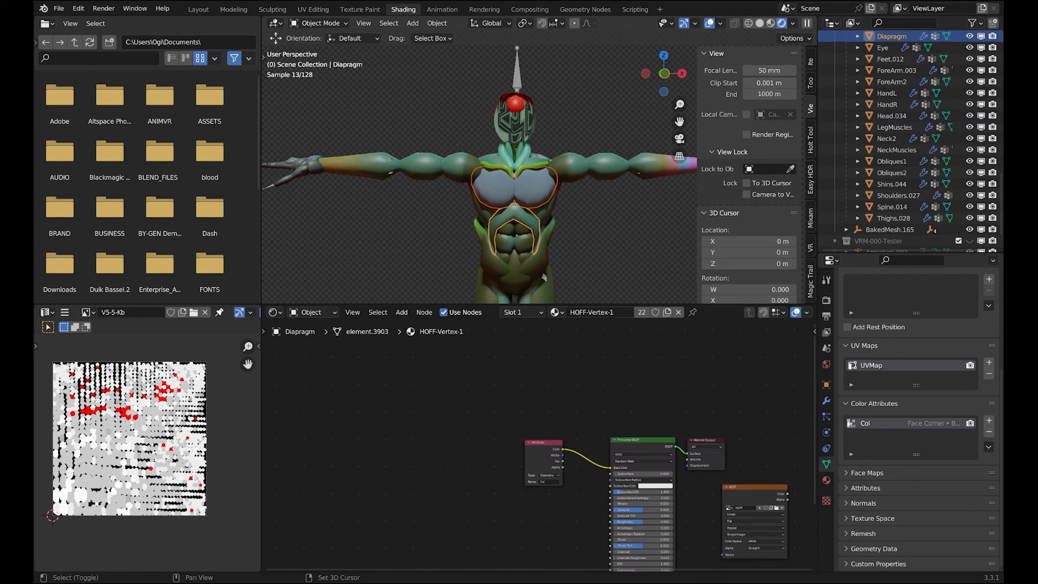
shift+click(543, 278)
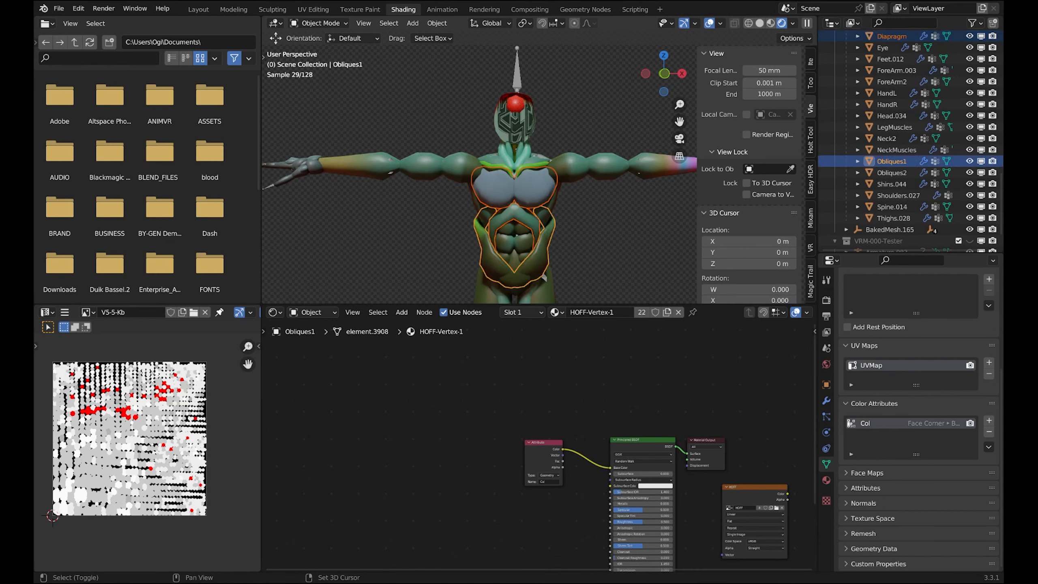
shift+click(543, 277)
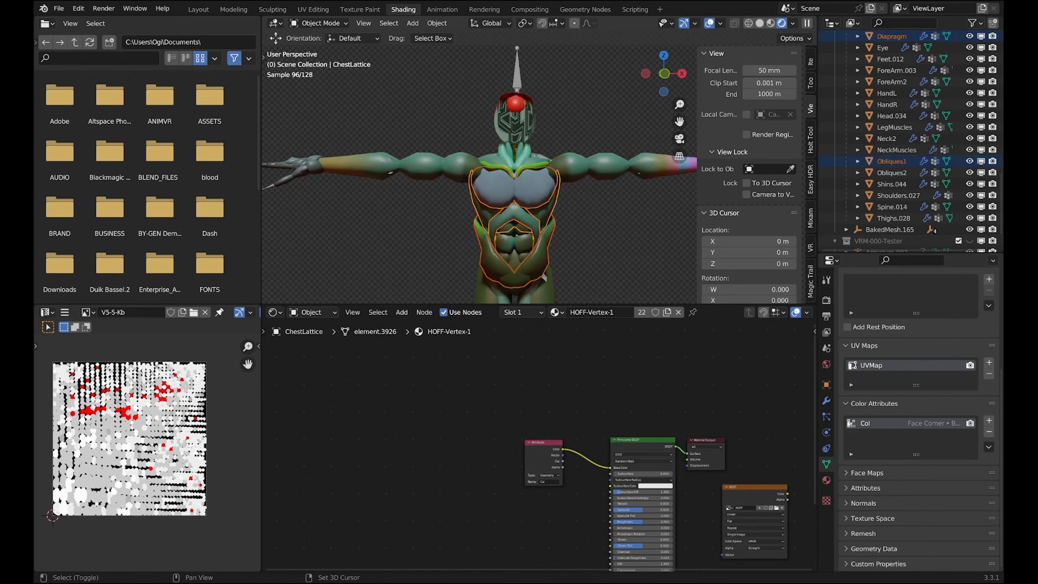
shift+click(543, 278)
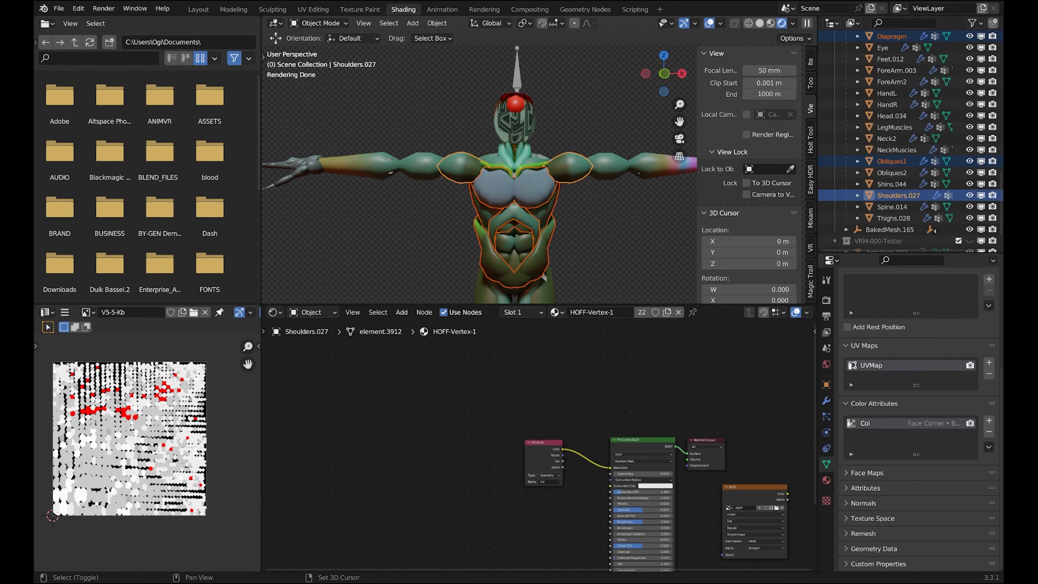
shift+click(543, 277)
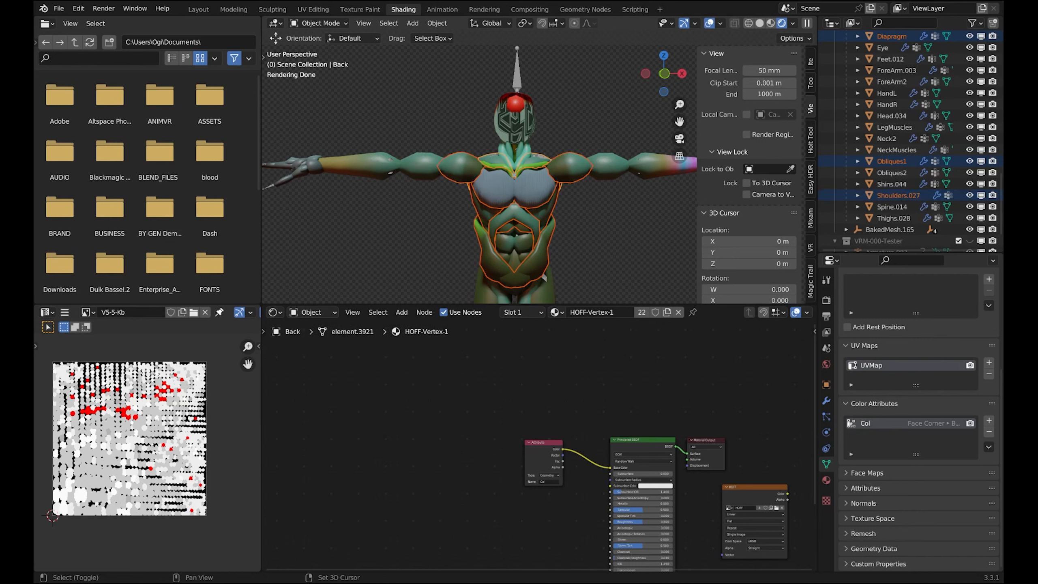
shift+click(515, 118)
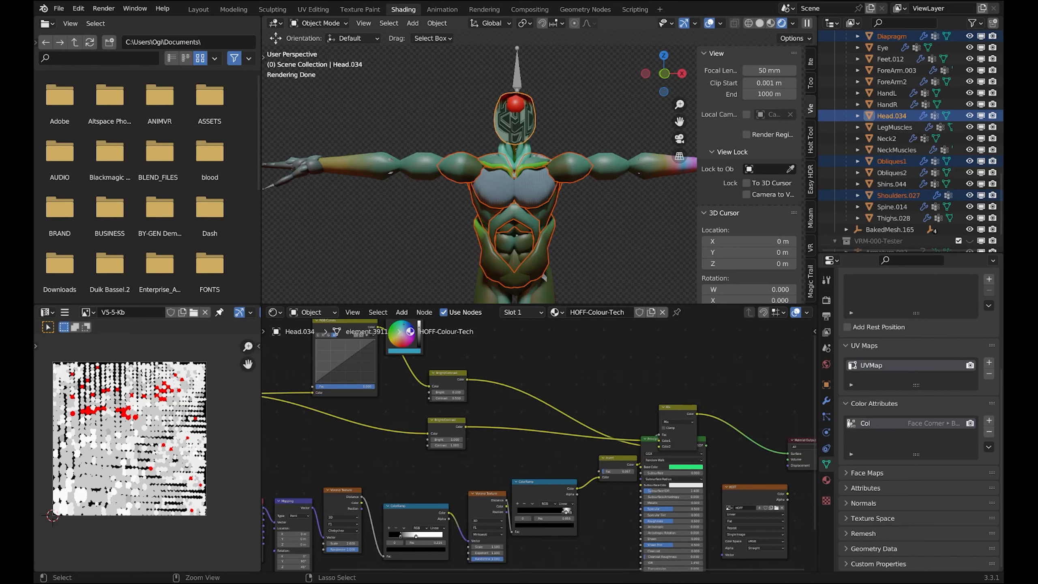
key(ctrl+l)
click(490, 163)
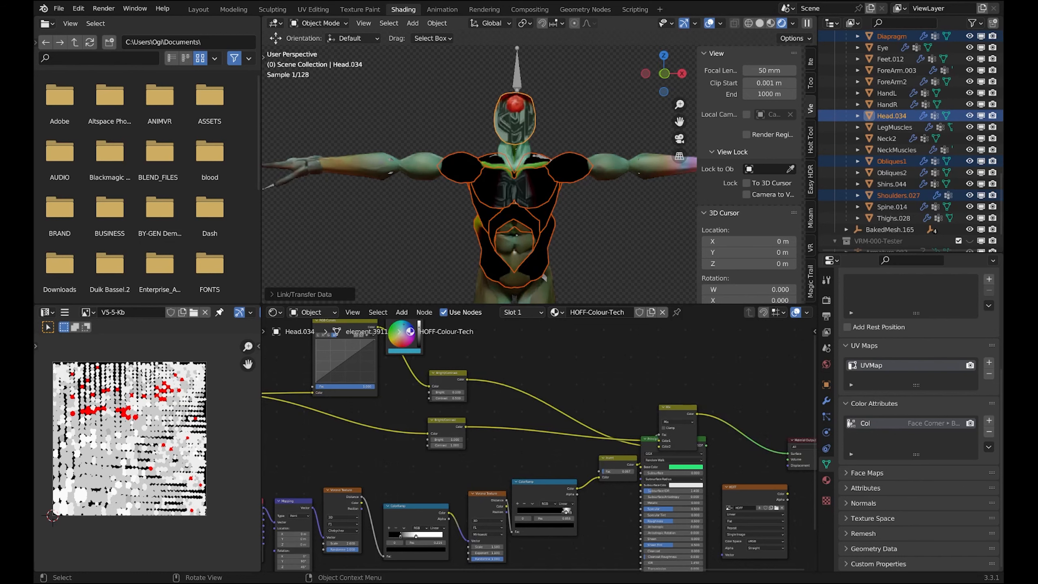
- Raise the Invert node's Fac slightly and reduce the upper Bright/Contrast node's Contrast, with the combined RGB curve displayed
middle_drag(412, 118, 277, 118)
middle_drag(482, 163, 613, 166)
middle_drag(531, 393, 609, 415)
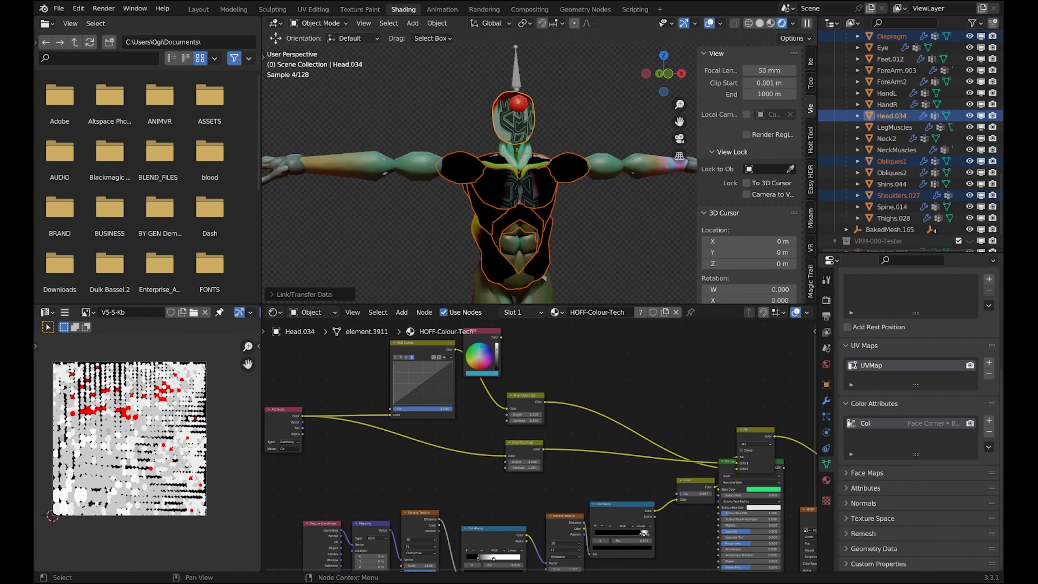
drag(692, 493, 710, 493)
middle_drag(514, 448, 556, 492)
scroll(539, 449, up, 2)
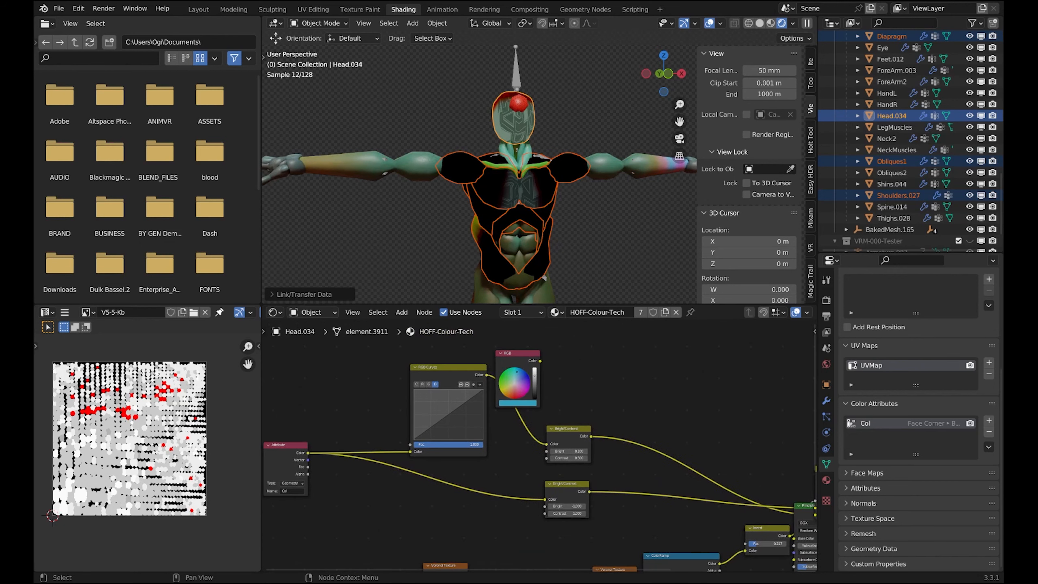
click(416, 384)
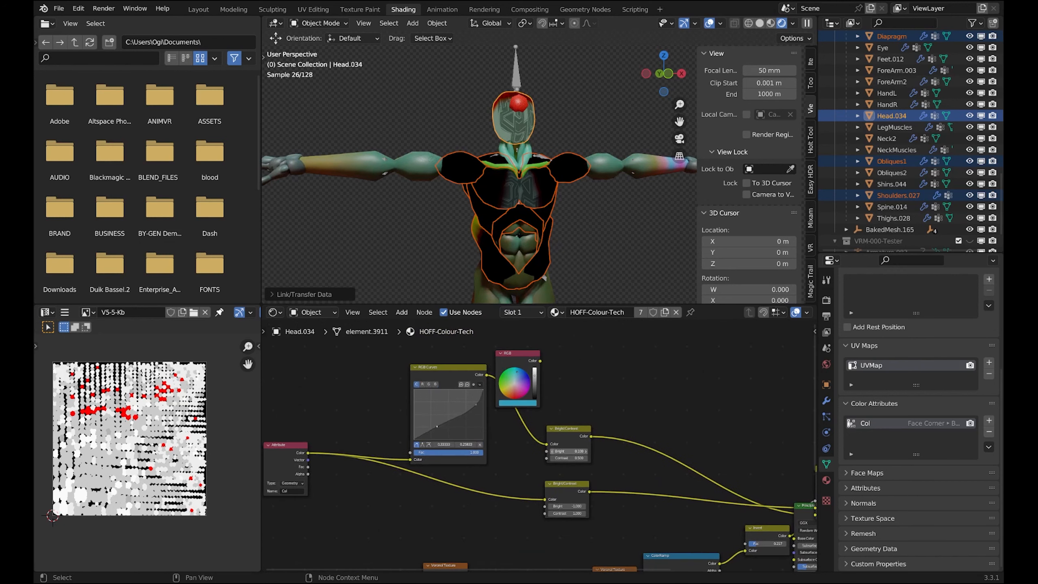
mouse_move(569, 458)
mouse_down()
mouse_move(539, 458)
mouse_move(564, 458)
mouse_up()
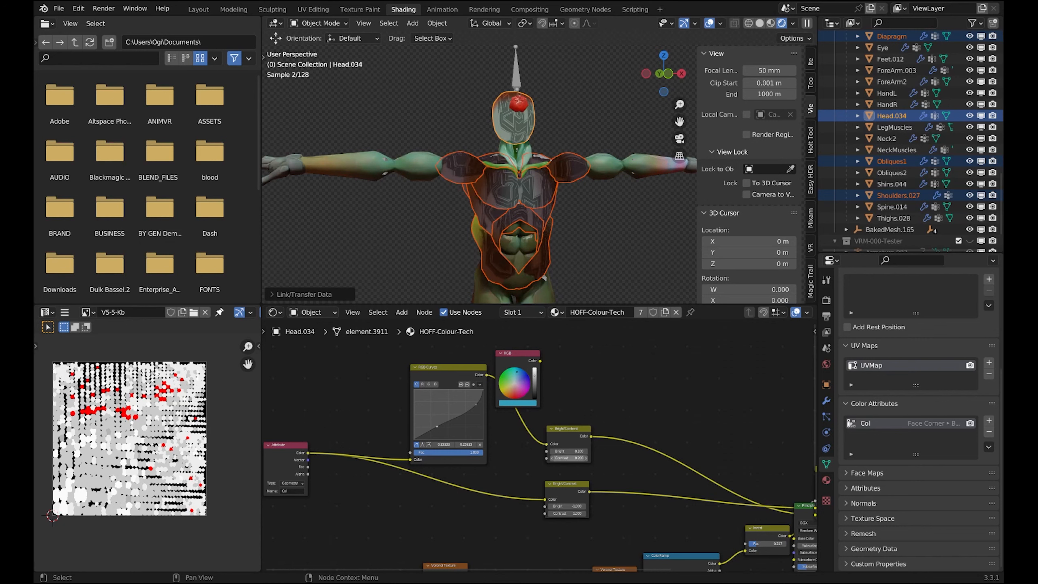
- Try several Contrast and Bright values on the lower Bright/Contrast node, including a Bright of -0.2
drag(567, 513, 551, 513)
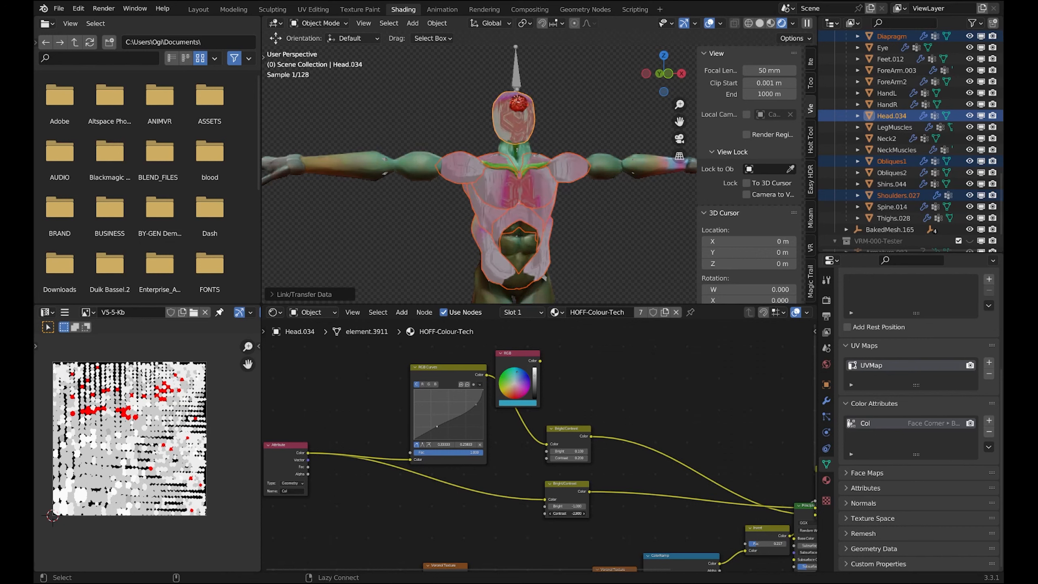
ctrl+scroll(566, 513, up, 6)
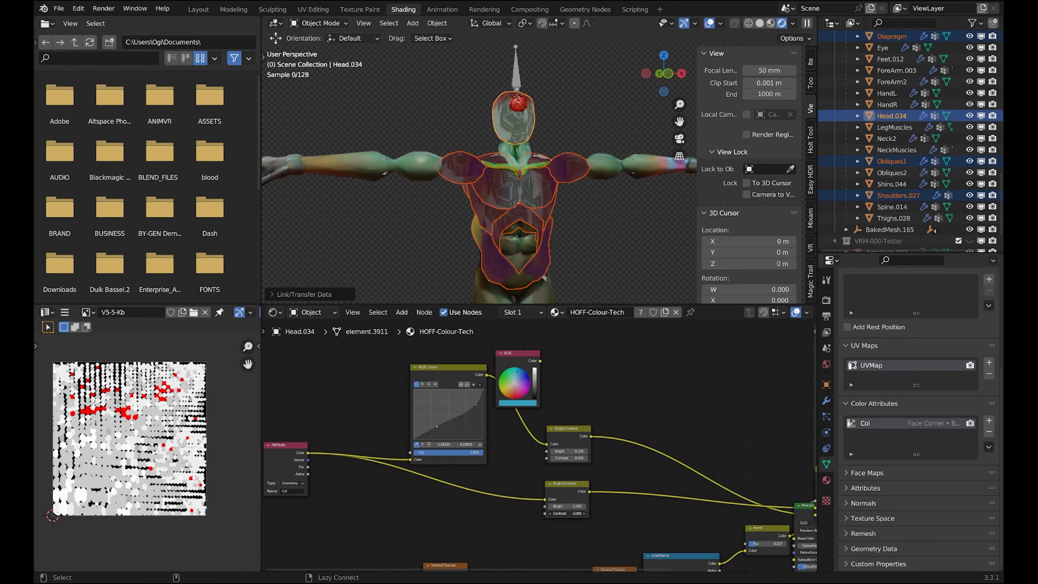
drag(566, 513, 564, 513)
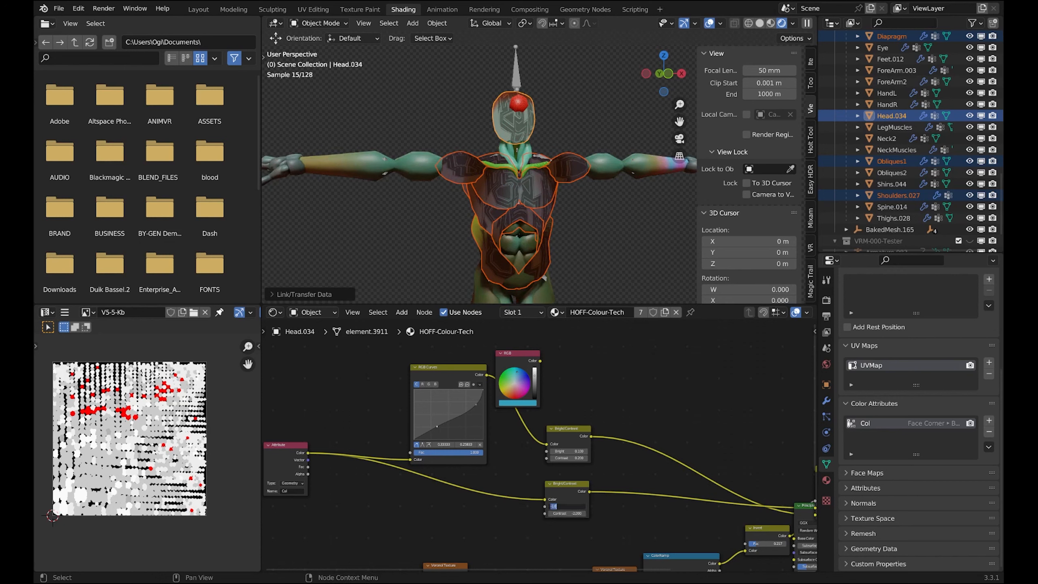
key(Return)
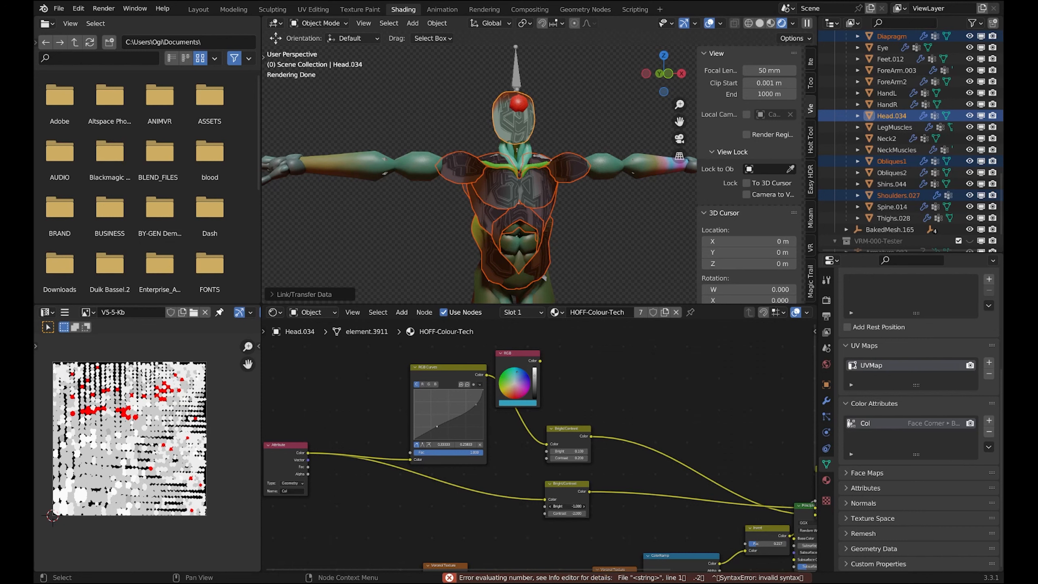
mouse_move(567, 506)
mouse_down()
mouse_move(559, 505)
mouse_move(580, 505)
mouse_up()
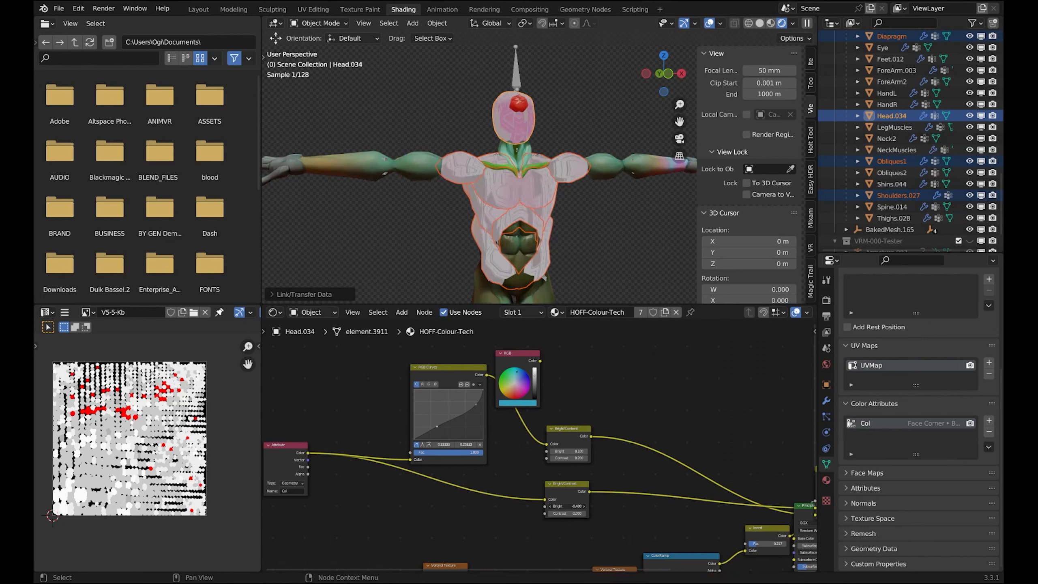
click(567, 505)
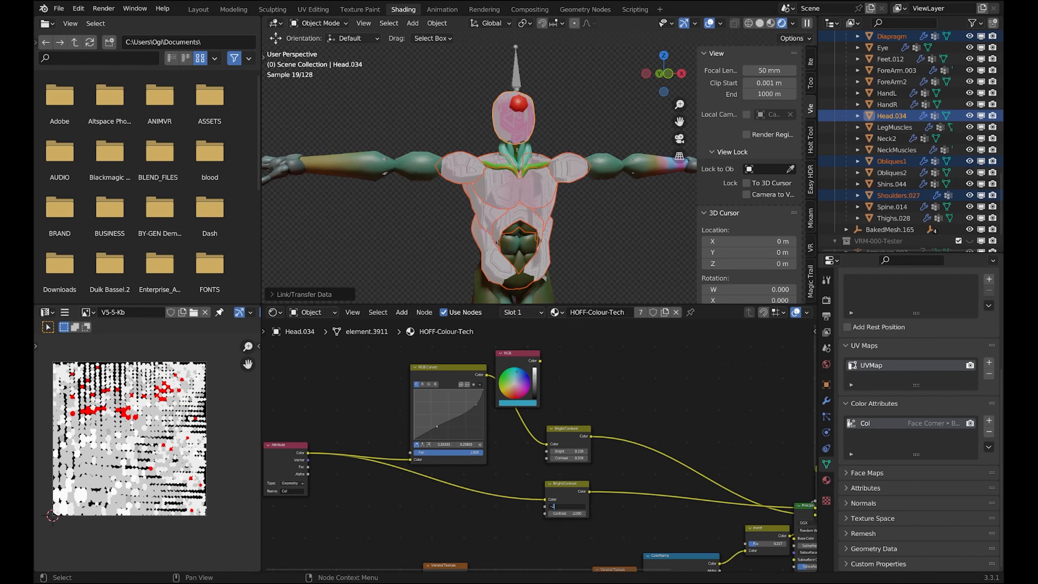
text(-0.2)
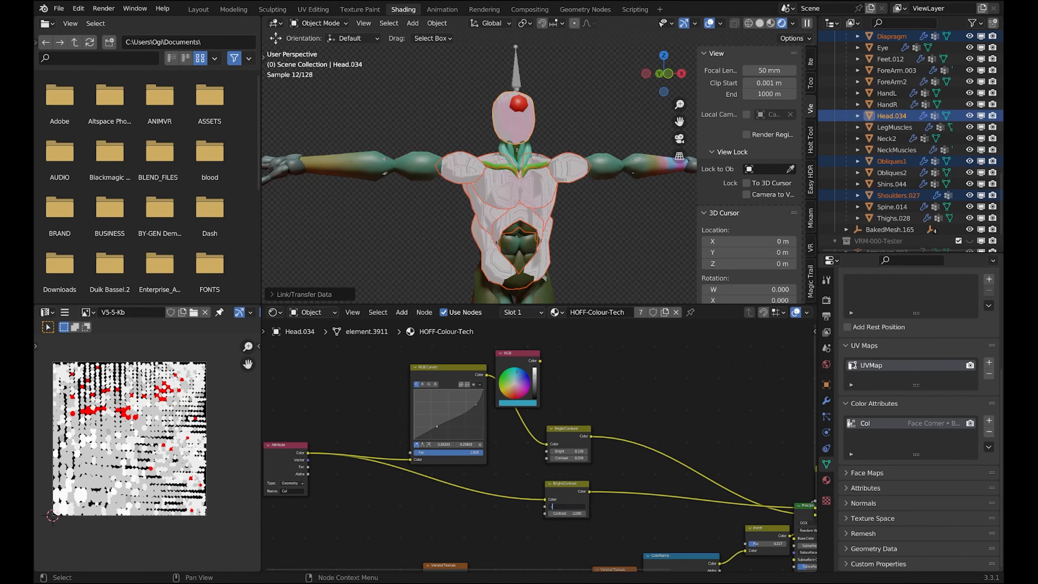
key(Return)
- Set the lower Bright/Contrast node's Bright to -0.5 and reduce its Contrast until the torso's panel pattern is dark
click(567, 506)
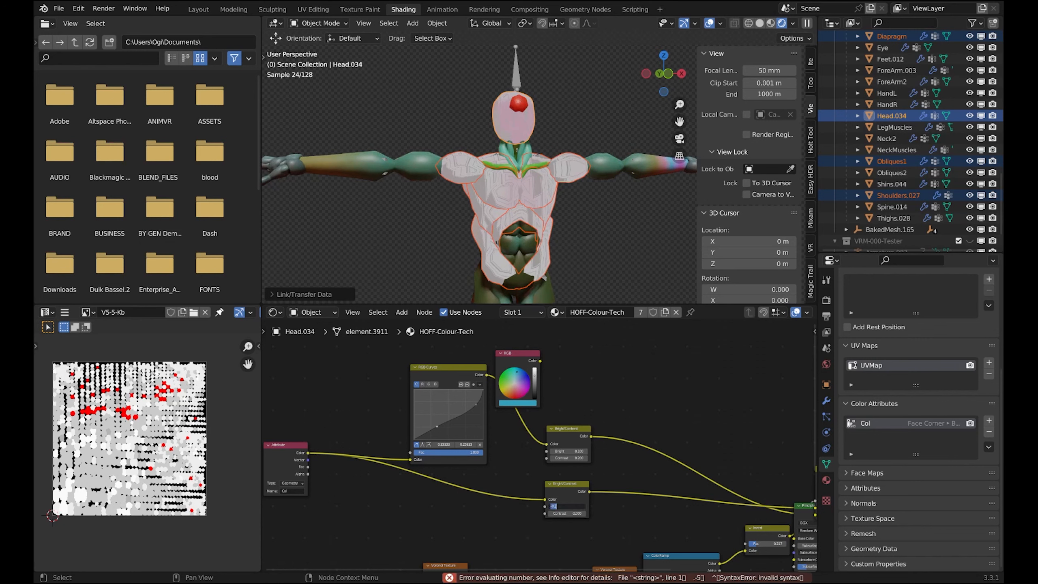
text(-0.5)
key(Return)
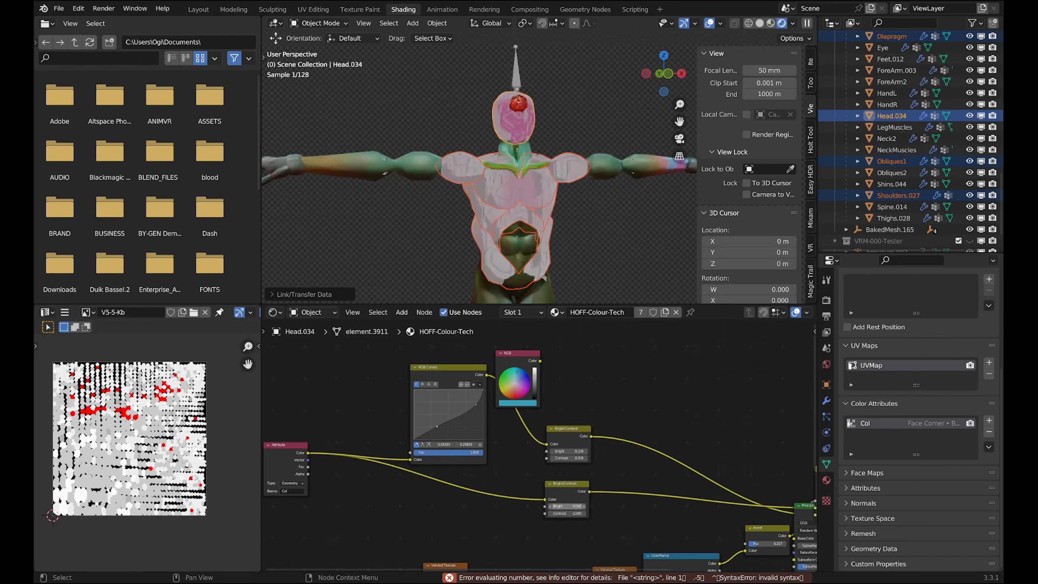
click(567, 513)
text(-.6)
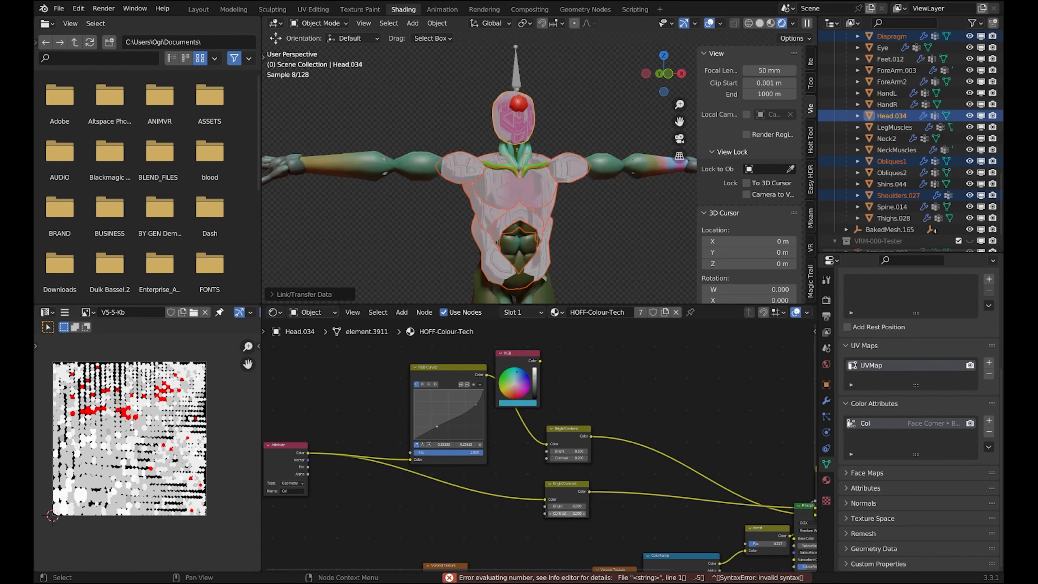
key(Return)
drag(567, 513, 563, 513)
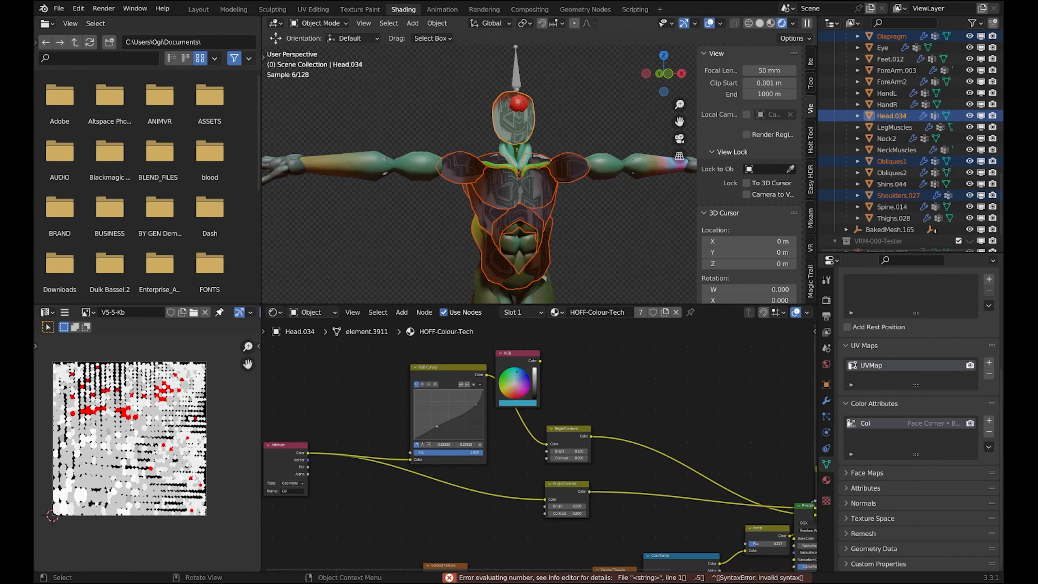
- Link the chest's HOFF-Colour-Tech material to the abs and crotch pieces, and clear the selection
click(613, 238)
middle_drag(613, 237, 578, 231)
scroll(578, 231, down, 2)
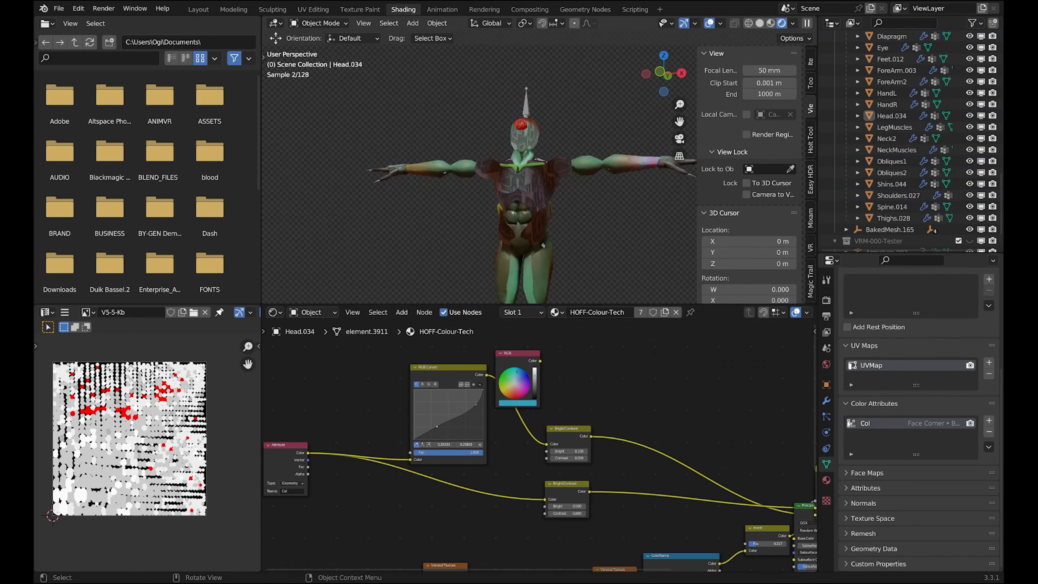
scroll(479, 180, up, 3)
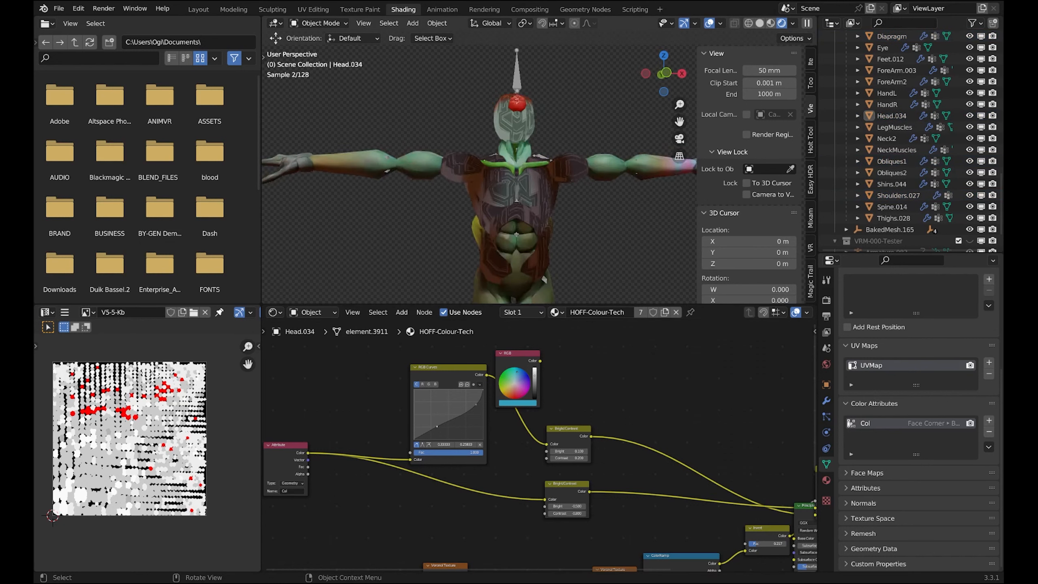
click(543, 279)
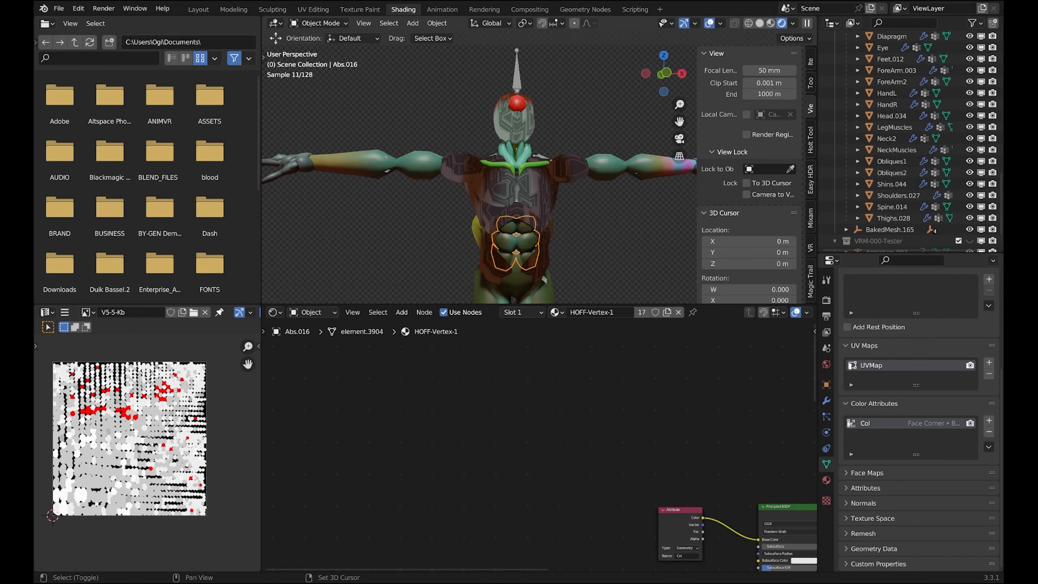
click(543, 279)
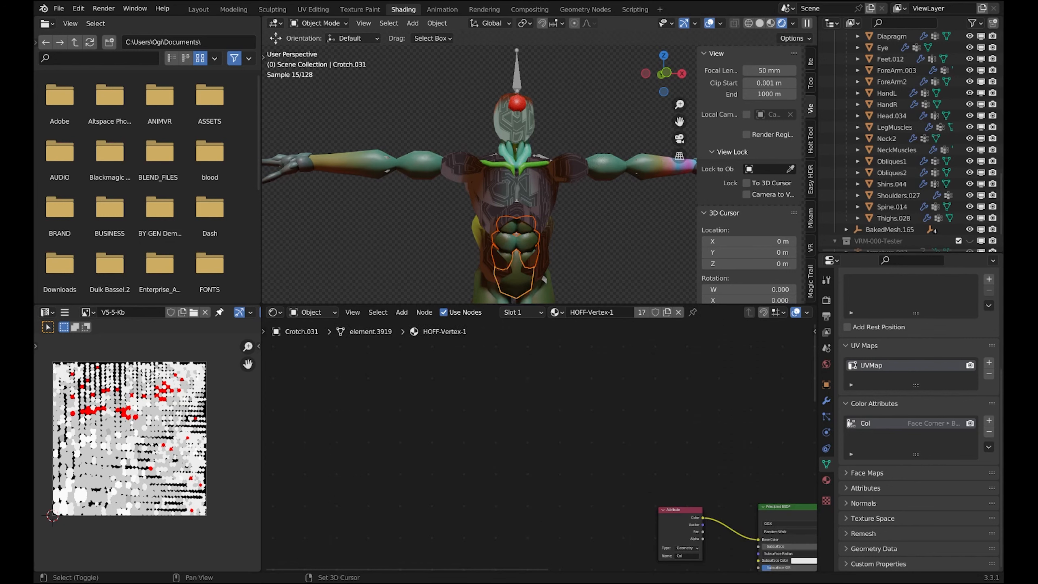
shift+click(508, 190)
key(ctrl+l)
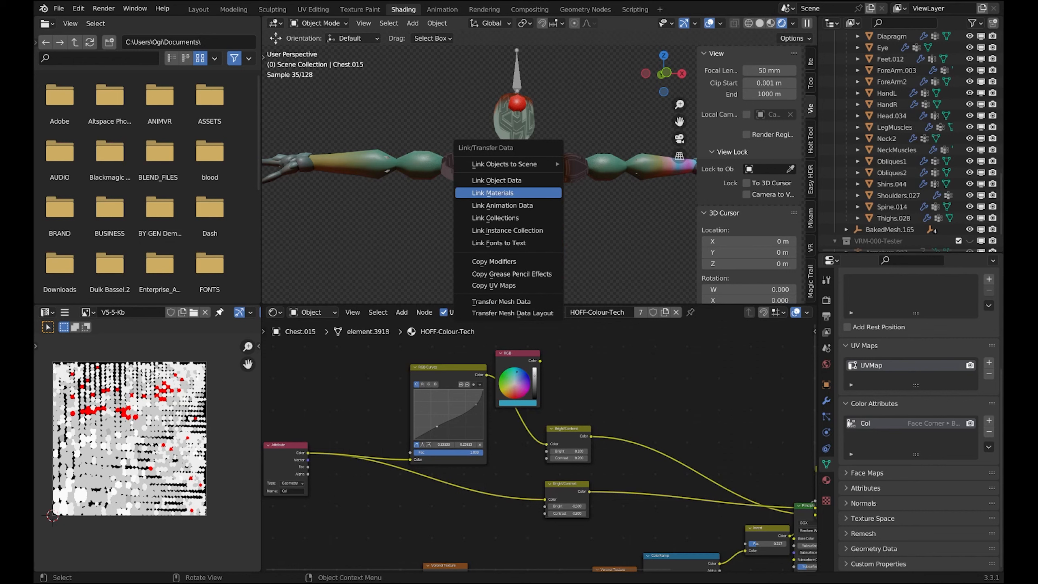
click(509, 192)
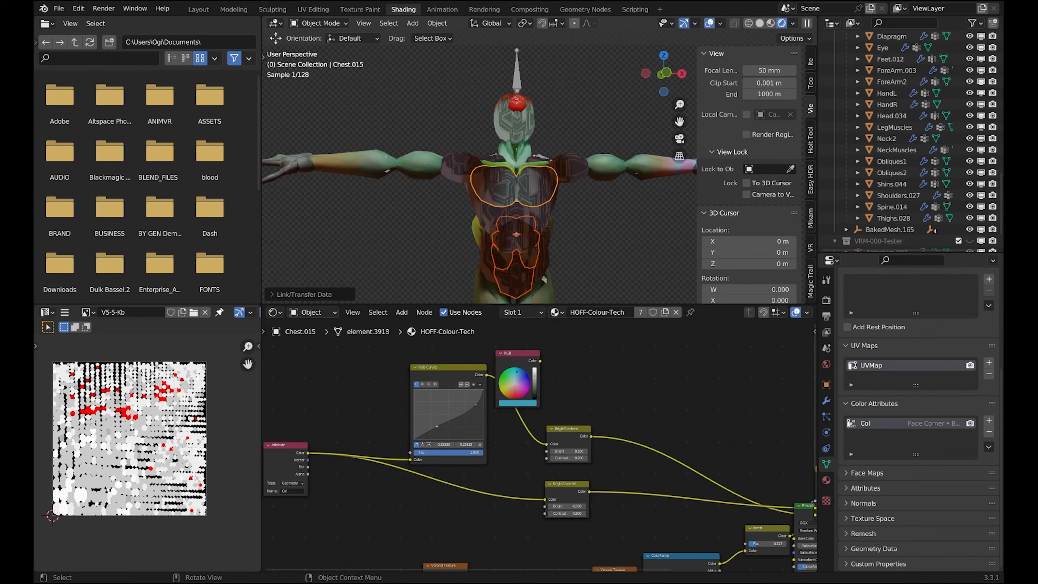
click(603, 223)
scroll(603, 223, down, 2)
middle_drag(604, 223, 568, 217)
scroll(599, 245, down, 2)
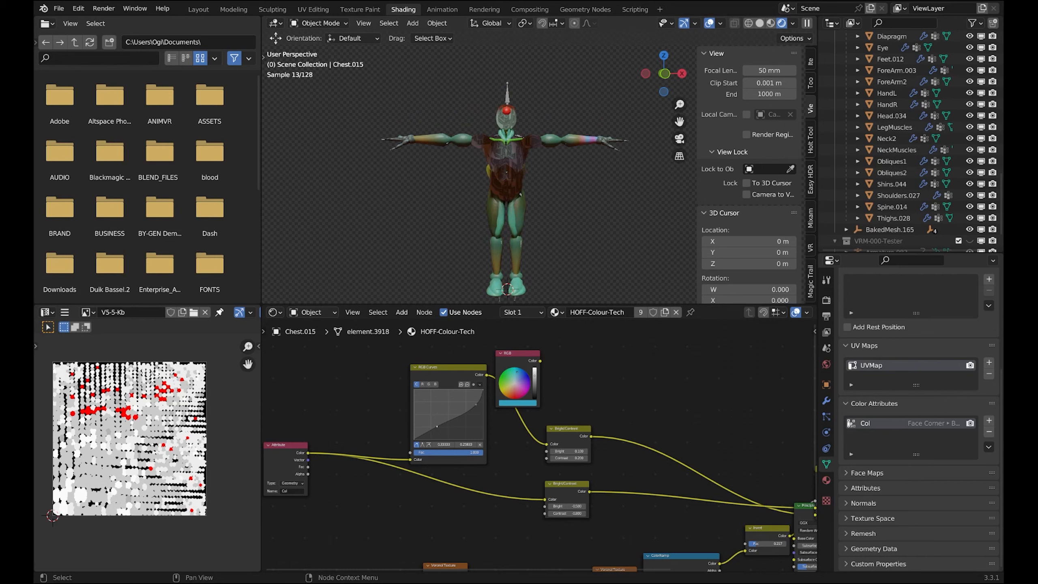
- Tidy the node layout by moving the Mix node clear of the Principled BSDF and the Invert and second ColorRamp nodes closer to it
middle_drag(637, 460, 416, 411)
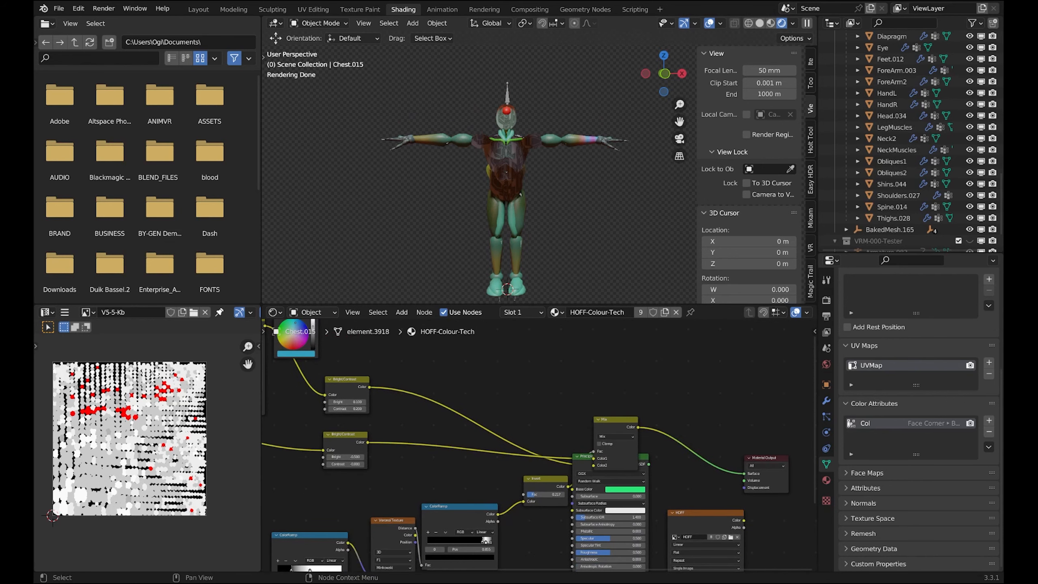
drag(614, 420, 546, 393)
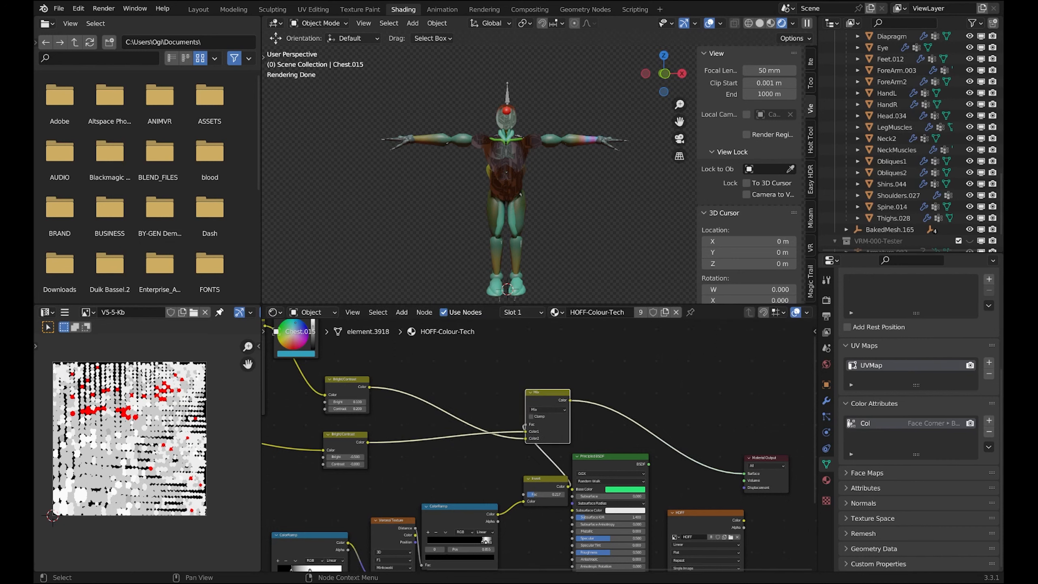
middle_drag(546, 393, 510, 369)
drag(511, 454, 464, 437)
drag(429, 482, 428, 480)
scroll(428, 479, down, 3)
scroll(429, 480, down, 1)
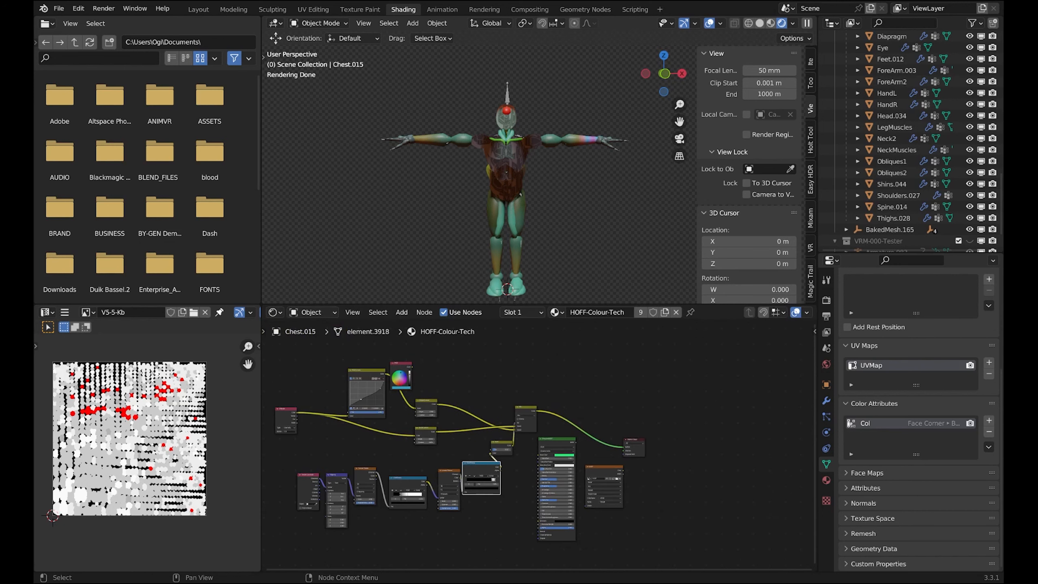
- Shift the Voronoi pattern node chain slightly away from the Invert node so the second ColorRamp no longer overlaps it
drag(497, 536, 268, 457)
drag(501, 441, 490, 441)
scroll(491, 441, up, 6)
- Feed the Mix colour into the Principled BSDF's Base Color, connect the shader to the Material Output, and space out the neighbouring nodes
click(518, 384)
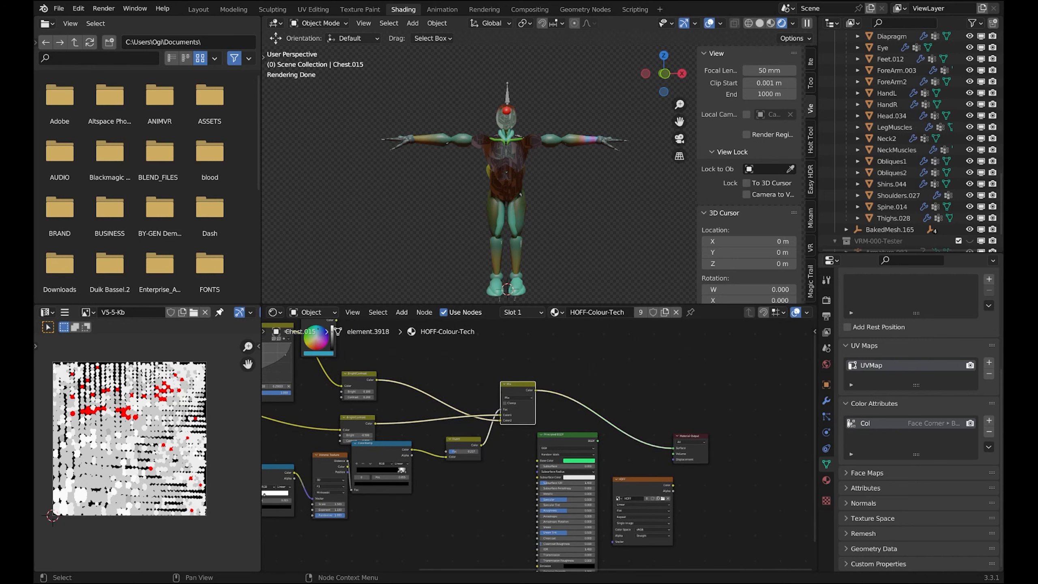
drag(535, 390, 537, 461)
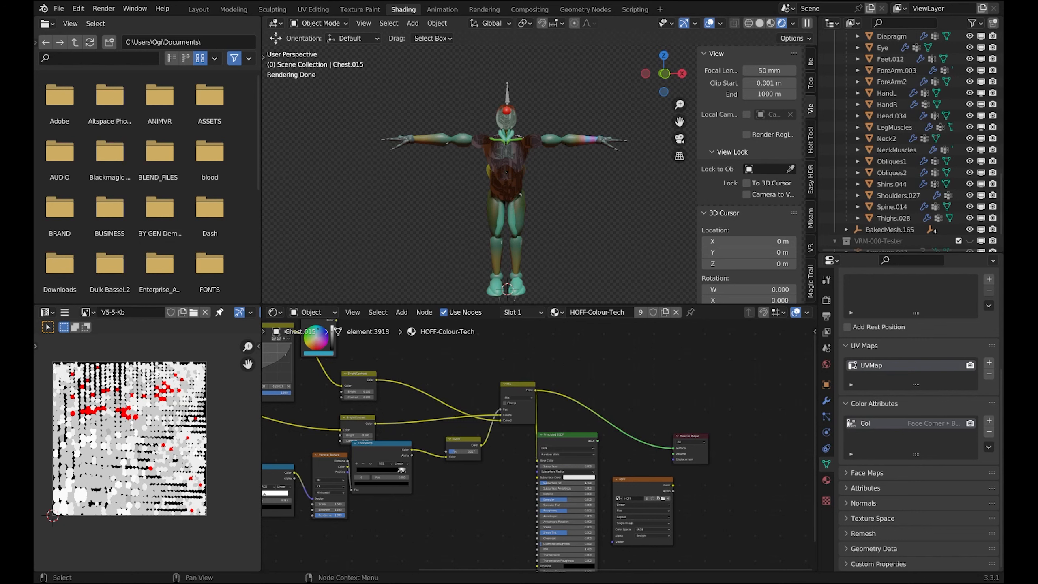
click(569, 434)
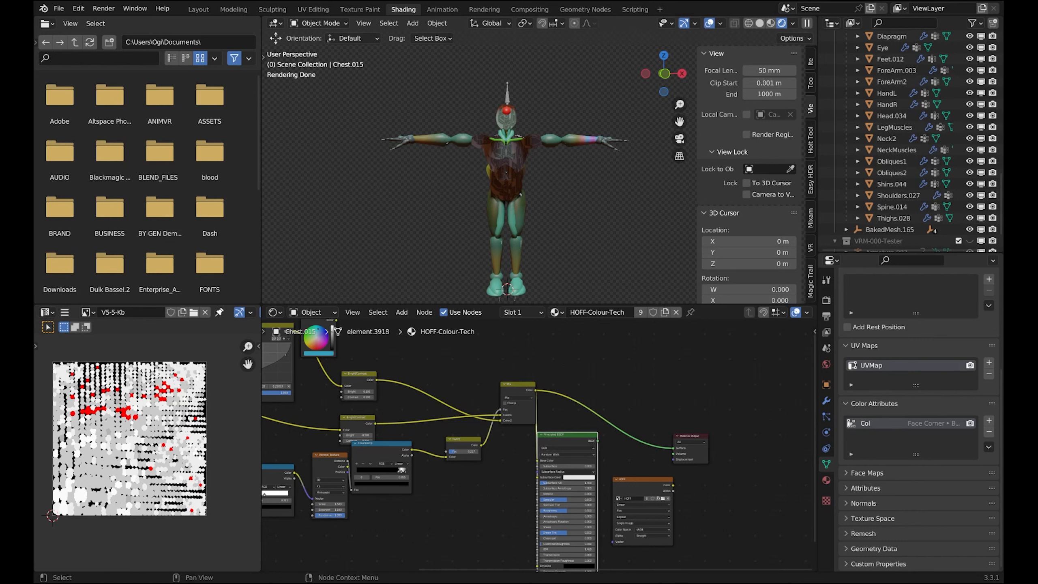
ctrl+shift+click(569, 435)
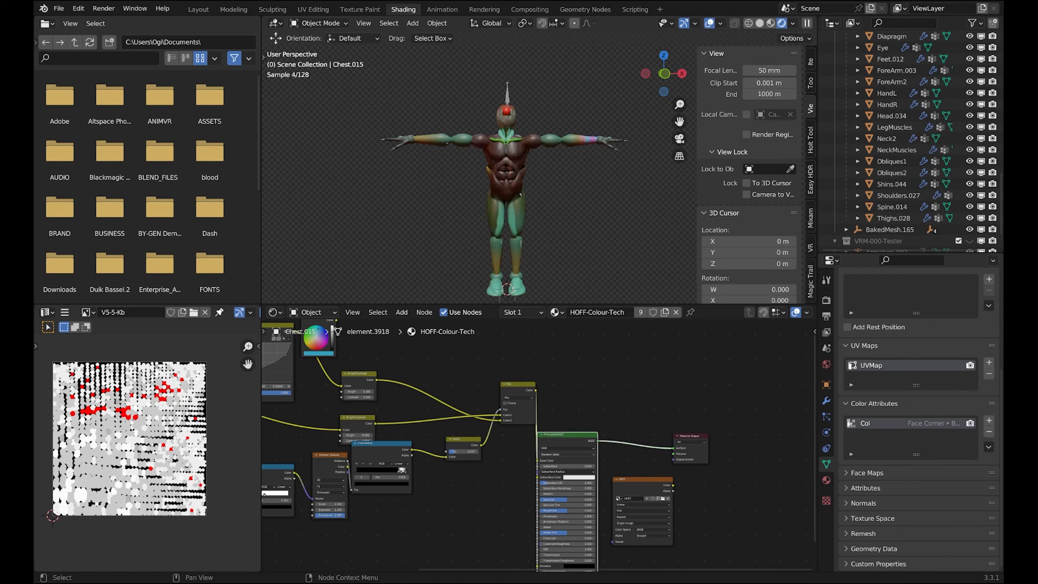
drag(569, 435, 588, 418)
drag(645, 479, 698, 480)
- Examine the shaded panel pattern on the character's torso up close and from slightly different angles
scroll(531, 172, up, 4)
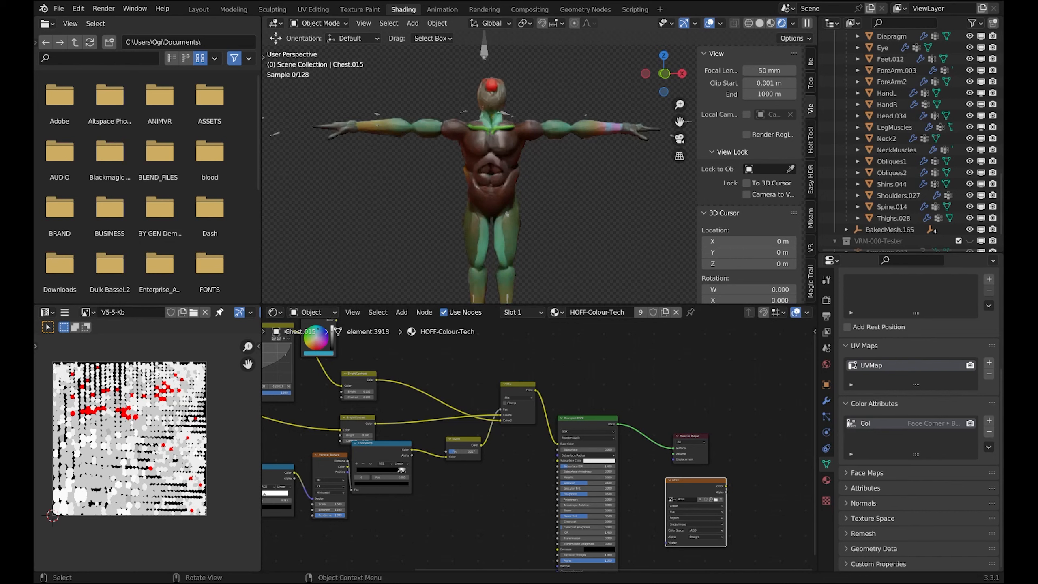
shift+middle_drag(531, 172, 577, 193)
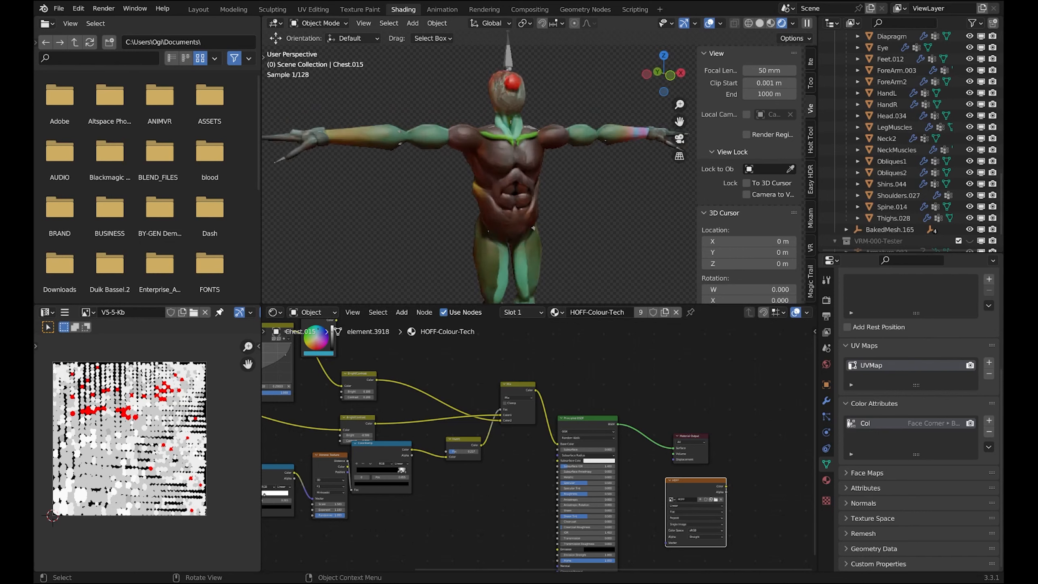
scroll(531, 172, up, 4)
scroll(531, 172, down, 3)
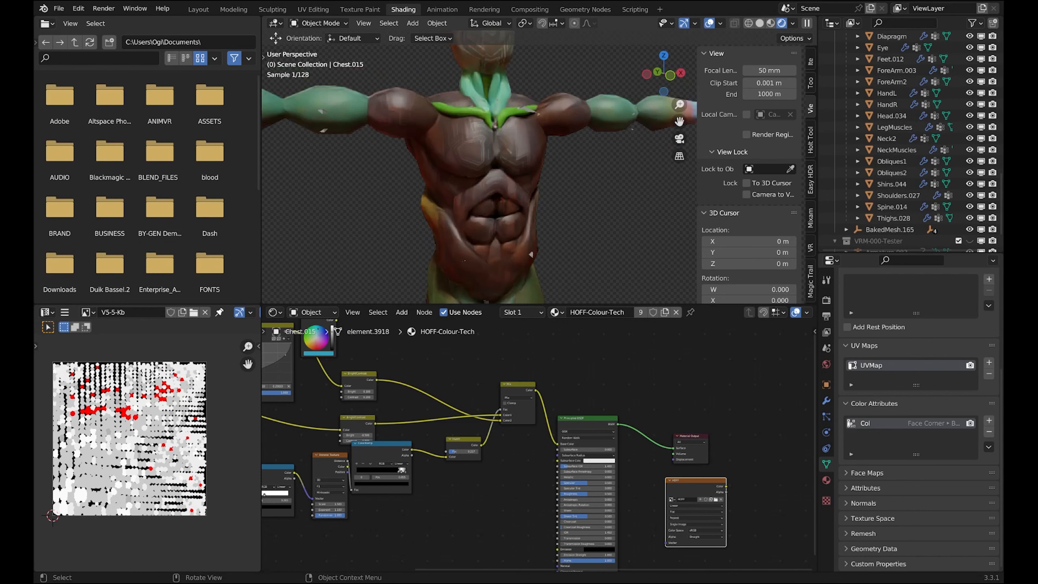
scroll(531, 172, down, 1)
middle_drag(547, 180, 527, 180)
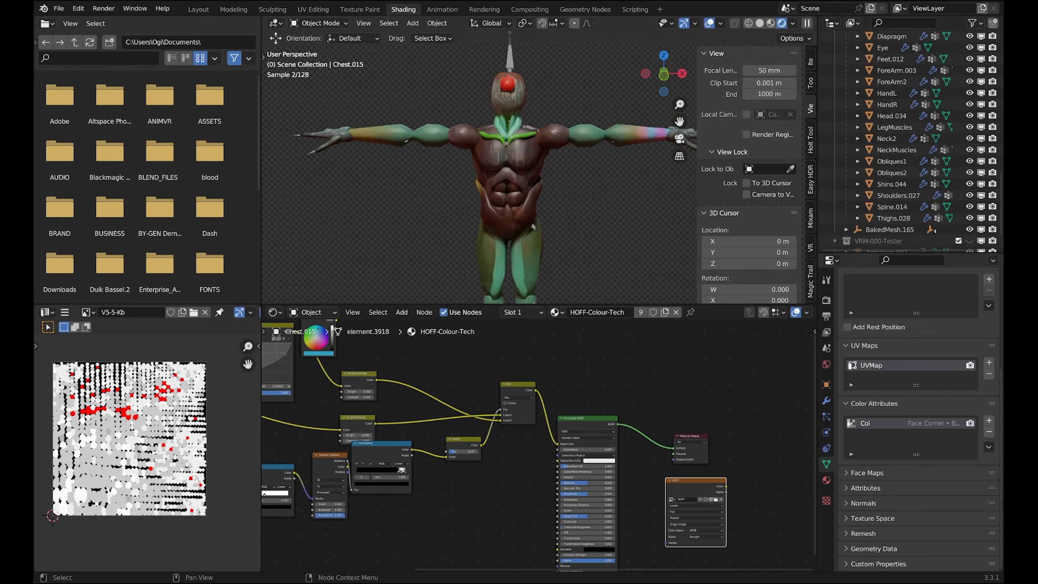
- Move the second ColorRamp node clear of the lower Bright/Contrast node
middle_drag(490, 441, 595, 459)
scroll(540, 447, up, 3)
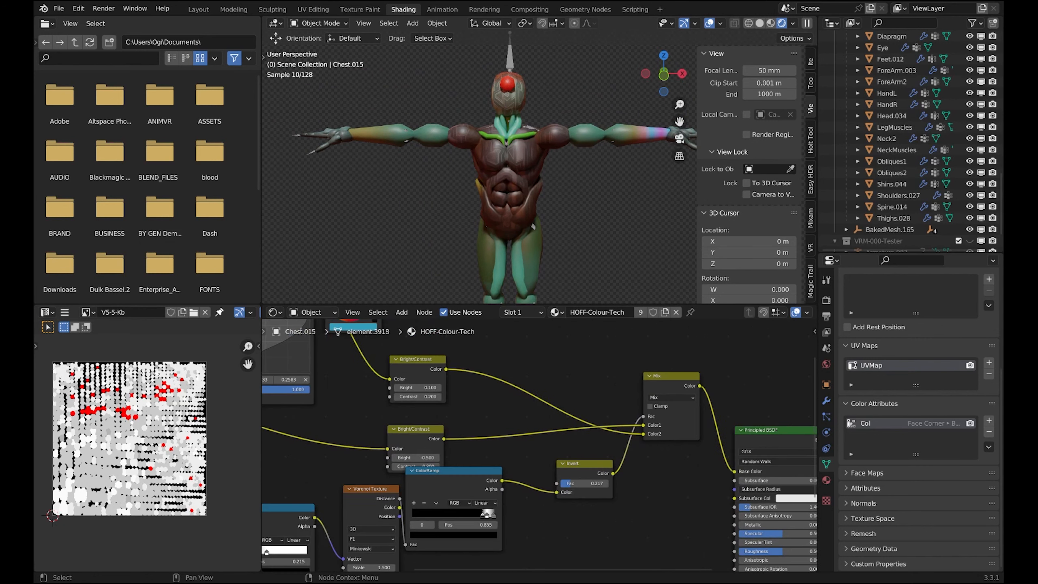
drag(458, 470, 479, 487)
- Set Contrast to -0.5 on the lower Bright/Contrast node and to 0 on the upper one
middle_drag(413, 466, 474, 469)
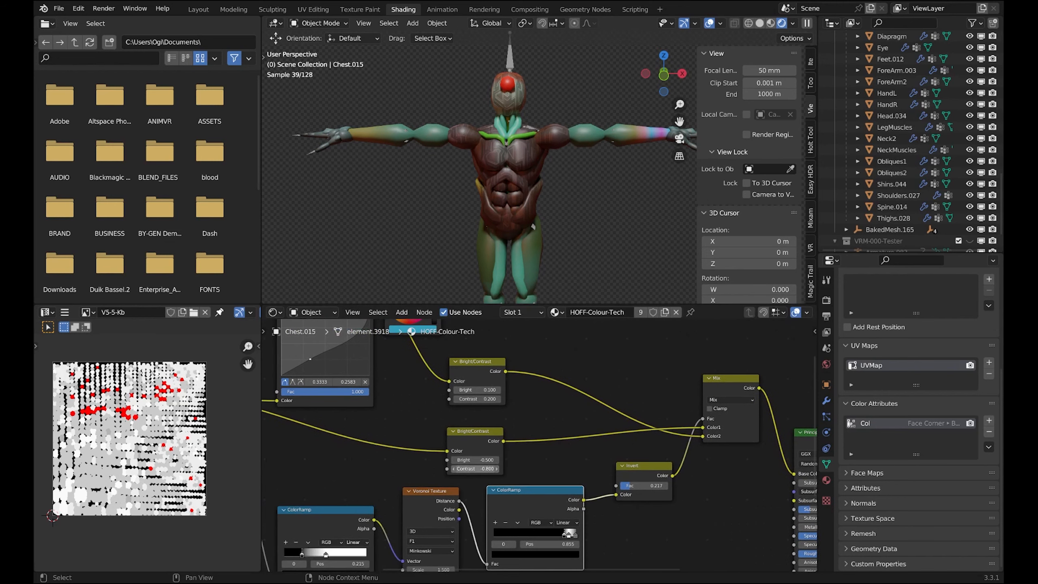
click(474, 468)
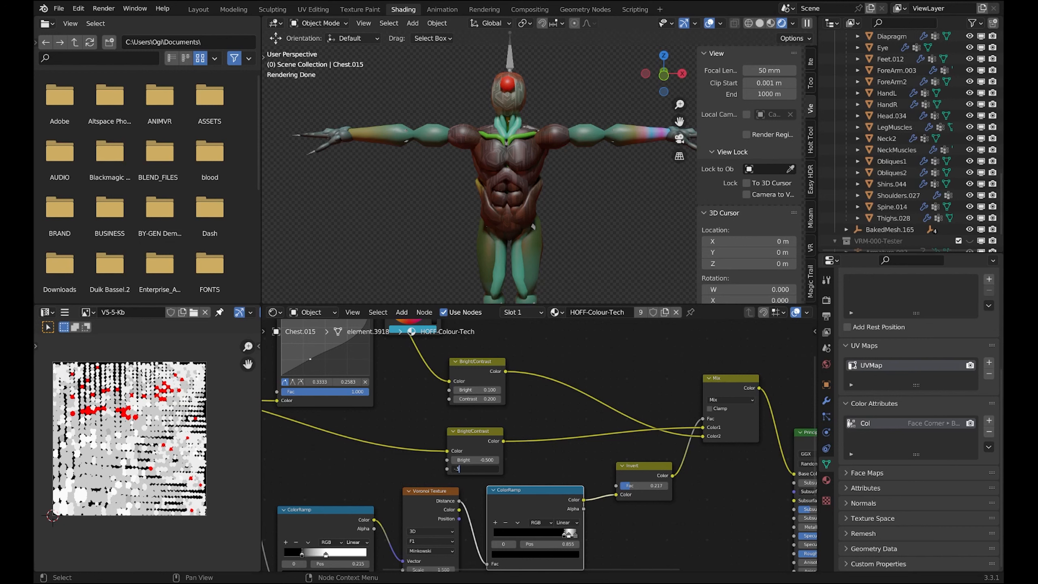
text(-.5)
key(Return)
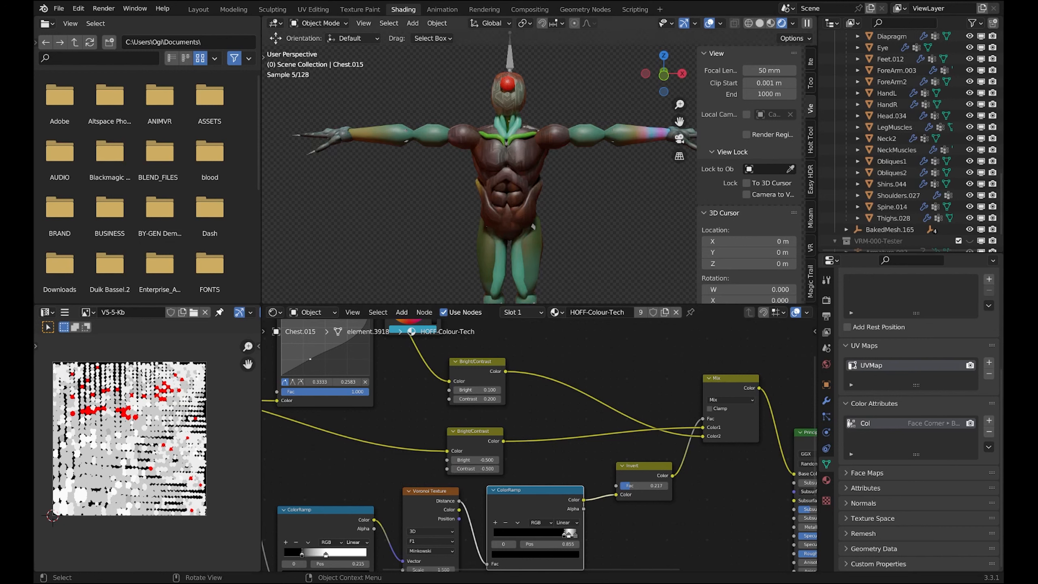
mouse_move(477, 399)
mouse_down()
mouse_move(488, 399)
mouse_move(473, 399)
mouse_up()
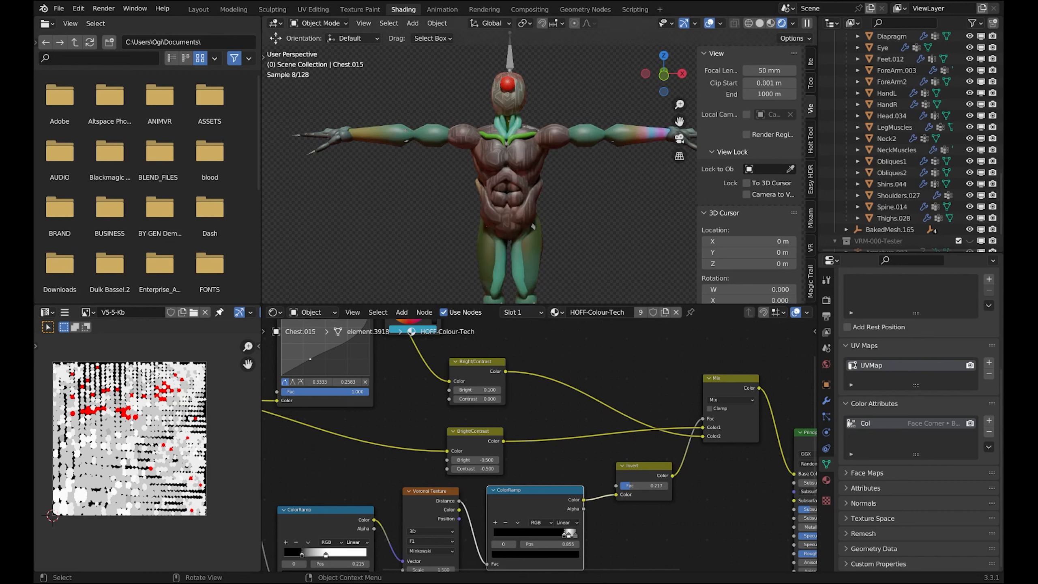
- Set the Mapping node's X and Z Scale to 1.2
mouse_move(469, 180)
middle_down()
mouse_move(516, 183)
mouse_move(480, 182)
middle_up()
scroll(515, 182, up, 3)
middle_drag(527, 453, 588, 426)
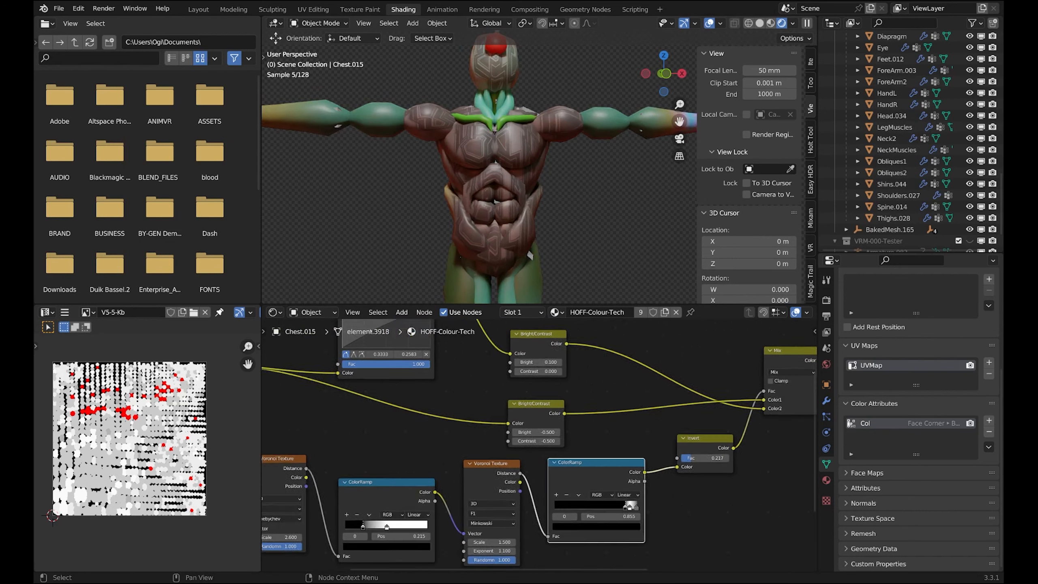
middle_drag(276, 498, 459, 426)
click(387, 517)
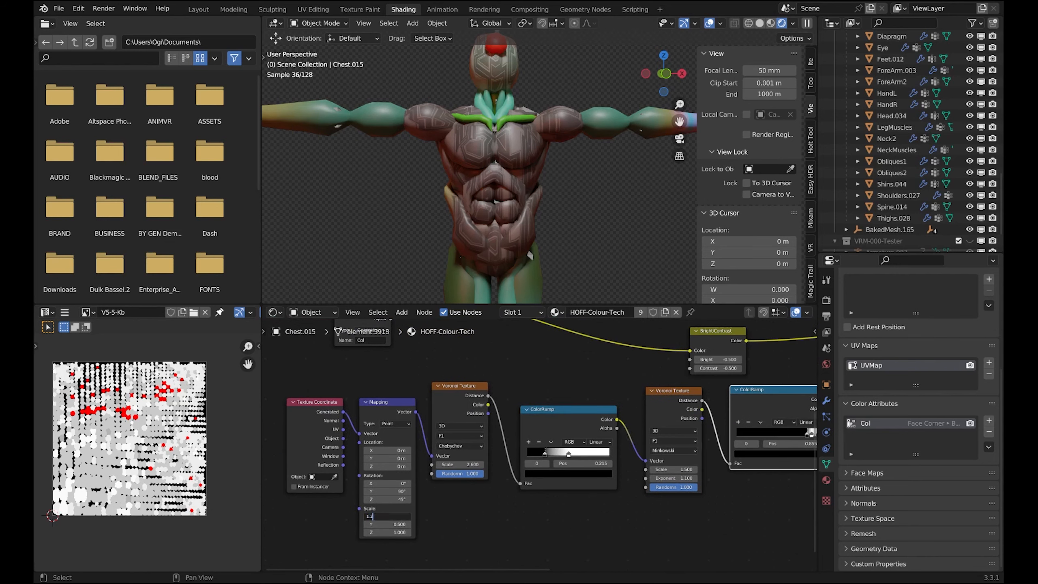
text(1.2)
key(Return)
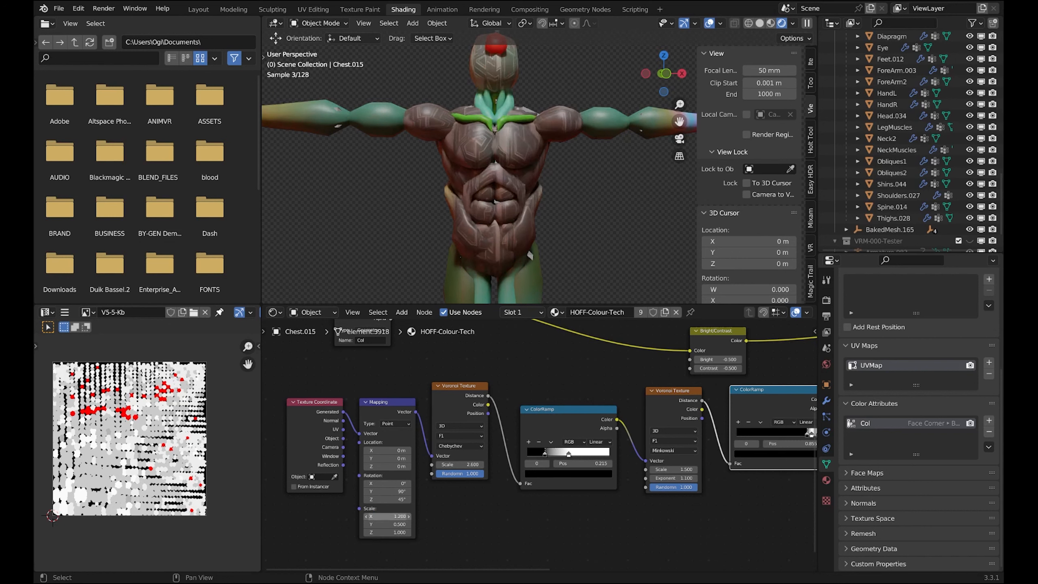
click(387, 532)
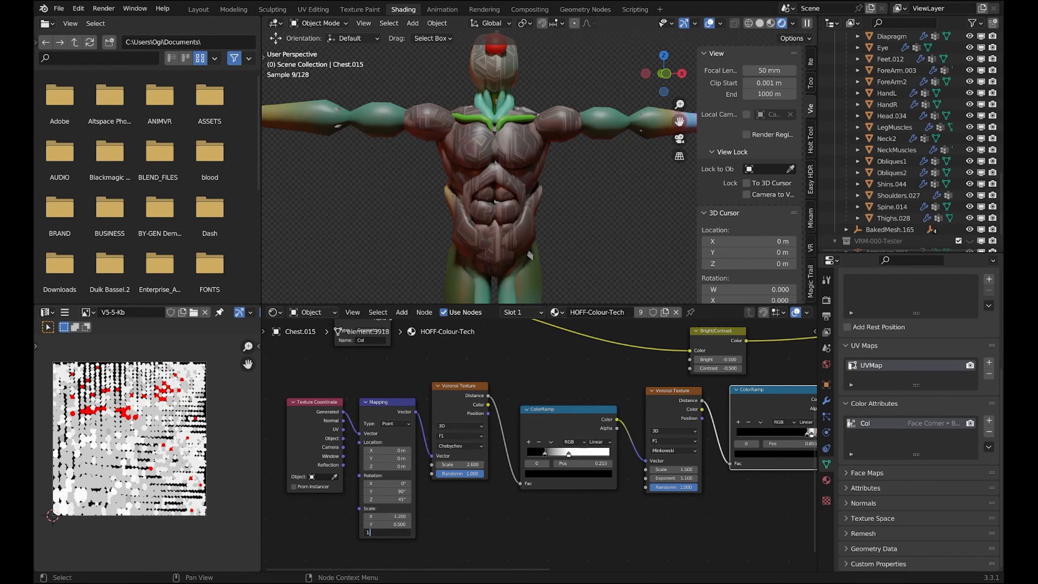
text(1.2)
key(Return)
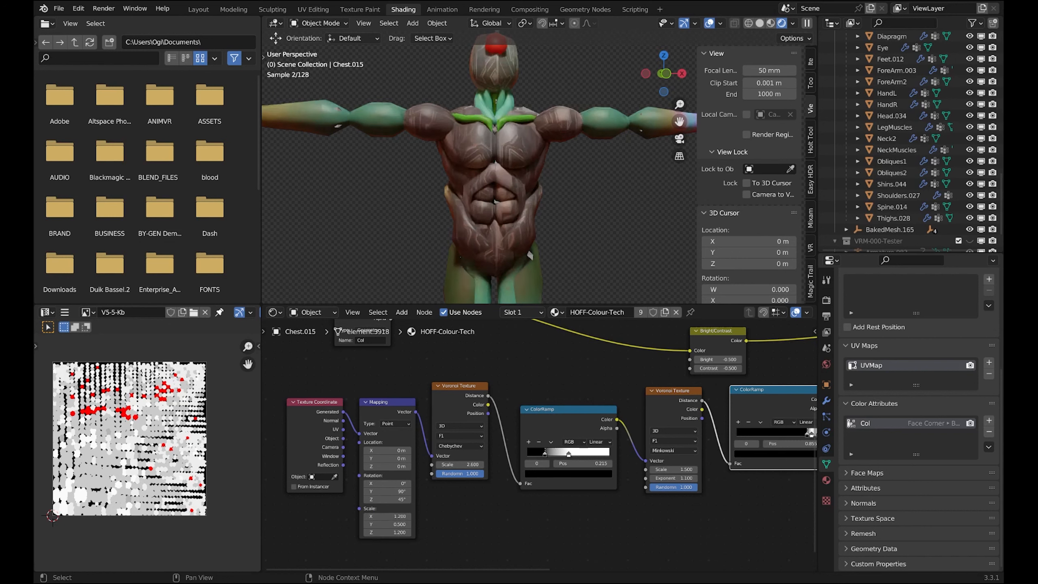
- Make a separate copy of the HOFF-Colour-Tech material for the chest
middle_drag(511, 196, 511, 207)
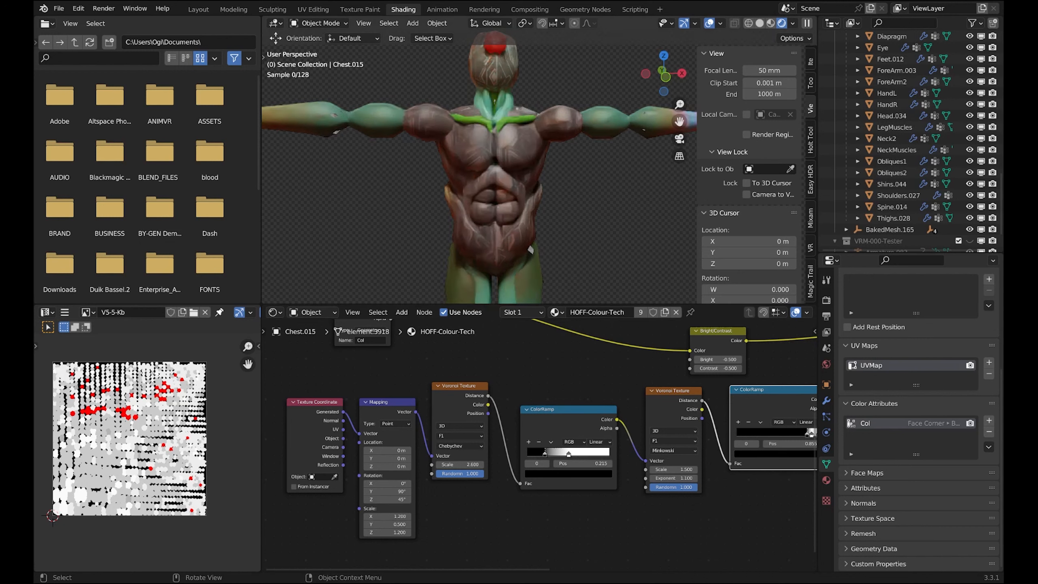
scroll(530, 250, down, 4)
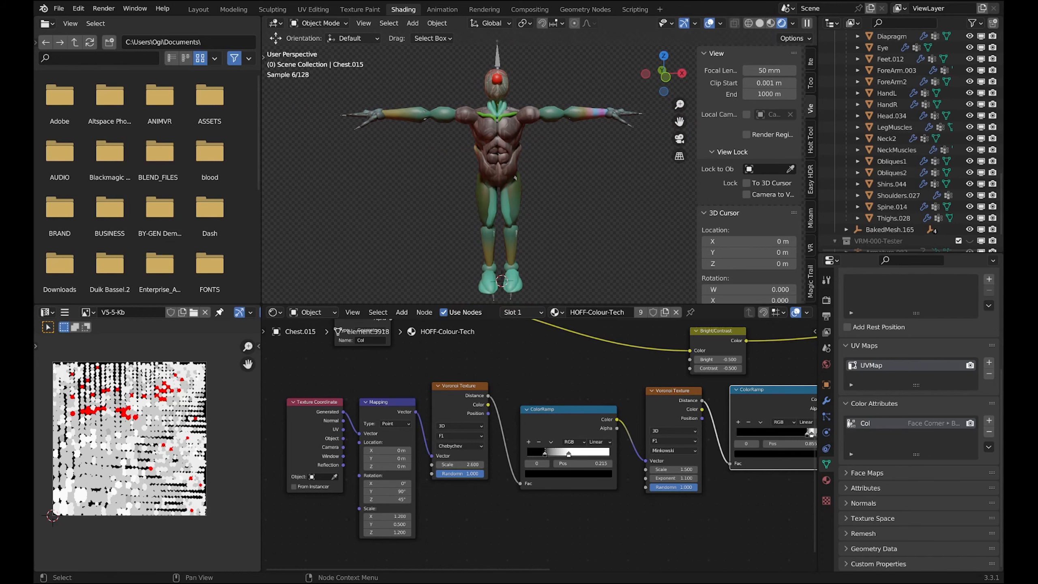
scroll(543, 446, down, 5)
middle_drag(592, 445, 403, 475)
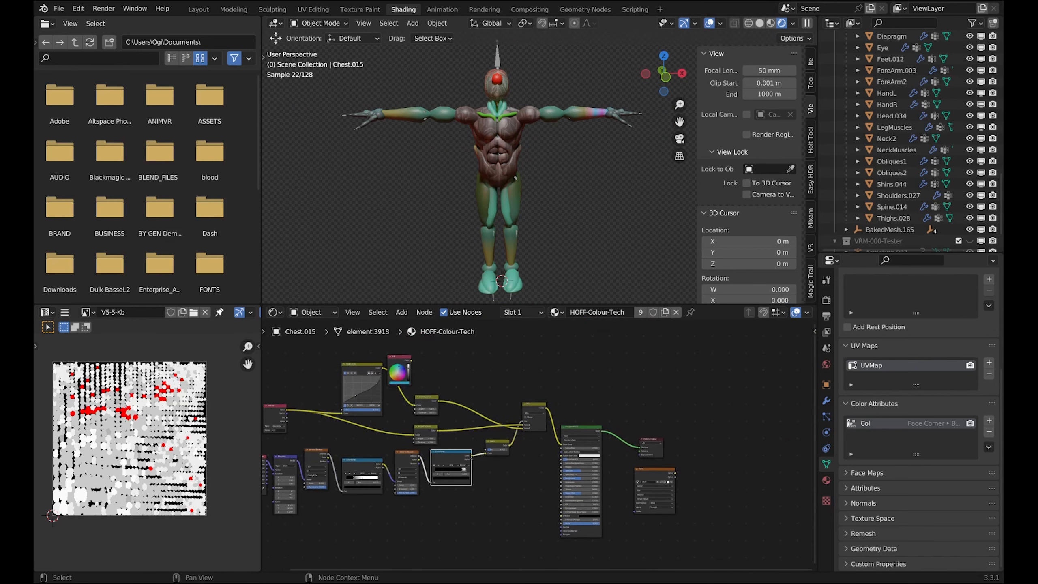
click(654, 470)
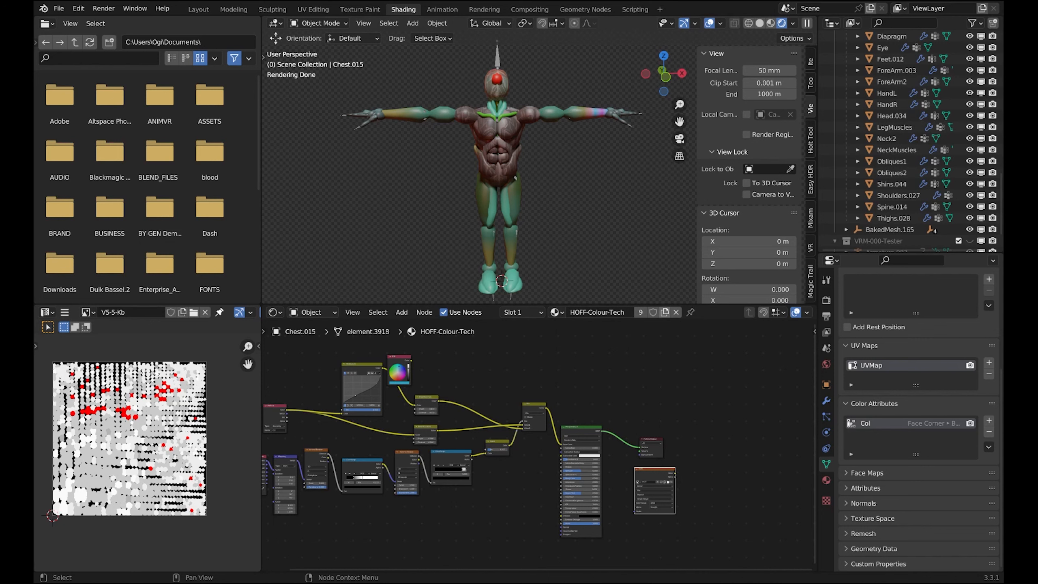
click(665, 312)
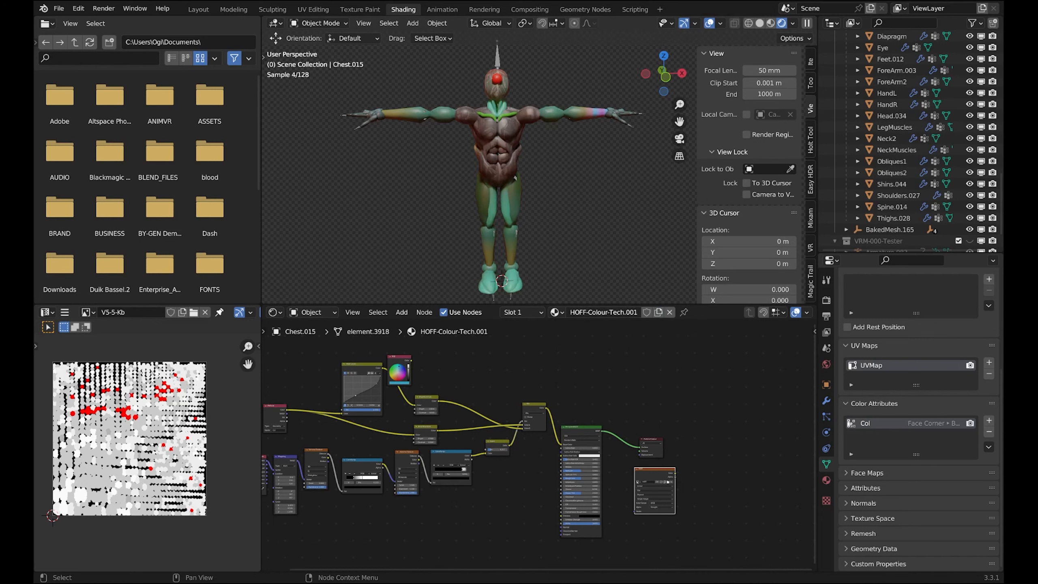
- Rename the chest's copied material HOFF-Colour-2
click(603, 311)
key(BackSpace)
key(BackSpace)
key(BackSpace)
key(BackSpace)
key(BackSpace)
key(BackSpace)
key(BackSpace)
key(BackSpace)
key(BackSpace)
text(2)
key(Return)
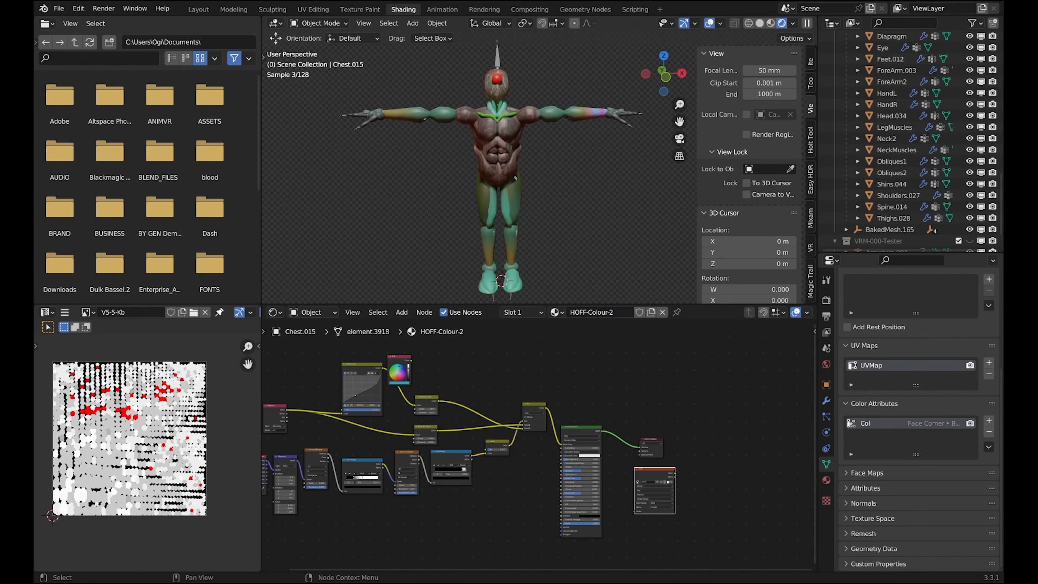
- Move the image texture, Principled BSDF and Material Output nodes farther from the Mix node to make room, and clear the selection
click(537, 446)
scroll(537, 446, up, 1)
scroll(535, 447, down, 1)
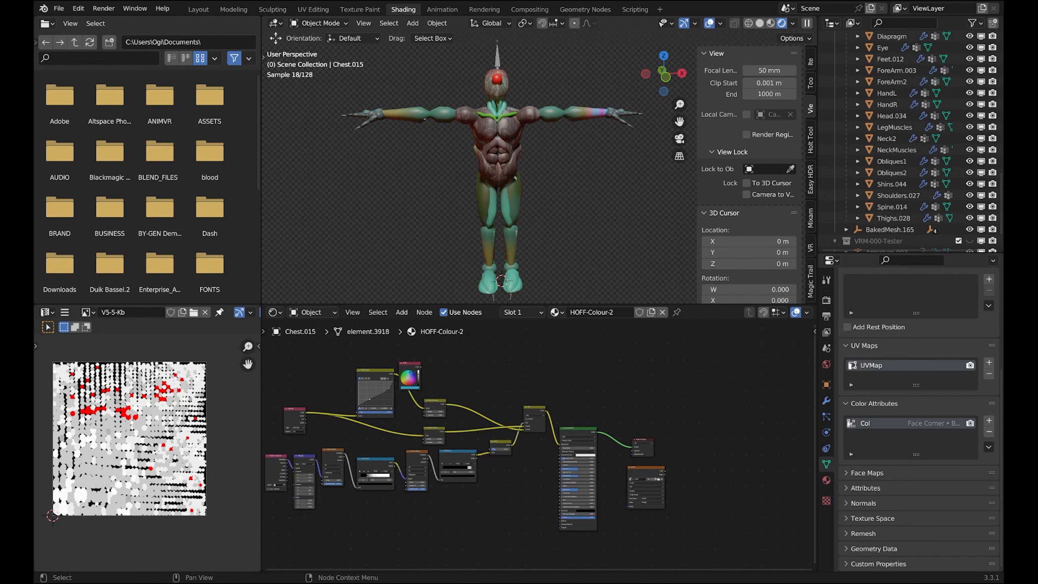
click(644, 470)
drag(644, 470, 721, 472)
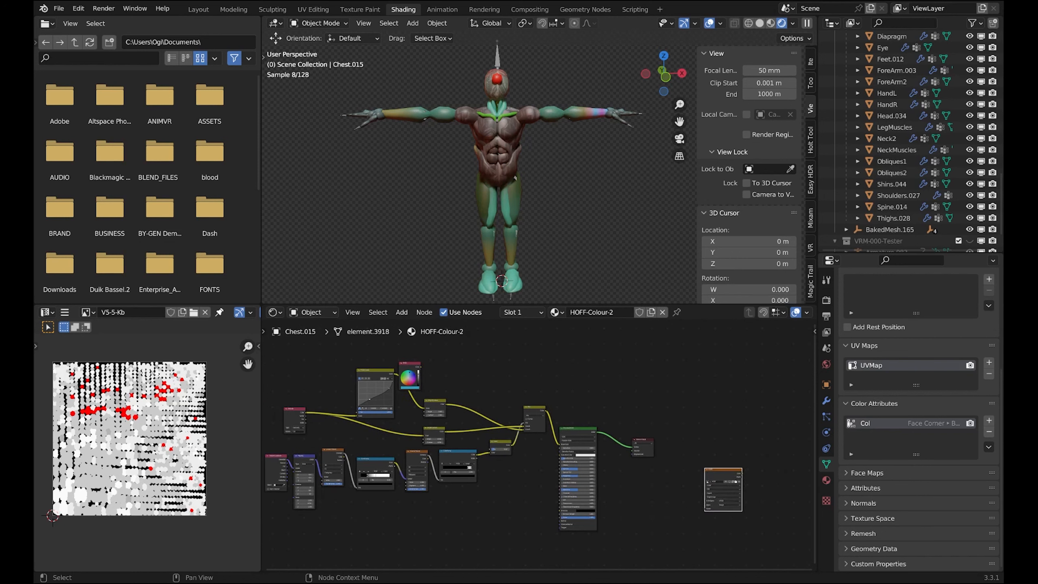
drag(572, 410, 655, 532)
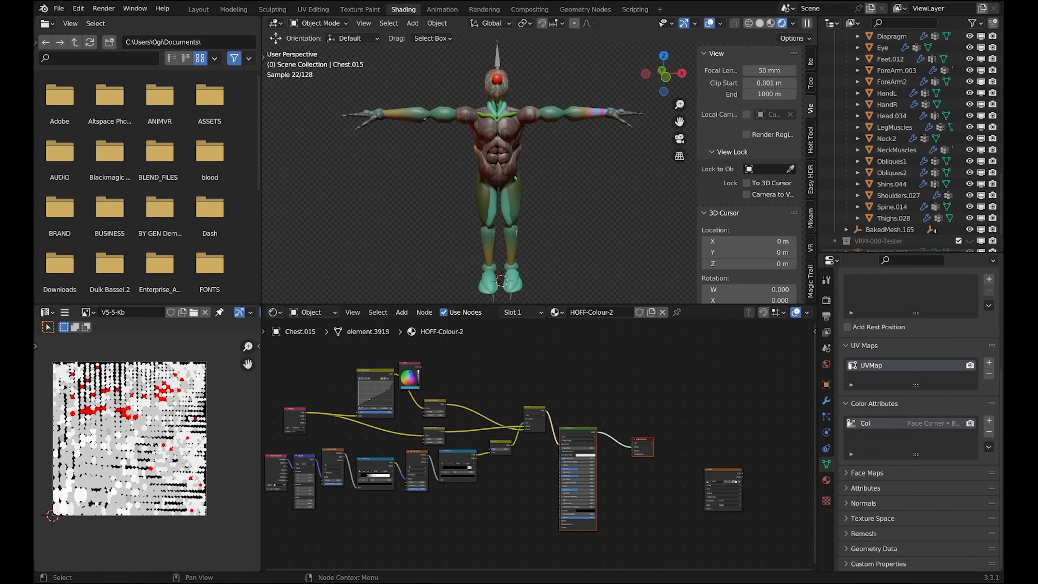
key(g)
click(498, 458)
middle_drag(498, 458, 513, 440)
scroll(545, 444, up, 5)
key(alt+a)
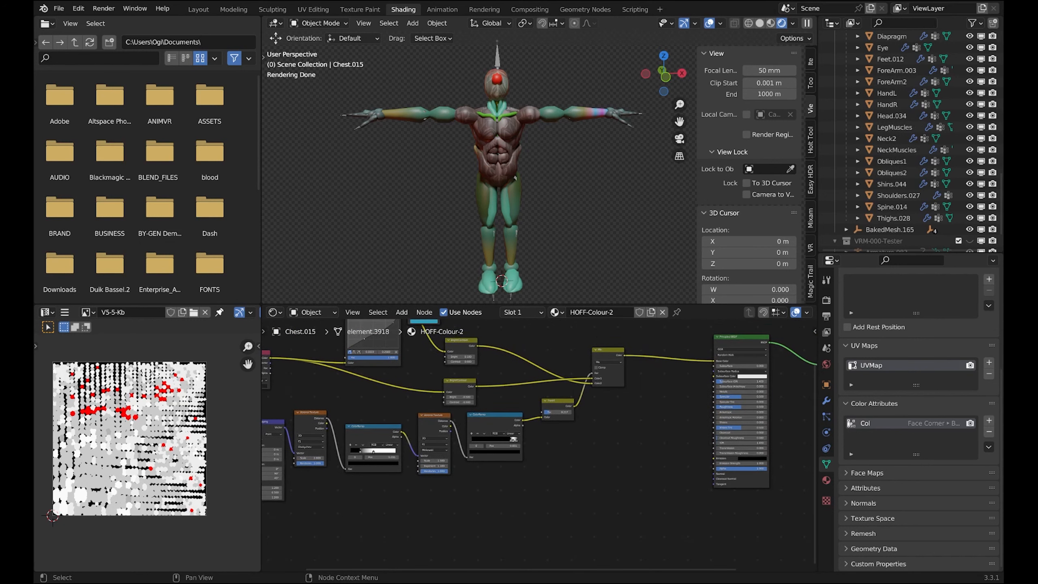
- Add a Noise Texture node in the free space below the Invert node
key(shift+a)
click(449, 452)
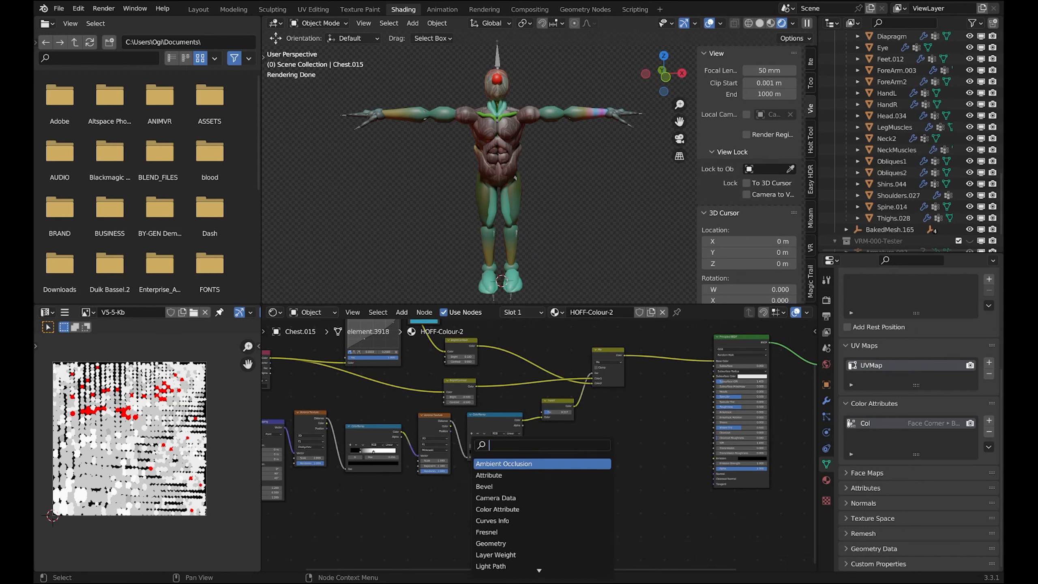
text(noise)
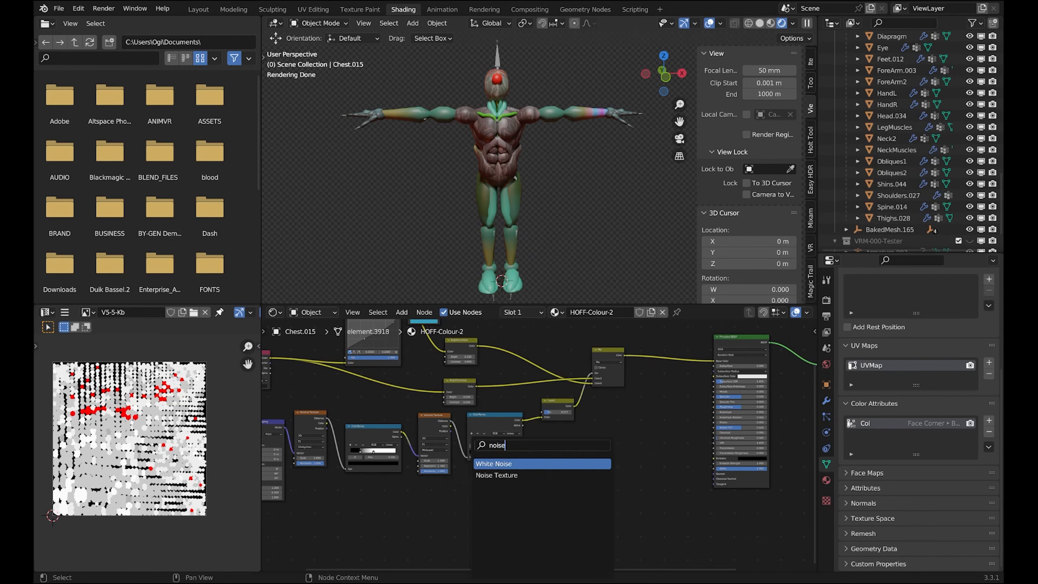
key(Down)
key(Return)
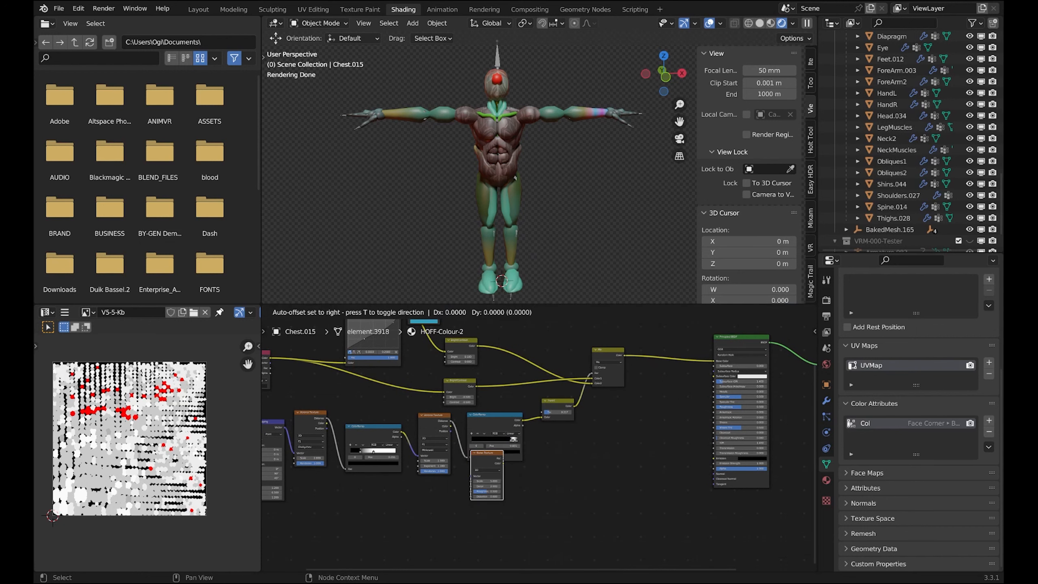
click(547, 455)
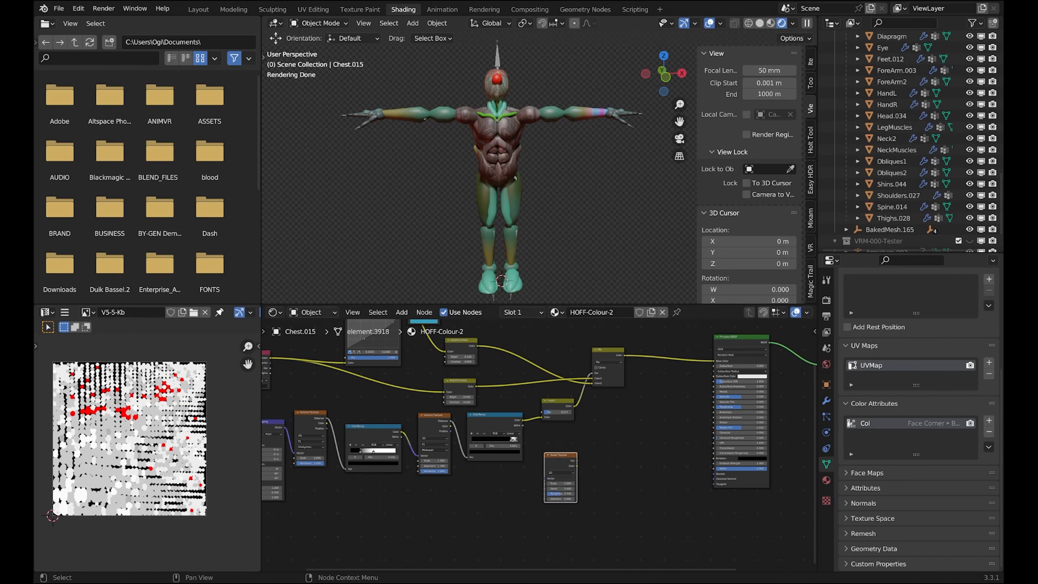
- Preview the Noise Texture's output directly on the chest, select the chest, and frame it closely
ctrl+shift+click(559, 465)
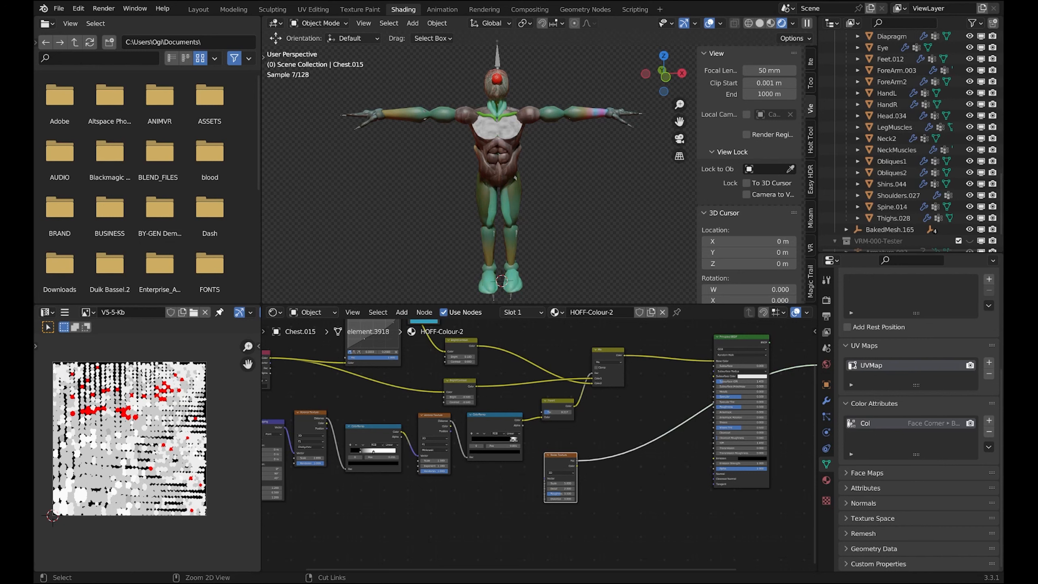
key(ctrl+z)
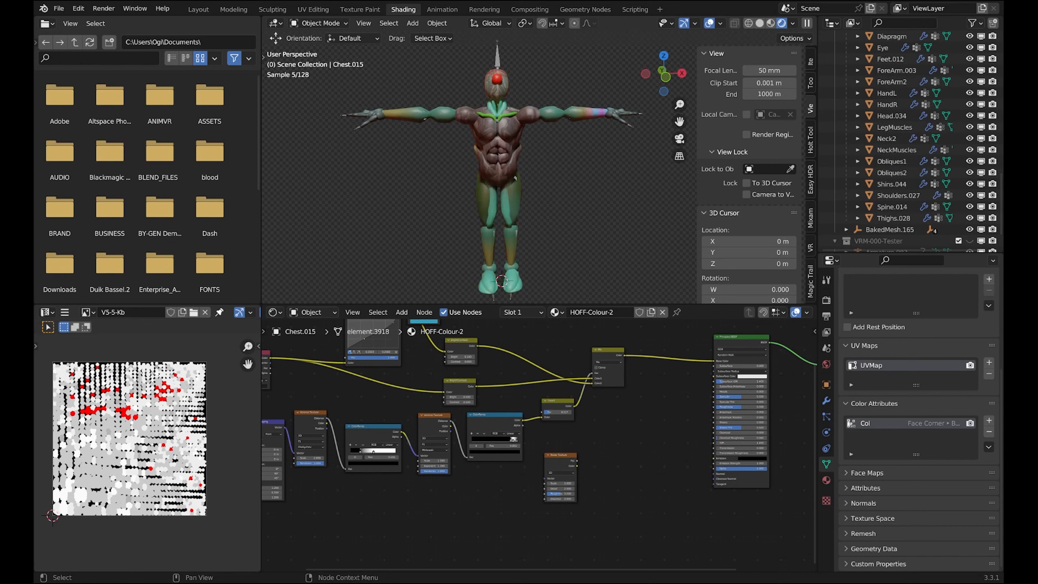
ctrl+shift+click(560, 465)
ctrl+shift+click(559, 466)
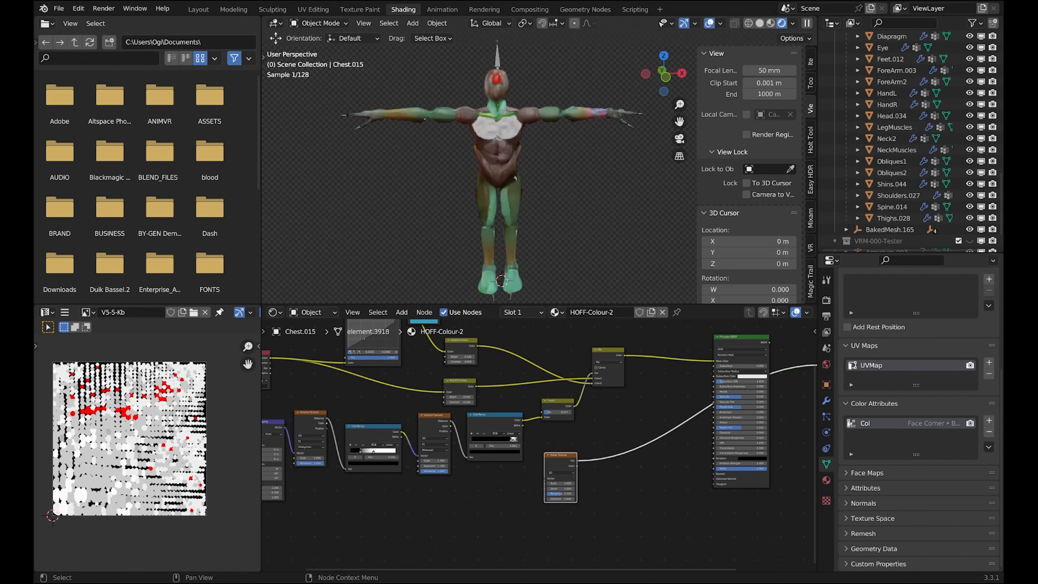
scroll(490, 189, up, 4)
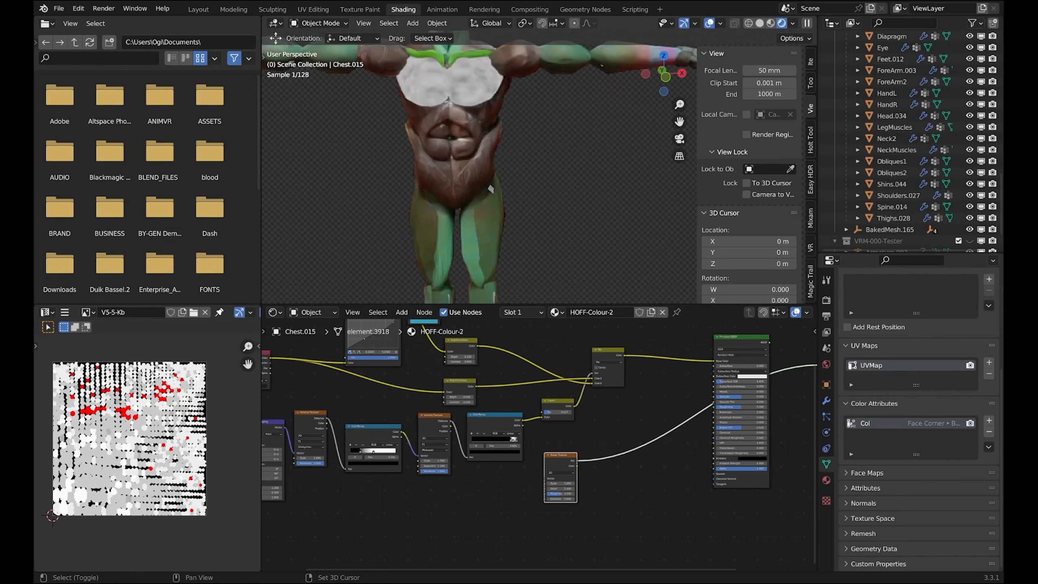
shift+middle_drag(488, 190, 518, 305)
drag(527, 199, 530, 200)
scroll(529, 201, up, 3)
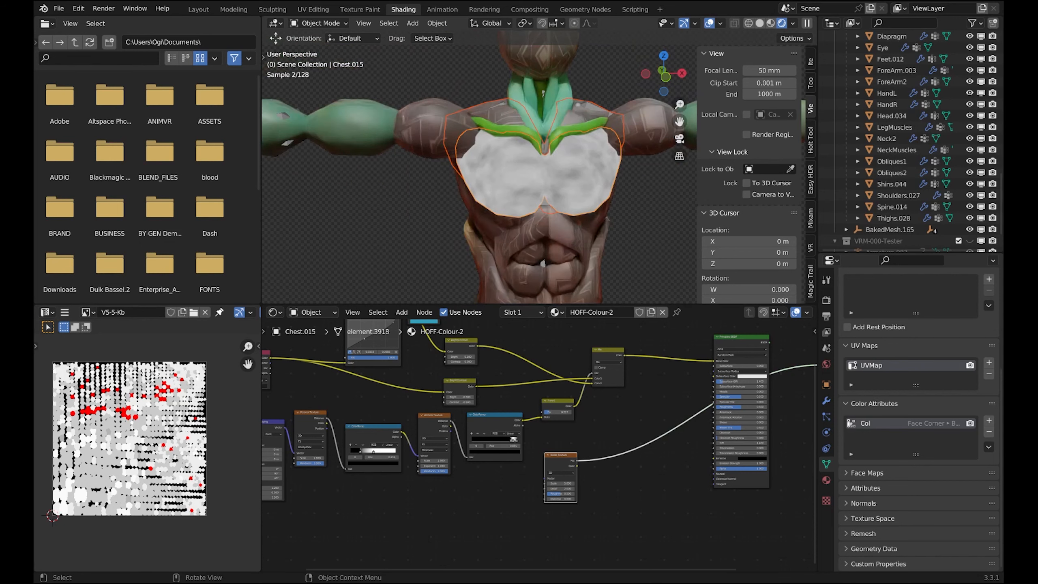
middle_drag(530, 201, 504, 235)
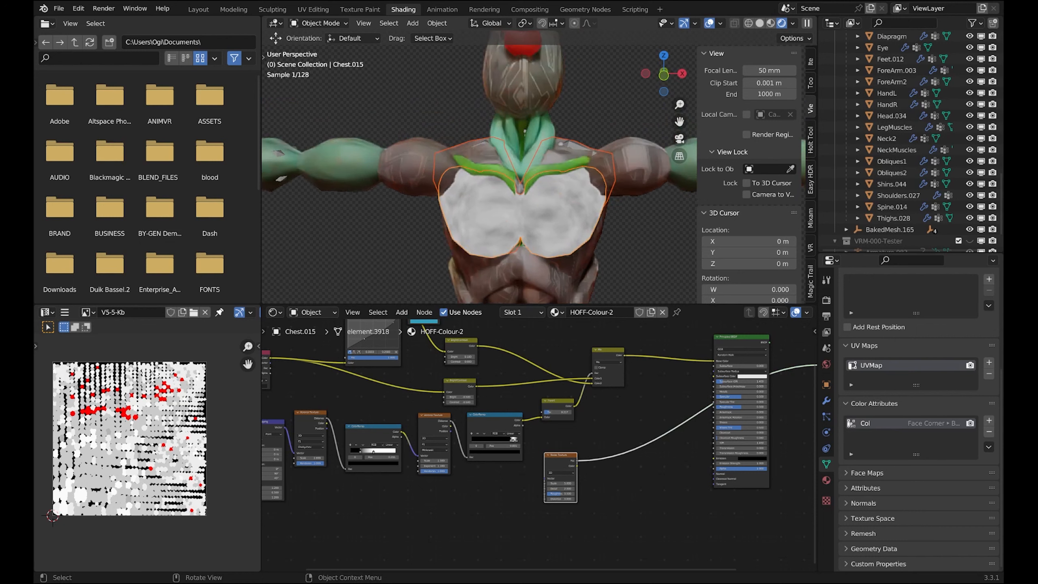
- Nudge the Noise Texture node slightly closer to the Invert node
middle_drag(613, 425, 547, 442)
drag(496, 478, 494, 473)
scroll(539, 445, up, 4)
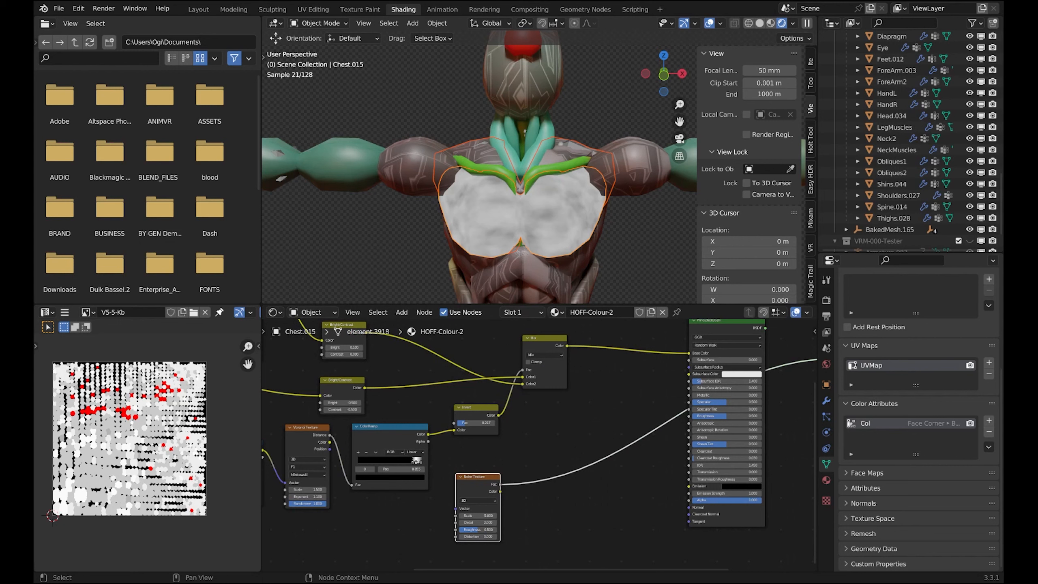
scroll(532, 451, up, 1)
middle_drag(533, 451, 528, 437)
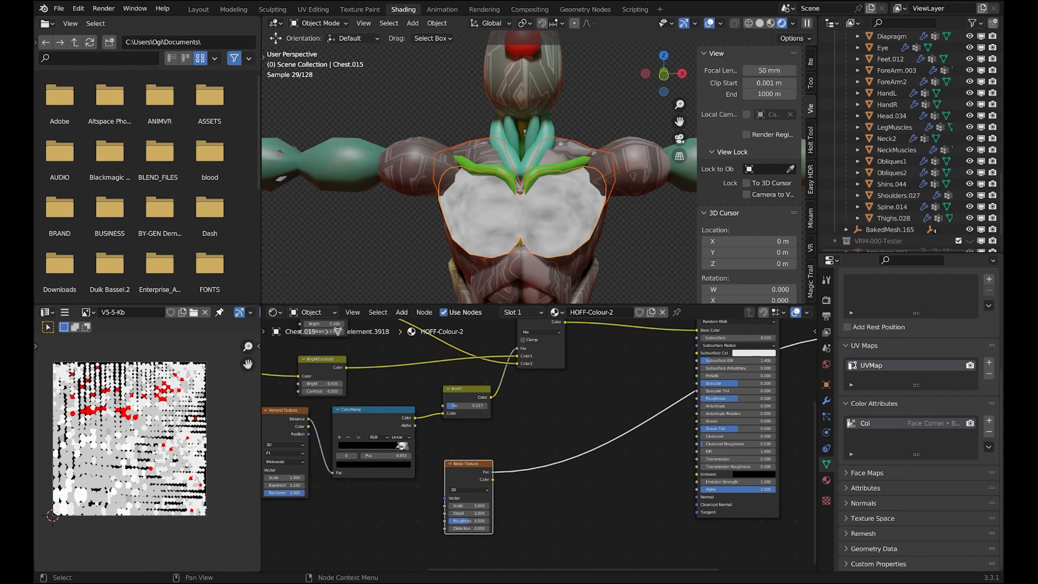
- Insert a ColorRamp node on the link coming out of the Noise Texture's Fac output
key(shift+a)
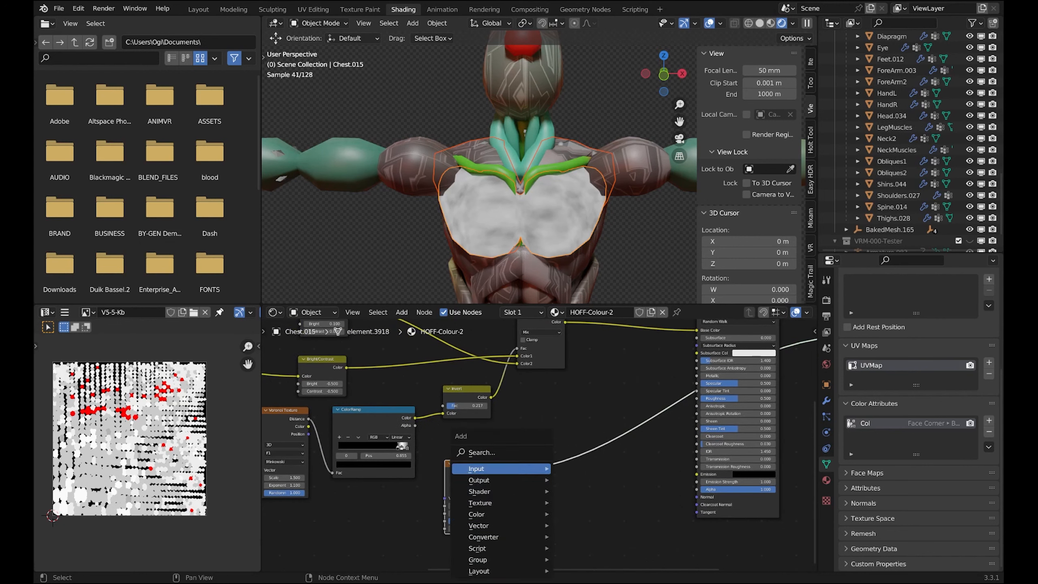
click(515, 452)
text(color ramp)
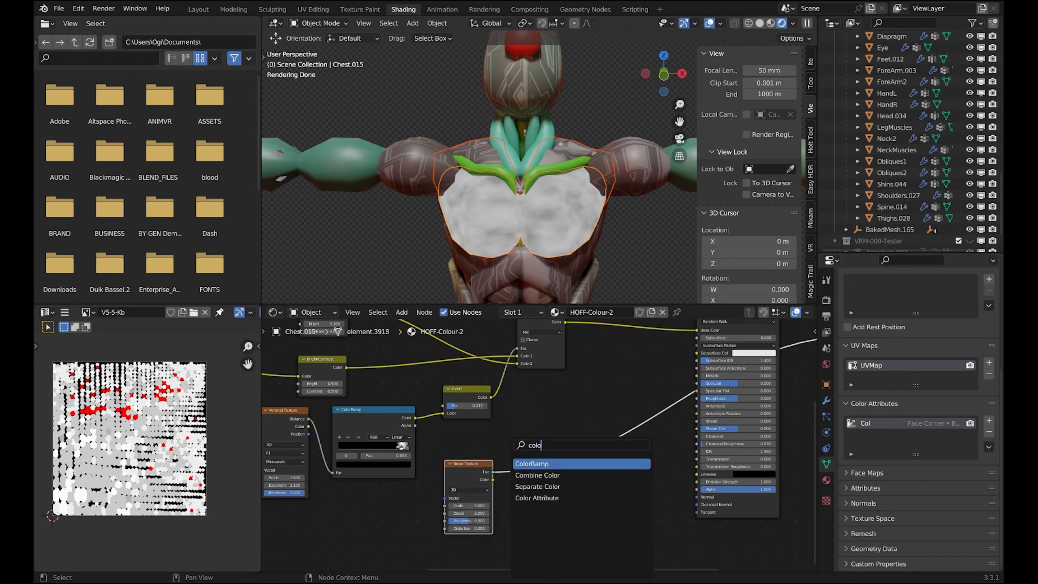
key(Return)
click(526, 440)
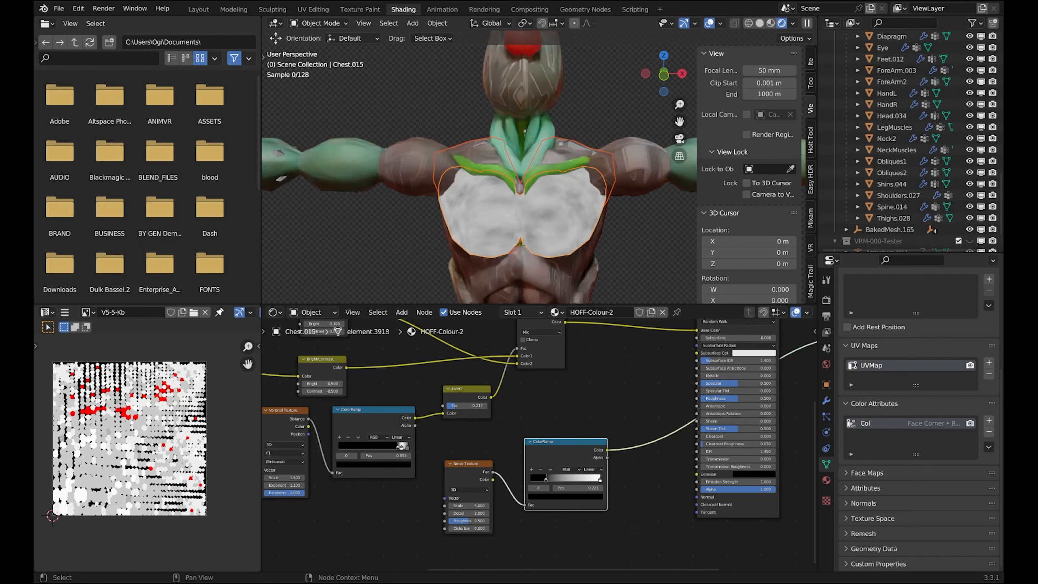
- Slide the new ColorRamp's stops closer together to turn the noise into high-contrast black and white patches
drag(531, 478, 566, 478)
middle_drag(565, 478, 644, 469)
scroll(644, 469, down, 5)
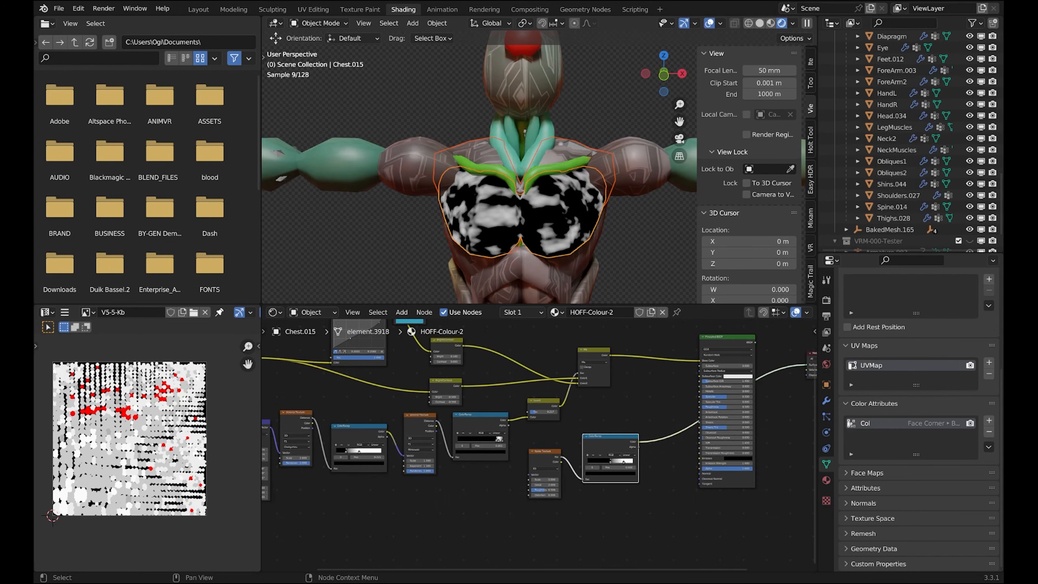
- Move the Noise Texture and its ColorRamp together below the Voronoi node chain
drag(543, 451, 544, 471)
drag(608, 437, 601, 456)
scroll(698, 457, down, 2)
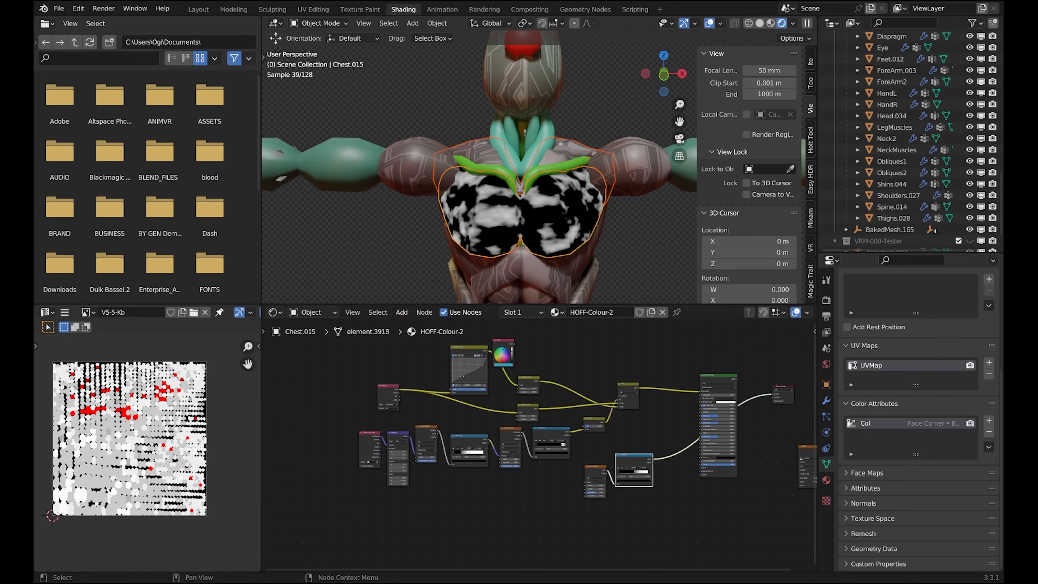
middle_drag(670, 503, 665, 514)
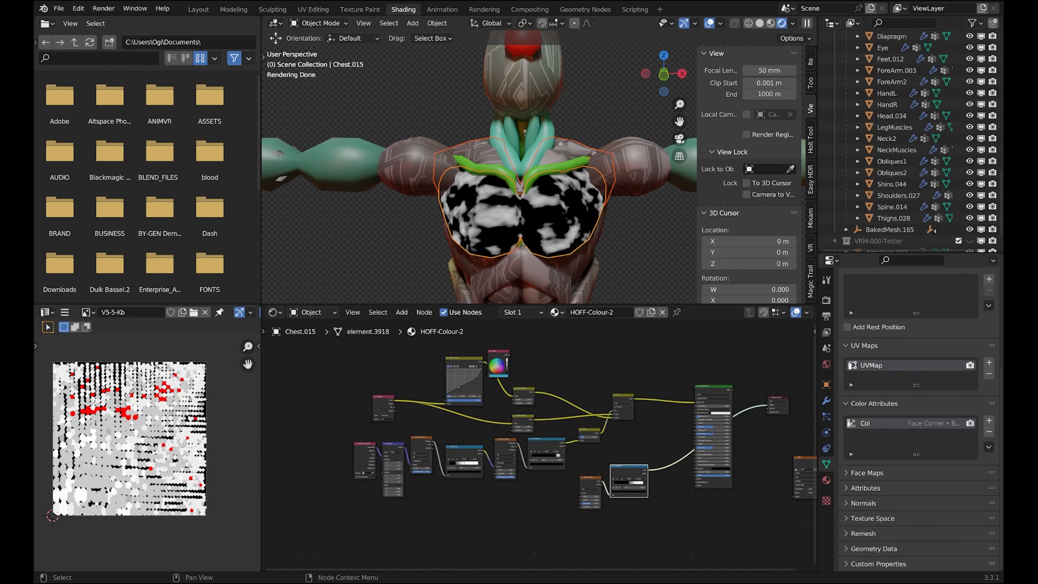
drag(648, 532, 458, 498)
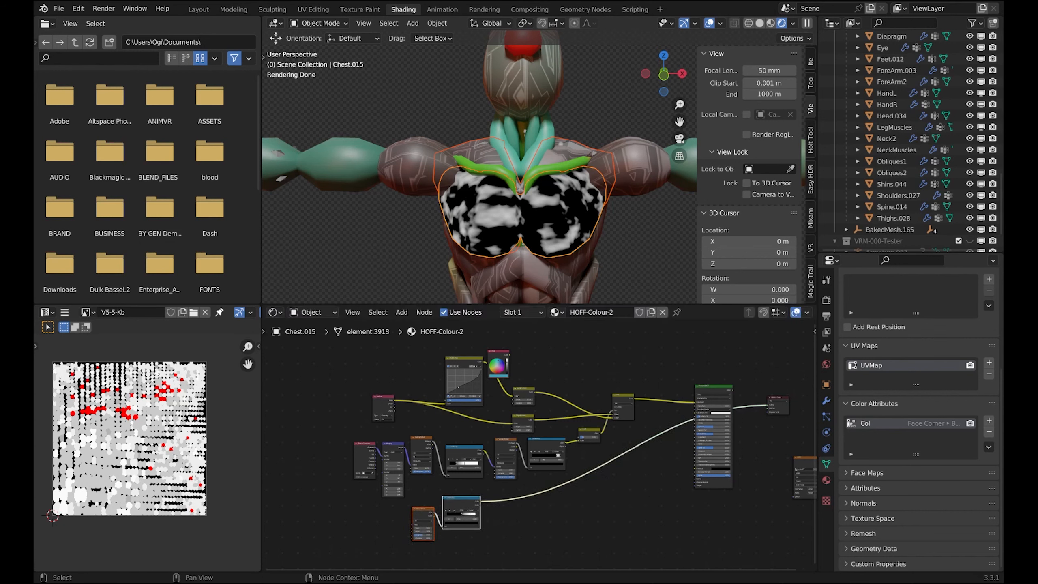
middle_drag(457, 498, 428, 511)
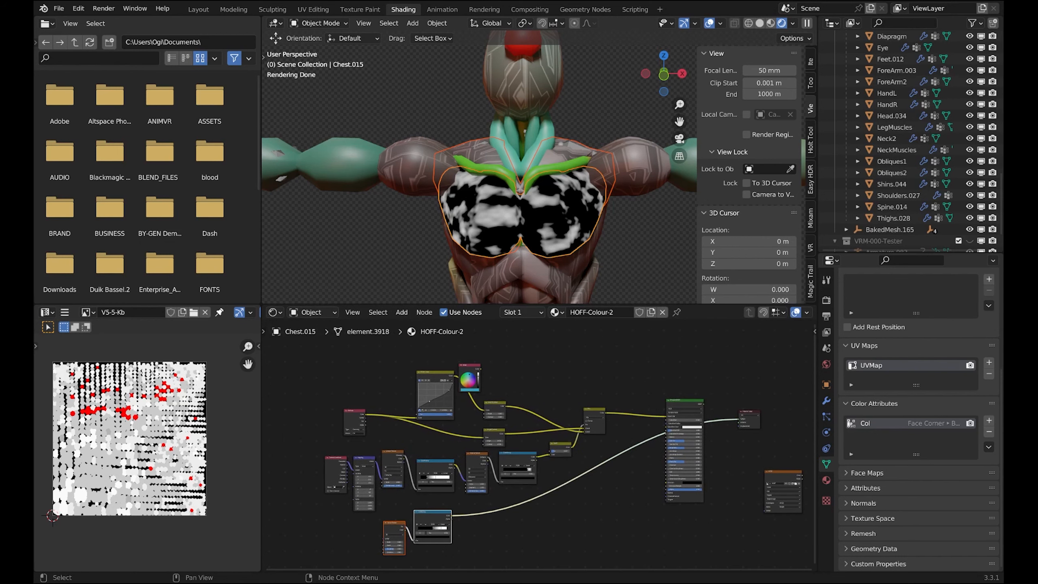
- Duplicate the Mix node and insert the copy between the original Mix and the Principled BSDF
click(594, 416)
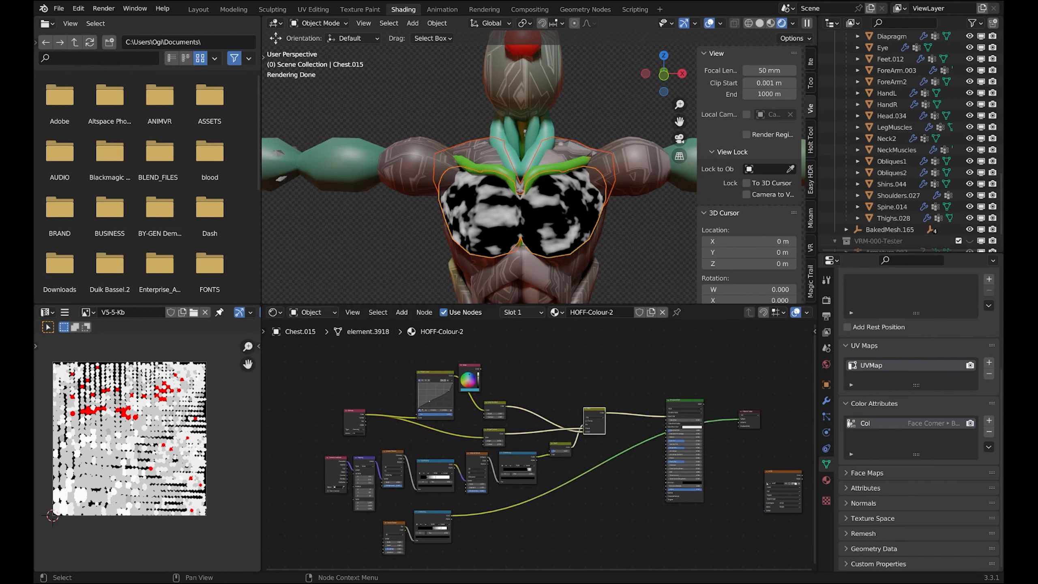
key(shift+d)
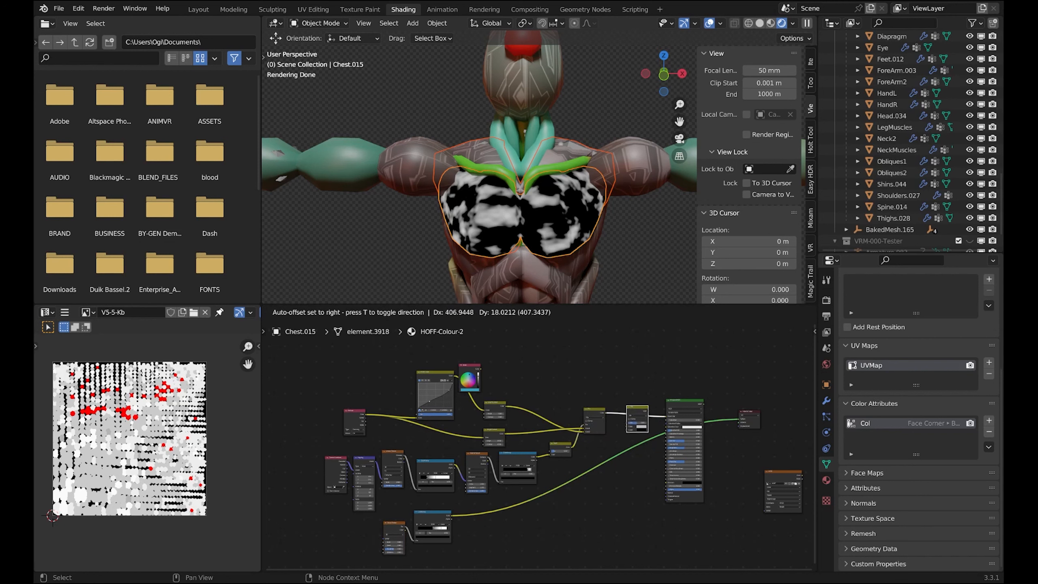
key(Return)
scroll(661, 454, up, 3)
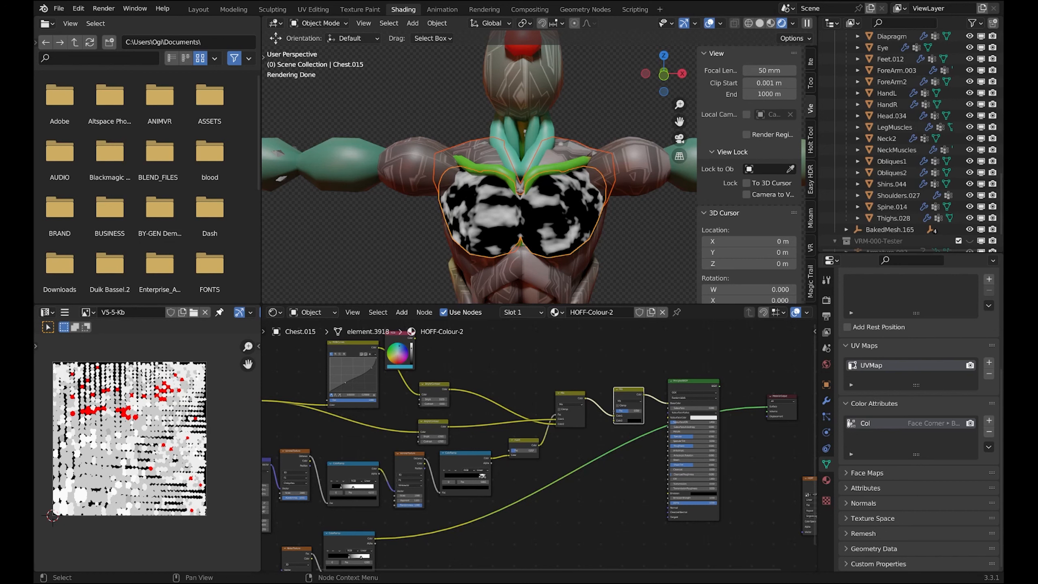
- Connect the noise ColorRamp's Color output to the duplicated Mix node's Fac and preview that Mix on the chest
drag(374, 538, 615, 411)
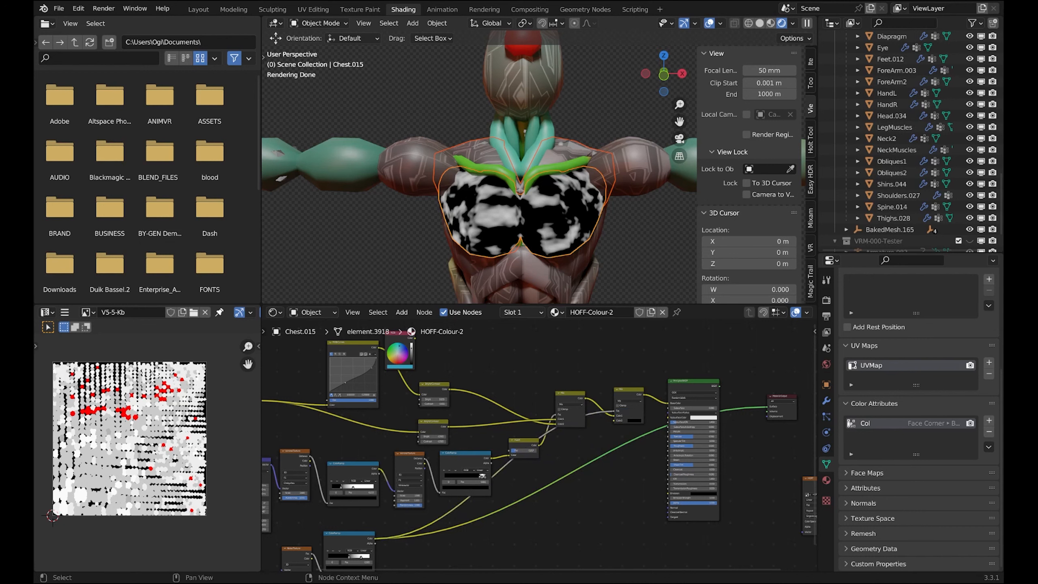
click(628, 395)
ctrl+shift+click(628, 395)
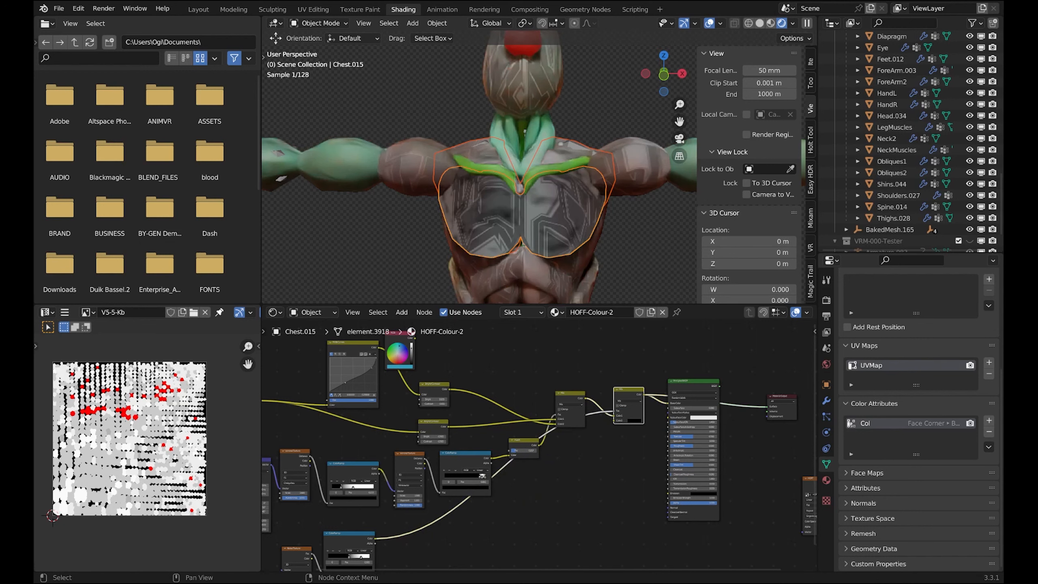
middle_drag(628, 394, 682, 366)
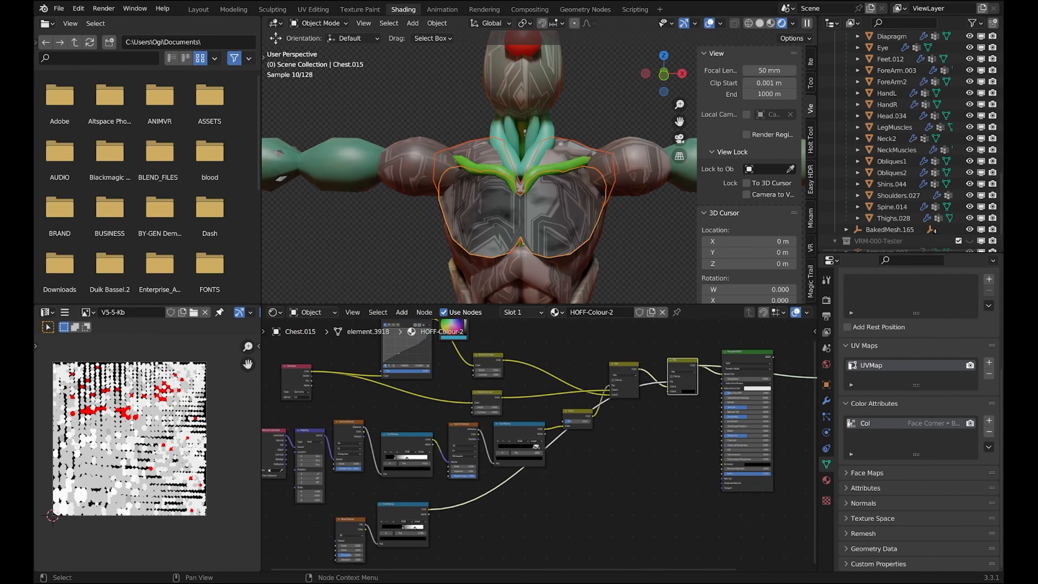
- Move the incoming link on the second Mix node from Color1 to Color2 and darken its Color1 swatch to dark grey
drag(667, 387, 667, 391)
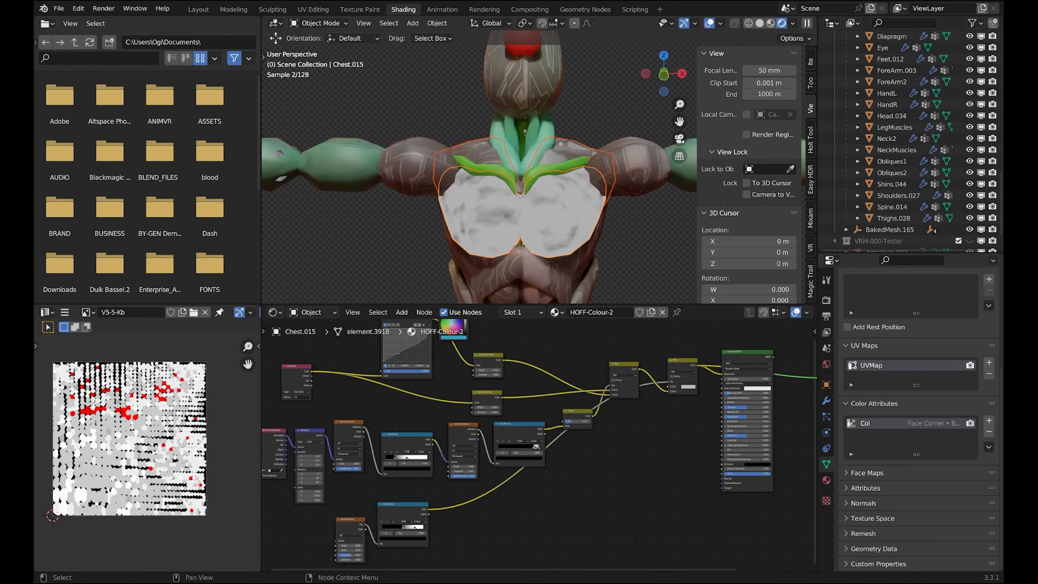
scroll(548, 442, up, 1)
click(700, 381)
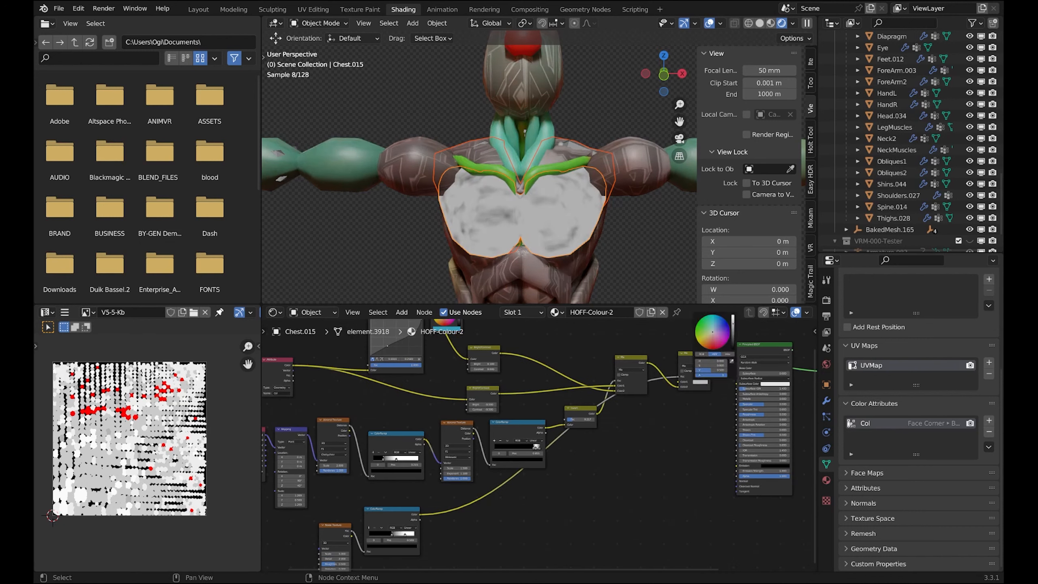
drag(733, 323, 732, 343)
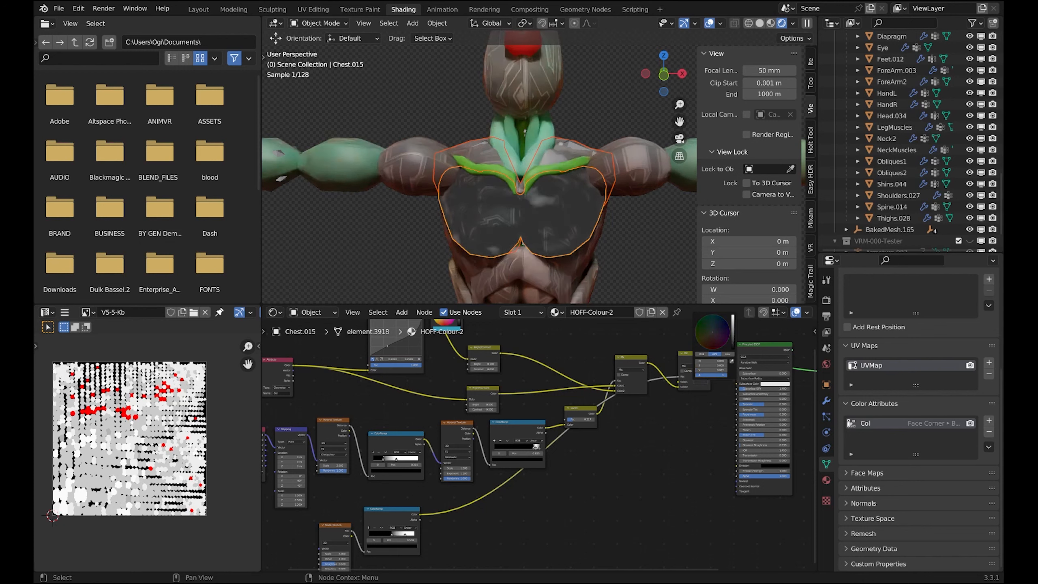
scroll(469, 403, down, 2)
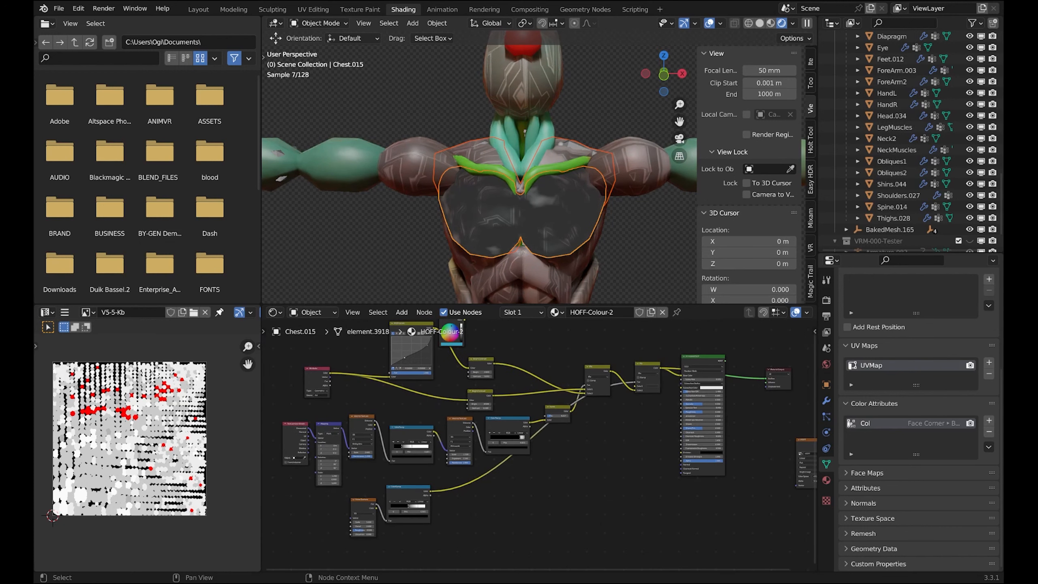
- Move the blue RGB node clear of the other nodes and connect its Color output to the second Mix node's Color1
middle_drag(470, 403, 505, 392)
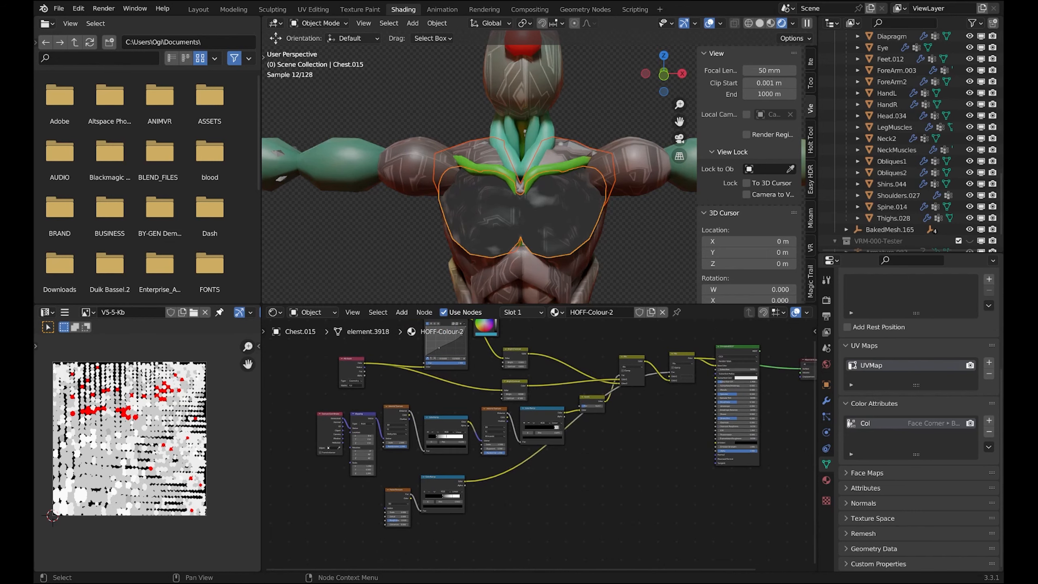
scroll(472, 402, up, 2)
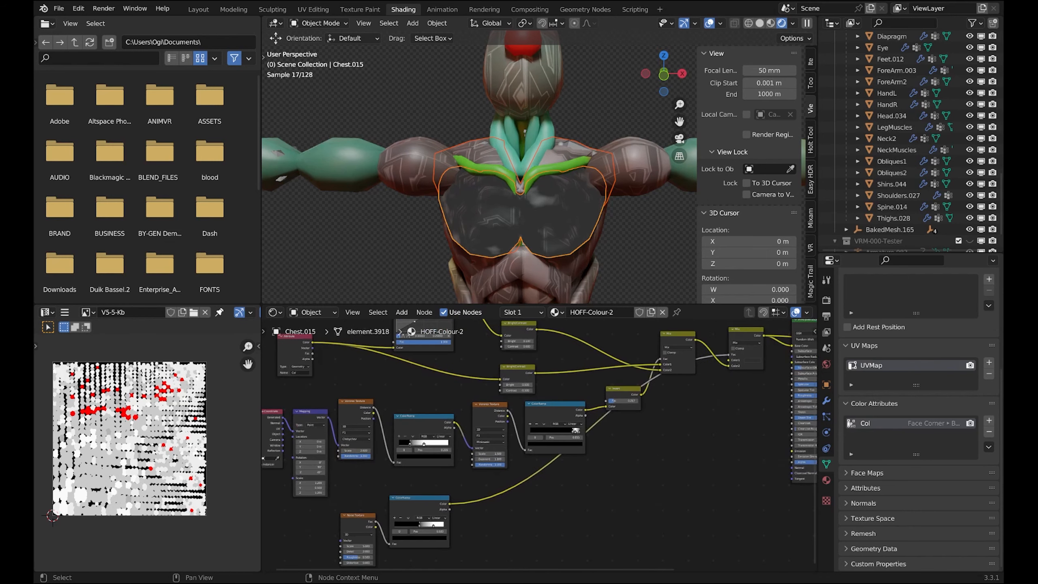
middle_drag(472, 403, 363, 472)
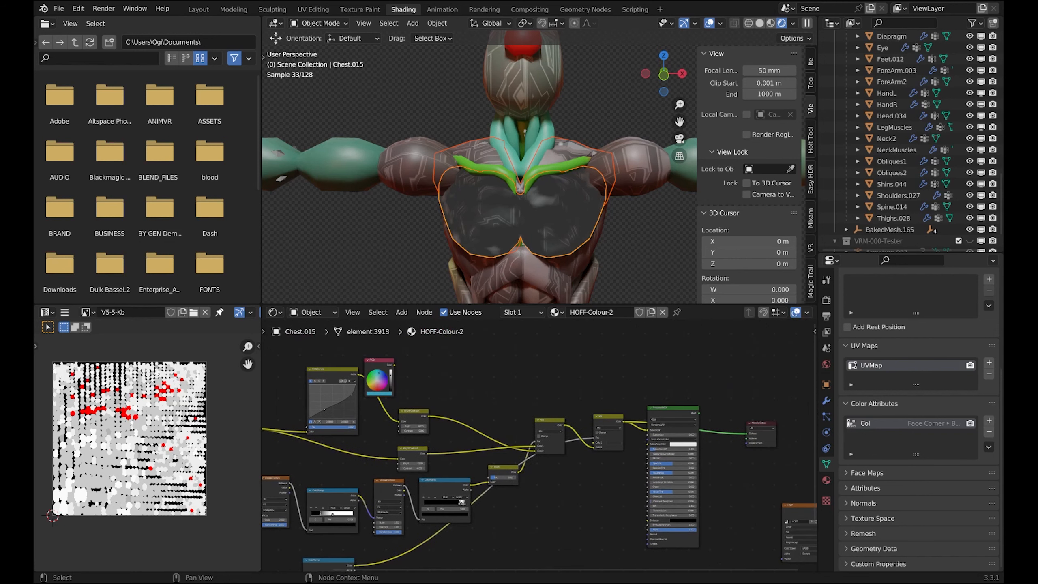
drag(378, 374, 408, 365)
scroll(527, 452, up, 3)
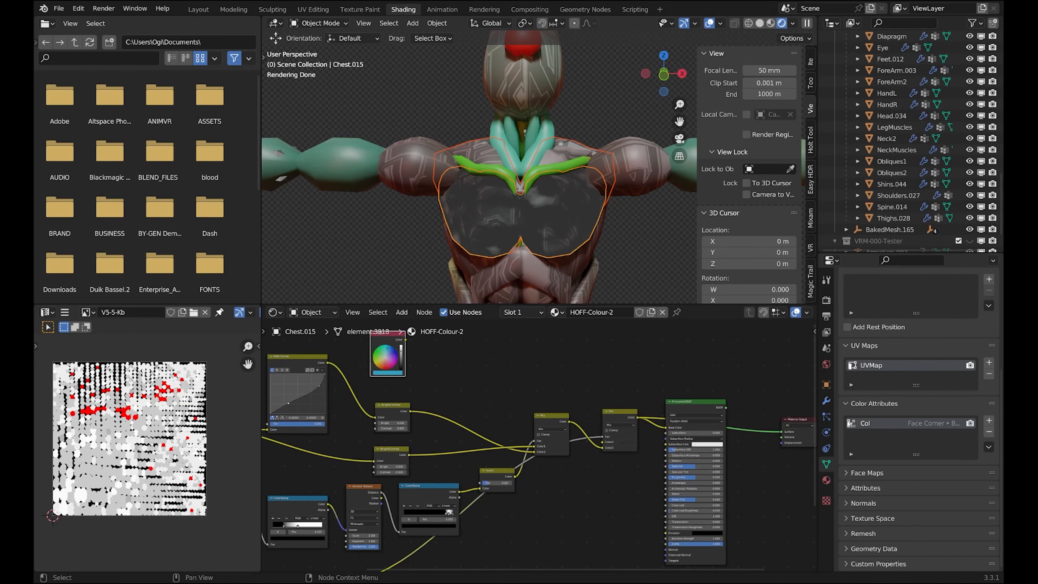
middle_drag(527, 451, 591, 456)
middle_drag(457, 333, 462, 374)
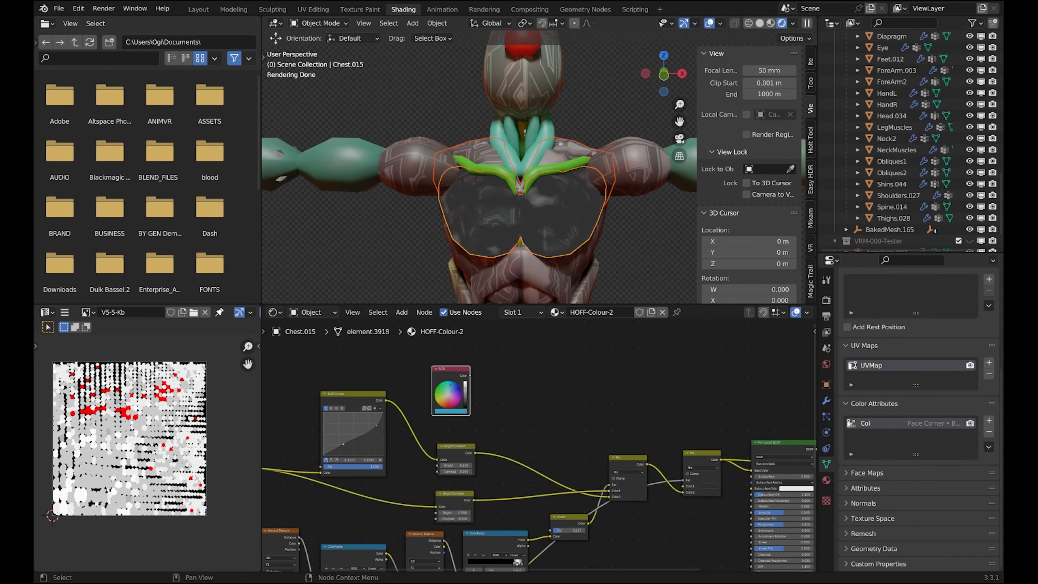
scroll(533, 455, up, 1)
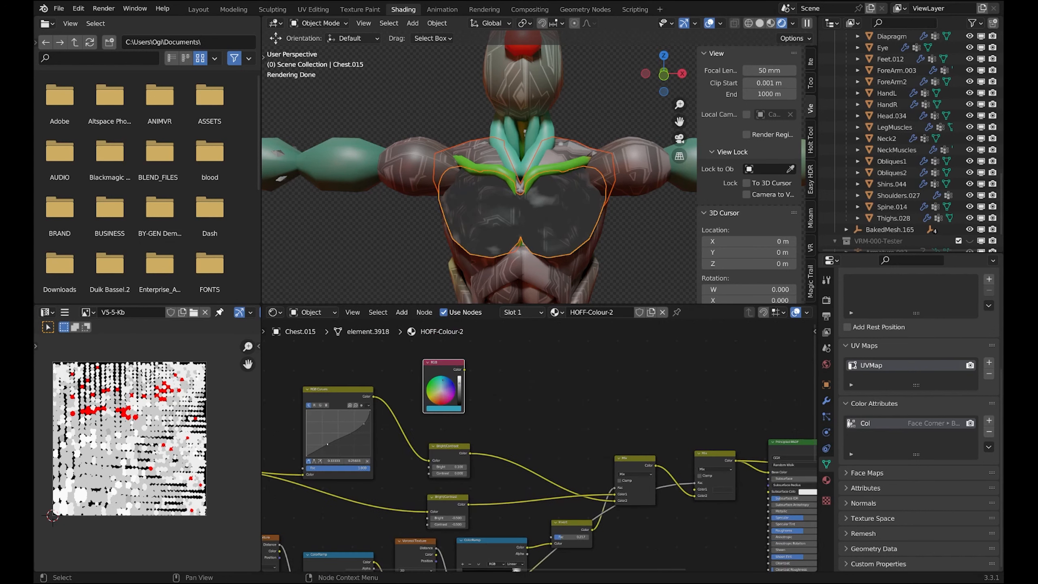
drag(465, 369, 695, 488)
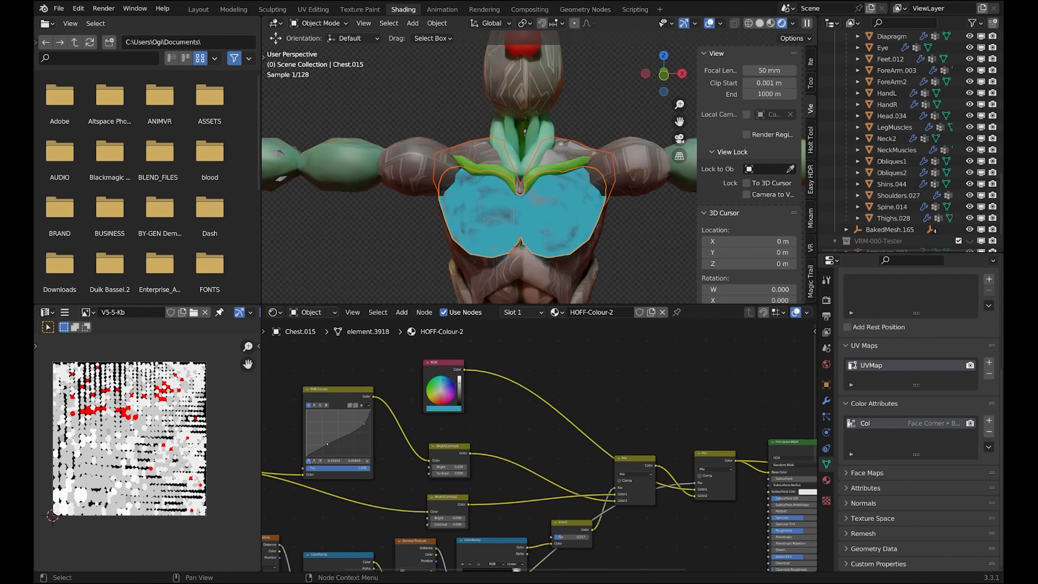
- Reconnect the Principled BSDF to the Material Output to show the fully shaded chest material
middle_drag(695, 488, 589, 471)
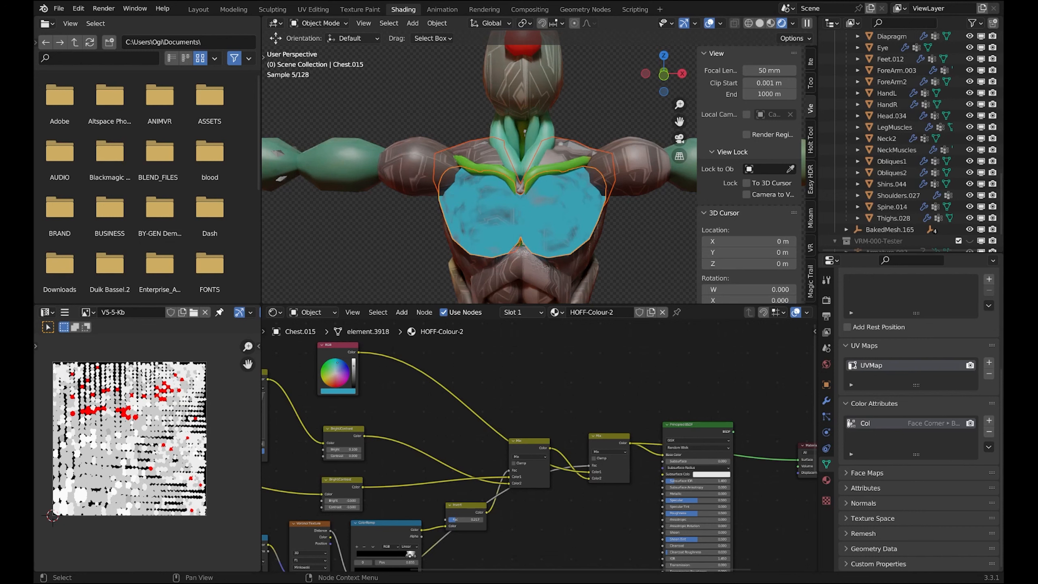
drag(629, 443, 631, 443)
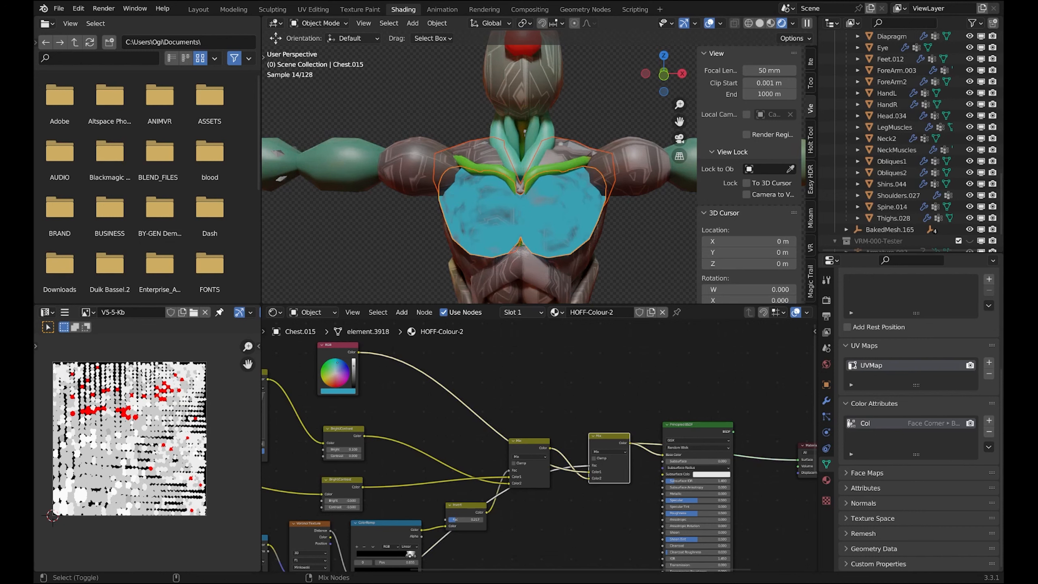
ctrl+shift+click(696, 425)
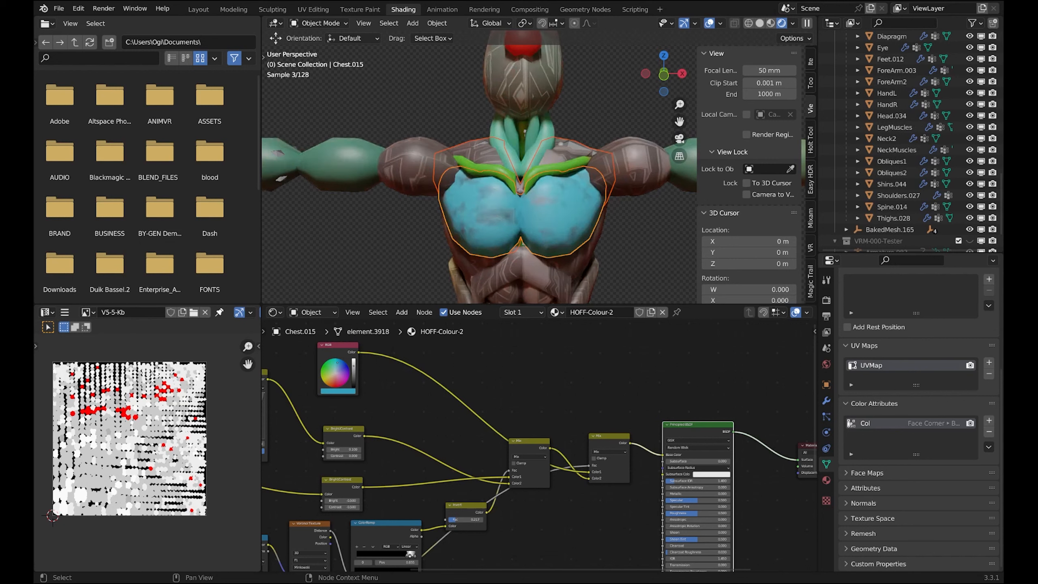
- Shift the noise ColorRamp's stops toward the dark end to rebalance the blue patches against the base pattern
middle_drag(452, 514, 625, 415)
scroll(542, 444, down, 6)
scroll(529, 459, up, 3)
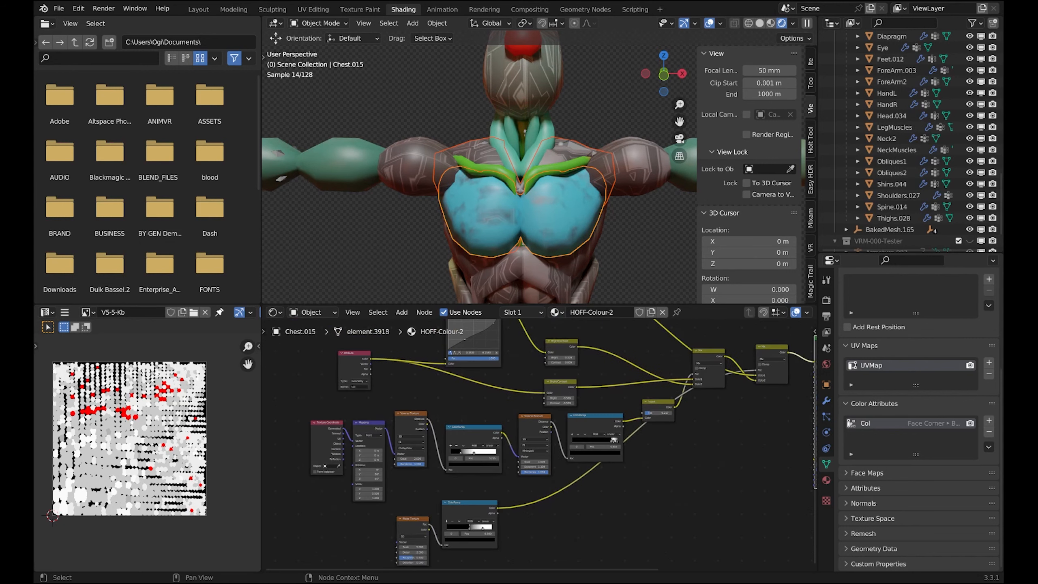
middle_drag(484, 480, 547, 442)
scroll(543, 443, up, 3)
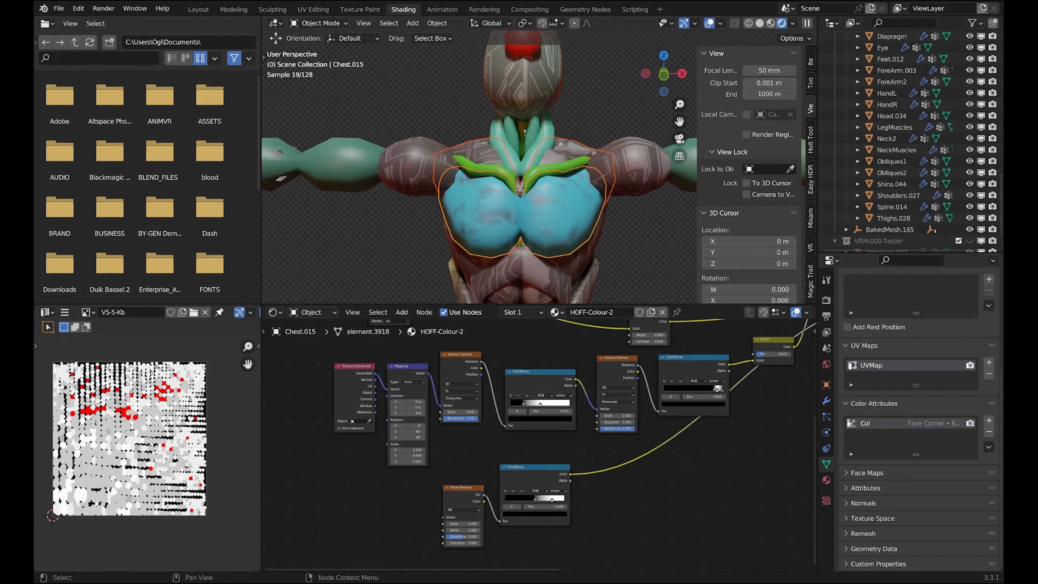
mouse_move(535, 500)
mouse_down()
mouse_move(543, 499)
mouse_move(520, 500)
mouse_move(547, 499)
mouse_move(526, 500)
mouse_up()
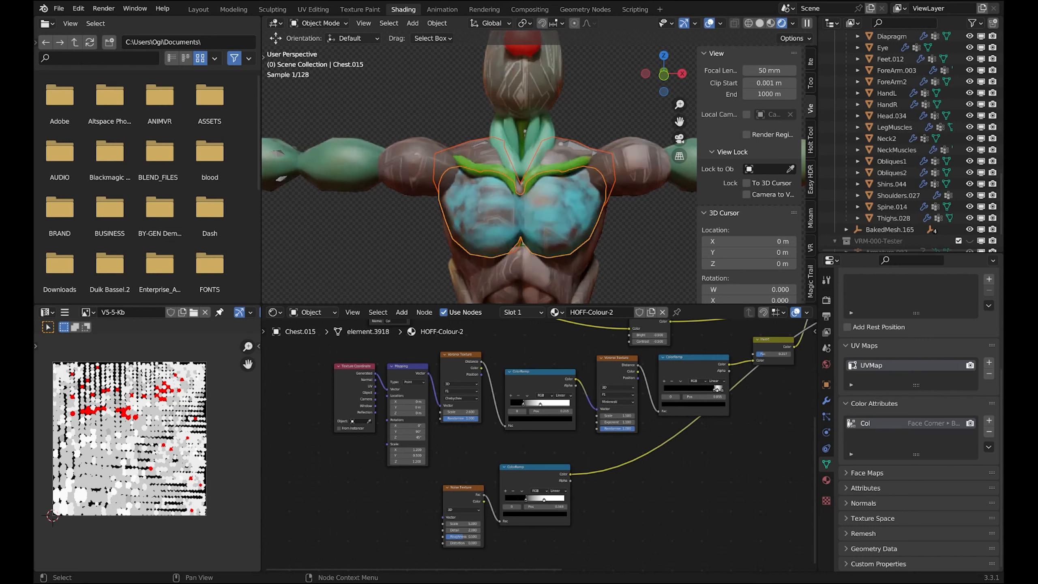
scroll(539, 445, down, 3)
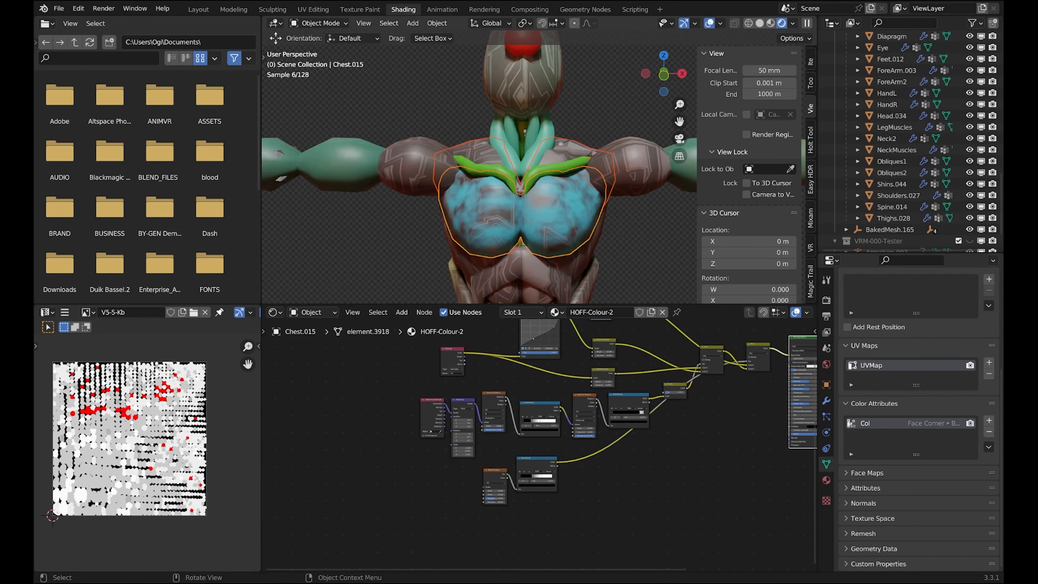
- Link the chest's HOFF-Colour-2 material to the biceps, thighs, shins and feet, and clear the selection
scroll(526, 167, down, 4)
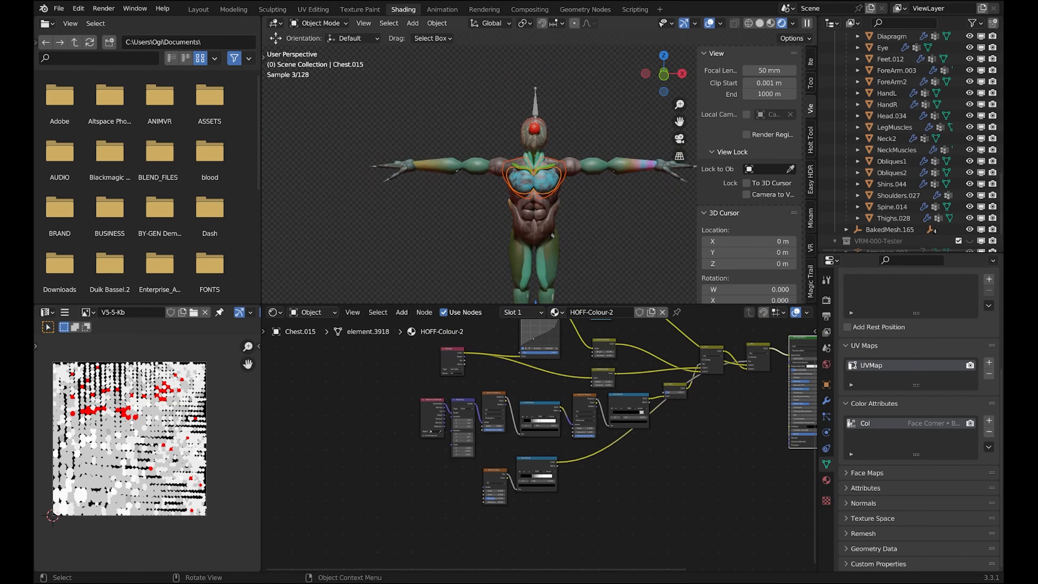
click(440, 165)
shift+click(476, 165)
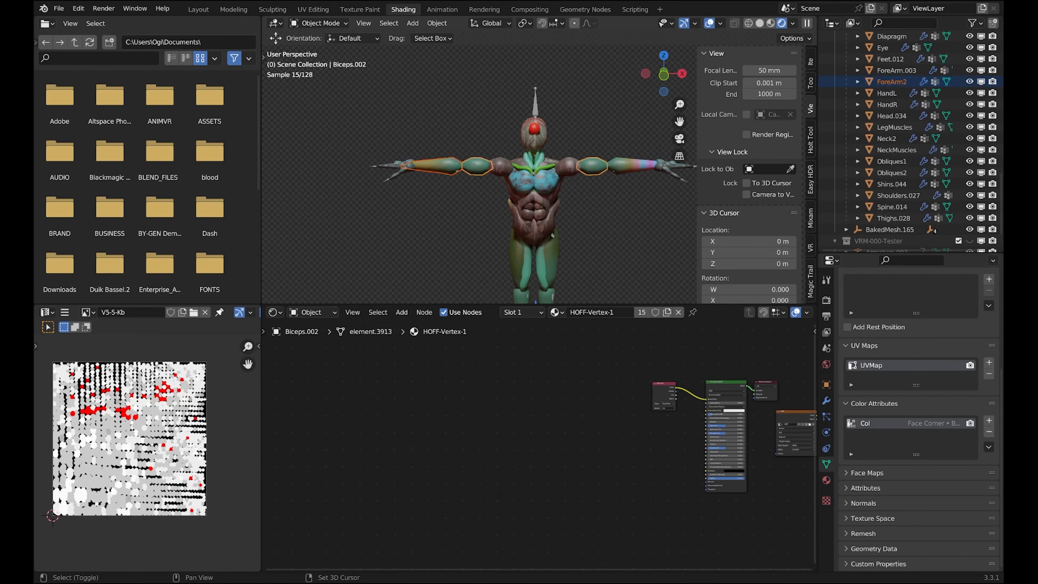
shift+click(476, 165)
click(476, 165)
shift+click(551, 236)
scroll(551, 236, down, 3)
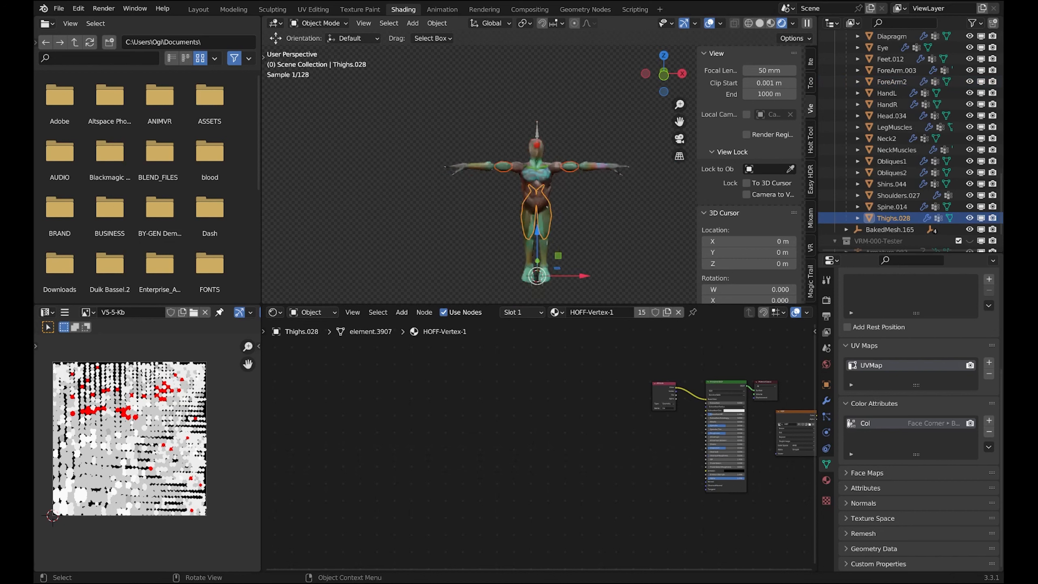
shift+middle_drag(552, 236, 552, 196)
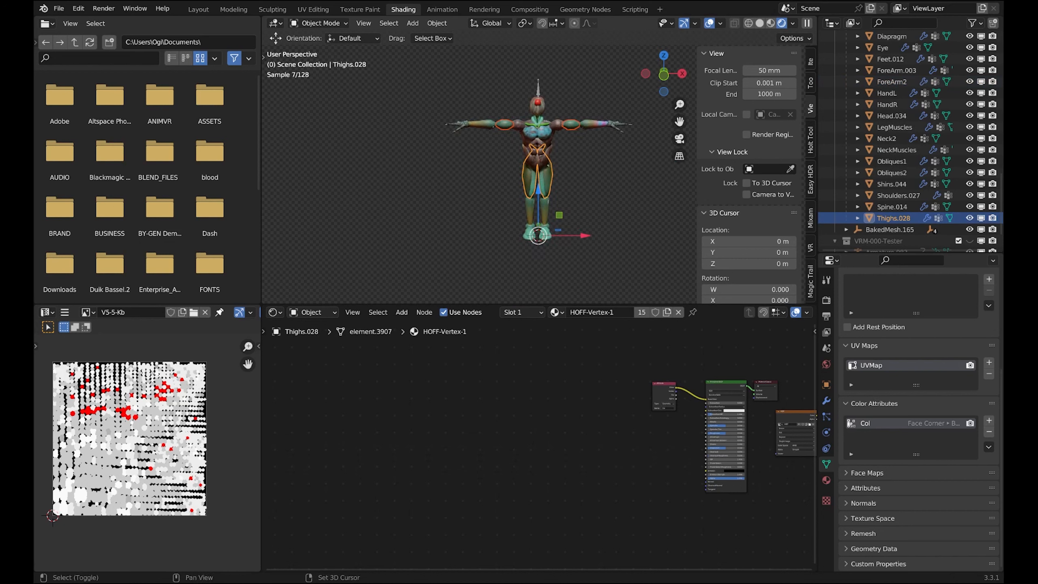
shift+click(545, 210)
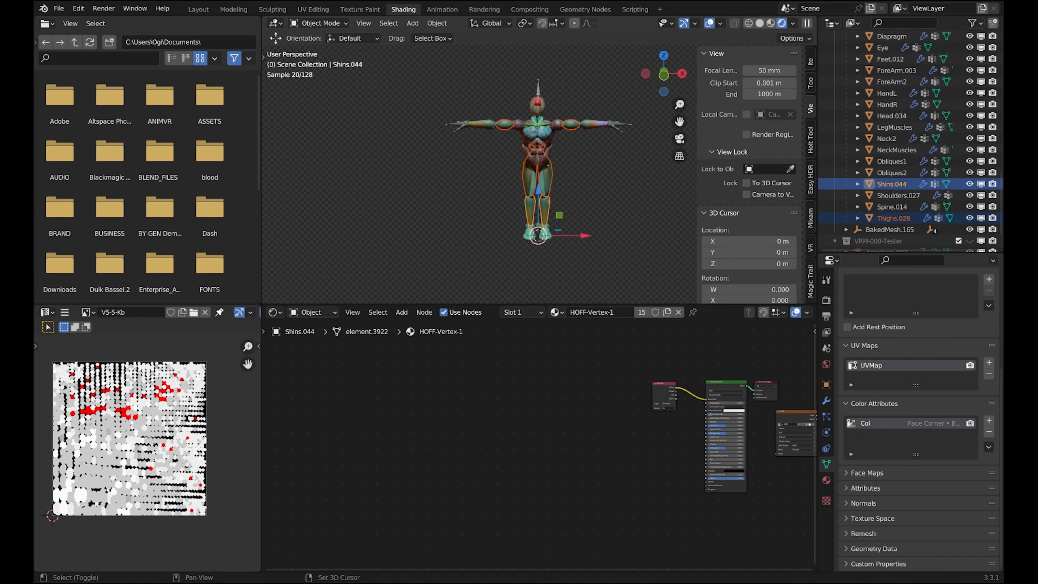
drag(572, 258, 513, 222)
shift+click(537, 132)
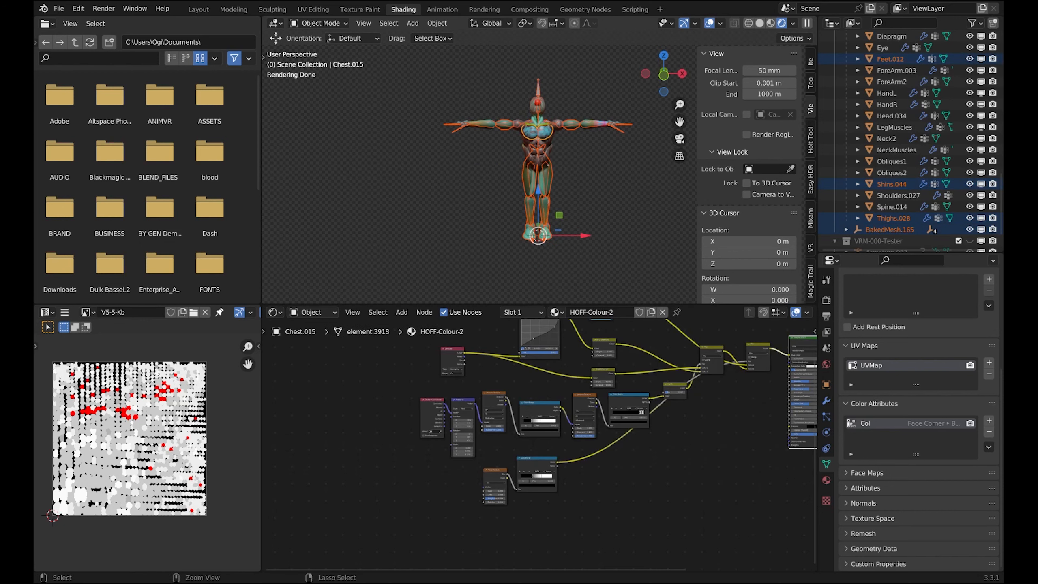
key(ctrl+l)
click(538, 132)
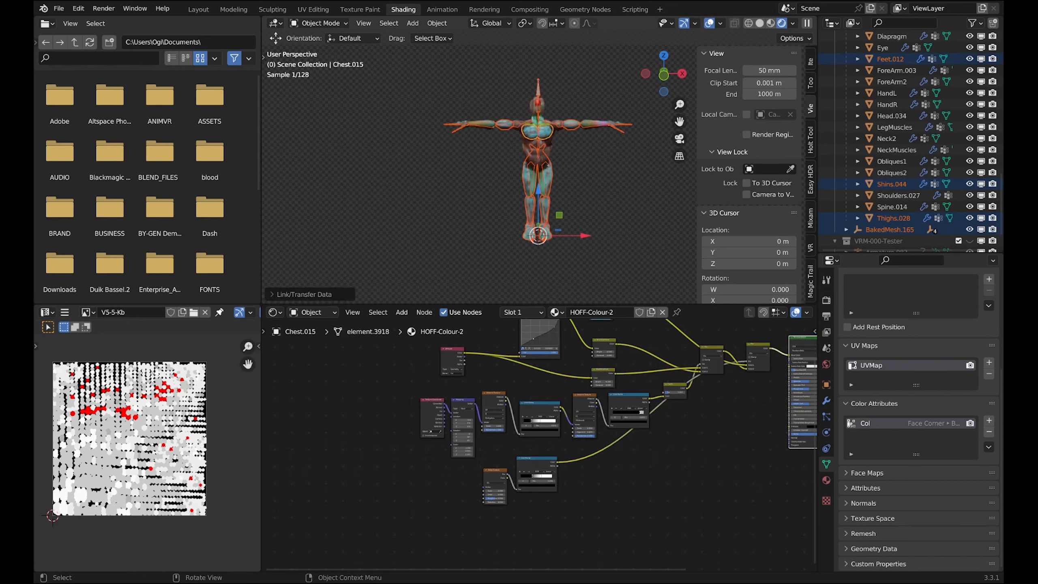
click(588, 184)
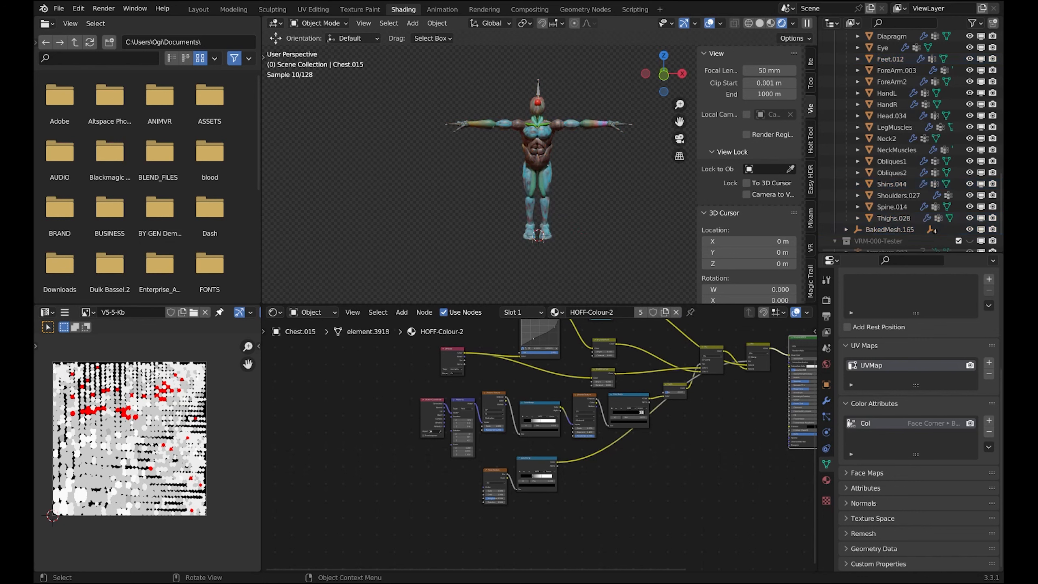
- Examine how the blue-patched material looks across the chest, arms and legs from several distances and angles
shift+middle_drag(580, 176, 559, 226)
scroll(559, 226, up, 2)
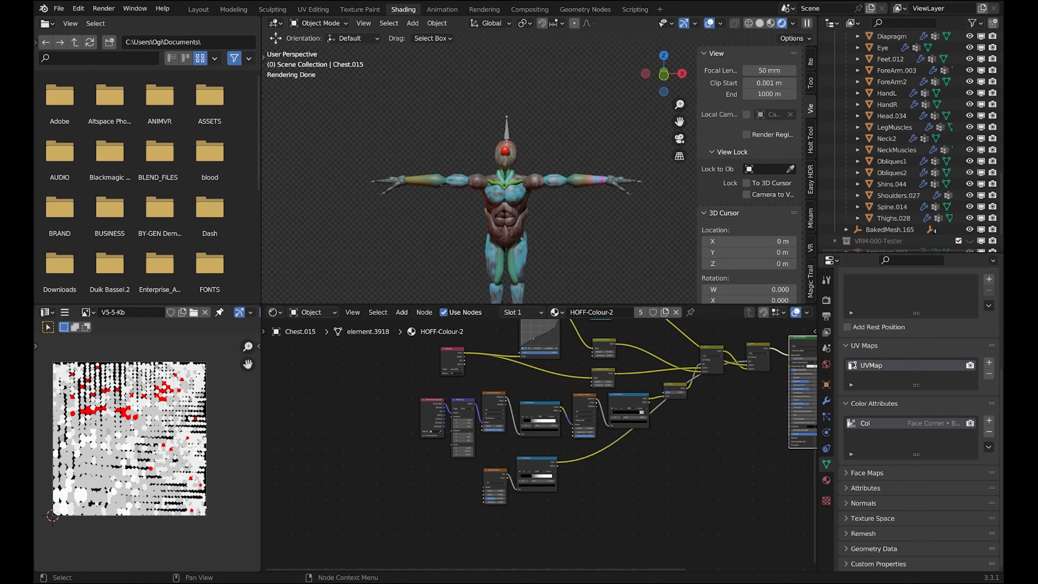
scroll(521, 239, down, 1)
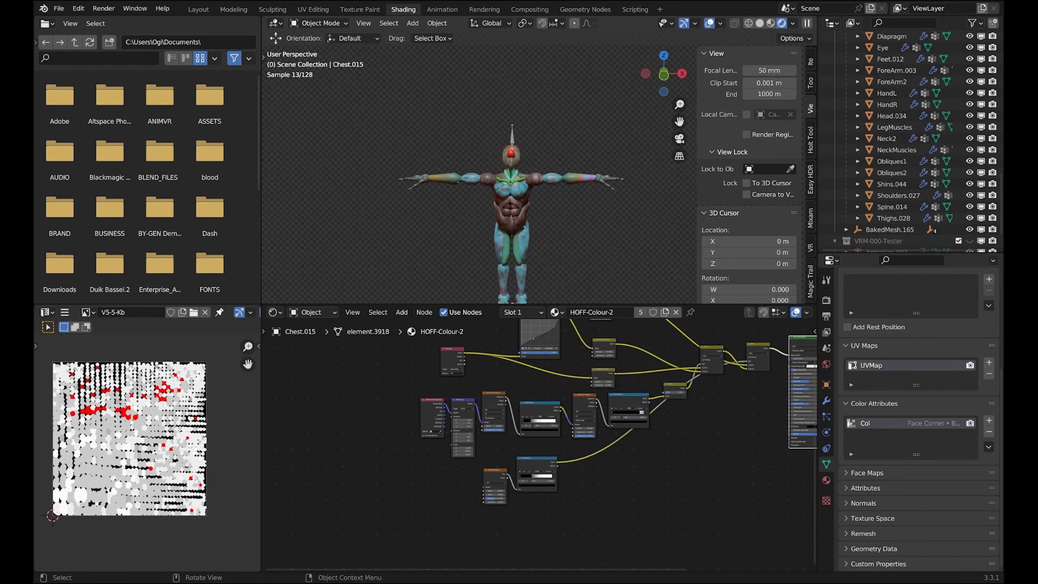
shift+middle_drag(522, 238, 563, 233)
scroll(518, 202, up, 4)
middle_drag(497, 212, 540, 224)
scroll(526, 252, up, 2)
scroll(525, 252, down, 3)
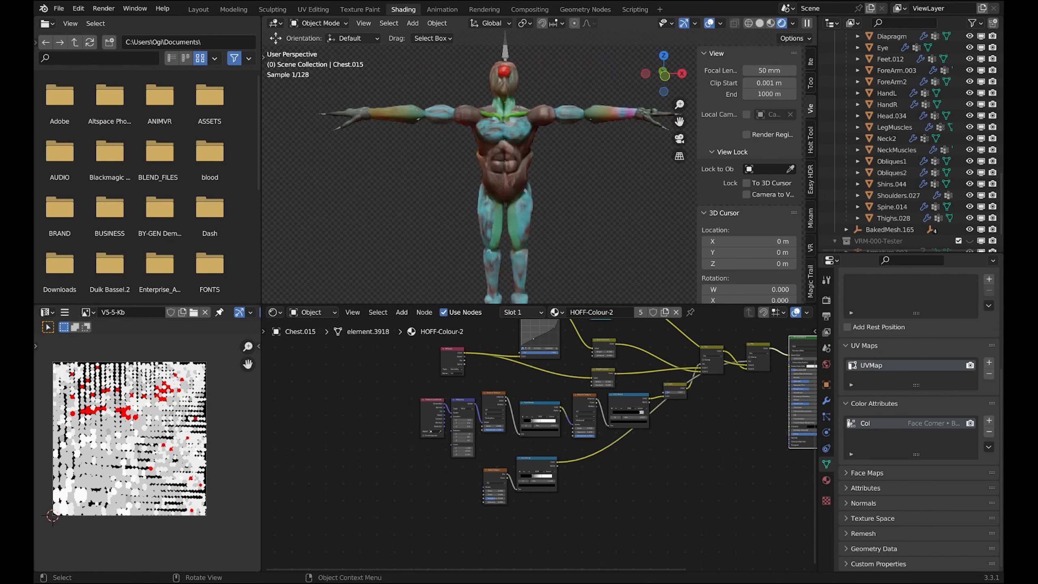
- Move the unconnected texture node in HOFF-Colour-2 closer to the Principled BSDF, just beneath the Material Output
middle_drag(593, 409, 462, 464)
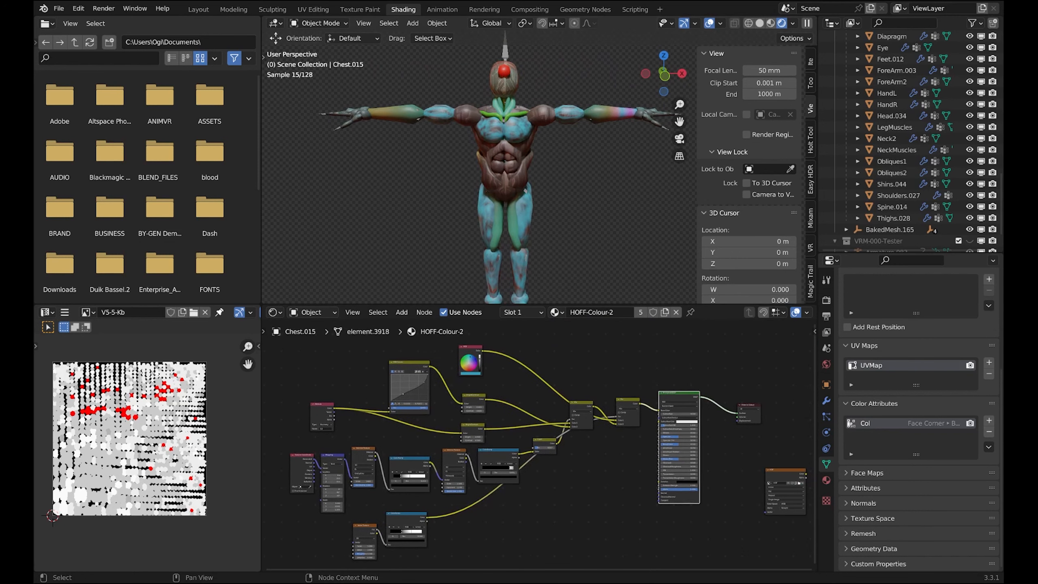
drag(784, 482, 737, 448)
shift+middle_drag(543, 176, 514, 205)
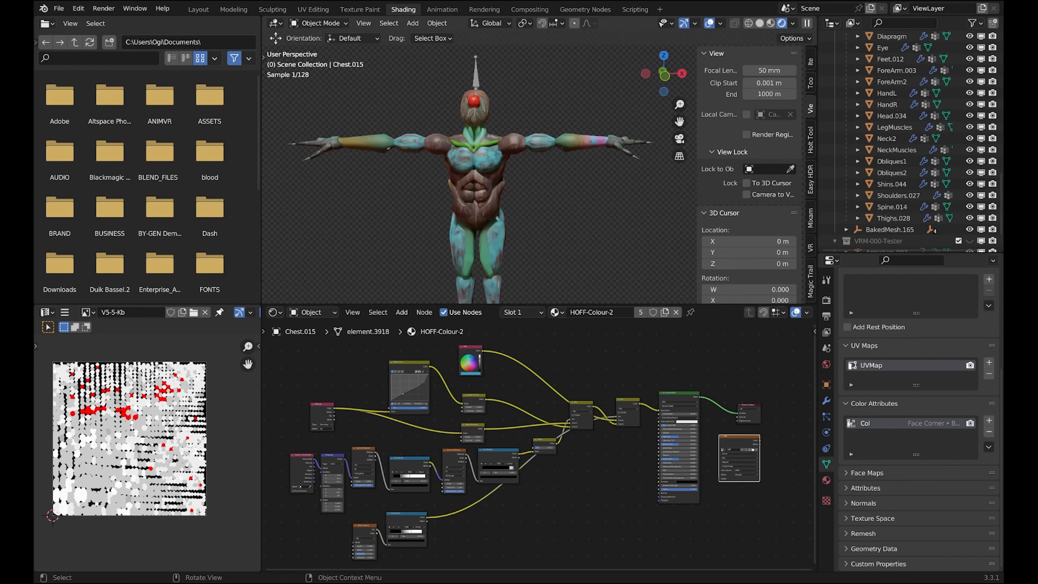
scroll(535, 169, up, 1)
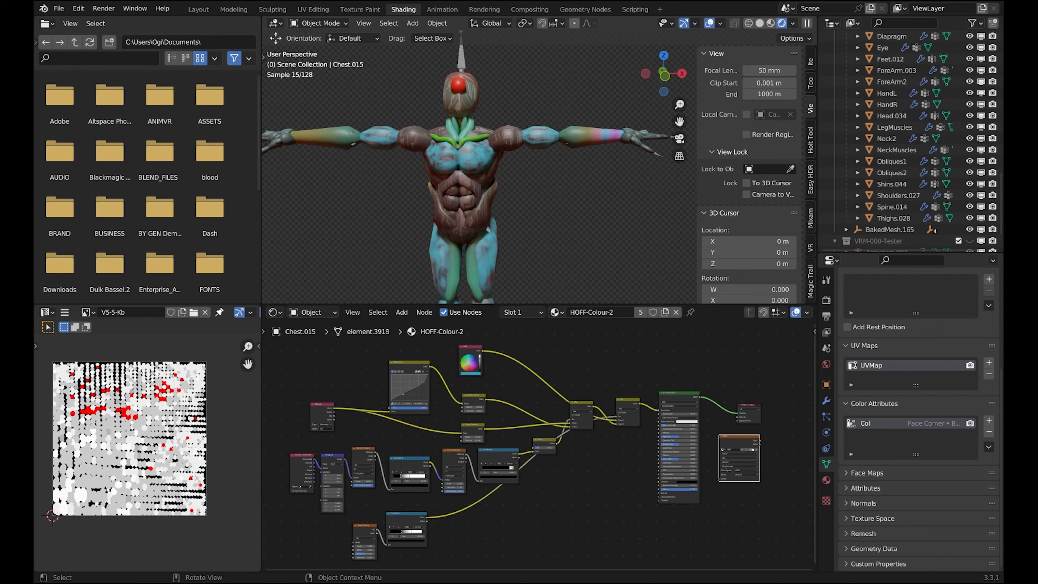
scroll(476, 176, down, 1)
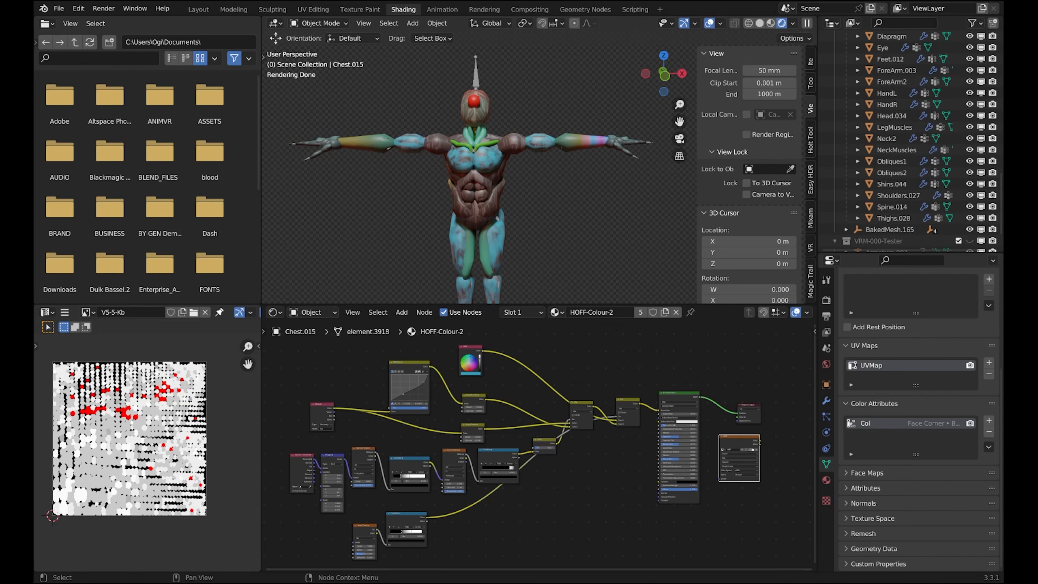
scroll(478, 176, down, 1)
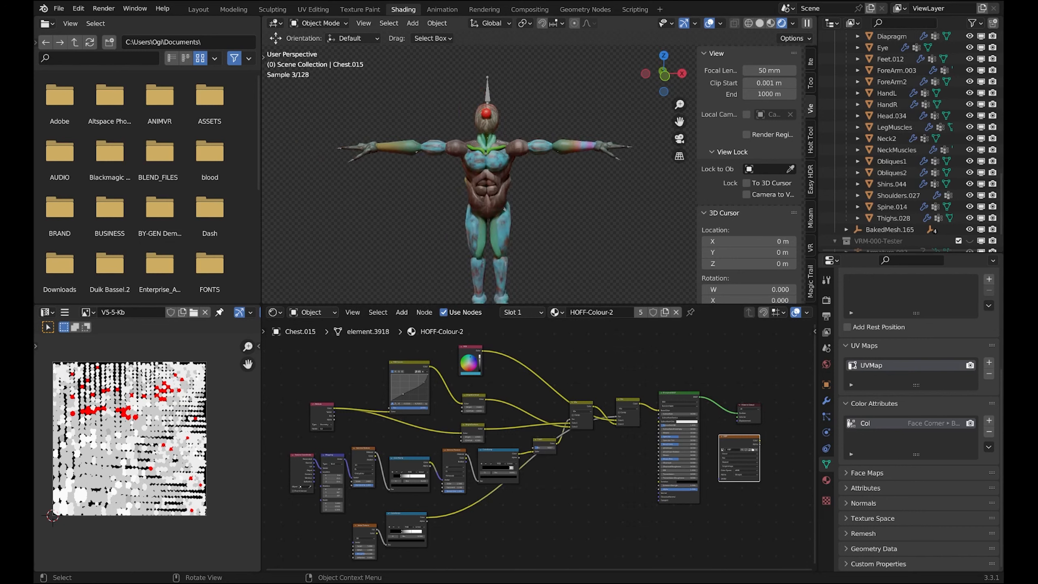
- Assign the existing RibbedCable_ARM.001 material to the ForeArm2 object
mouse_move(482, 184)
shift+middle_down()
mouse_move(497, 159)
mouse_move(548, 171)
mouse_move(493, 181)
shift+middle_up()
click(395, 151)
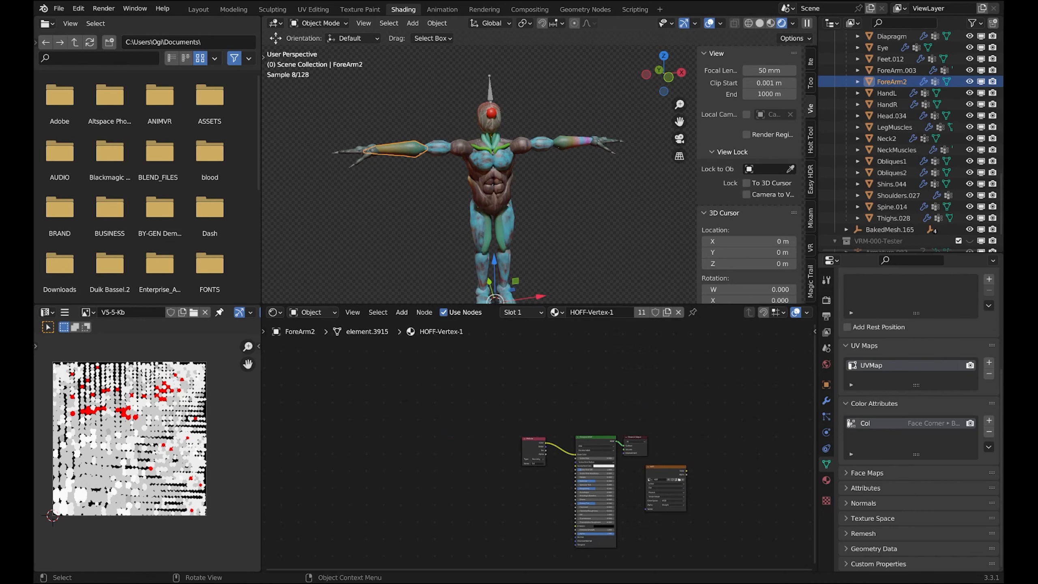
click(555, 311)
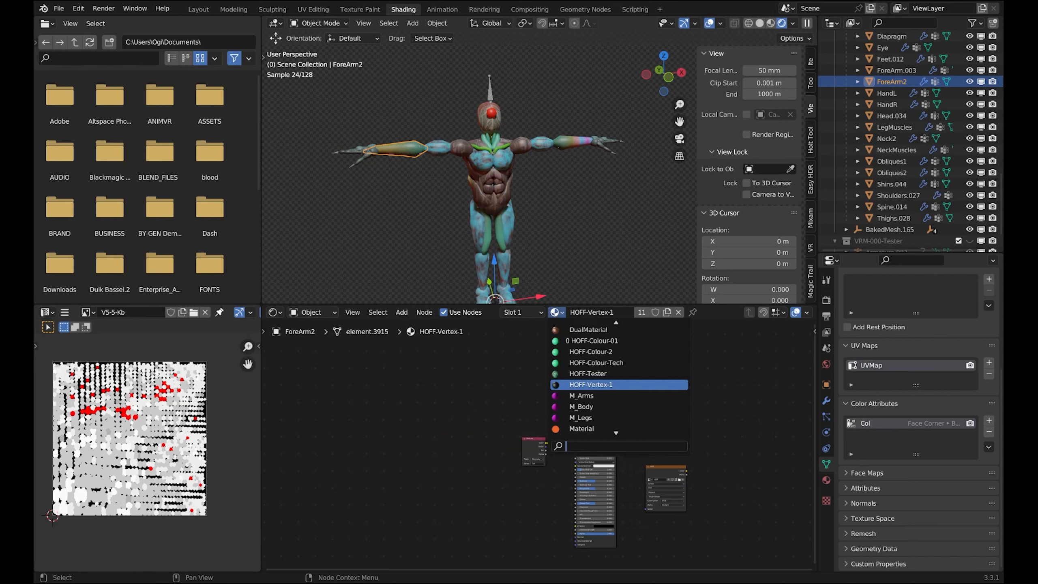
key(Down)
key(Down)
key(Down)
key(Down)
key(Down)
key(Down)
key(Down)
key(Down)
key(Down)
key(Down)
key(Down)
key(Down)
key(Down)
key(Down)
key(Down)
key(Down)
key(Down)
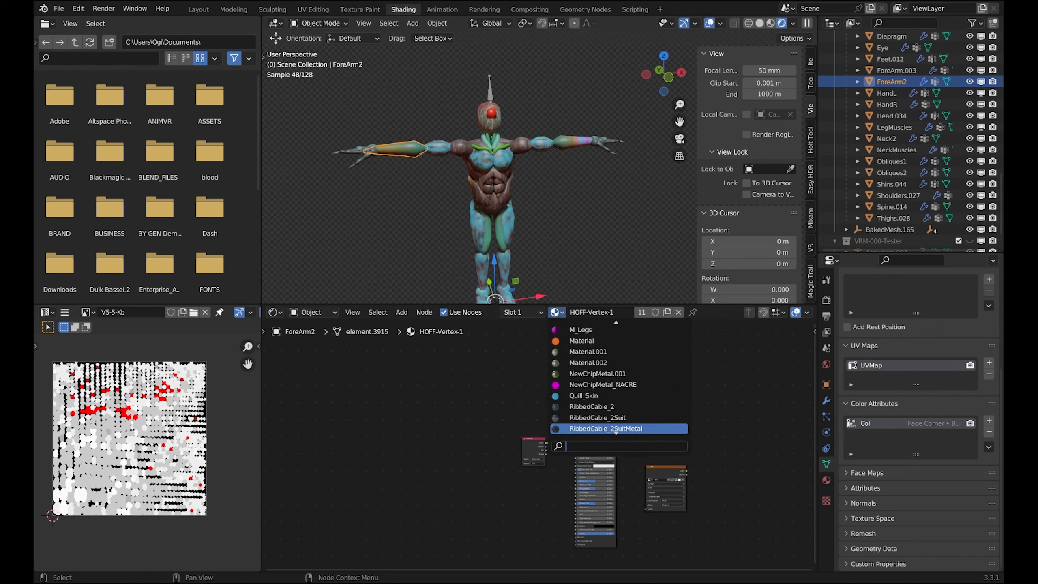
key(Up)
key(Down)
key(Down)
key(Down)
key(Down)
key(Down)
key(Down)
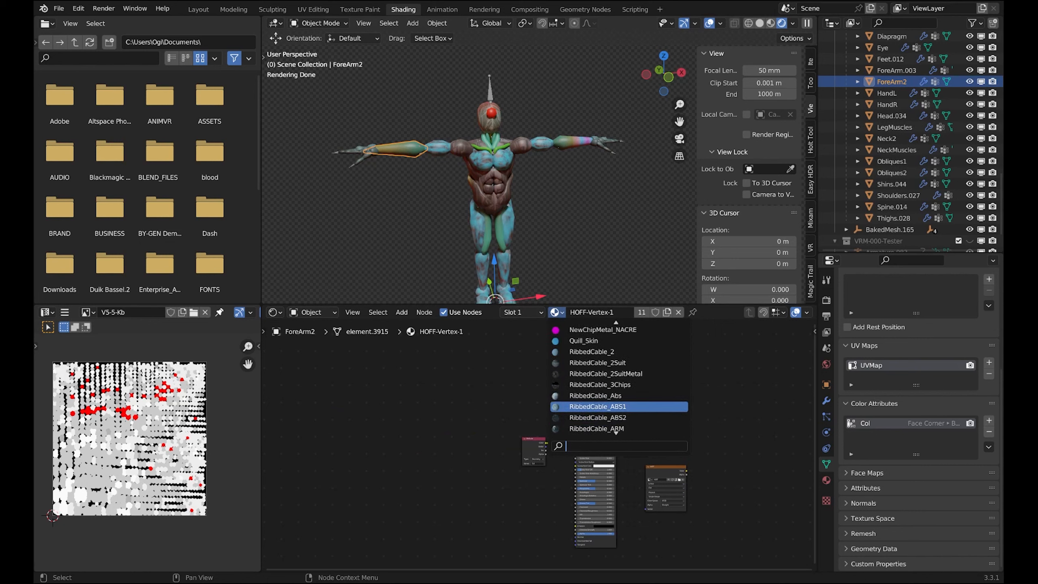
key(Up)
key(Up)
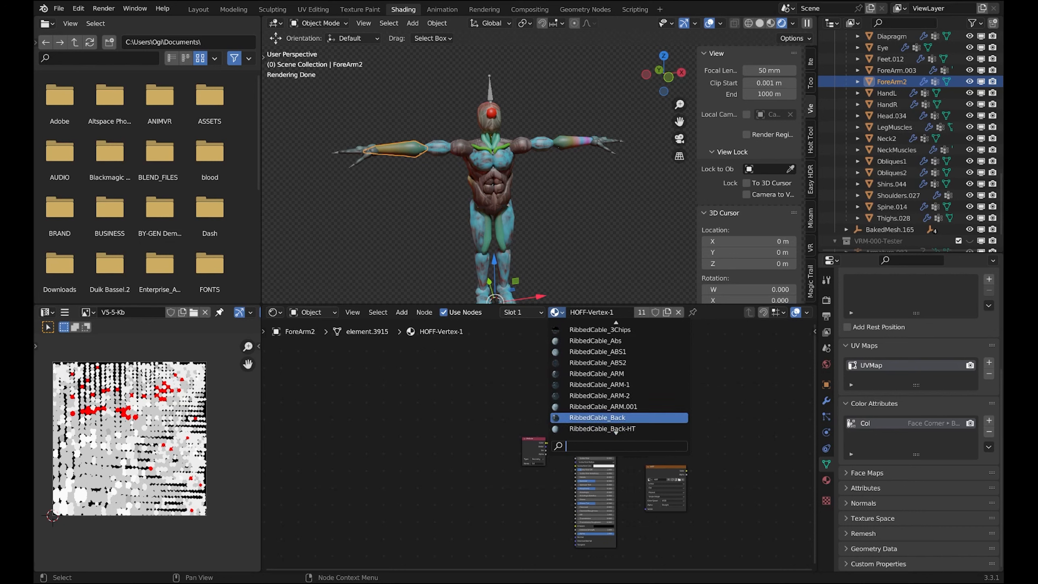
key(Return)
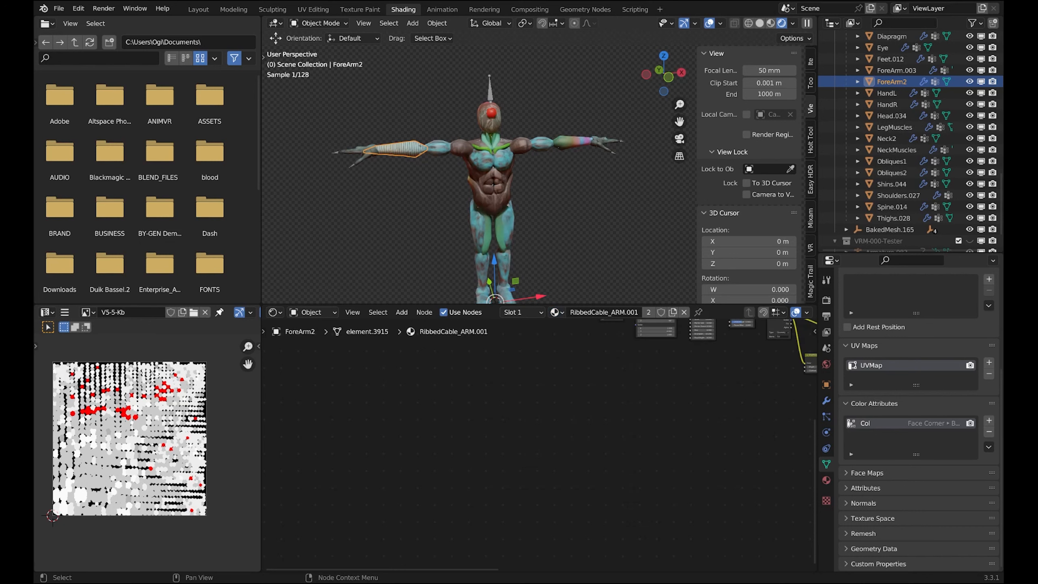
- Deselect the forearm and examine its ribbed material against the rest of the body
scroll(477, 180, up, 2)
shift+middle_drag(478, 180, 558, 219)
scroll(567, 201, up, 2)
scroll(567, 201, down, 4)
key(alt+a)
scroll(558, 219, up, 2)
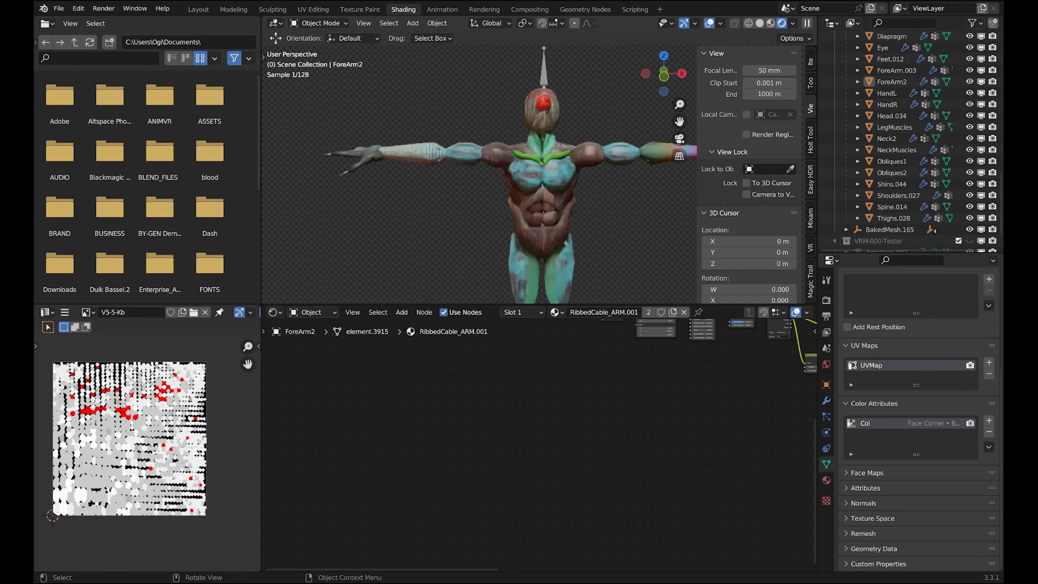
scroll(558, 220, down, 2)
shift+middle_drag(557, 219, 532, 180)
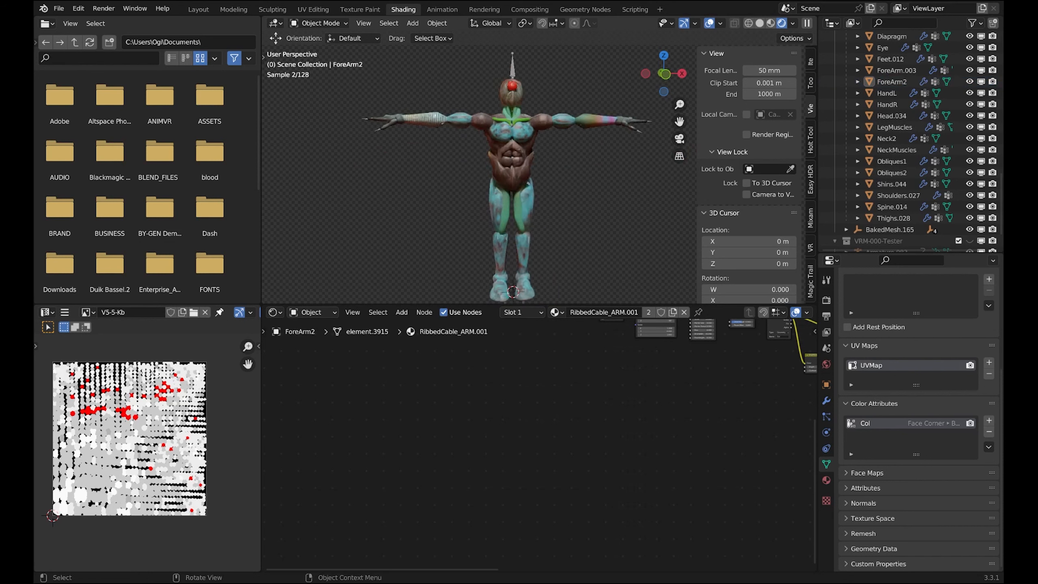
scroll(539, 176, up, 1)
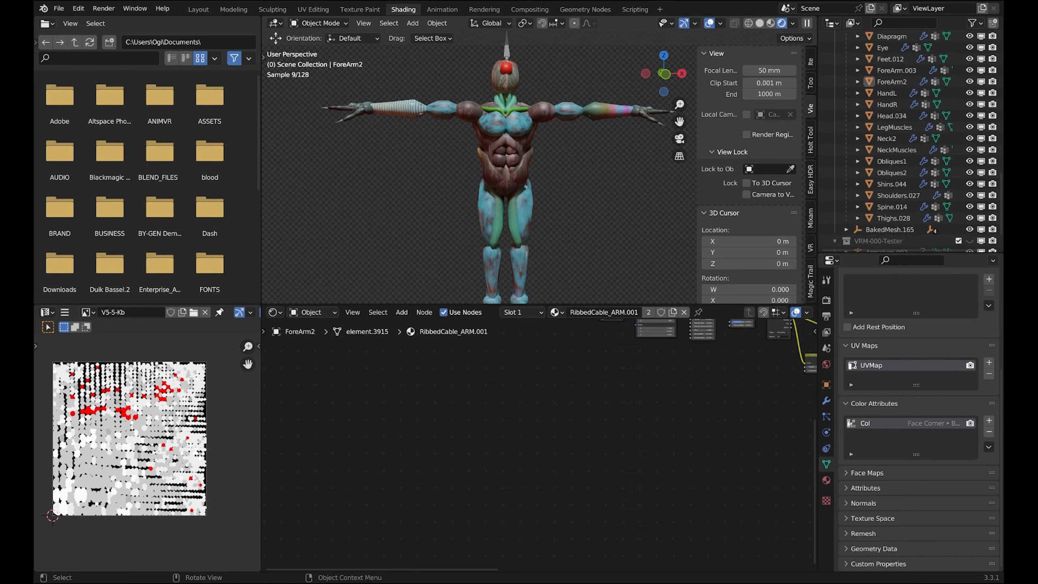
scroll(538, 175, down, 1)
shift+middle_drag(538, 176, 535, 168)
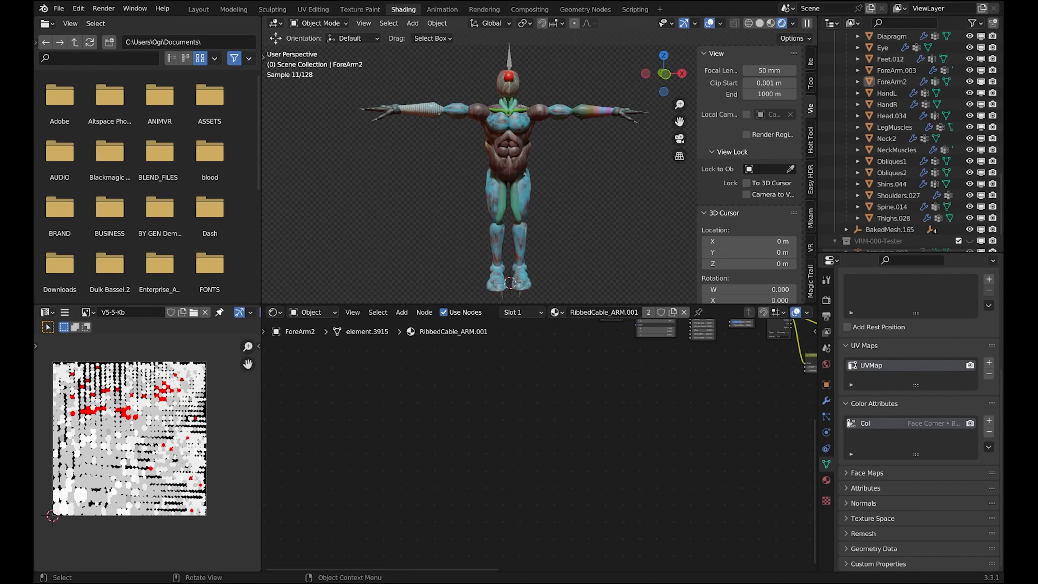
- Add a ColorRamp node to the shins' HOFF-Colour-2 material and place it in the free space above the RGB node
click(520, 244)
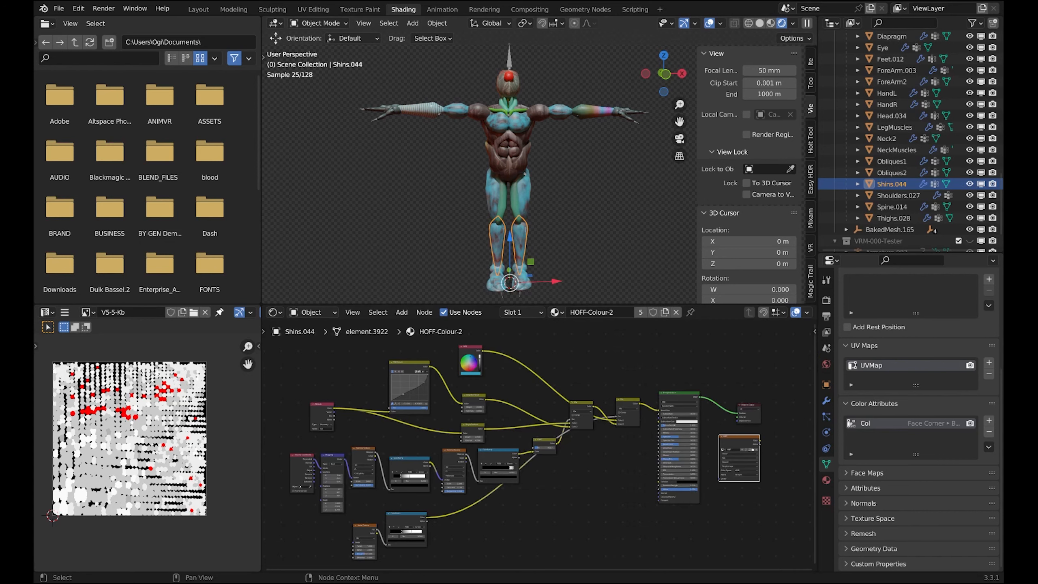
middle_drag(535, 392, 572, 434)
click(560, 365)
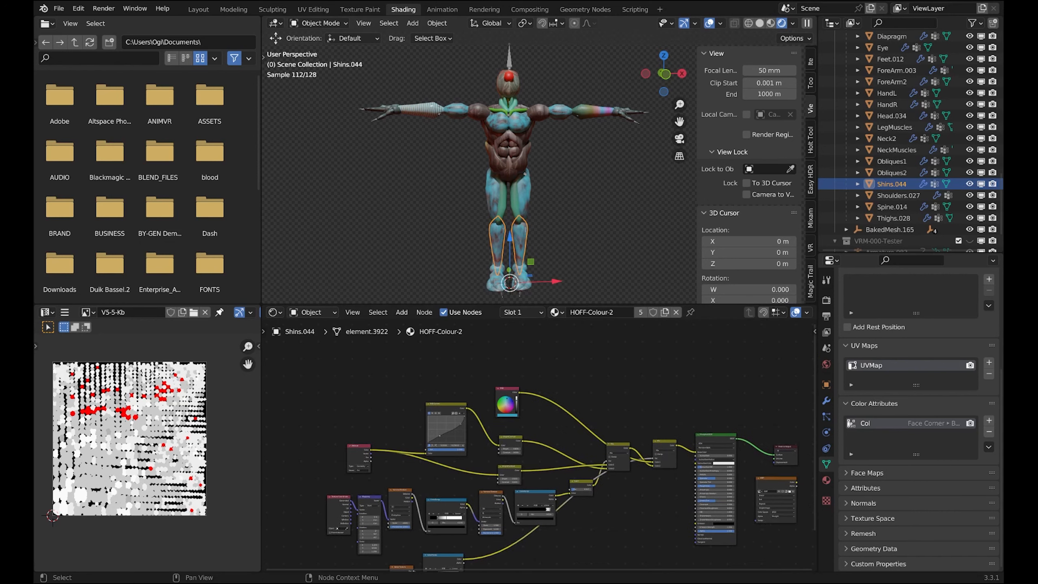
key(shift+a)
click(560, 366)
text(colou)
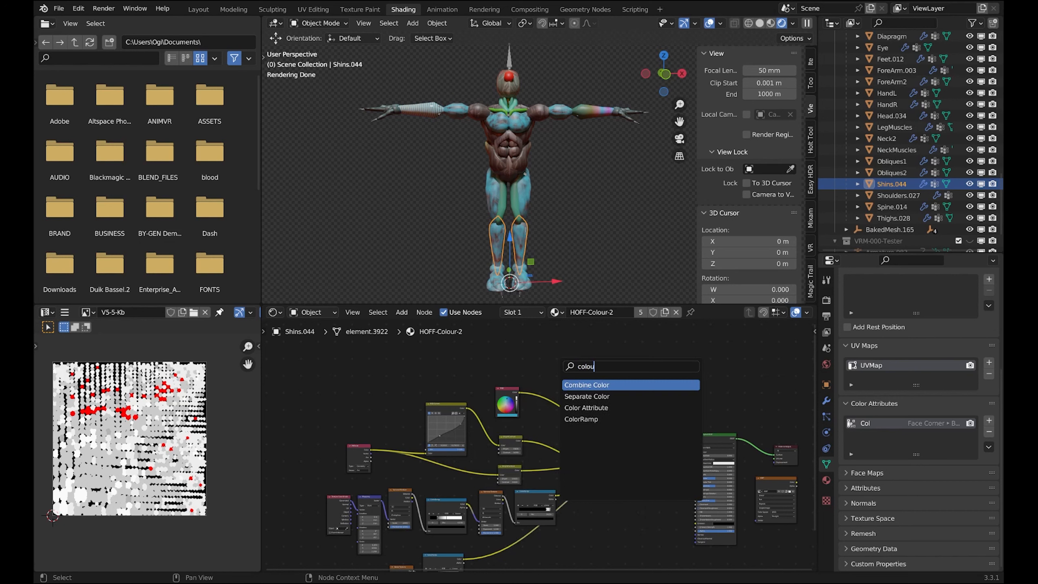
key(BackSpace)
key(Return)
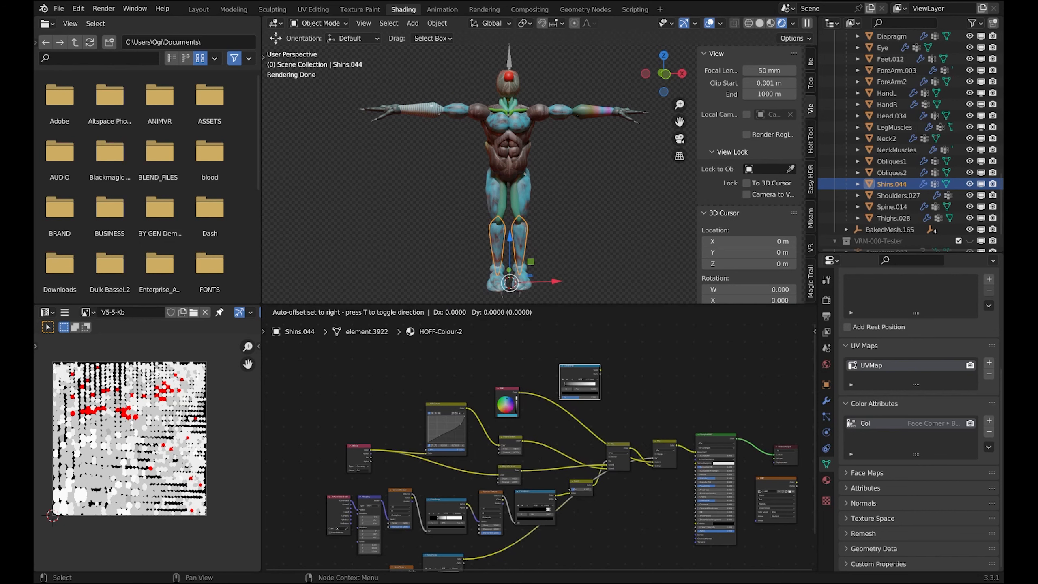
click(577, 365)
scroll(575, 355, up, 3)
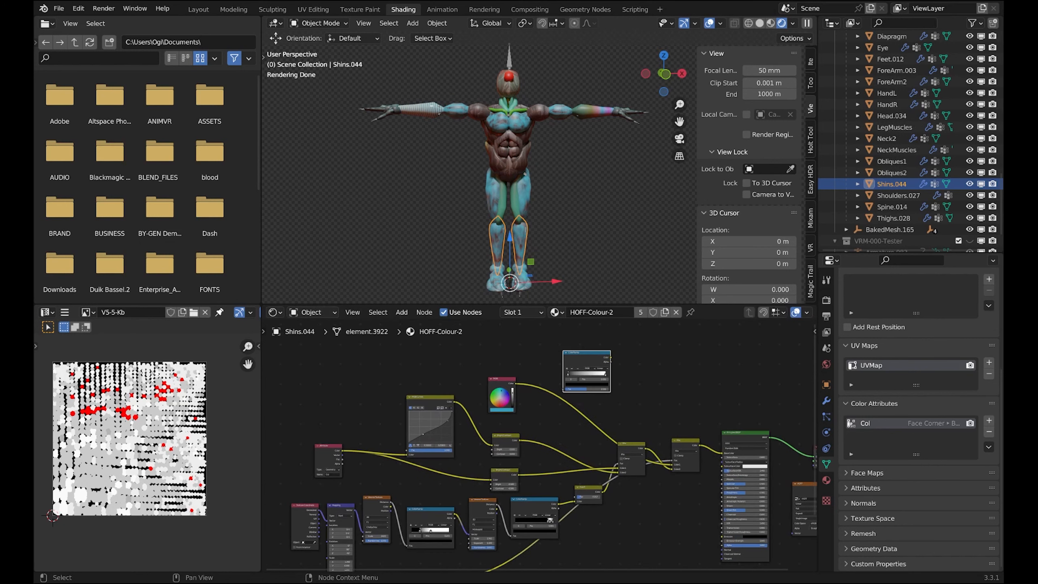
drag(582, 371, 553, 359)
- Colour the new ColorRamp's first stop with the blue sampled from the character's shin
scroll(548, 387, up, 2)
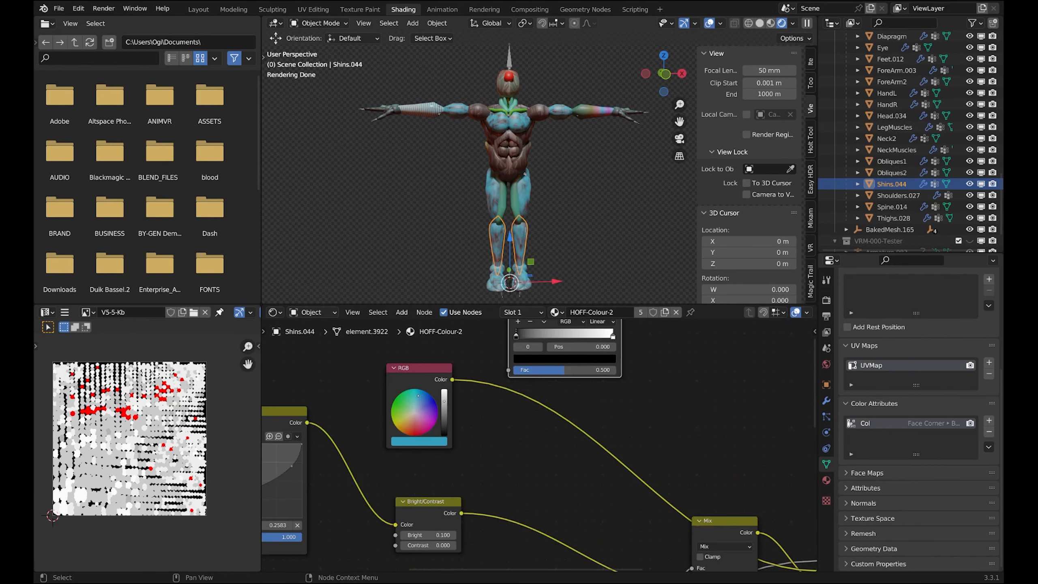
scroll(548, 387, up, 1)
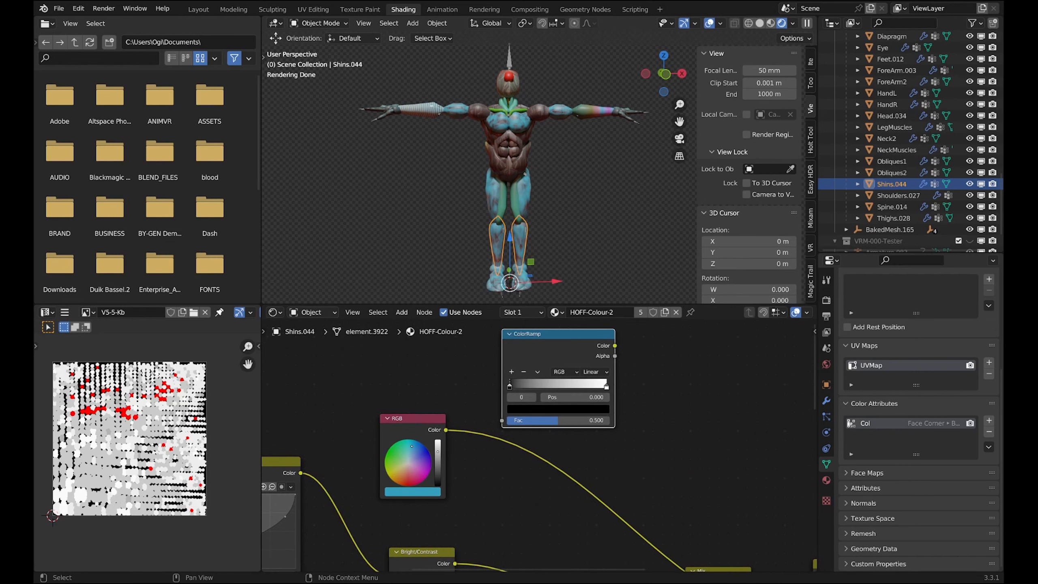
click(558, 408)
click(586, 367)
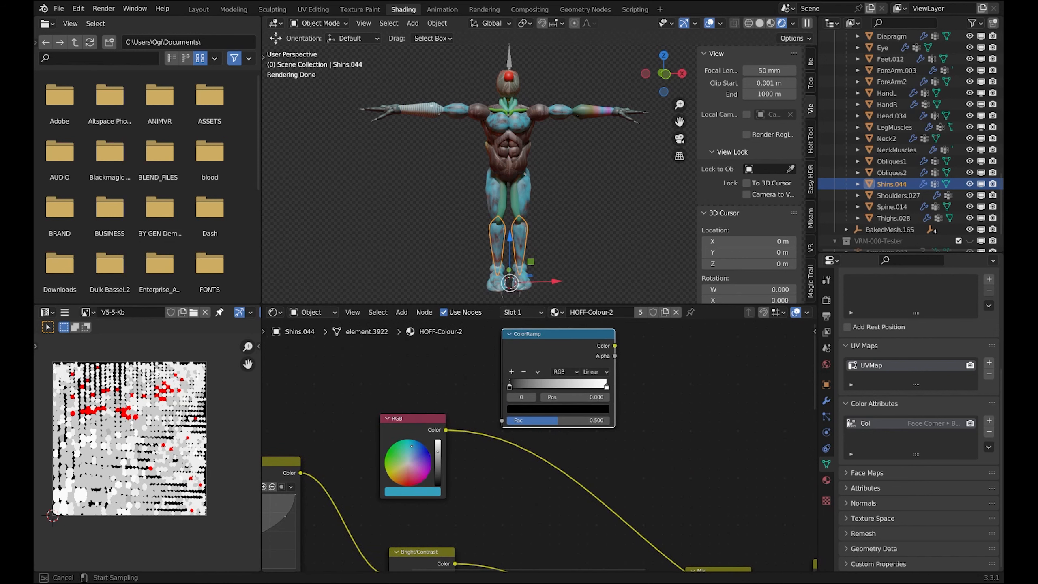
click(520, 236)
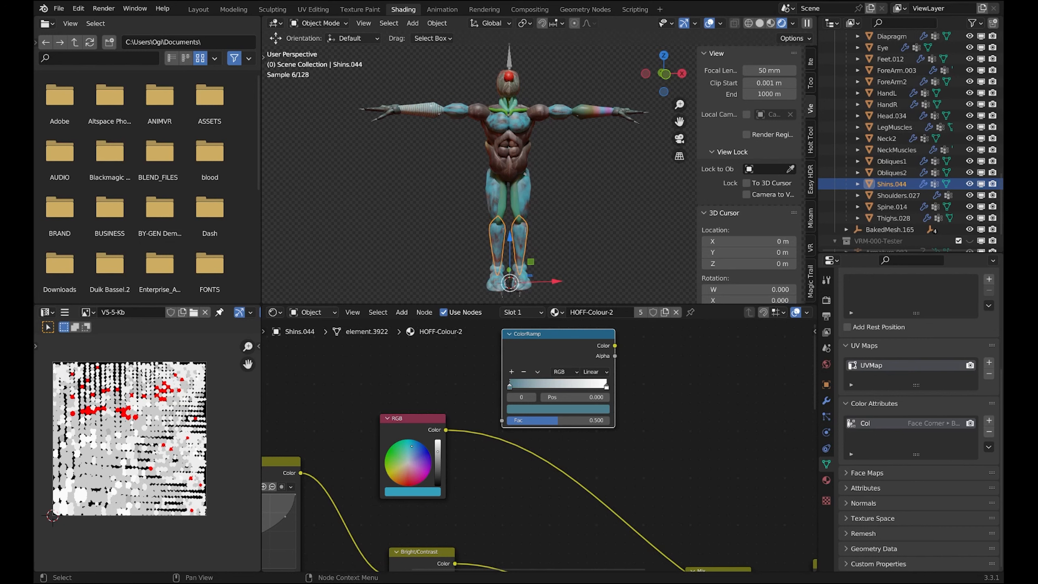
- Add a ColorRamp stop at 0.5 and colour it with the red sampled from the character's face
click(511, 371)
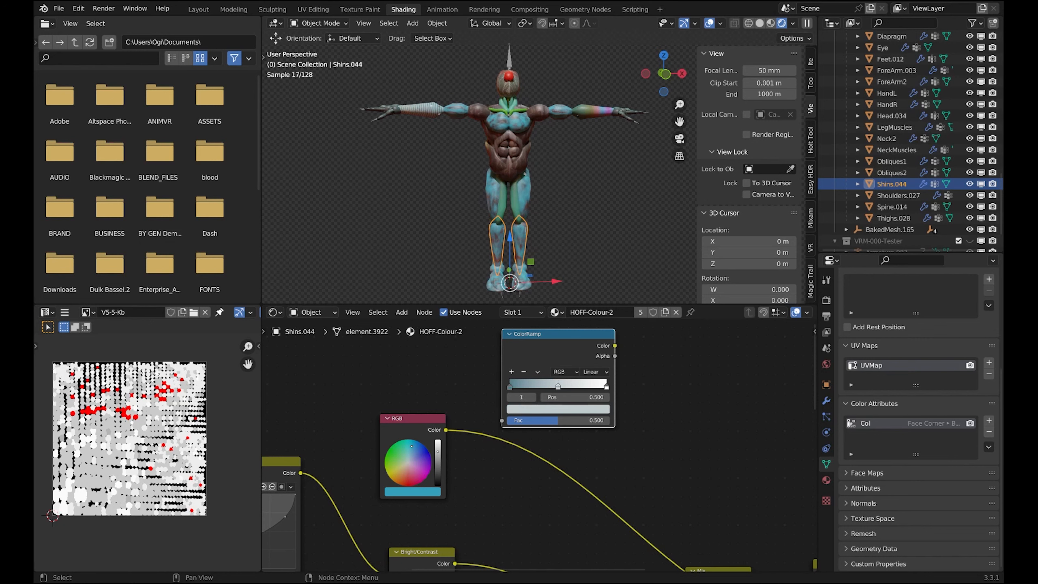
click(558, 409)
click(586, 366)
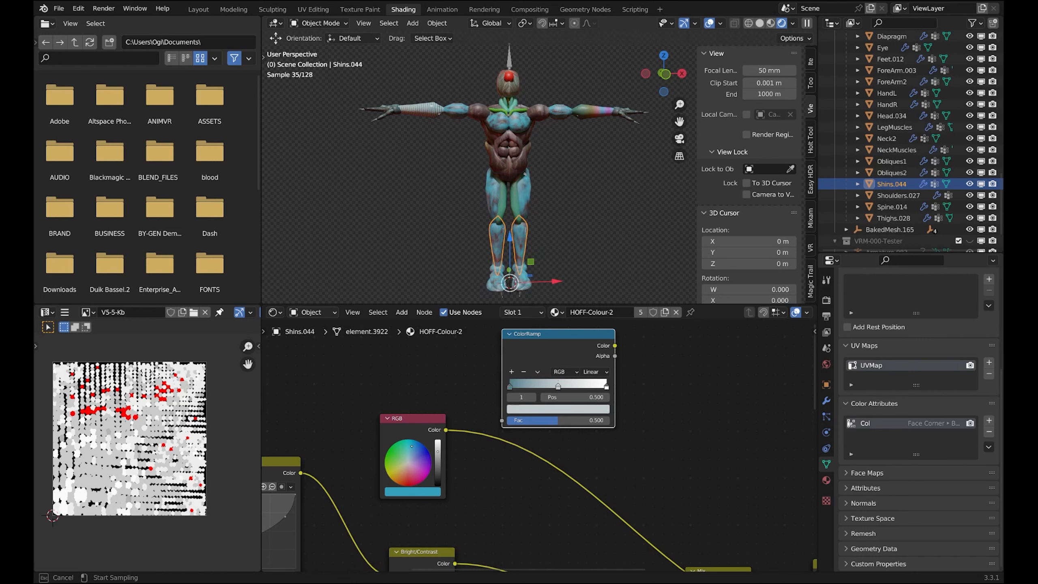
click(508, 77)
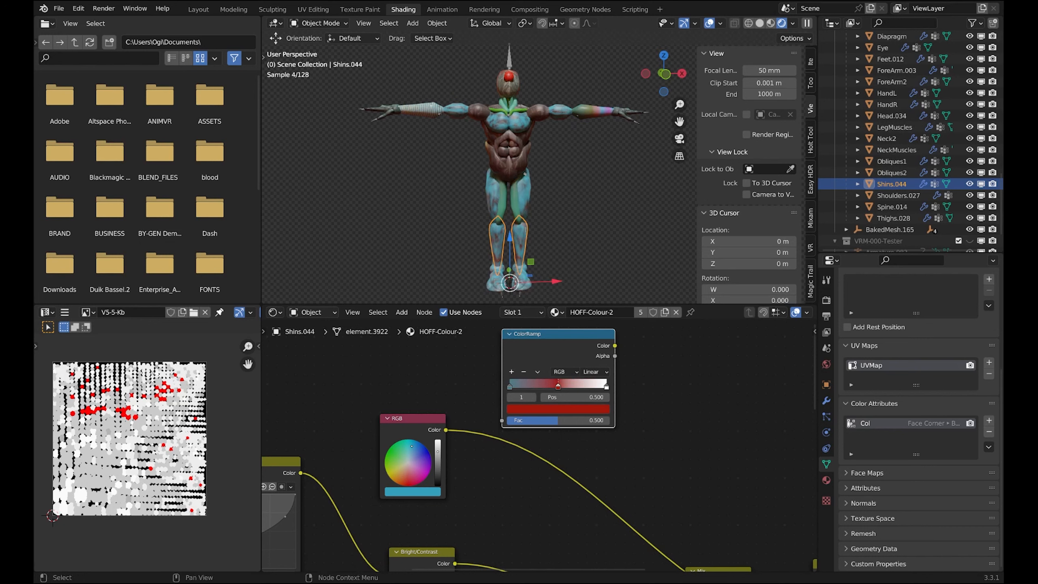
- Add a ColorRamp stop at 0.25 and colour it with the purple sampled from the character's unribbed forearm
click(511, 371)
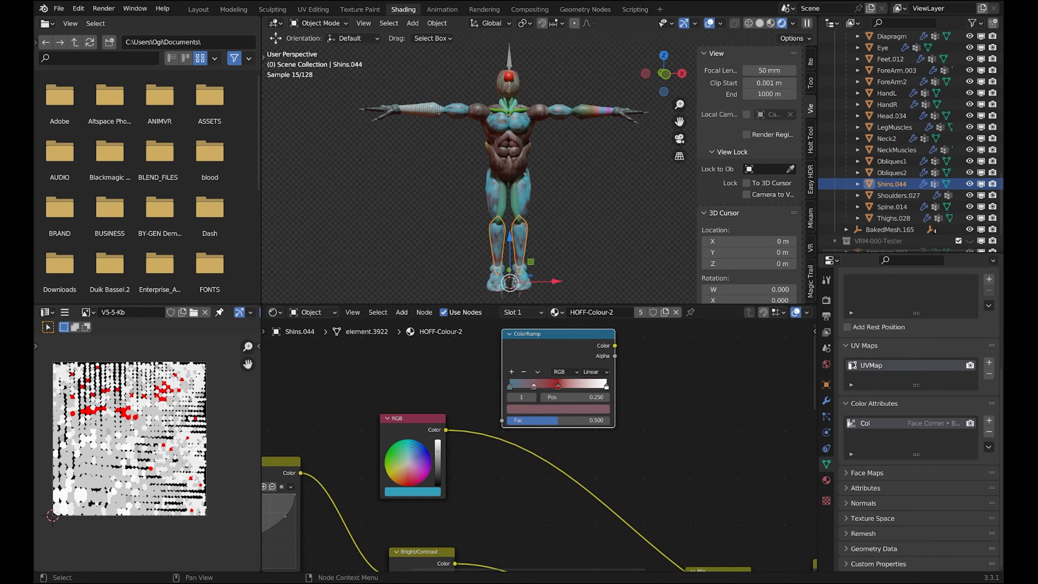
click(558, 408)
click(585, 367)
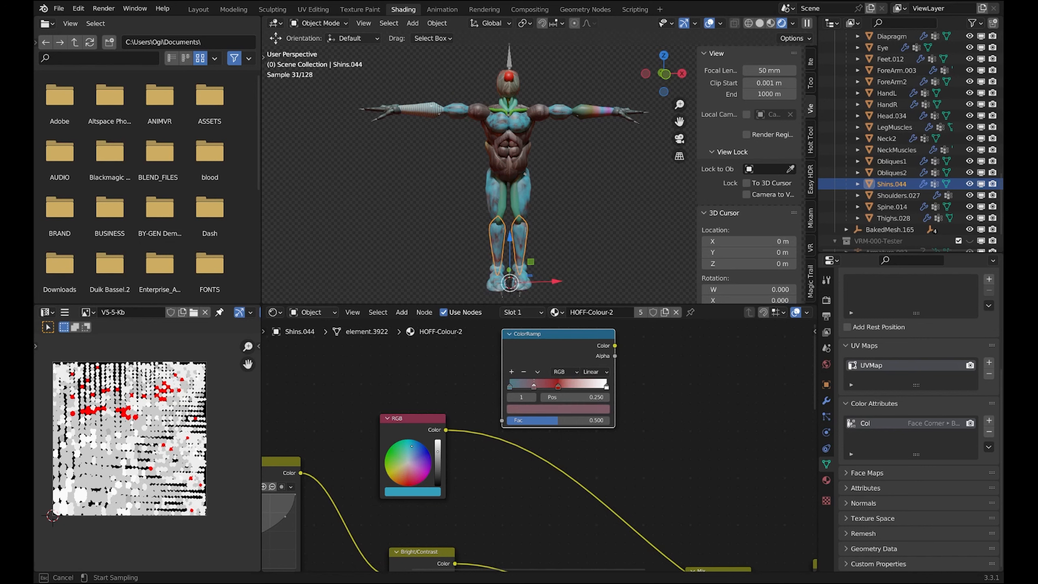
click(598, 110)
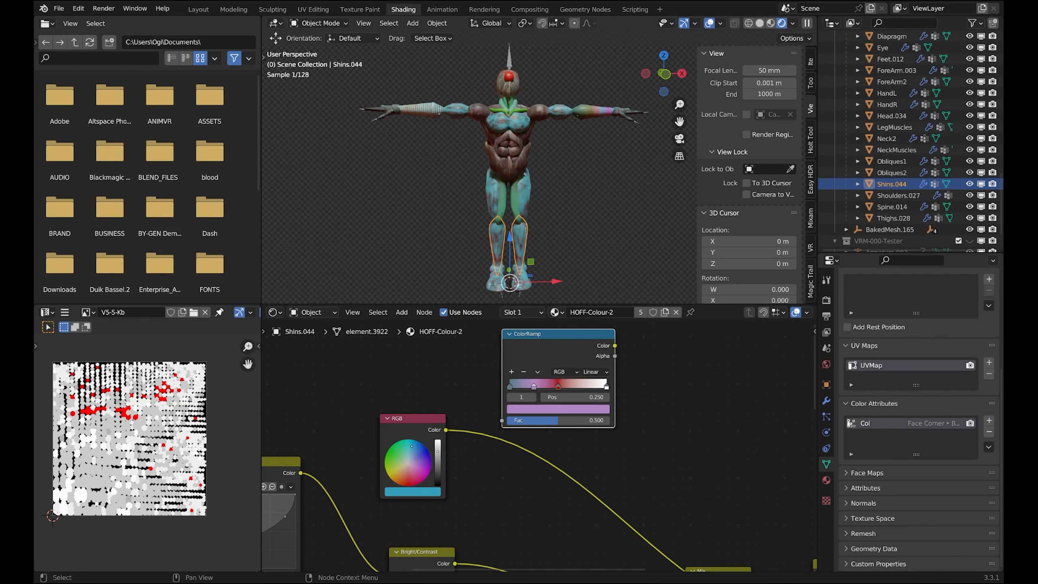
- Colour another new ColorRamp stop orange (H 0.037, S 0.942, V 0.403) and move it to about 0.856
click(558, 408)
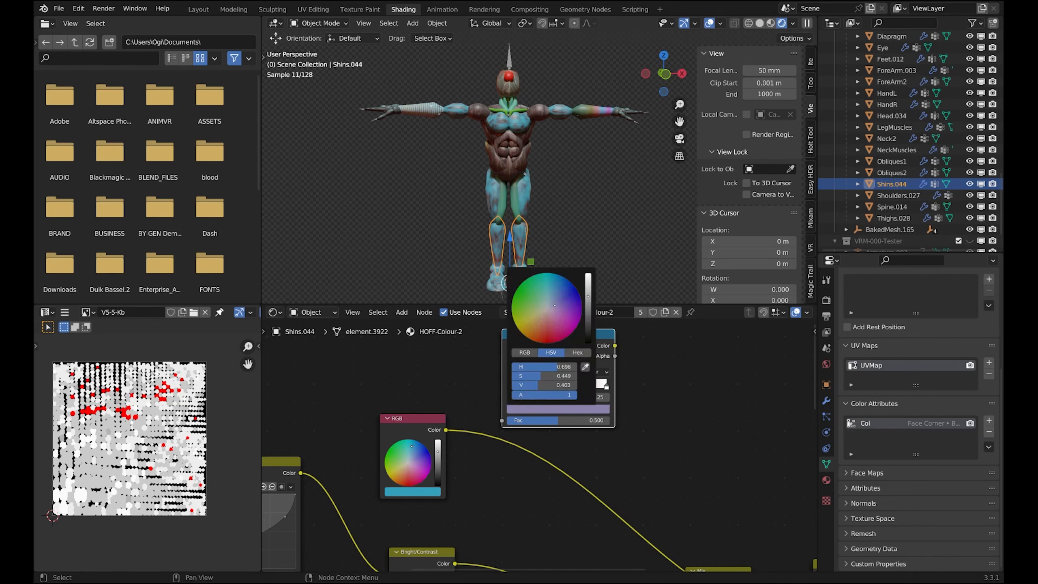
click(536, 332)
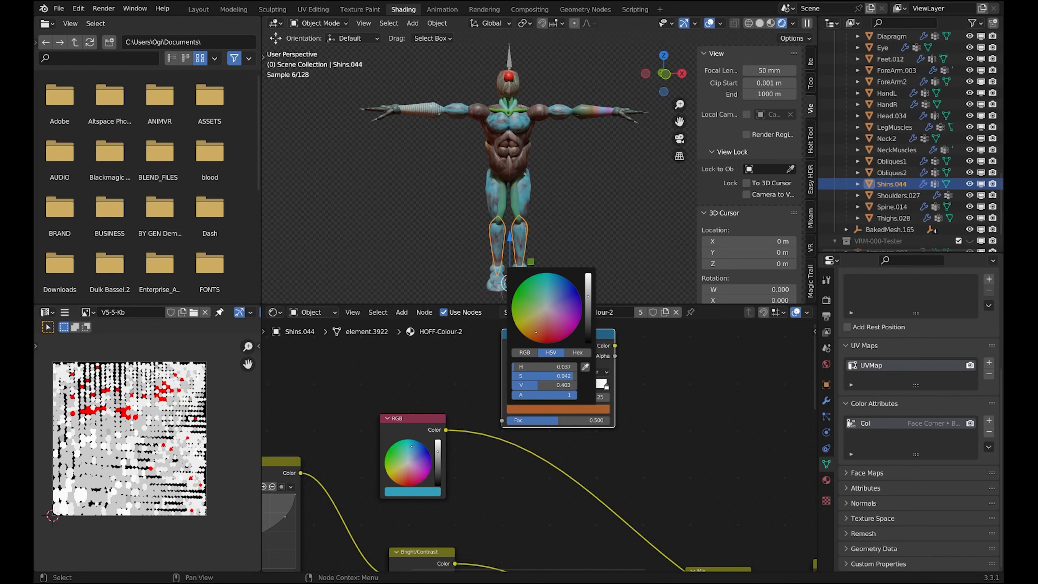
click(480, 370)
drag(522, 386, 592, 386)
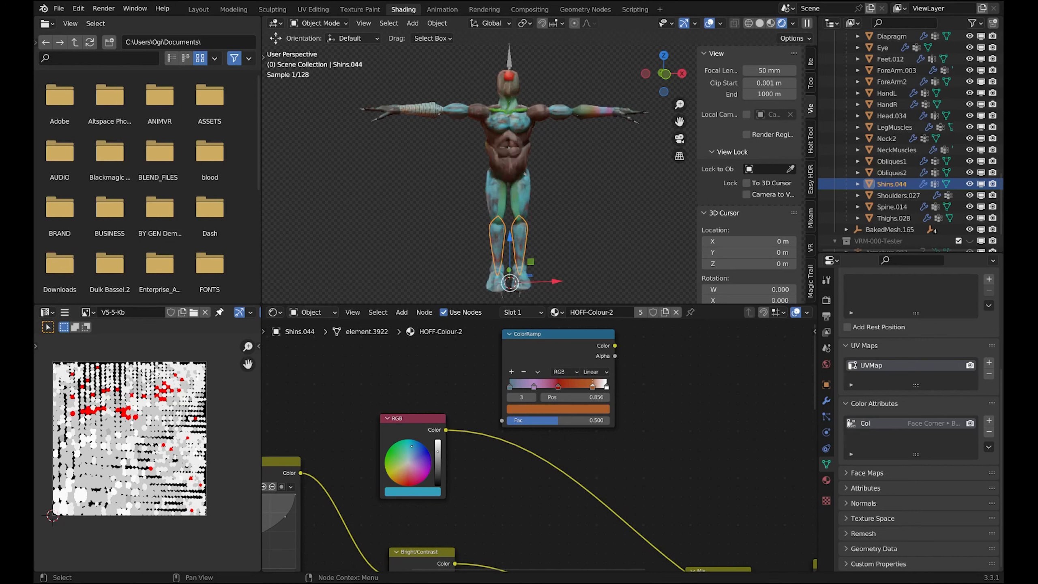
click(558, 346)
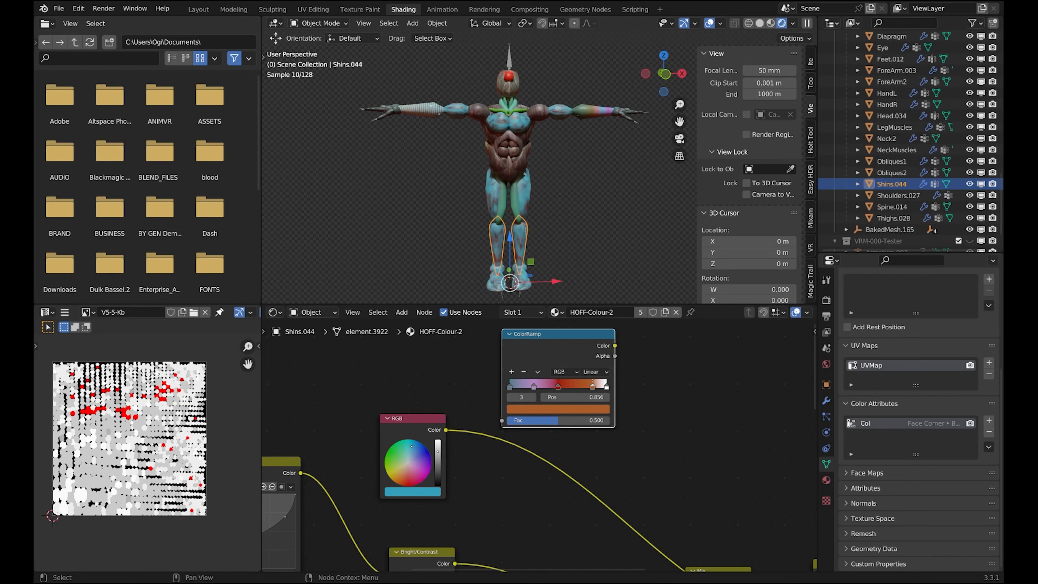
- Colour the ColorRamp's last stop at 1.0 golden yellow instead of white
click(606, 387)
click(557, 409)
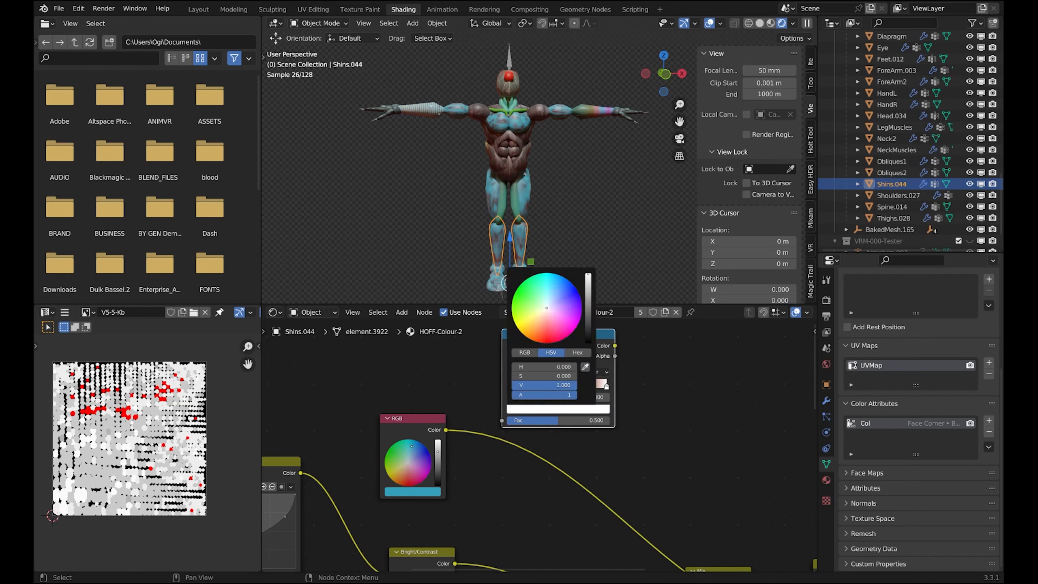
click(529, 325)
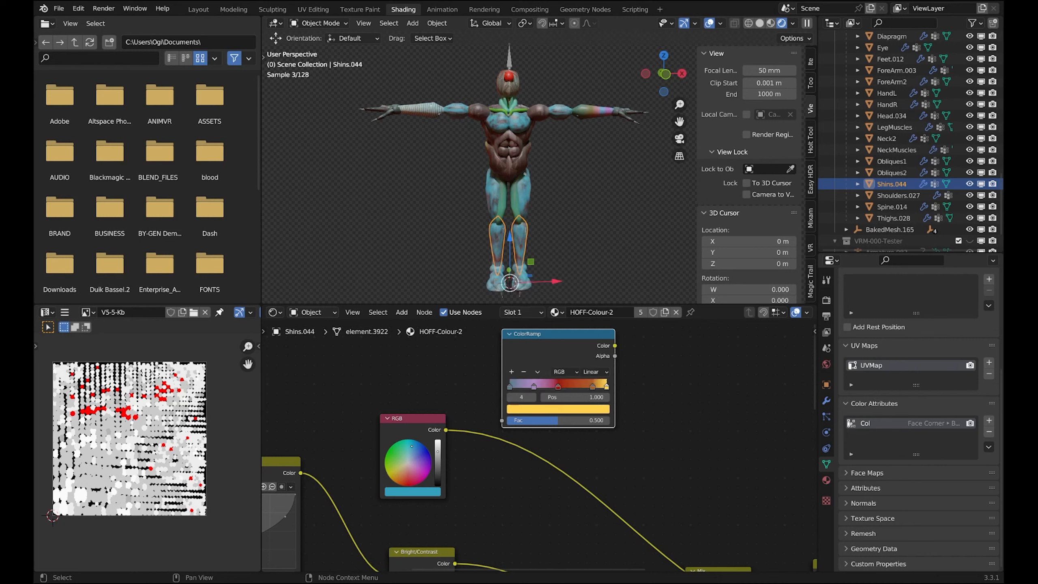
- Move the ColorRamp's first, blue stop to about 0.076
click(548, 462)
mouse_move(548, 462)
middle_down()
mouse_move(528, 466)
mouse_move(536, 450)
middle_up()
scroll(535, 444, down, 2)
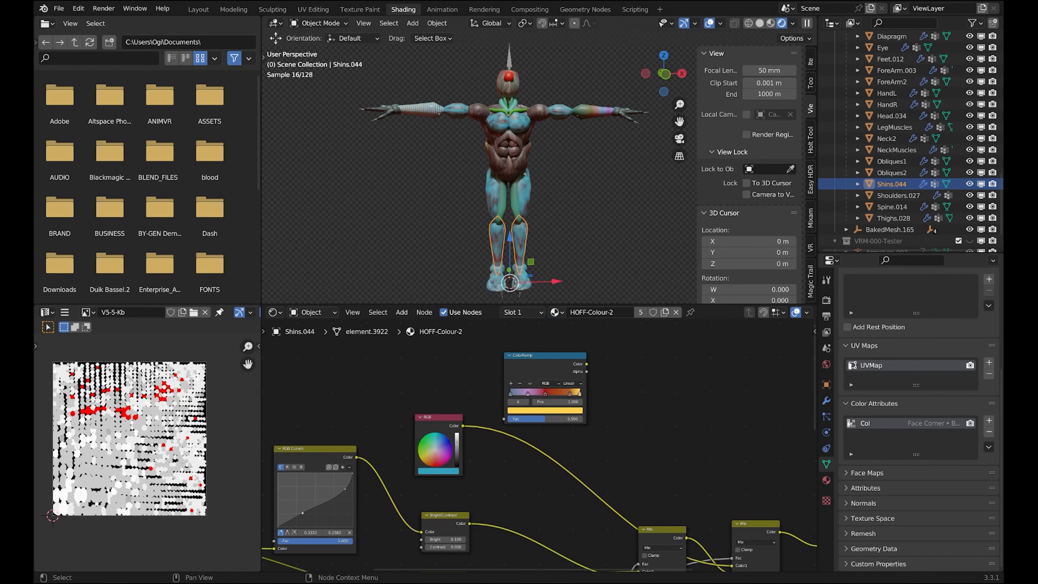
drag(510, 393, 515, 393)
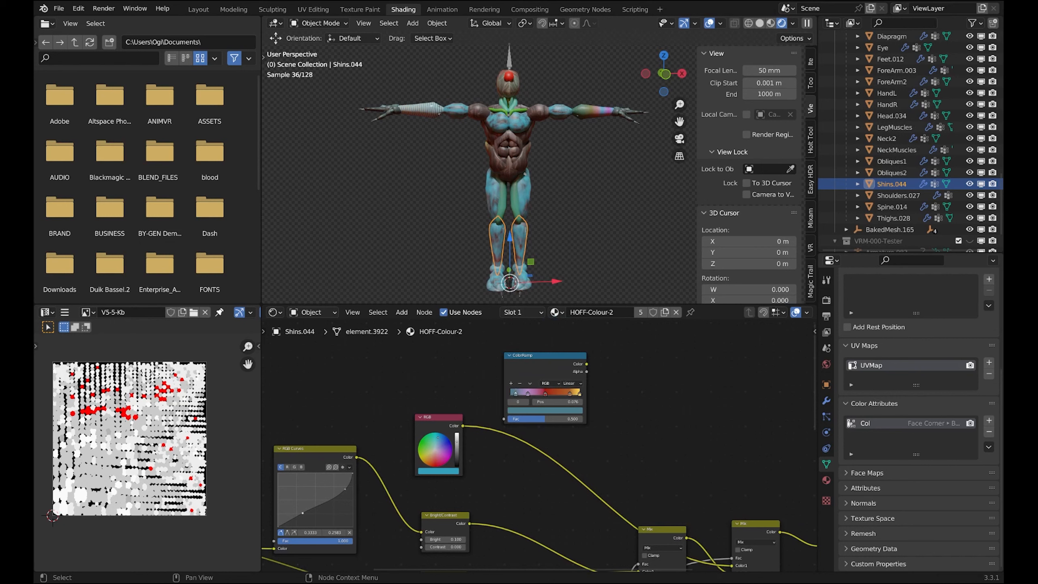
- Insert the ColorRamp on the link from the RGB node to the last Mix node, then detach the RGB node and move it aside
scroll(433, 339, down, 3)
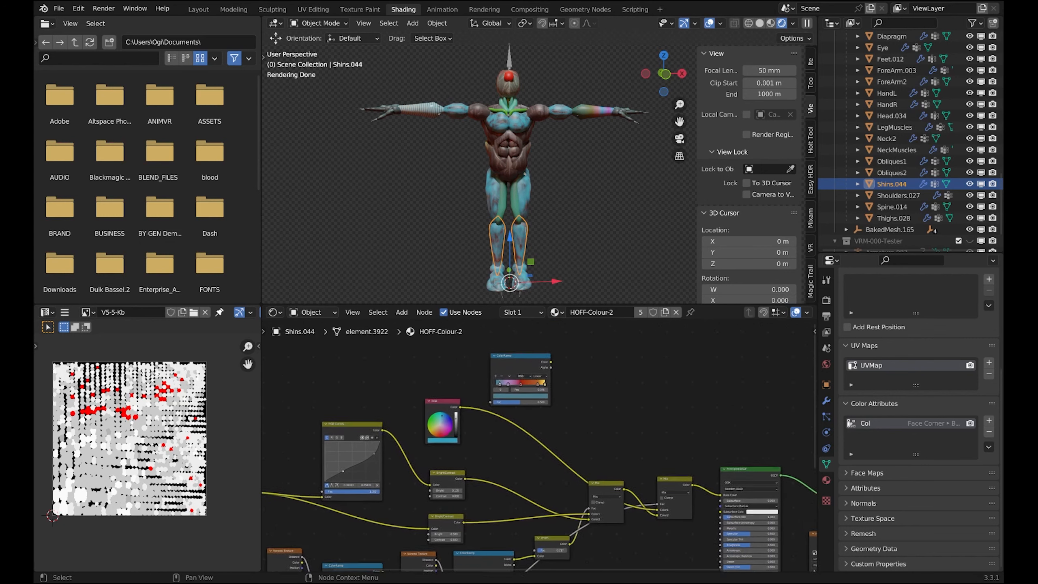
drag(512, 351, 517, 381)
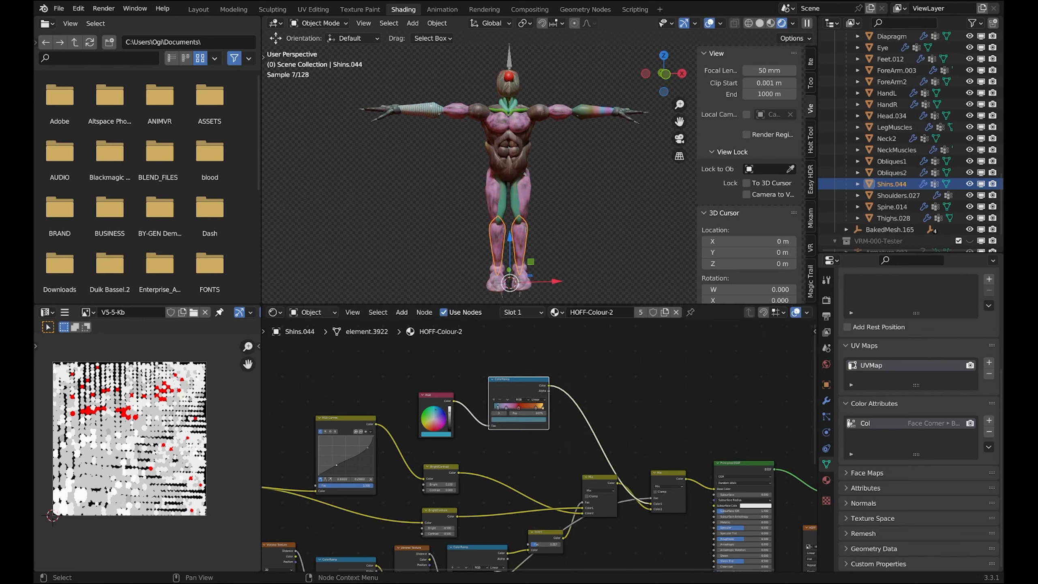
drag(488, 426, 669, 366)
scroll(669, 365, down, 1)
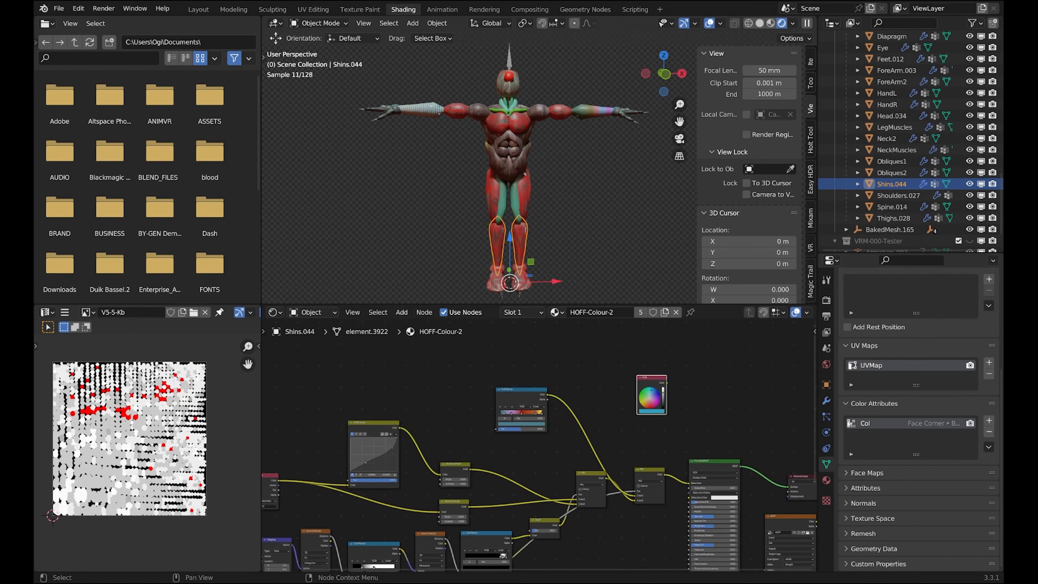
- Connect the first Voronoi Texture's Position output to the new ColorRamp's Fac input and check the colours on the character
scroll(669, 366, down, 2)
middle_drag(669, 365, 768, 336)
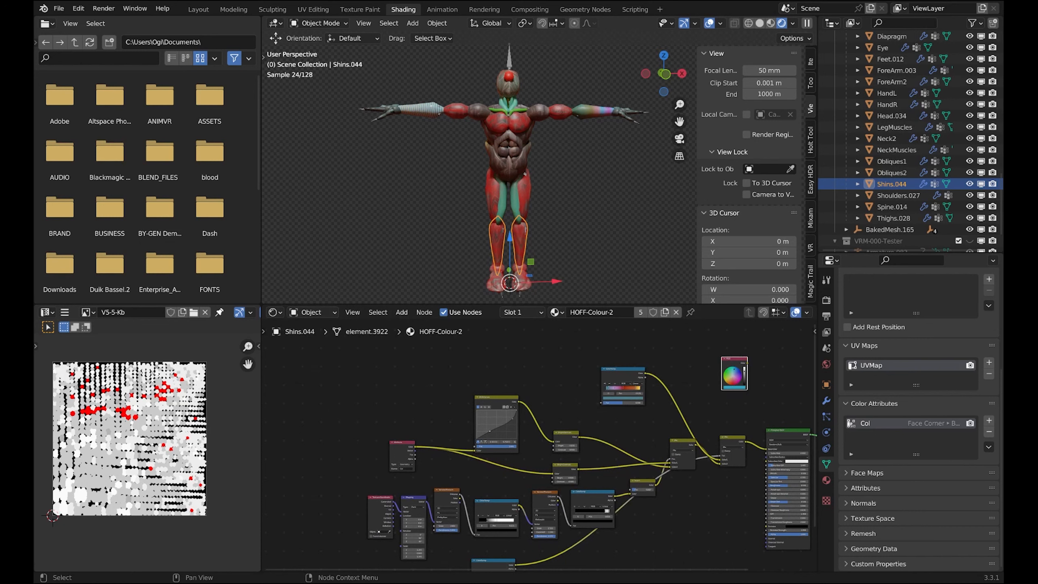
mouse_move(426, 499)
mouse_down()
mouse_move(572, 392)
mouse_move(604, 402)
mouse_up()
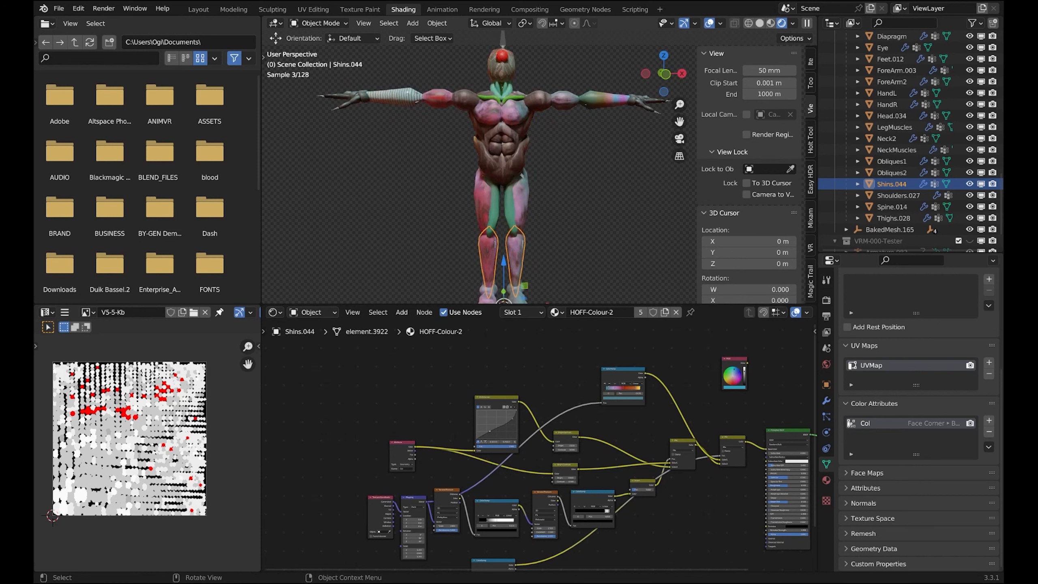
scroll(490, 184, up, 1)
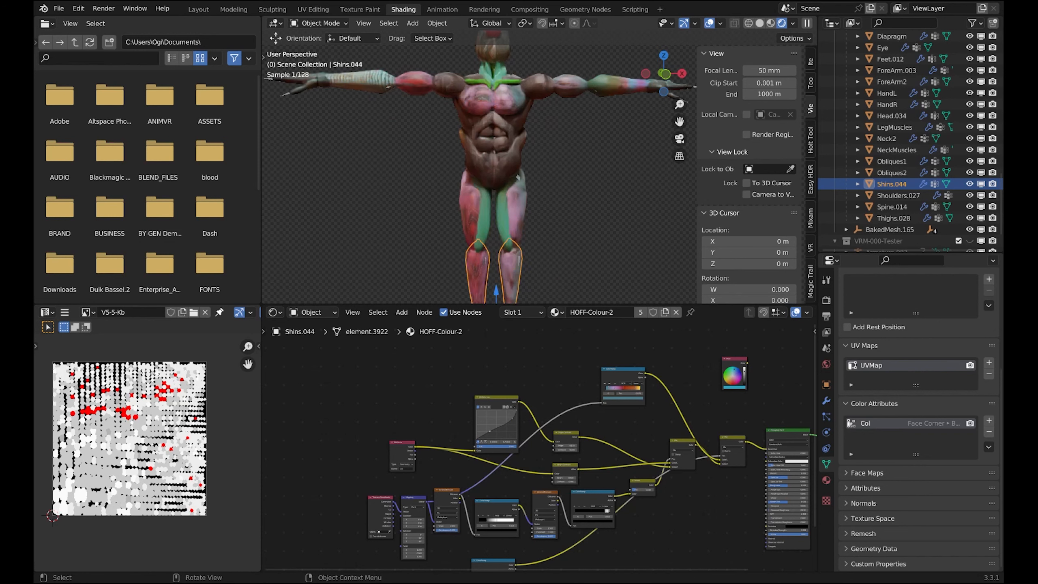
scroll(490, 184, down, 2)
key(shift+a)
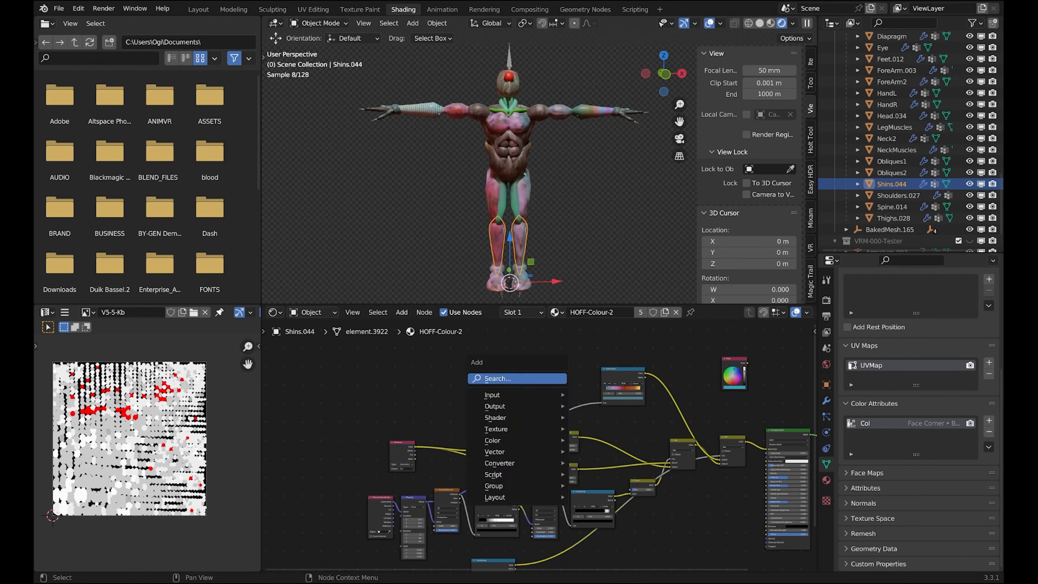
click(547, 378)
text(vec)
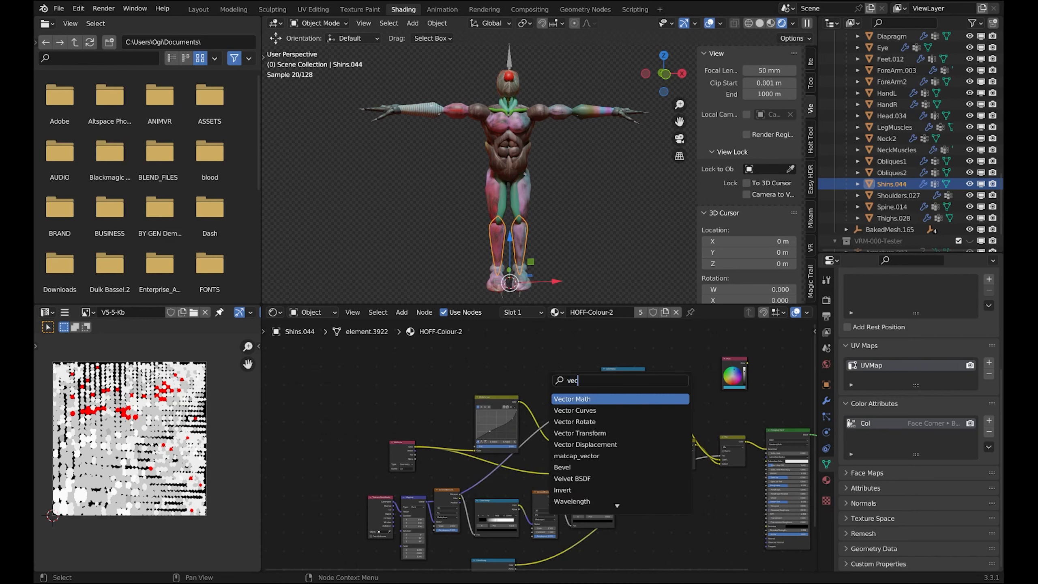
key(BackSpace)
key(BackSpace)
key(BackSpace)
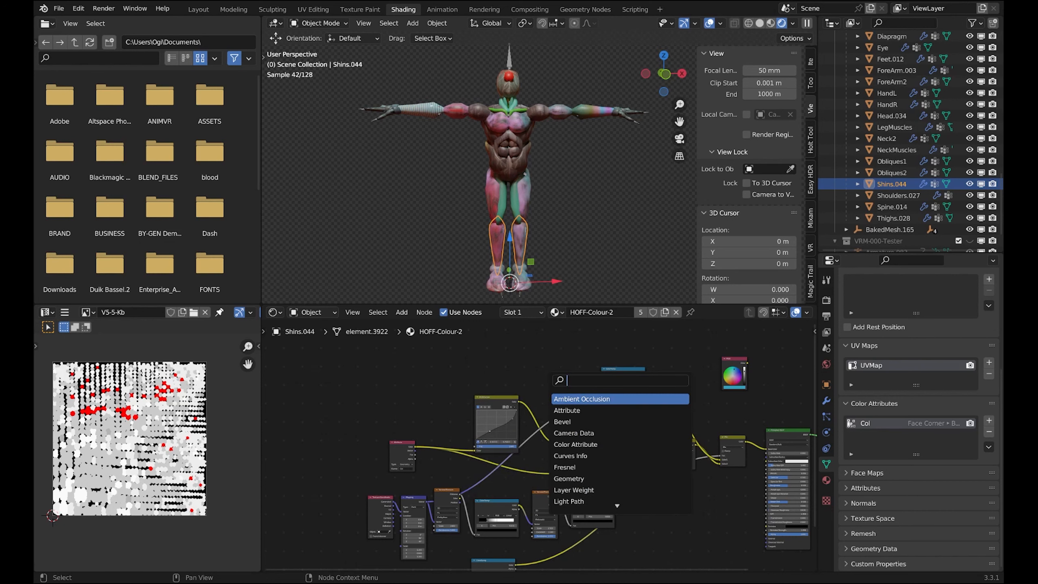
key(Escape)
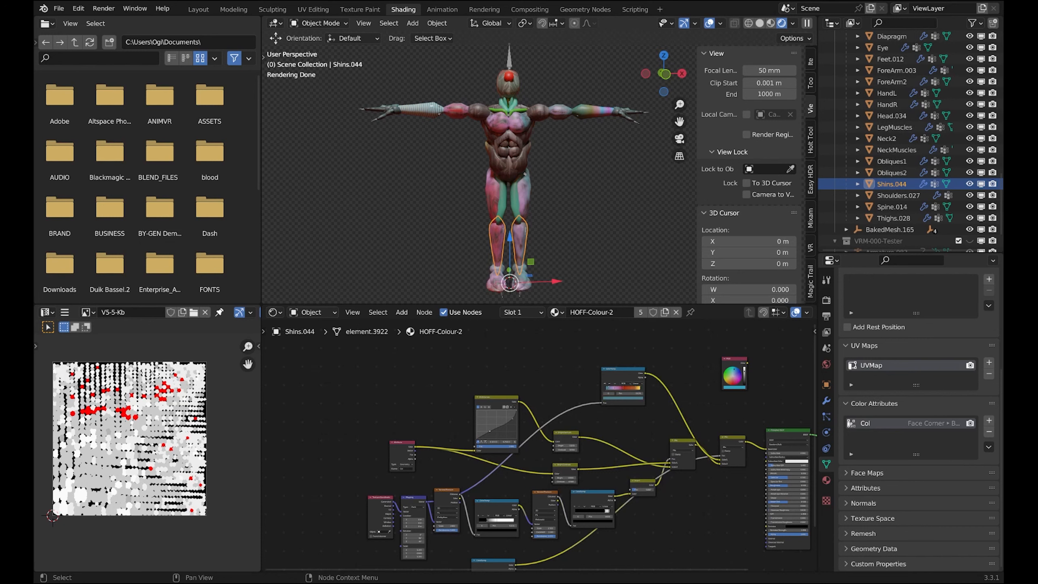
- Insert a Normal node between the Voronoi Texture and the ColorRamp, then relink the texture directly to the ramp, leaving the Normal node unconnected
key(shift+a)
mouse_move(511, 441)
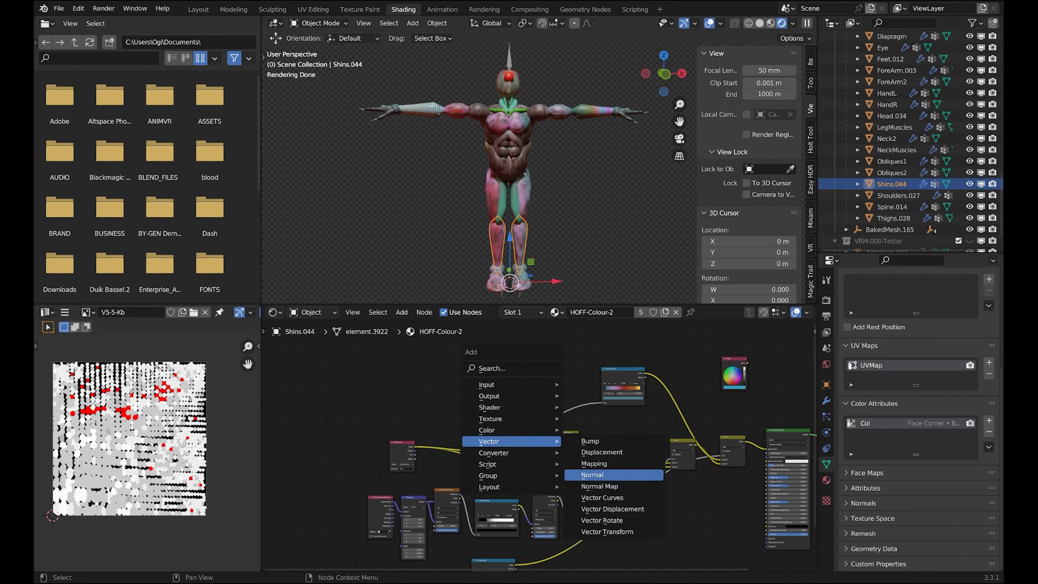
click(592, 474)
click(573, 399)
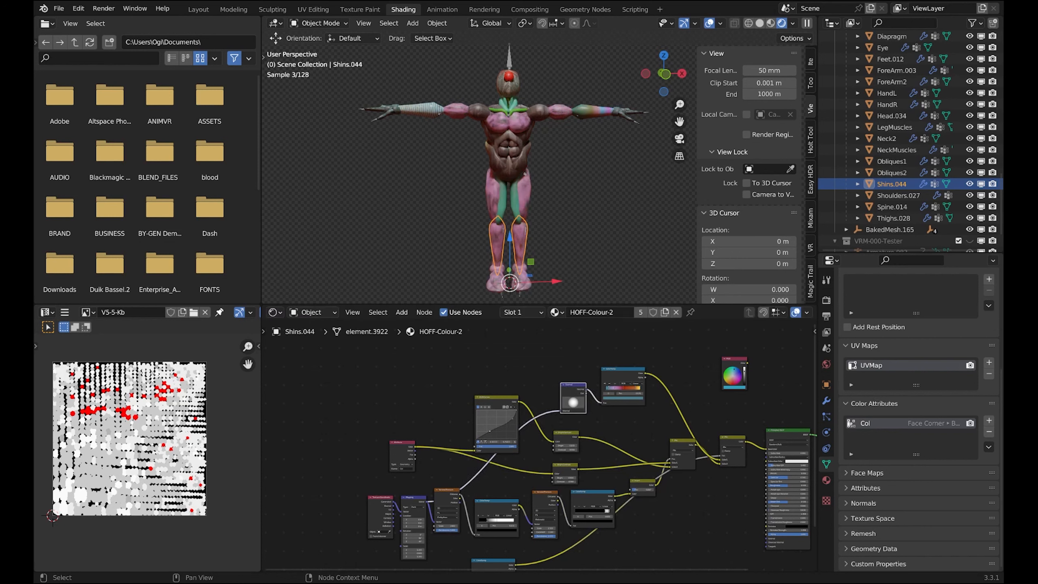
mouse_move(573, 403)
mouse_down()
mouse_move(564, 427)
mouse_move(600, 403)
mouse_move(560, 414)
mouse_up()
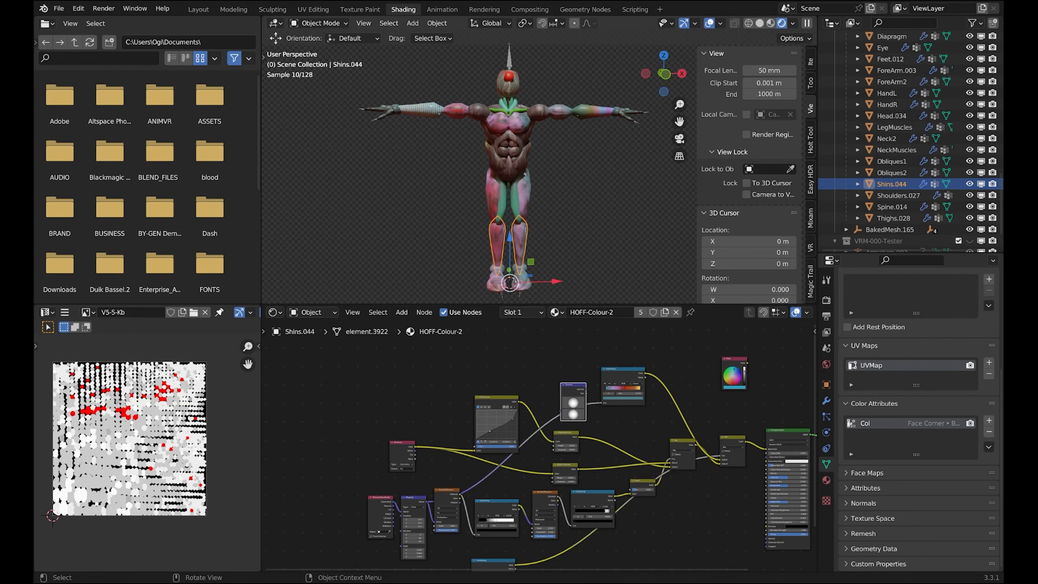
- Move the ColorRamp's blue first stop to about 0.203 to bring more blue into the muscles
middle_drag(539, 160, 538, 184)
scroll(538, 184, up, 1)
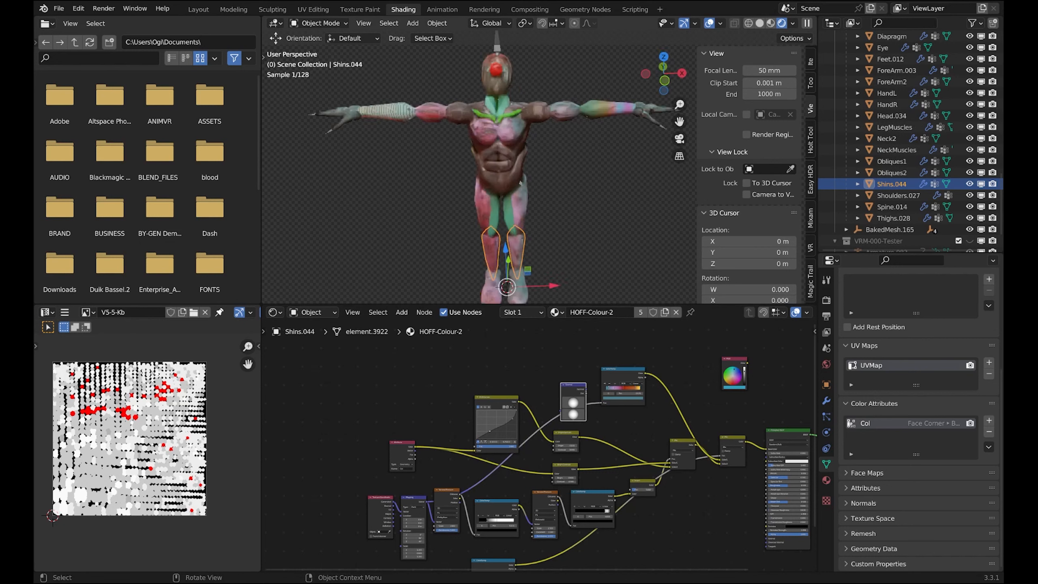
scroll(666, 364, up, 3)
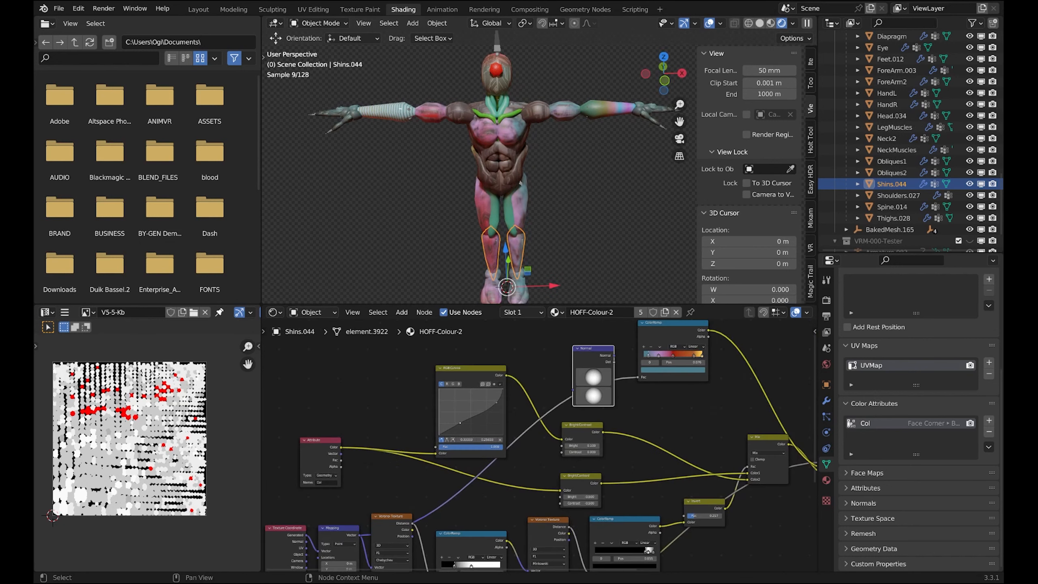
scroll(539, 445, up, 2)
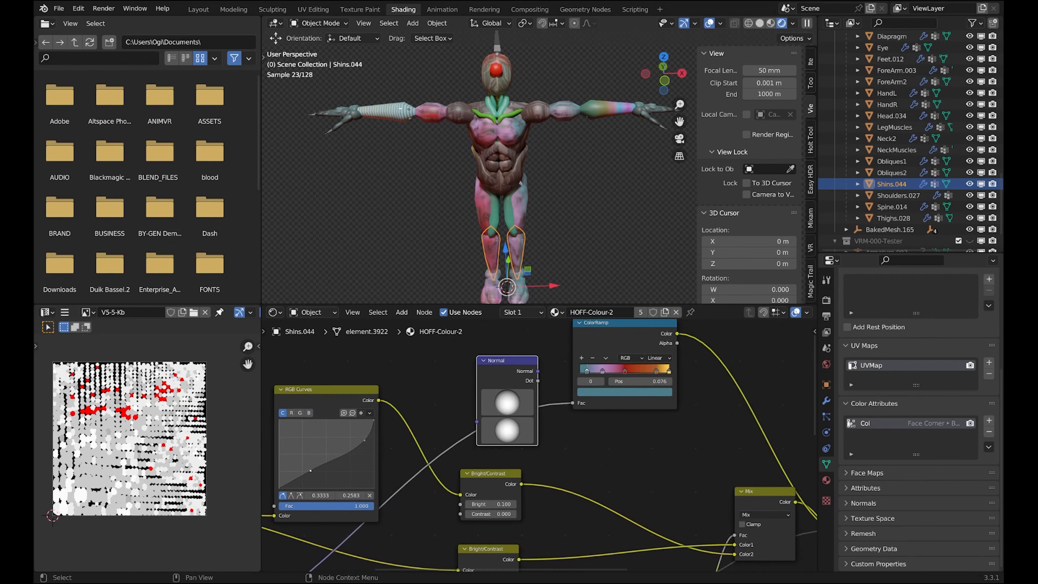
mouse_move(602, 371)
mouse_down()
mouse_move(655, 371)
mouse_move(598, 371)
mouse_up()
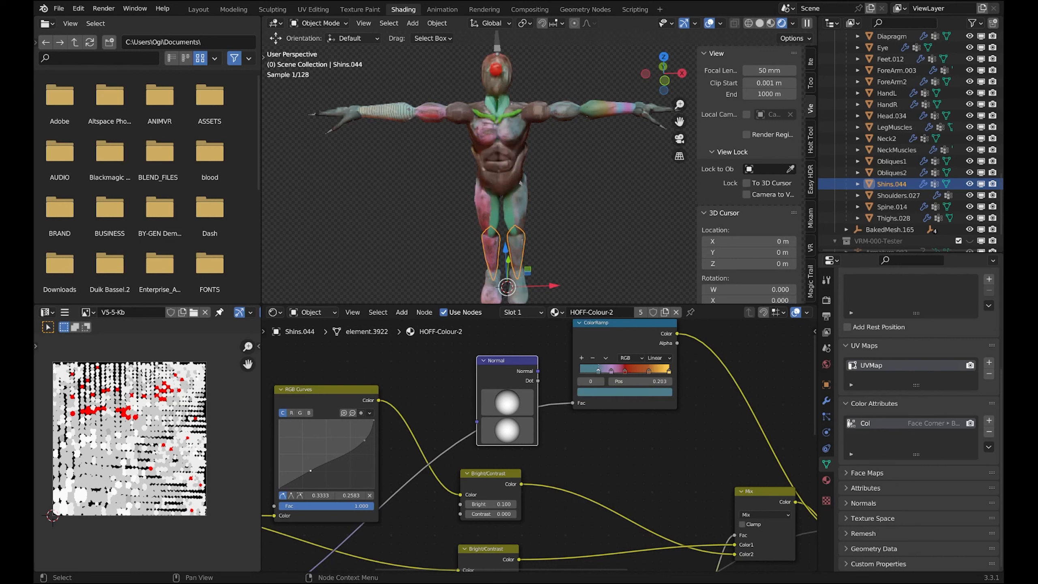
click(604, 436)
- Deselect the shins and examine the multicoloured material on the whole character, from a distance and close up
scroll(537, 171, down, 5)
middle_drag(536, 172, 548, 174)
scroll(630, 385, down, 6)
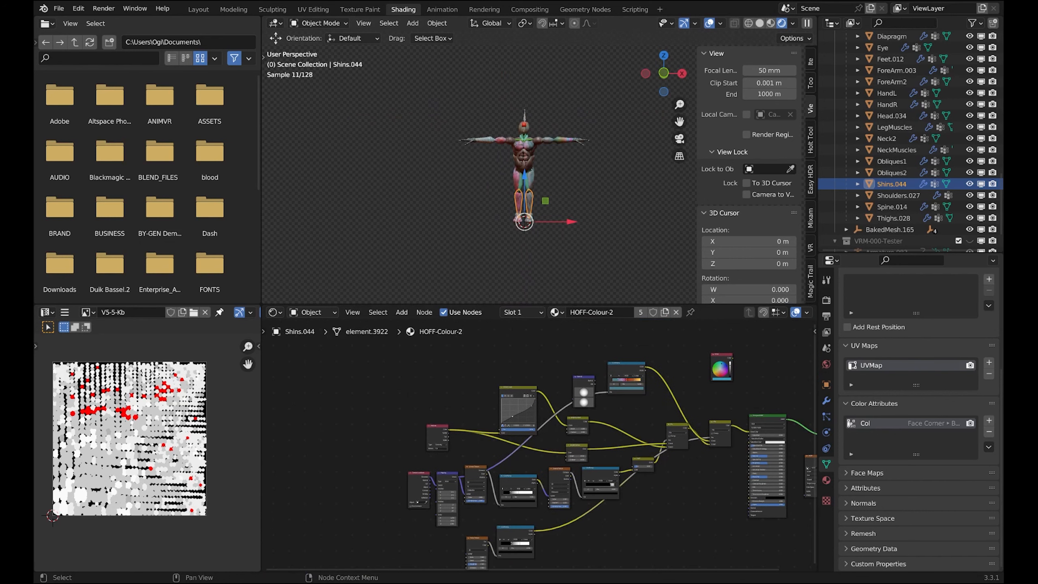
scroll(539, 445, up, 6)
scroll(539, 172, up, 2)
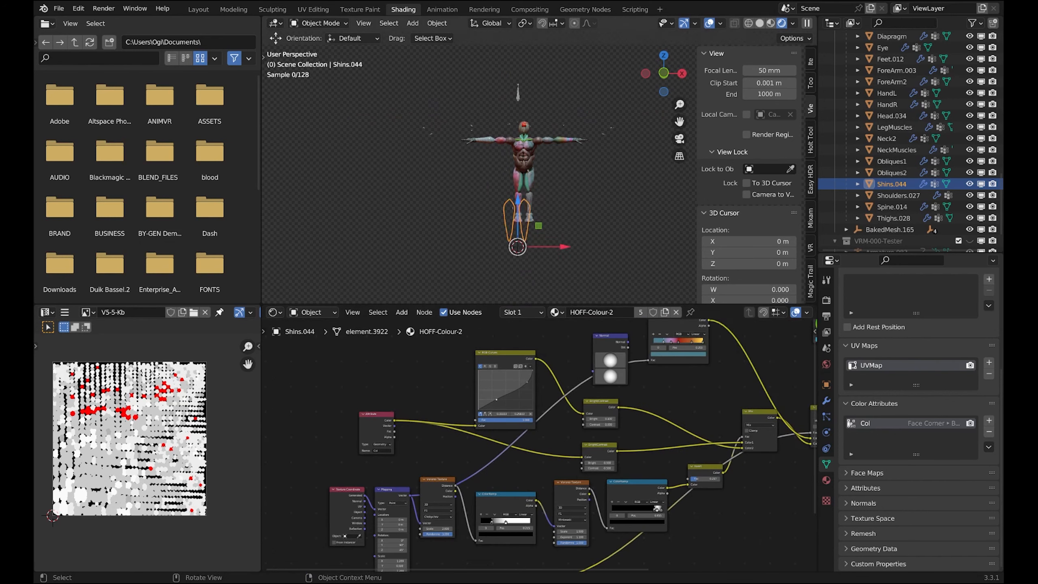
scroll(533, 177, up, 6)
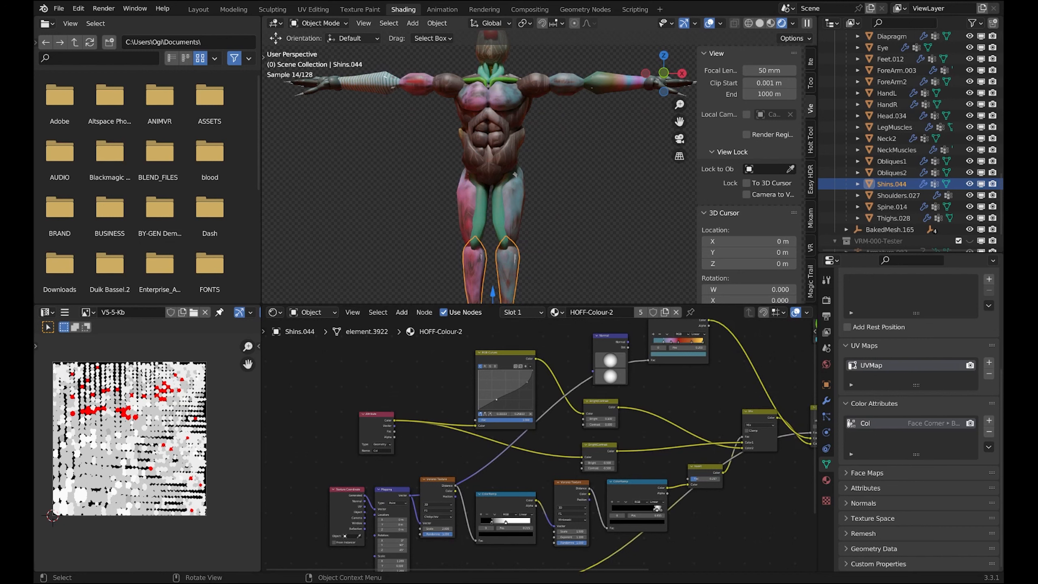
click(571, 221)
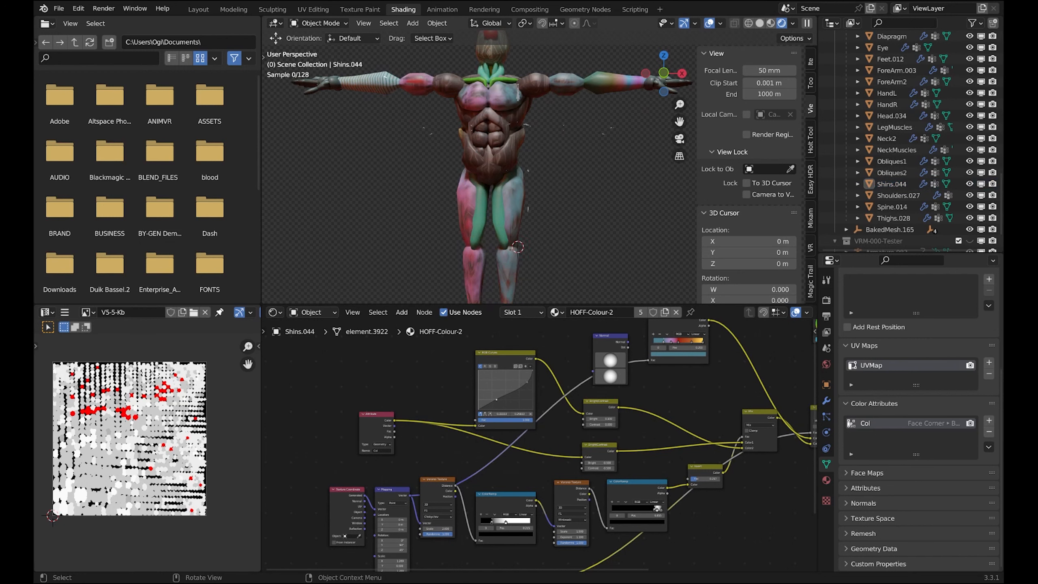
- Switch to the UV Editing workspace and create a new blank 1024 × 1024 px image named HOFF-2
scroll(572, 221, down, 4)
middle_drag(571, 221, 562, 244)
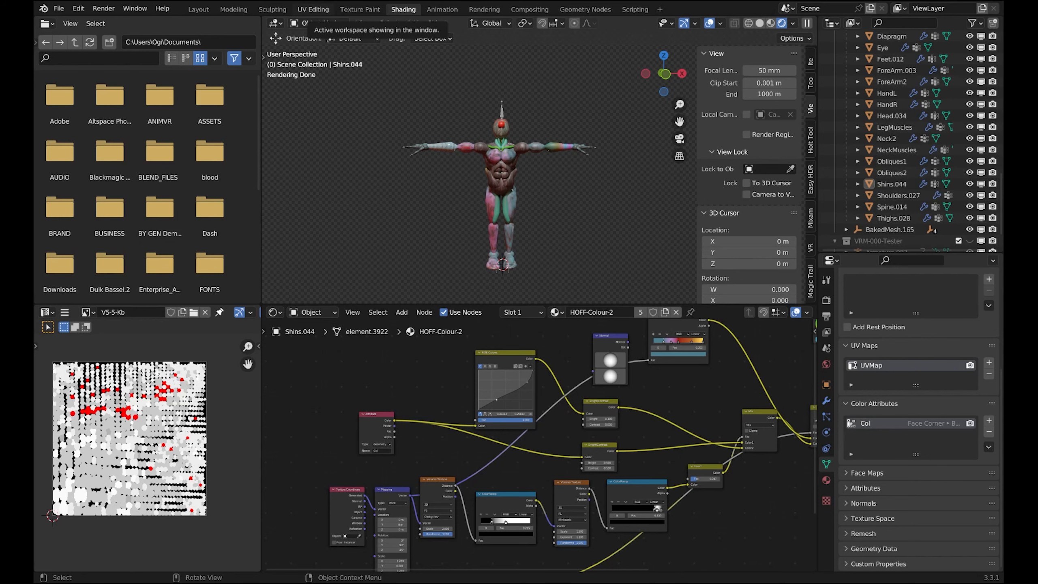
click(313, 9)
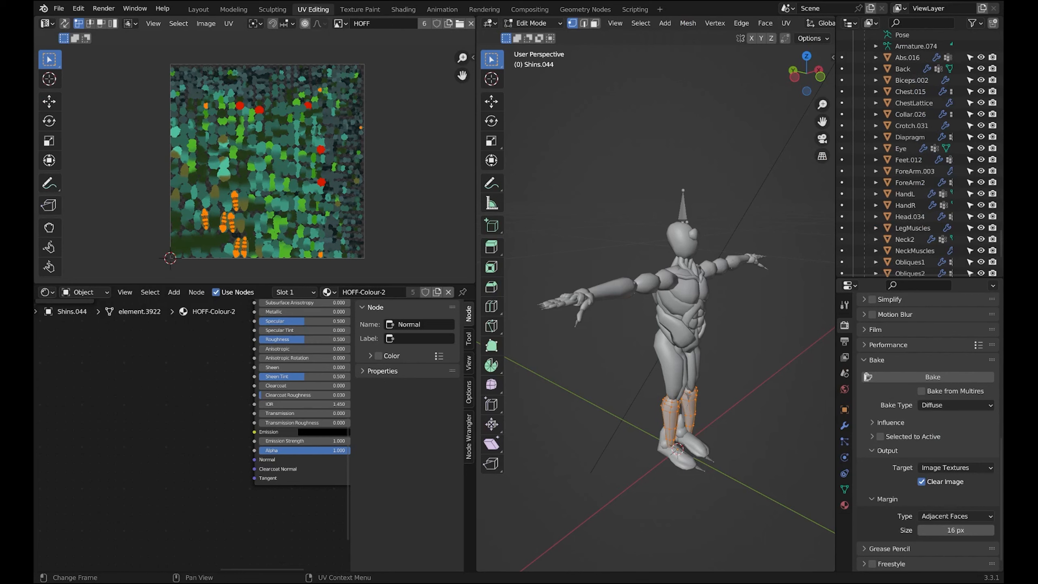
middle_drag(245, 368, 66, 469)
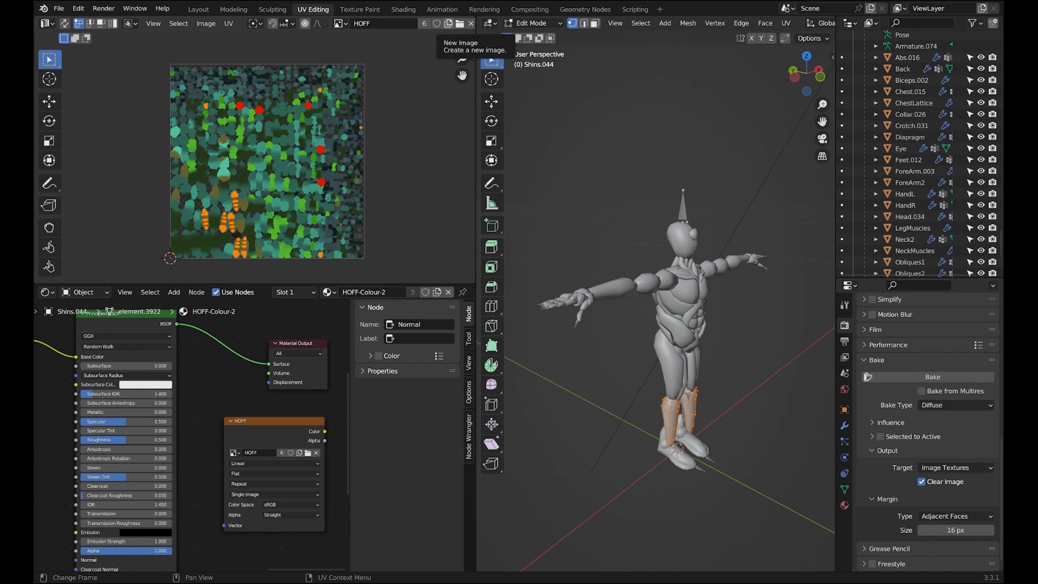
click(449, 23)
click(449, 43)
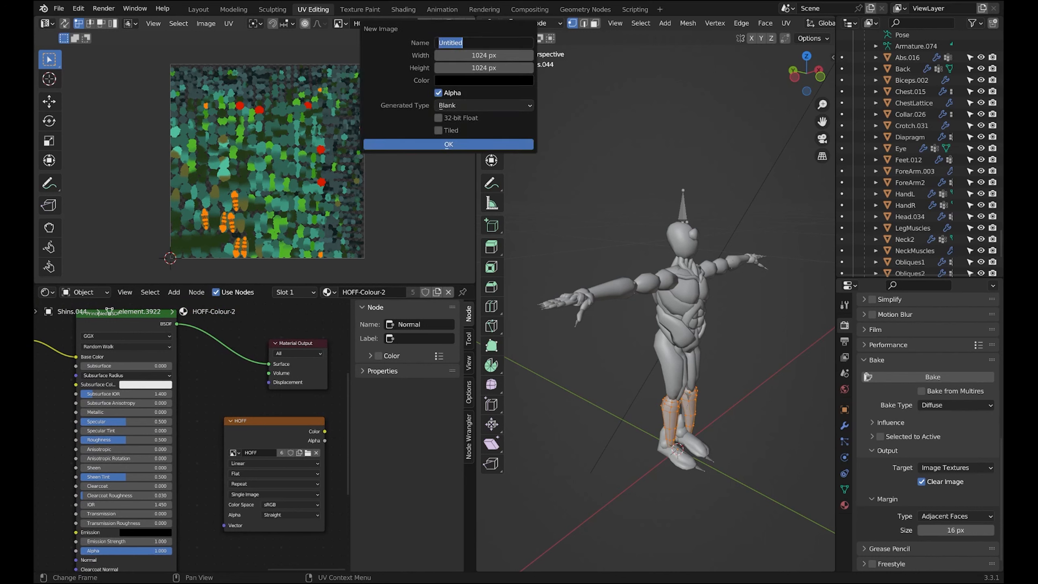
text(HOFF-2)
key(Return)
click(448, 144)
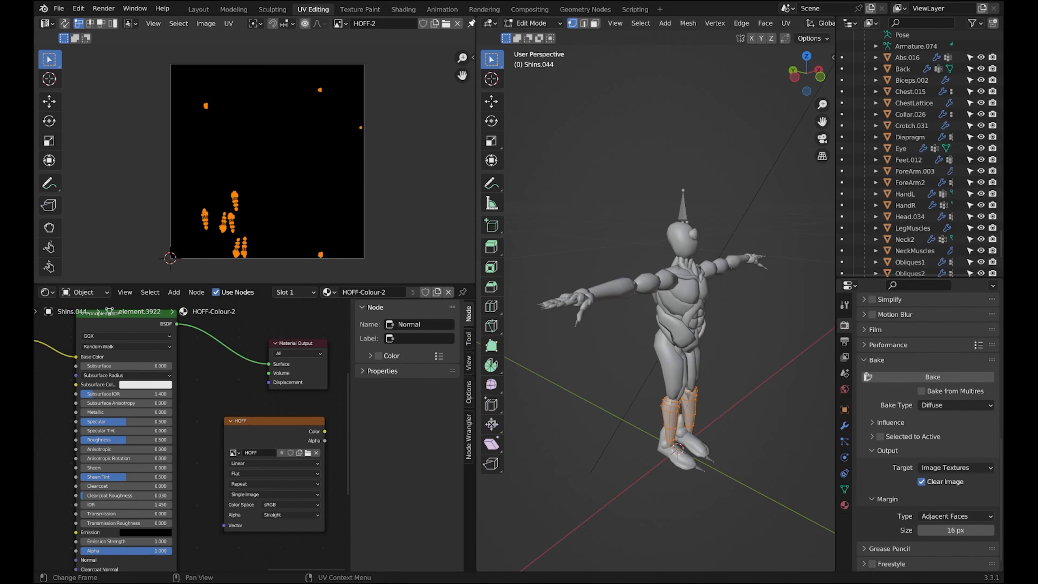
- Return the shins to Object Mode and select every body-part mesh from Abs.016 through Thighs.028
key(Tab)
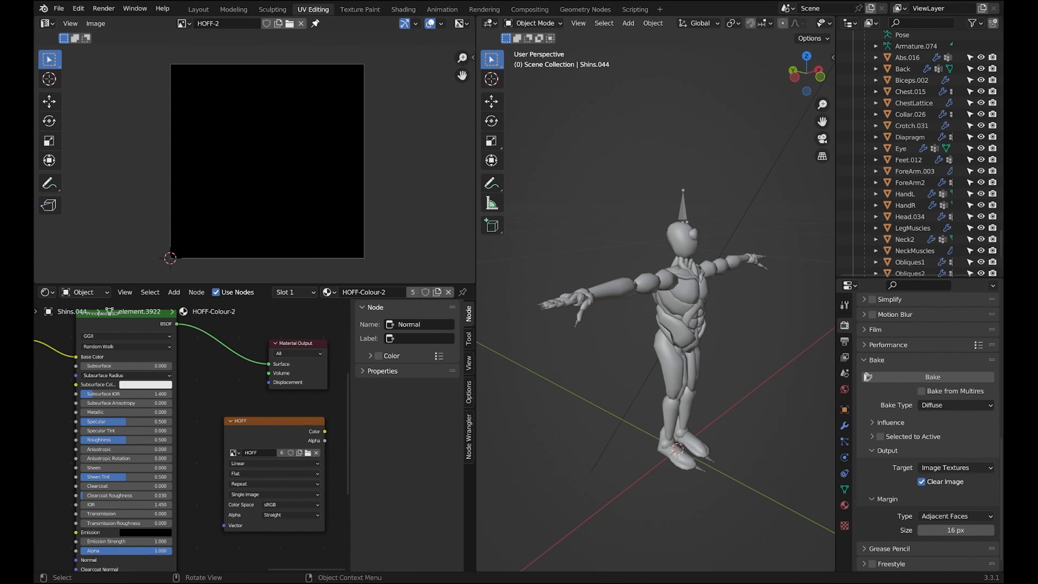
scroll(670, 327, down, 2)
shift+middle_drag(670, 327, 641, 331)
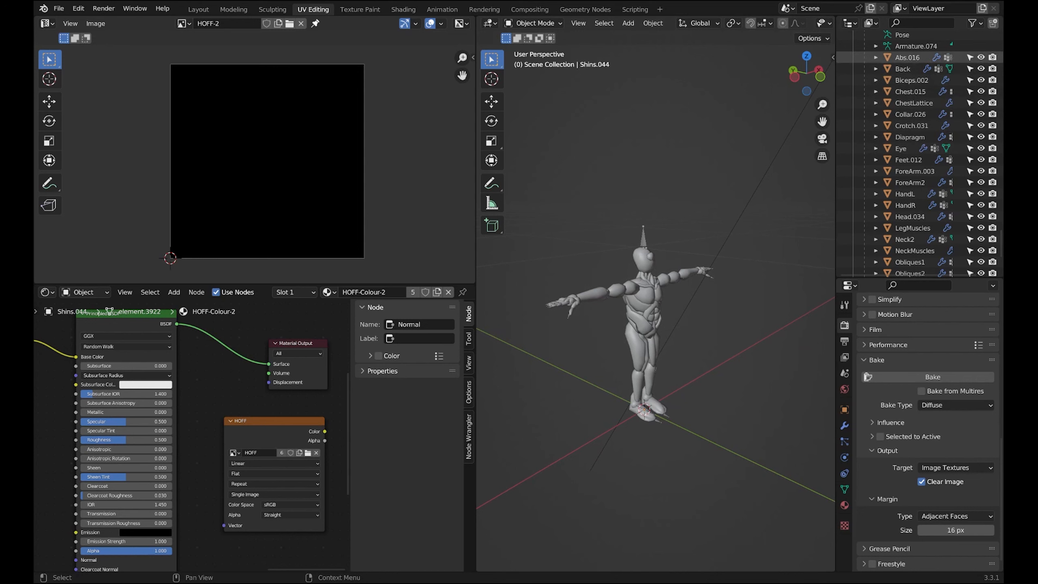
click(907, 57)
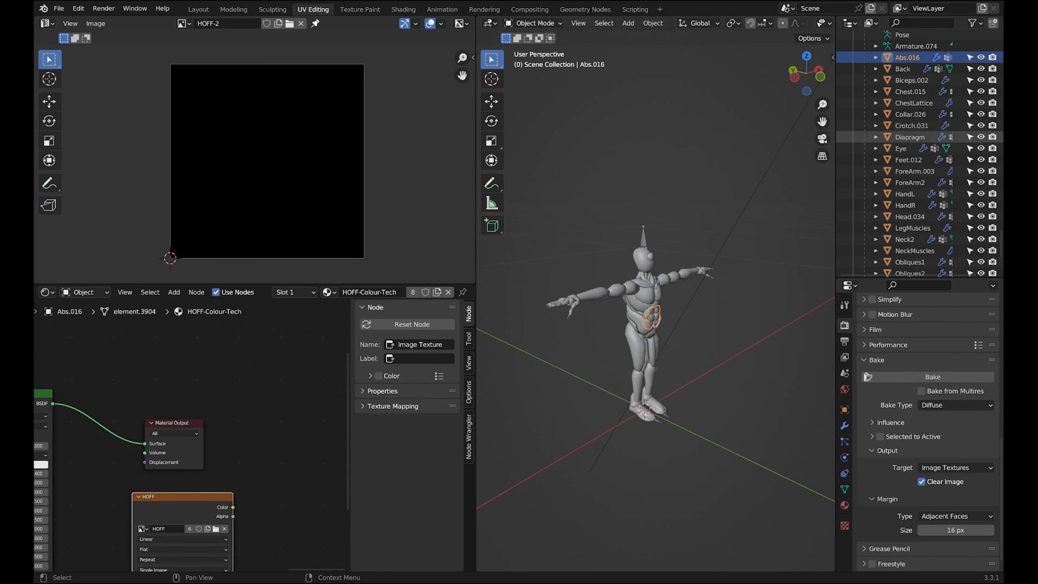
scroll(912, 186, down, 2)
scroll(911, 196, down, 3)
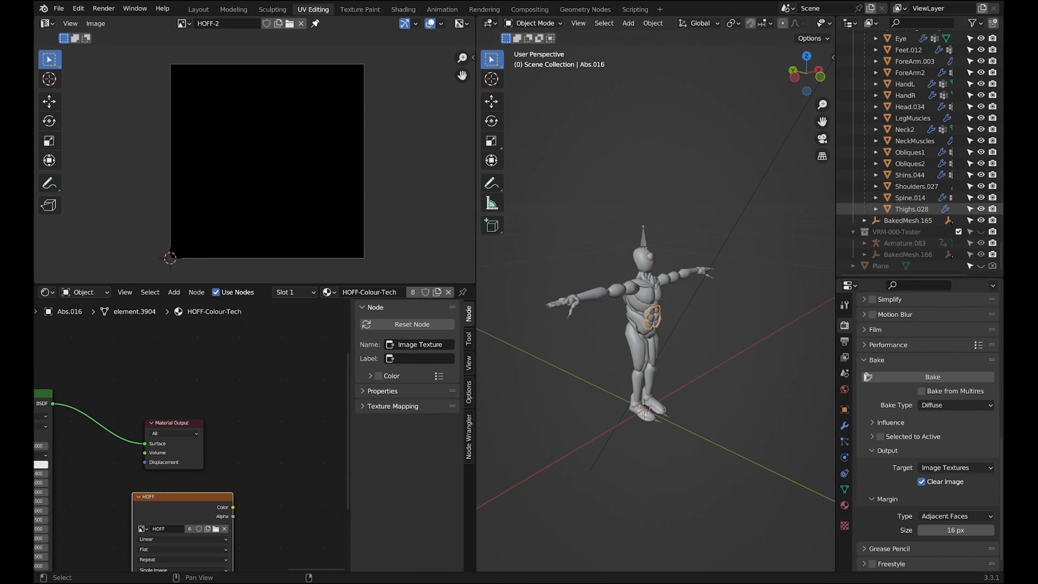
shift+click(911, 208)
scroll(911, 208, up, 6)
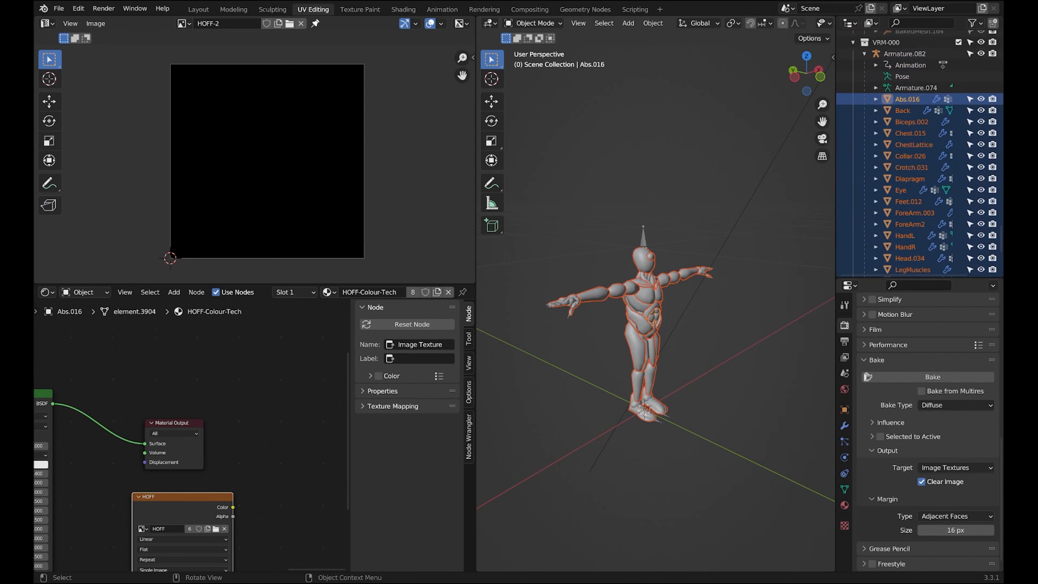
- Unwrap all selected body parts and replace that layout using Smart UV Project with a 66° angle limit and 0.009 island margin
key(Tab)
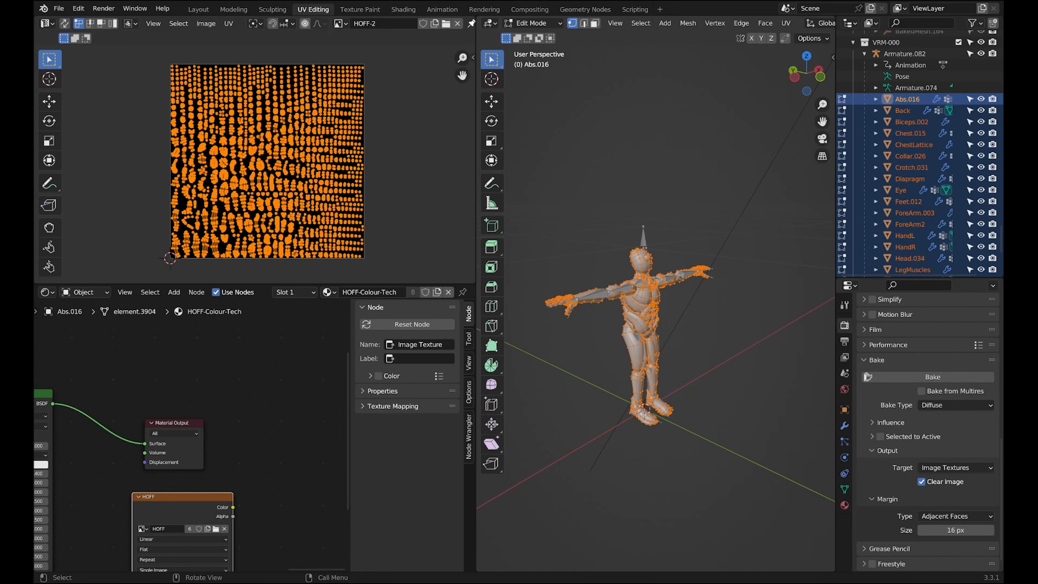
key(u)
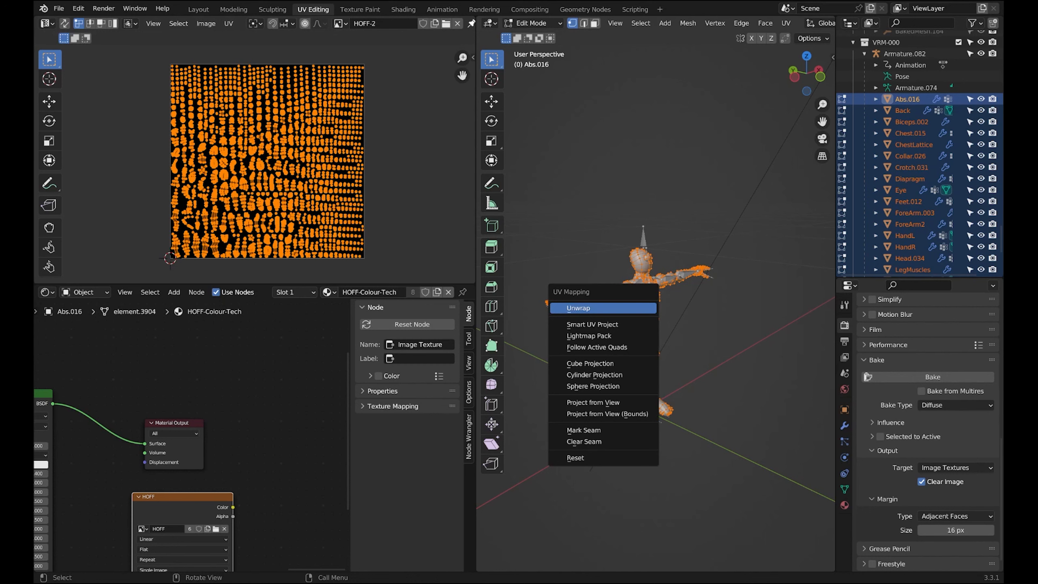
key(Return)
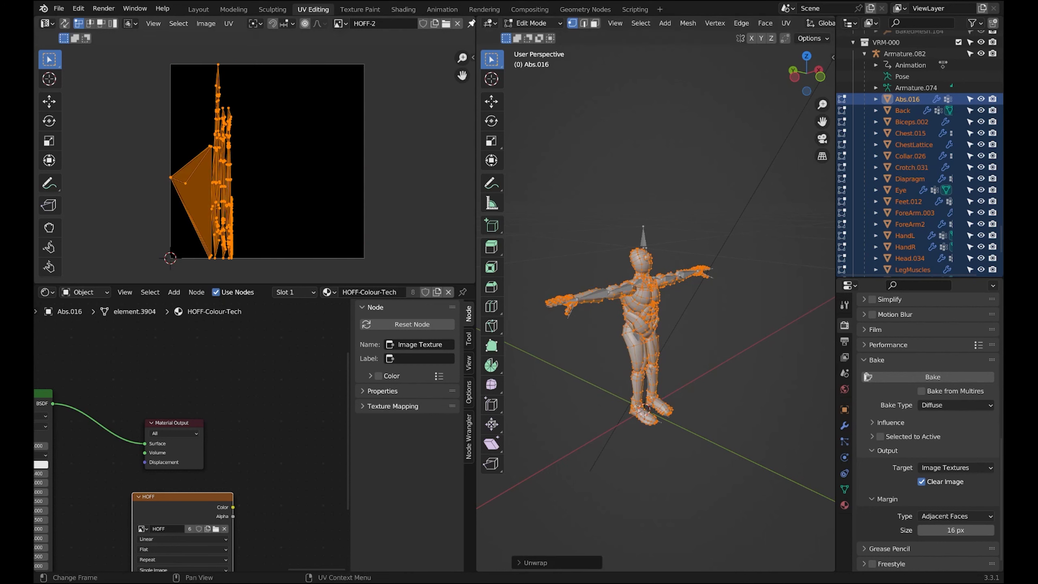
key(u)
key(Return)
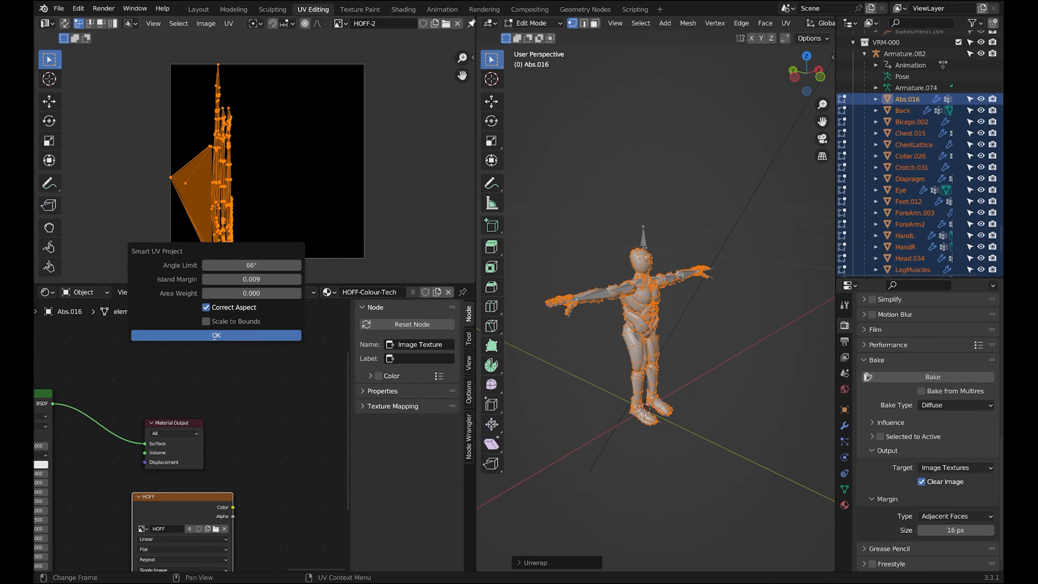
click(216, 335)
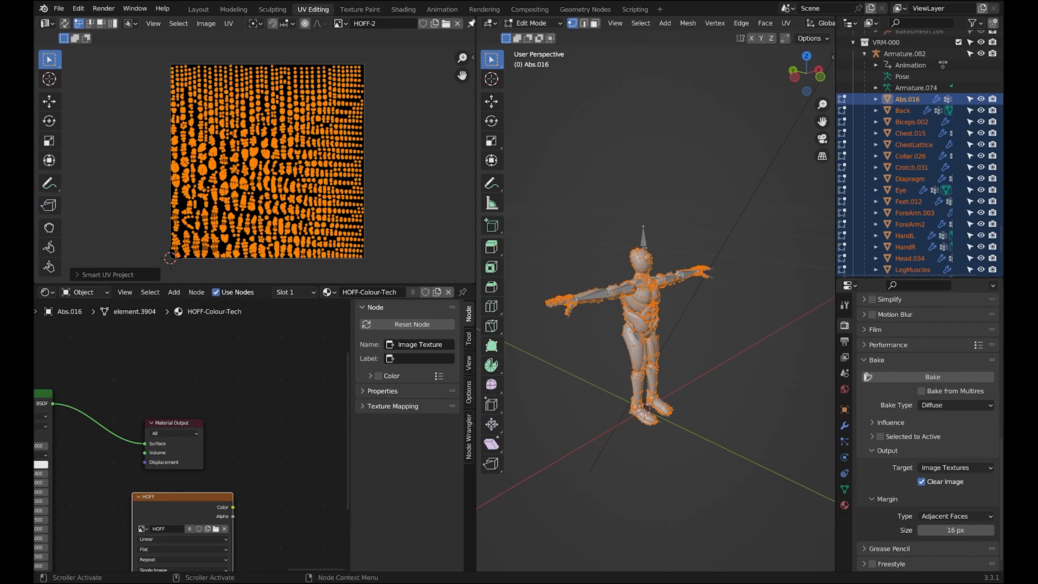
middle_drag(249, 487, 302, 442)
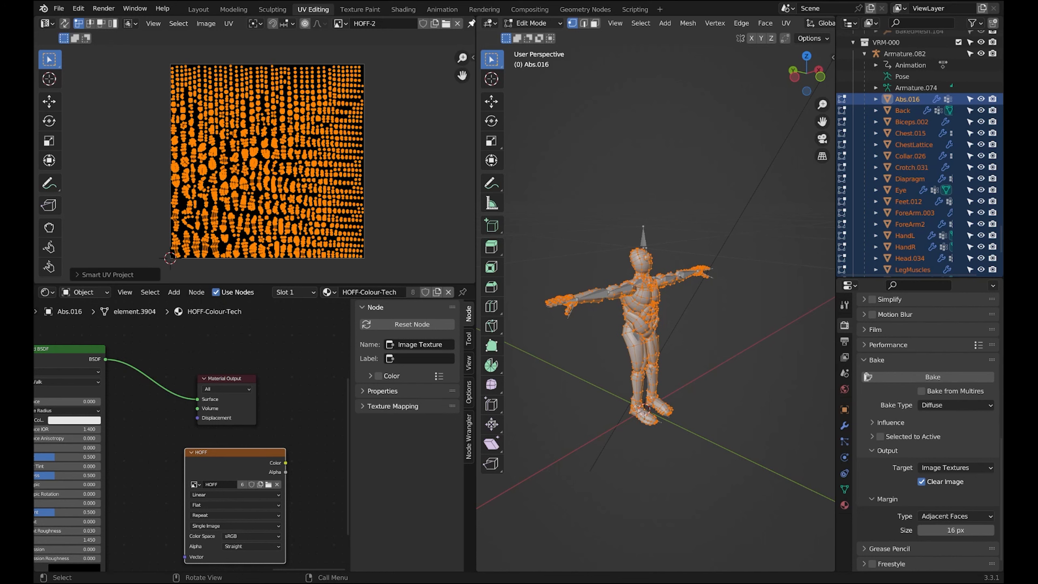
key(Tab)
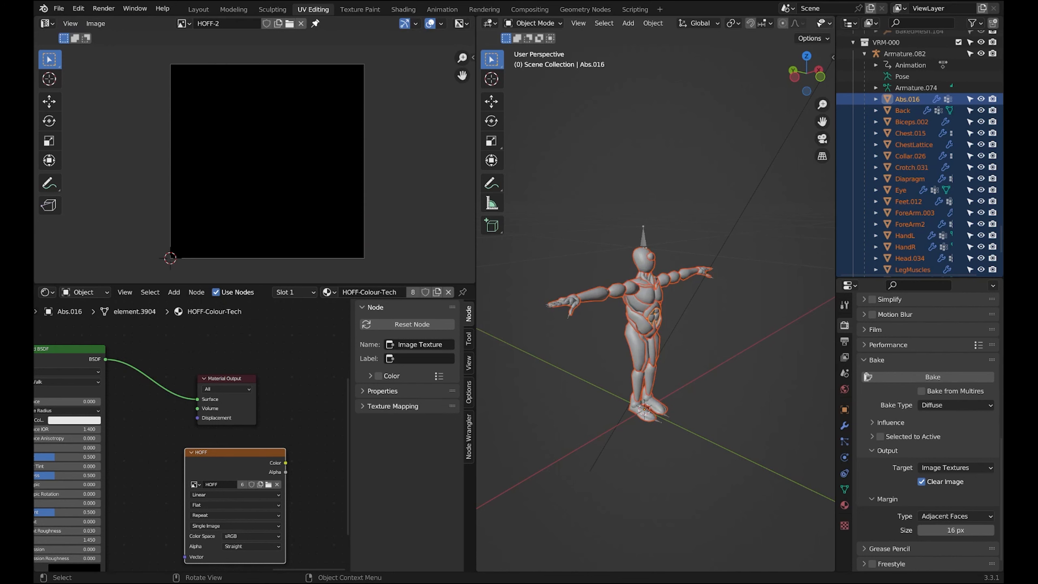
- Show the 3D viewport in Rendered shading and check the selected body parts' UV layout in Edit Mode
click(821, 22)
click(822, 22)
drag(835, 344, 977, 345)
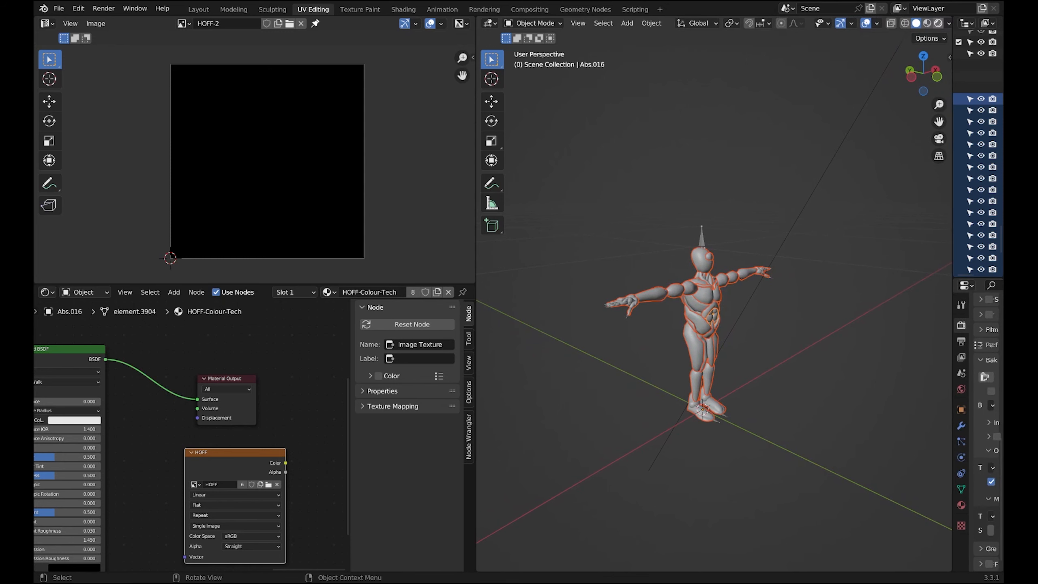
click(938, 23)
drag(952, 213, 791, 213)
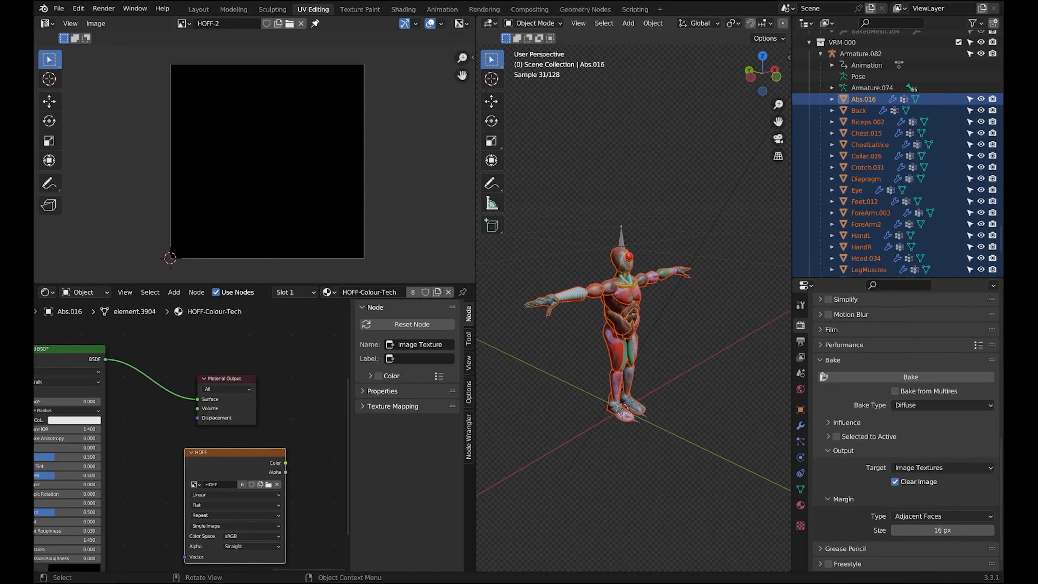
key(Tab)
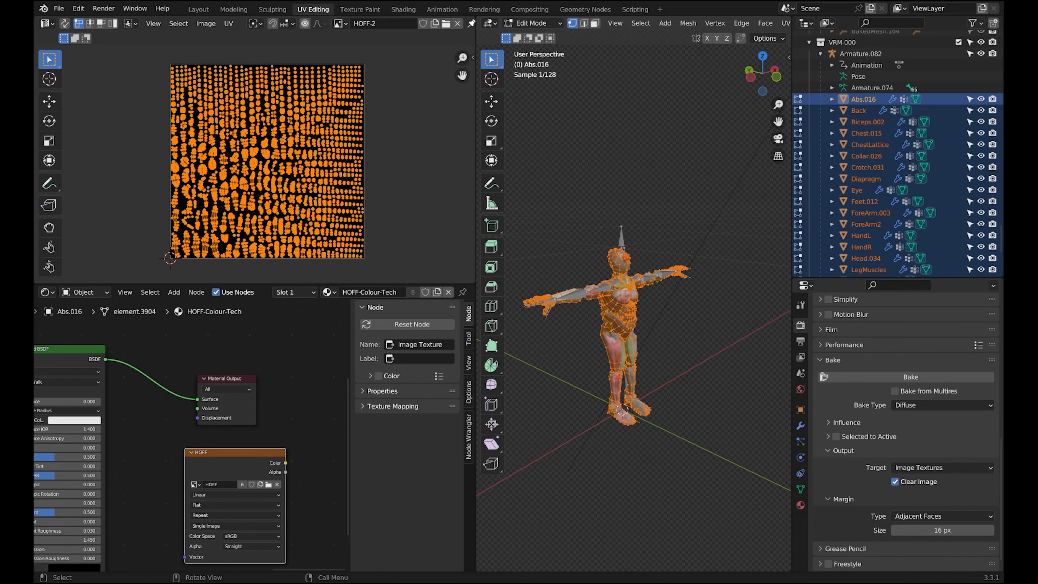
key(Tab)
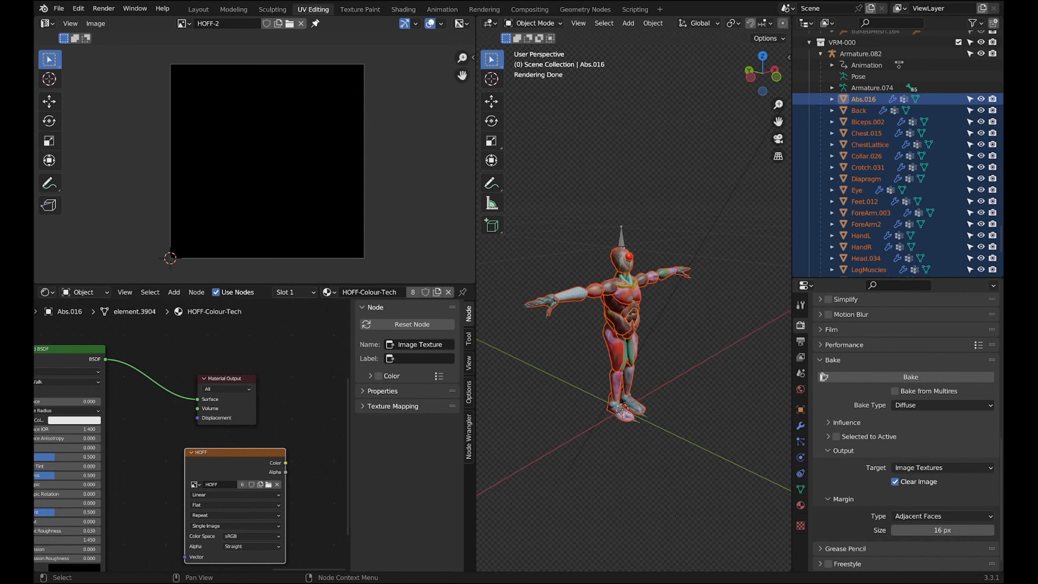
- Assign the HOFF-2 image to the Image Texture node of the HOFF-Colour-Tech material
middle_drag(232, 494, 246, 420)
click(208, 410)
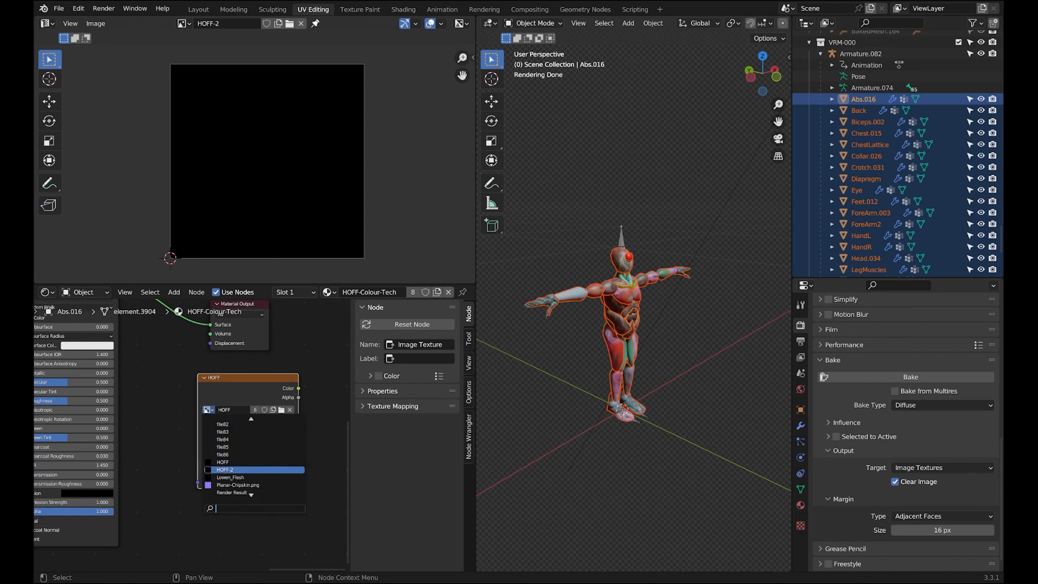
click(229, 469)
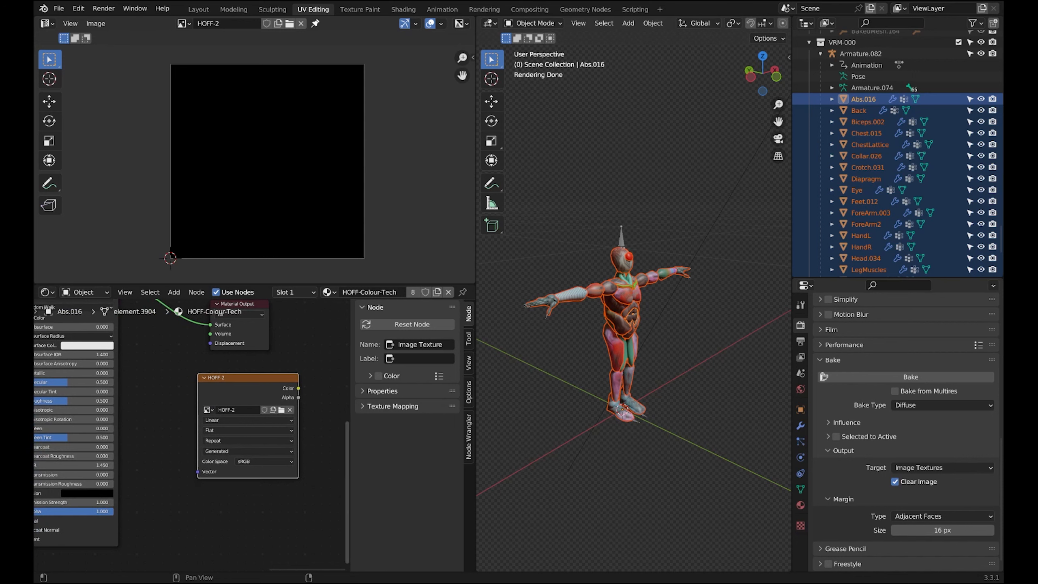
- Deselect everything, check the head's bake image, and assign HOFF-2 to the Image Texture node in the Eye's HOFF-Vertex-1 material
key(alt+a)
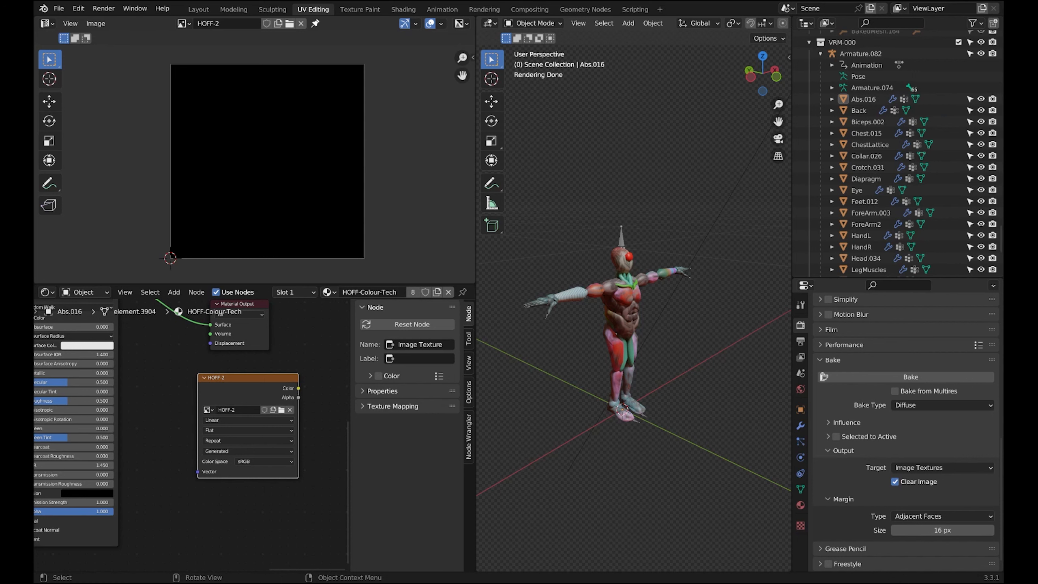
click(619, 261)
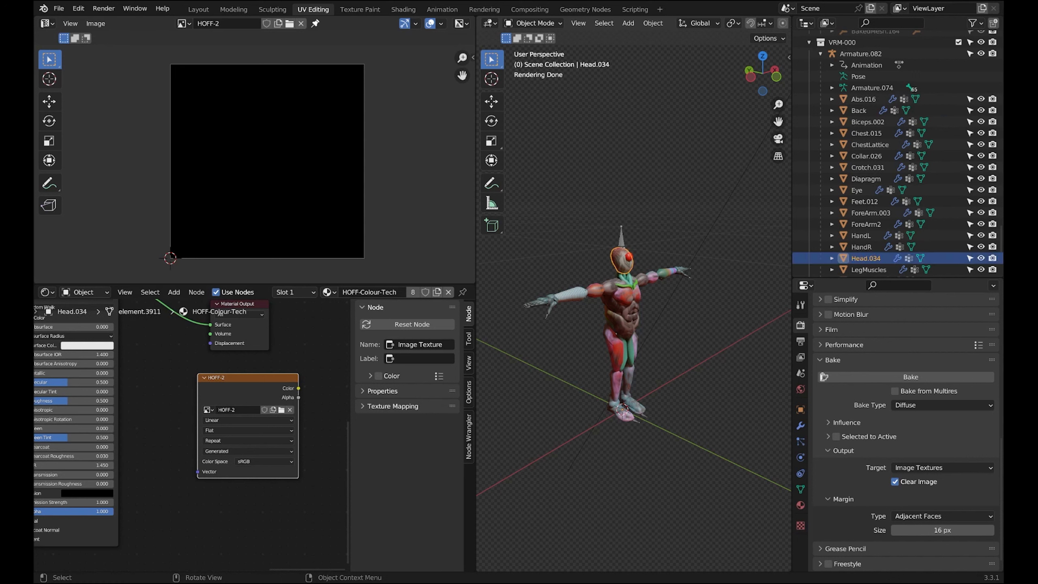
click(628, 257)
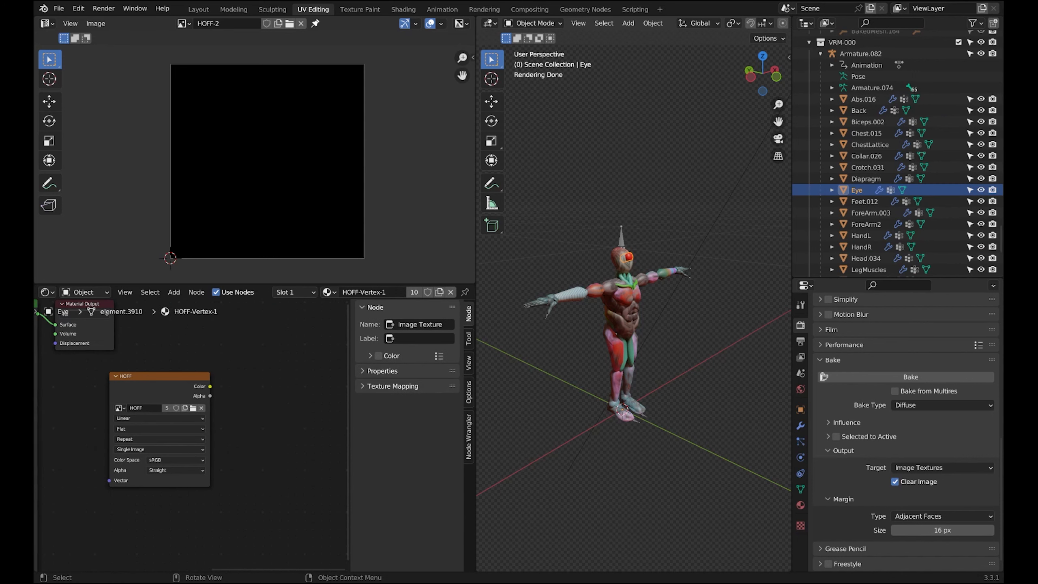
click(119, 408)
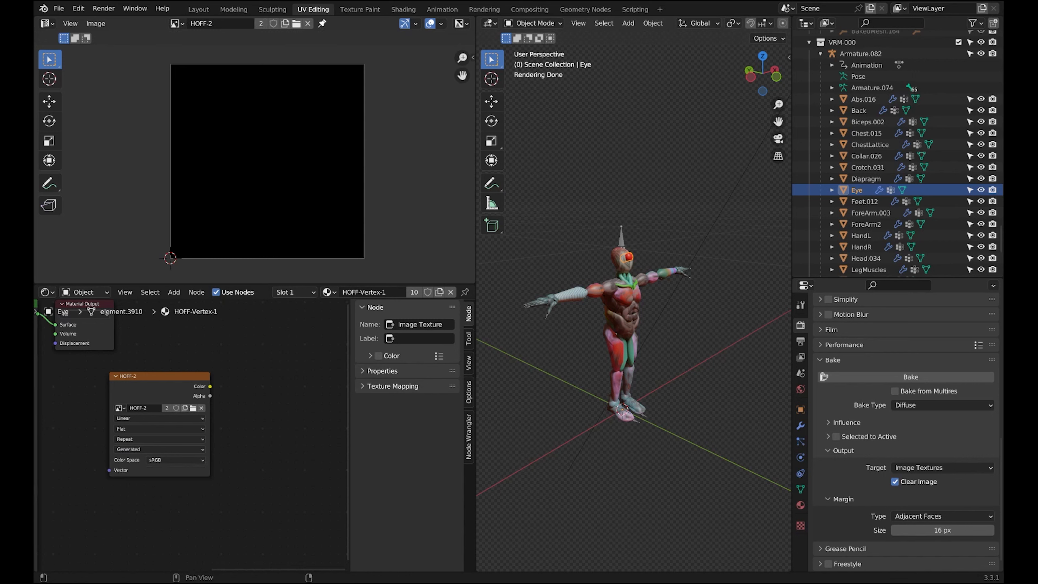
- Select ForeArm2 and assign the HOFF-2 image to the Image Texture node in its RibbedCable_ARM.001 material
click(568, 295)
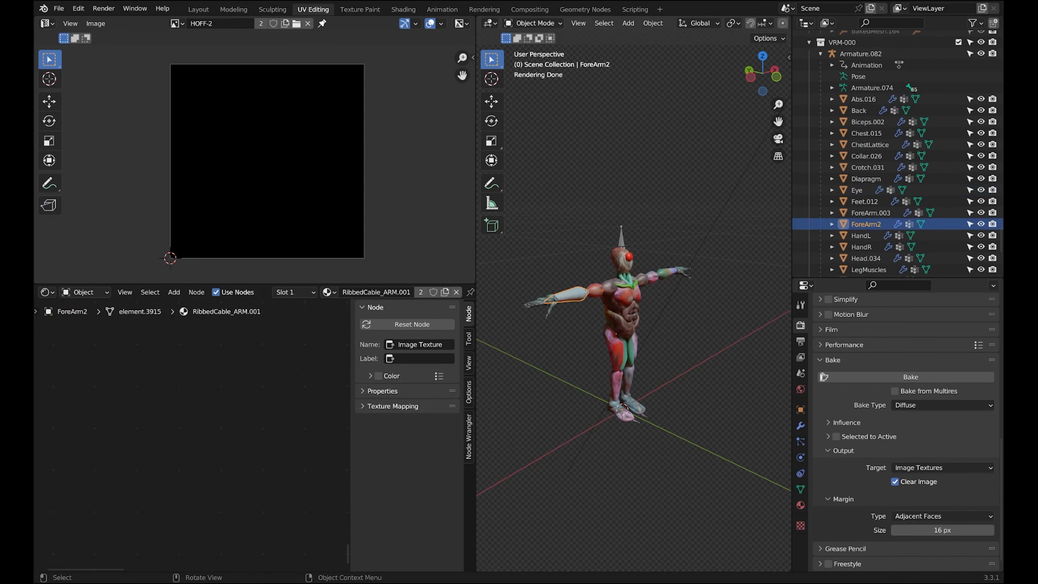
scroll(184, 430, down, 14)
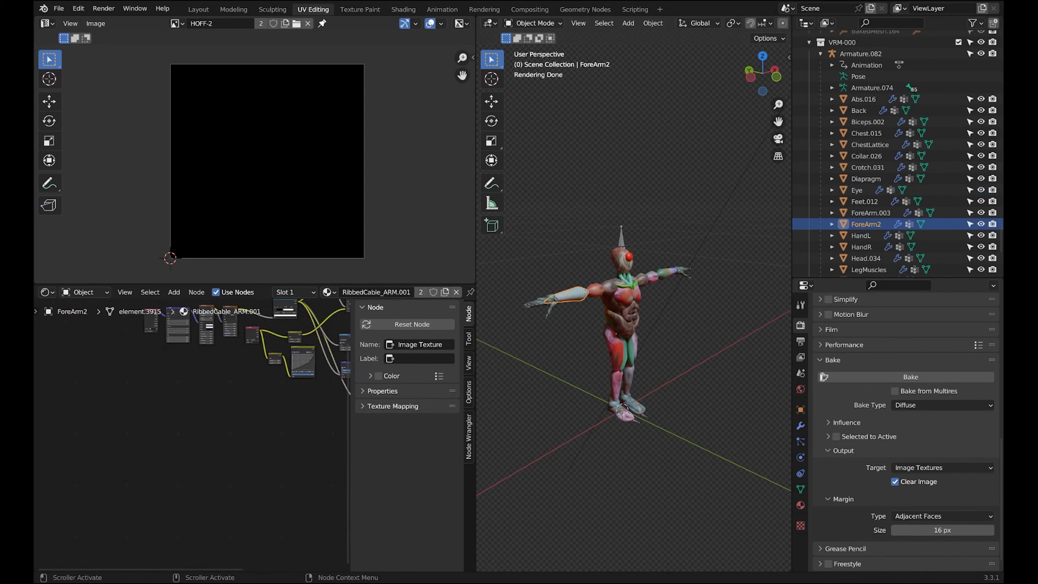
middle_drag(318, 393, 157, 438)
scroll(188, 429, up, 6)
scroll(220, 408, up, 4)
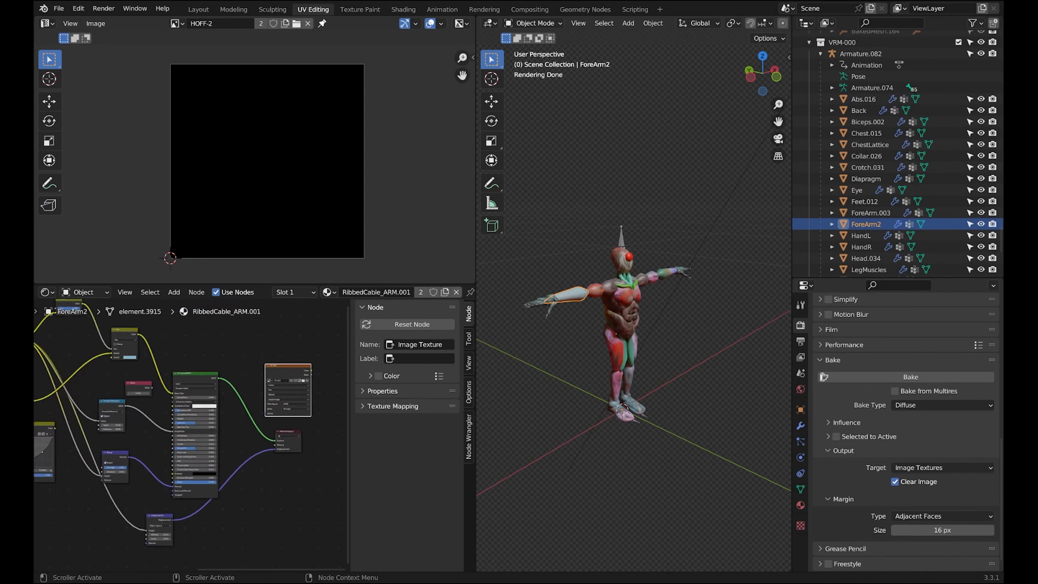
scroll(220, 409, up, 1)
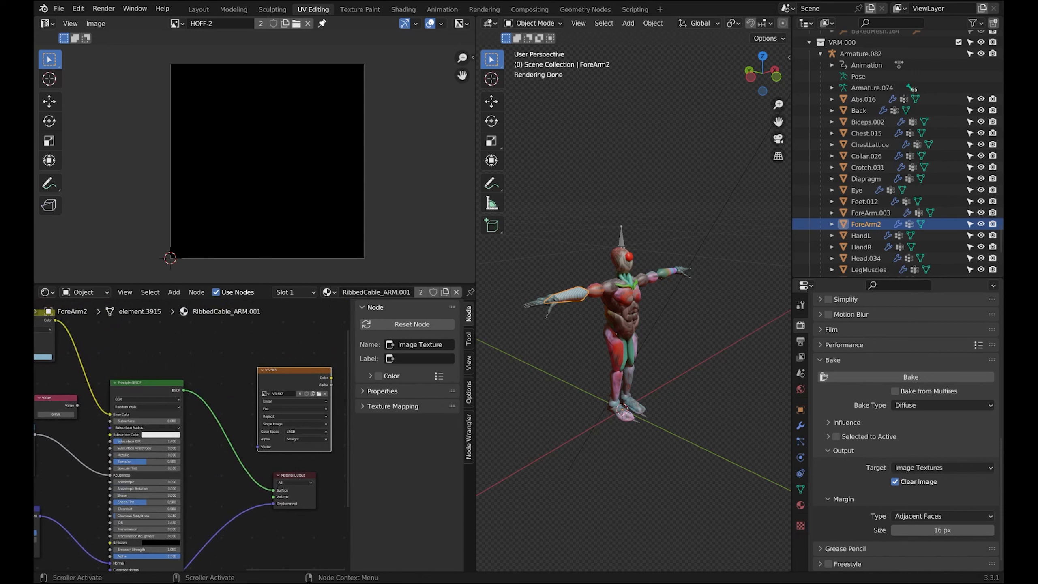
middle_drag(221, 408, 224, 413)
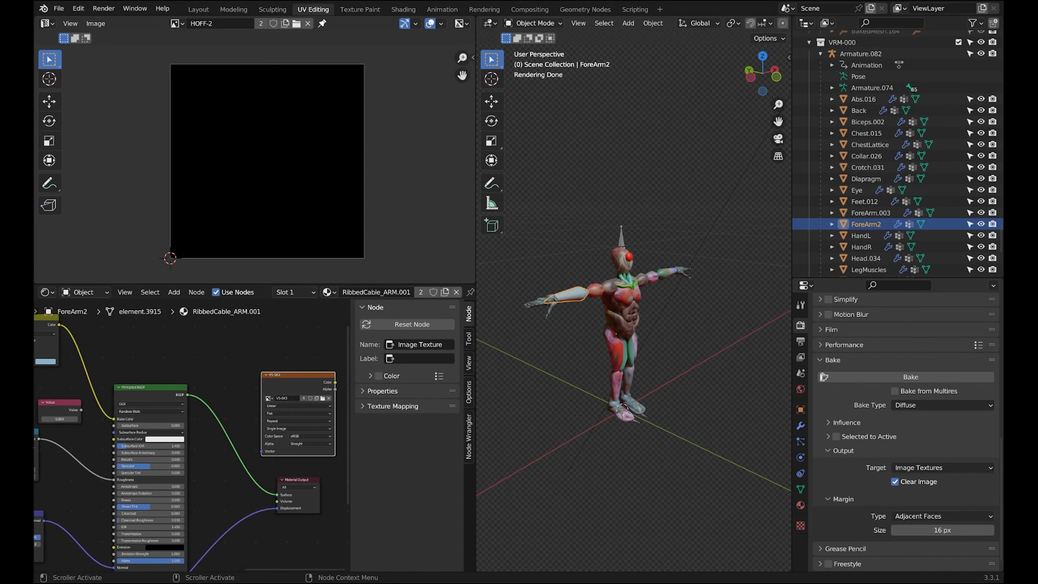
click(269, 398)
text(ho)
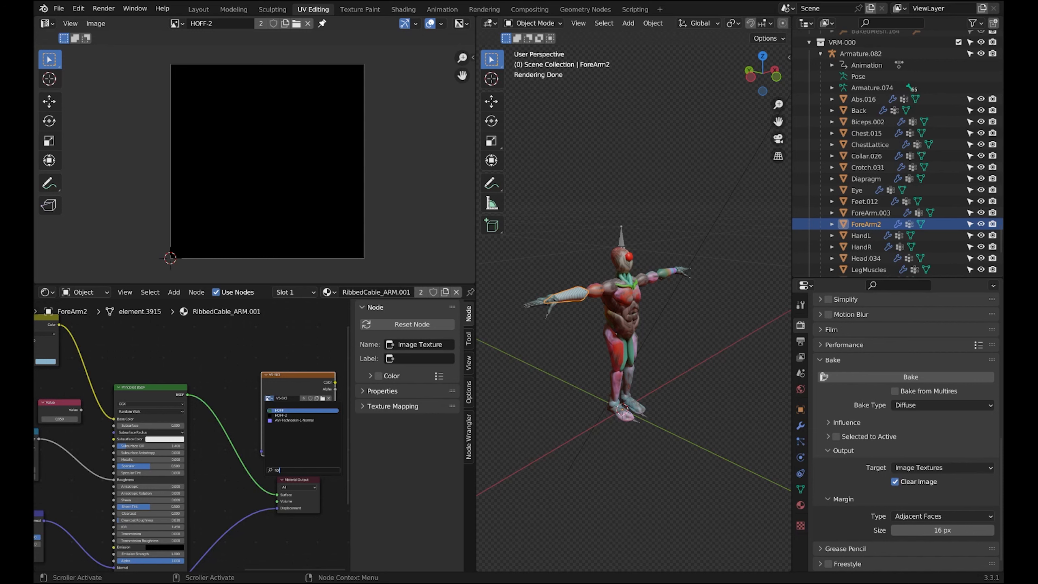
key(Down)
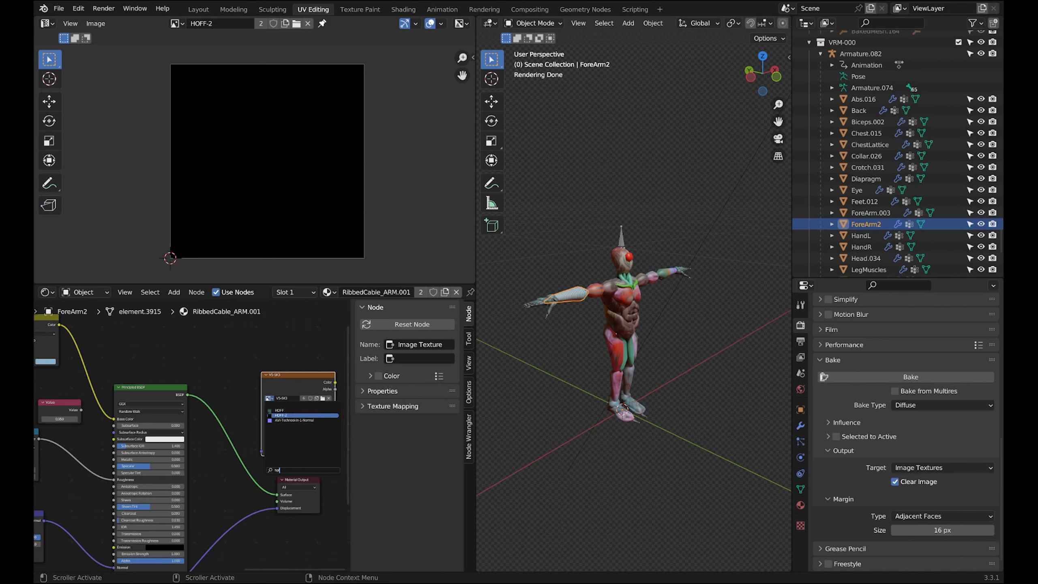
key(Return)
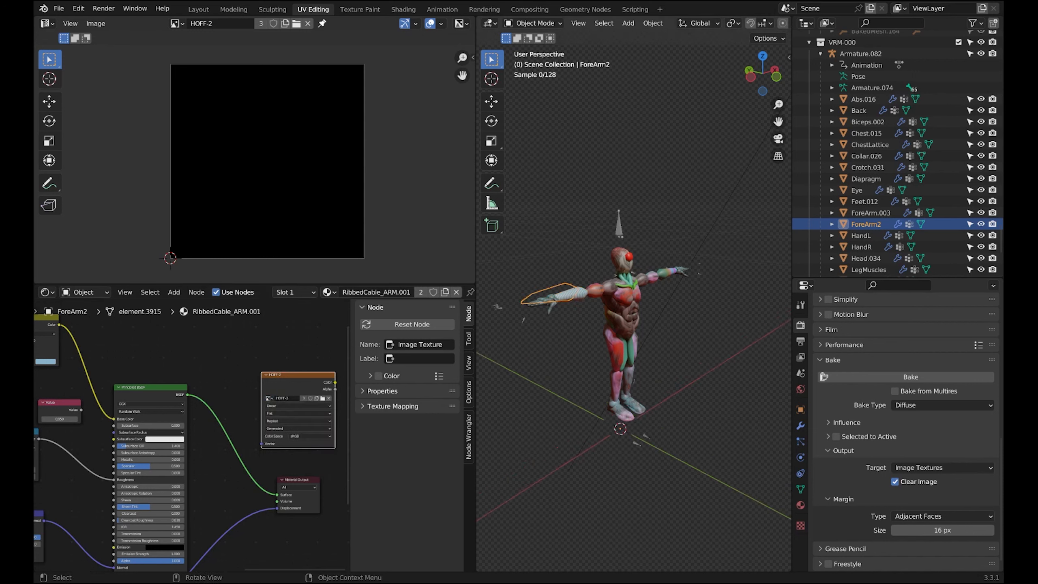
- Try linking the Value node to Metallic in ForeArm2's RibbedCable_ARM.001 material and reselect its HOFF-2 Image Texture node
scroll(633, 327, up, 3)
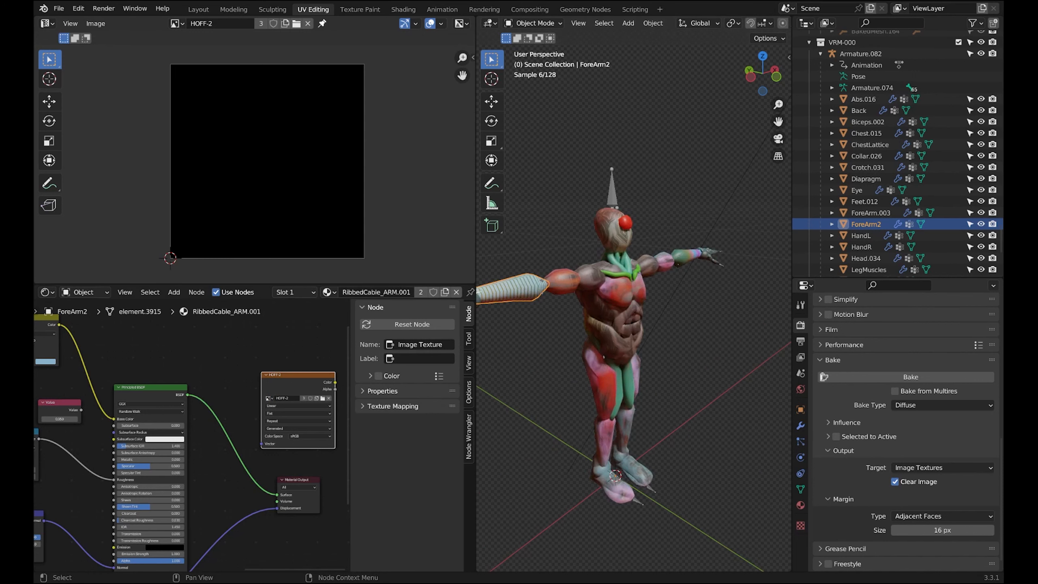
drag(82, 409, 114, 459)
middle_drag(572, 348, 613, 348)
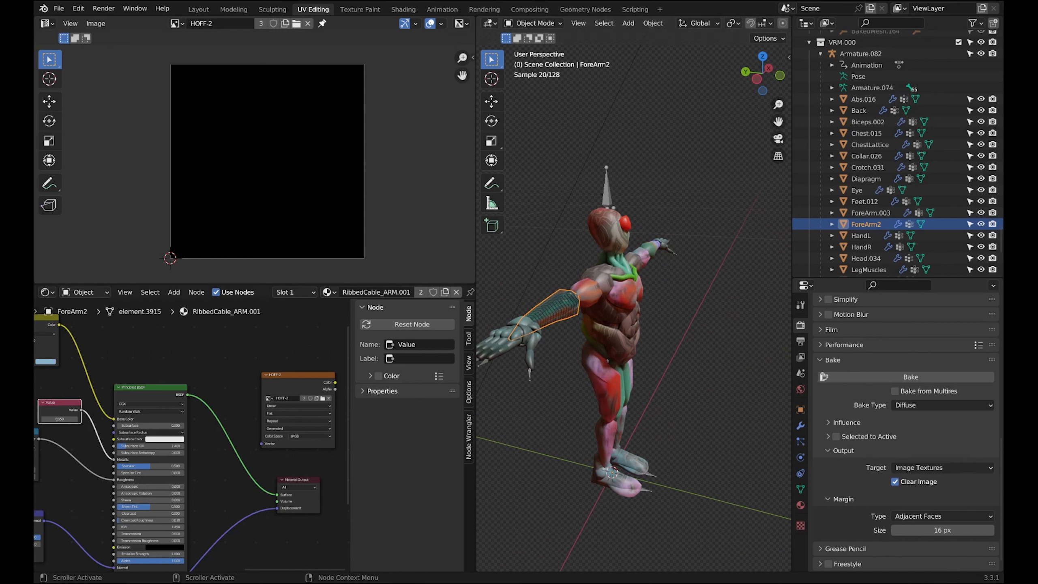
click(148, 387)
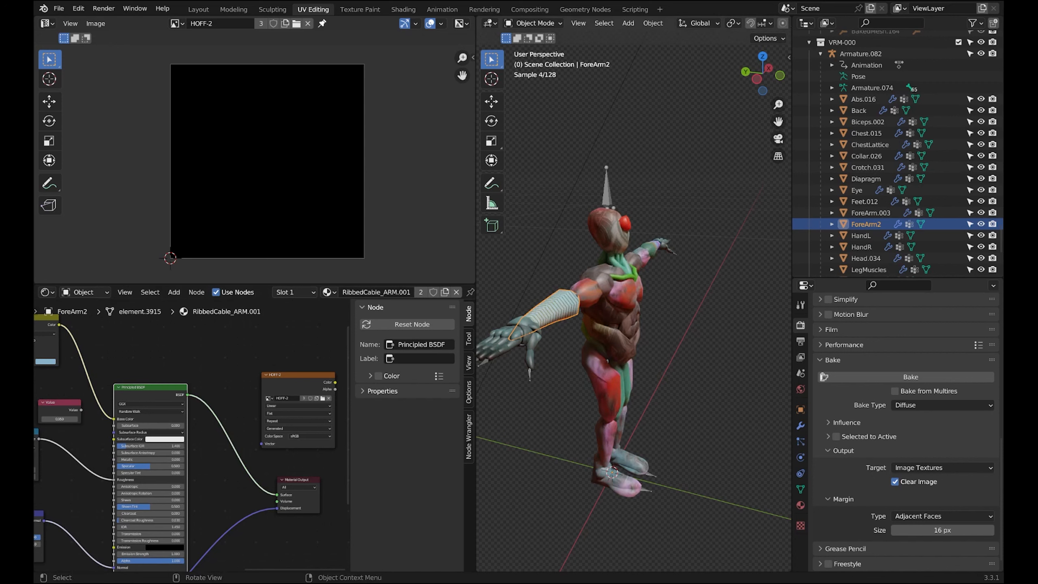
middle_drag(612, 327, 607, 327)
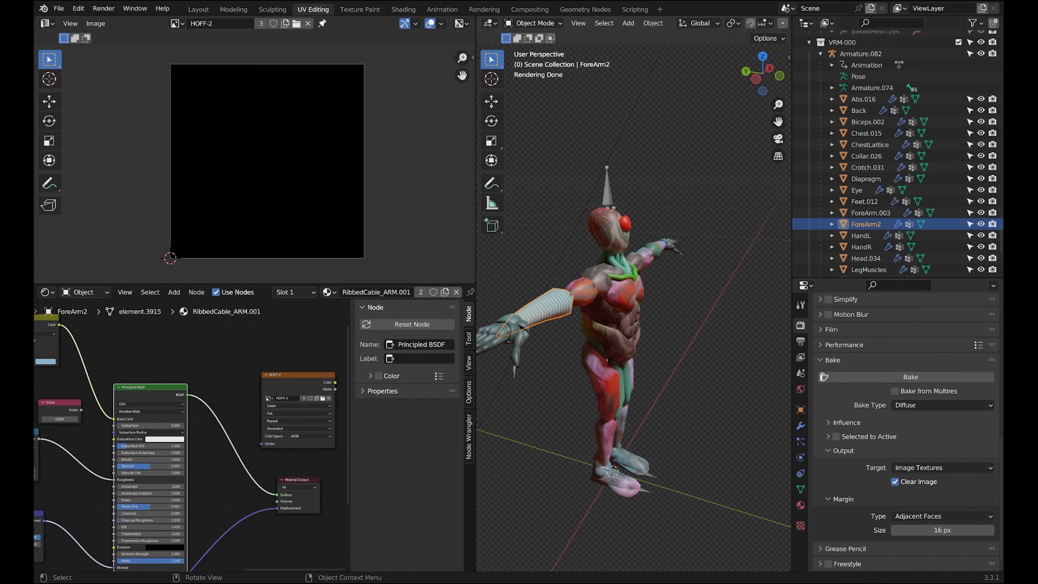
drag(62, 402, 62, 394)
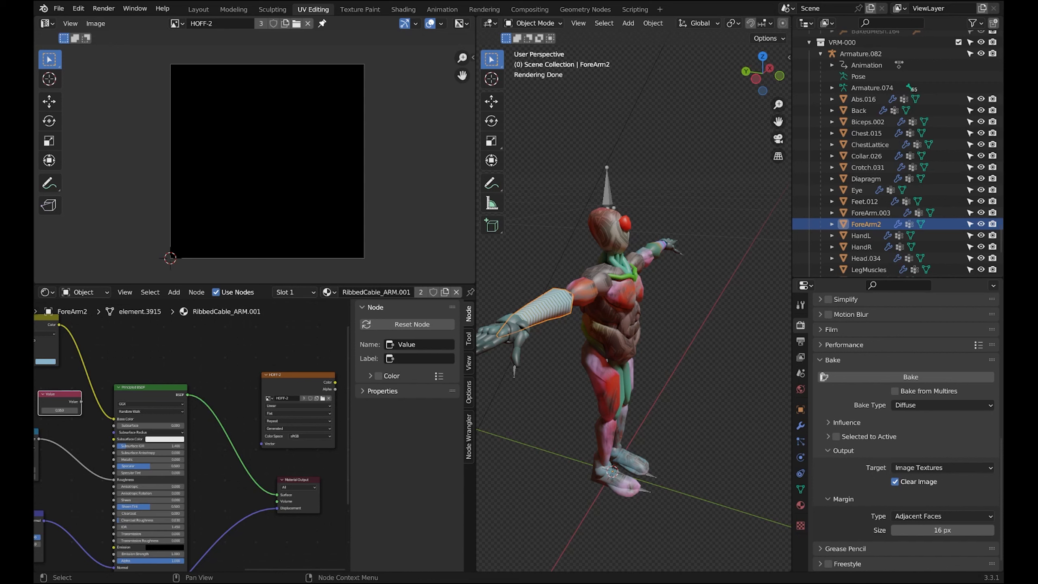
click(298, 375)
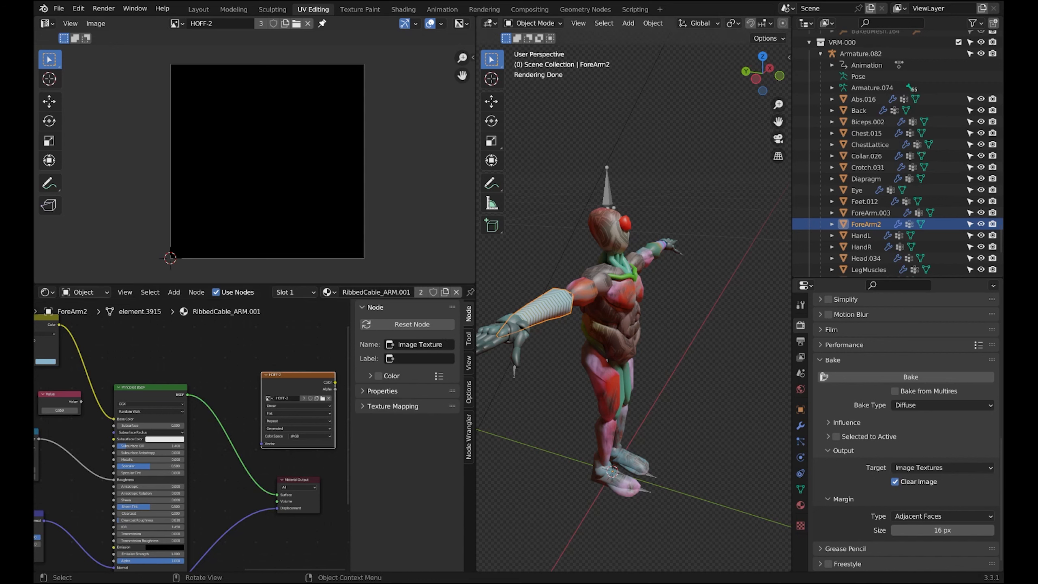
- Select ChestLattice and check the image set in the Image Texture node of its HOFF-Colour-Tech material
click(599, 309)
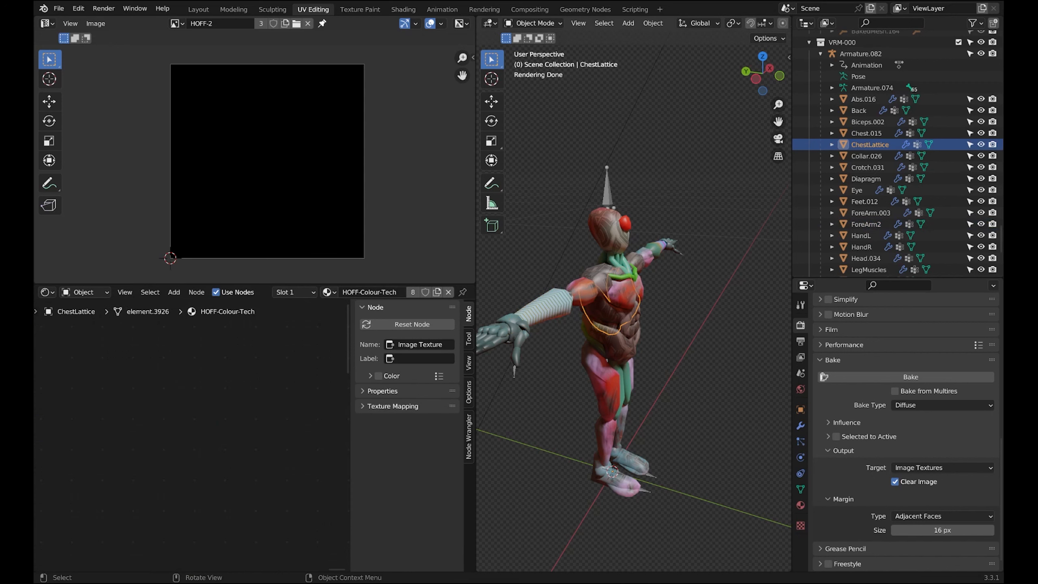
scroll(346, 399, down, 16)
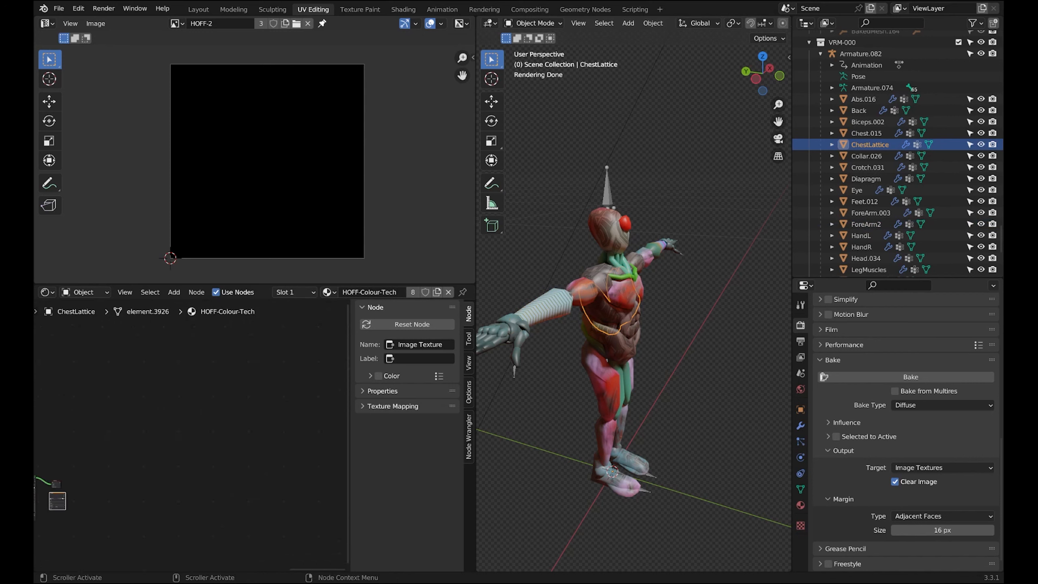
middle_drag(67, 473, 192, 435)
scroll(193, 435, up, 8)
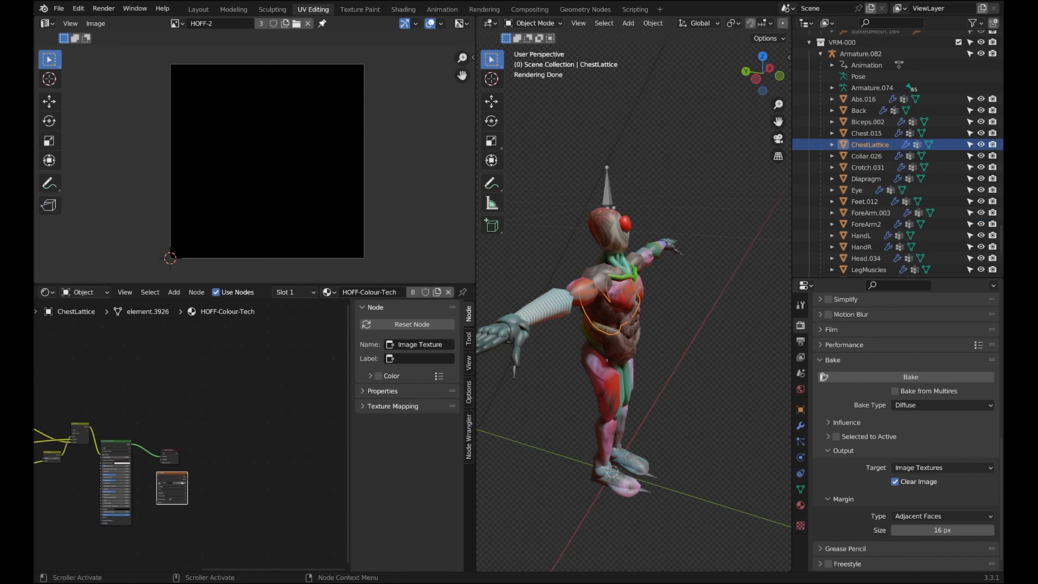
middle_drag(173, 488, 192, 436)
scroll(192, 436, up, 12)
scroll(192, 435, up, 3)
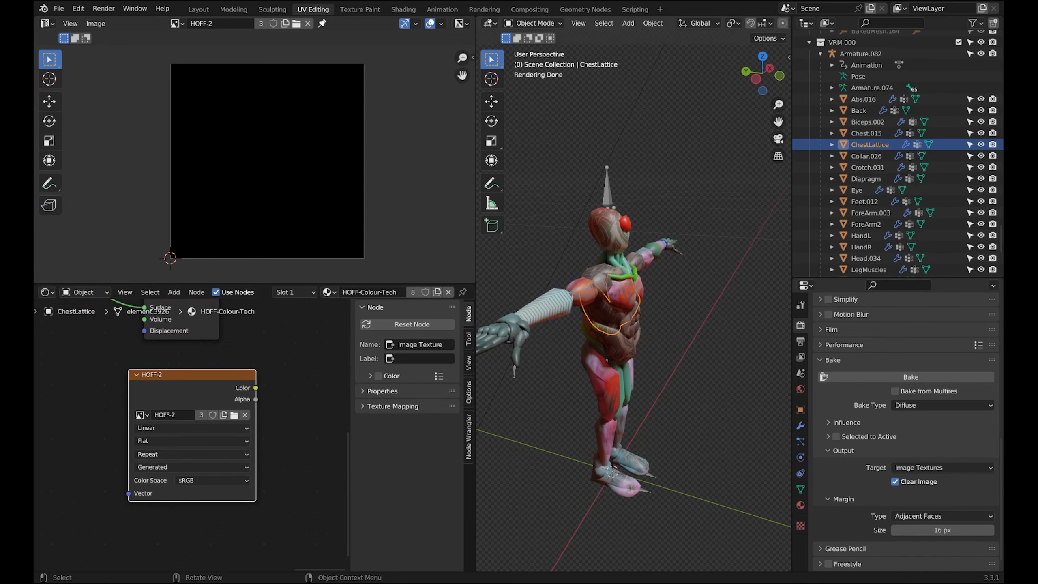
- Select Biceps.002 and assign the HOFF-2 image to the Image Texture node in its HOFF-Colour-2 material
click(582, 293)
scroll(192, 435, down, 7)
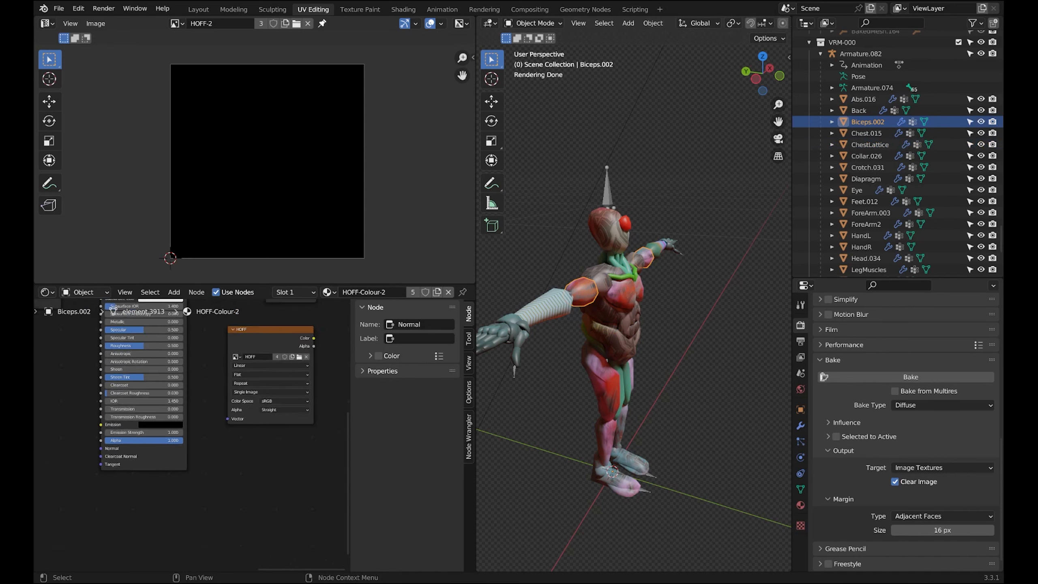
click(250, 353)
click(230, 368)
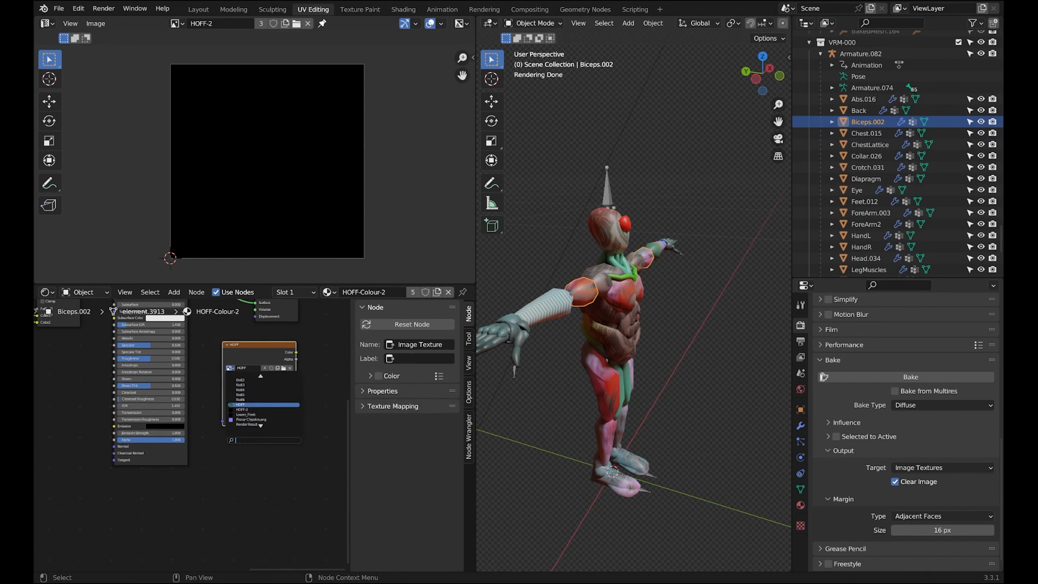
click(243, 409)
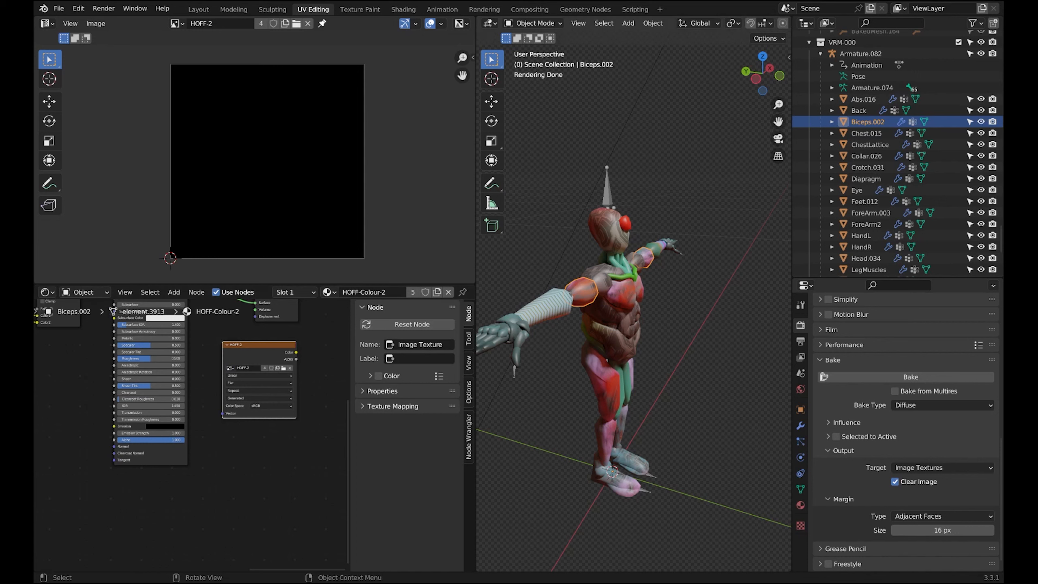
middle_drag(190, 372, 191, 430)
scroll(191, 430, up, 2)
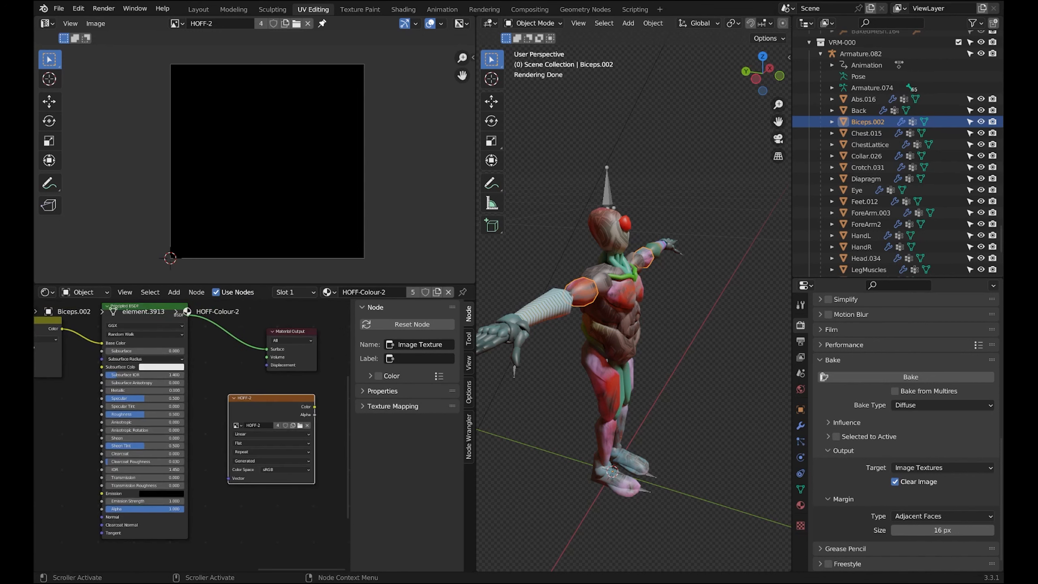
scroll(190, 432, up, 1)
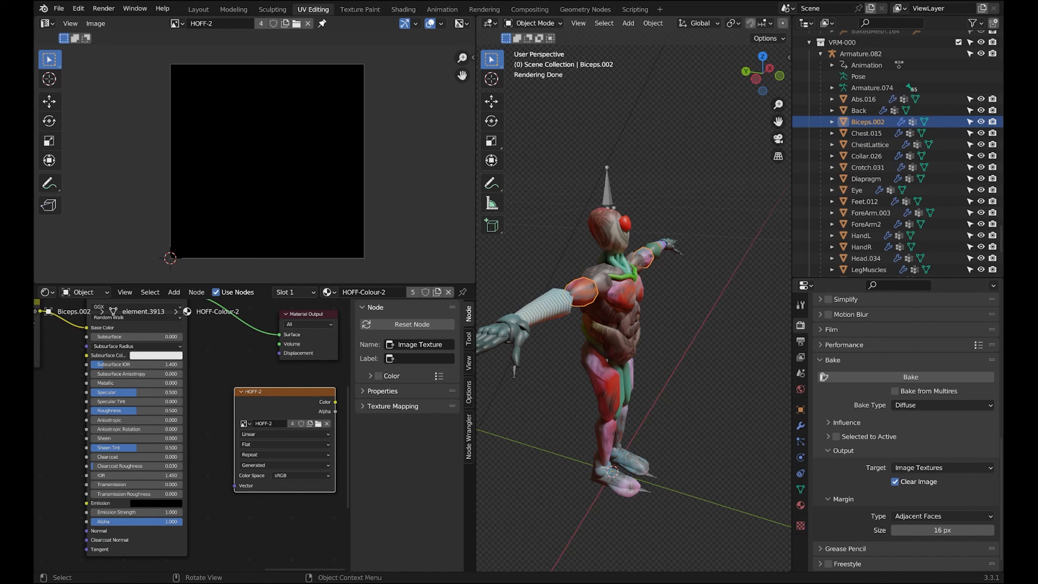
- Check the Thighs.028 material and make the HOFF-2 Image Texture node active in the NeckMuscles' HOFF-Vertex-1 material
click(604, 381)
middle_drag(604, 381, 543, 368)
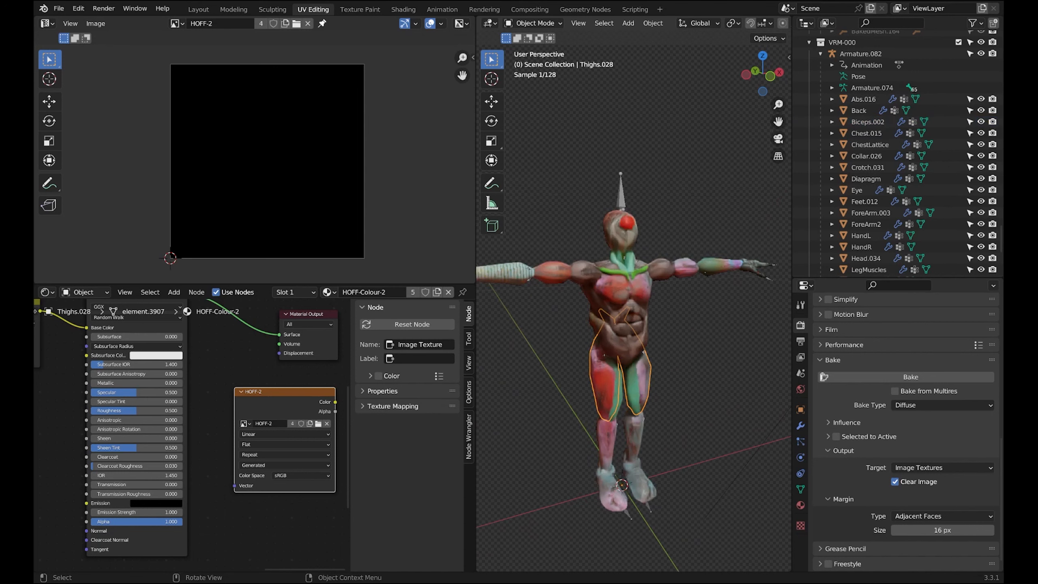
click(618, 261)
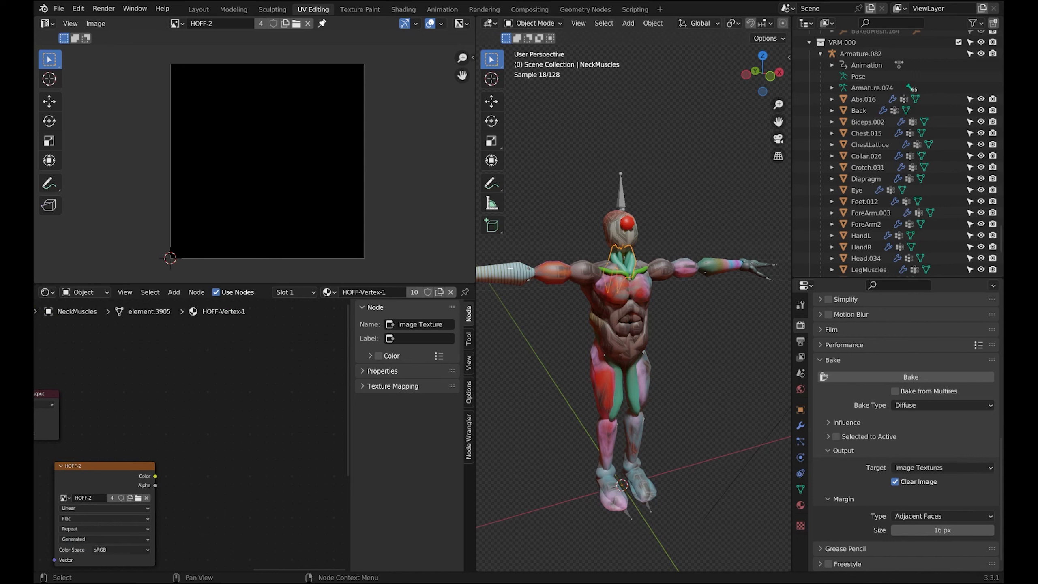
click(103, 467)
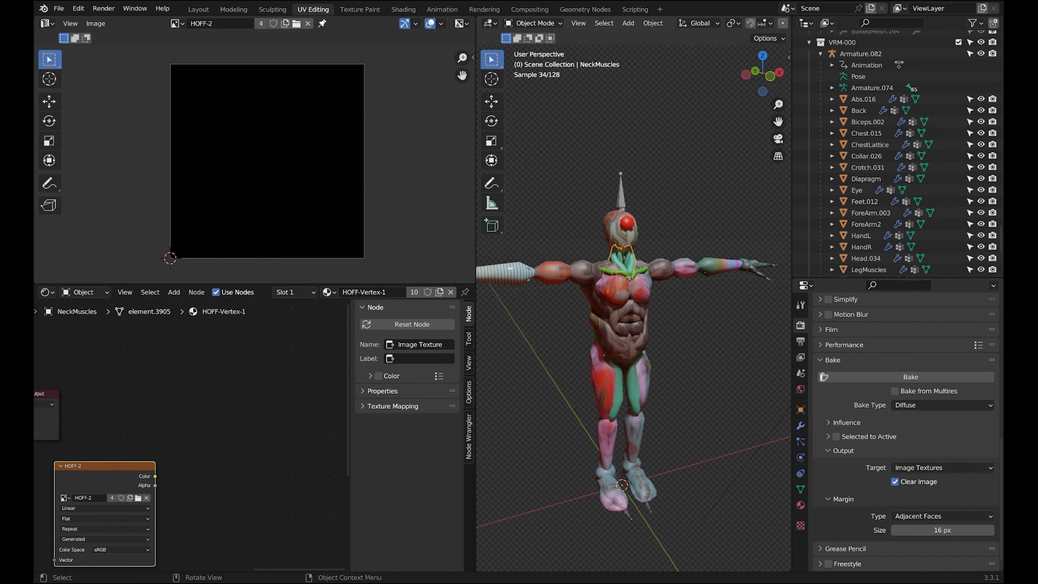
- Check the bake image nodes in the materials of ForeArm.003, HandR, Abs.016, ForeArm2 and Shoulders.027
click(720, 265)
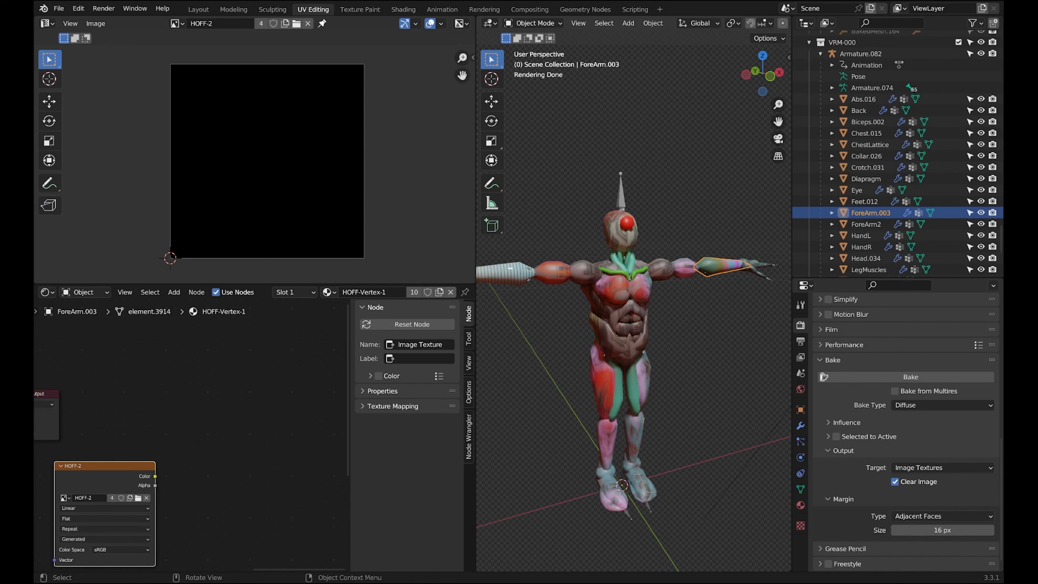
scroll(633, 319, down, 4)
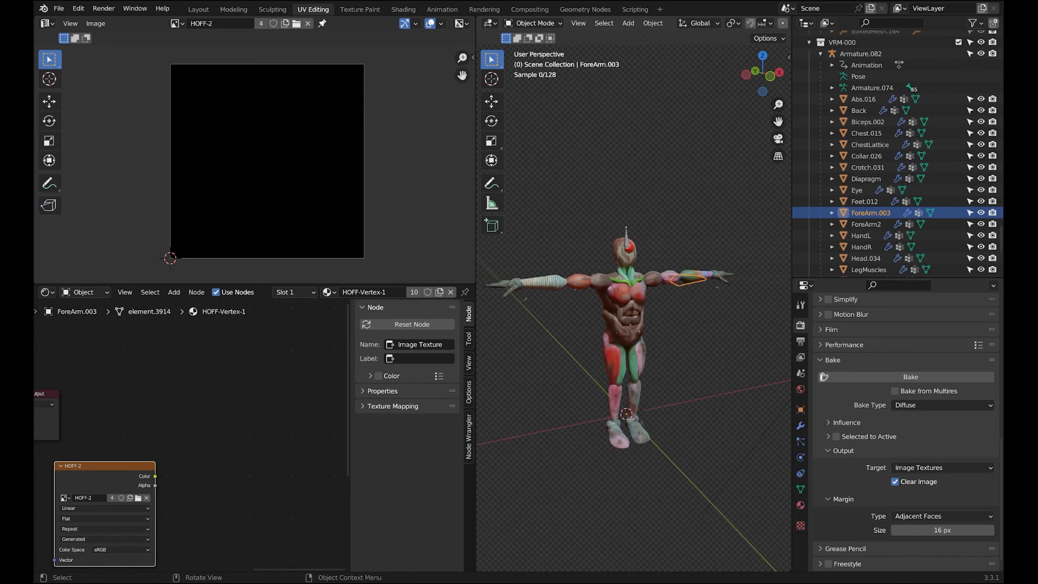
click(532, 289)
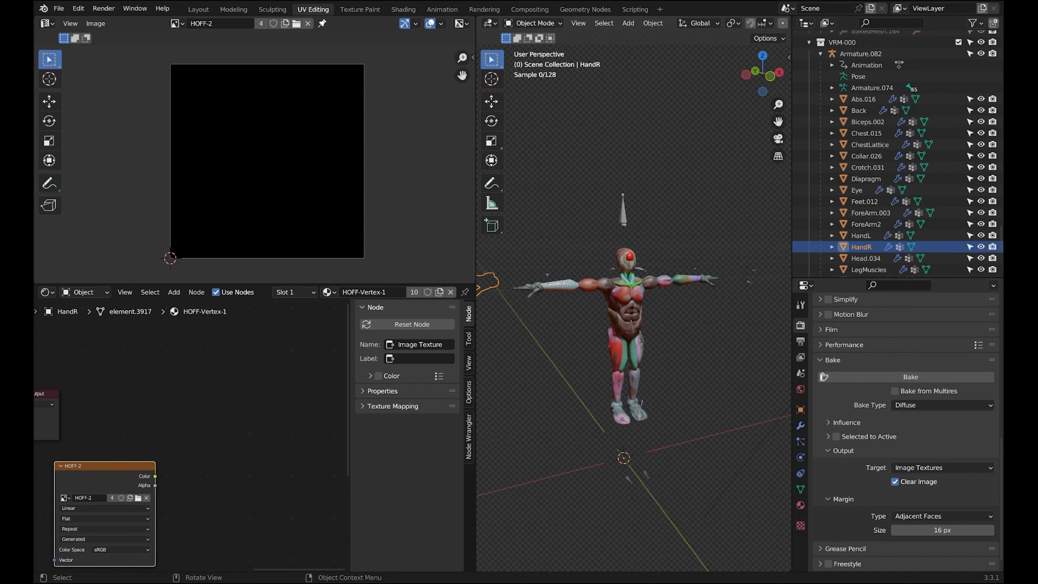
scroll(633, 319, up, 2)
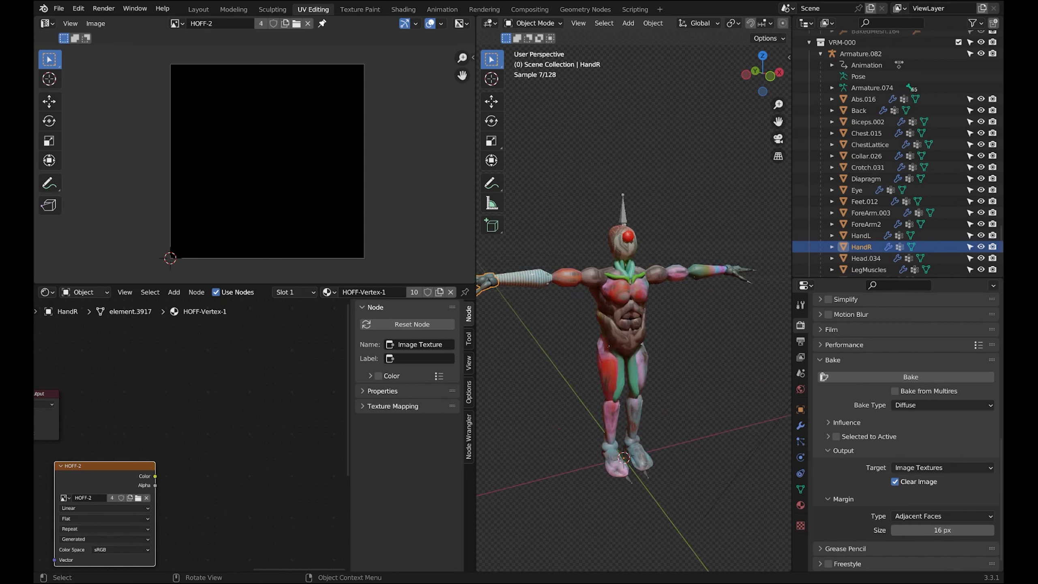
click(629, 324)
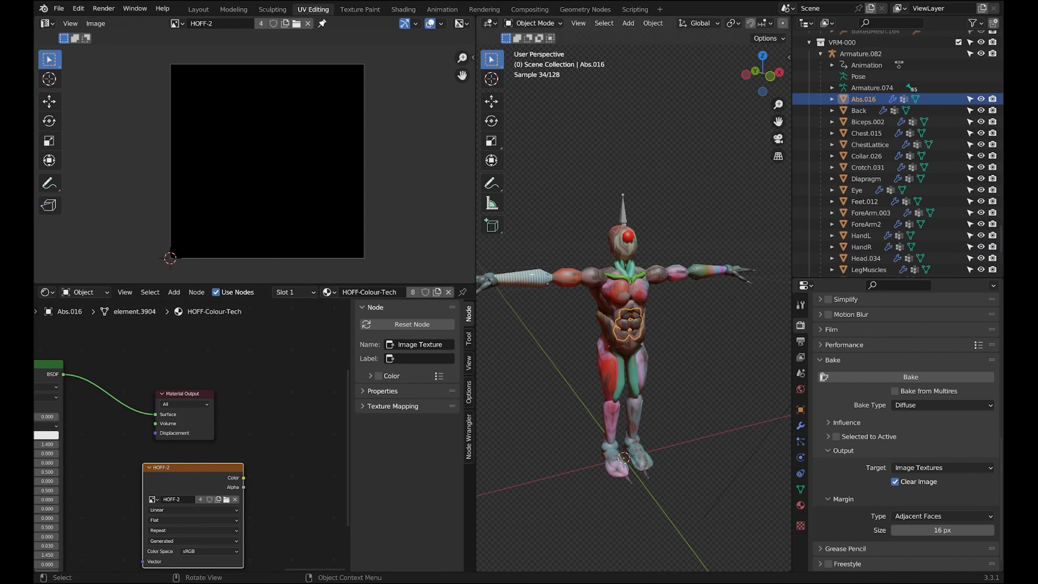
click(518, 279)
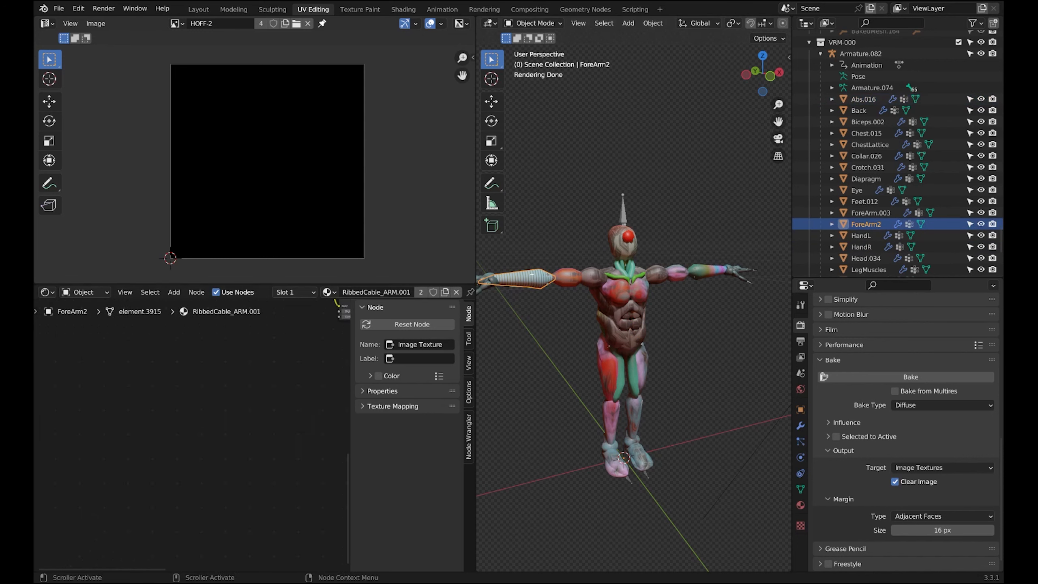
key(Home)
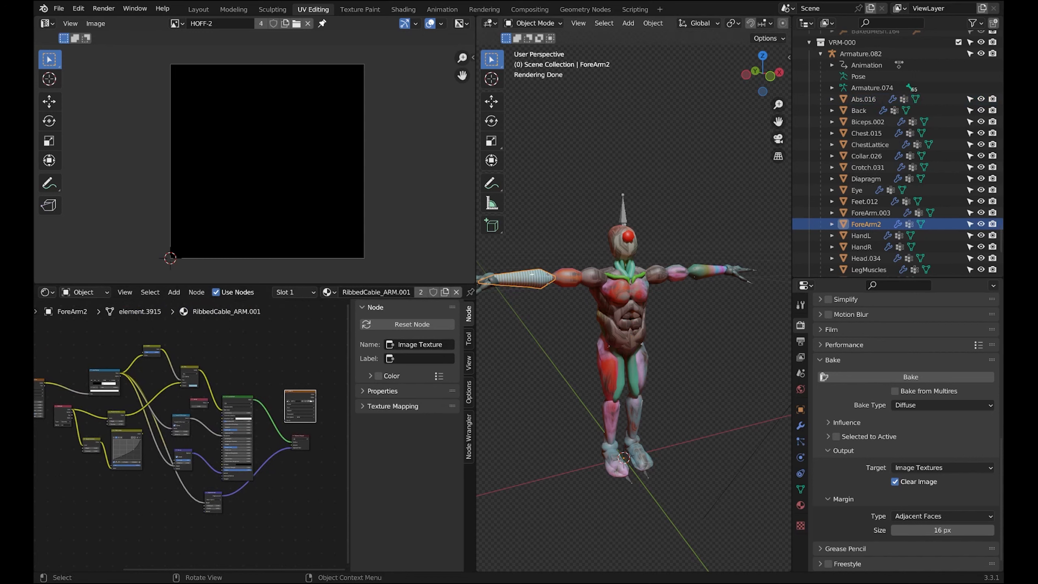
click(593, 277)
scroll(184, 430, down, 5)
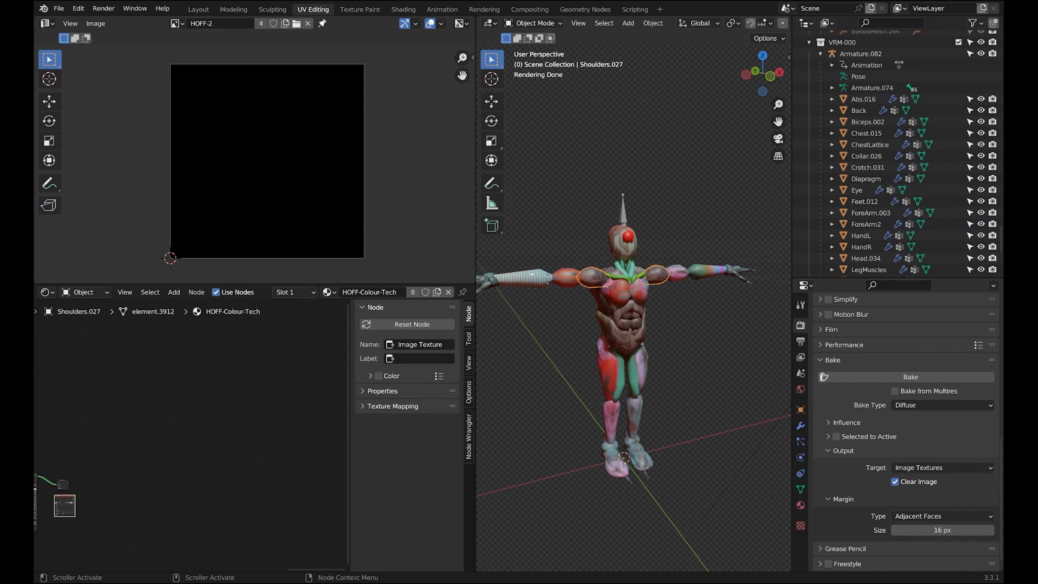
scroll(192, 435, down, 3)
middle_drag(184, 441, 346, 391)
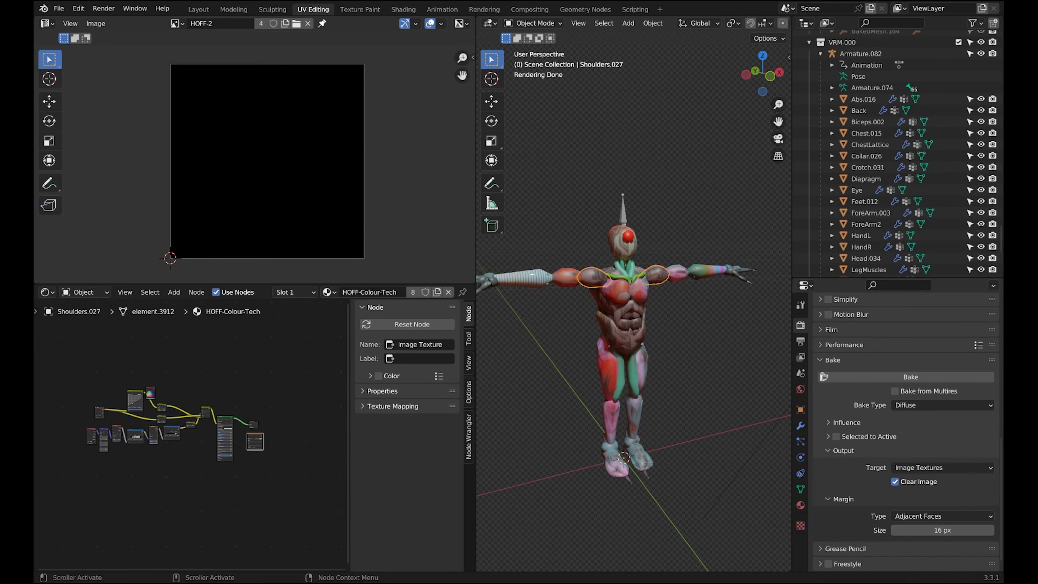
- Select all body parts from Abs.016 through Thighs.028 and bake their Diffuse to the HOFF-2 image
click(863, 99)
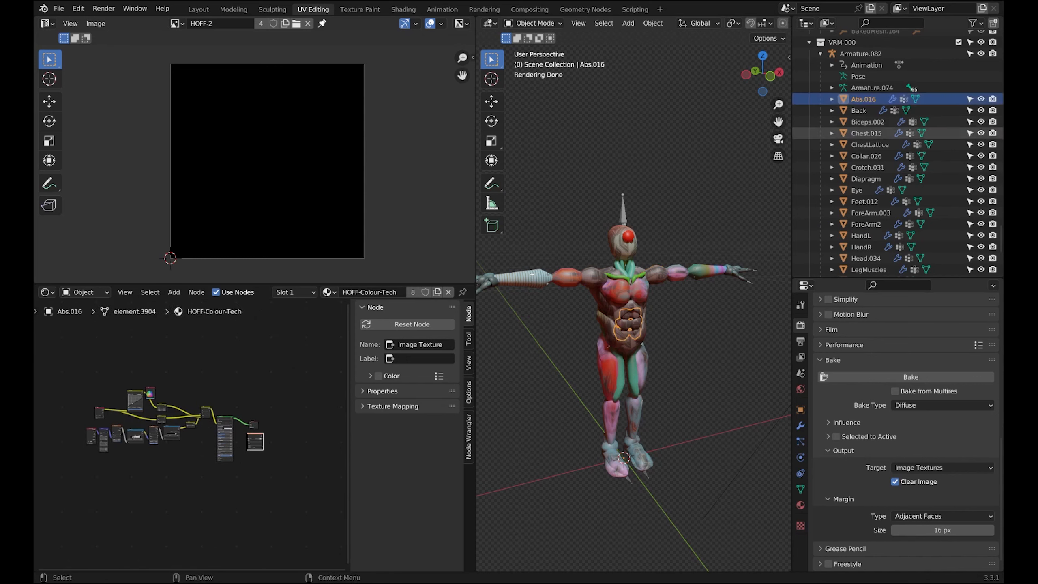
scroll(866, 182, down, 4)
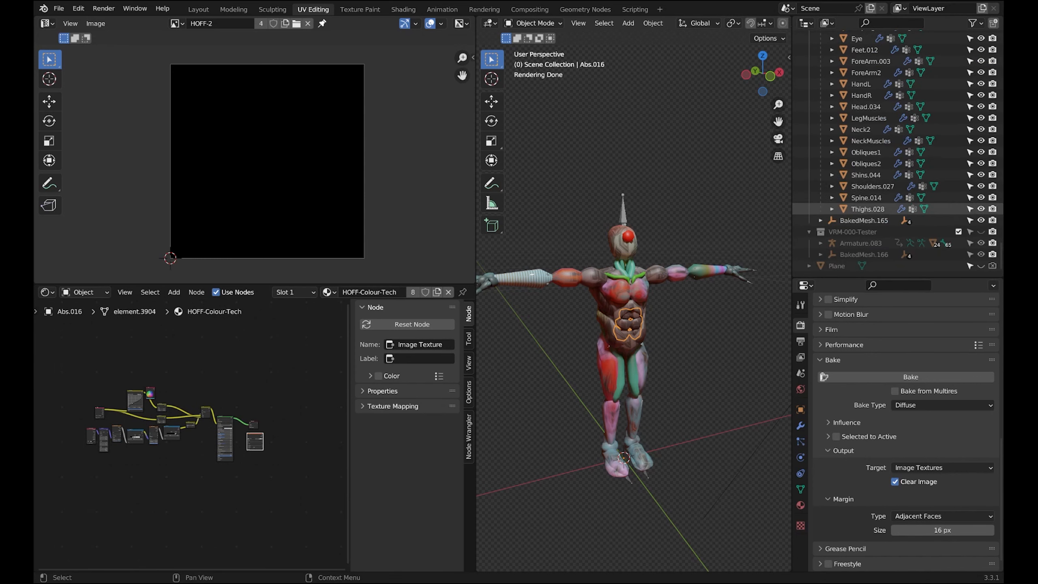
shift+click(866, 209)
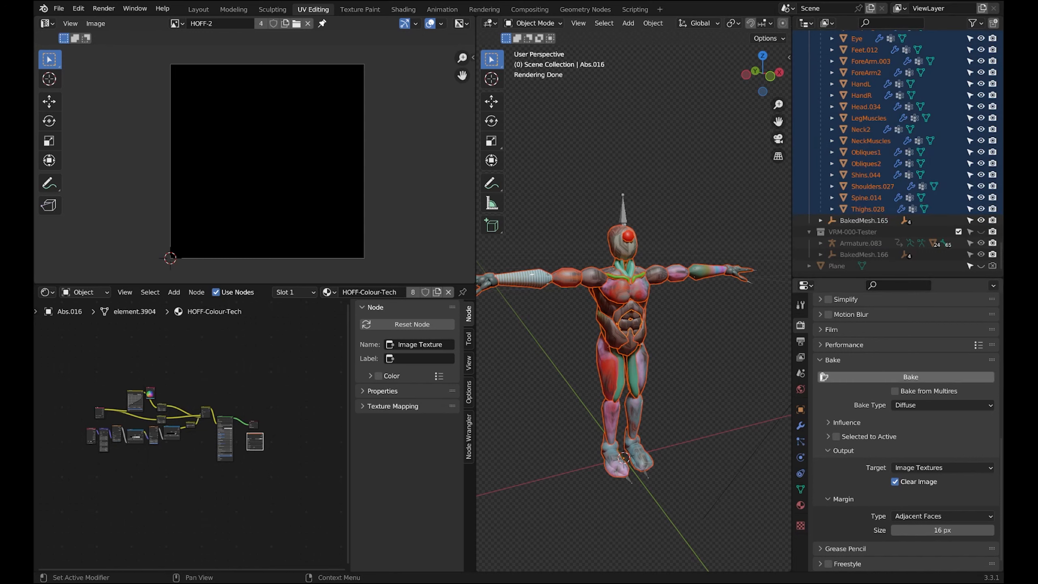
click(911, 376)
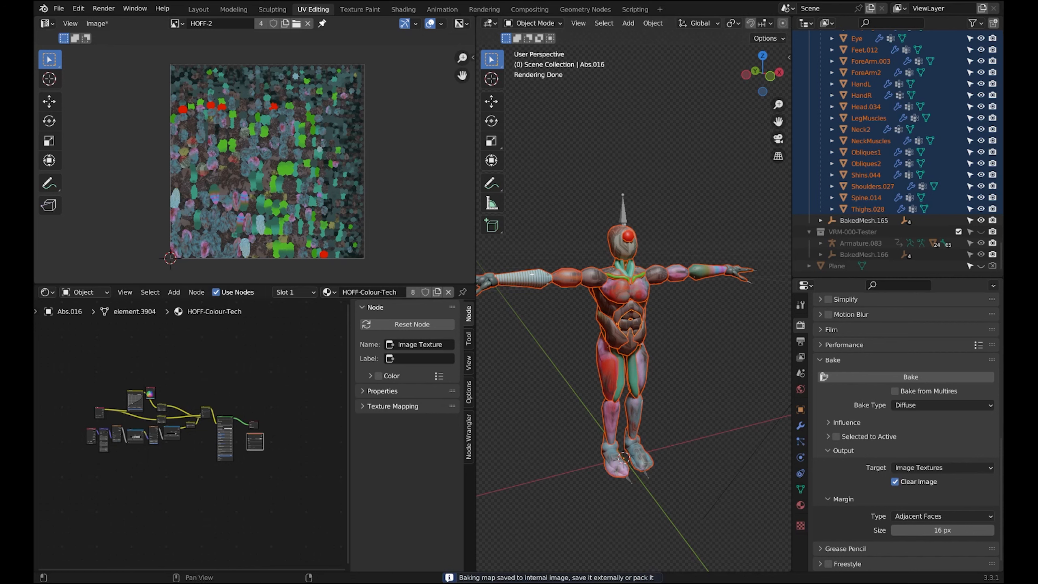
- Save the baked HOFF-2 image to an external file and switch to the Layout workspace
click(97, 23)
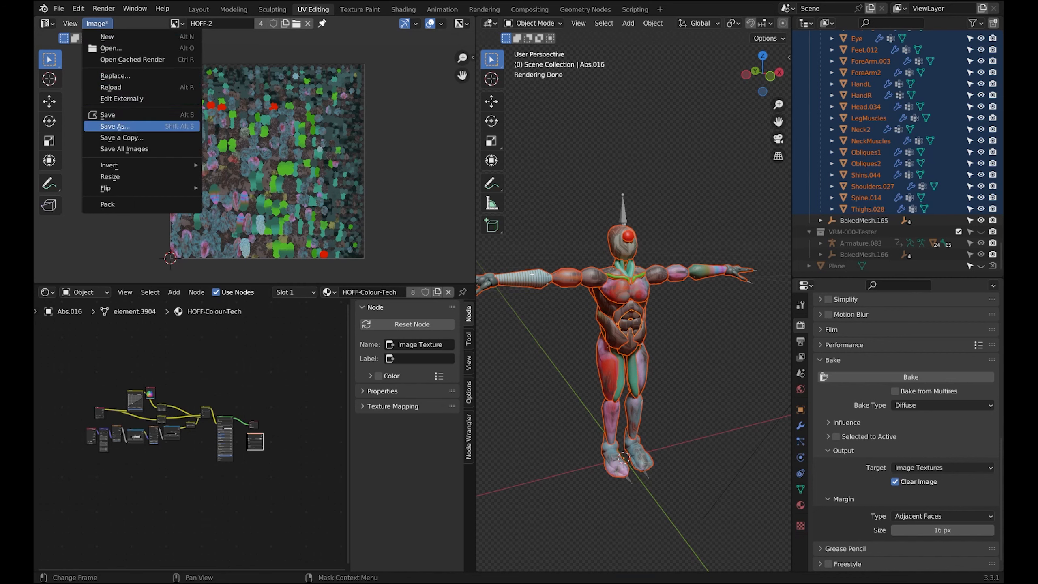
click(114, 126)
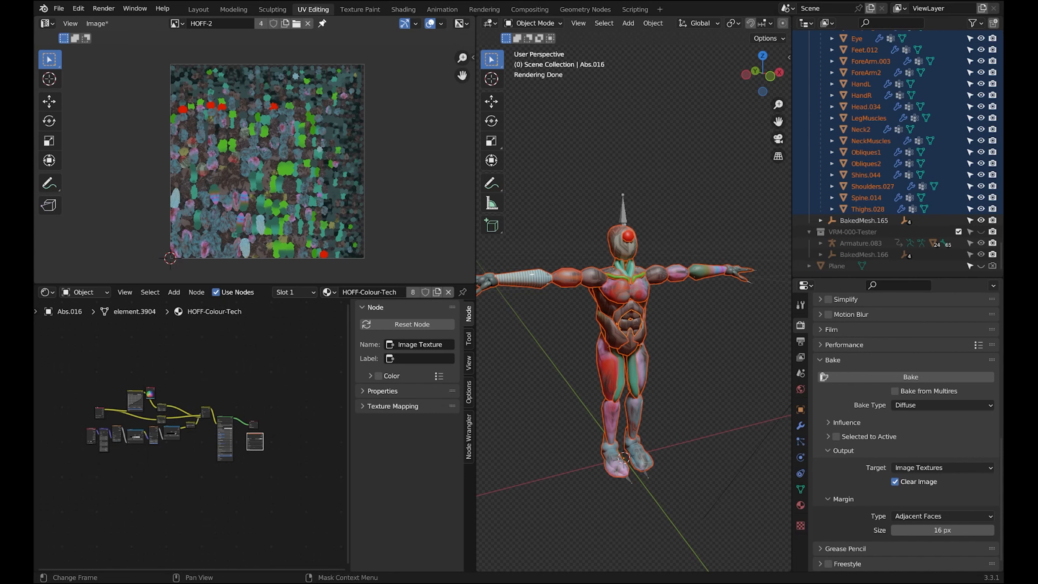
key(alt+s)
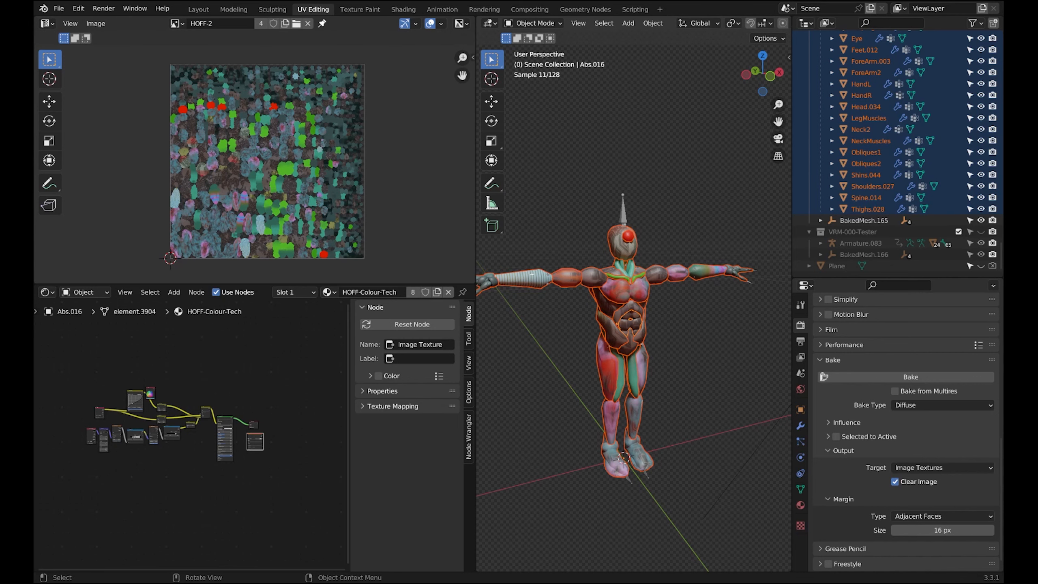
click(198, 9)
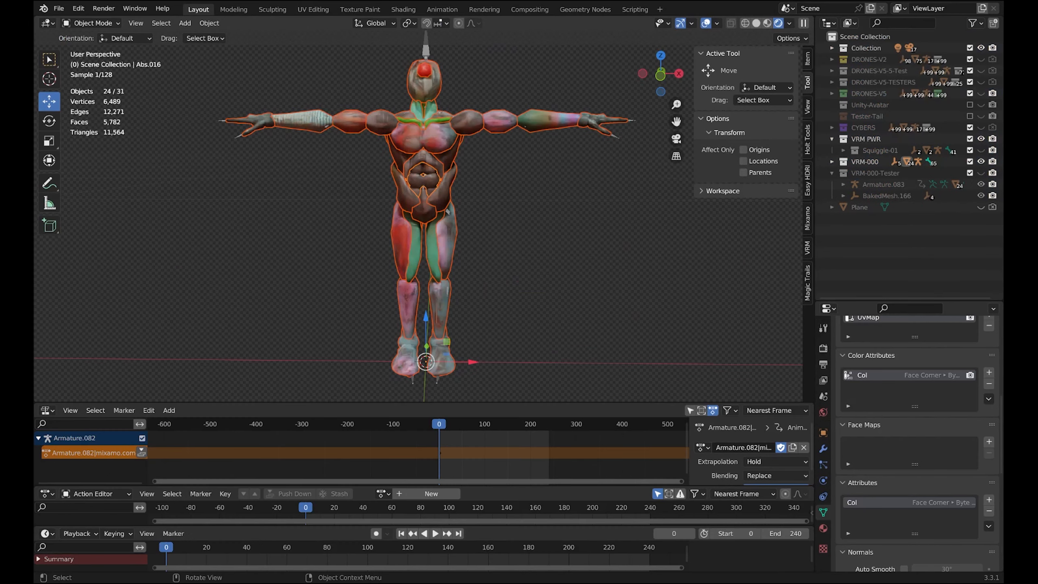
- Deselect all objects, hide the VRM-000 collection and show the VRM-000-Tester collection
key(alt+a)
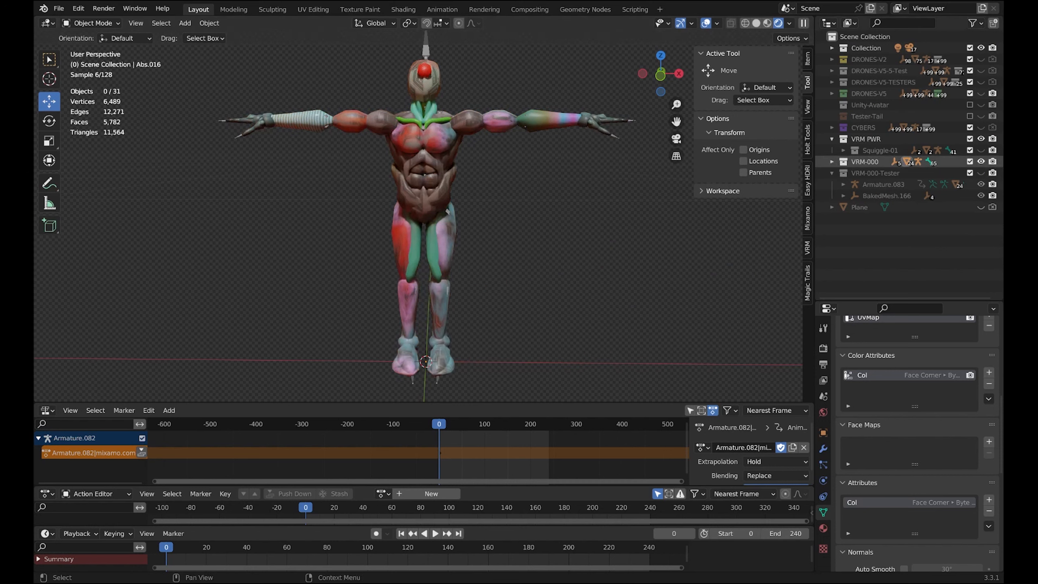
click(980, 161)
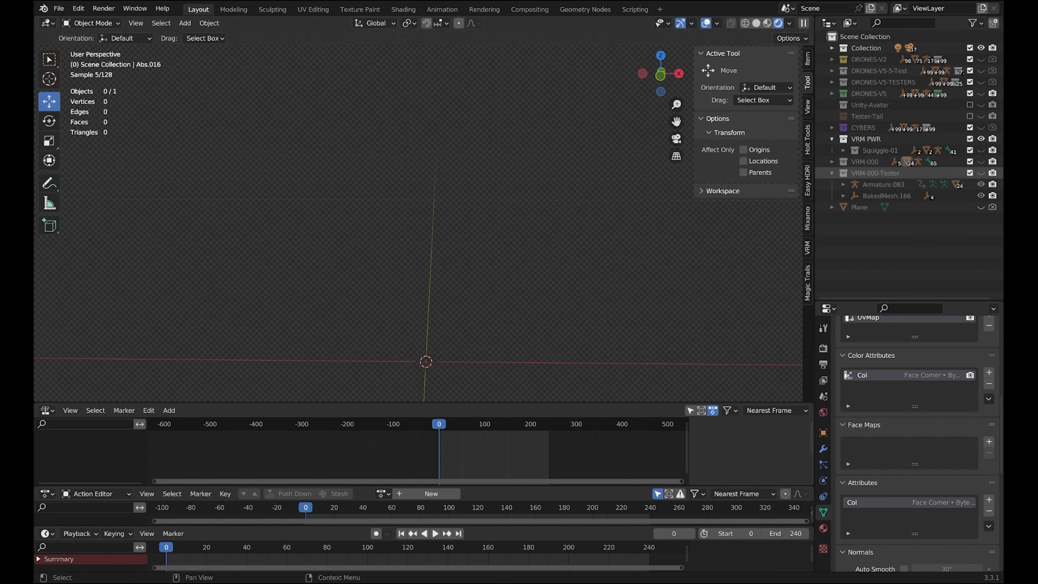
click(980, 173)
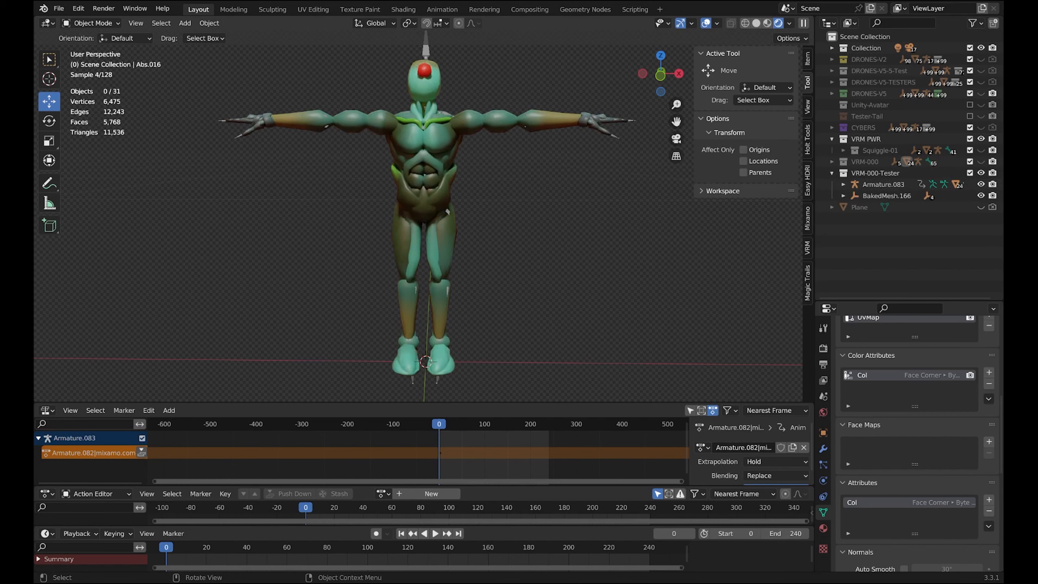
- Select the tester's chest and make its HOFF-Tester material use the HOFF-2 image for Base Color in the Shading workspace
click(423, 137)
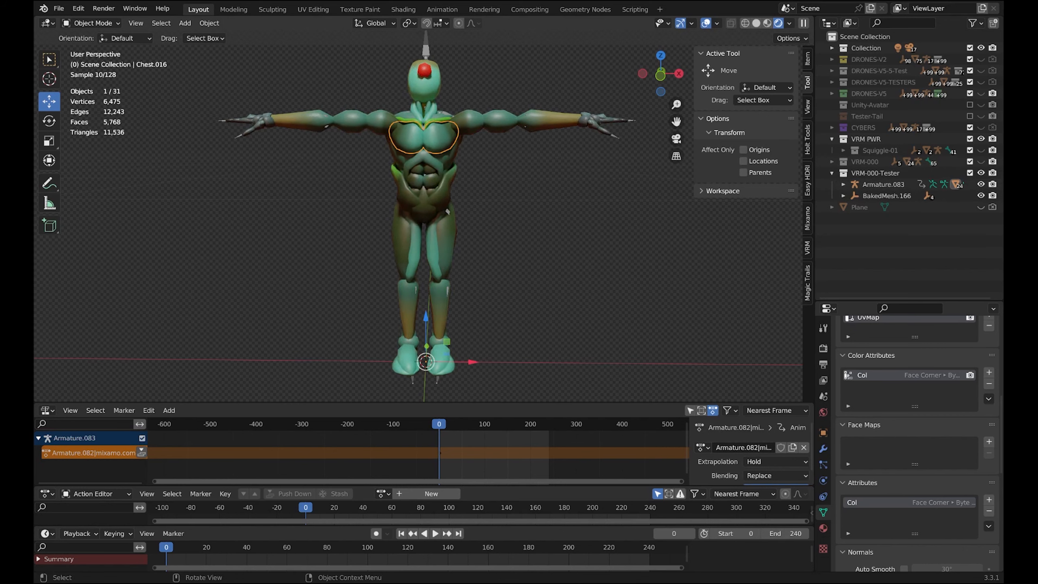
click(403, 9)
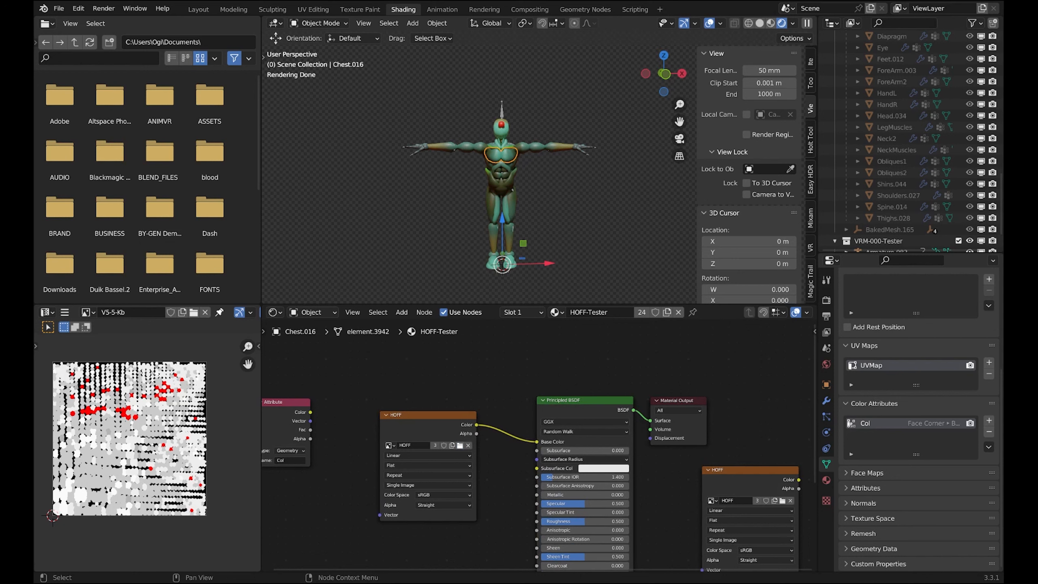
key(ctrl+z)
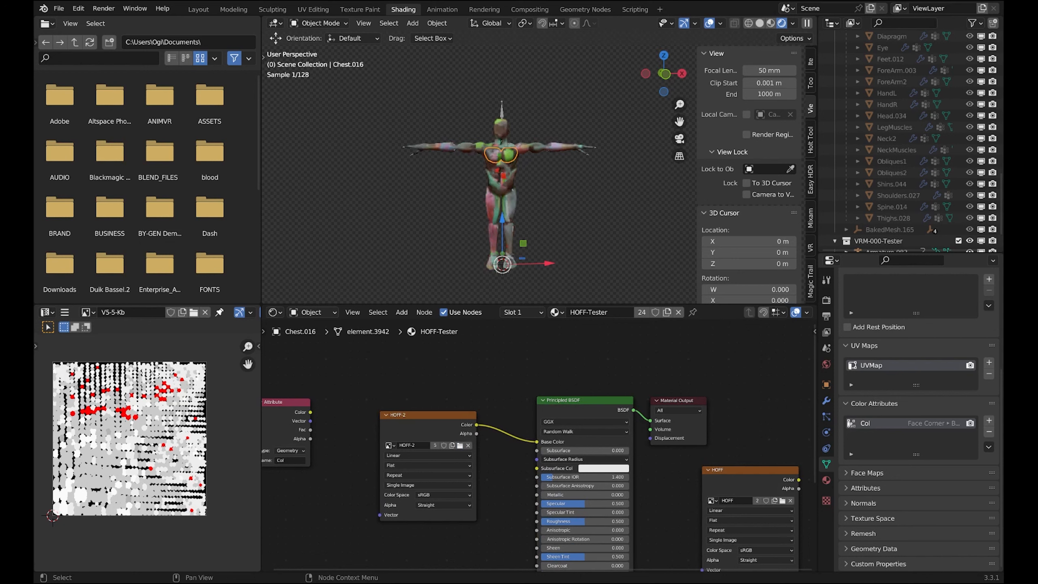
- Examine how the baked HOFF-2 texture looks on the tester character's head, torso, arms and legs from the front and side
scroll(503, 176, up, 4)
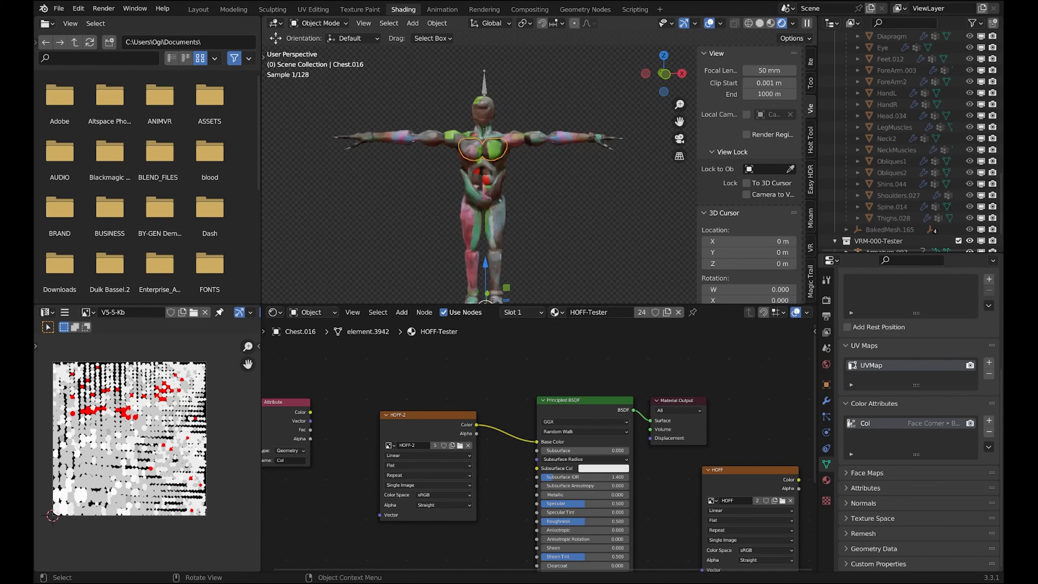
shift+middle_drag(502, 176, 572, 195)
scroll(511, 172, up, 2)
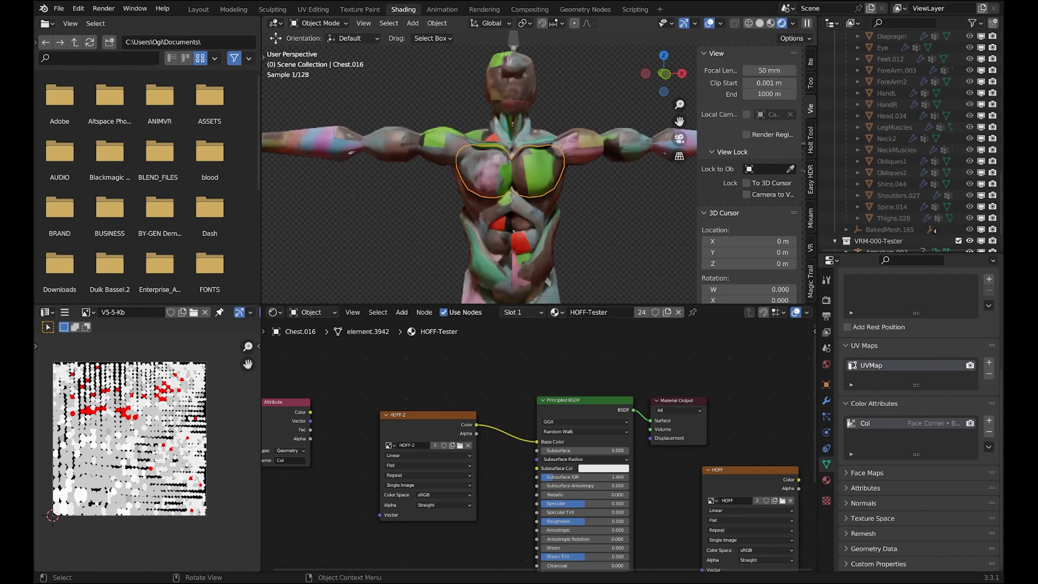
middle_drag(490, 171, 529, 185)
scroll(529, 185, down, 4)
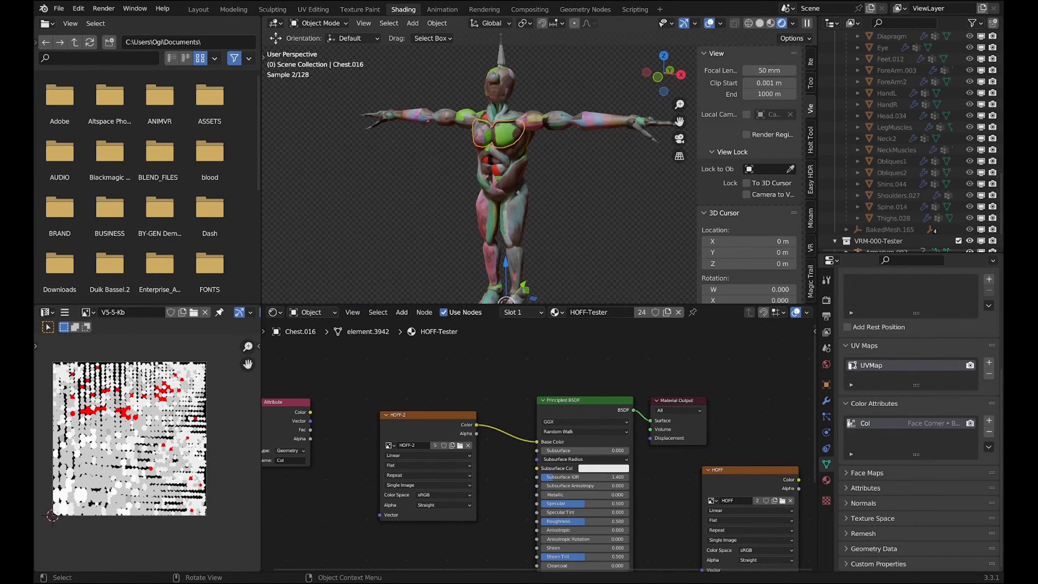
mouse_move(525, 188)
middle_down()
mouse_move(627, 188)
mouse_move(492, 184)
mouse_move(505, 185)
middle_up()
scroll(556, 187, down, 3)
scroll(556, 191, up, 4)
scroll(539, 190, up, 2)
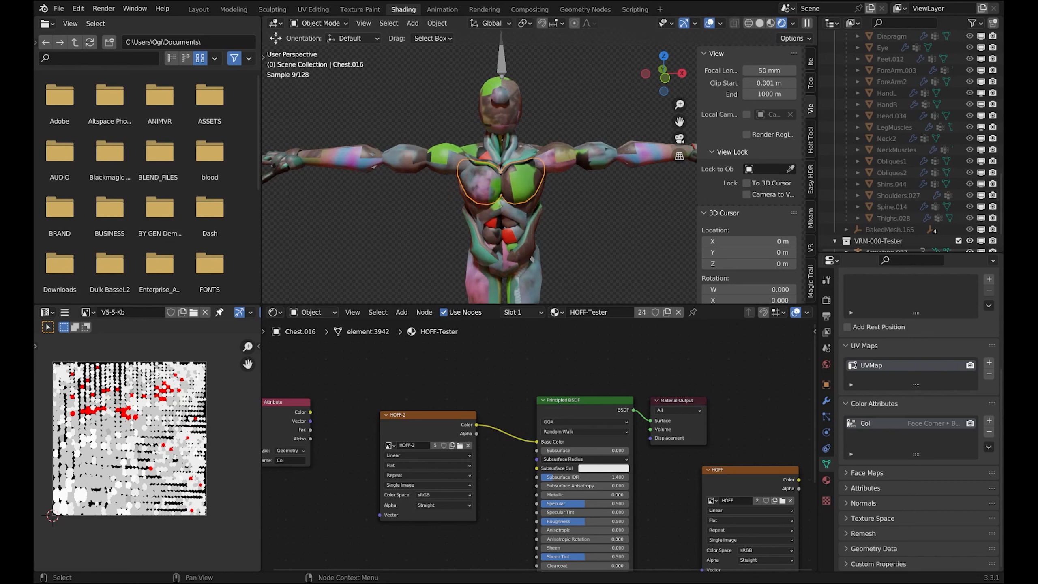
mouse_move(537, 442)
mouse_down()
mouse_move(505, 454)
mouse_move(536, 442)
mouse_up()
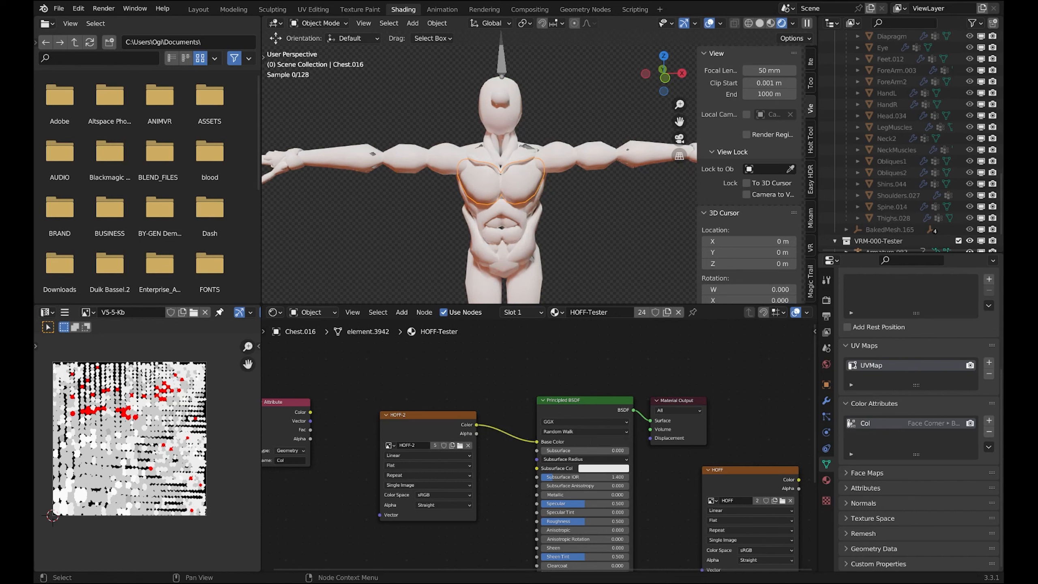
scroll(511, 172, down, 3)
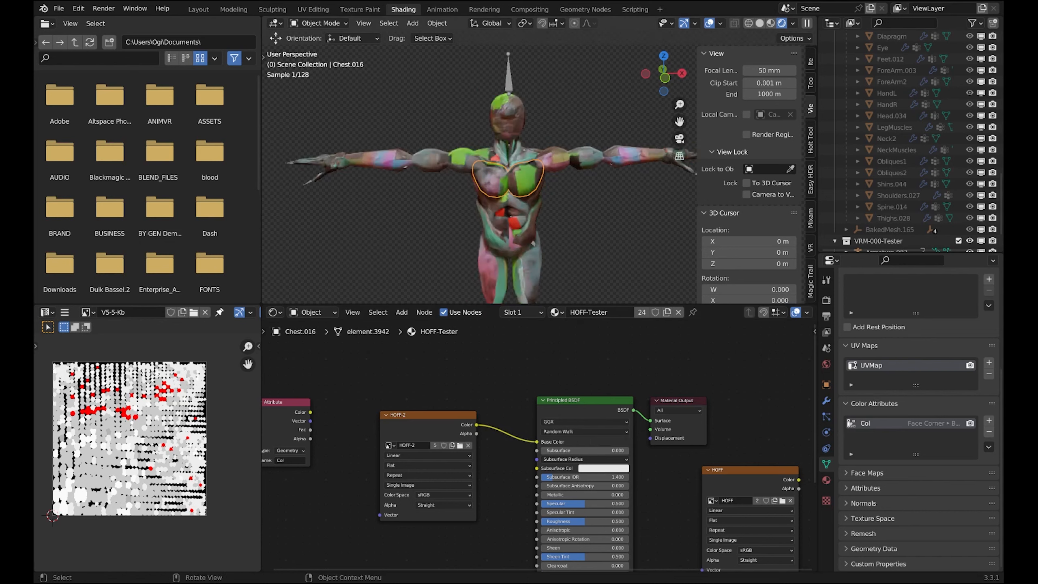
shift+middle_drag(509, 176, 598, 135)
scroll(508, 138, up, 2)
scroll(507, 138, down, 1)
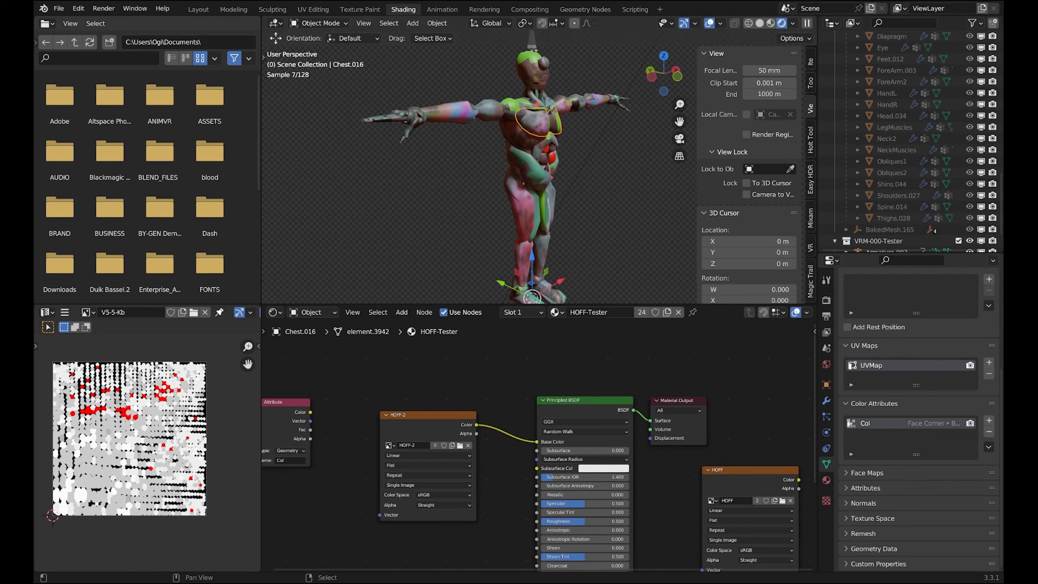
- Return to the Layout workspace, clear the selection, hide VRM-000-Tester and show VRM-000
click(198, 9)
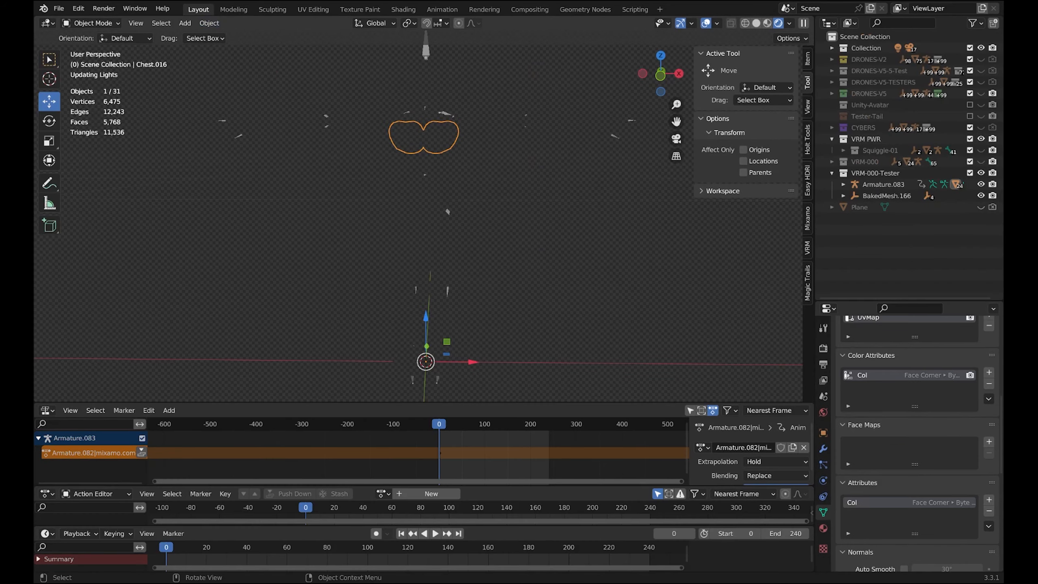
key(alt+a)
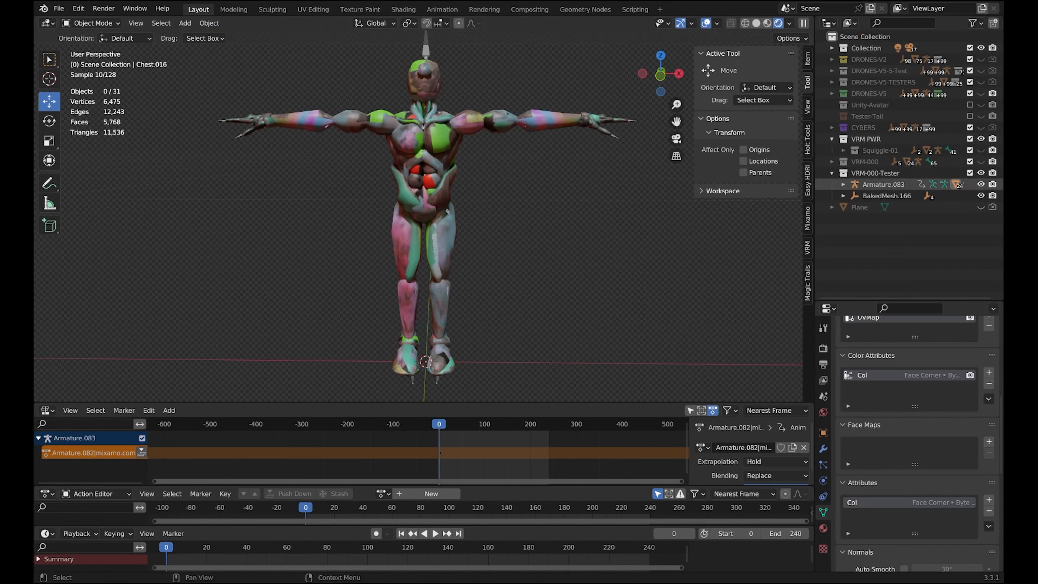
click(980, 172)
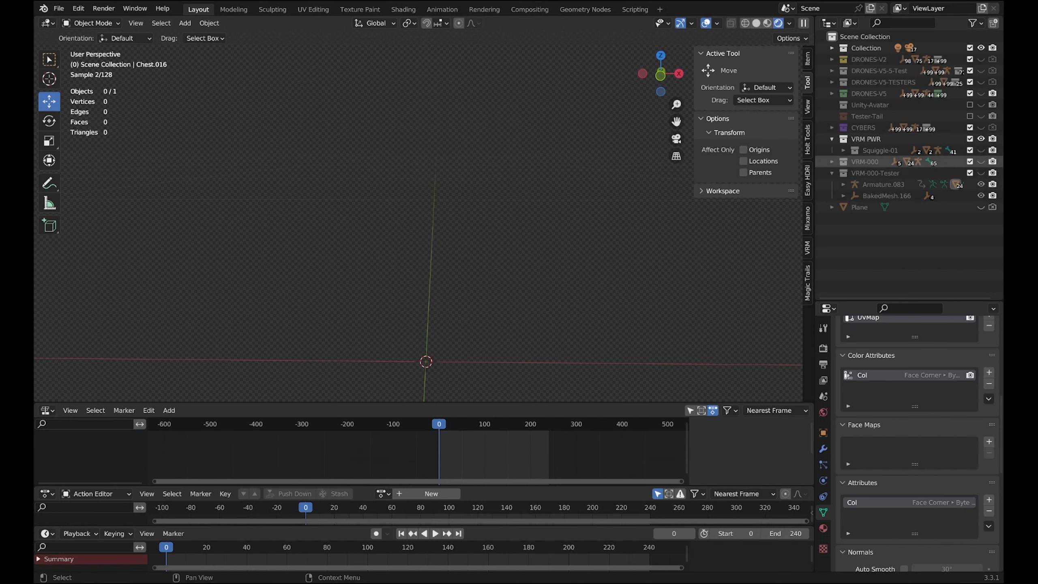
click(981, 161)
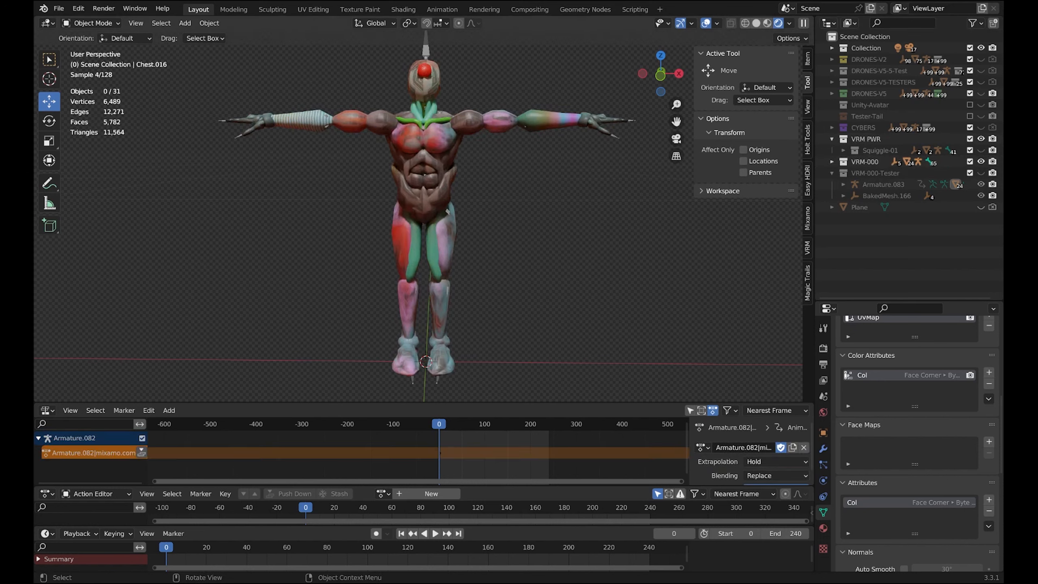
- Compare the VRM-000-Tester character with VRM-000 by alternating their visibility, ending with only VRM-000 shown
click(980, 173)
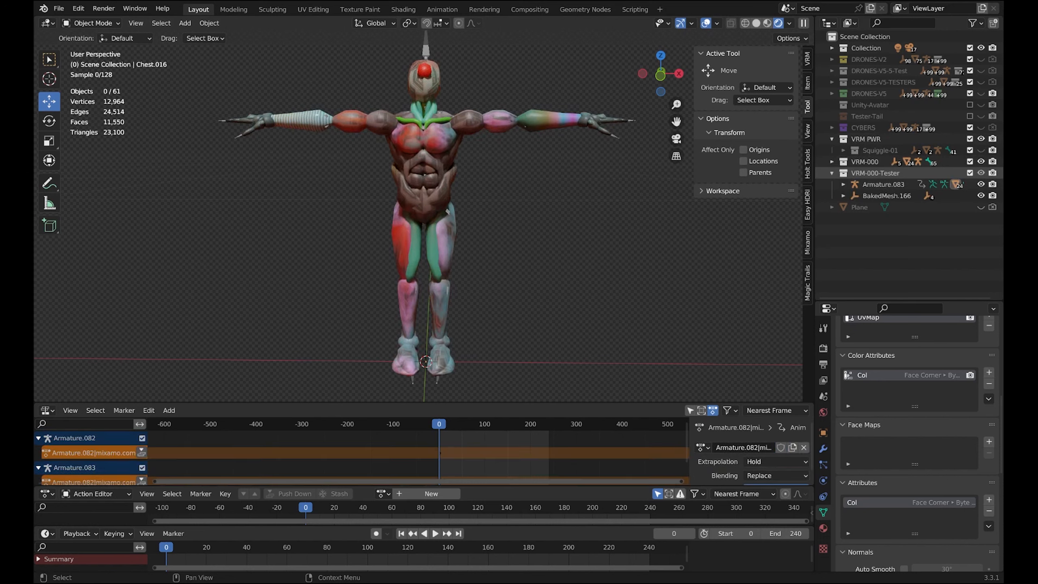
click(981, 161)
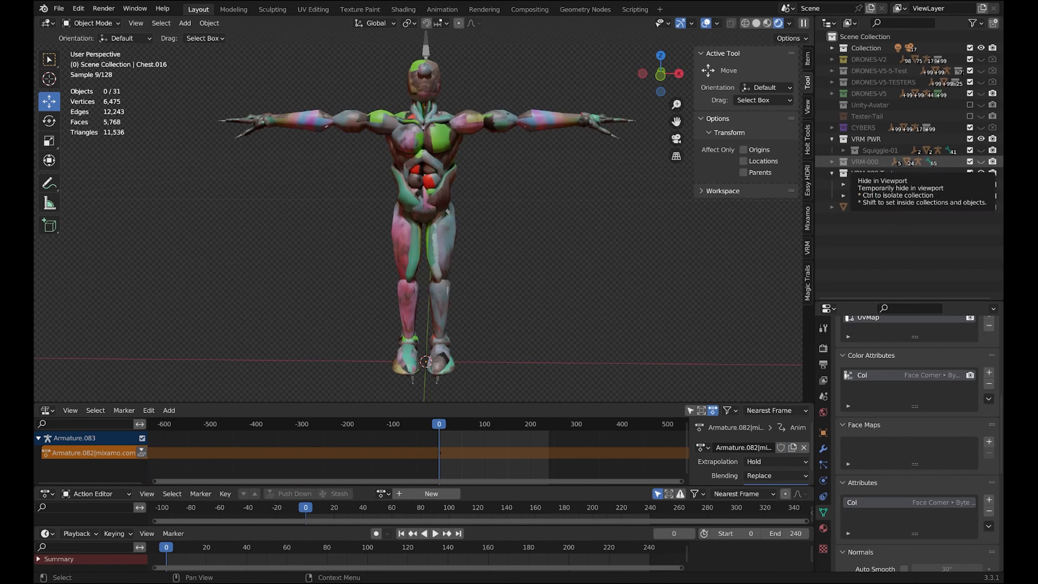
click(980, 161)
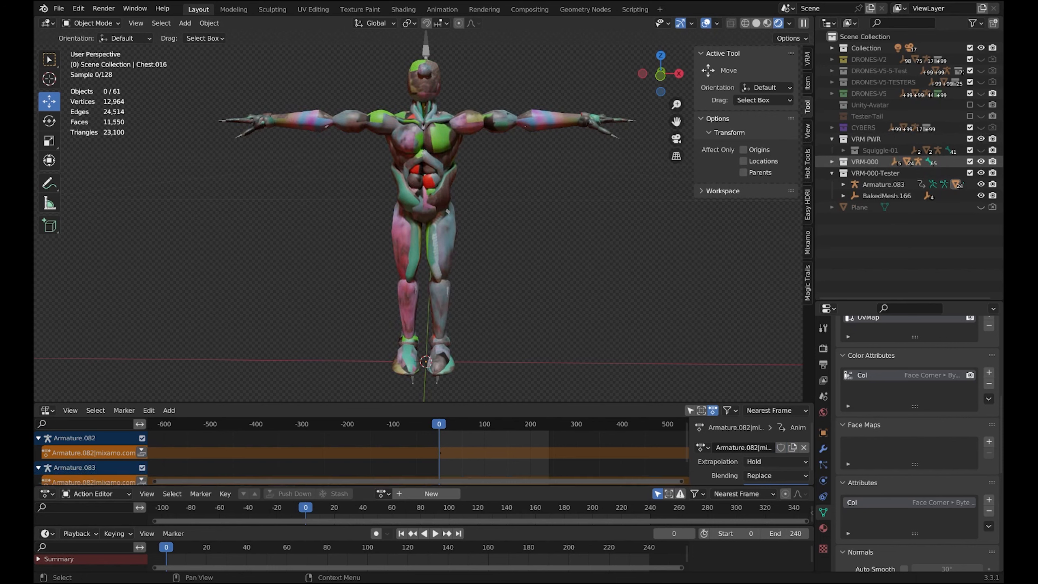
click(981, 173)
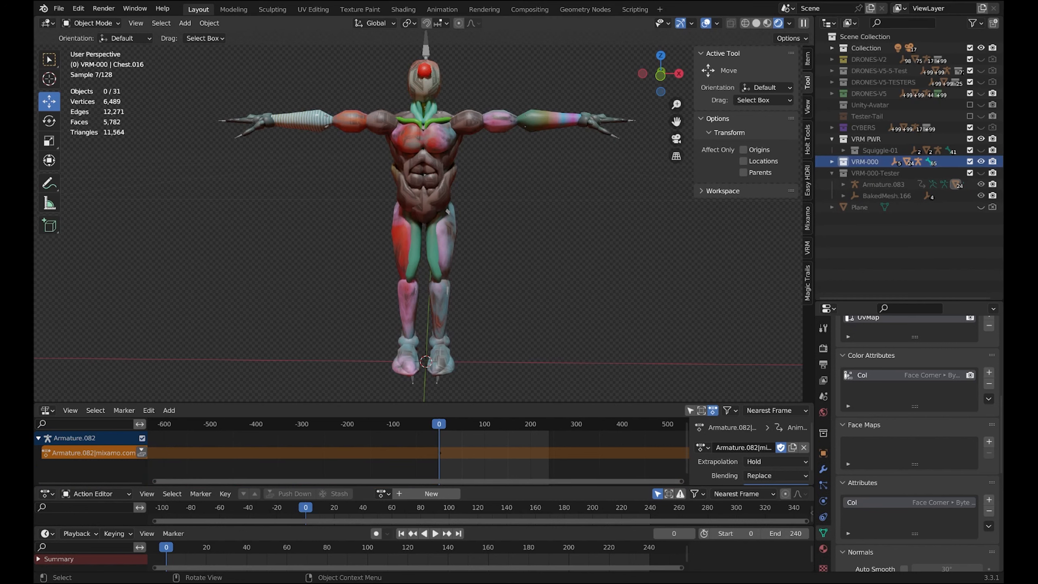
- Switch to the Shading workspace and examine the bake image node in ForeArm2's RibbedCable_ARM.001 material
click(403, 9)
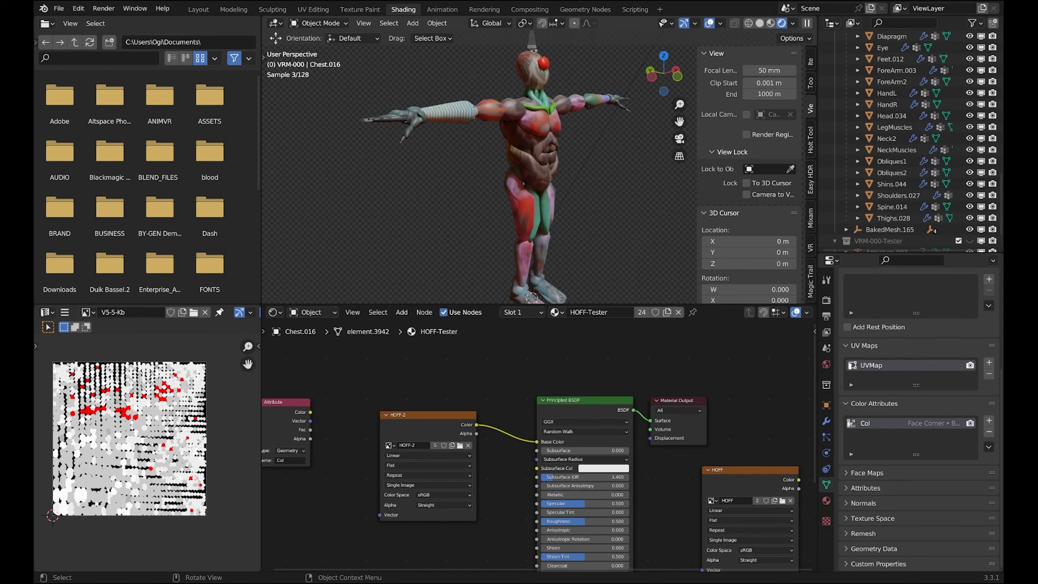
click(448, 113)
scroll(604, 400, down, 10)
middle_drag(604, 401, 314, 480)
scroll(539, 447, up, 6)
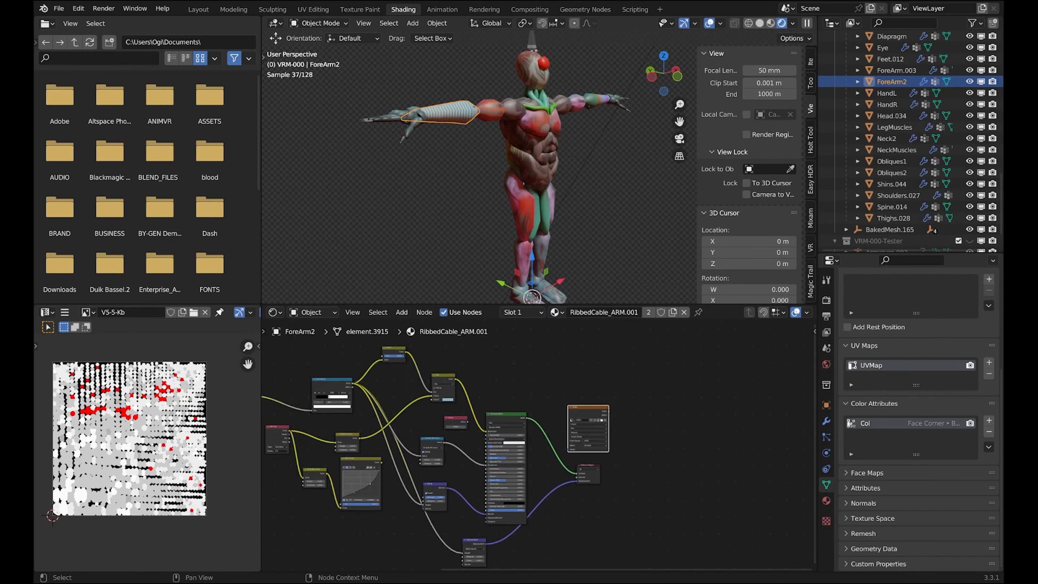
scroll(539, 446, up, 1)
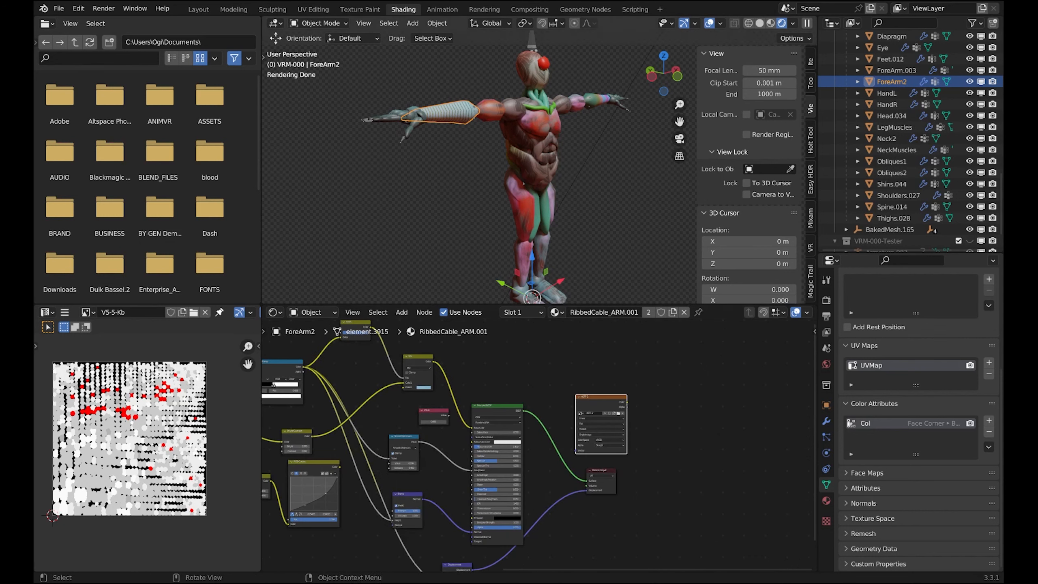
- Check the bake image nodes in HandR's HOFF-Vertex-1 material and Thighs.028's HOFF-Colour-2 material
click(409, 116)
scroll(539, 445, down, 8)
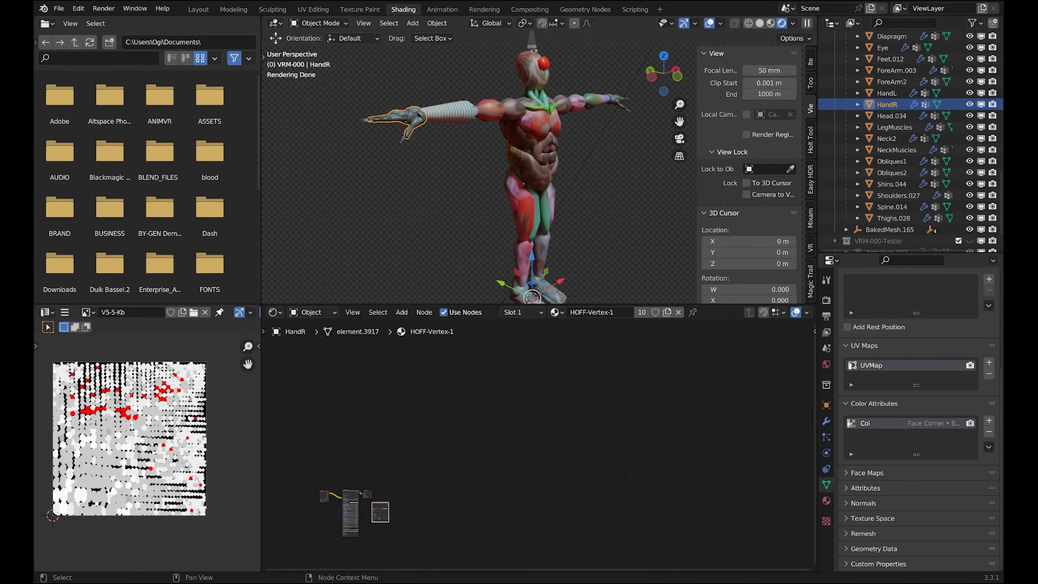
middle_drag(371, 499, 540, 445)
scroll(539, 446, up, 14)
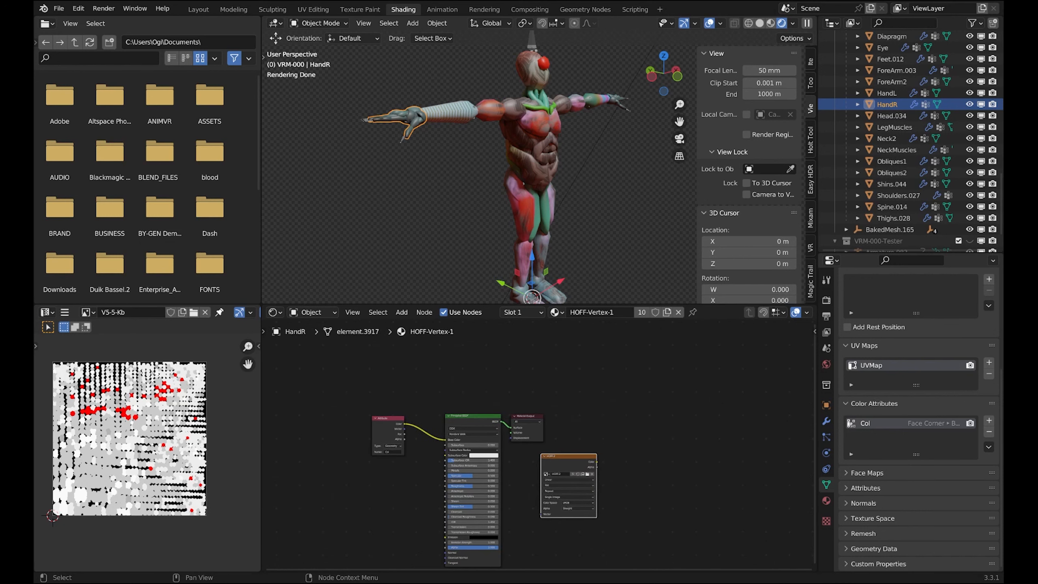
click(523, 209)
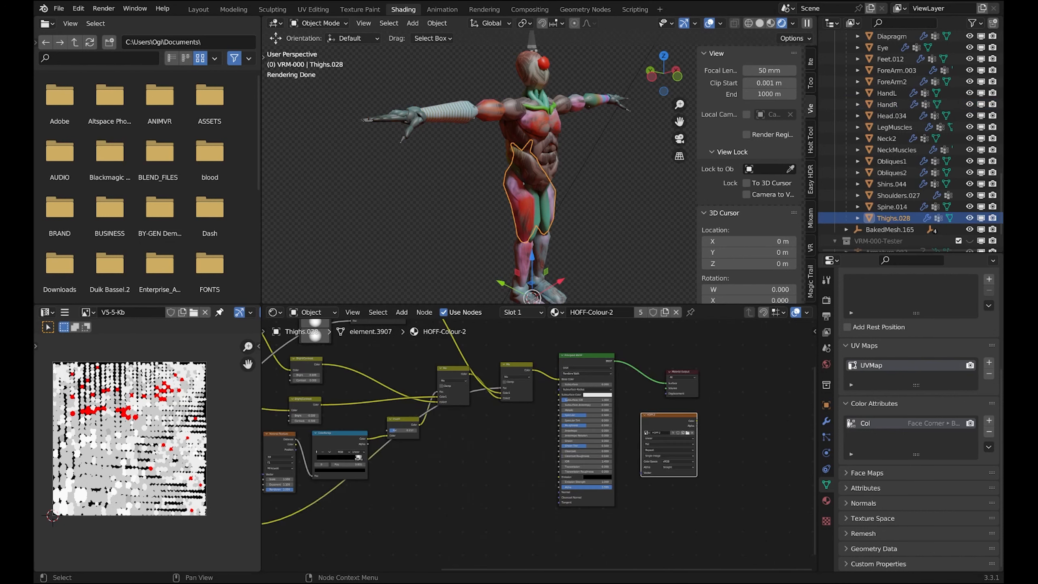
middle_drag(572, 390, 494, 436)
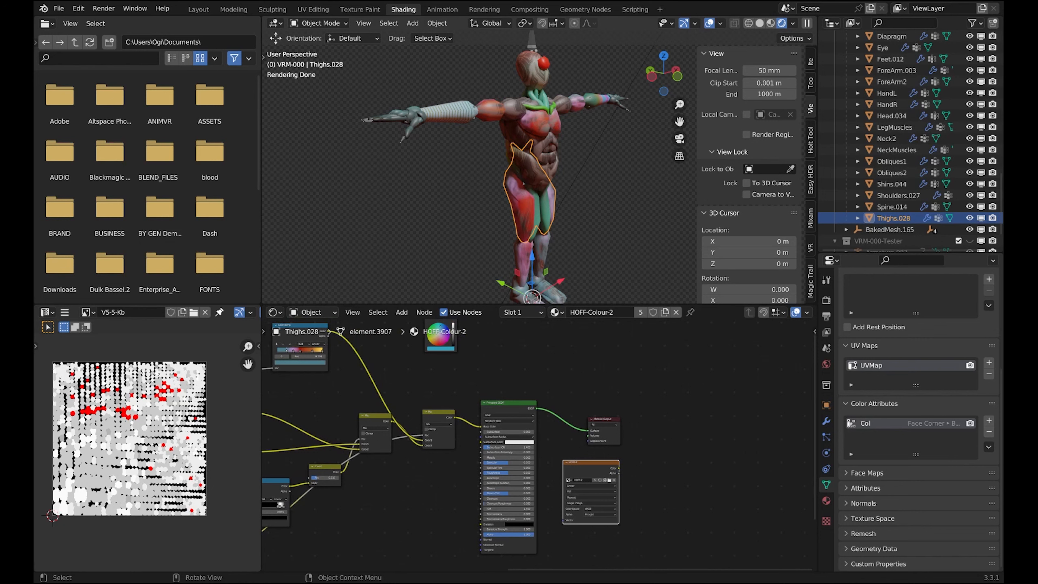
- Check the HOFF-2 image nodes in the materials of Shins.044, Biceps.002 and ForeArm.003
click(523, 258)
middle_drag(531, 261, 498, 263)
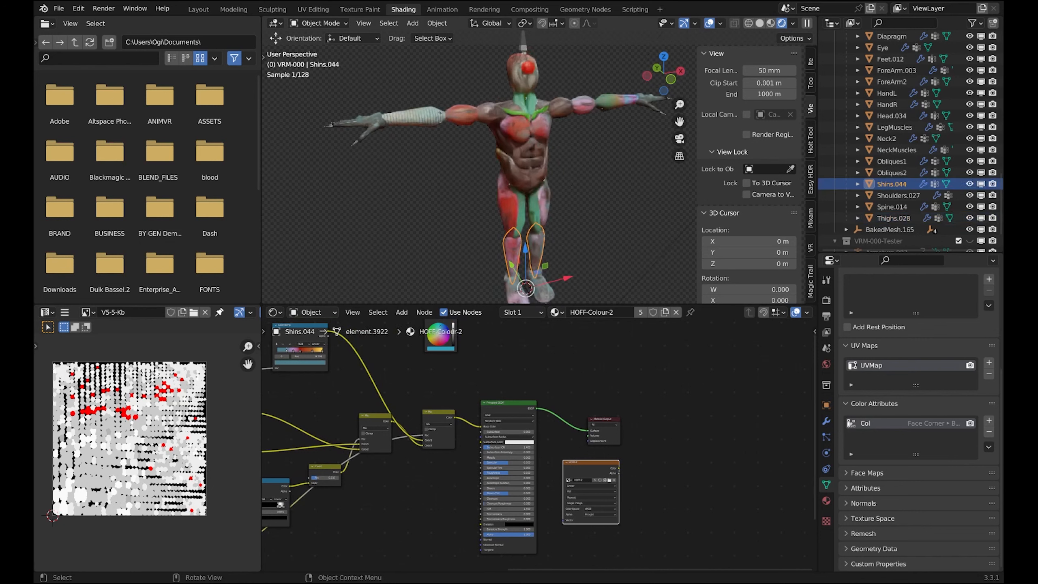
click(462, 115)
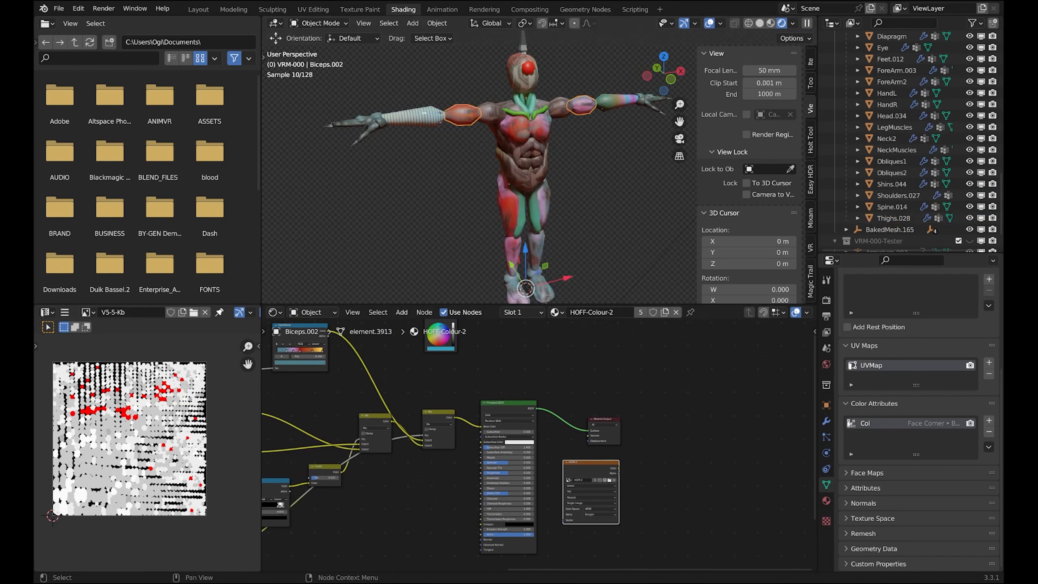
click(617, 102)
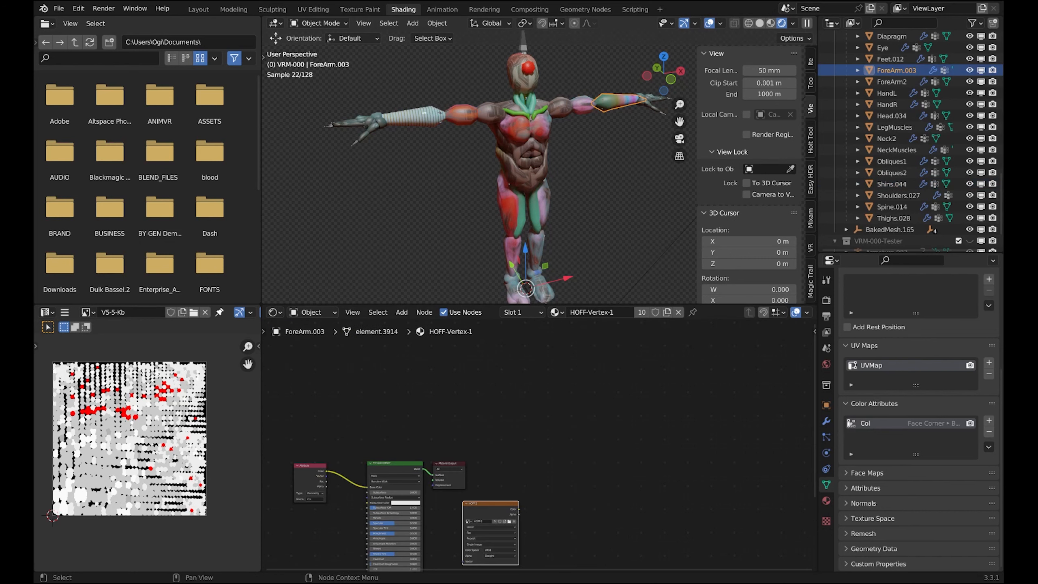
scroll(539, 466, up, 2)
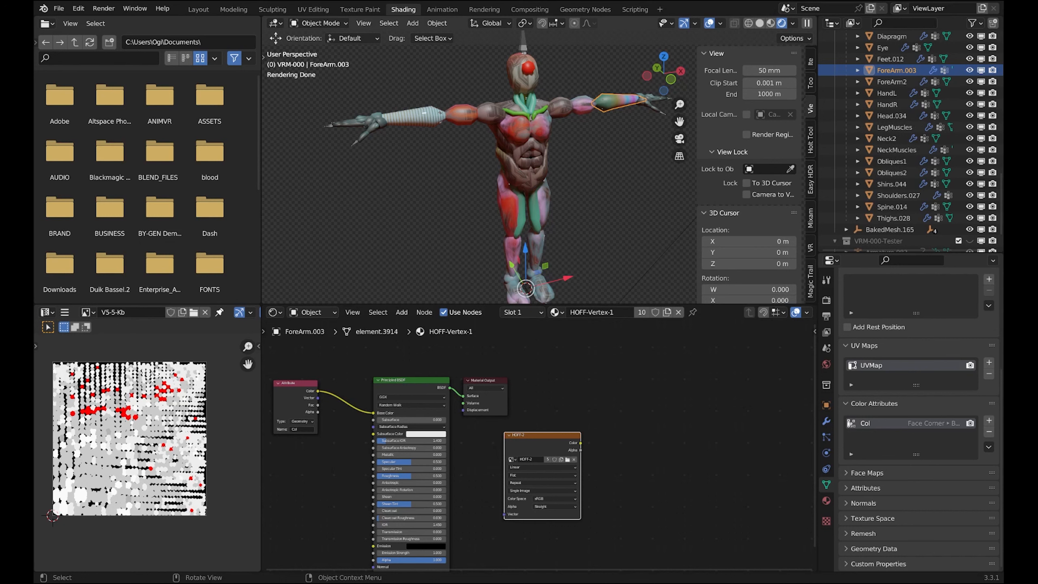
- Check the HOFF-2 image node in Shoulders.027's HOFF-Colour-Tech material and recheck the biceps, upper legs and shins
click(492, 113)
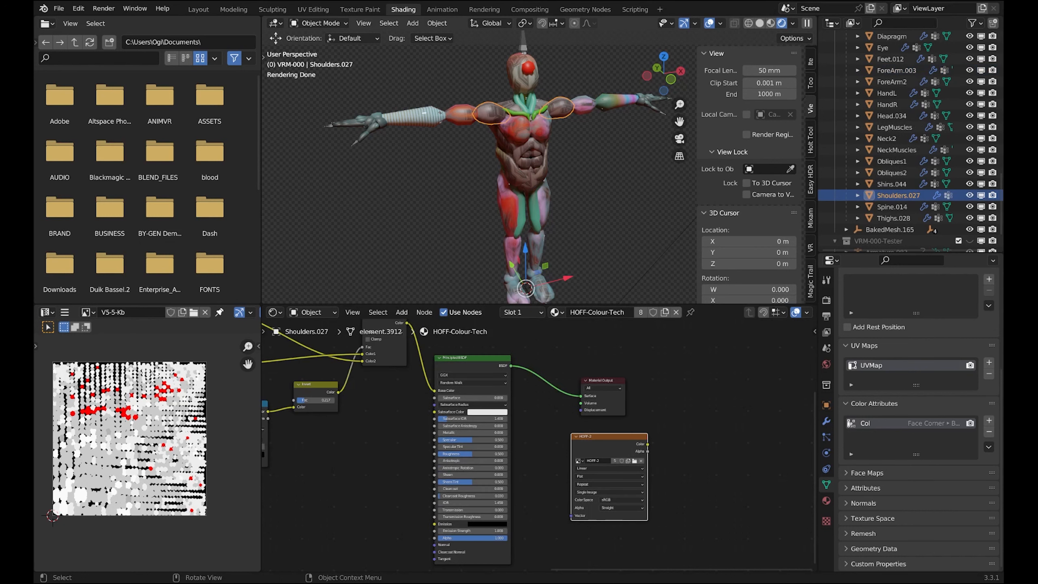
click(463, 114)
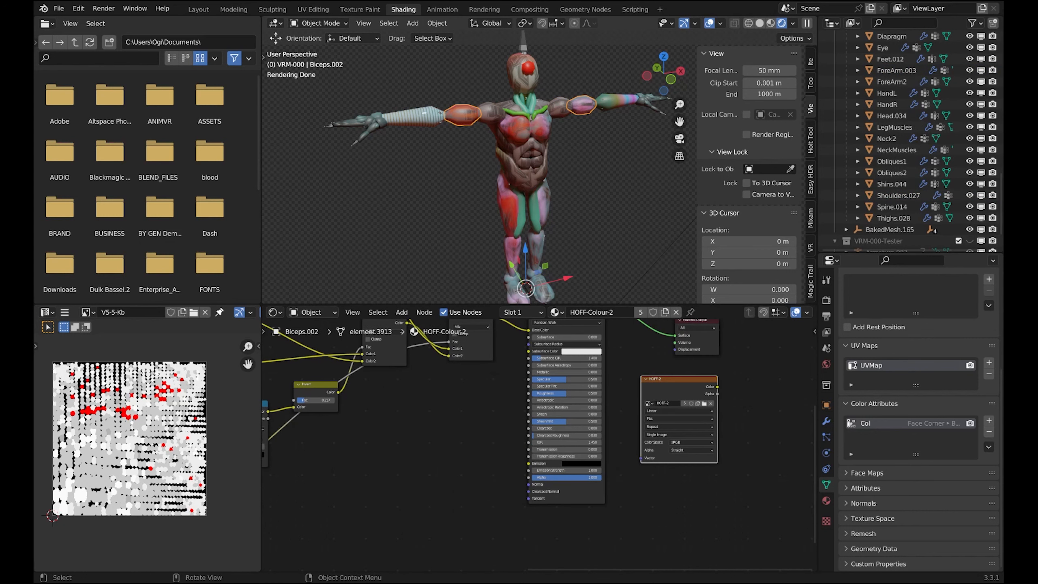
click(520, 212)
click(513, 250)
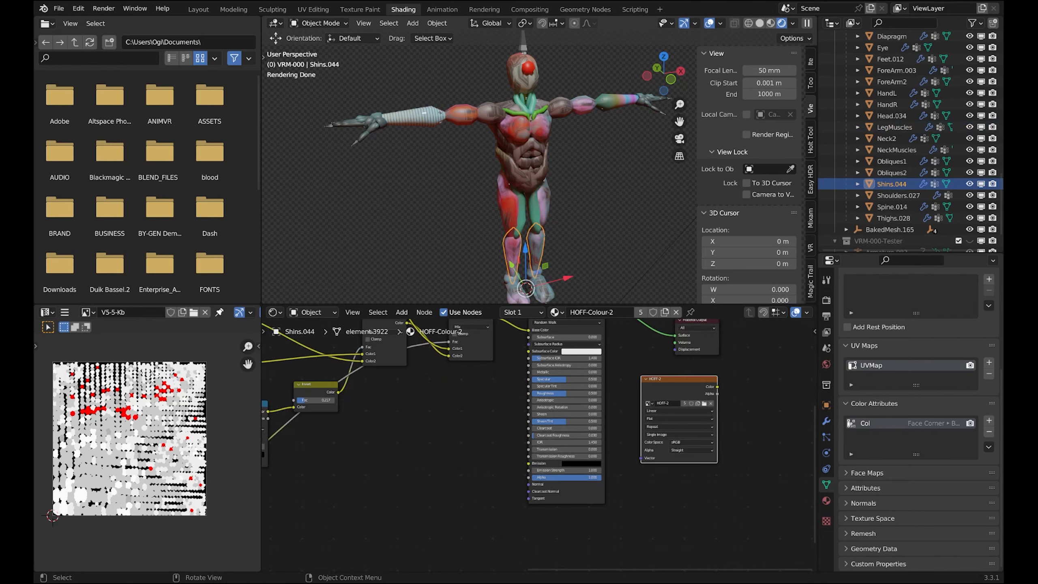
- Check the HOFF-2 image node in Feet.012's HOFF-Colour-2 material and look over the whole character
click(512, 283)
click(588, 241)
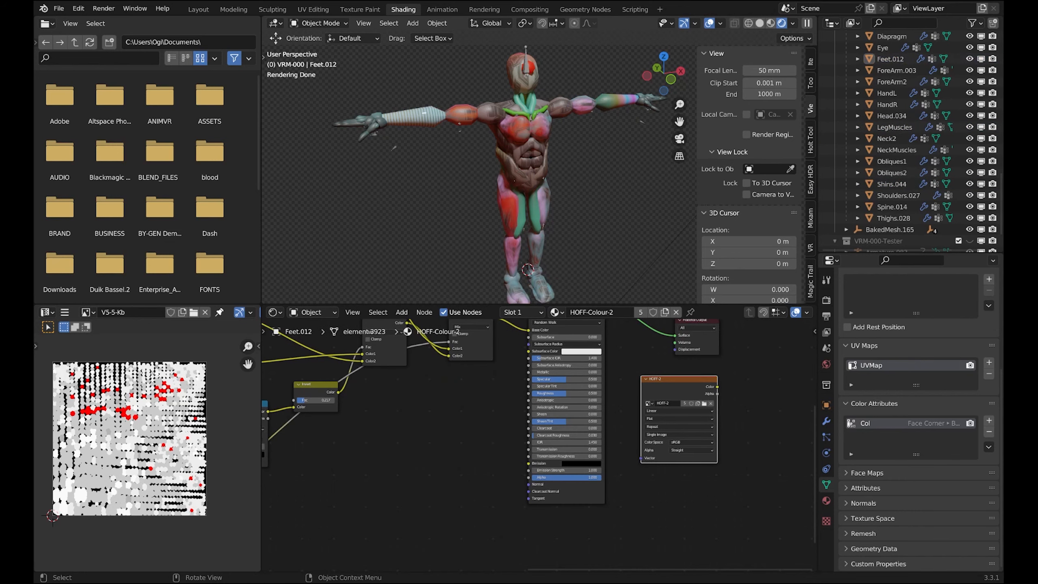
scroll(589, 241, down, 1)
scroll(898, 104, up, 5)
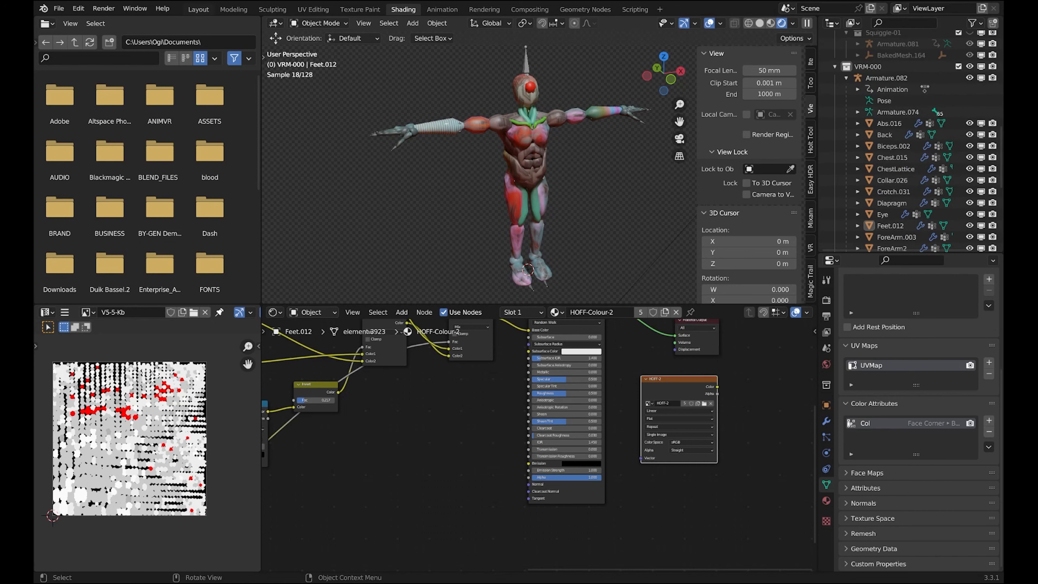
- In the Layout workspace, hide the VRM-000 collection and duplicate it with all its contents
click(198, 9)
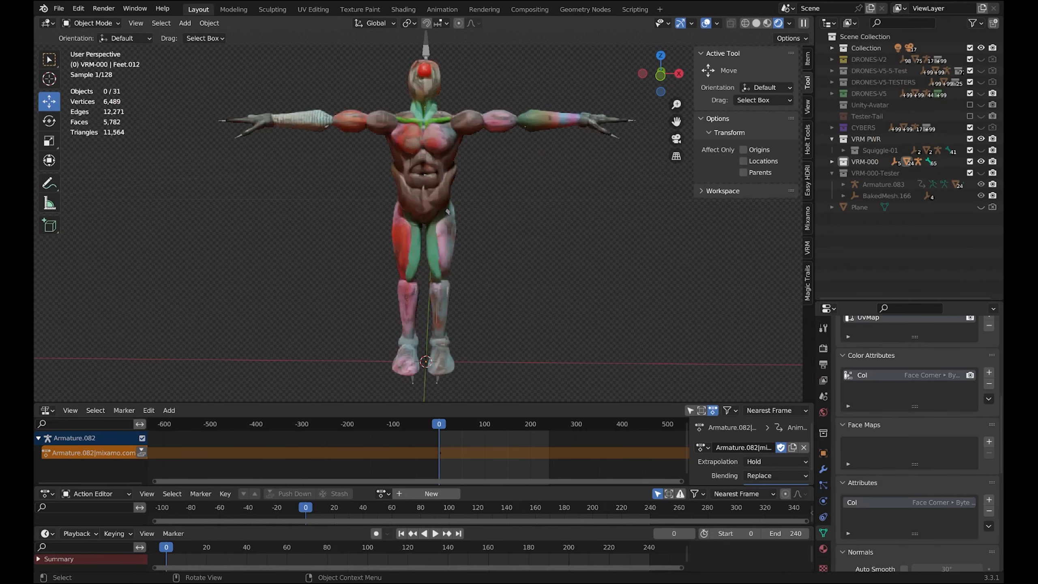
shift+middle_drag(449, 212, 474, 224)
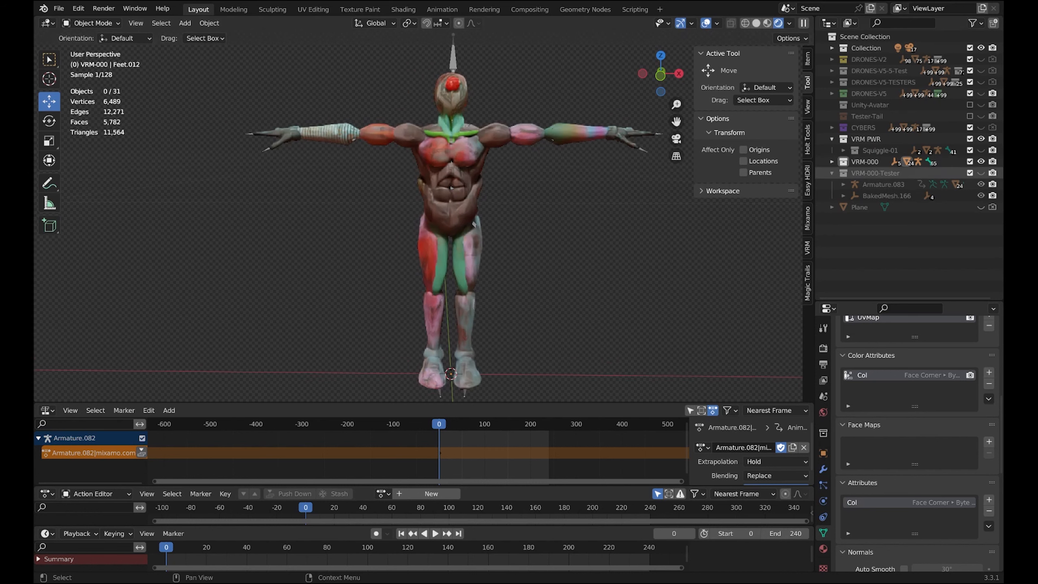
click(980, 162)
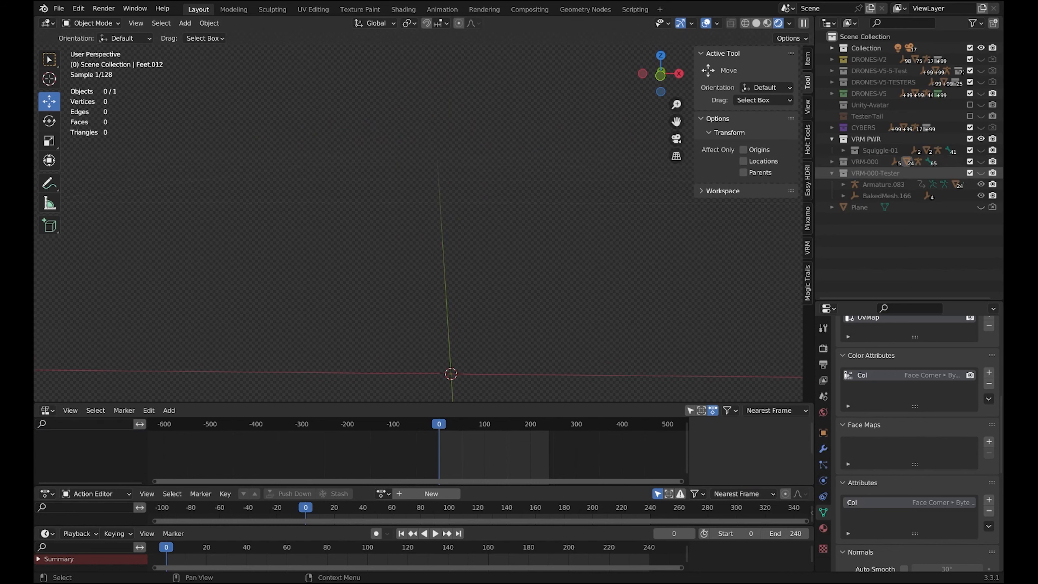
right_click(865, 161)
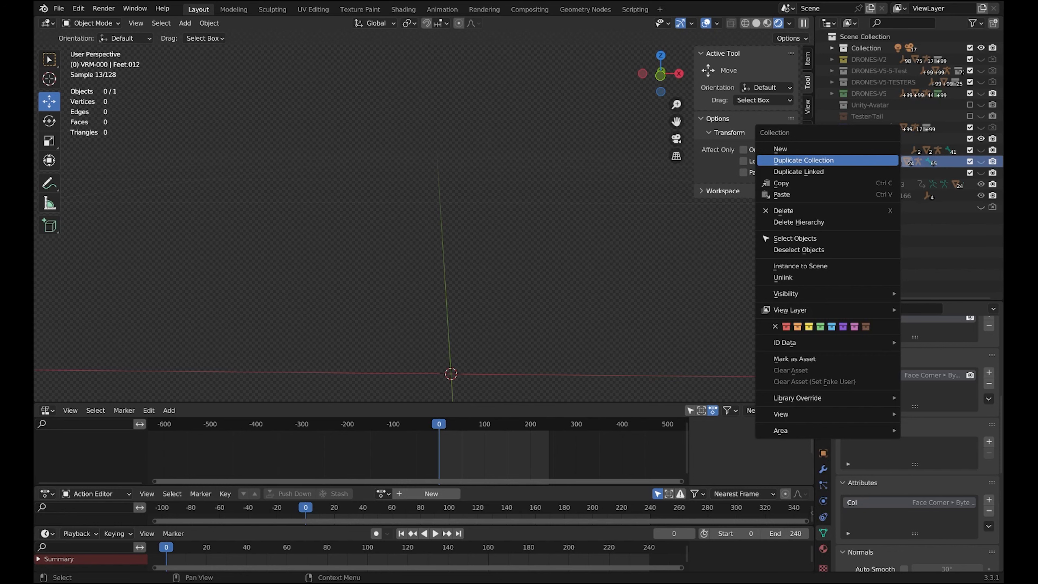
click(803, 160)
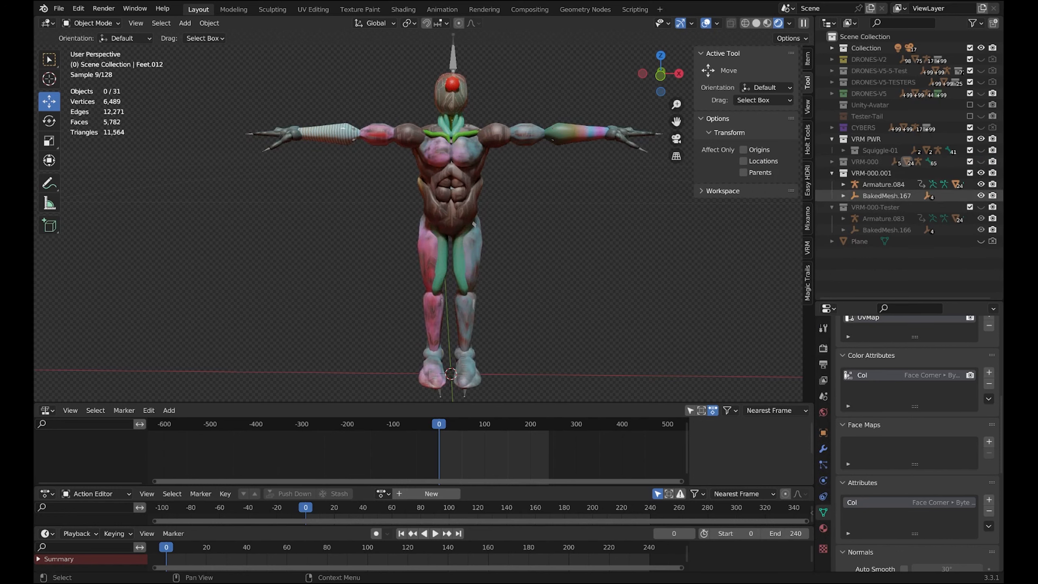
- In the Shading workspace, assign the HOFF-Tester material to the duplicate character's chest mesh, Chest.017
click(882, 184)
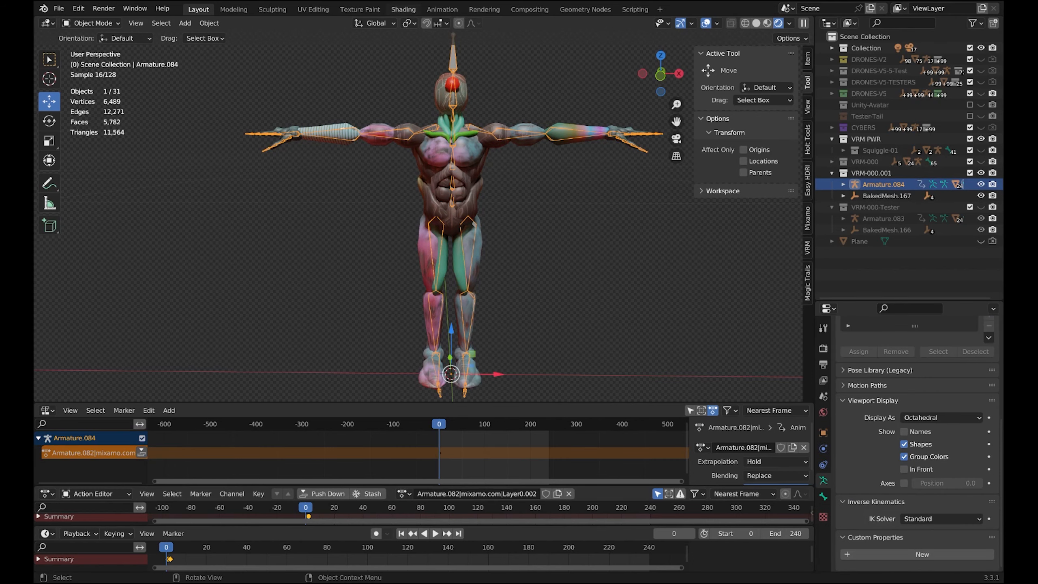
click(403, 10)
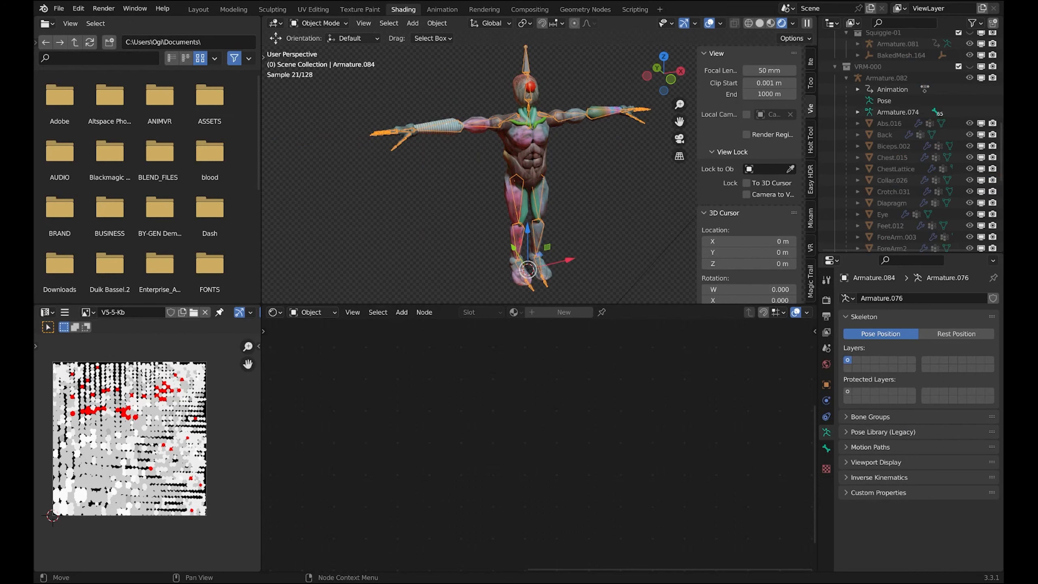
click(526, 134)
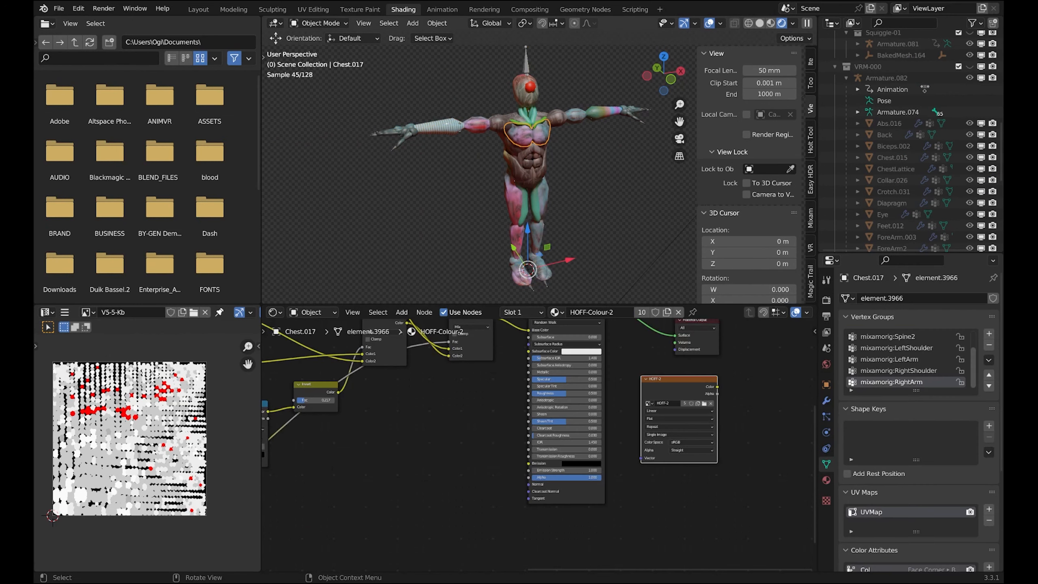
click(555, 311)
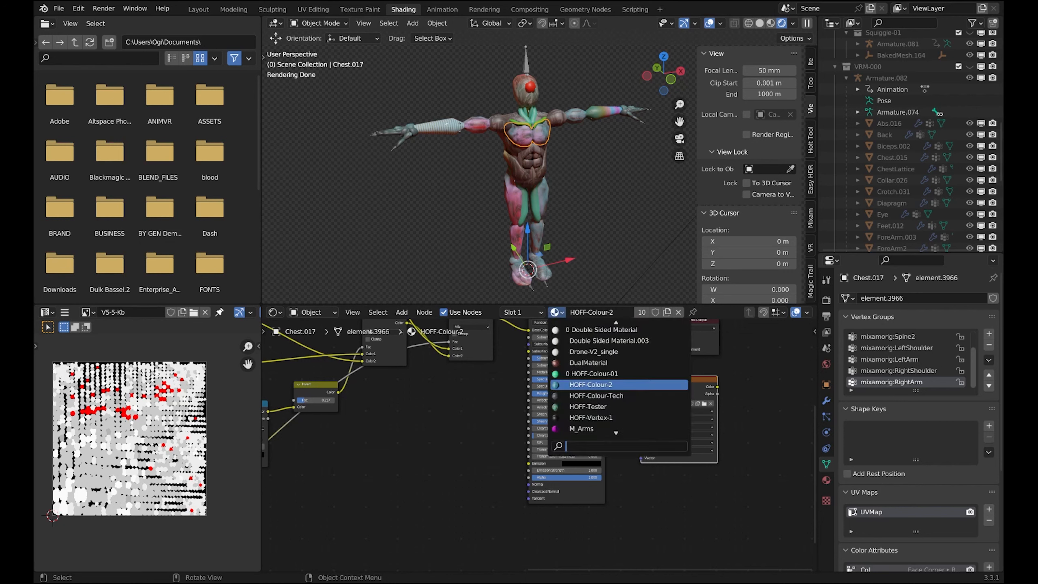
text(hoff)
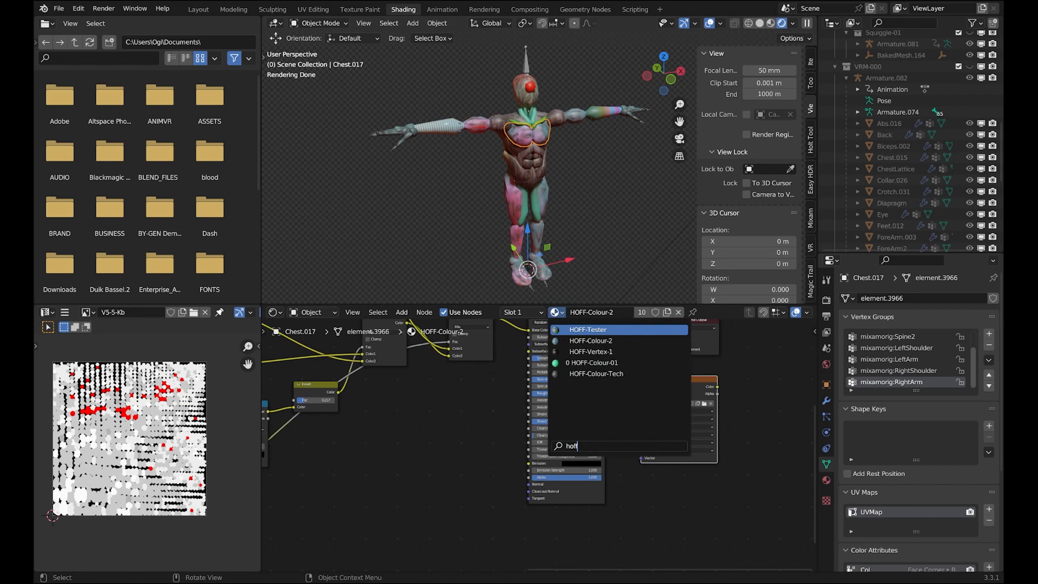
key(Return)
key(Home)
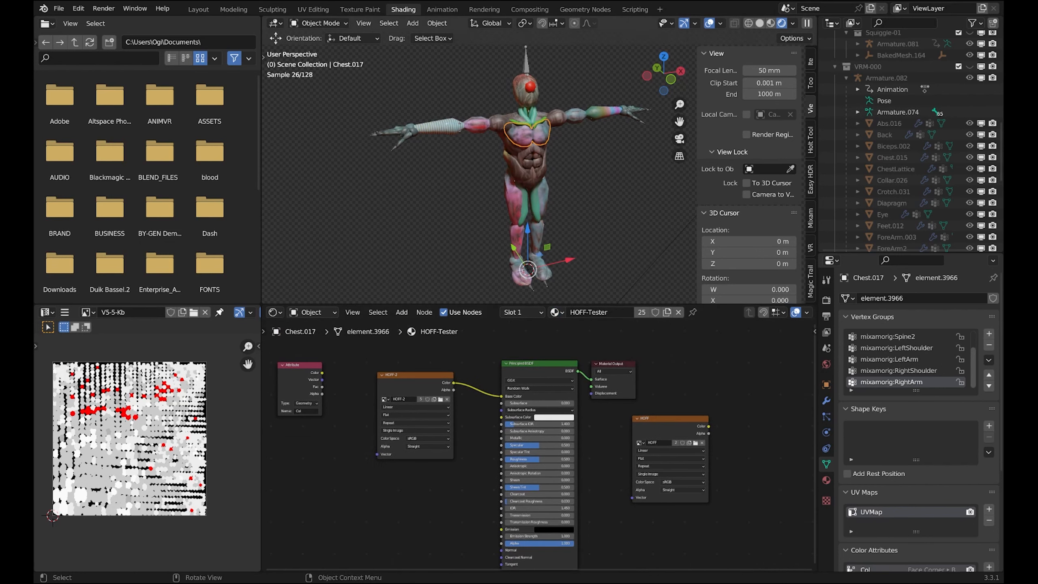
- Link the chest's HOFF-Tester material to all the duplicate character's other body parts
middle_drag(590, 212, 572, 212)
scroll(478, 167, up, 2)
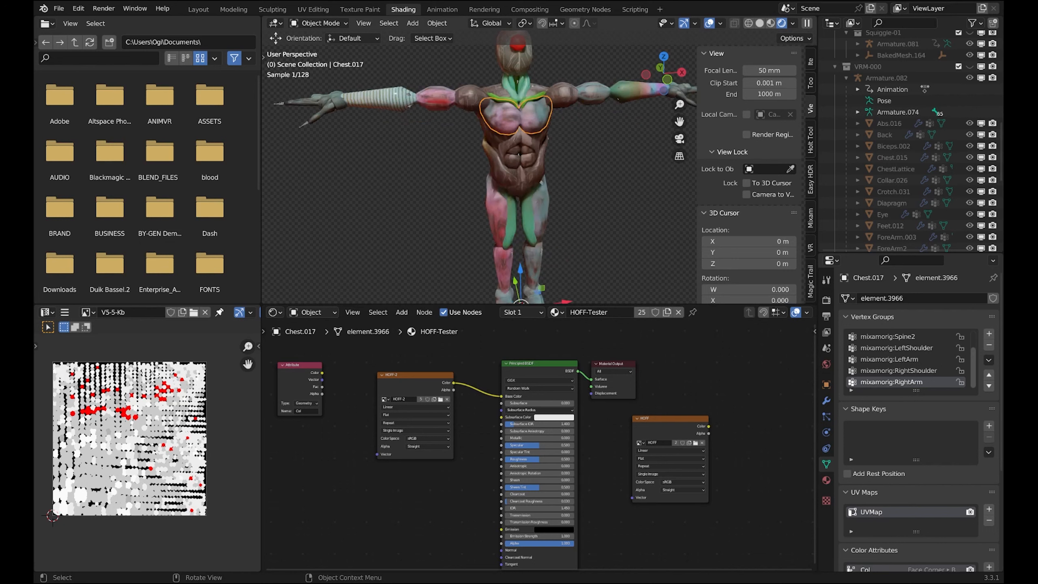
scroll(478, 167, down, 1)
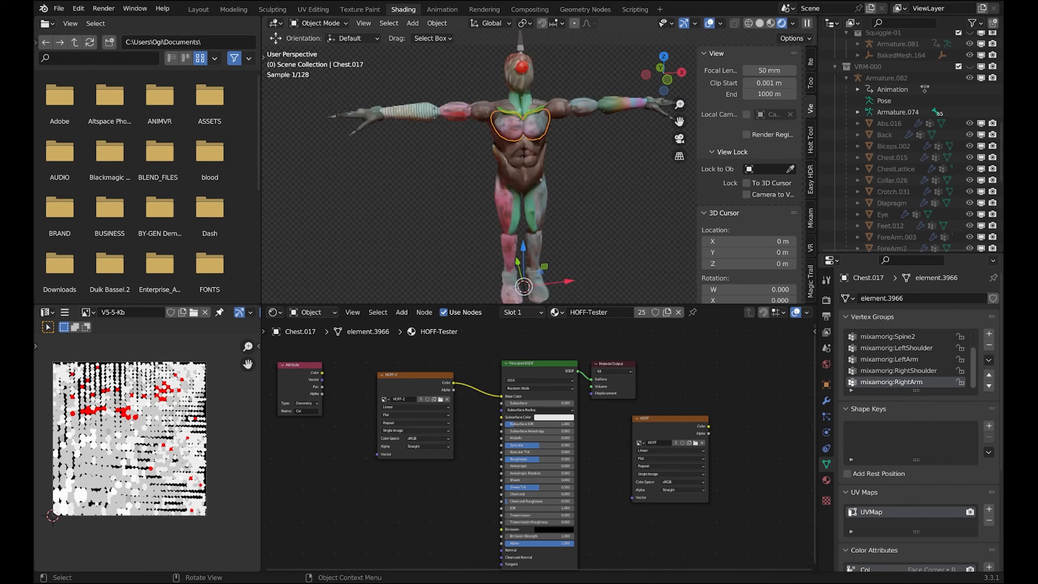
drag(346, 93, 656, 298)
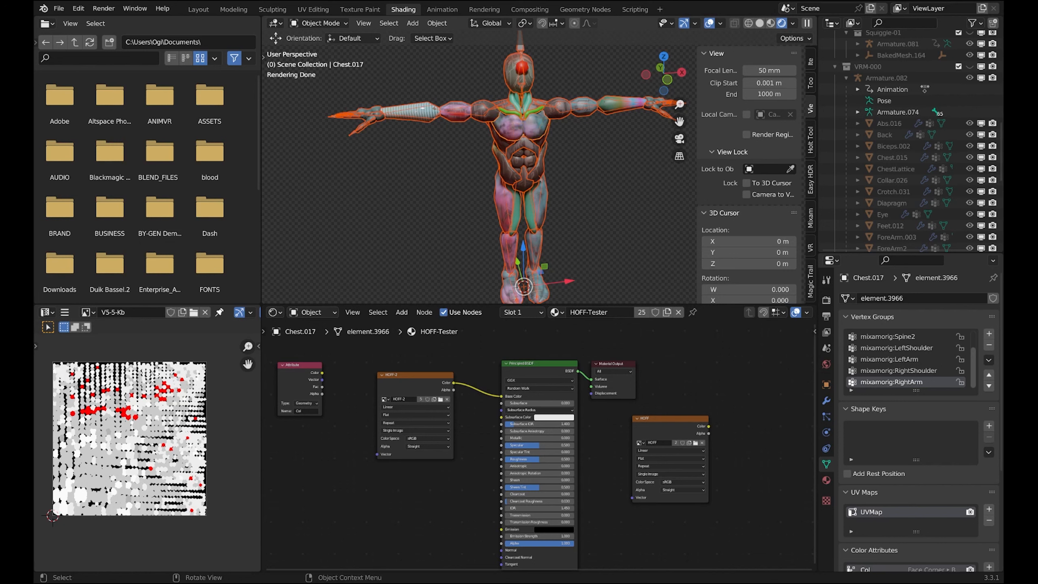
key(ctrl+l)
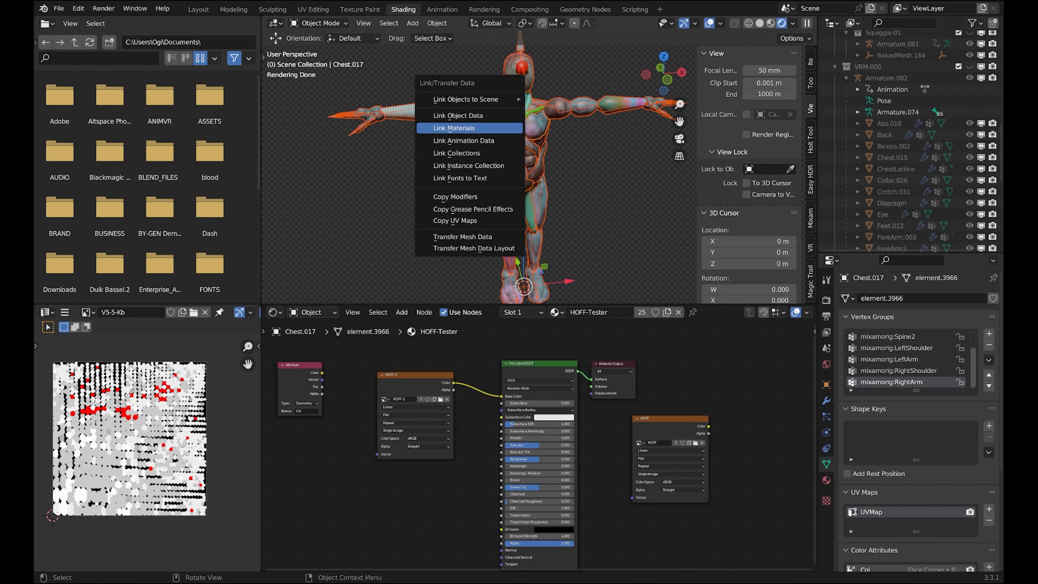
key(Return)
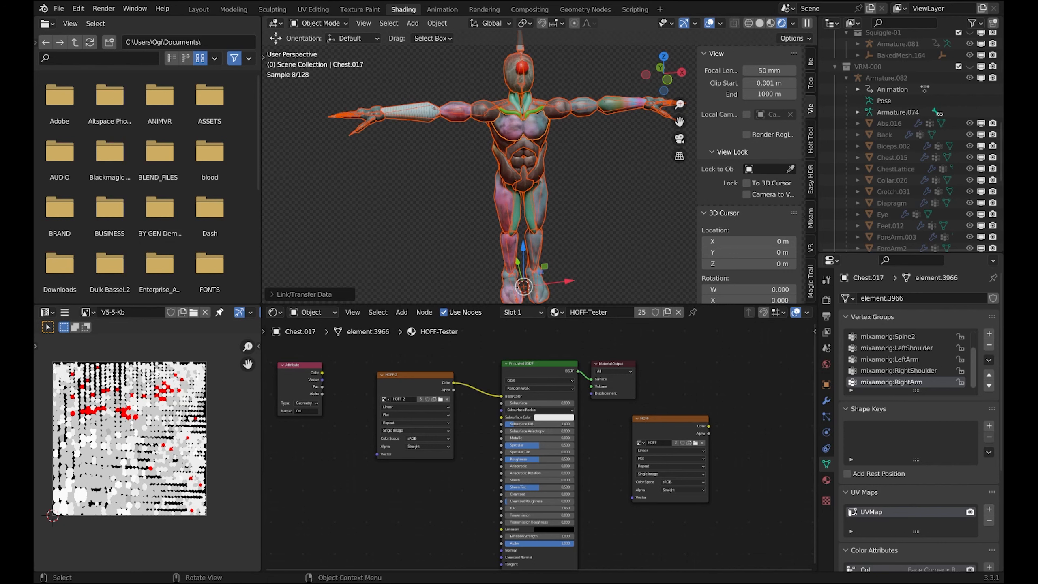
key(alt+a)
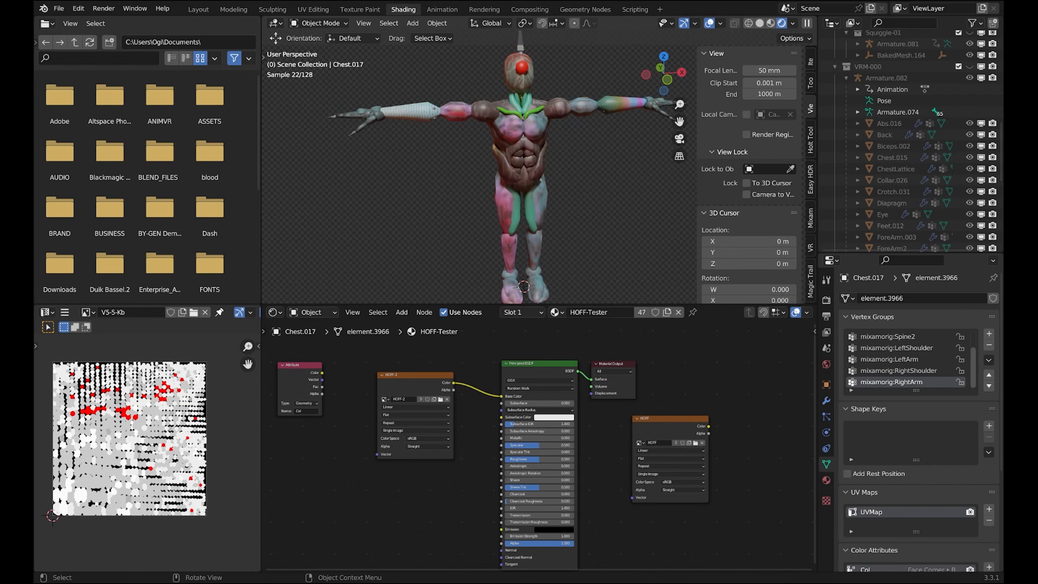
- Check the material on Biceps.004 and examine the duplicate character's baked texture from several angles
click(458, 112)
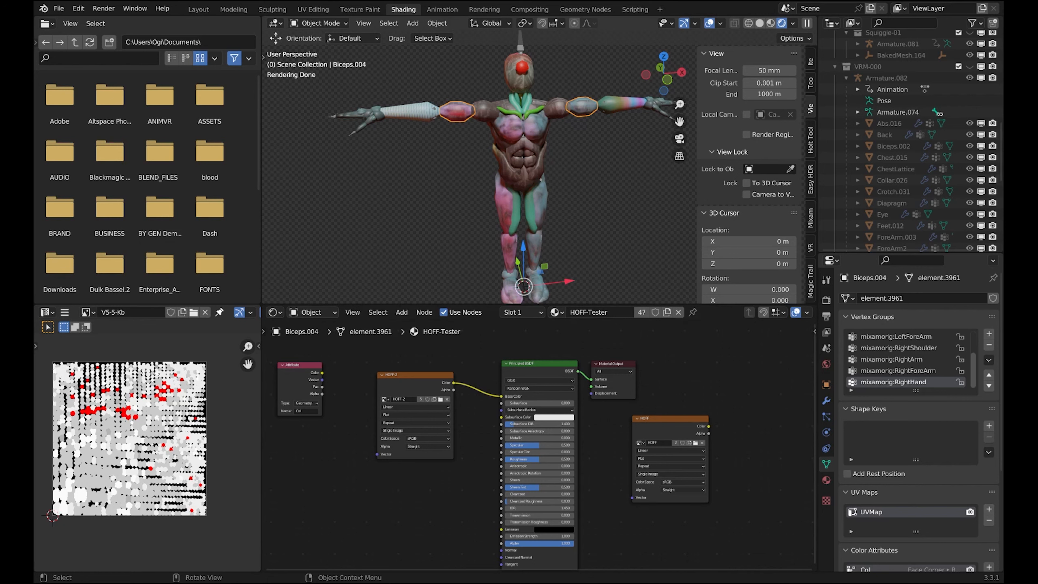
key(alt+a)
middle_drag(458, 184, 447, 164)
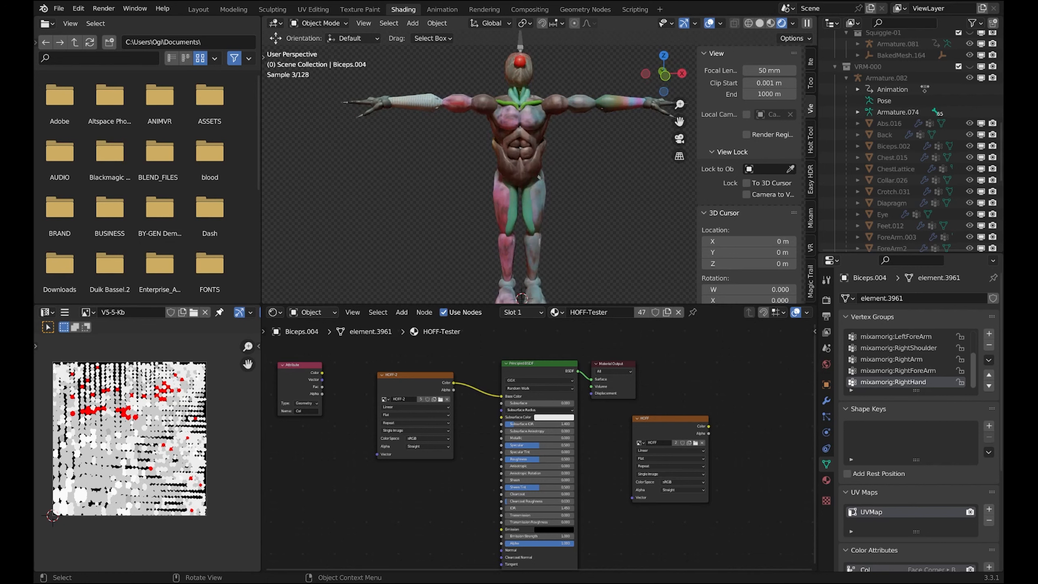
scroll(911, 149, down, 6)
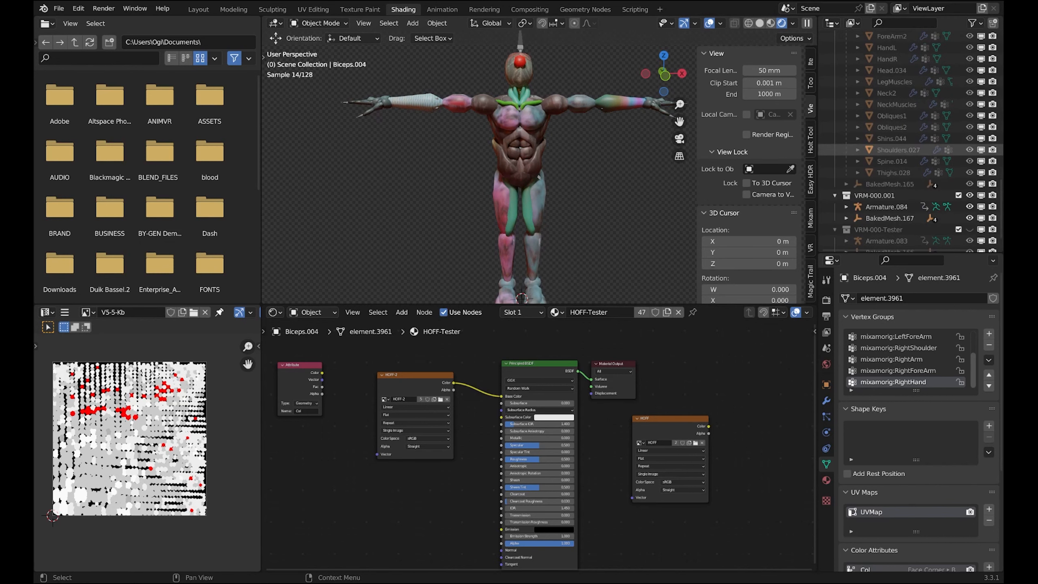
scroll(911, 150, down, 1)
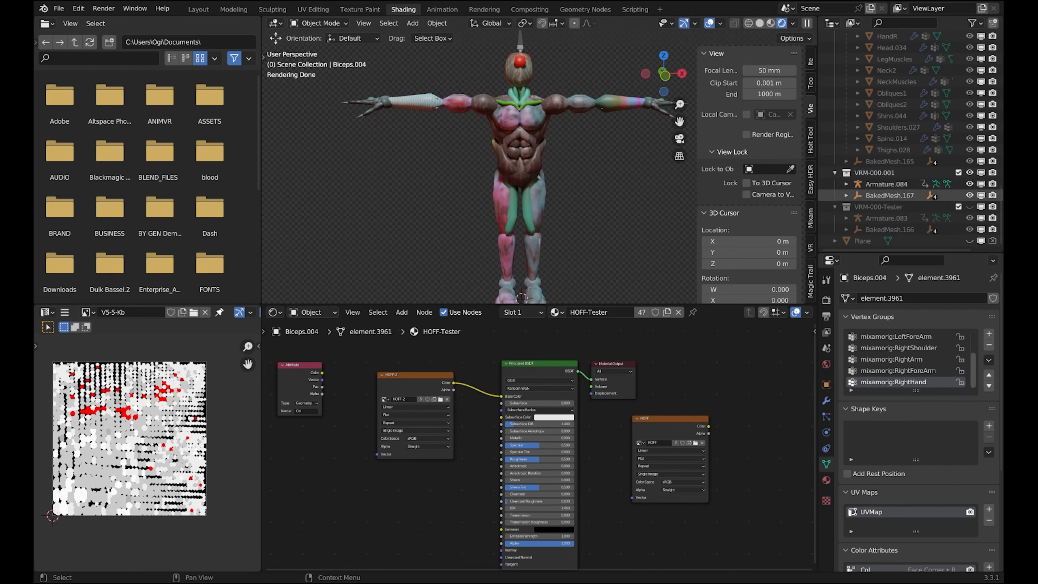
middle_drag(537, 176, 562, 185)
scroll(562, 185, up, 2)
scroll(497, 191, down, 2)
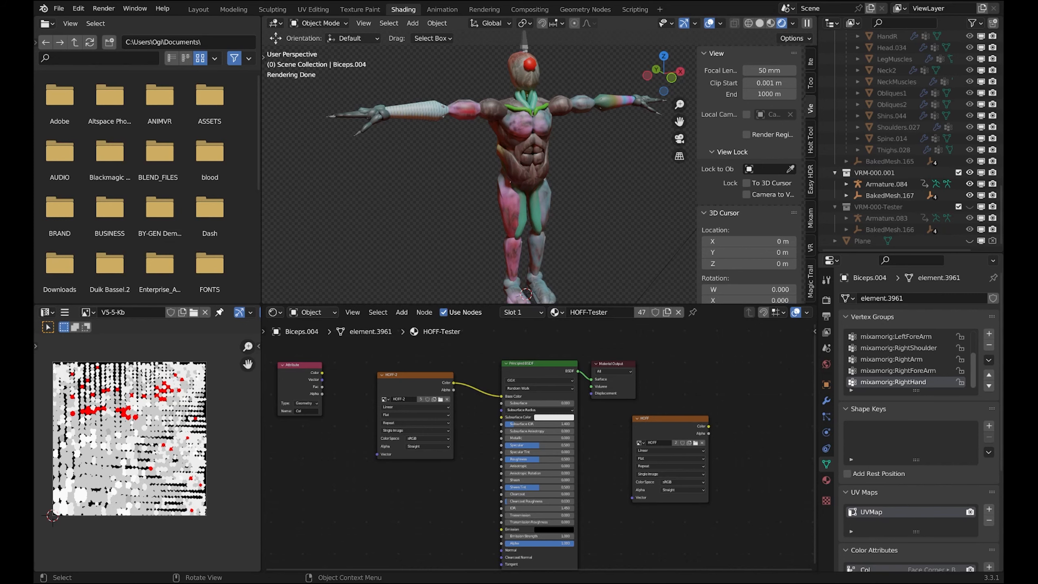
- In the UV Editing workspace, inspect the UVs of all meshes from Abs.018 to Thighs.030 over the HOFF-2 texture
click(313, 9)
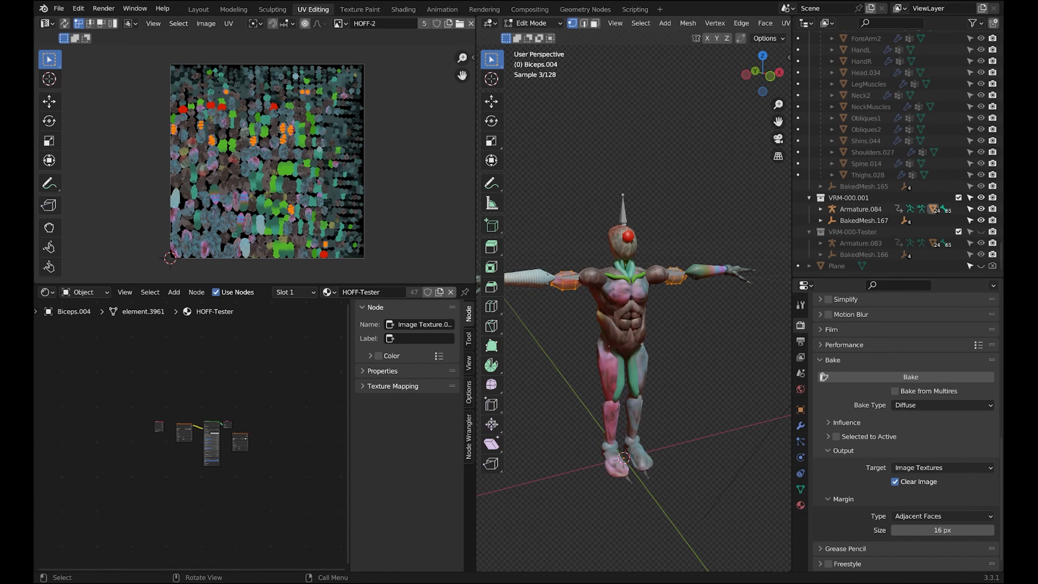
key(Tab)
middle_drag(629, 359, 657, 369)
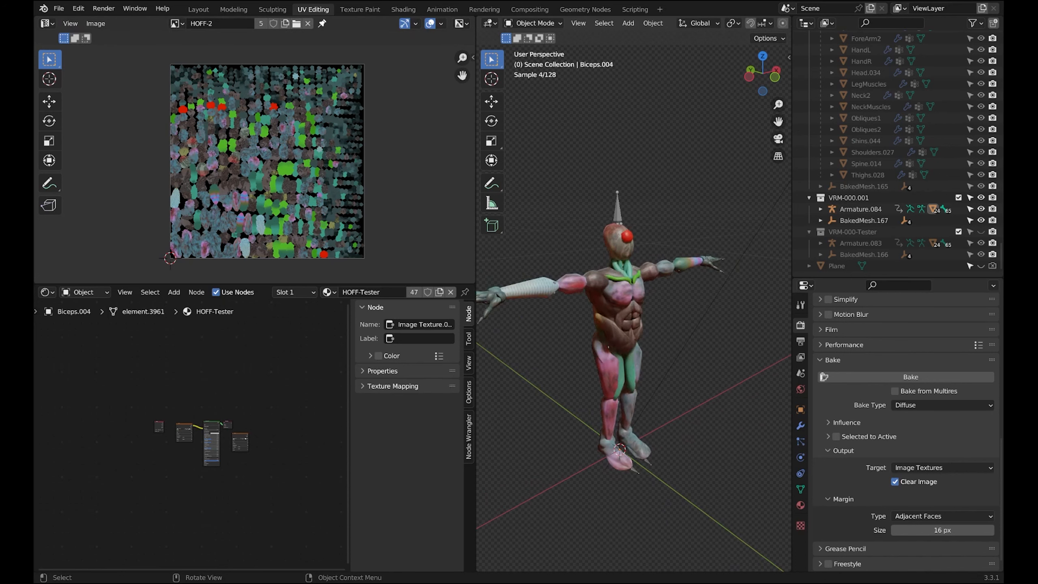
click(820, 208)
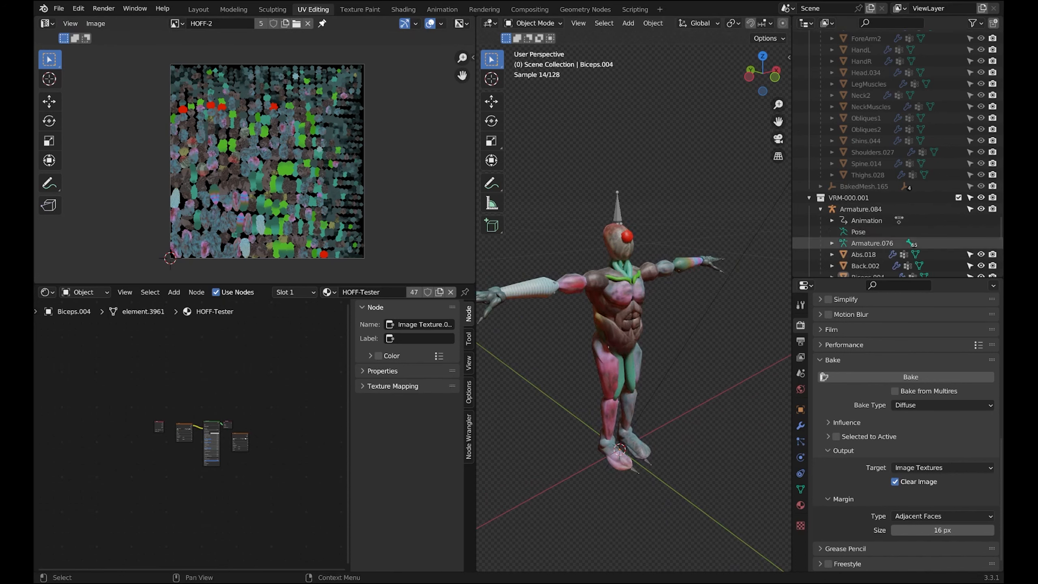
click(862, 254)
scroll(863, 255, down, 10)
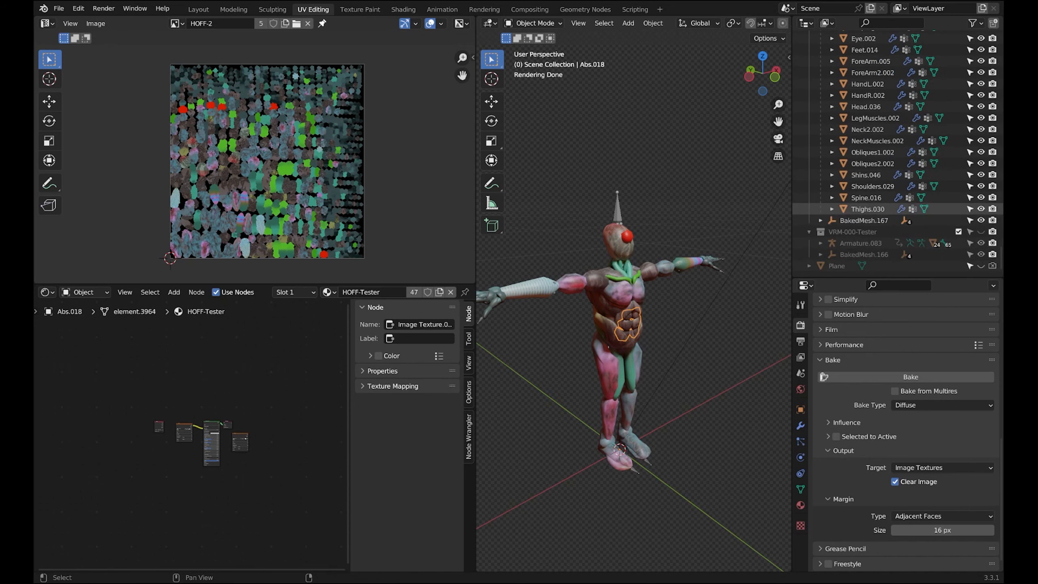
shift+click(866, 208)
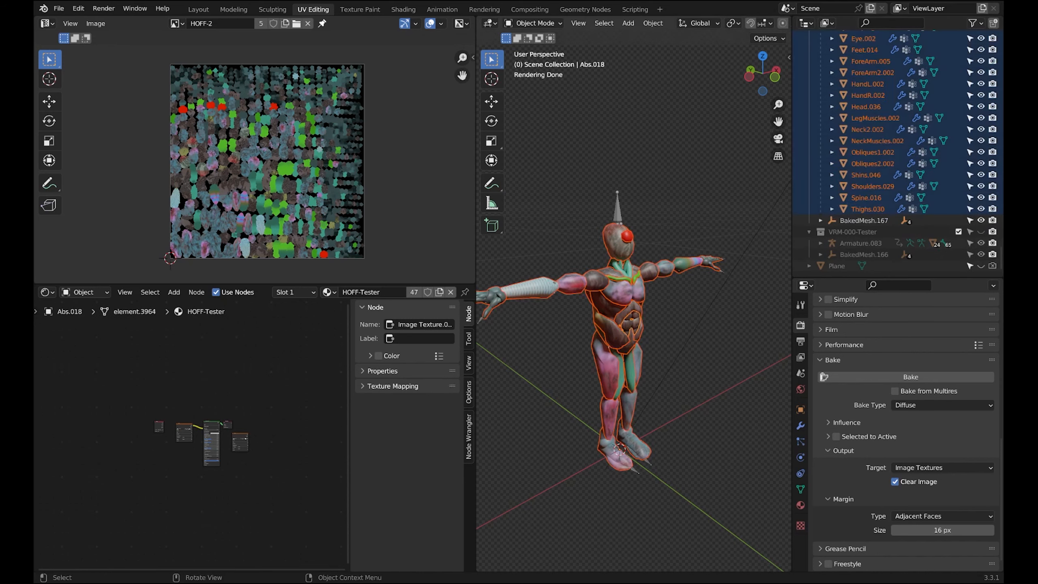
key(Tab)
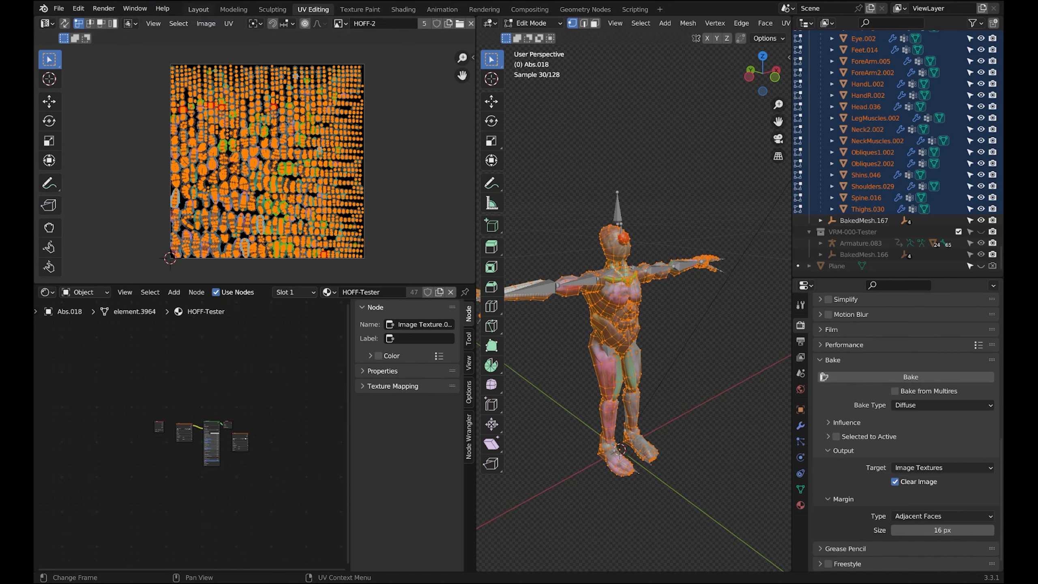
- In the Layout workspace, join the duplicate character's body-part meshes from Abs.018 to Thighs.030 into a single object
click(198, 9)
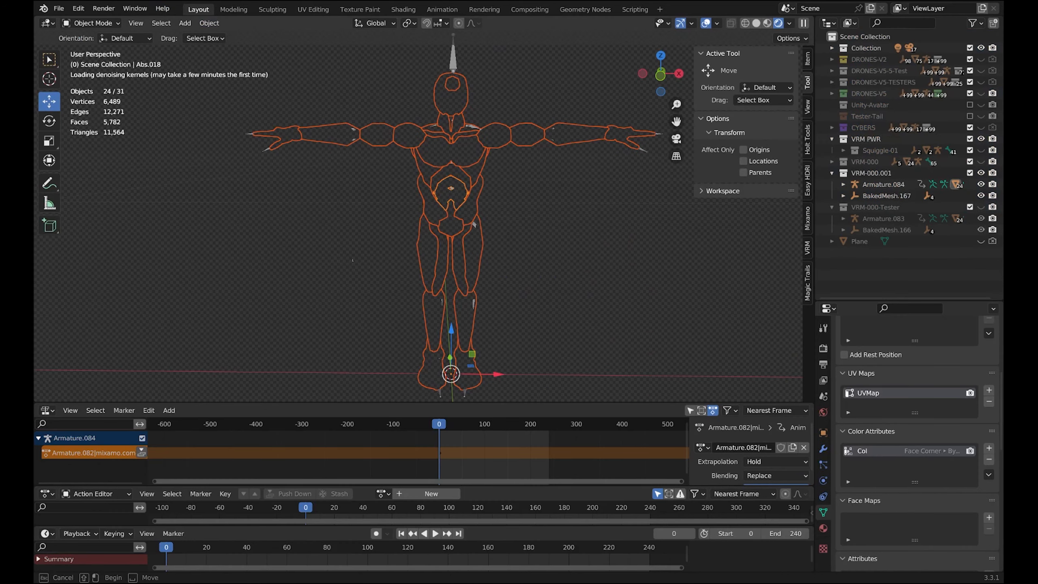
key(alt+a)
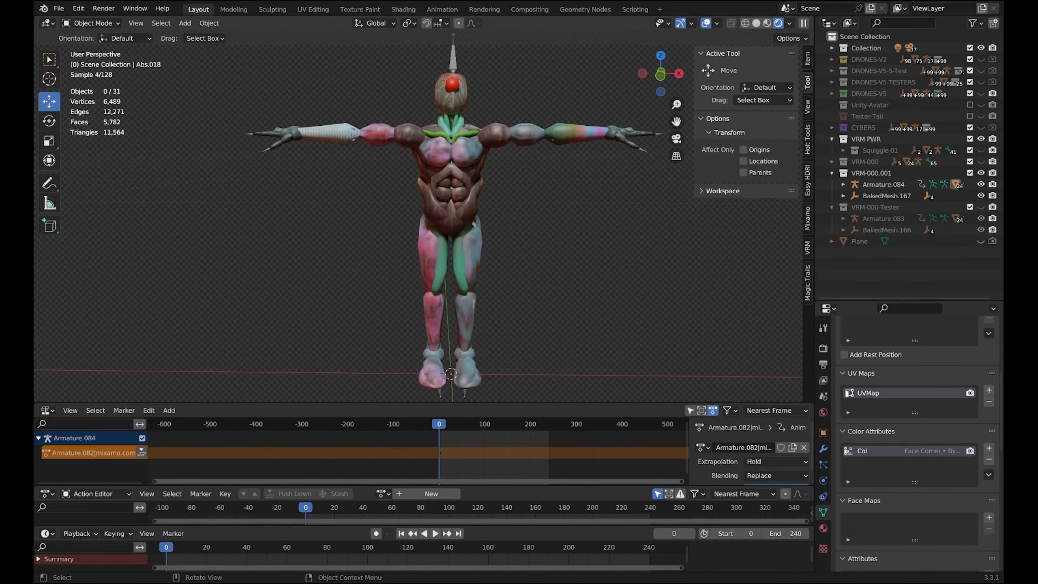
mouse_move(449, 253)
middle_down()
mouse_move(494, 249)
mouse_move(460, 247)
middle_up()
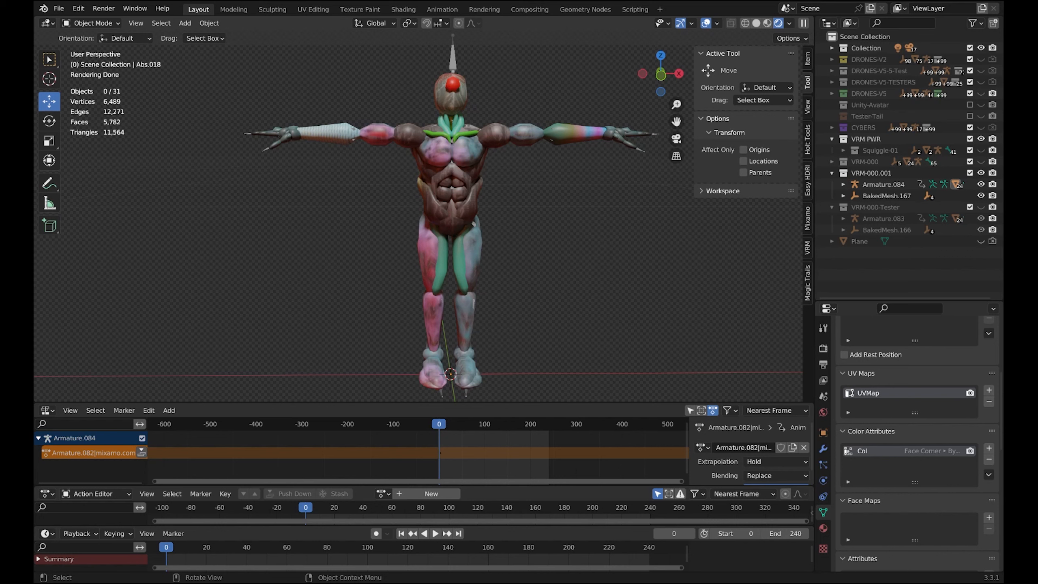
click(843, 185)
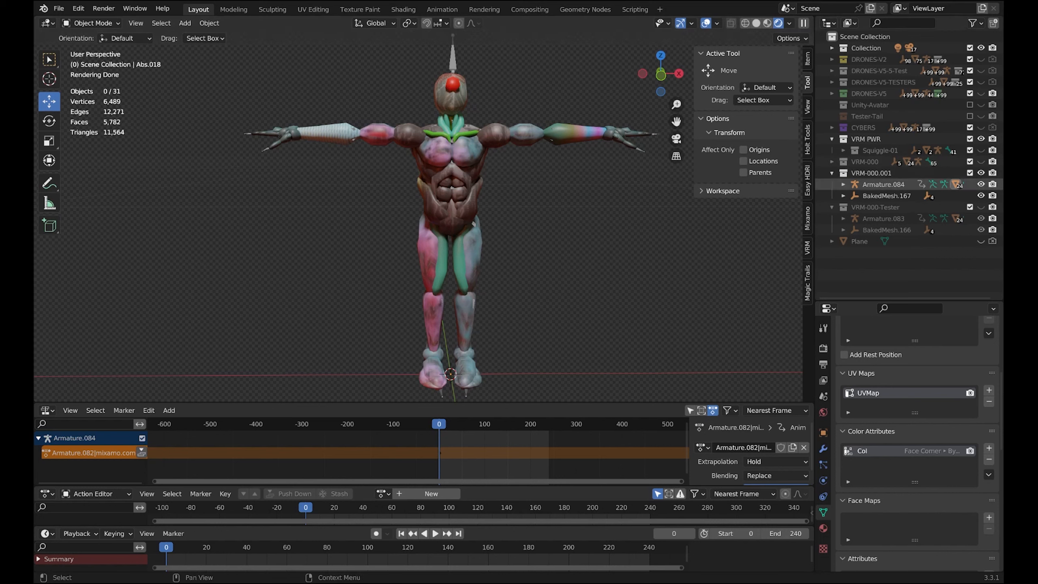
scroll(899, 204, down, 6)
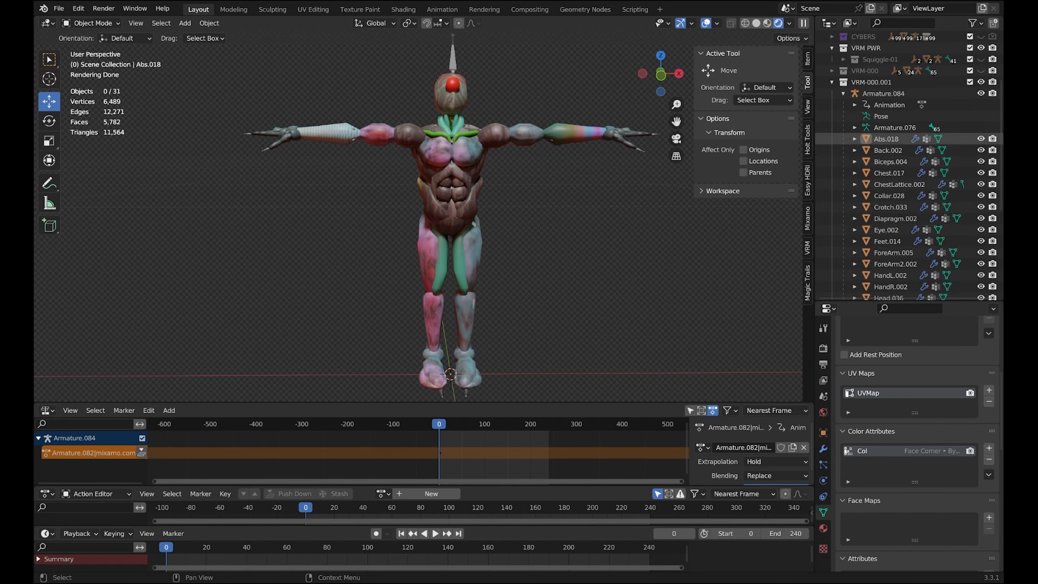
click(886, 139)
scroll(890, 221, down, 10)
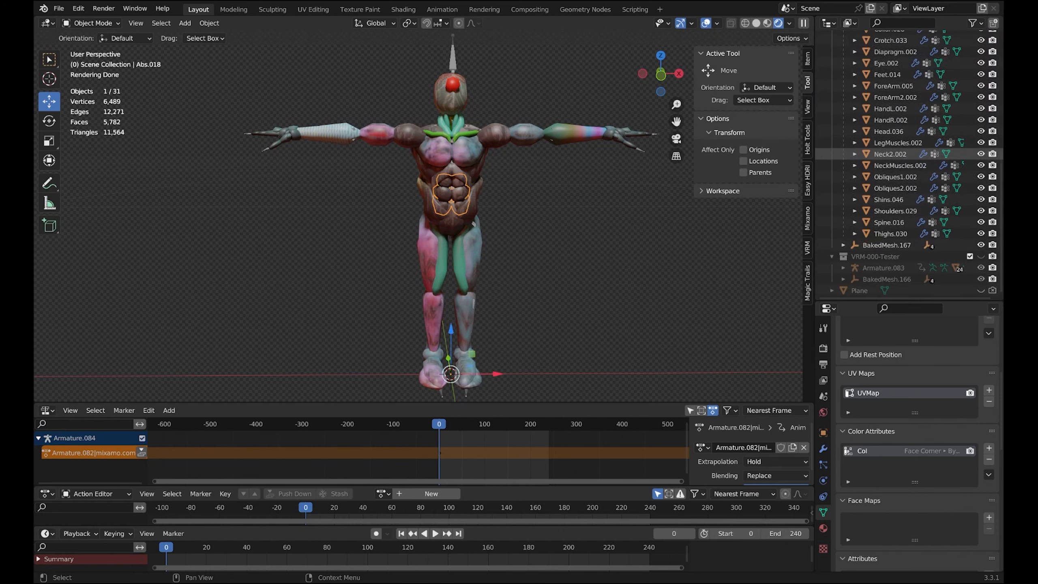
shift+click(890, 232)
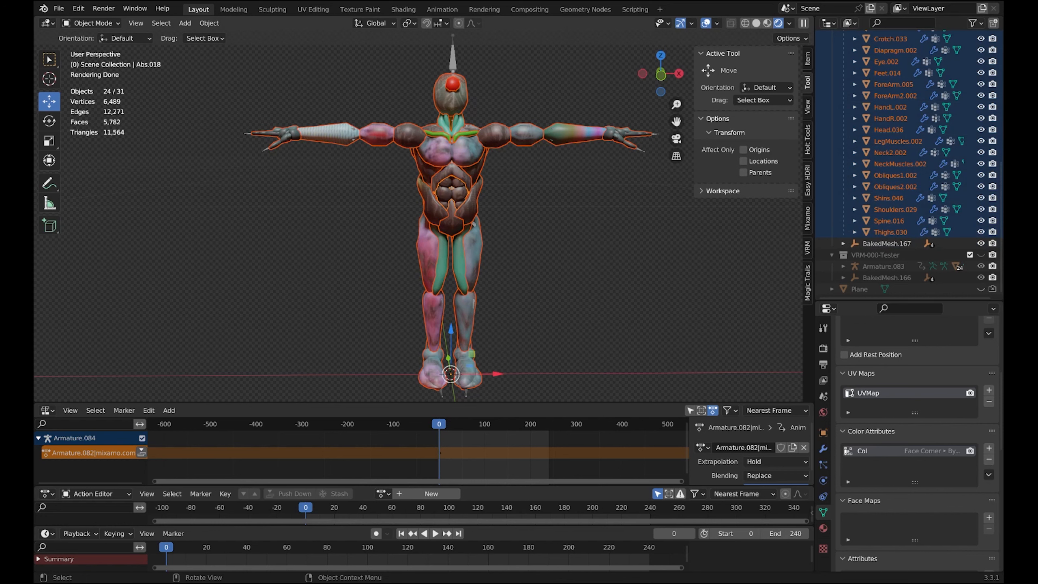
key(ctrl)
key(ctrl+j)
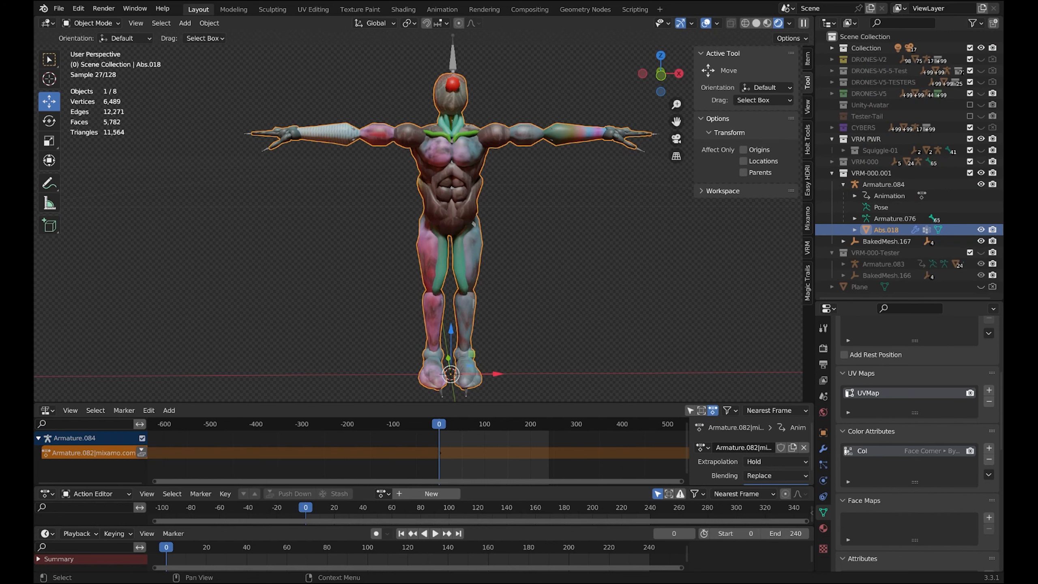
- Rename the joined body mesh HOFF and check that it selects as one object in the viewport
double_click(885, 230)
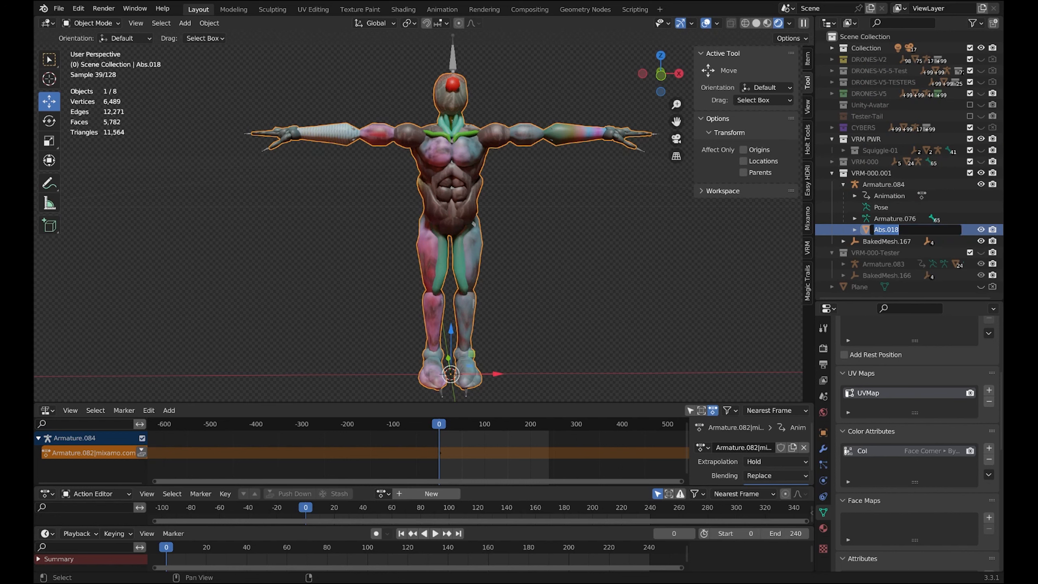
text(HOFF)
key(Return)
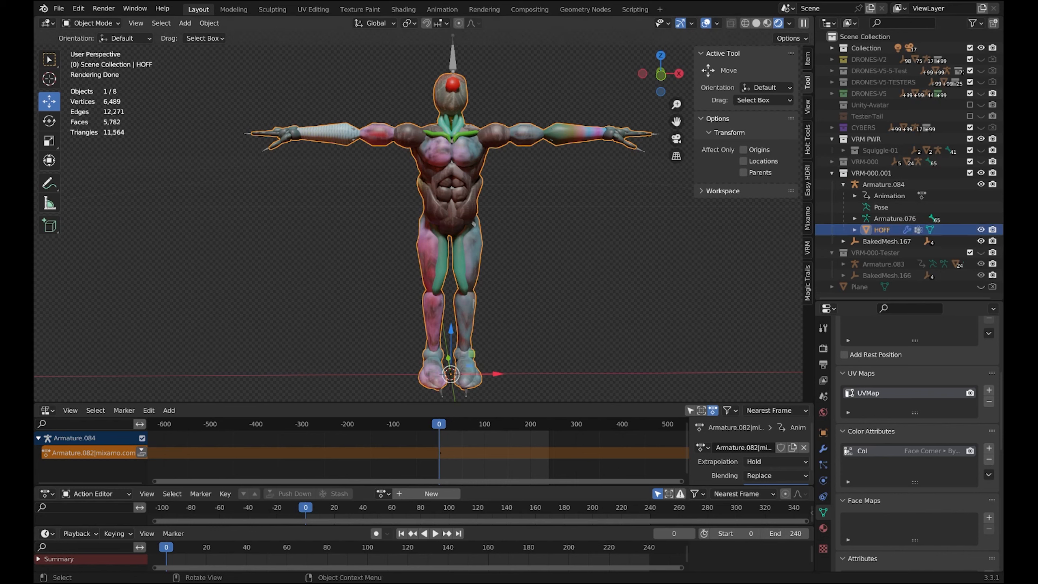
key(alt+a)
click(454, 196)
mouse_move(454, 196)
middle_down()
mouse_move(507, 201)
mouse_move(422, 202)
mouse_move(469, 201)
middle_up()
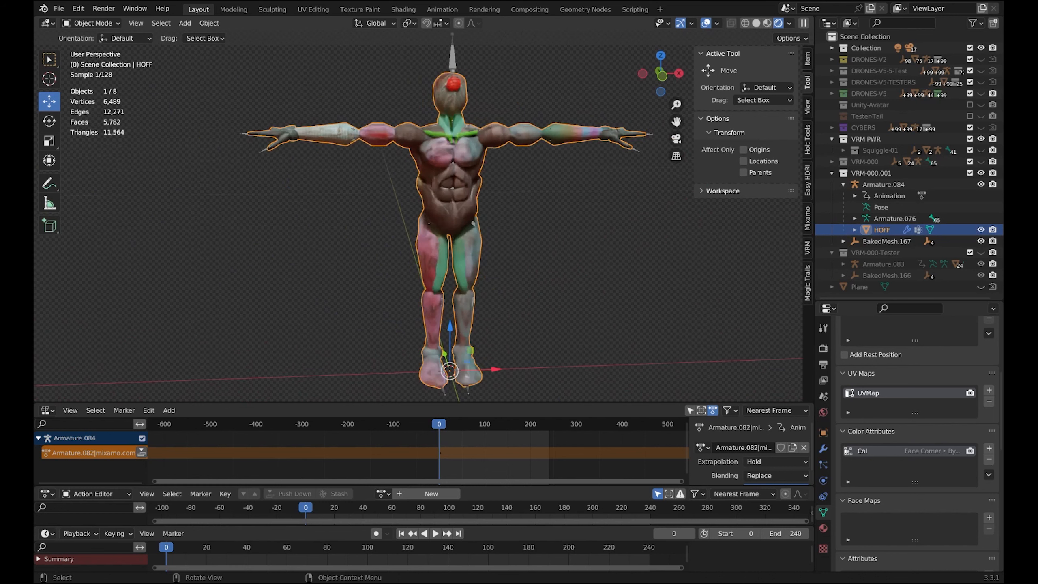
key(alt+a)
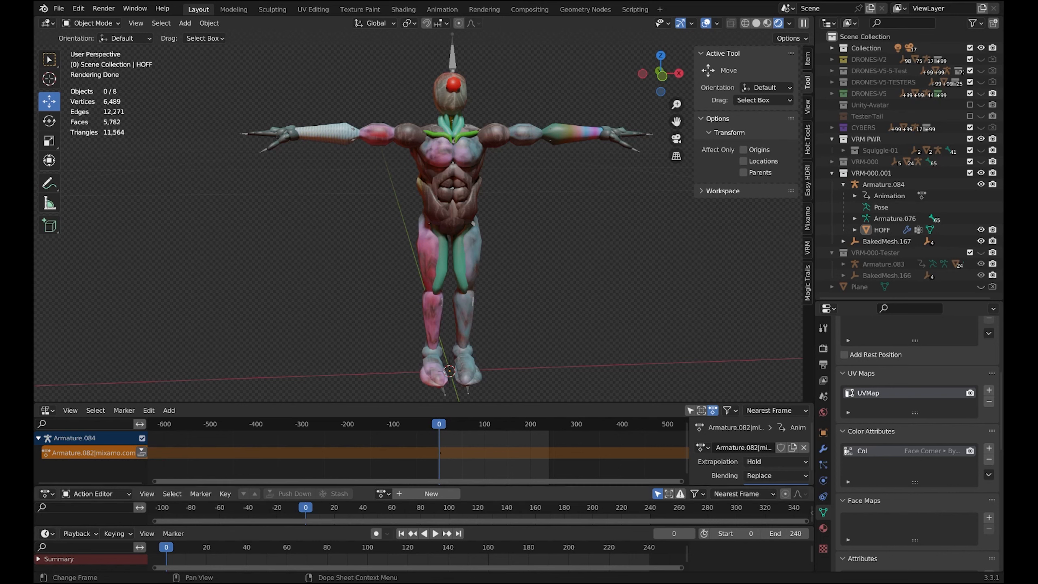
- Select Armature.084, look at the HOFF-2 texture in the UV Editing workspace, and return to the Layout workspace
scroll(417, 217, down, 1)
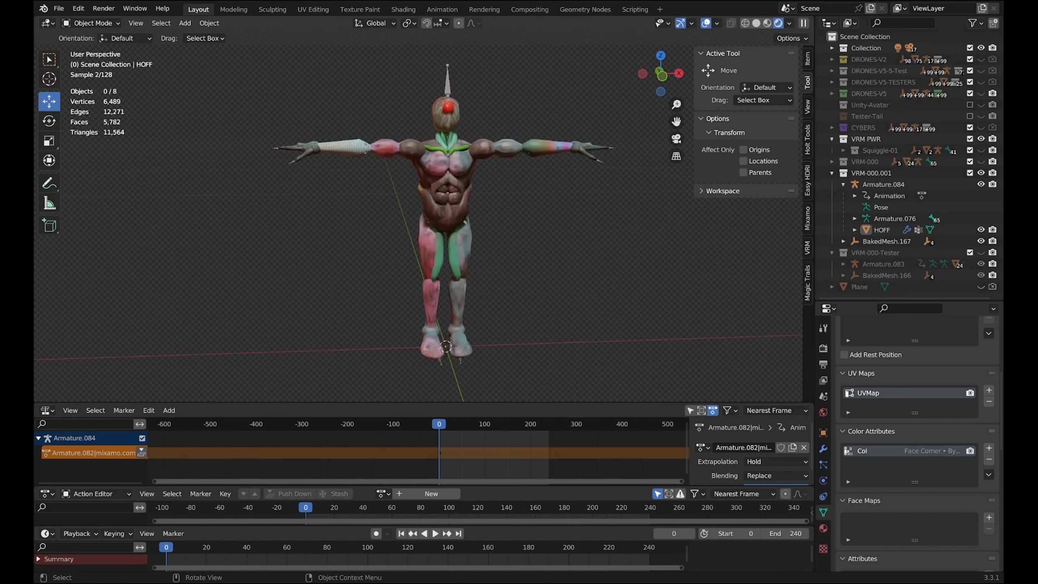
click(447, 83)
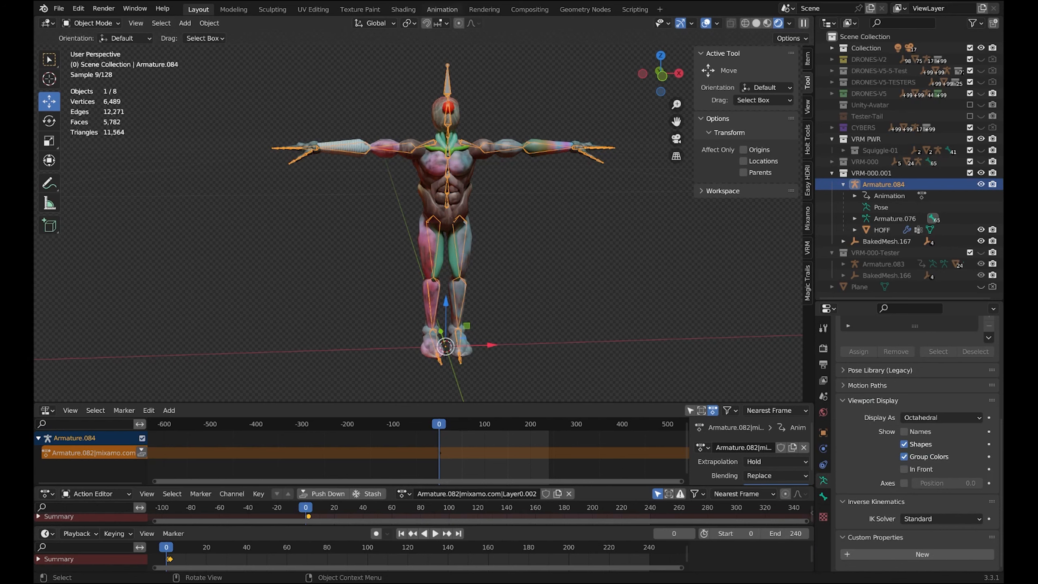
click(313, 9)
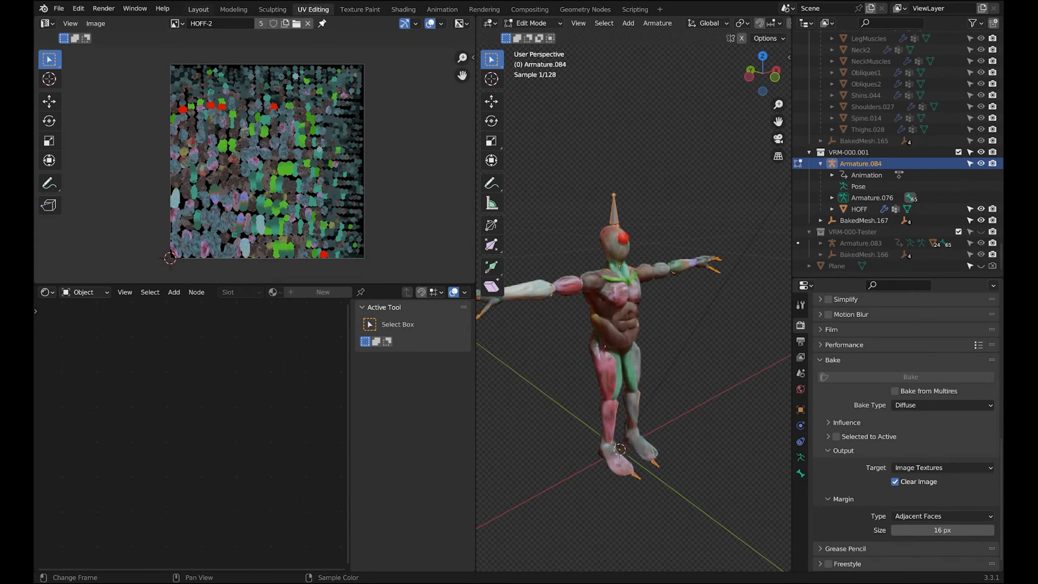
click(199, 9)
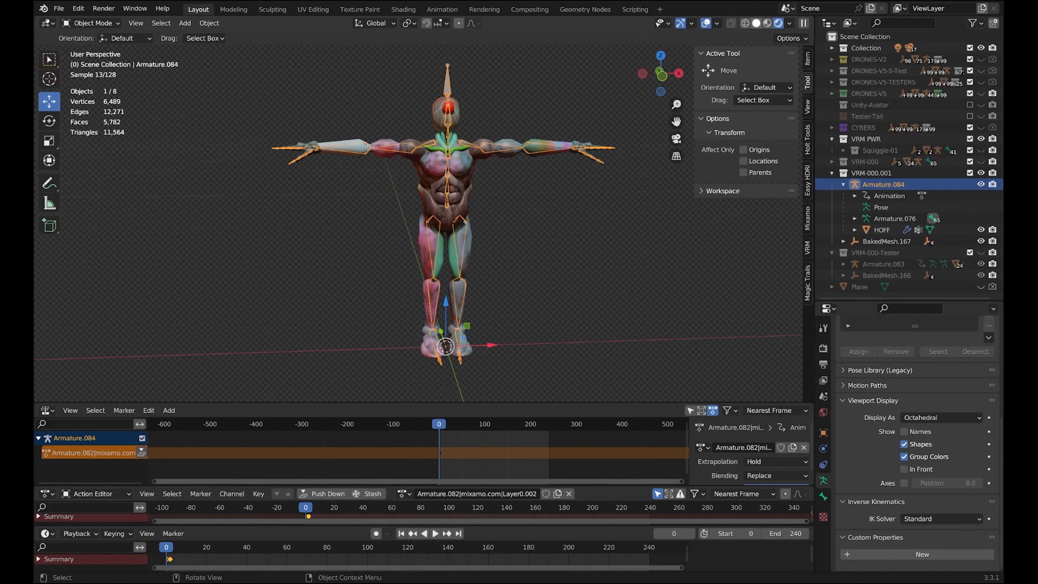
- Switch the viewport to solid shading and look over the character with nothing selected
click(756, 22)
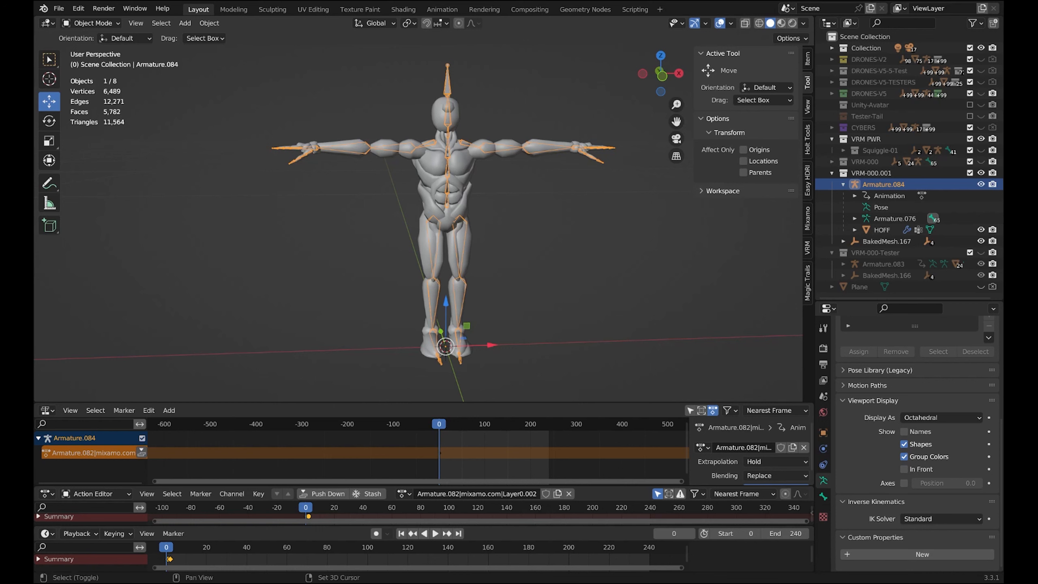
mouse_move(449, 229)
shift+middle_down()
mouse_move(420, 238)
mouse_move(435, 240)
shift+middle_up()
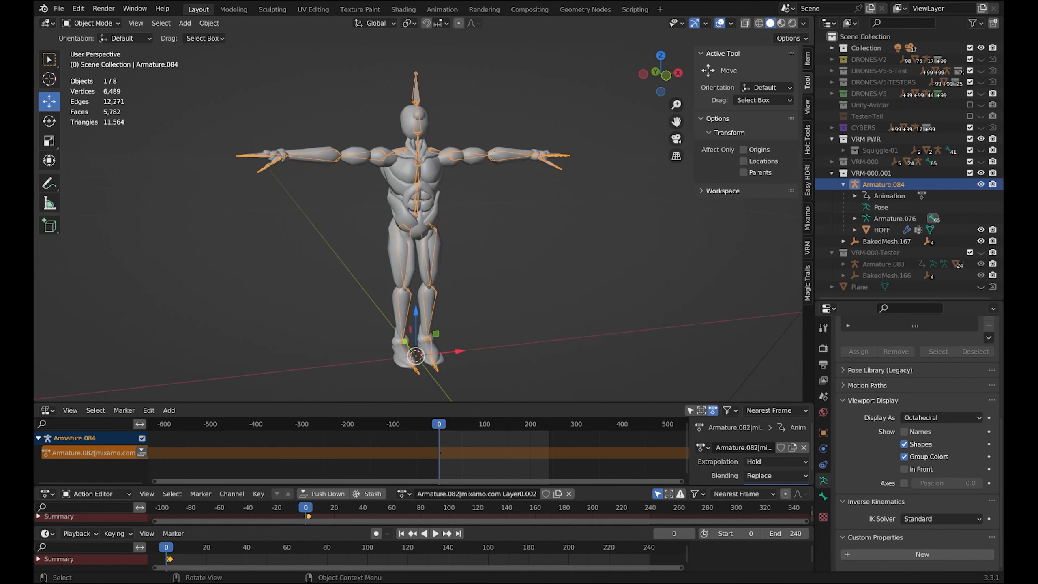
scroll(416, 223, up, 1)
scroll(418, 223, down, 1)
shift+middle_drag(418, 223, 423, 222)
scroll(421, 220, up, 1)
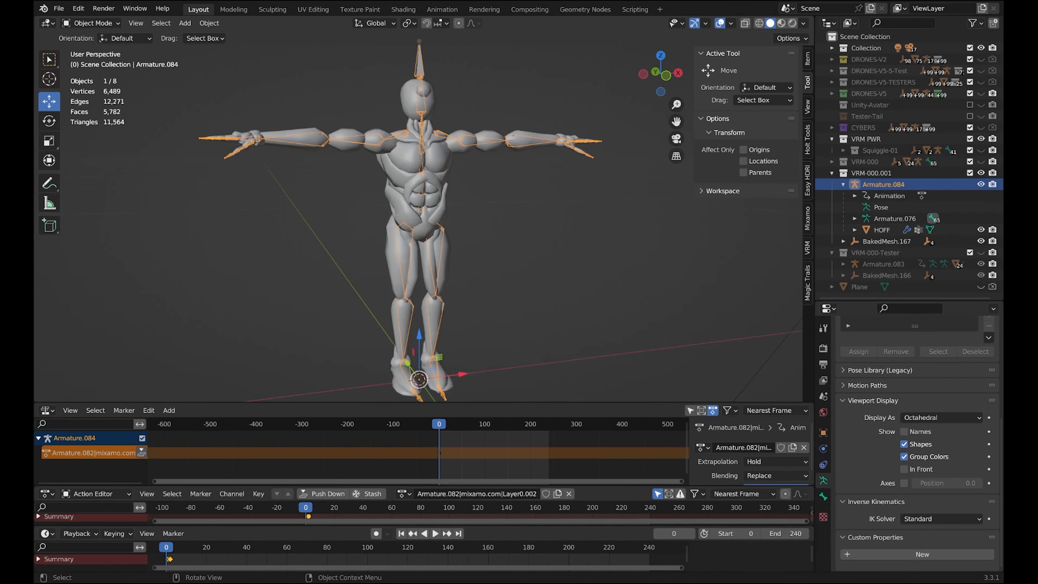
scroll(421, 221, down, 1)
key(alt+a)
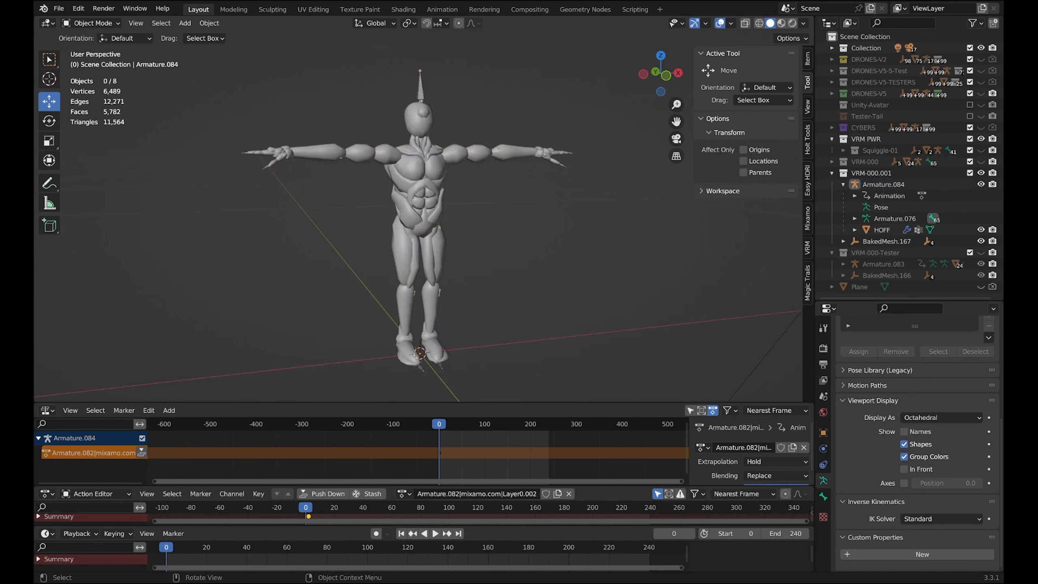
- Export Armature.084 together with the HOFF mesh in FBX format, leaving nothing selected
click(420, 89)
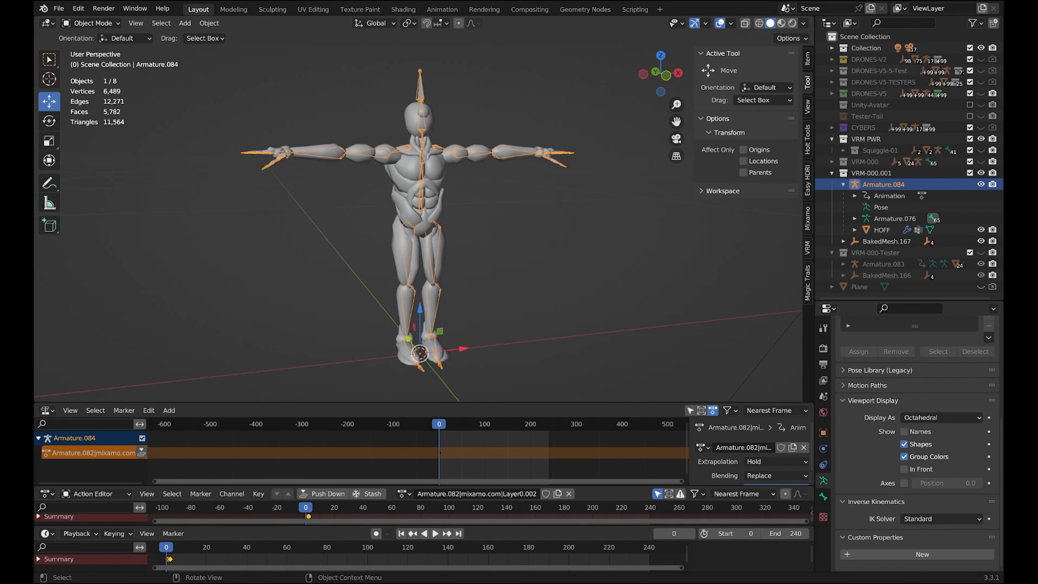
shift+click(434, 169)
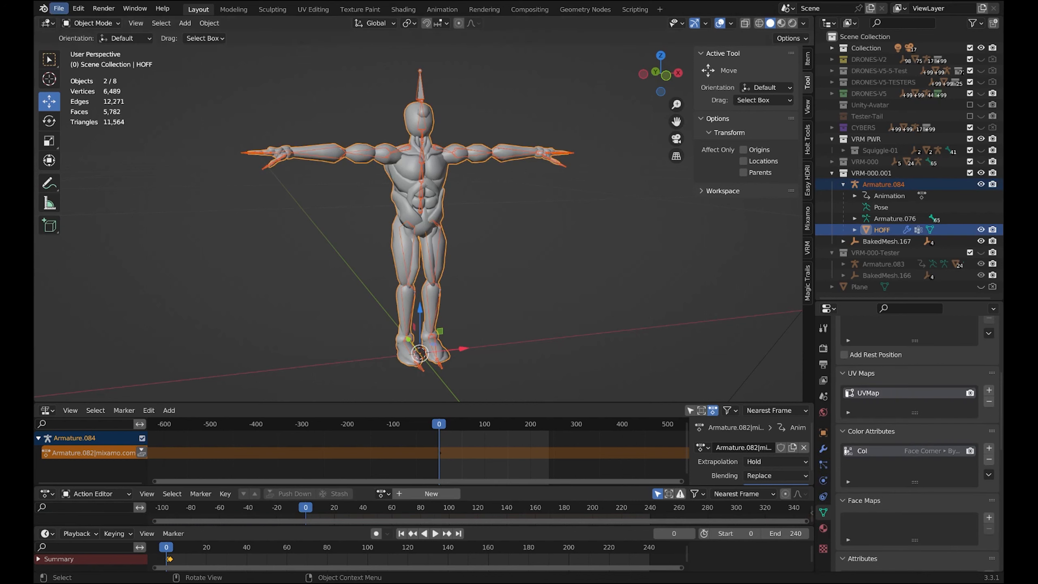
click(58, 8)
mouse_move(78, 173)
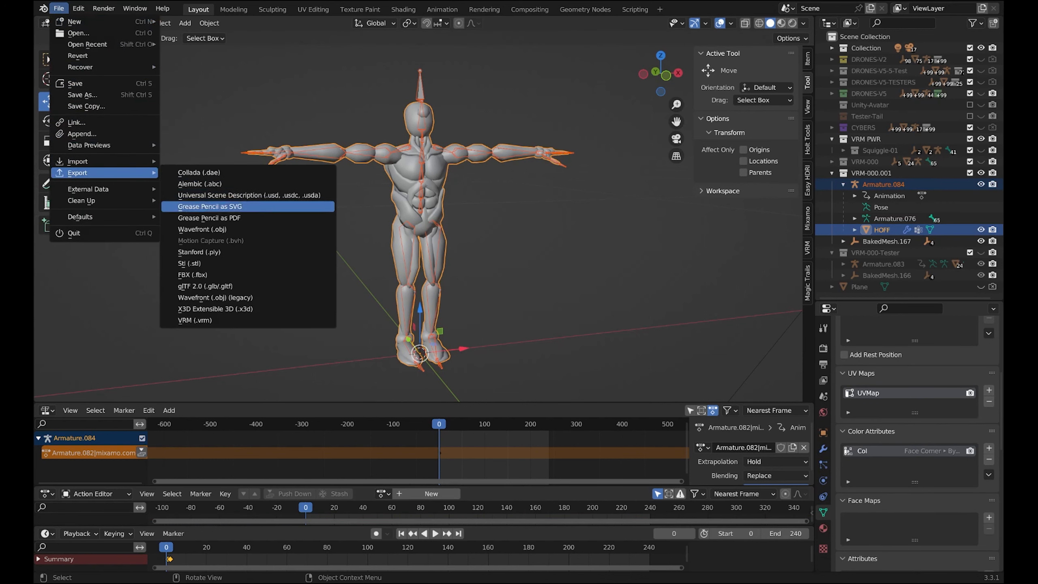
click(193, 275)
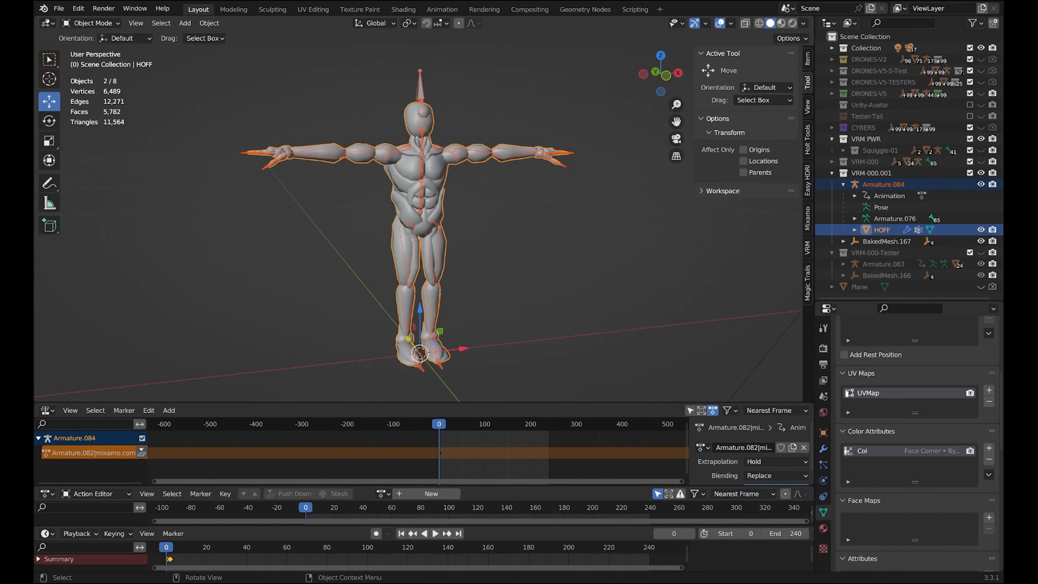
key(alt+a)
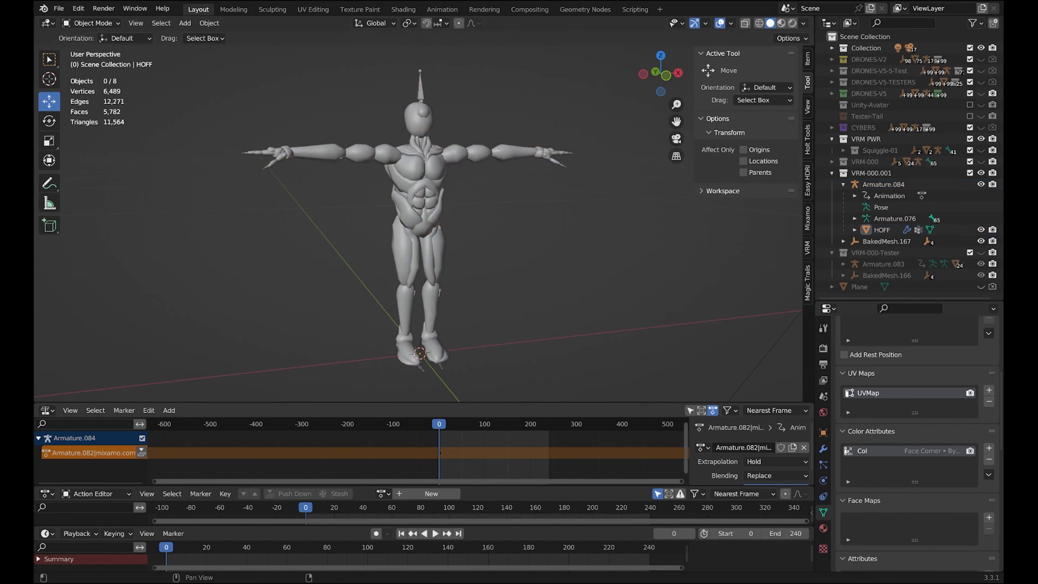
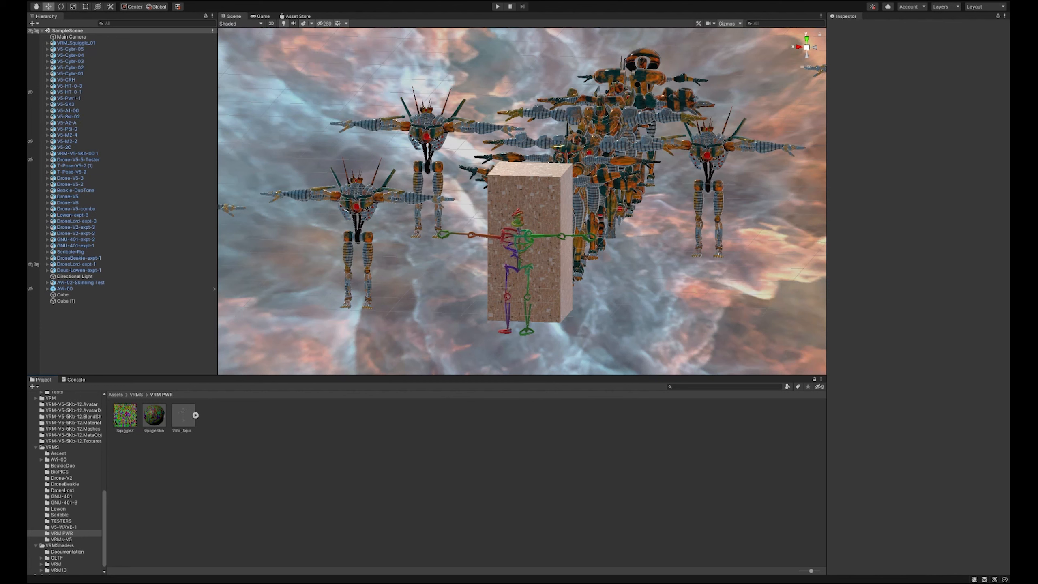
- In Unity, compare the rig import settings of the VRM_Squiggle_01 and VRM_HOFFF models in the VRM PWR folder
middle_drag(523, 204, 506, 206)
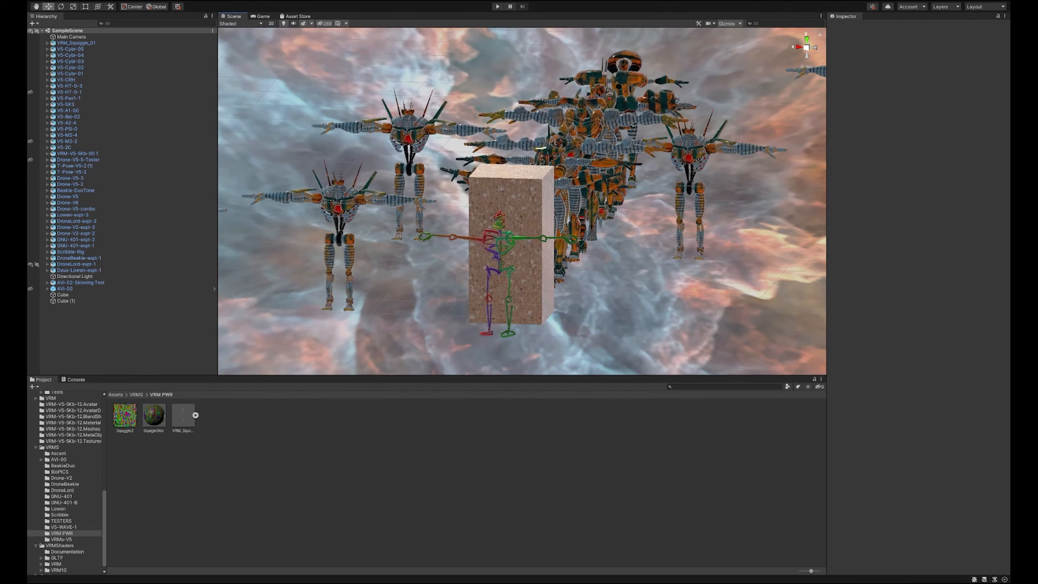
mouse_move(505, 206)
right_down()
mouse_move(476, 175)
mouse_move(501, 207)
mouse_move(490, 194)
right_up()
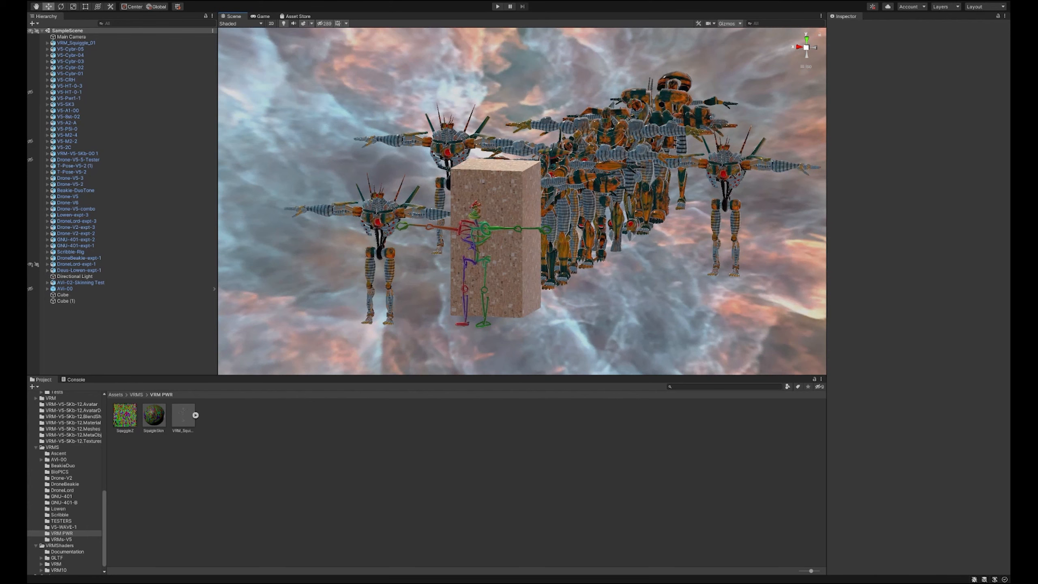
middle_drag(506, 200, 510, 186)
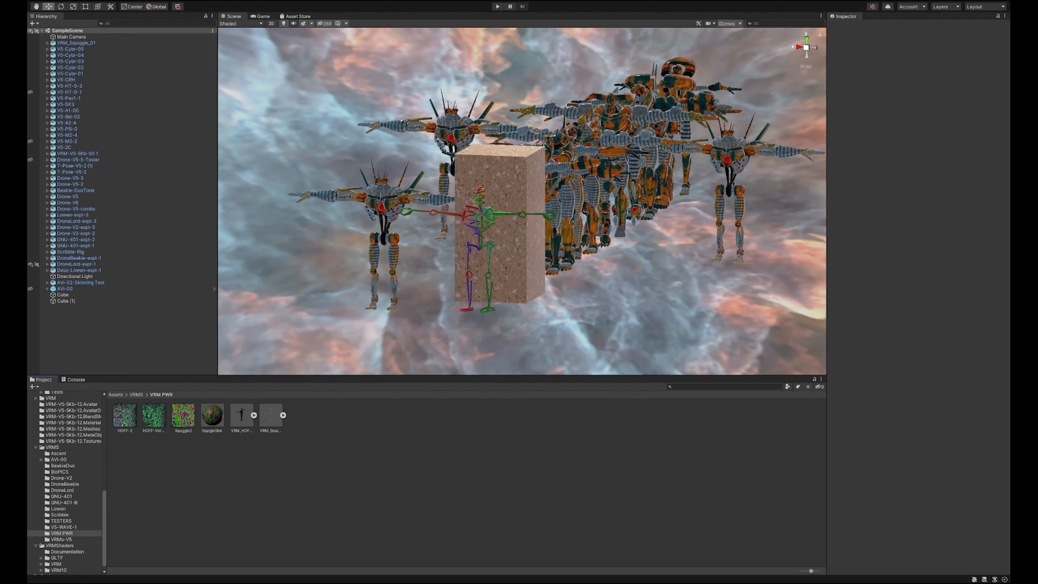
click(270, 416)
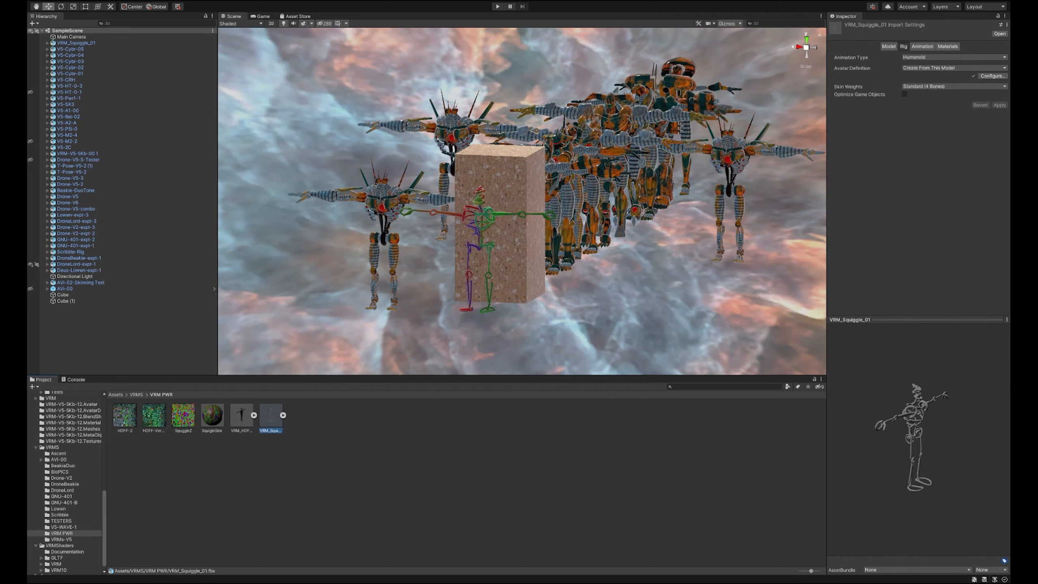
click(241, 416)
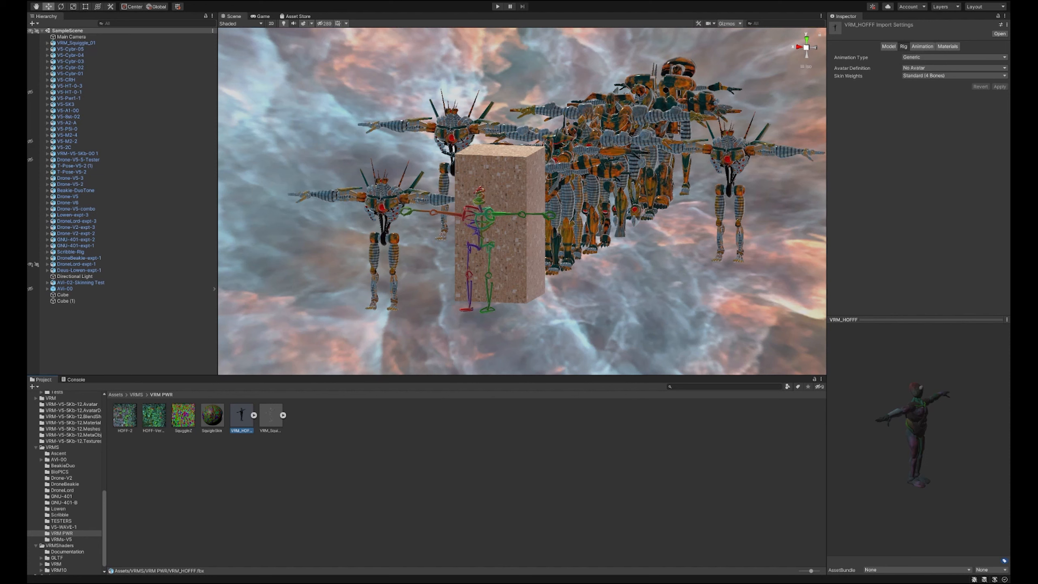
- Create a new material named Hoff-1 in the VRM PWR folder
click(302, 478)
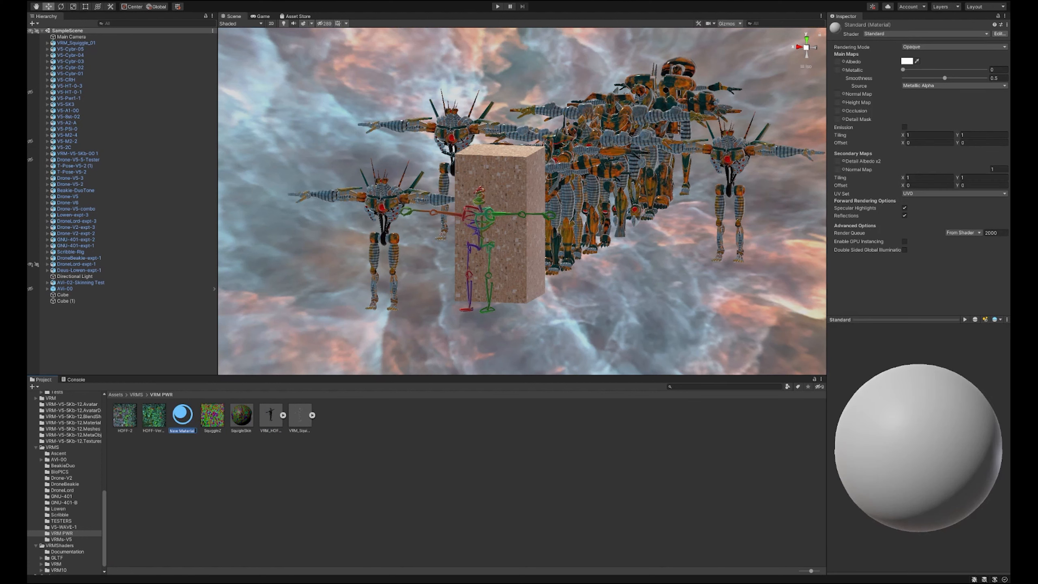
text(Hoff-1)
key(Return)
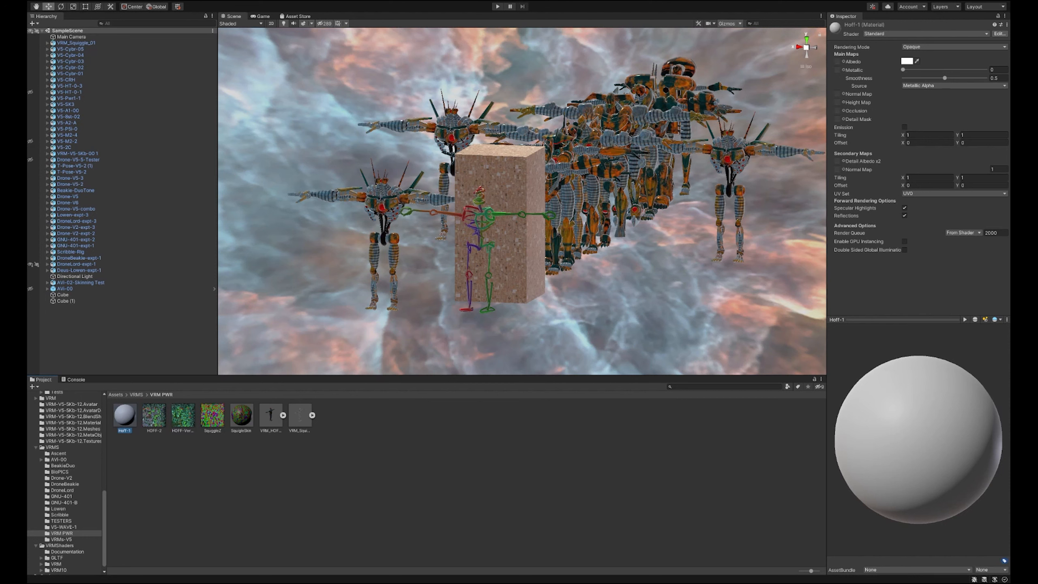
click(425, 491)
- Duplicate the Hoff-1 material and name the copy Hoff-2
click(124, 416)
key(ctrl+d)
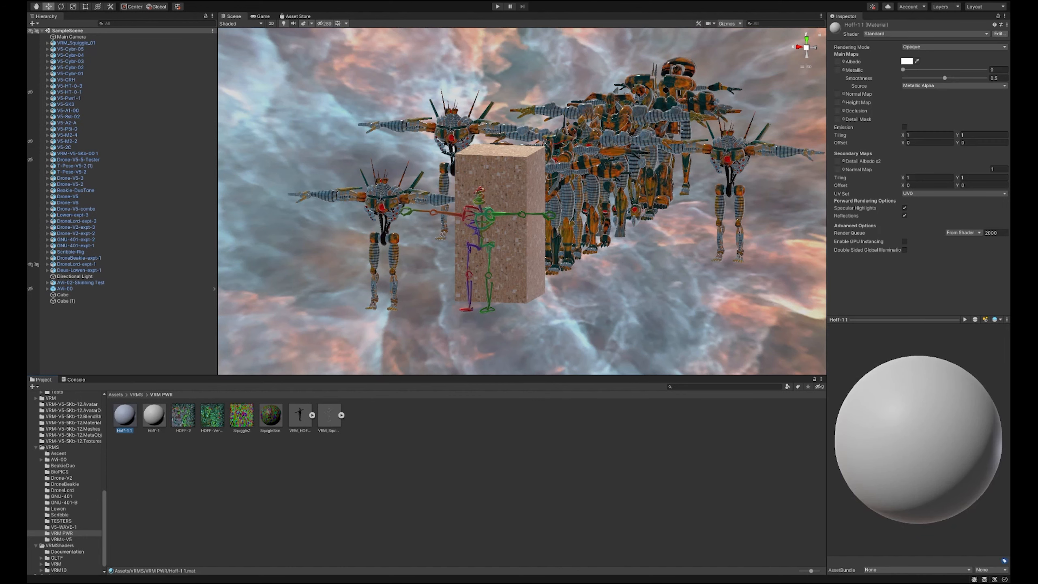
key(F2)
click(127, 430)
text(2)
key(Return)
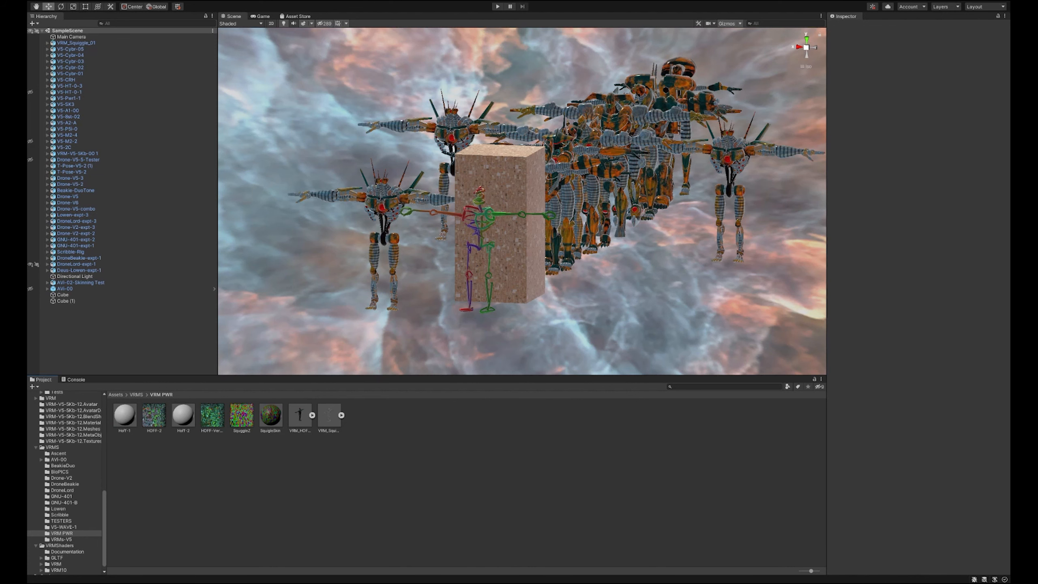
- Set the VRM_HOFFF model's rig animation type to Humanoid, creating the avatar from this model, and apply the import settings
click(183, 416)
click(196, 471)
click(300, 416)
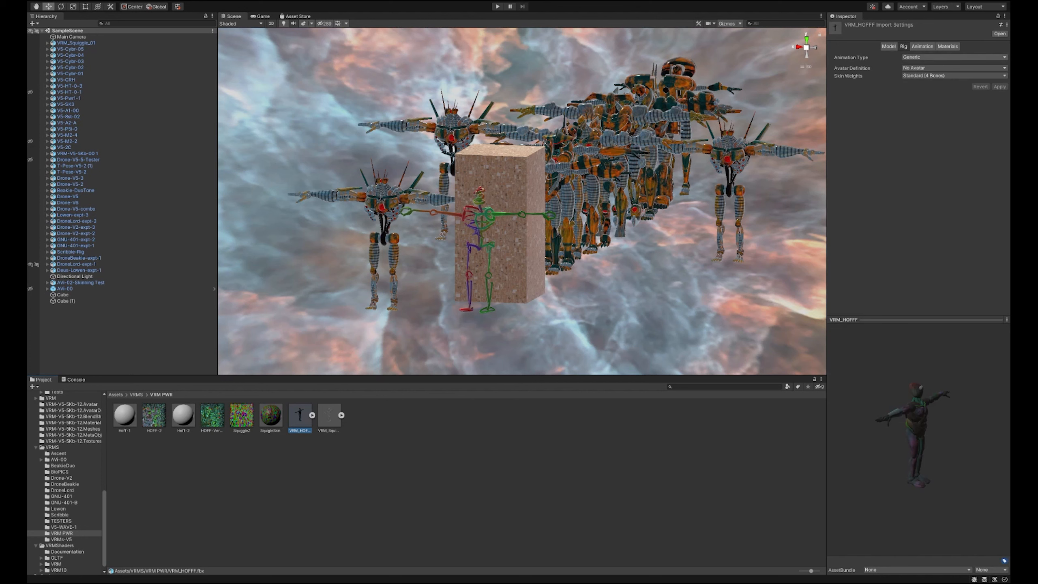
click(954, 57)
click(923, 65)
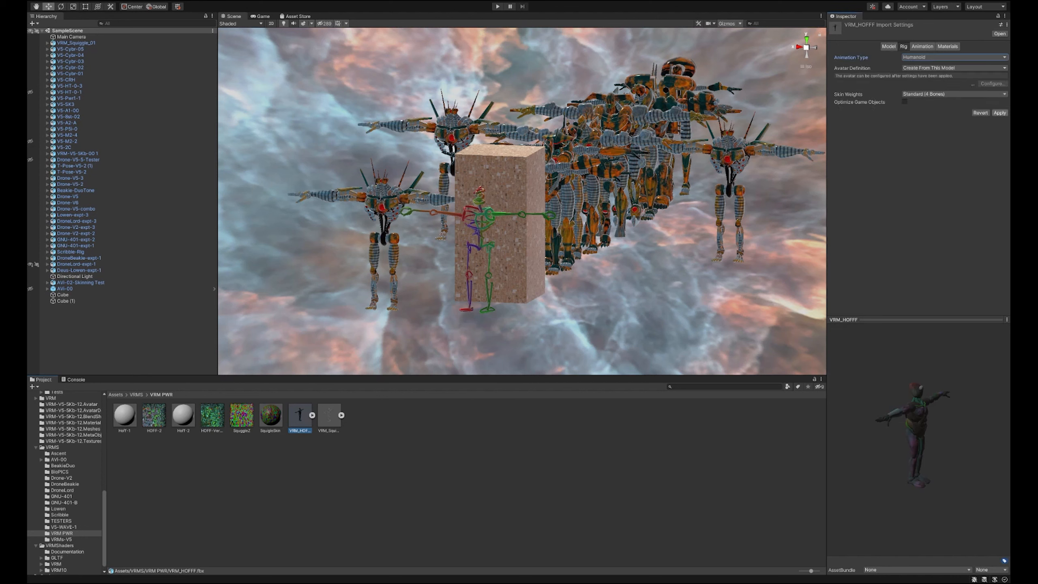
click(999, 112)
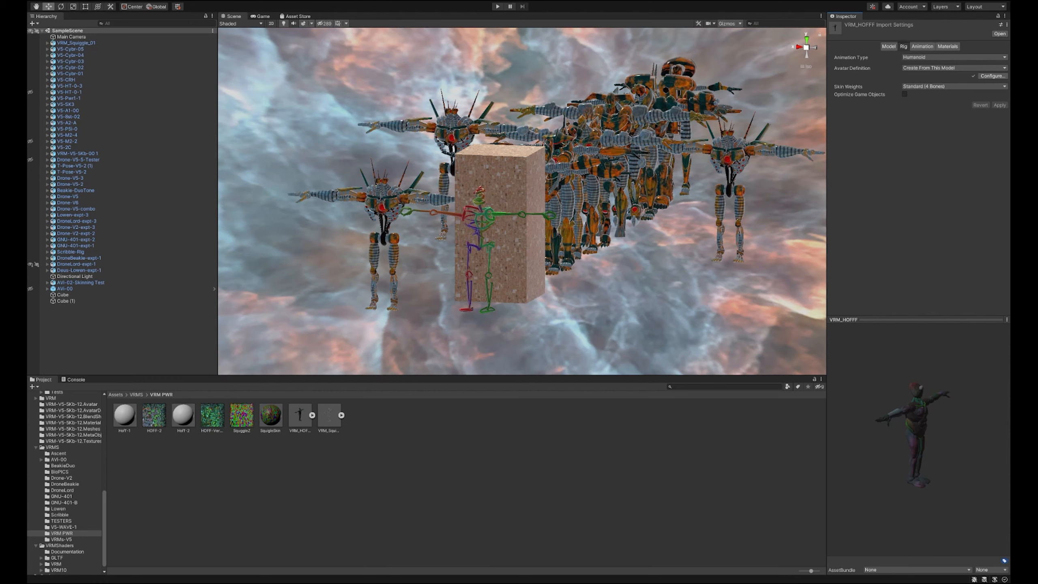
- Move VRM_Squiggle_01 along Z to about -19.6, behind the textured block and in front of the row of robots
right_drag(621, 200, 421, 201)
scroll(420, 201, down, 3)
scroll(522, 200, down, 4)
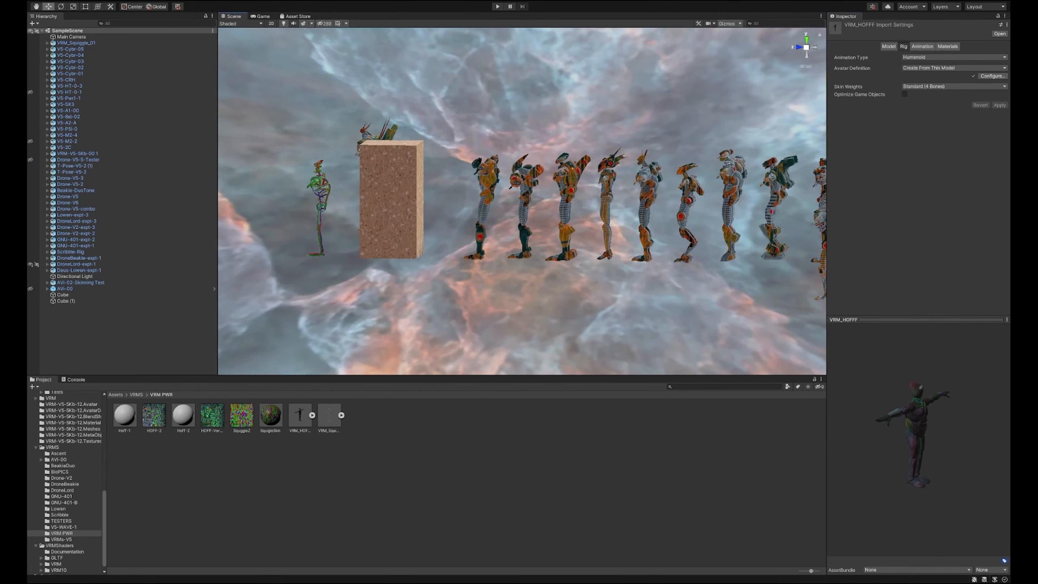
click(360, 197)
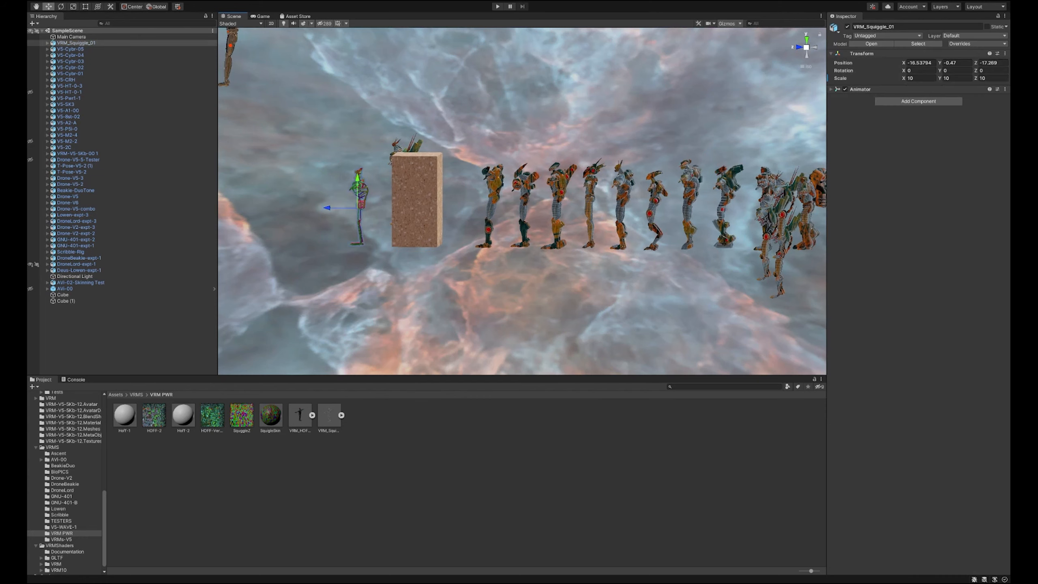
drag(328, 208, 433, 209)
right_drag(432, 208, 629, 229)
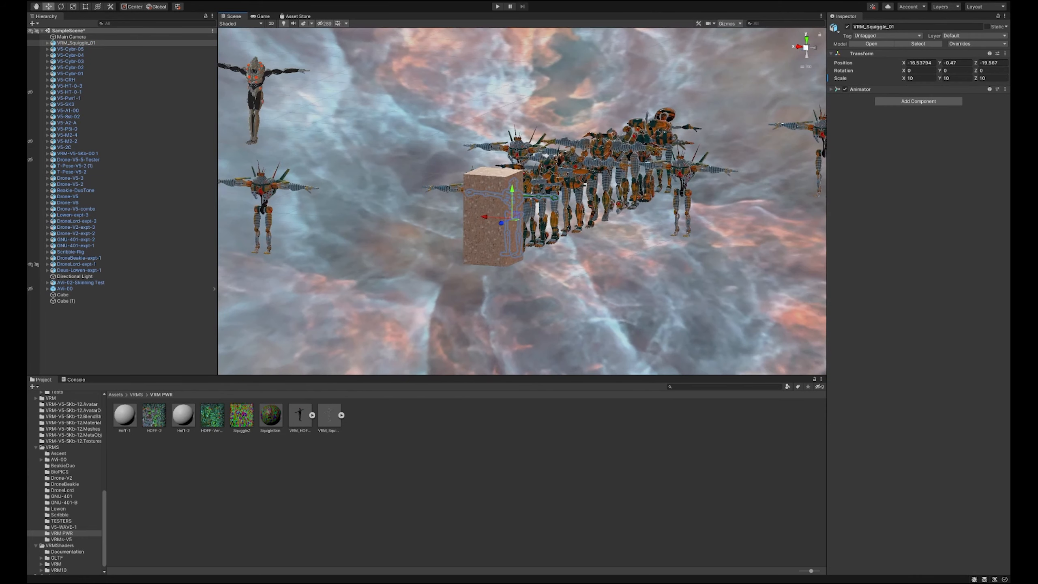
scroll(521, 200, up, 4)
scroll(521, 200, up, 1)
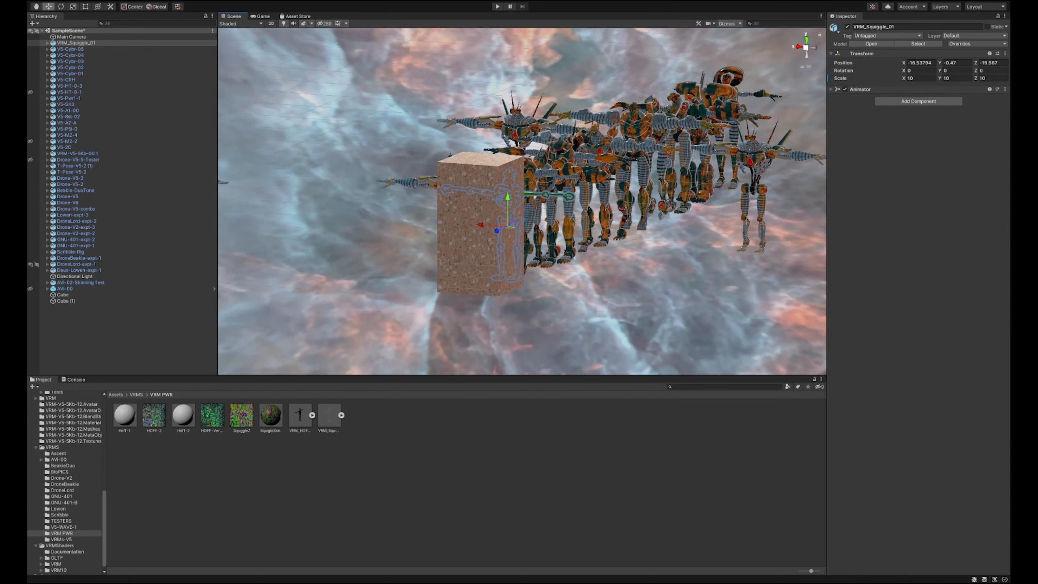
- Place the VRM_HOFFF model in the scene beside the textured block and scale it to 10 on X, Y and Z
click(367, 245)
drag(300, 416, 458, 285)
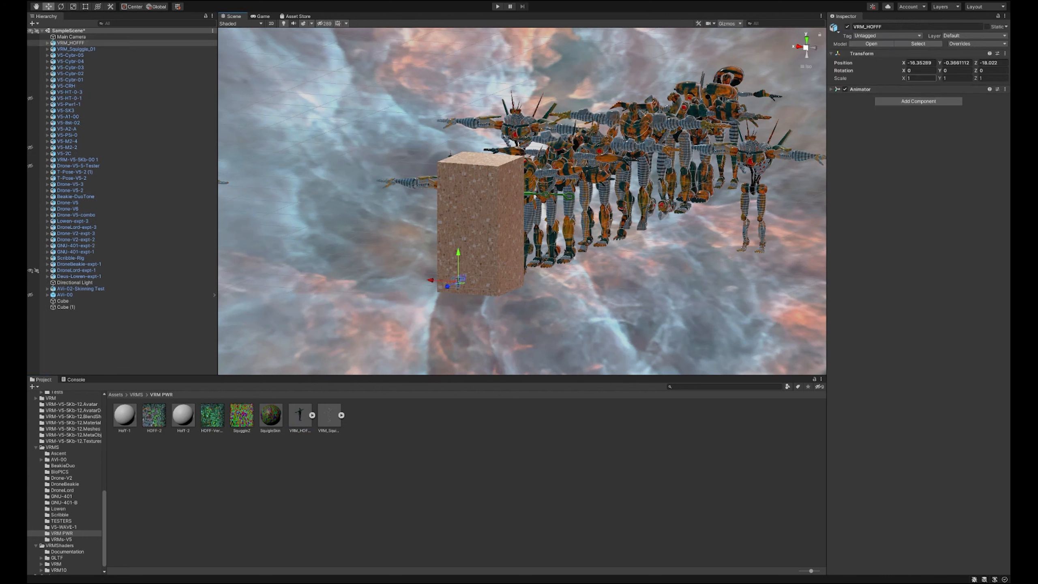
click(920, 79)
text(0)
key(Tab)
text(10)
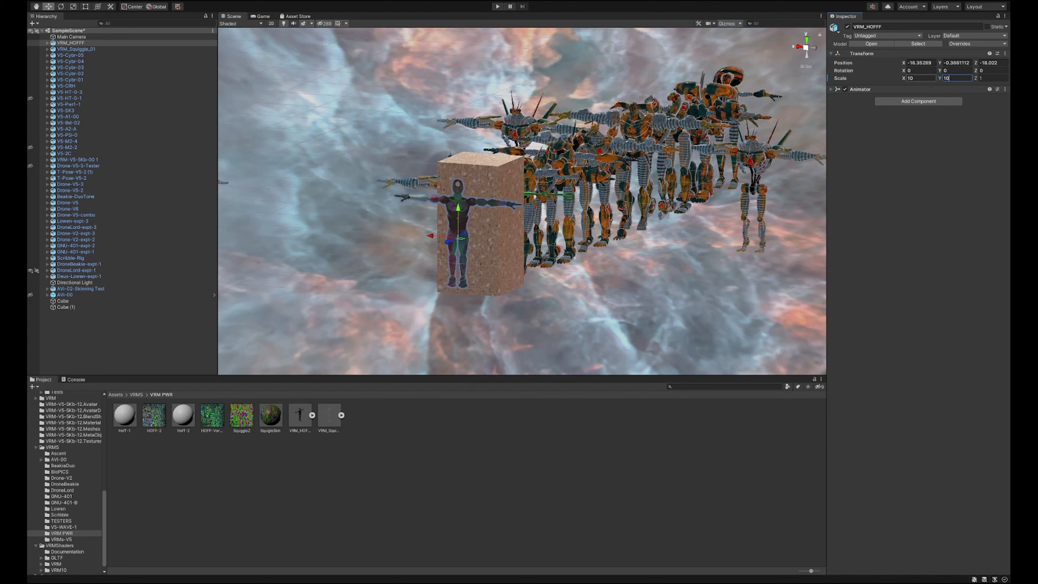
key(Tab)
text(10)
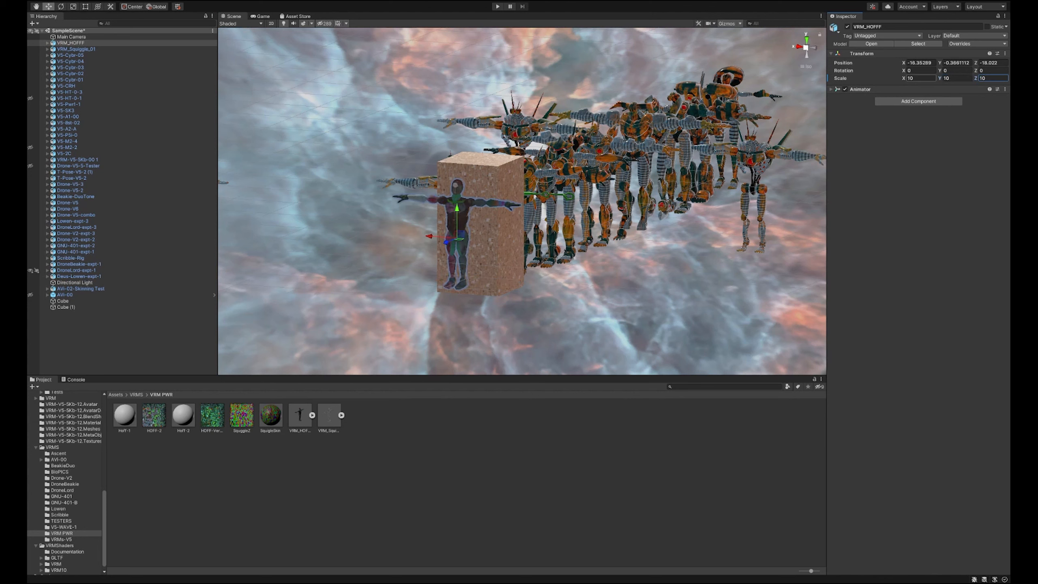
- Shift VRM_HOFFF in front of the textured block, to X about -16.52 and Y about -0.51
middle_drag(482, 229, 536, 248)
right_drag(537, 248, 637, 245)
middle_drag(572, 245, 493, 241)
right_drag(494, 241, 504, 225)
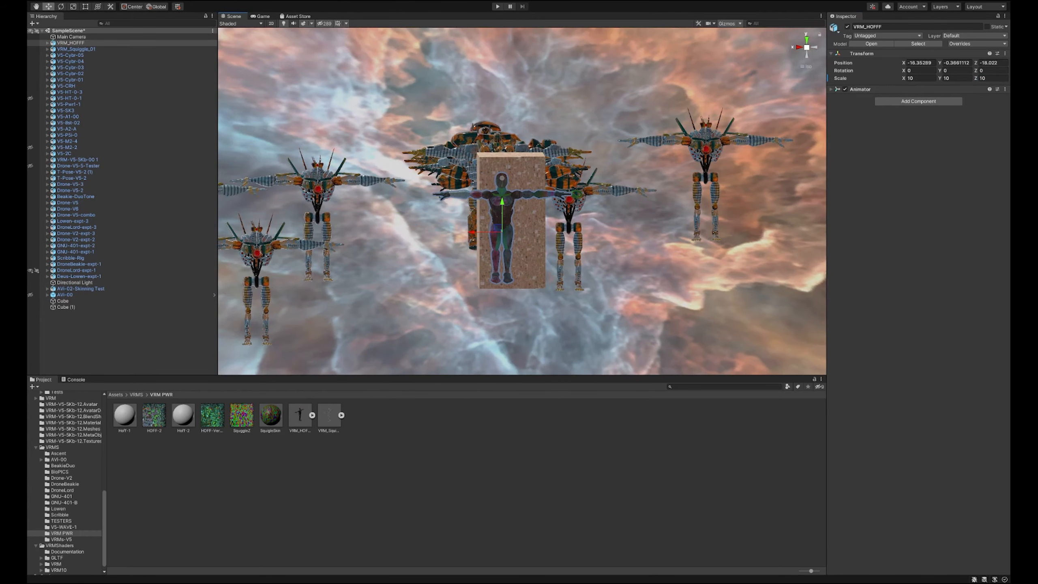
drag(476, 232, 514, 211)
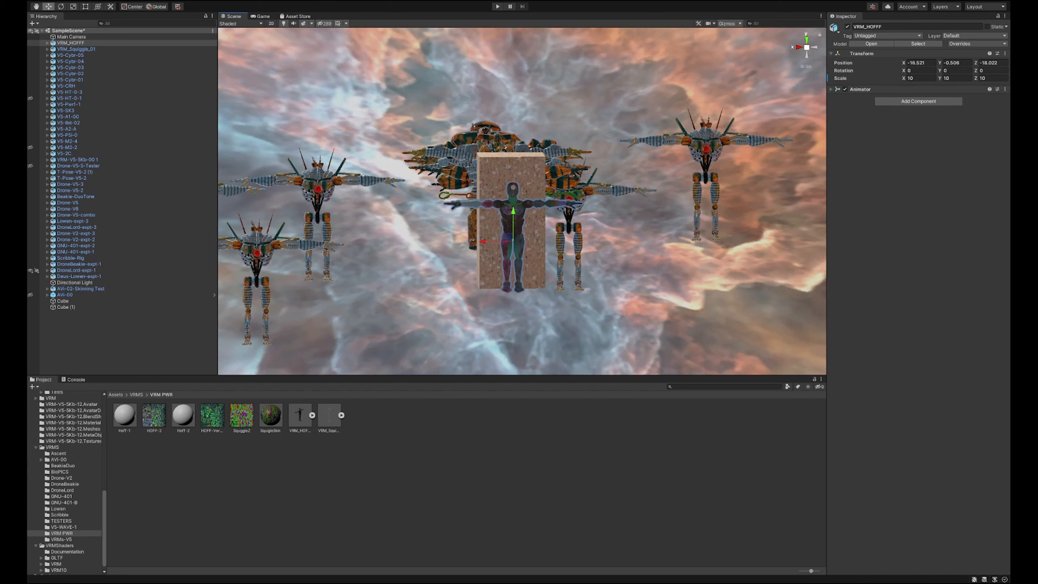
- From a side view, raise VRM_HOFFF to Y about -0.44 and move it clear of the block to Z about -17.9
middle_drag(513, 212, 511, 204)
click(807, 48)
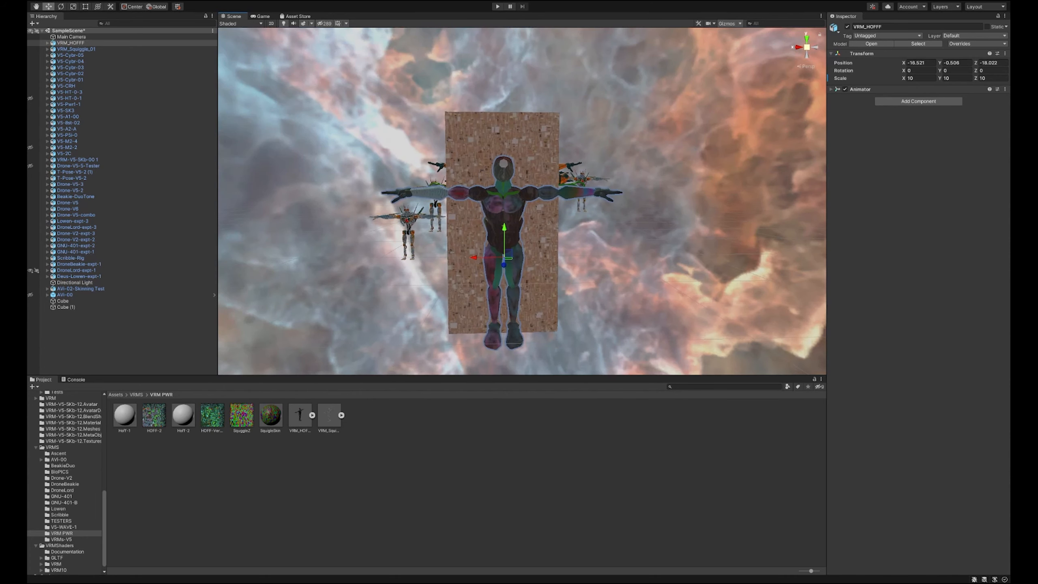
click(807, 47)
click(798, 47)
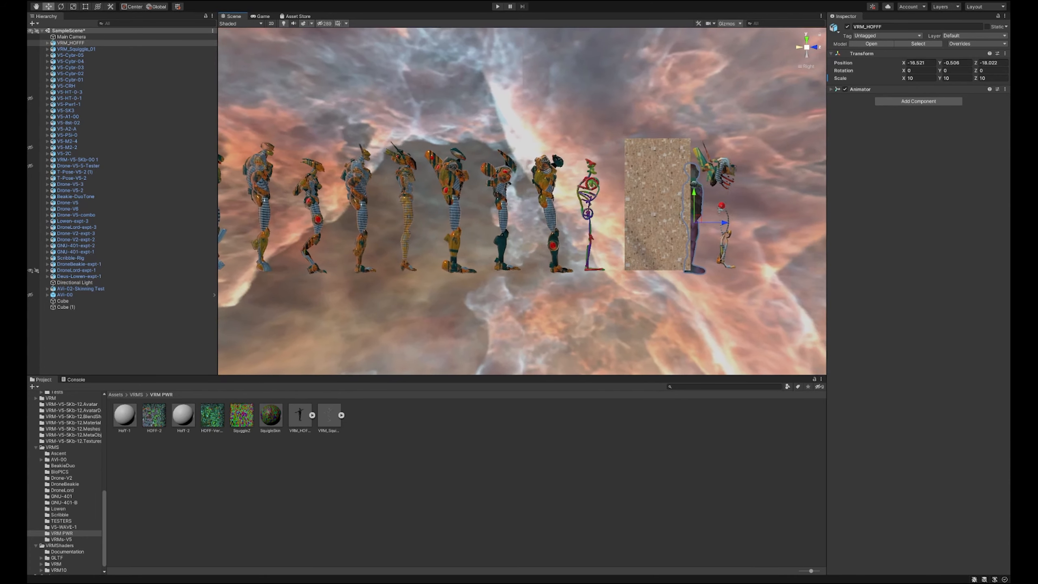
drag(693, 194, 733, 218)
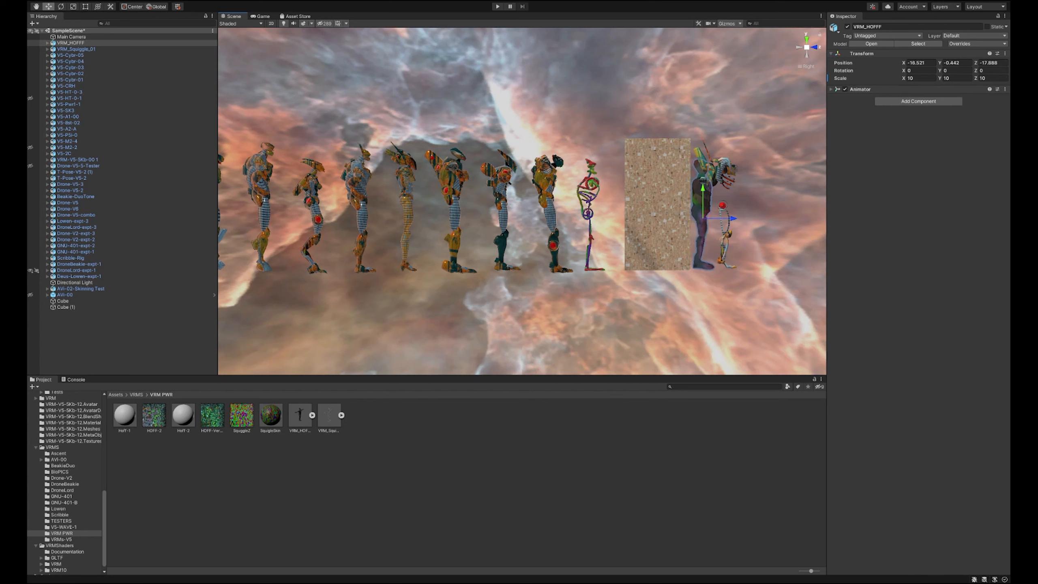
- Examine the placed VRM_HOFFF character from the front and the materials used by its HOFF mesh
alt+drag(711, 229, 483, 223)
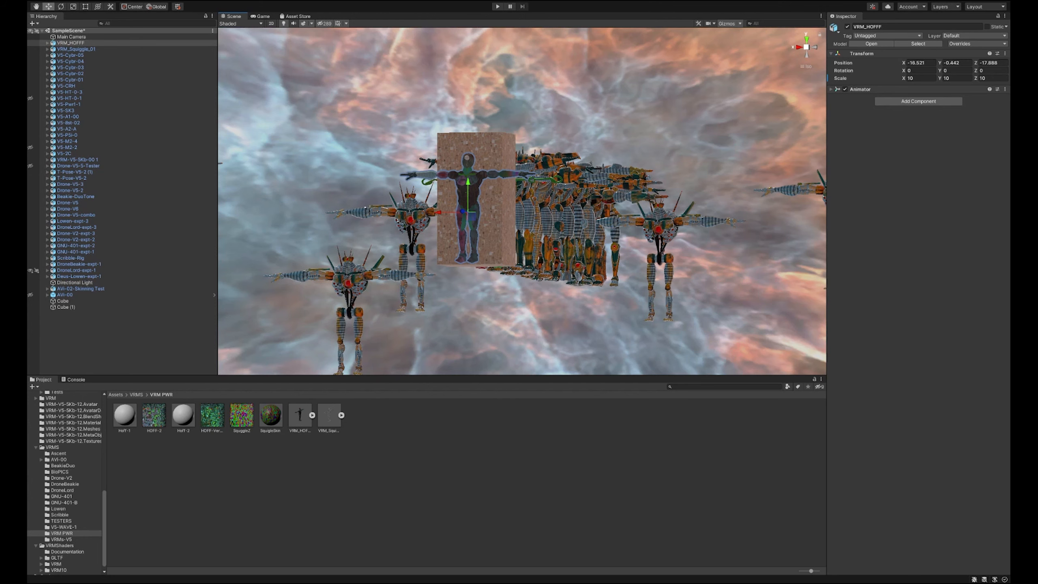
alt+drag(584, 223, 616, 257)
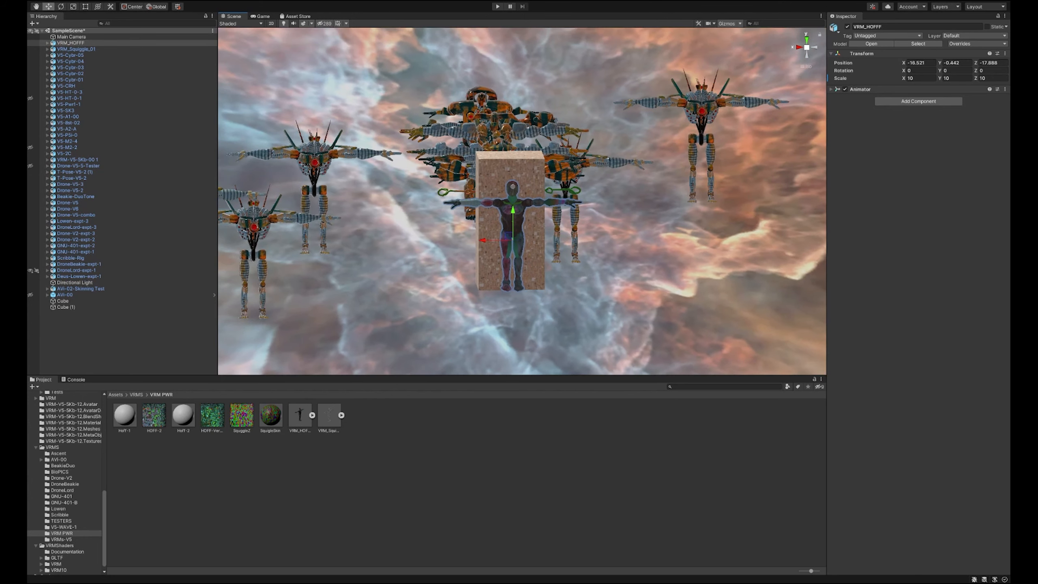
scroll(521, 200, up, 9)
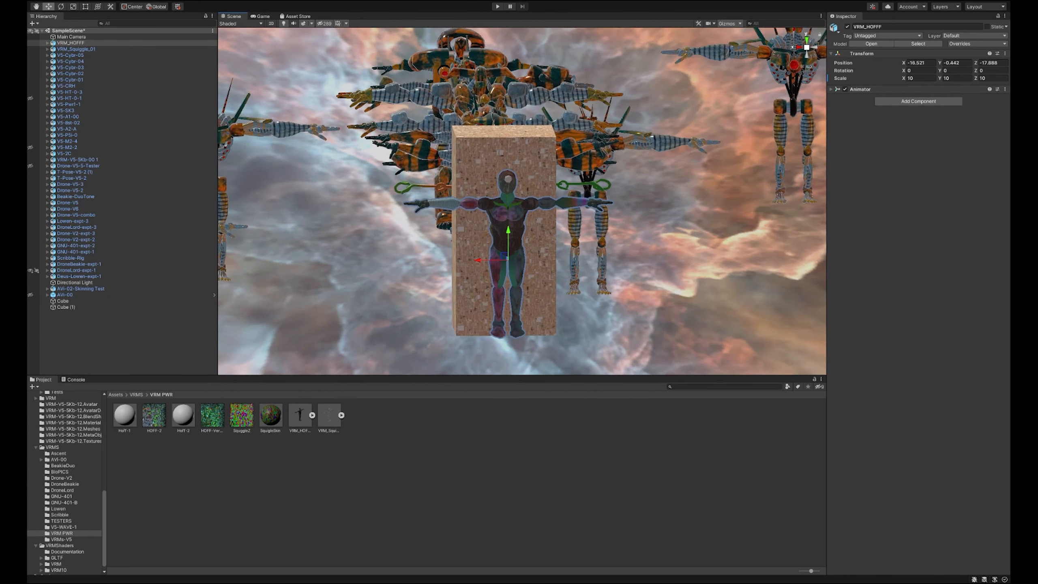
scroll(521, 201, down, 5)
scroll(521, 200, down, 2)
click(516, 223)
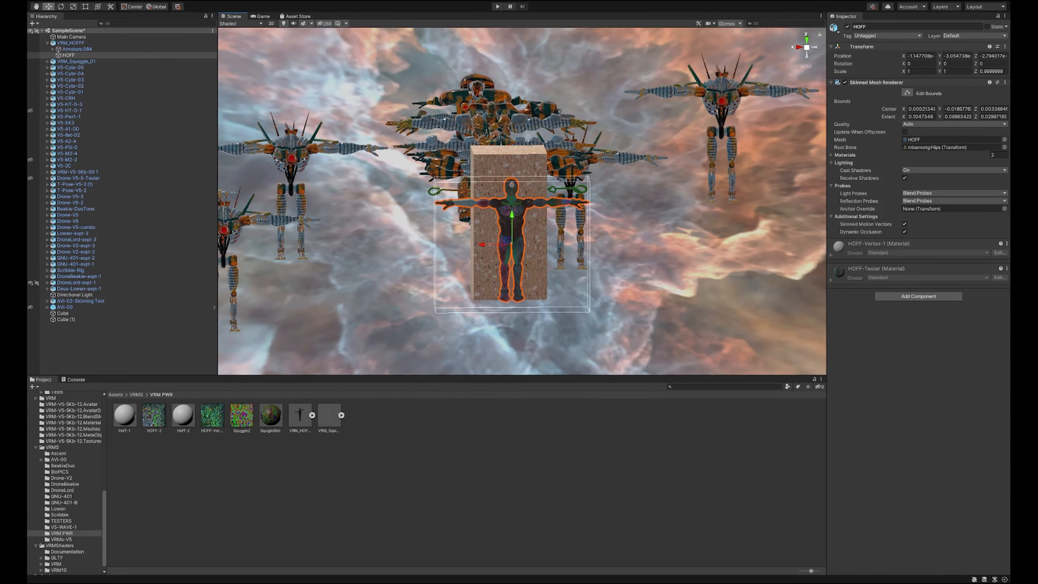
click(629, 261)
click(512, 229)
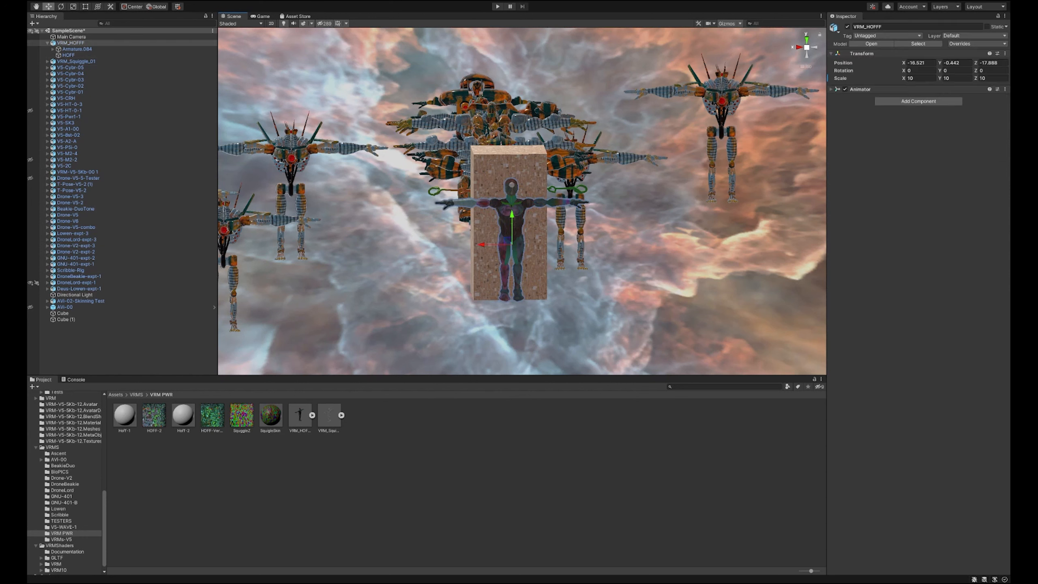
scroll(524, 198, up, 2)
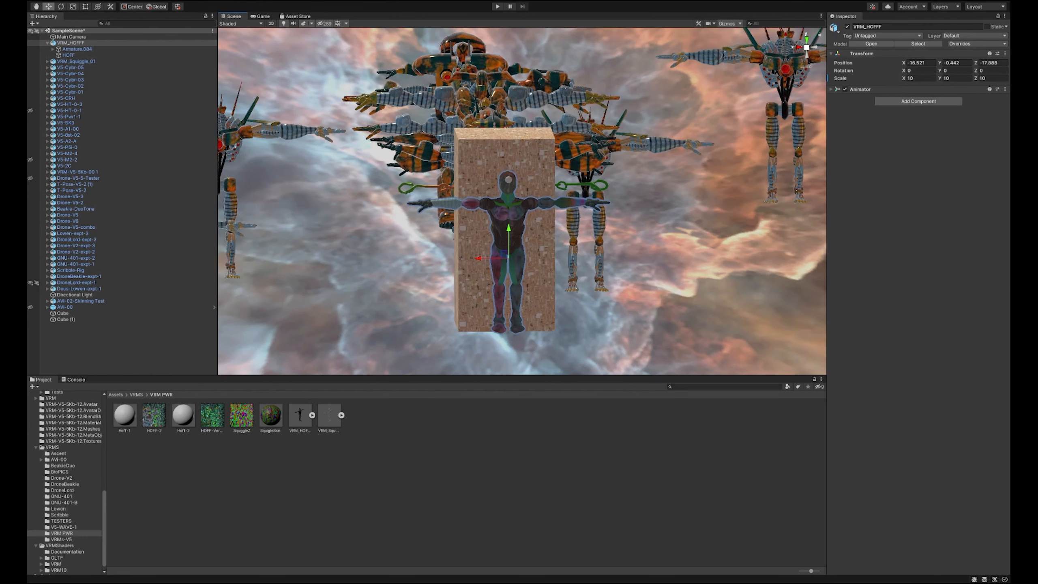
click(650, 262)
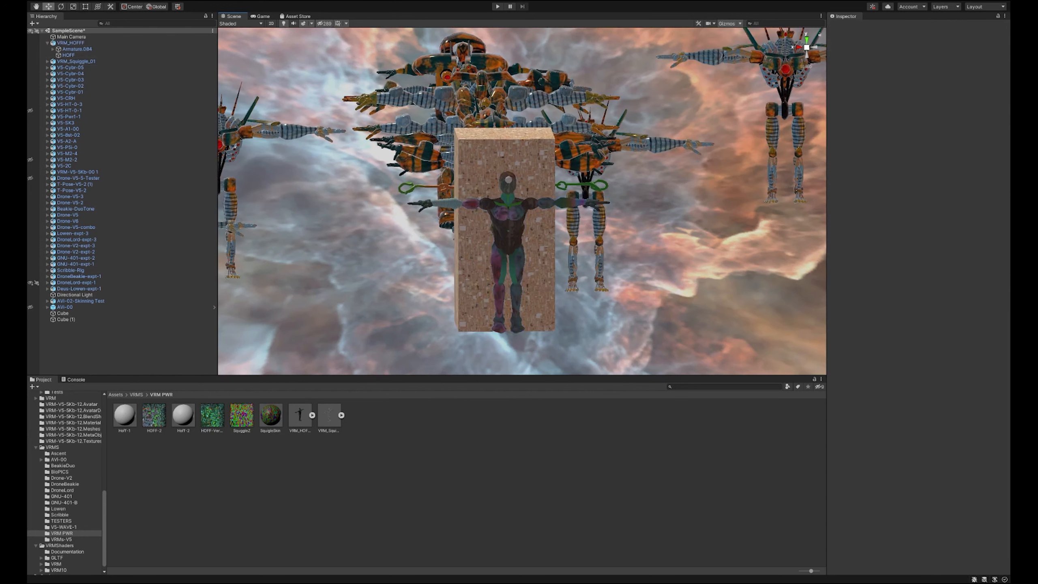
click(509, 241)
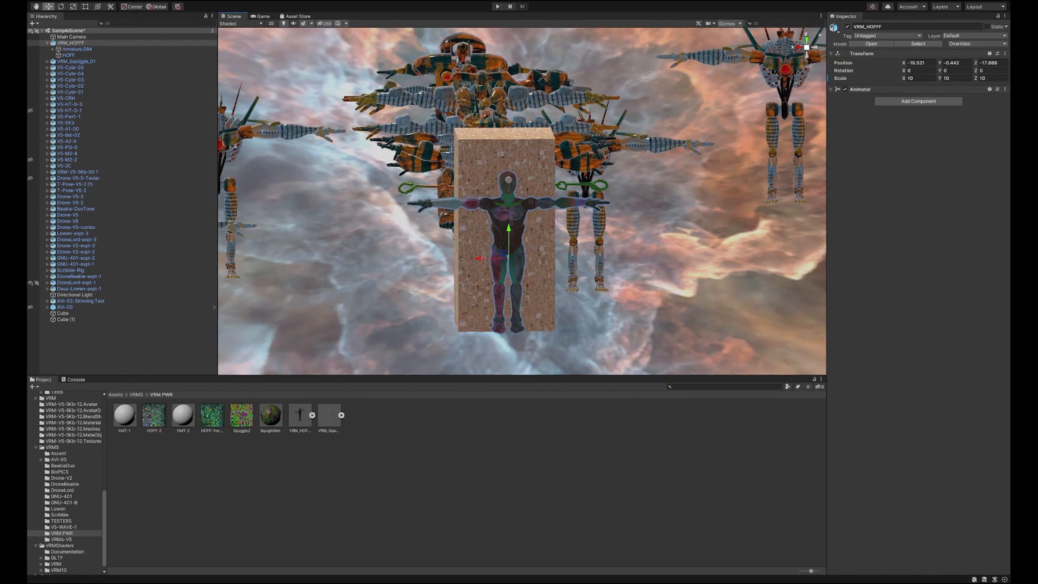
click(458, 486)
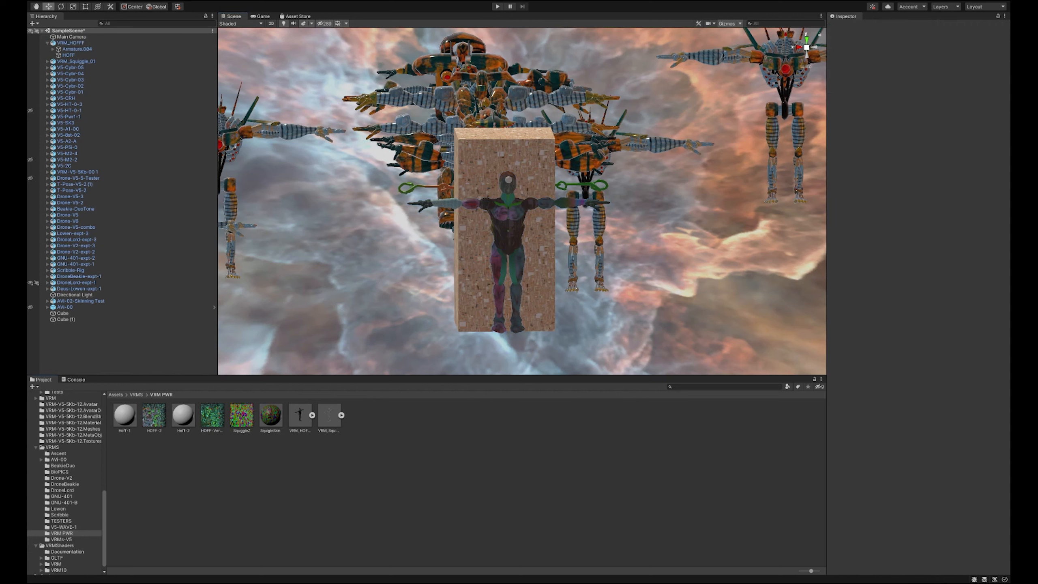
- Assign the green HOFF-Vertex texture as the Hoff-1 material's albedo map and apply Hoff-1 to the VRM_HOFFF character
click(124, 415)
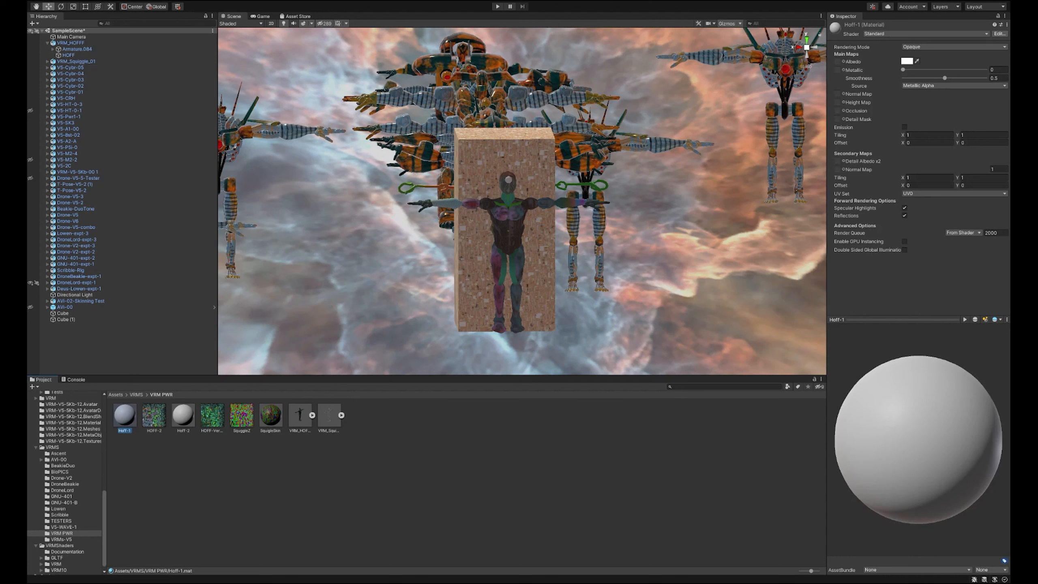
drag(212, 415, 837, 61)
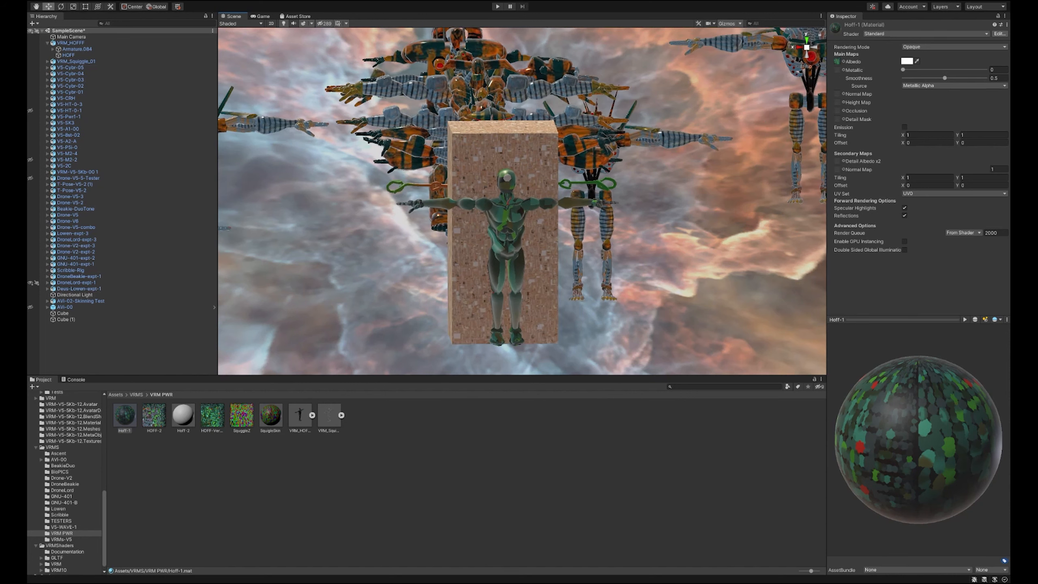
scroll(522, 201, down, 2)
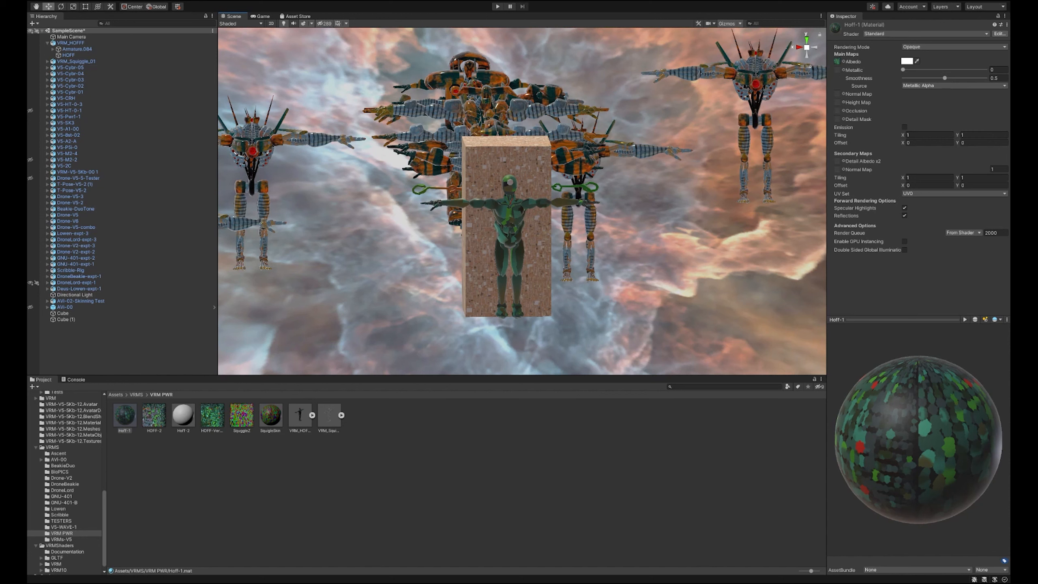
- Assign the HOFF-2 texture as the Hoff-2 material's albedo map and apply Hoff-2 to the VRM_HOFFF character
click(392, 491)
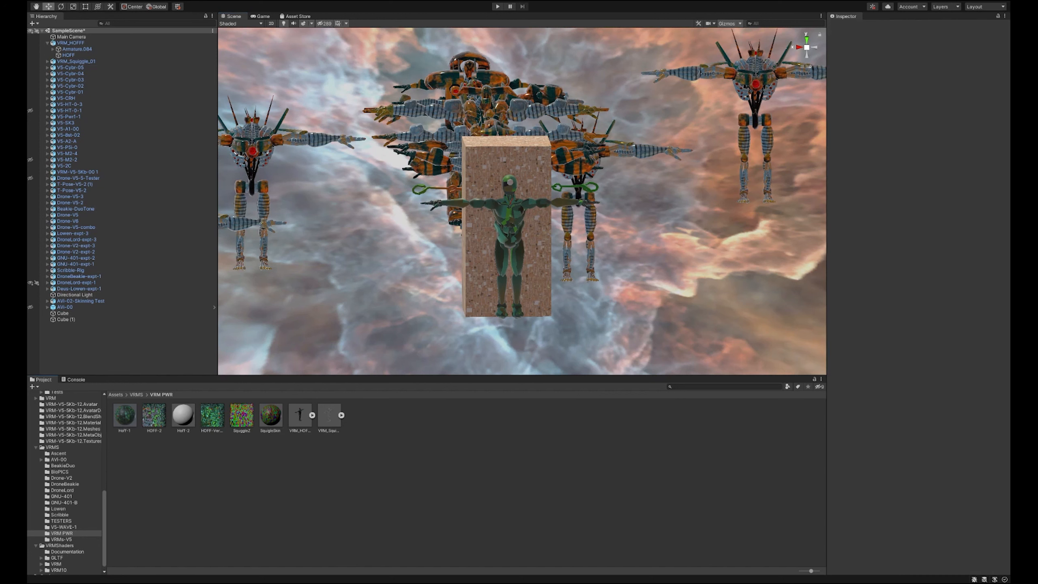
click(510, 225)
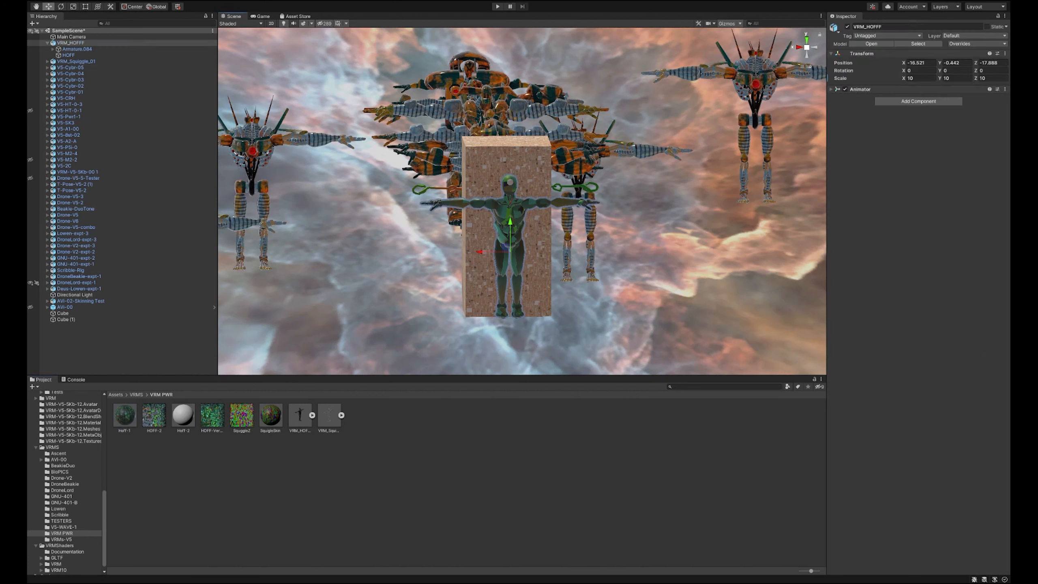
click(393, 490)
click(183, 415)
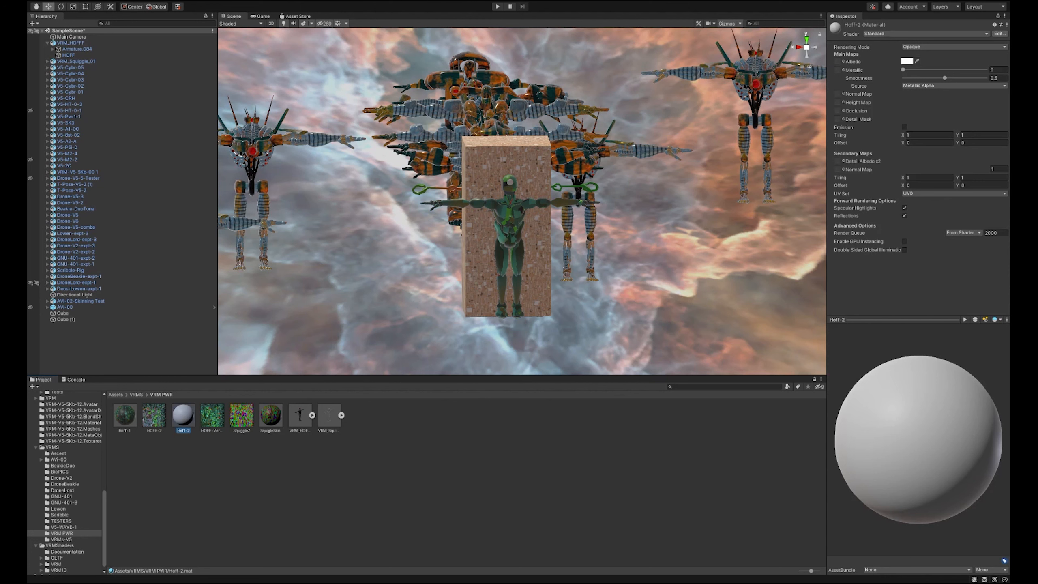
drag(154, 416, 836, 62)
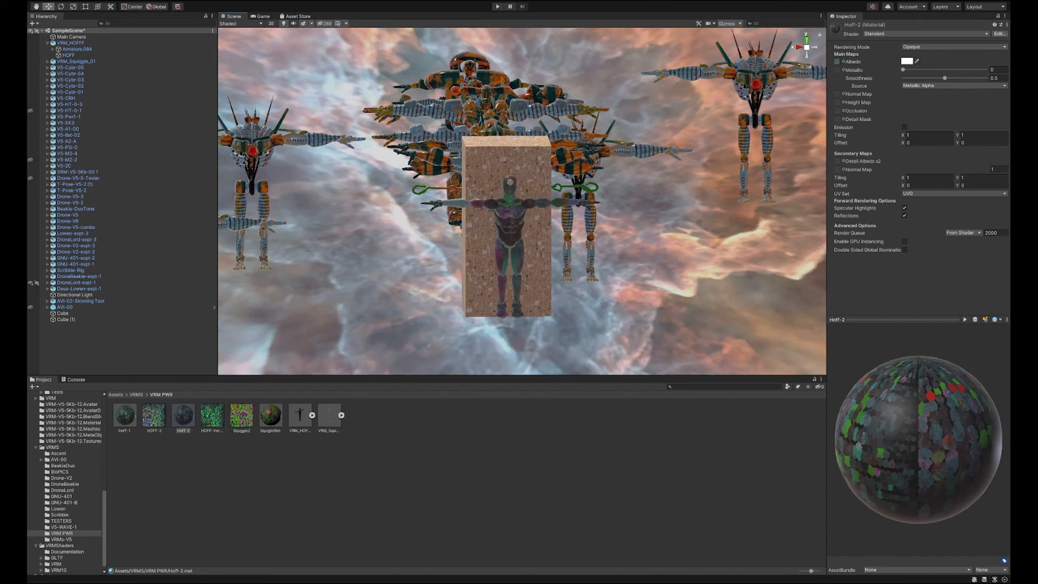
- Set the Hoff-2 material's smoothness to about 0.24 and its metallic value to about 0.19
scroll(521, 201, up, 8)
scroll(521, 200, down, 4)
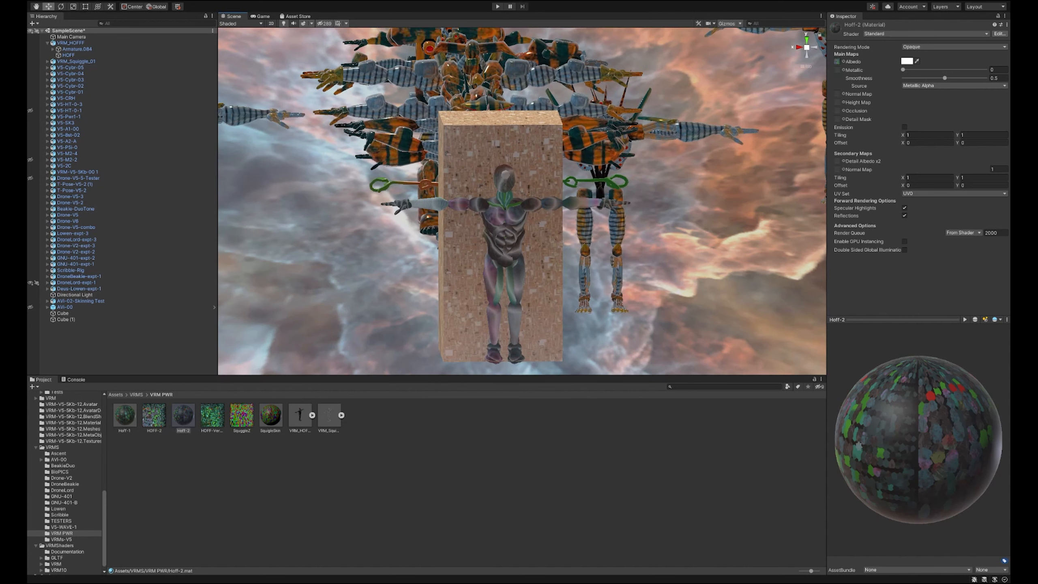
scroll(522, 200, down, 2)
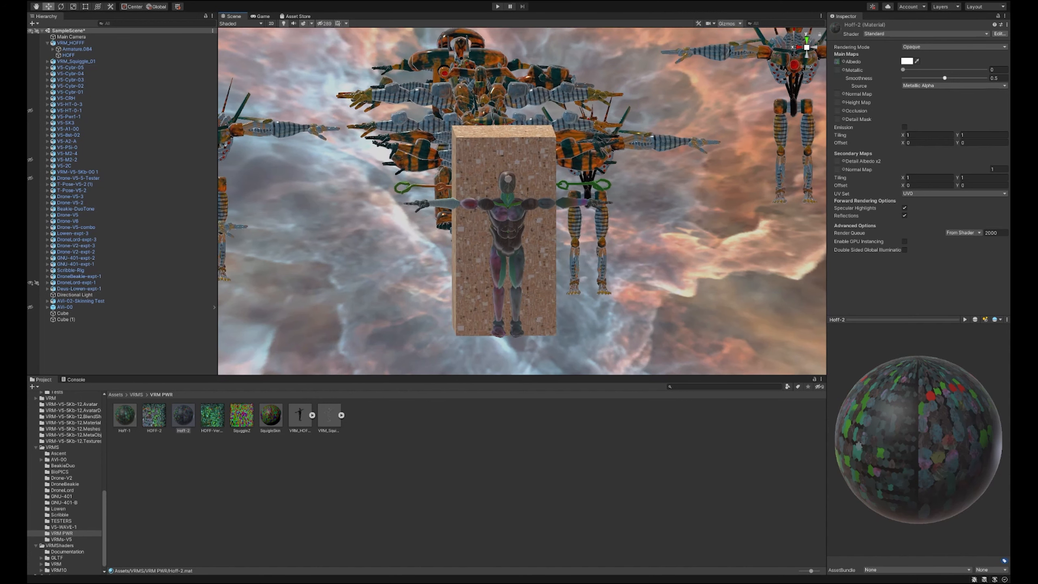
mouse_move(944, 78)
mouse_down()
mouse_move(965, 79)
mouse_move(903, 79)
mouse_move(985, 70)
mouse_up()
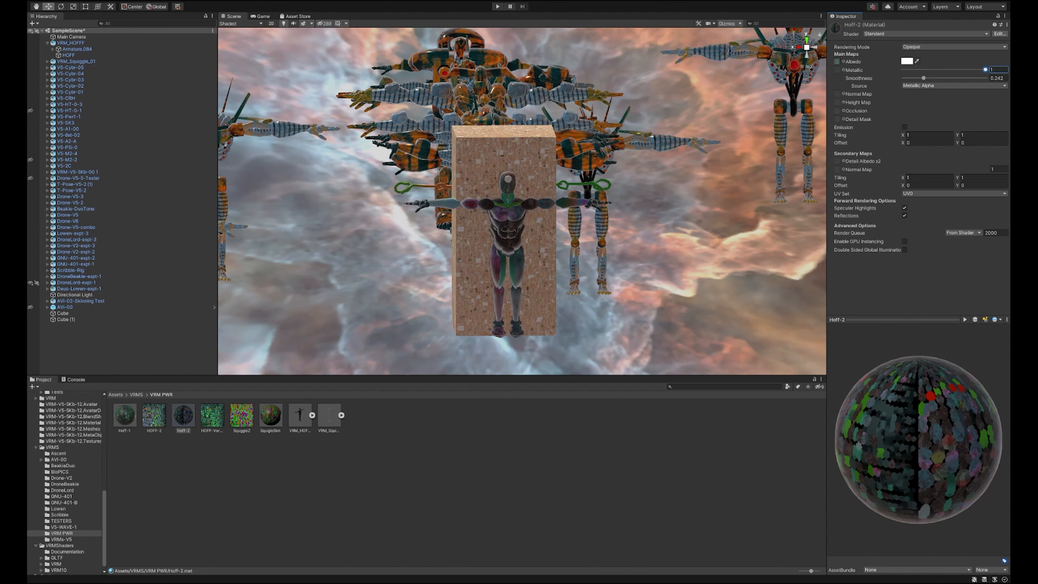
drag(985, 70, 918, 70)
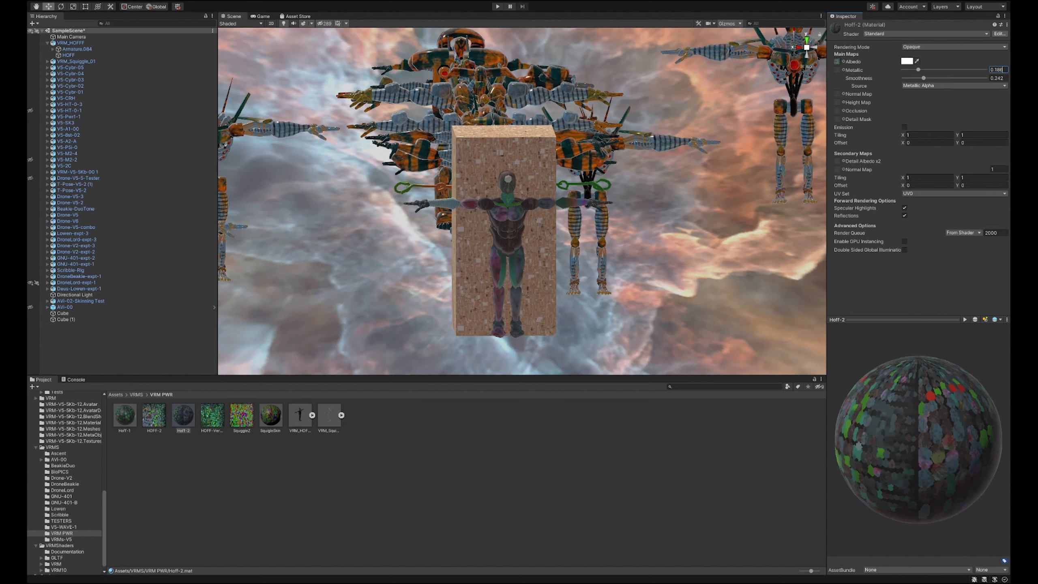
- Set the Hoff-2 material's metallic value to about 0.24 and clear the selection
click(996, 69)
key(BackSpace)
text(.24)
key(Return)
click(510, 491)
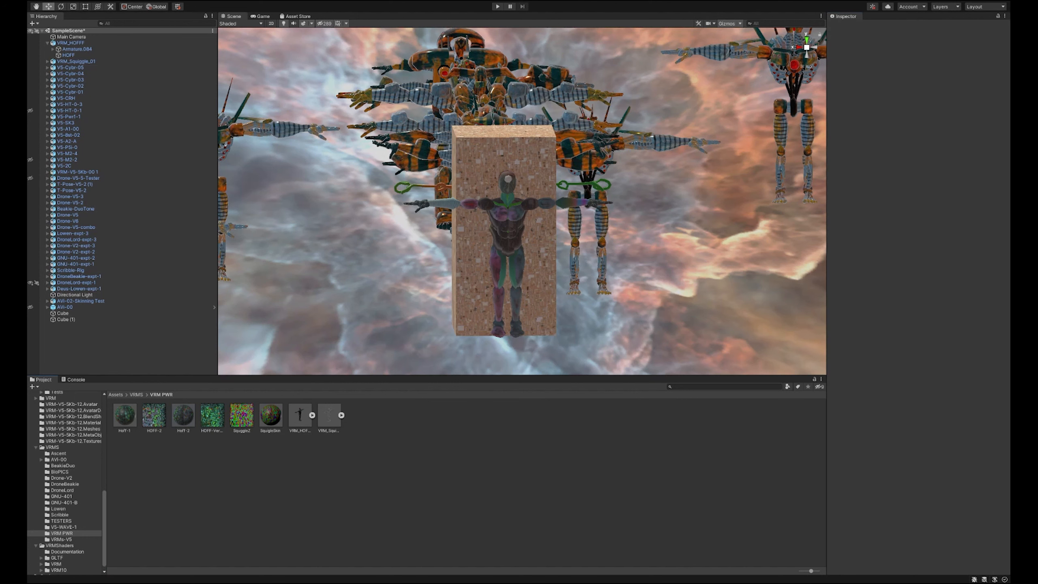
- Examine the VRM_HOFFF character in the scene alongside its Hoff-2 material settings, finishing with VRM_HOFFF selected
click(507, 231)
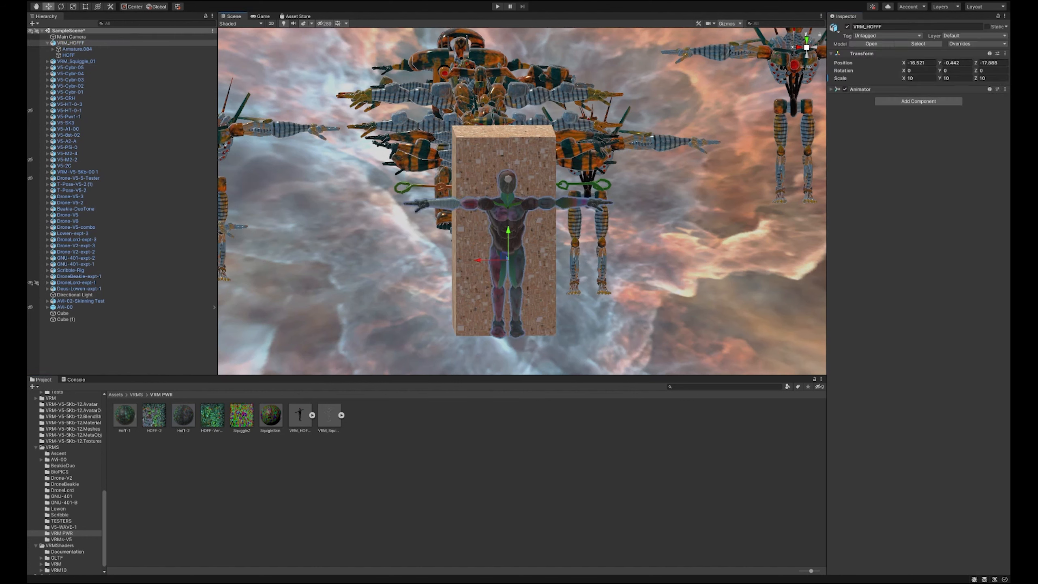
click(71, 43)
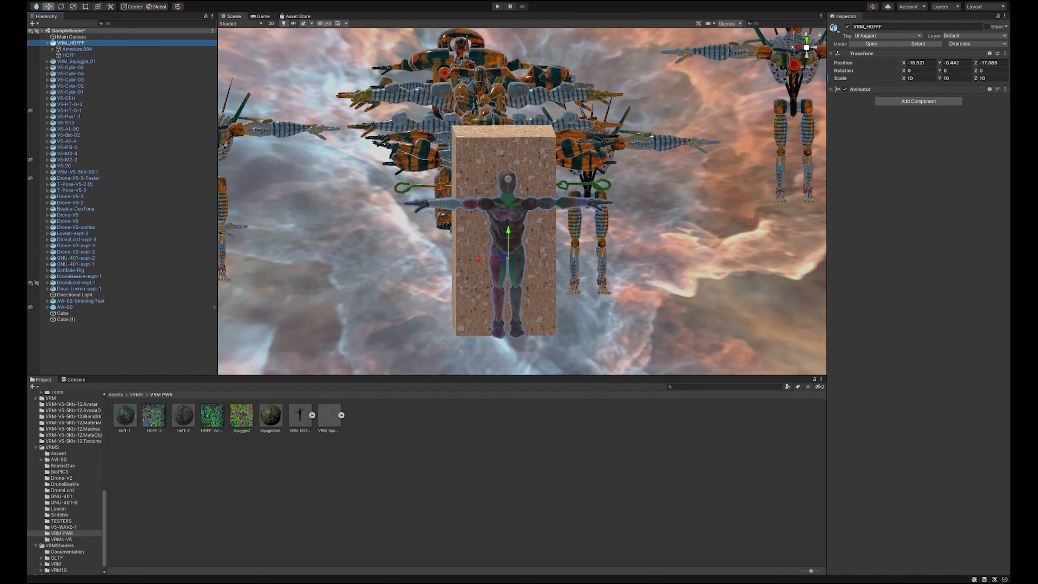
middle_drag(522, 229, 521, 237)
scroll(521, 236, up, 3)
scroll(506, 229, down, 3)
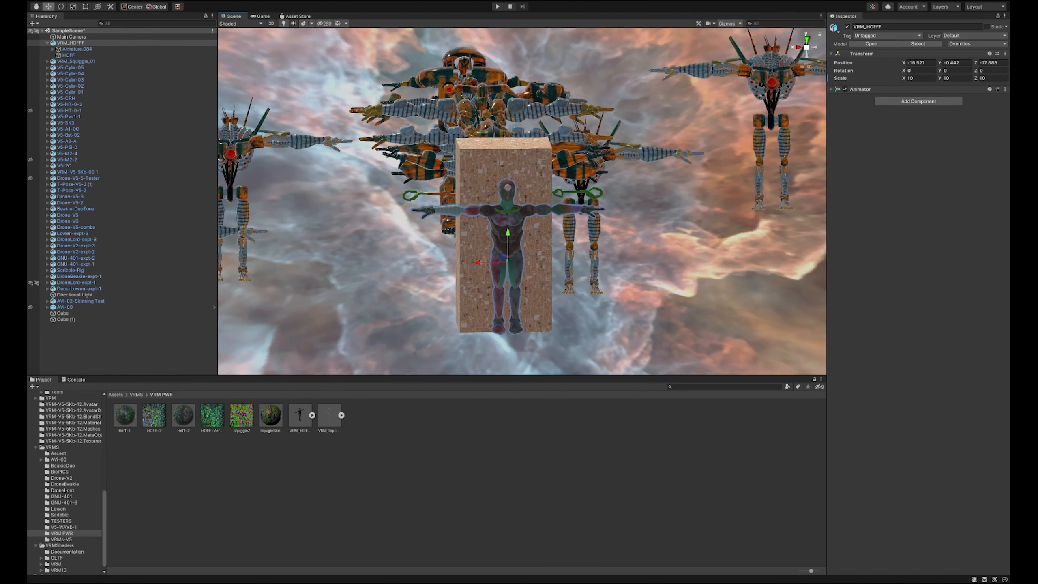
click(183, 415)
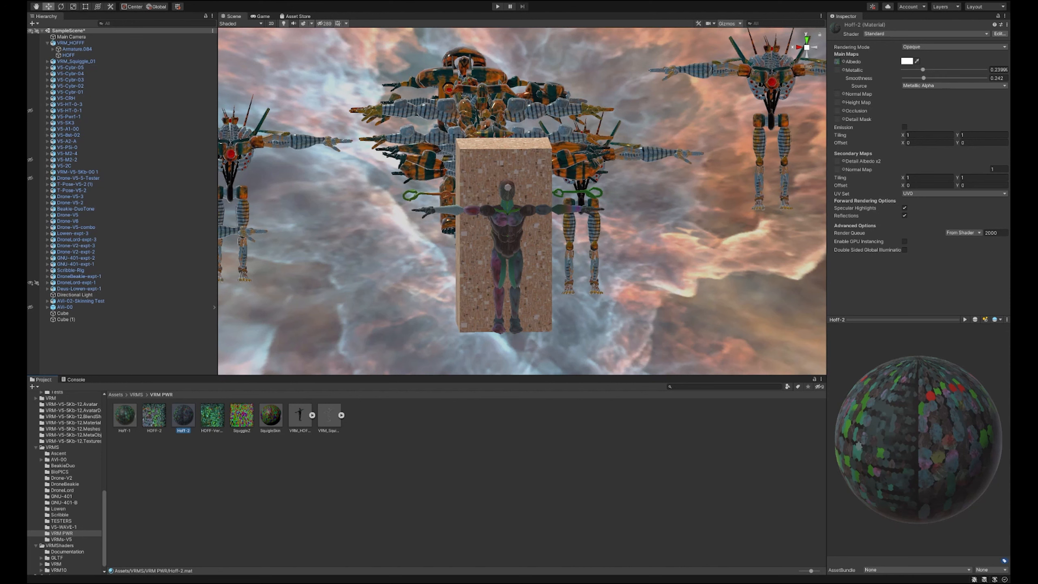
middle_click(506, 229)
click(183, 416)
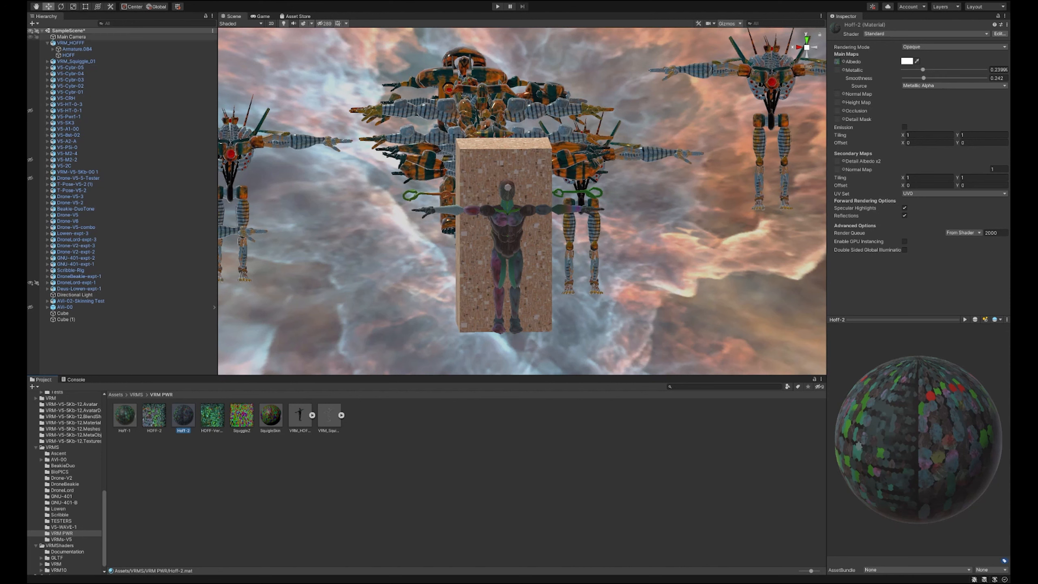
click(70, 42)
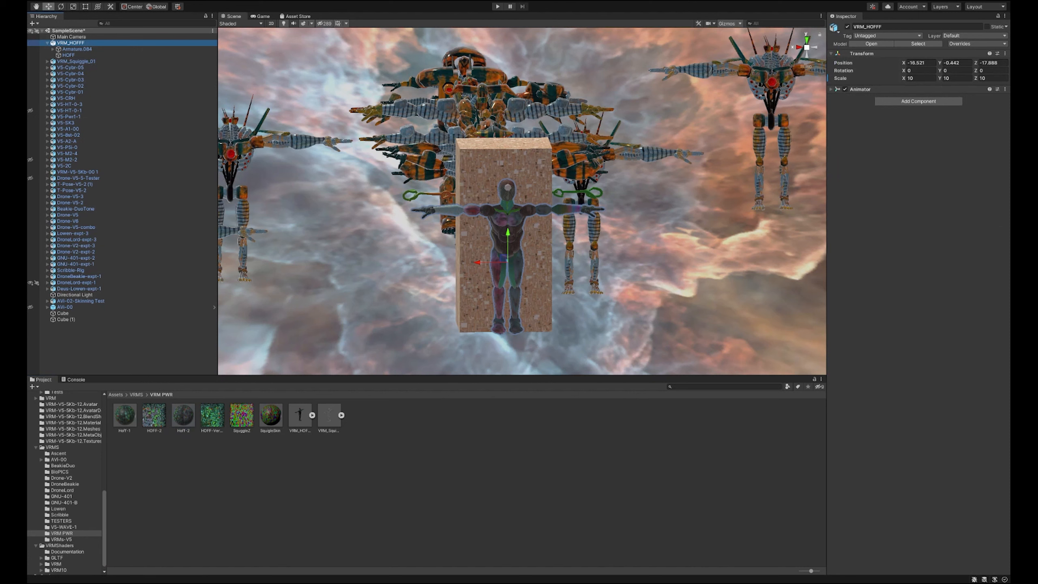
- Switch to GitHub in the browser, upload VRM_HOFFF.vrm to the VrmVrm repository and commit it directly to the main branch
key(alt+Tab)
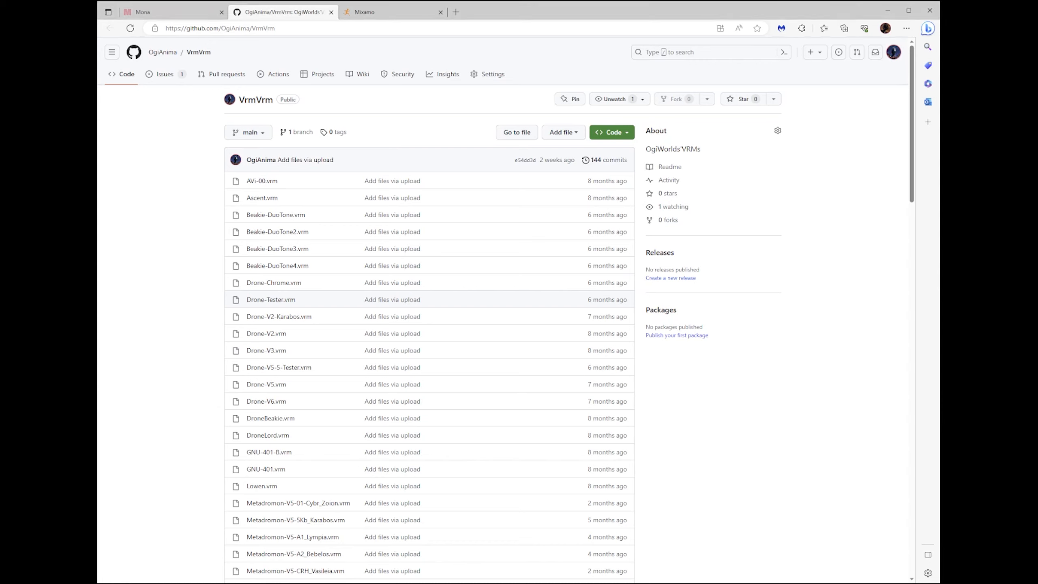
click(563, 133)
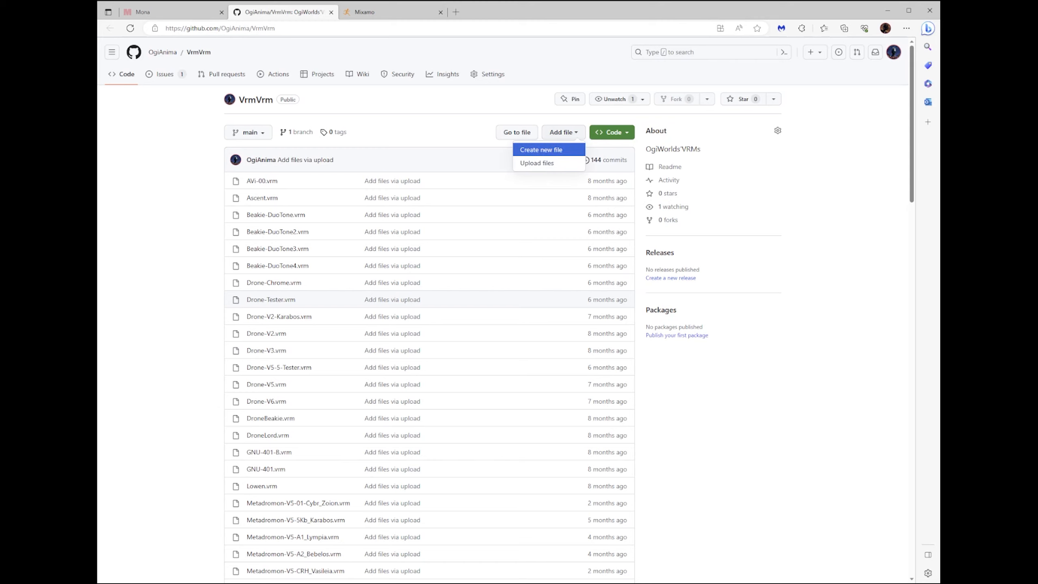
click(537, 163)
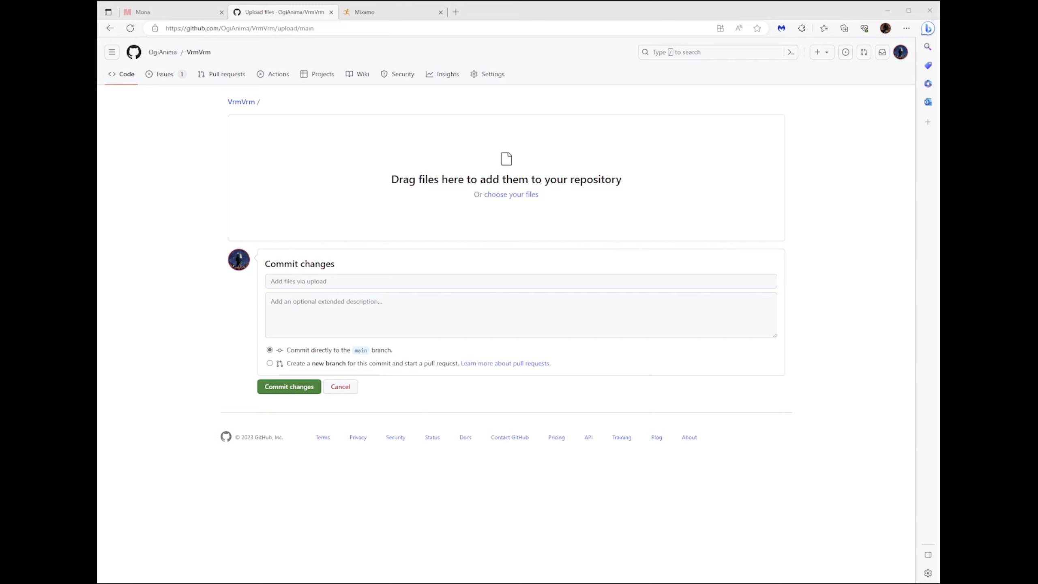
drag(694, 178, 506, 178)
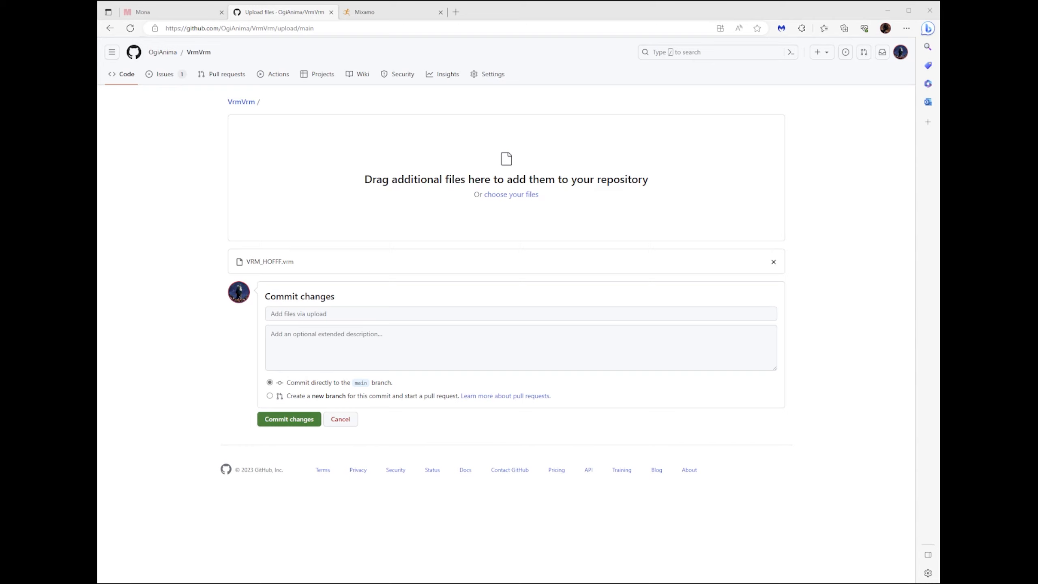
click(289, 420)
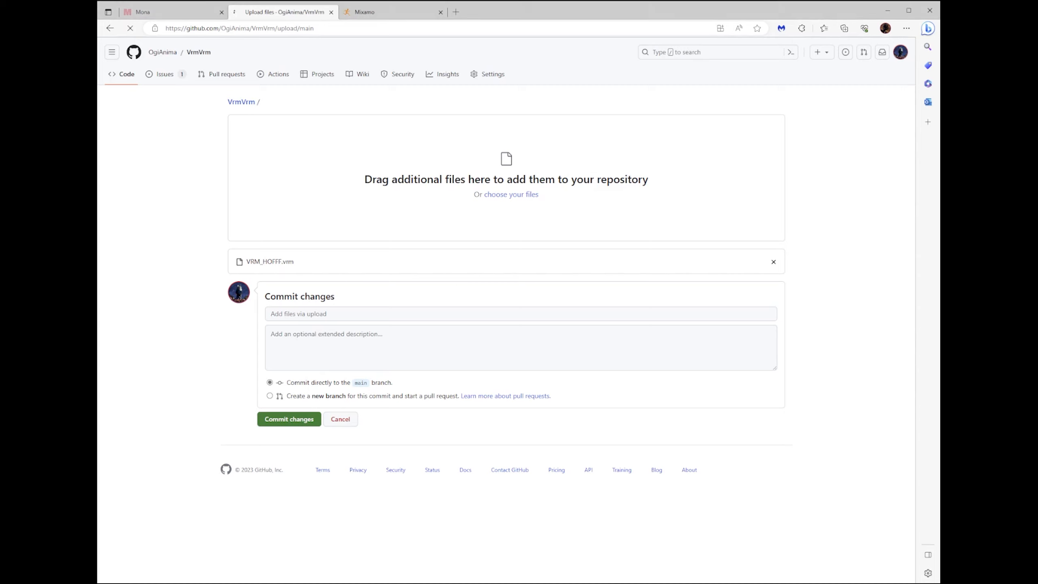